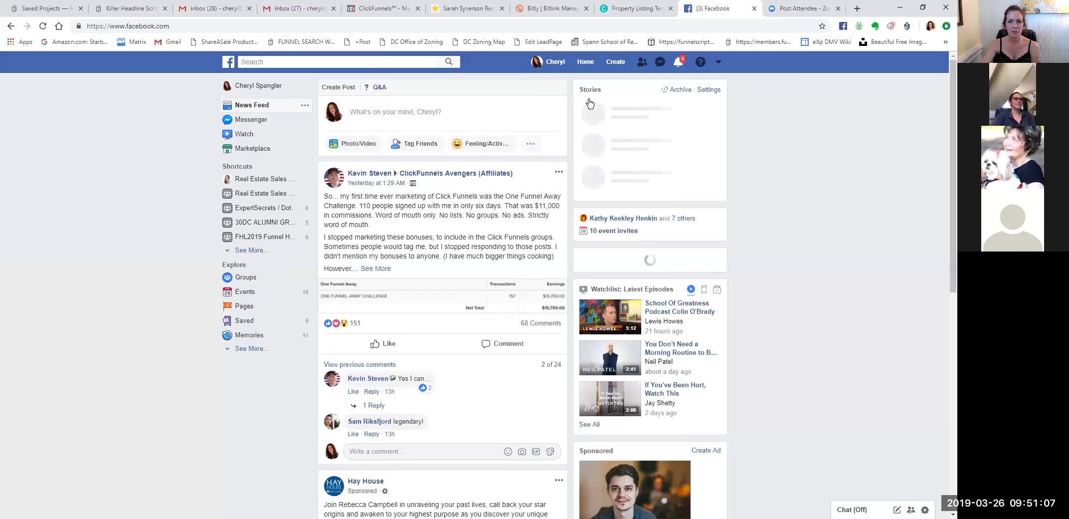
Open the Real Estate Sales Funnel CHALLENGE group and scroll through its older posts.
{"action": "left_click", "coordinate": [264, 194]}
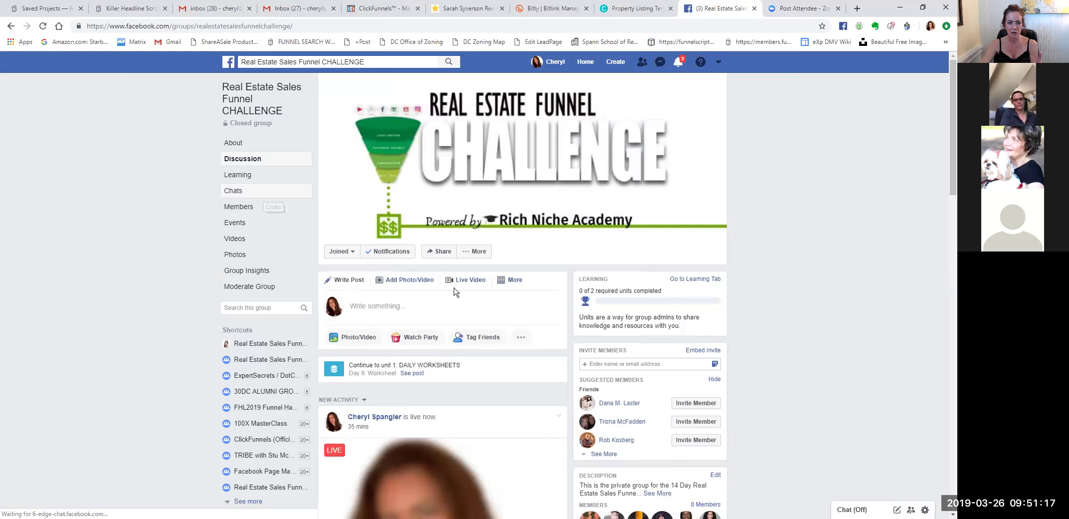
{"action": "scroll", "coordinate": [604, 287], "scroll_direction": "down", "scroll_amount": 10}
{"action": "scroll", "coordinate": [620, 306], "scroll_direction": "down", "scroll_amount": 7}
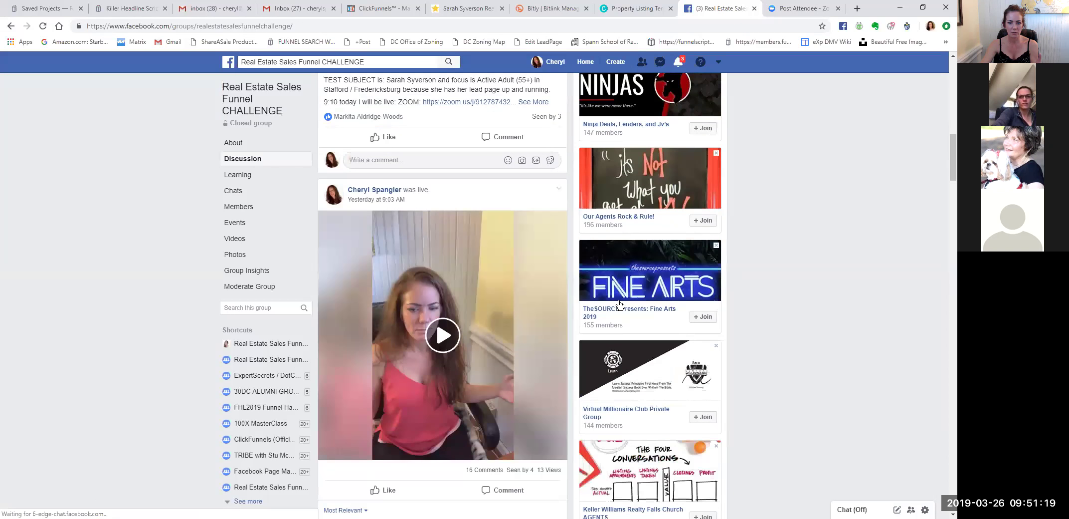
{"action": "scroll", "coordinate": [603, 301], "scroll_direction": "up", "scroll_amount": 6}
{"action": "scroll", "coordinate": [604, 301], "scroll_direction": "up", "scroll_amount": 1}
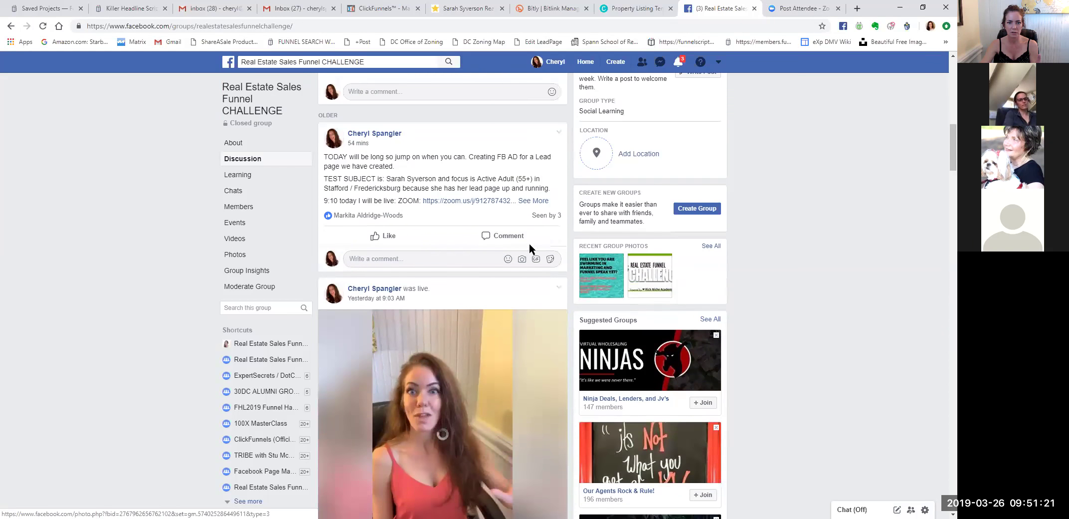
Expand the post about creating an FB ad, then start a comment beneath it.
{"action": "left_click", "coordinate": [533, 201]}
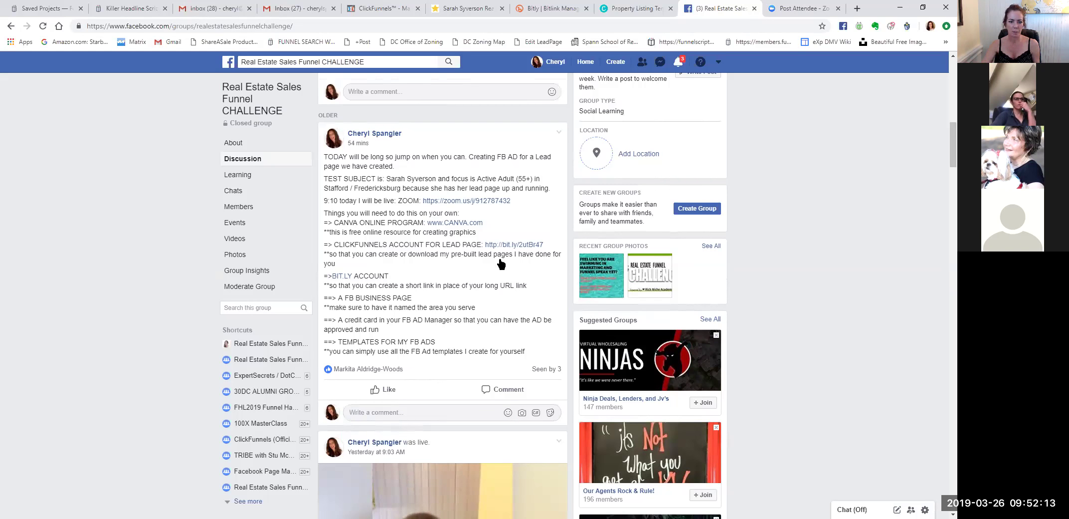
{"action": "left_click", "coordinate": [409, 416]}
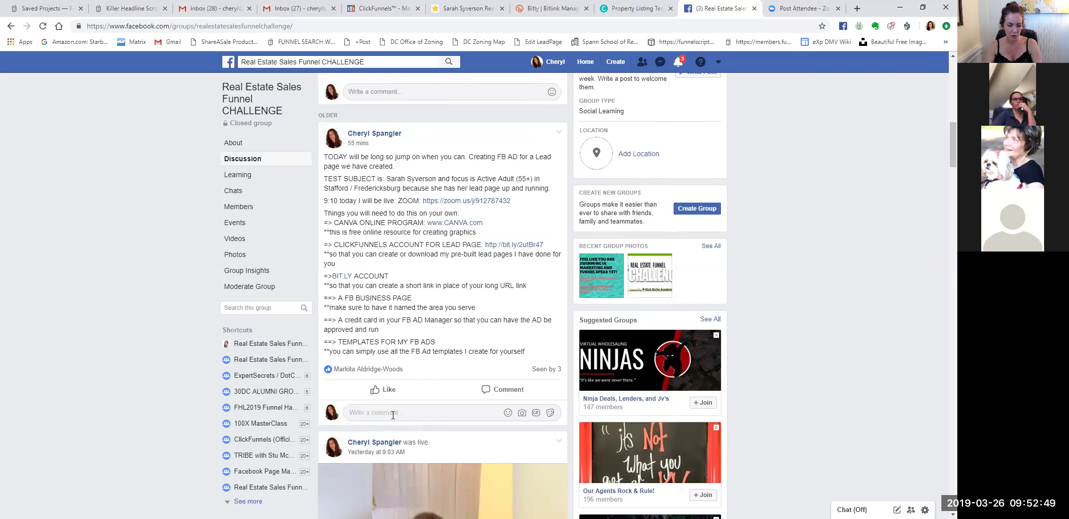
Comment 'FB AD SIZING' with 1200px x 628px and 600px x 600px on separate lines.
{"action": "type", "text": "1200px x 628px"}
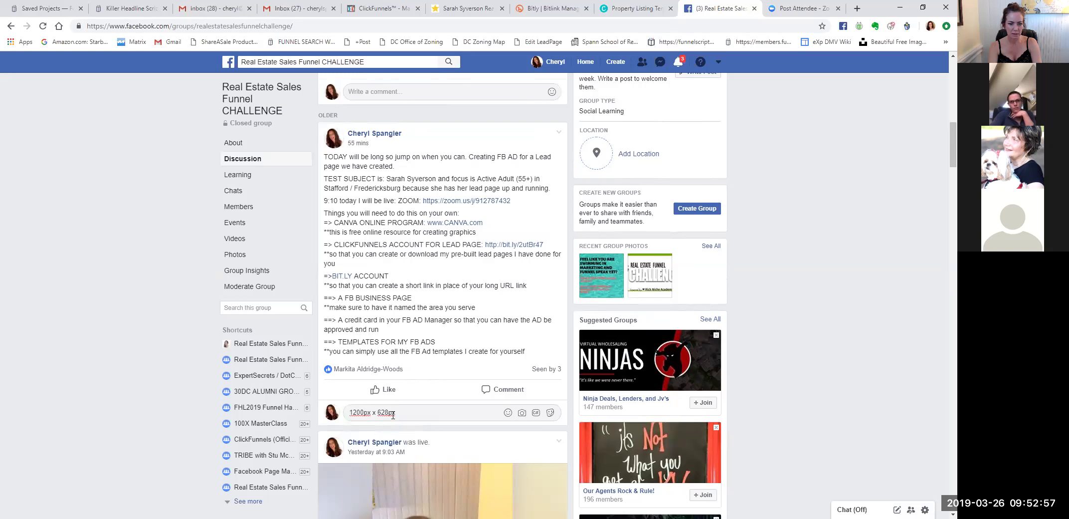
{"action": "key", "text": "shift+Return"}
{"action": "type", "text": "60"}
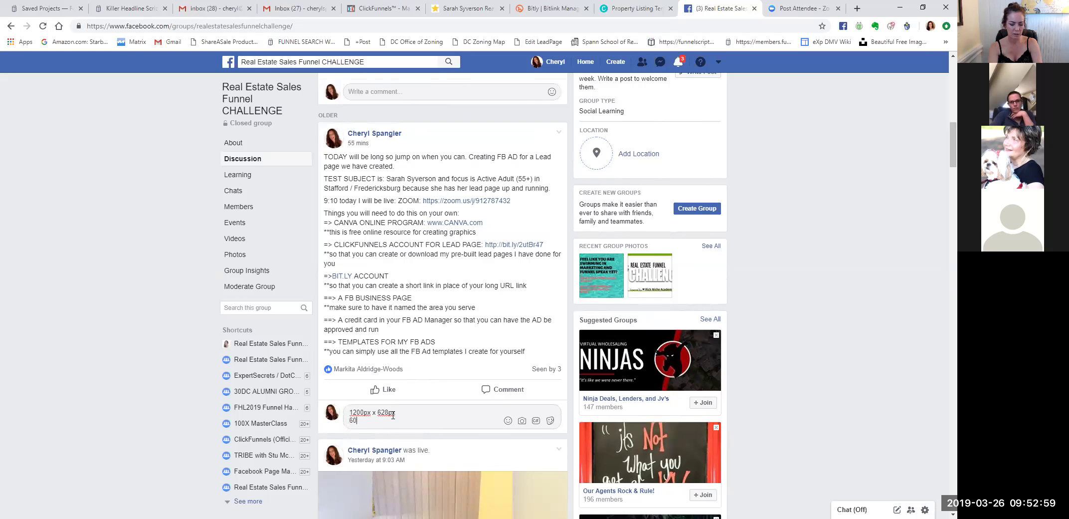
{"action": "type", "text": "0px x 600px"}
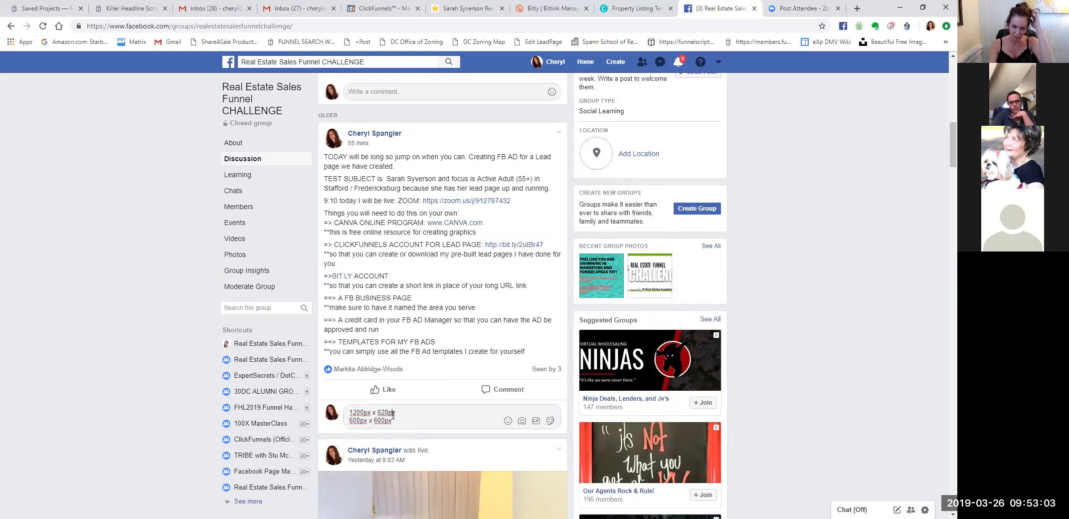
{"action": "type", "text": "FB AD SIZ"}
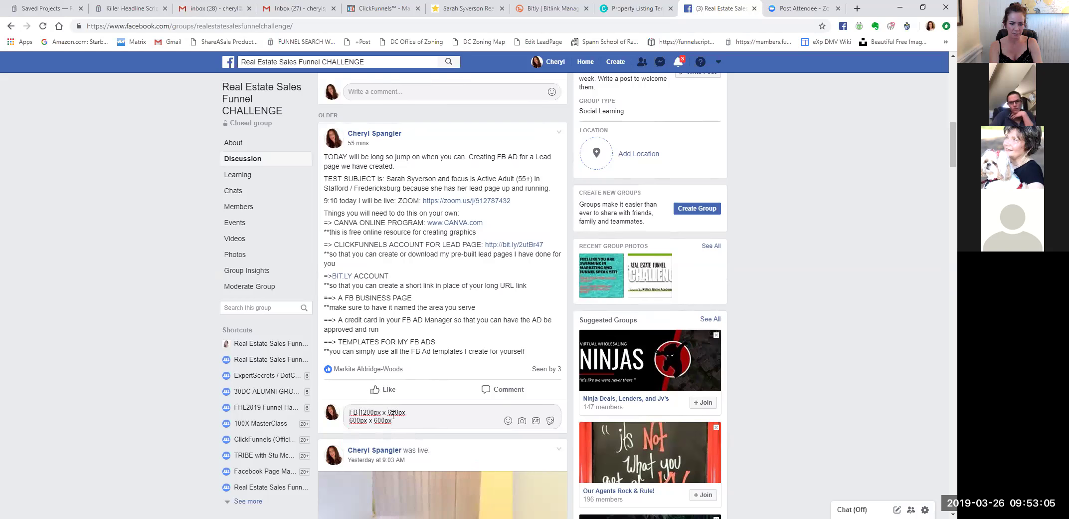
{"action": "type", "text": "ING:"}
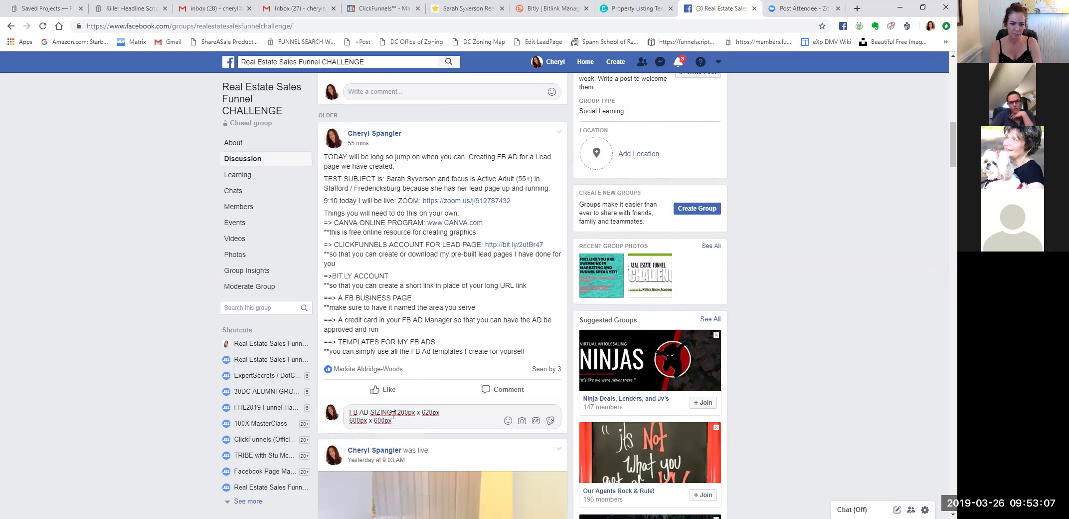
{"action": "key", "text": "shift+Return"}
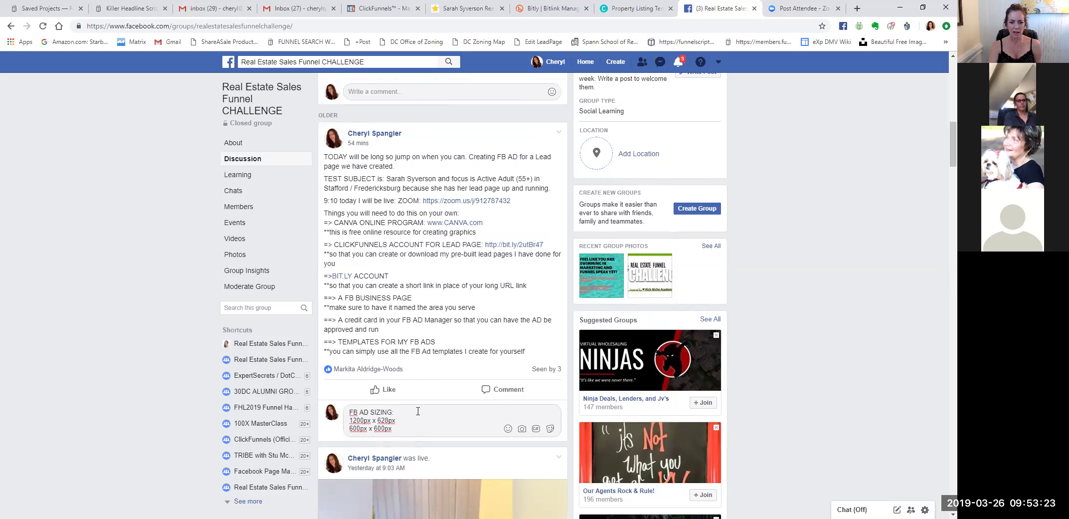
{"action": "key", "text": "Return"}
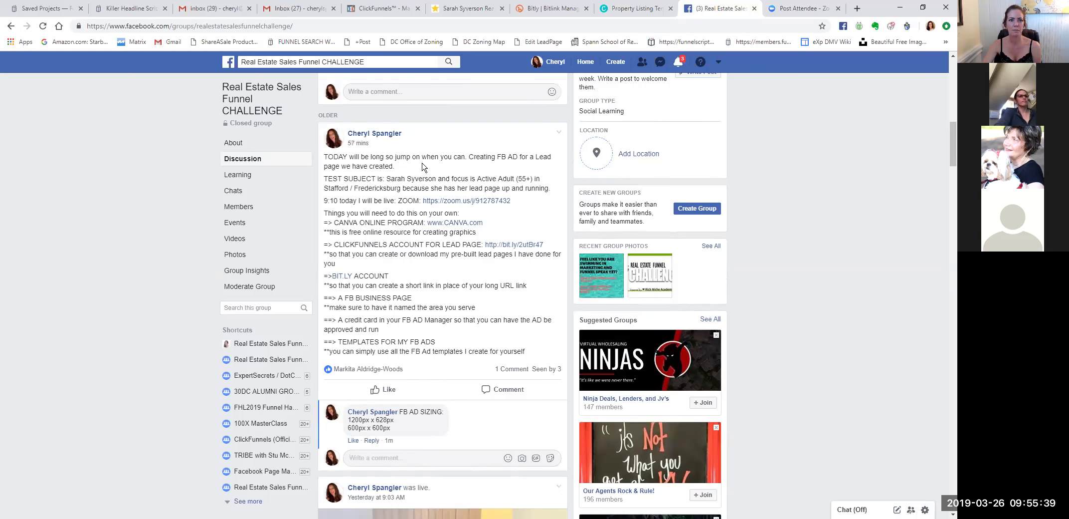
Switch to the ClickFunnels tab showing the HOME SEARCH OPT IN step overview.
{"action": "key", "text": "ctrl+4"}
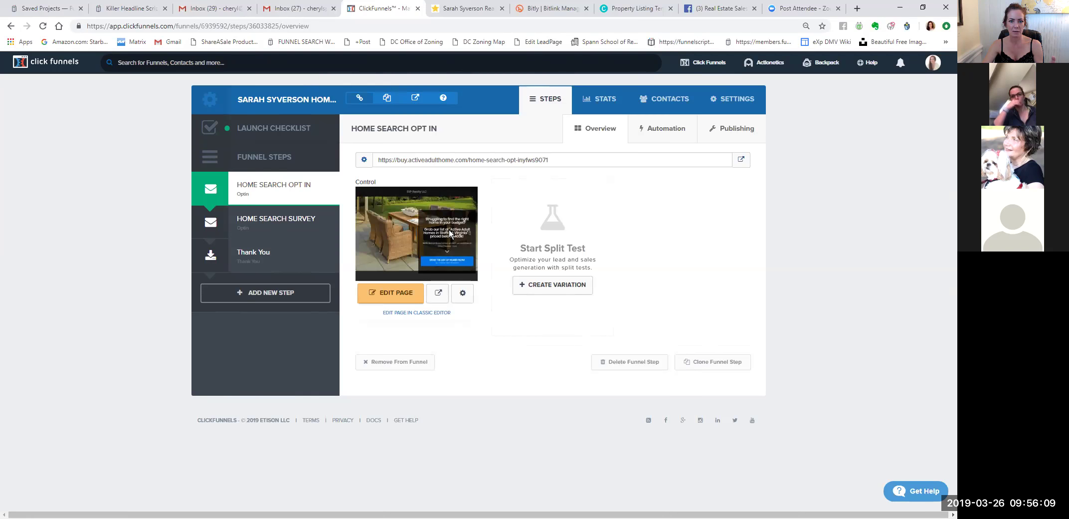
Switch to the live 'Active Adult Homes in Stafford, Virginia' opt-in page.
{"action": "left_click", "coordinate": [453, 15]}
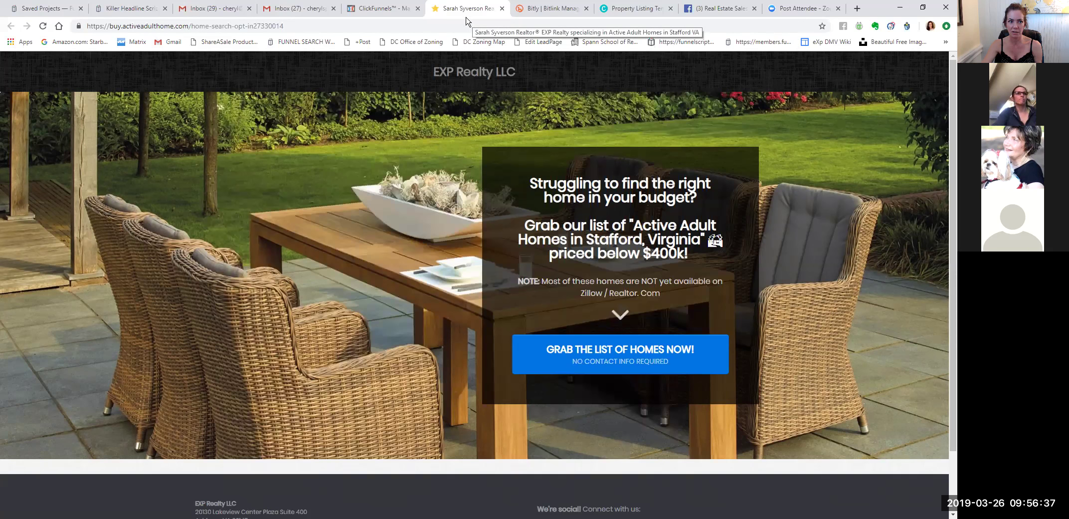
Look over the landing page address, then go to Bitly and close the Edit Bitlink panel.
{"action": "left_click_drag", "start_coordinate": [299, 26], "coordinate": [86, 26]}
{"action": "left_click", "coordinate": [296, 25]}
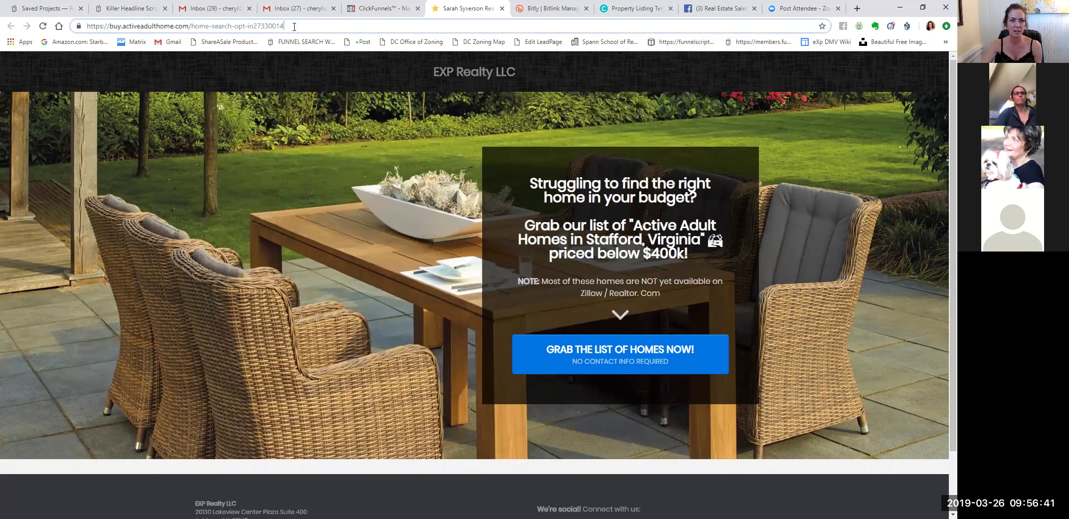
{"action": "left_click_drag", "start_coordinate": [301, 26], "coordinate": [116, 26]}
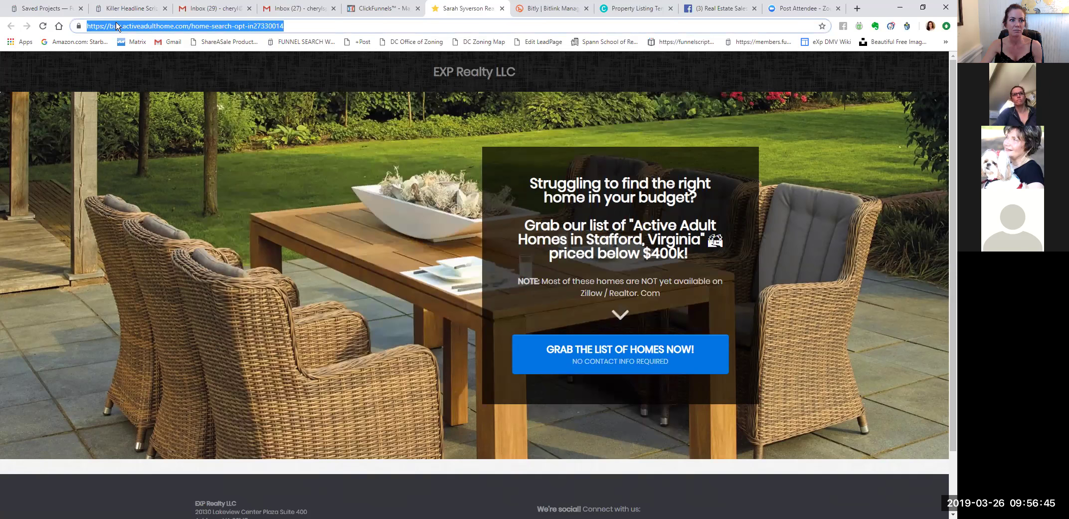
{"action": "left_click", "coordinate": [294, 26]}
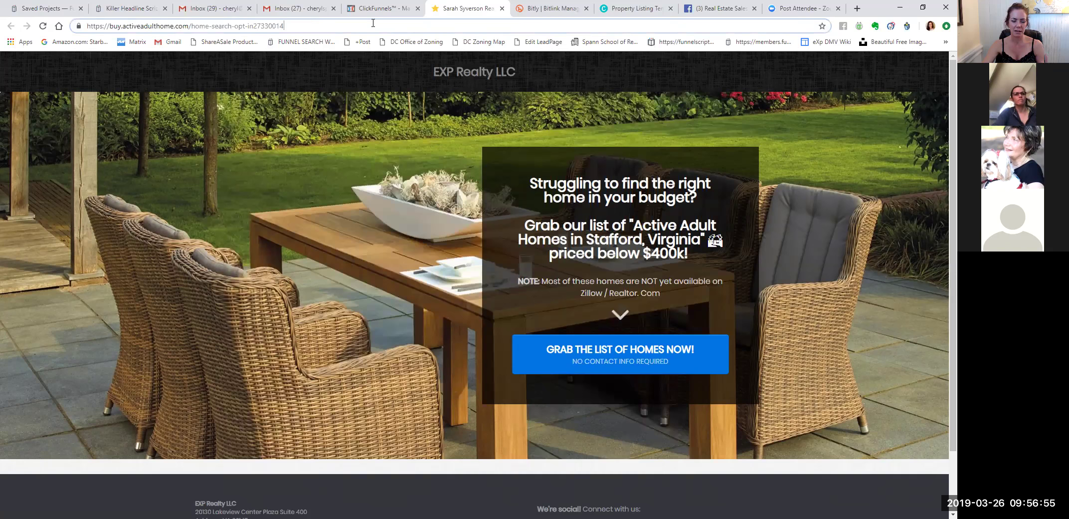
{"action": "left_click", "coordinate": [548, 9]}
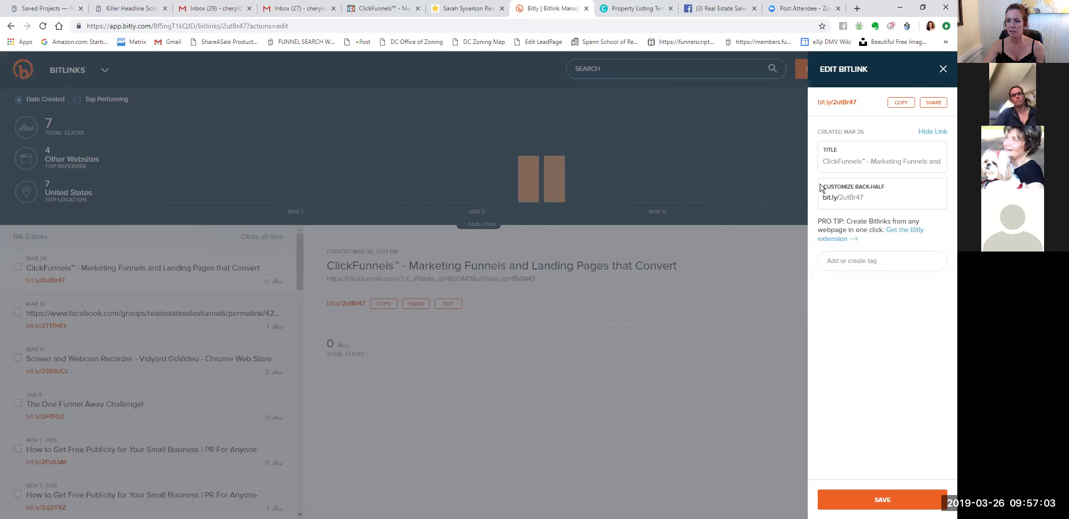
{"action": "left_click", "coordinate": [712, 172]}
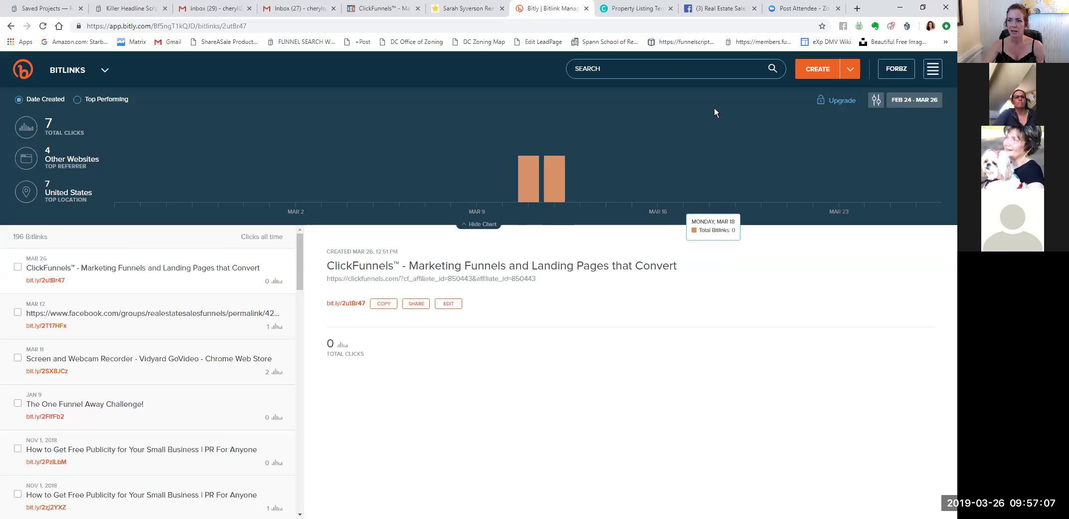
Open the Create Bitlink panel in Bitly.
{"action": "left_click", "coordinate": [818, 71]}
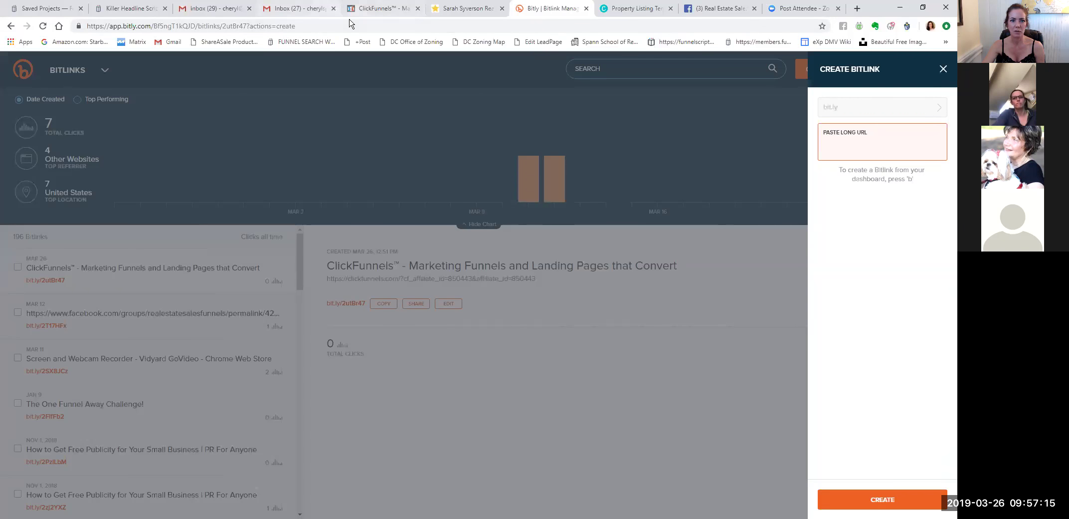
Copy the Active Adult Homes landing page URL and return to the Bitly form.
{"action": "left_click", "coordinate": [443, 18]}
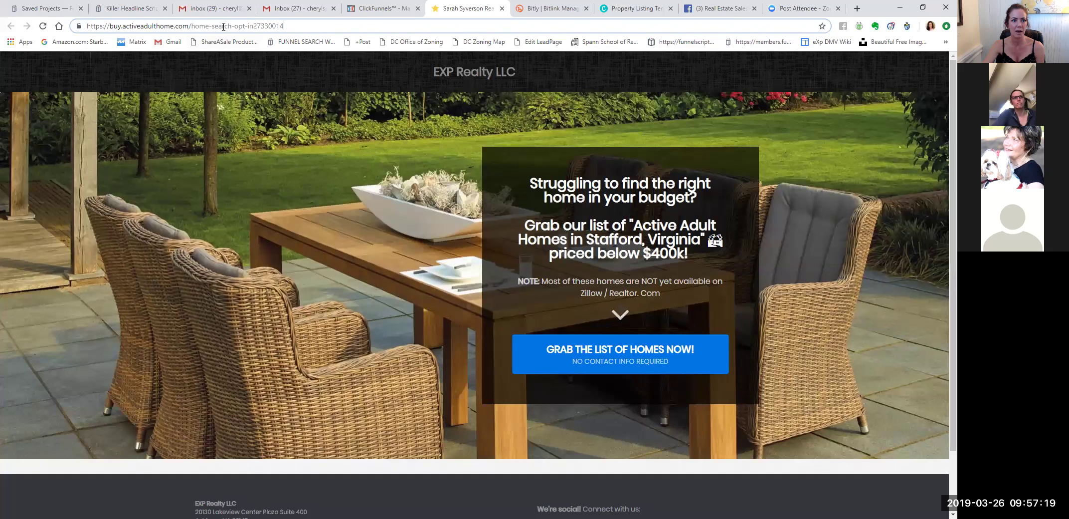
{"action": "left_click_drag", "start_coordinate": [296, 22], "coordinate": [91, 25]}
{"action": "key", "text": "ctrl+c"}
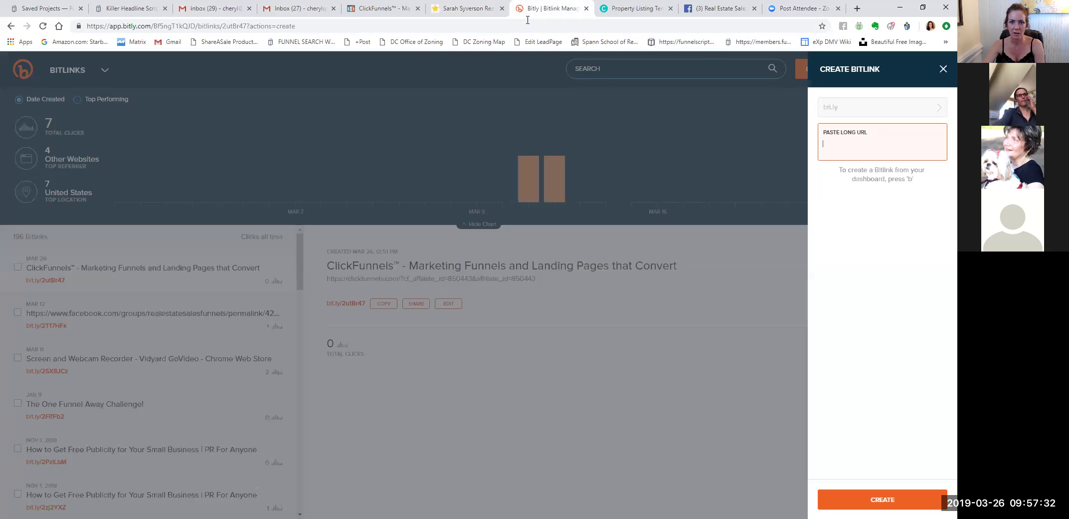
{"action": "left_click", "coordinate": [529, 10]}
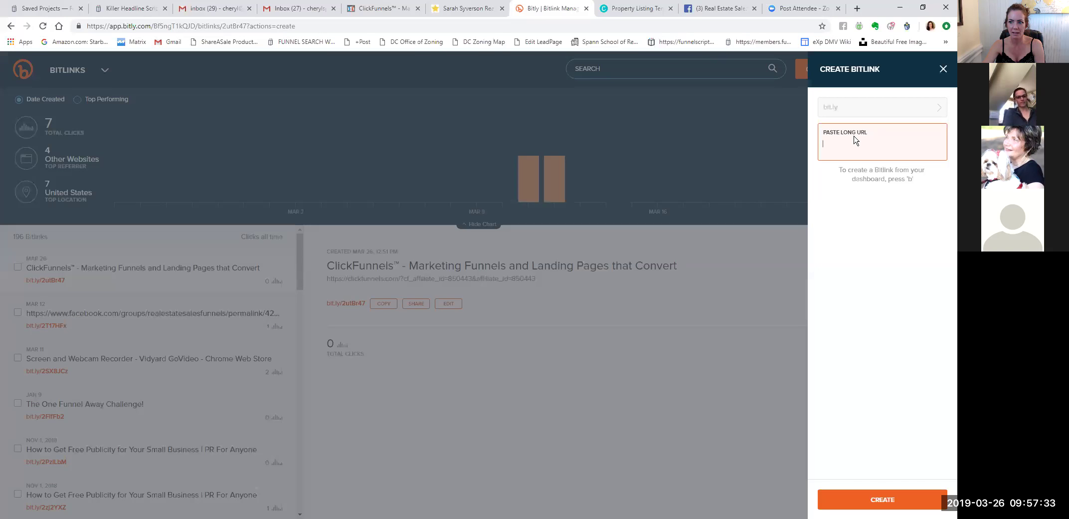
Paste the landing page URL as the long URL to create bit.ly/2OtTAIf.
{"action": "key", "text": "ctrl+v"}
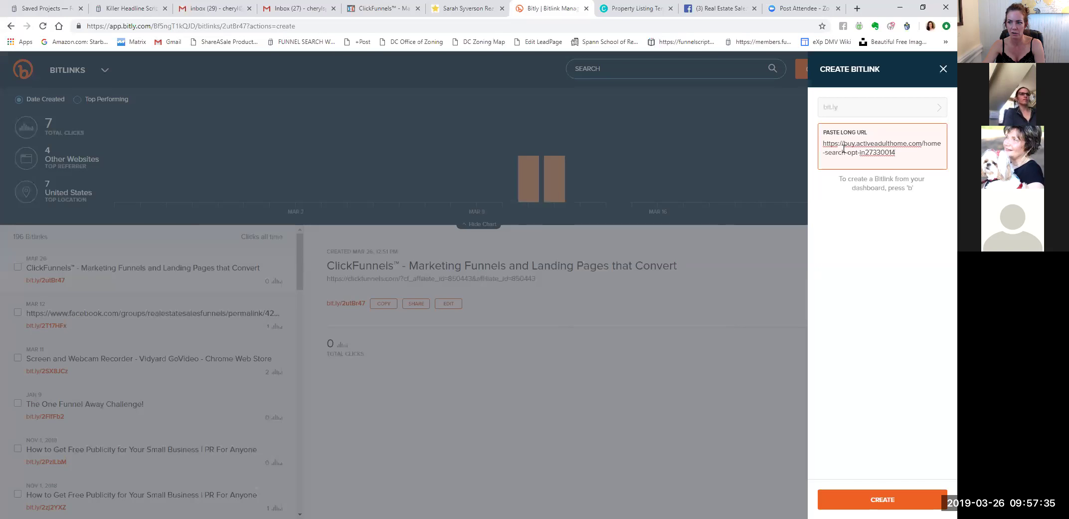
{"action": "key", "text": "Return"}
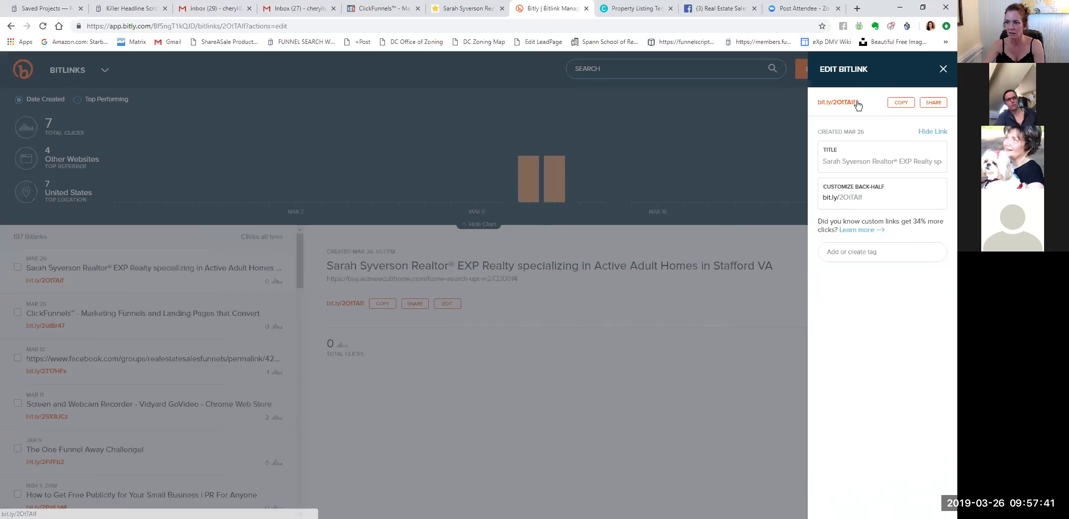
Change the short link's ending to 400orless, save it, and copy bit.ly/400orless.
{"action": "left_click", "coordinate": [868, 197]}
{"action": "key", "text": "BackSpace"}
{"action": "key", "text": "BackSpace"}
{"action": "key", "text": "BackSpace"}
{"action": "key", "text": "BackSpace"}
{"action": "key", "text": "BackSpace"}
{"action": "key", "text": "BackSpace"}
{"action": "key", "text": "BackSpace"}
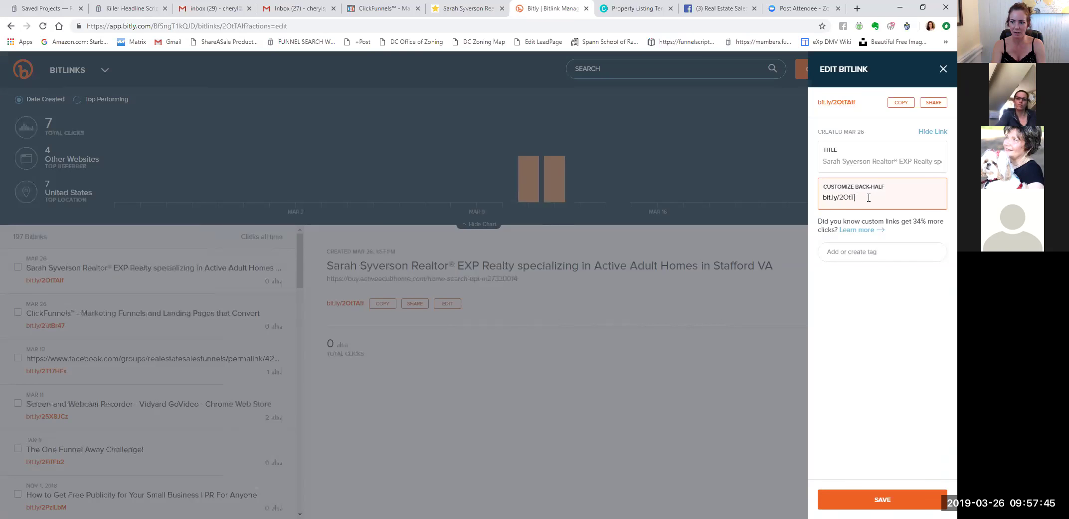
{"action": "type", "text": "orless"}
{"action": "left_click", "coordinate": [860, 494]}
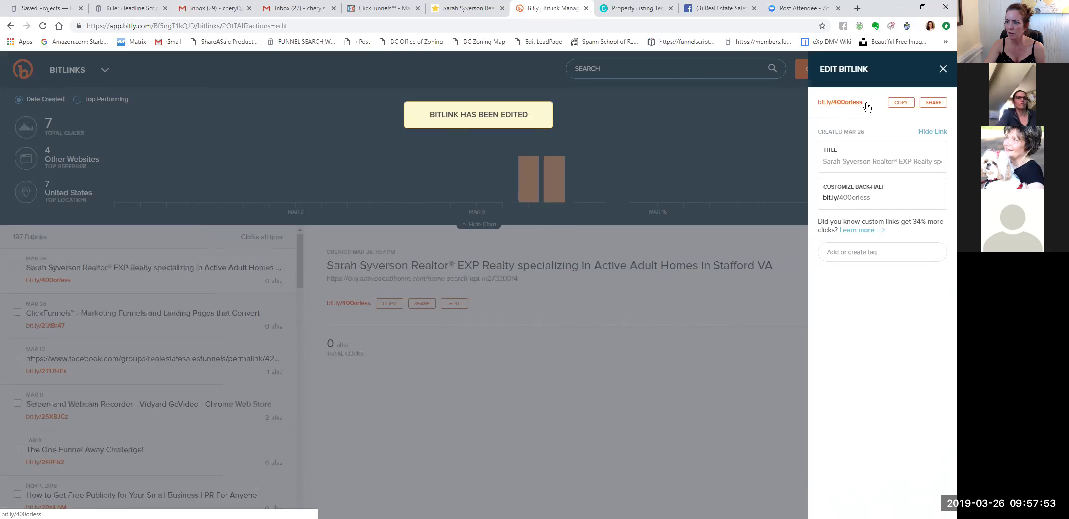
{"action": "left_click", "coordinate": [897, 104]}
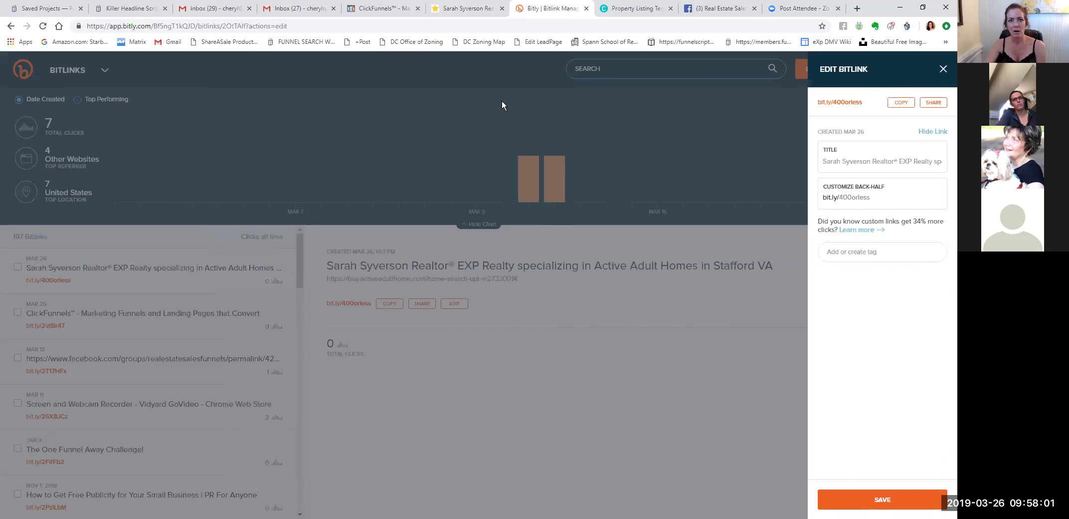
Check the EXP Realty landing page, then switch to the Canva Property Listing Template design.
{"action": "left_click", "coordinate": [478, 17]}
{"action": "key", "text": "ctrl+Tab"}
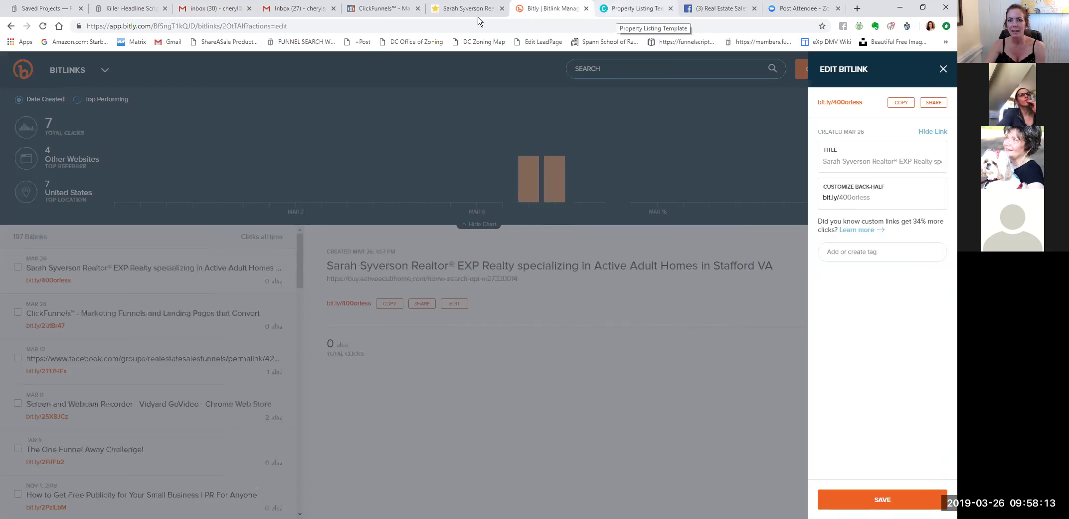
{"action": "key", "text": "ctrl+Tab"}
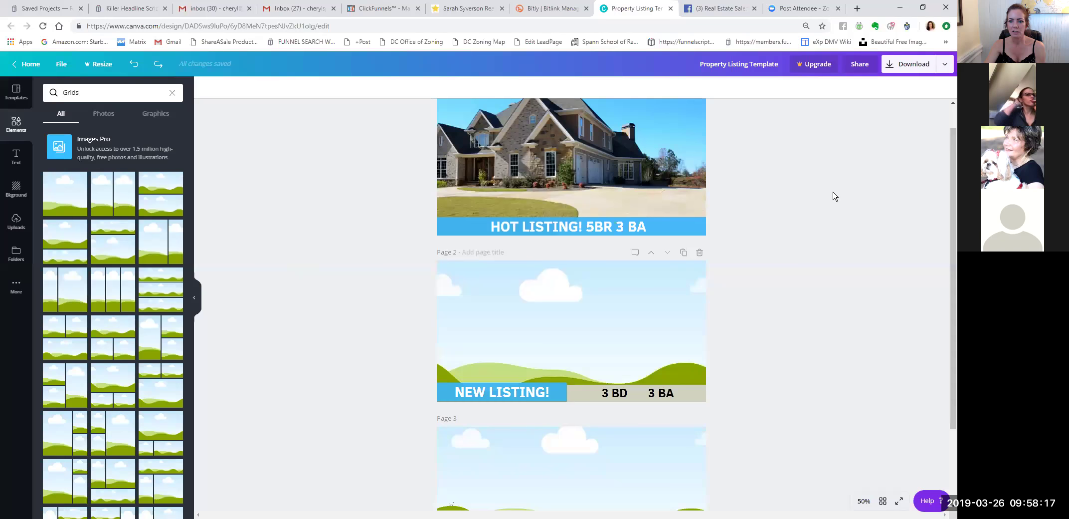
Copy the Canva design's URL from the address bar and switch to the Facebook group post.
{"action": "scroll", "coordinate": [842, 197], "scroll_direction": "up", "scroll_amount": 1}
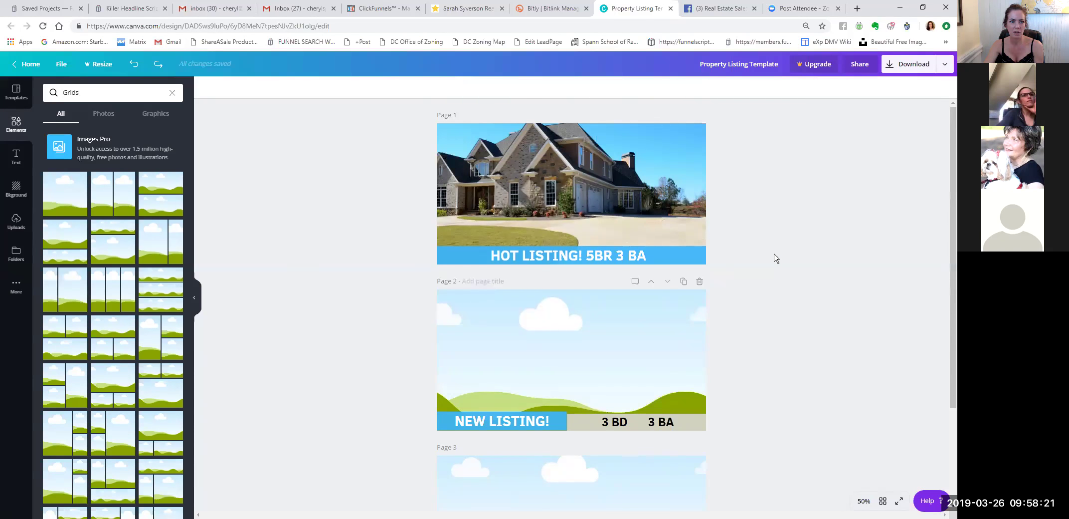
{"action": "left_click", "coordinate": [327, 29]}
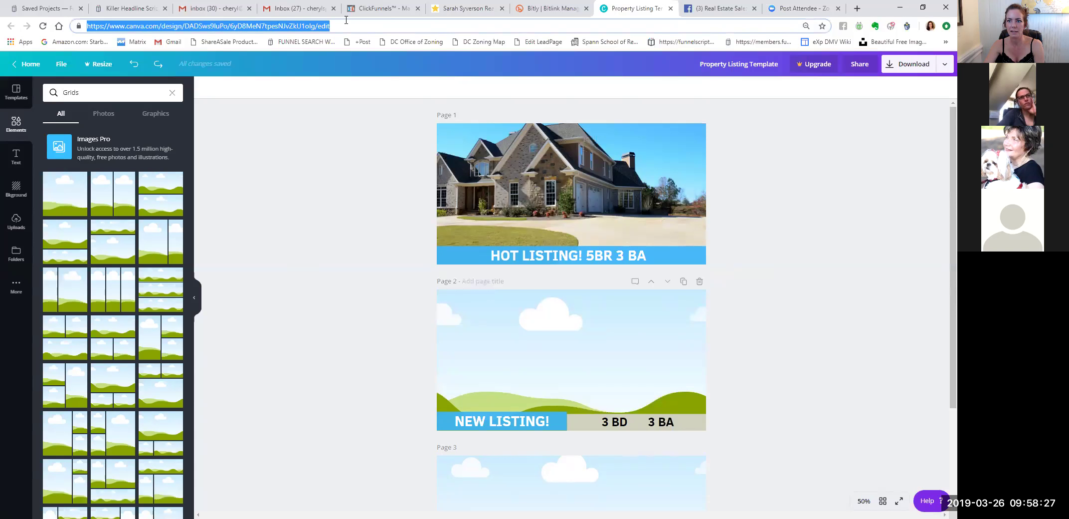
{"action": "left_click", "coordinate": [743, 9]}
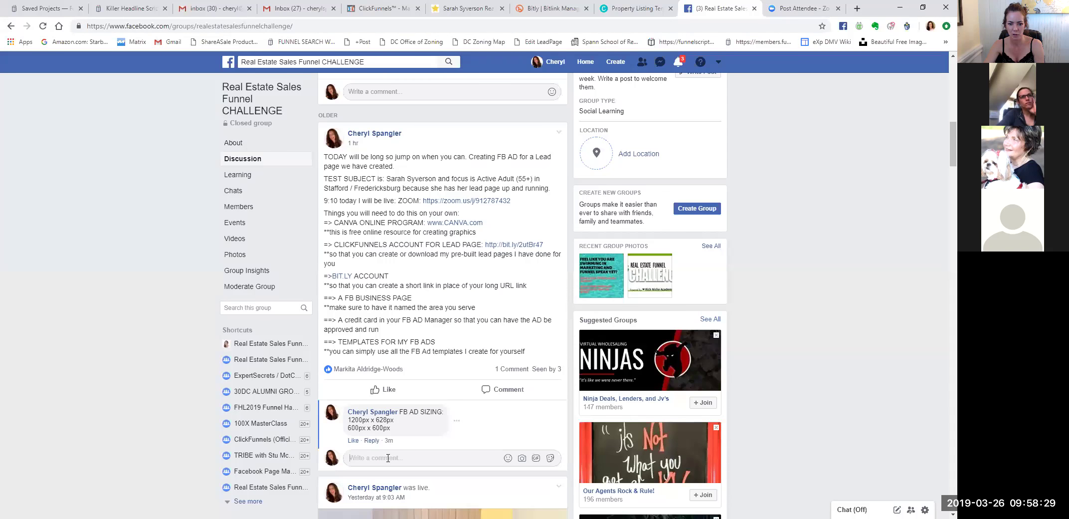
Post 'my CANVA templates' with the pasted Canva link as a group comment, then go back to Canva.
{"action": "type", "text": "my"}
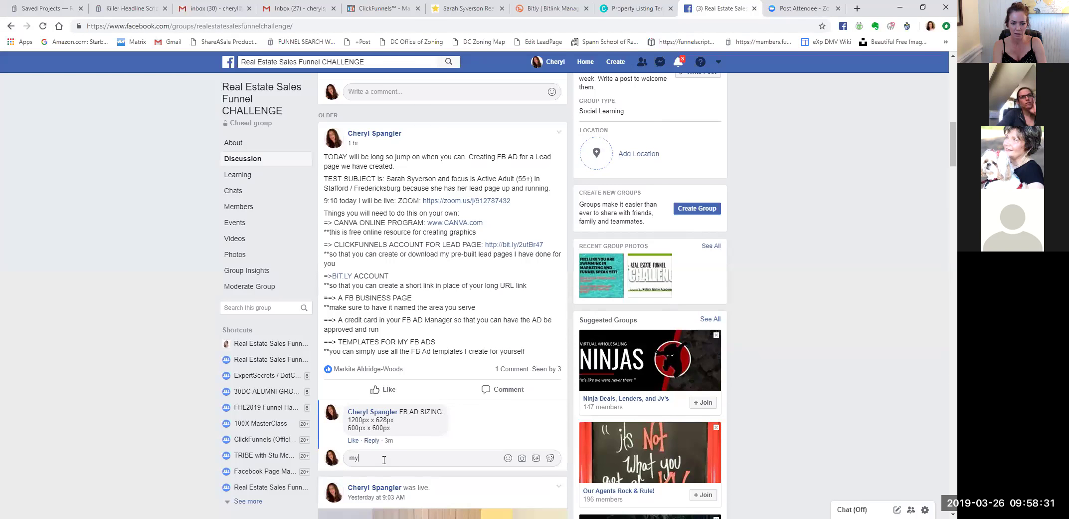
{"action": "type", "text": " CANVA templat"}
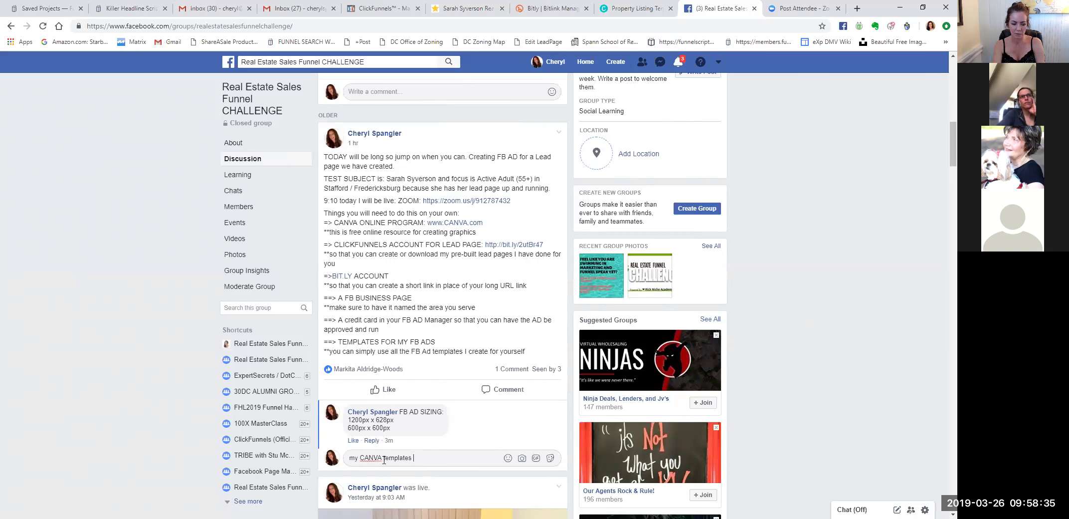
{"action": "type", "text": "es"}
{"action": "key", "text": "ctrl+v"}
{"action": "key", "text": "Return"}
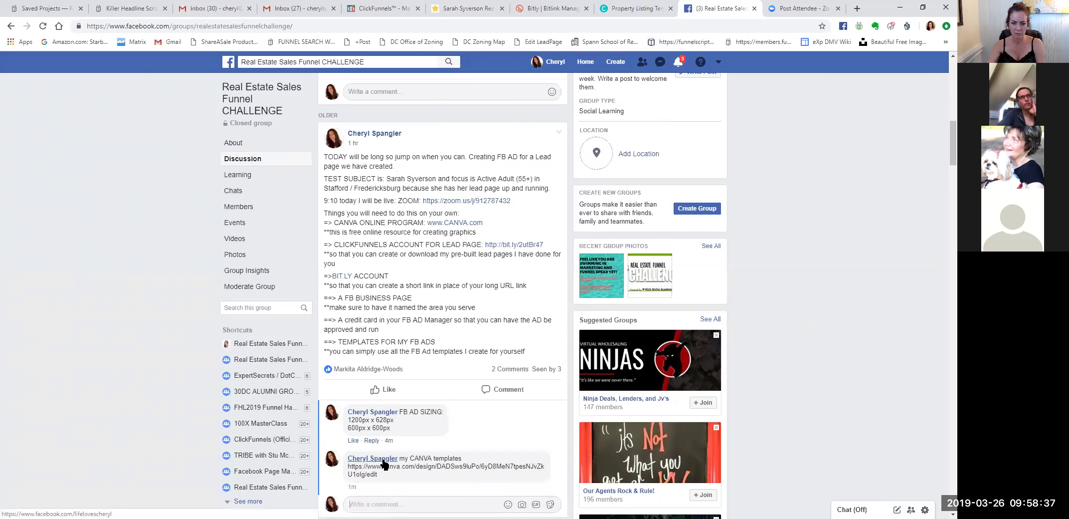
{"action": "mouse_move", "coordinate": [399, 458]}
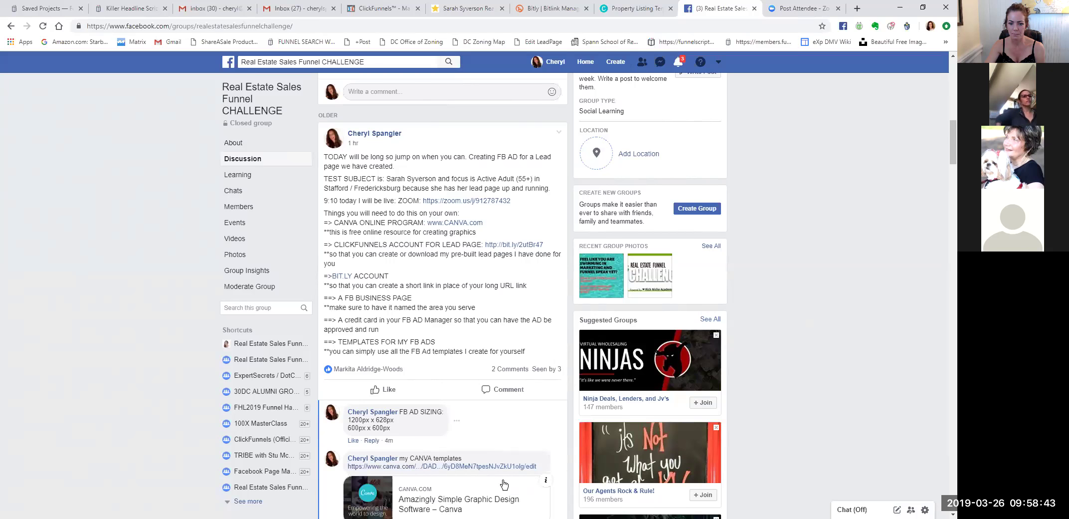
{"action": "left_click", "coordinate": [631, 9]}
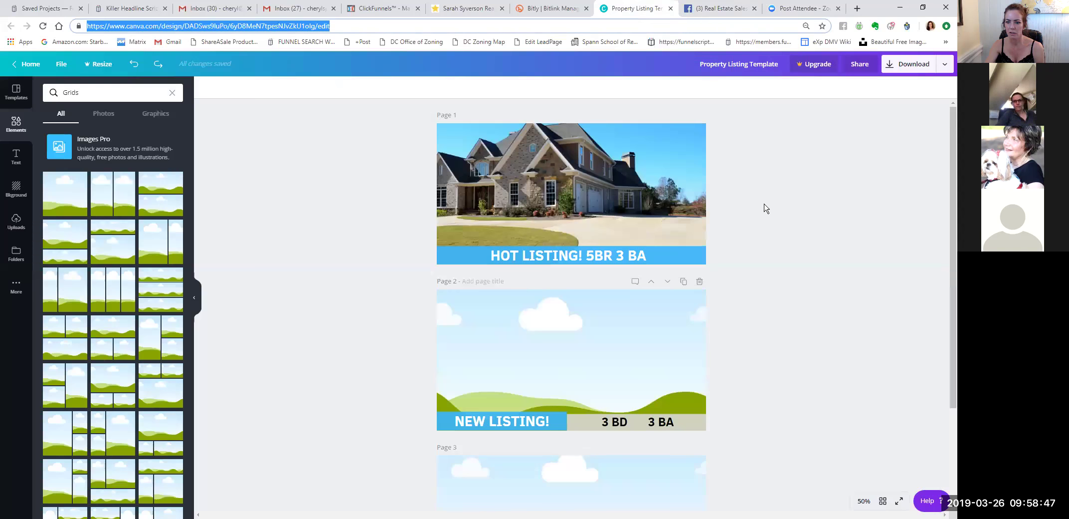
{"action": "scroll", "coordinate": [773, 302], "scroll_direction": "down", "scroll_amount": 2}
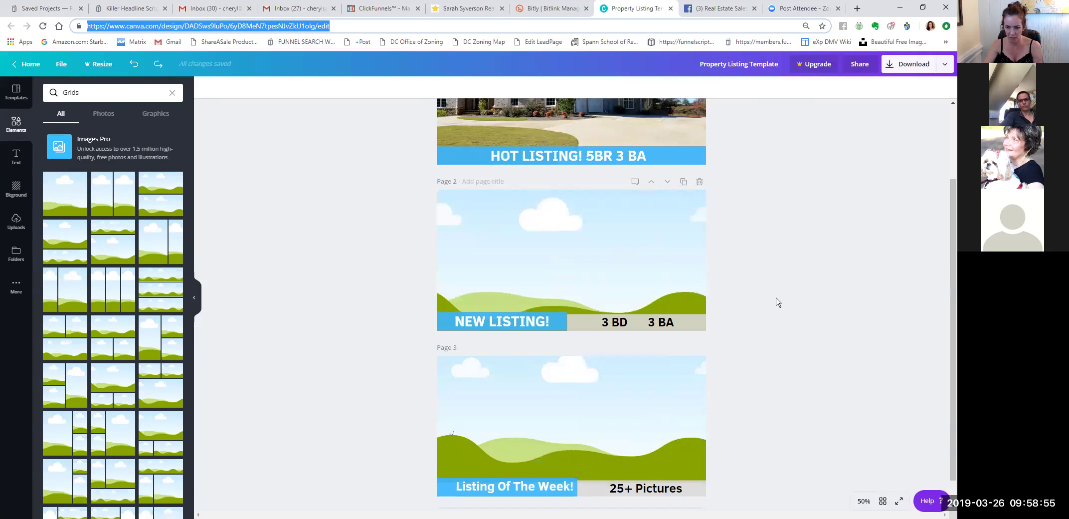
{"action": "scroll", "coordinate": [803, 209], "scroll_direction": "up", "scroll_amount": 1}
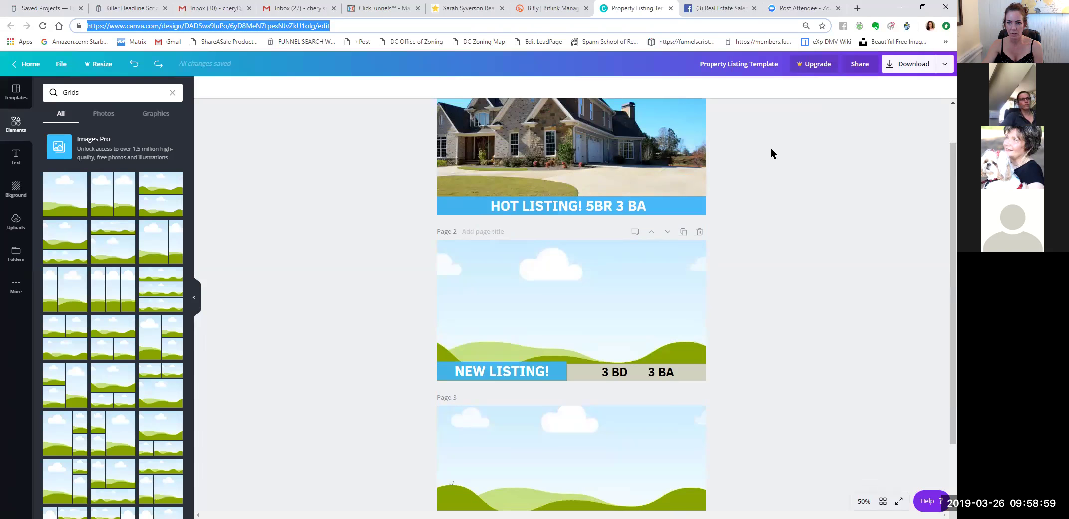
{"action": "scroll", "coordinate": [771, 148], "scroll_direction": "up", "scroll_amount": 1}
{"action": "scroll", "coordinate": [771, 148], "scroll_direction": "down", "scroll_amount": 2}
{"action": "scroll", "coordinate": [771, 148], "scroll_direction": "up", "scroll_amount": 2}
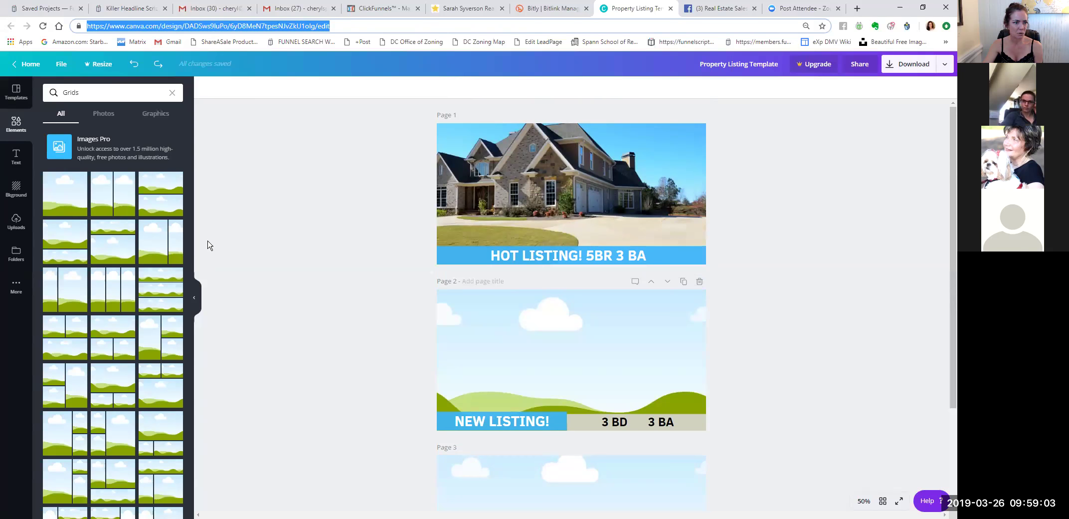
{"action": "left_click", "coordinate": [15, 126]}
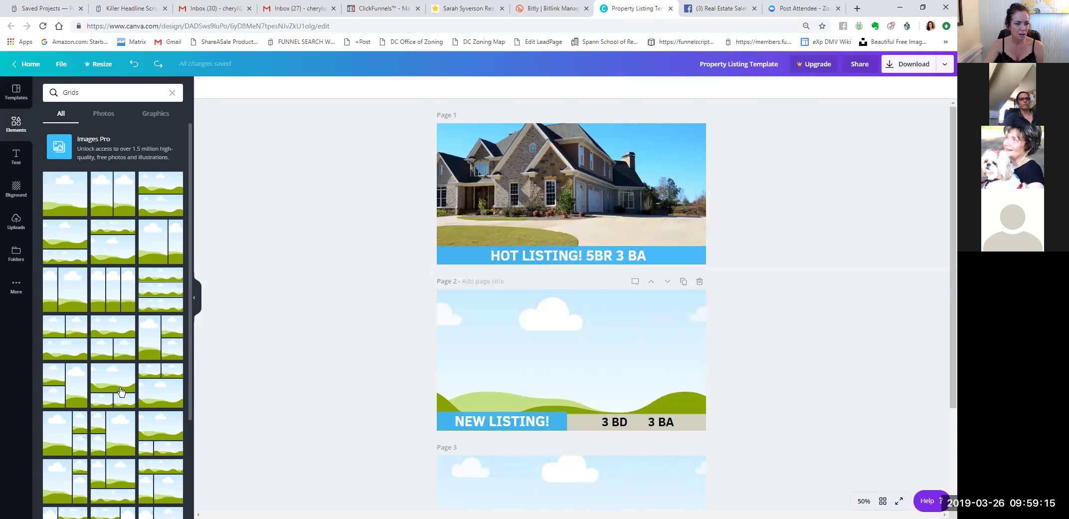
Try grid layouts on page 2 and undo them, leaving page 2 unchanged.
{"action": "left_click_drag", "start_coordinate": [114, 382], "coordinate": [522, 331]}
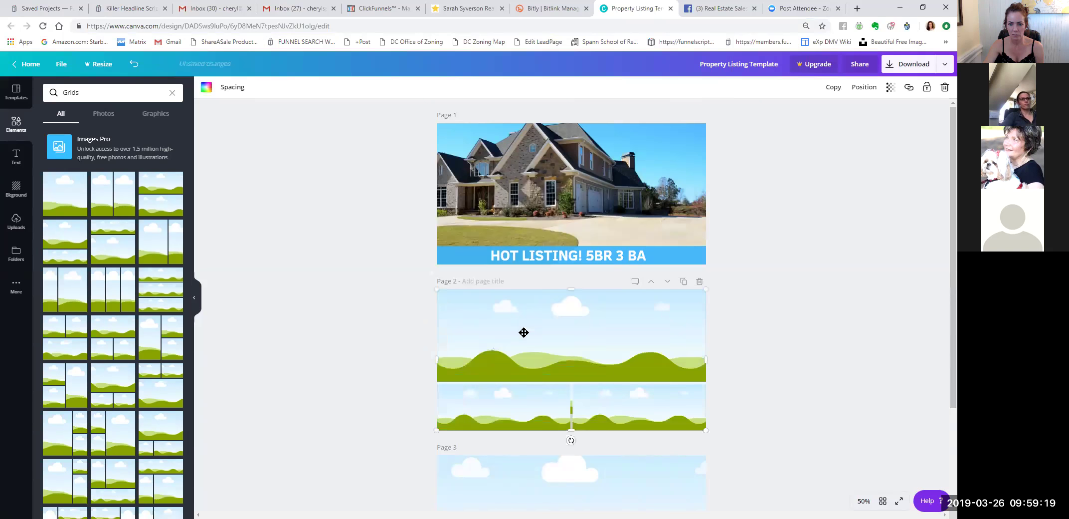
{"action": "key", "text": "ctrl+z"}
{"action": "left_click", "coordinate": [571, 343]}
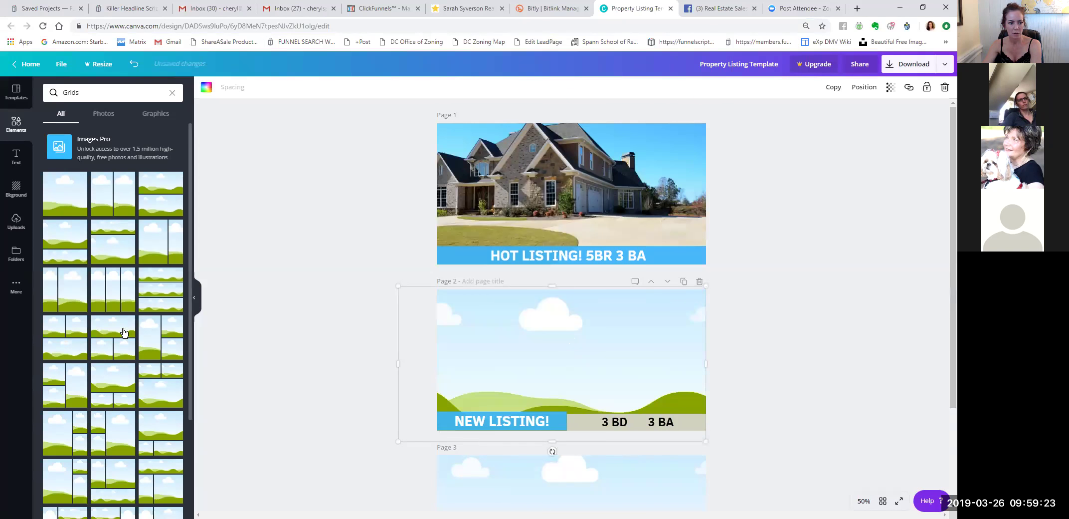
{"action": "left_click", "coordinate": [150, 334]}
{"action": "key", "text": "ctrl+z"}
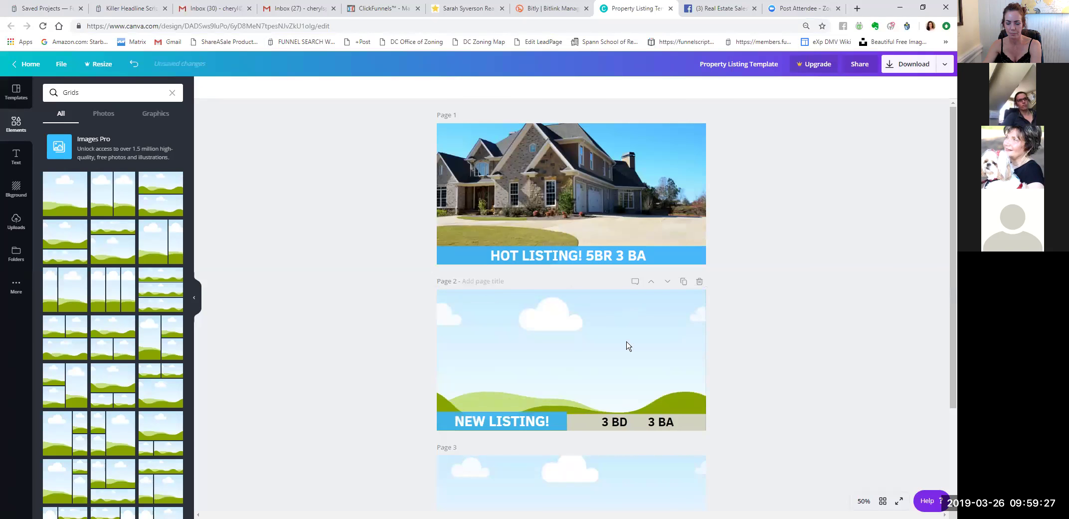
Inspect the NEW LISTING and Listing Of The Week! text, then add a blank page after page 3.
{"action": "scroll", "coordinate": [741, 357], "scroll_direction": "down", "scroll_amount": 2}
{"action": "left_click_drag", "start_coordinate": [742, 325], "coordinate": [439, 322]}
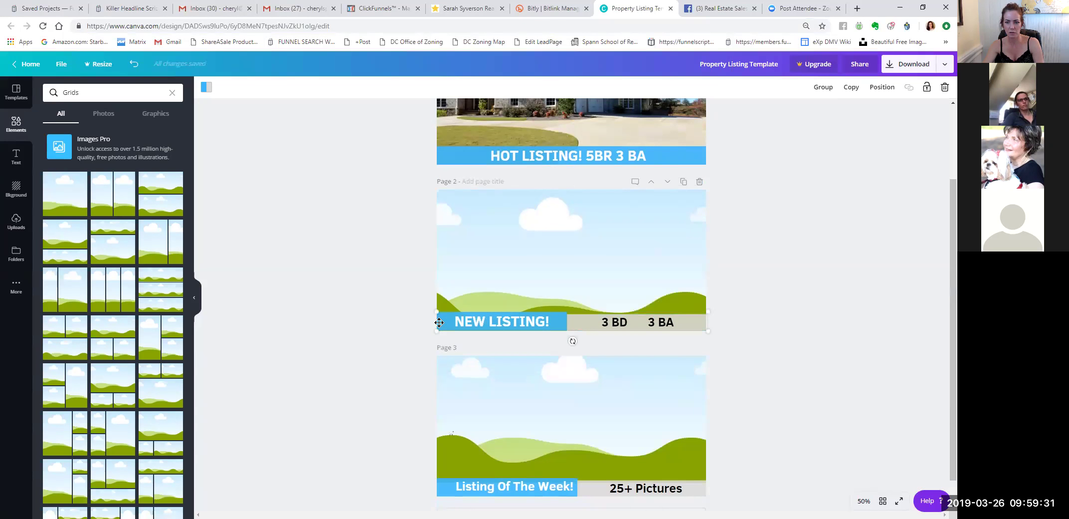
{"action": "left_click", "coordinate": [545, 318]}
{"action": "left_click", "coordinate": [607, 322]}
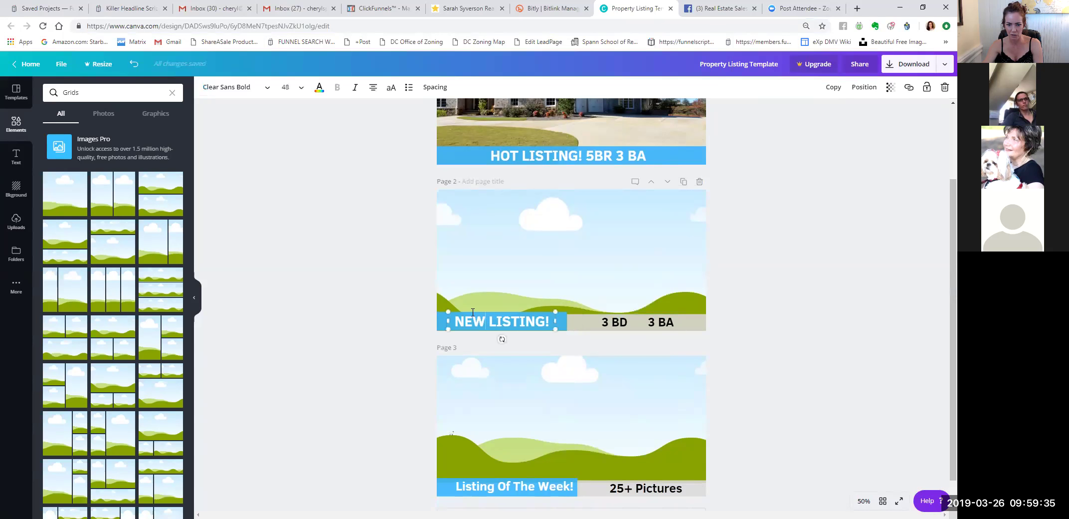
{"action": "left_click", "coordinate": [412, 311]}
{"action": "scroll", "coordinate": [406, 305], "scroll_direction": "up", "scroll_amount": 1}
{"action": "scroll", "coordinate": [404, 302], "scroll_direction": "down", "scroll_amount": 1}
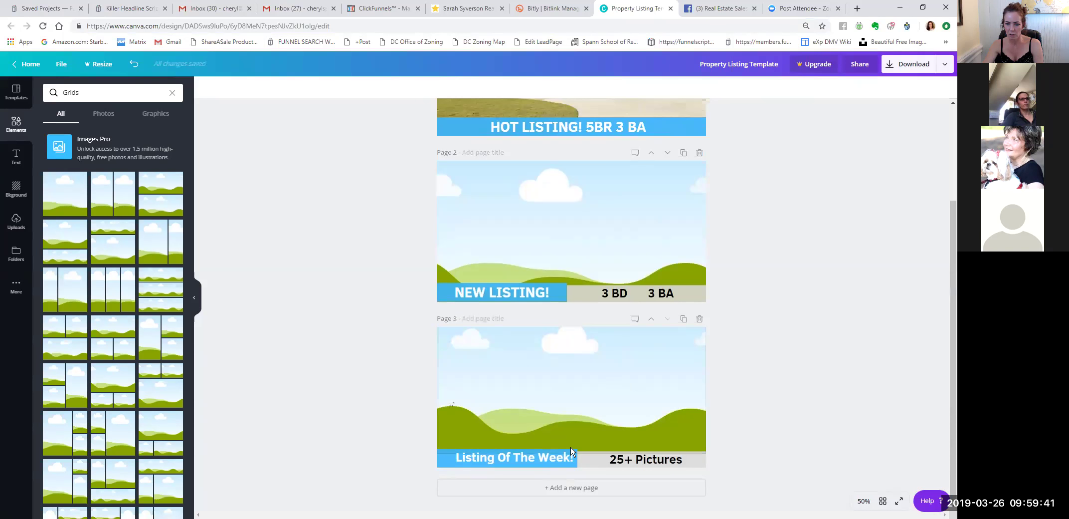
{"action": "left_click", "coordinate": [542, 457]}
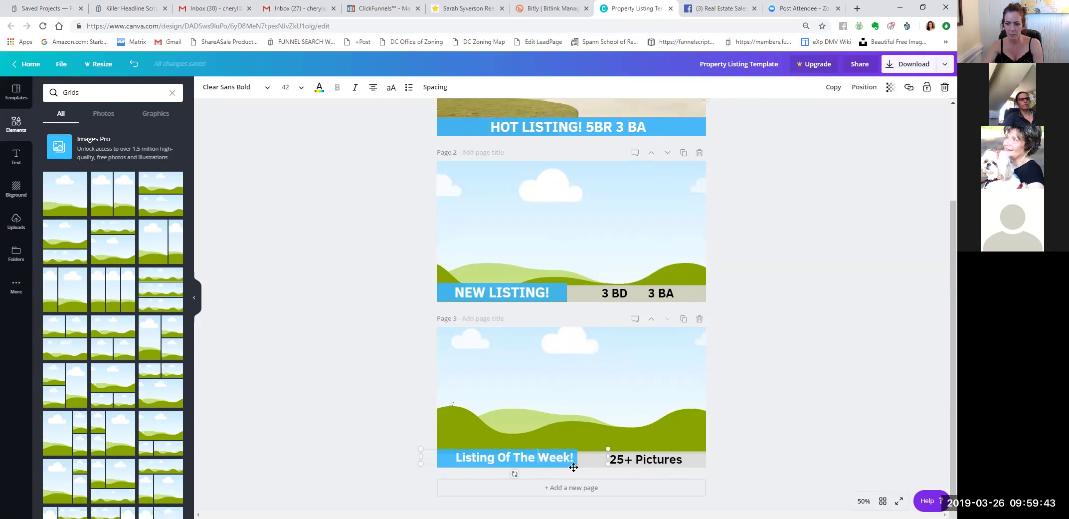
{"action": "left_click", "coordinate": [743, 284]}
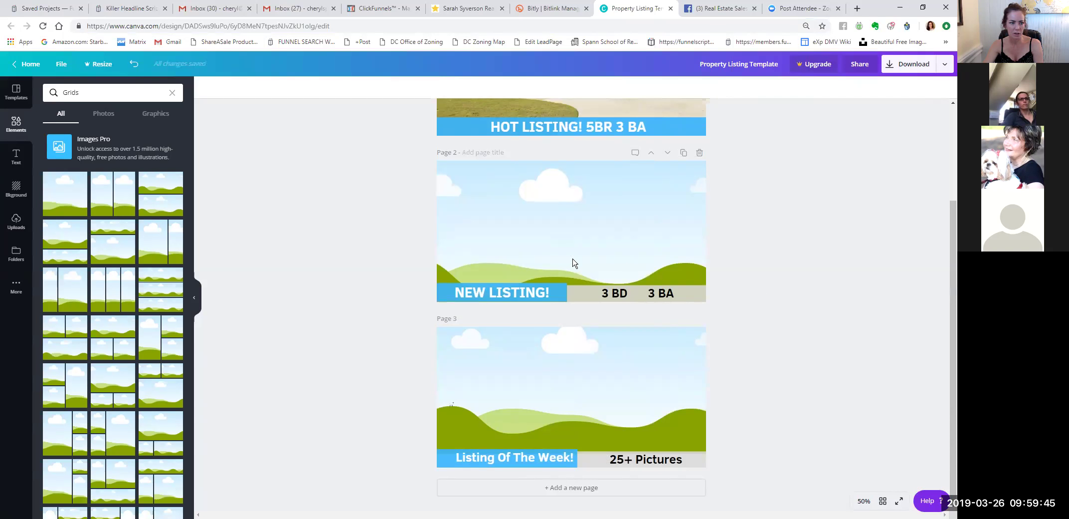
{"action": "left_click", "coordinate": [579, 490]}
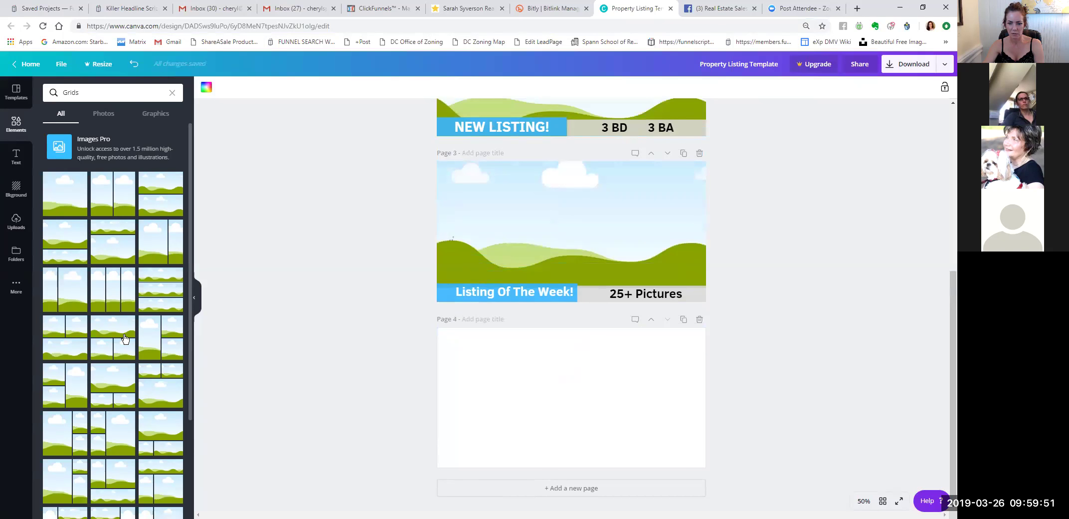
Give page 4 a one-over-two photo grid and paste a copy of the NEW LISTING / 3 BD 3 BA bar.
{"action": "left_click", "coordinate": [125, 340]}
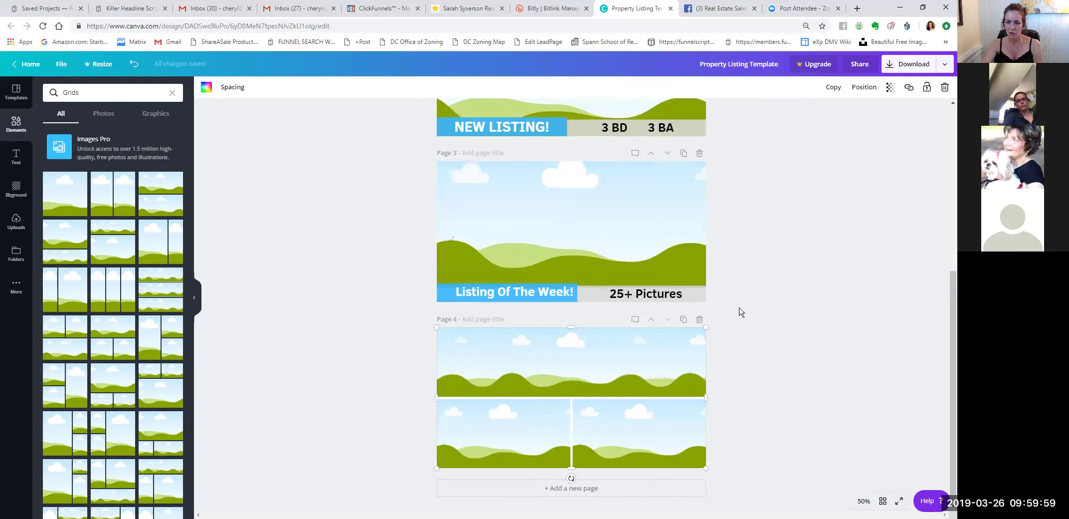
{"action": "left_click", "coordinate": [742, 289]}
{"action": "scroll", "coordinate": [743, 209], "scroll_direction": "up", "scroll_amount": 1}
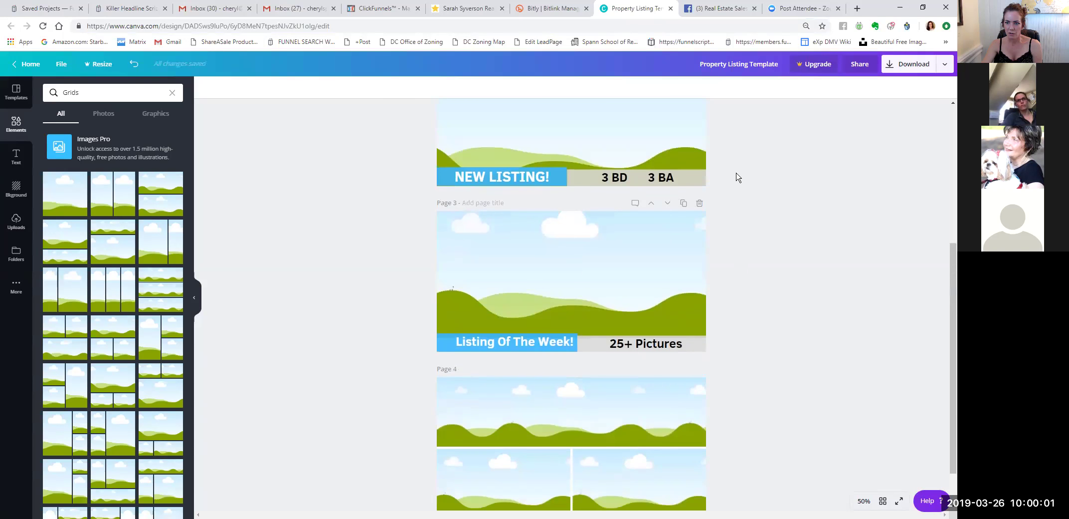
{"action": "left_click", "coordinate": [621, 181]}
{"action": "scroll", "coordinate": [739, 347], "scroll_direction": "down", "scroll_amount": 1}
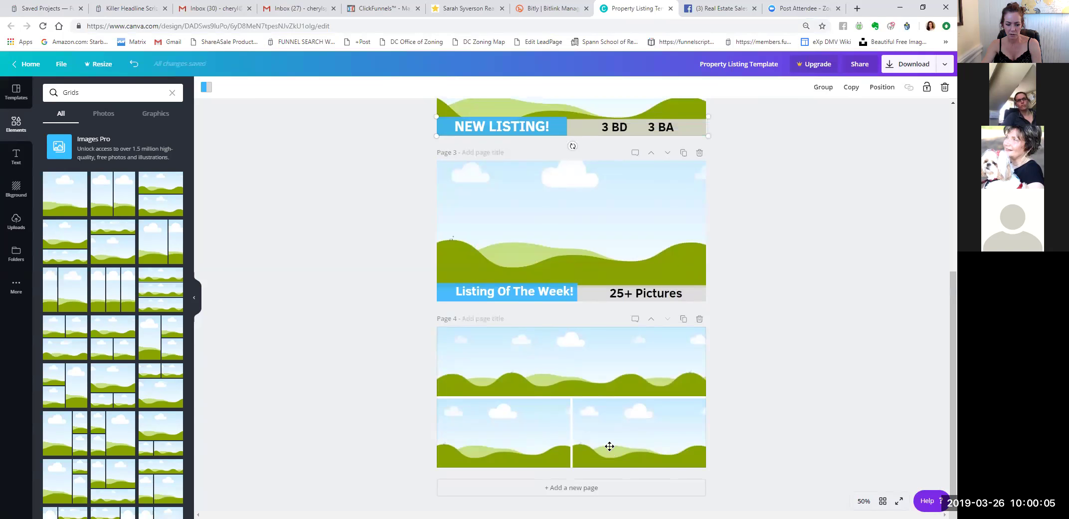
{"action": "key", "text": "ctrl+v"}
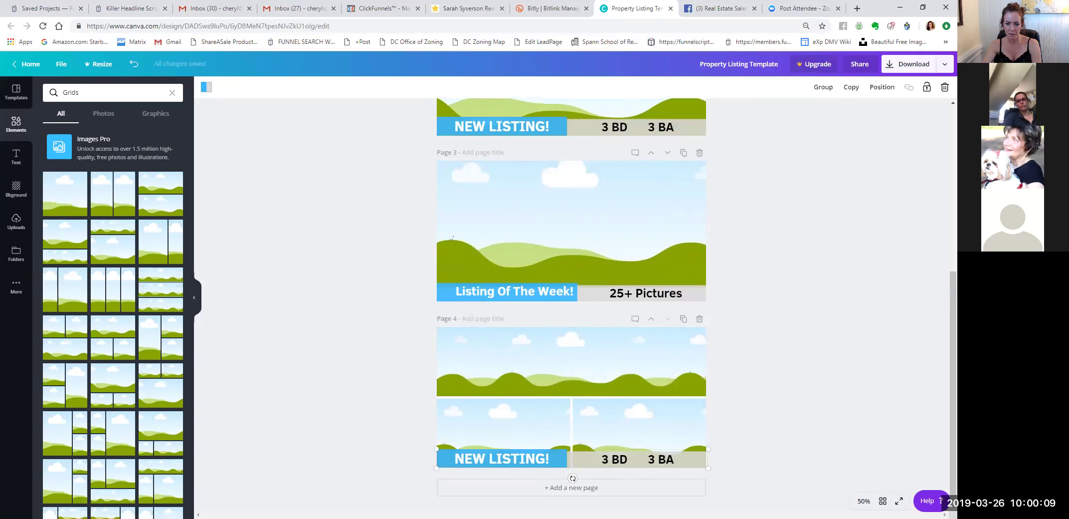
{"action": "left_click", "coordinate": [785, 395]}
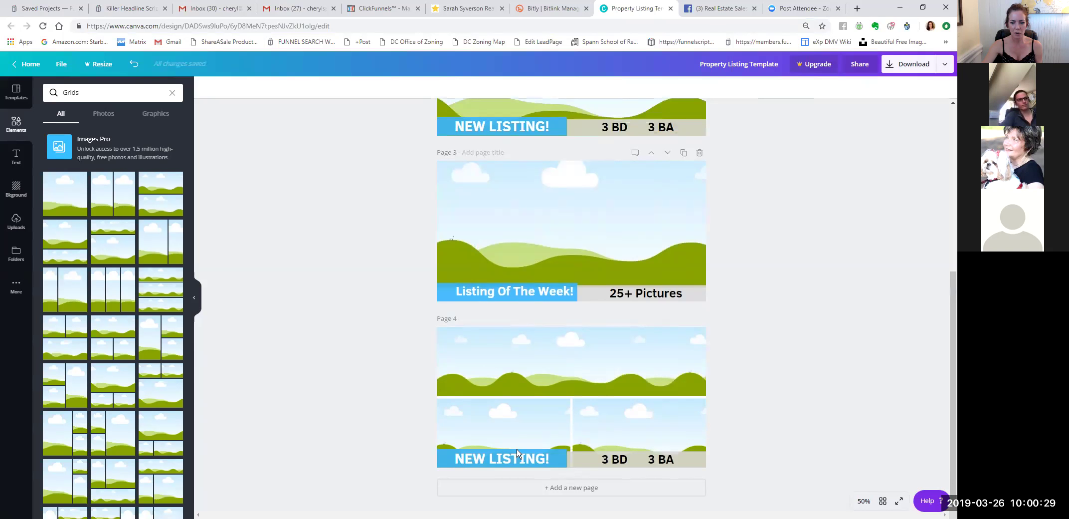
Change page 4's bar text to 3 BD 2 BA and show the uploaded house photos.
{"action": "left_click", "coordinate": [562, 459]}
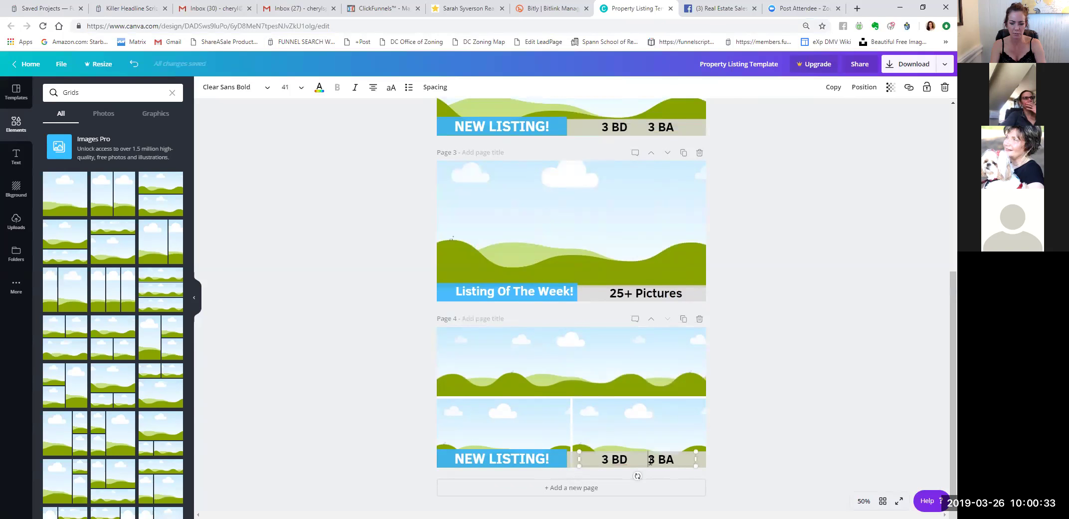
{"action": "type", "text": "3"}
{"action": "key", "text": "BackSpace"}
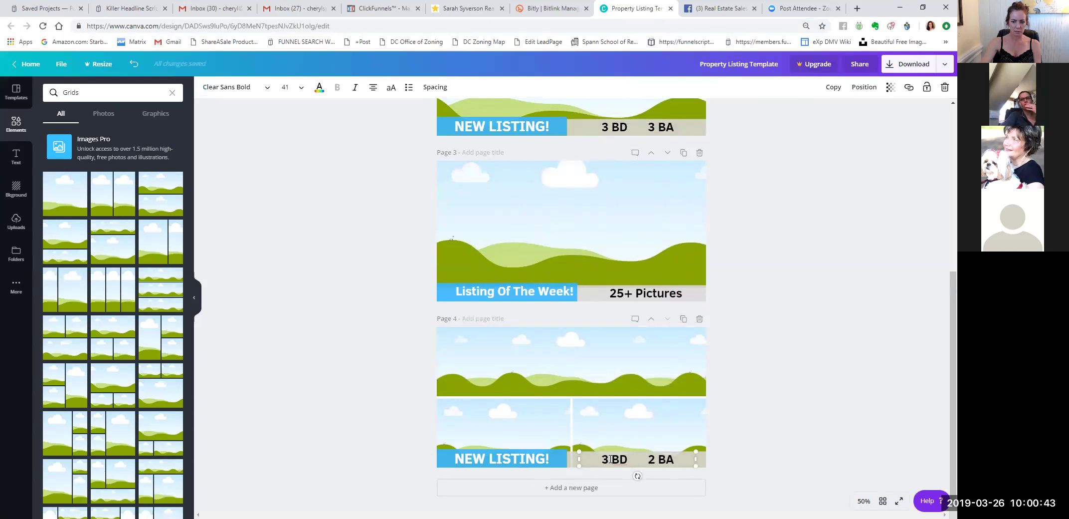
{"action": "left_click", "coordinate": [388, 383]}
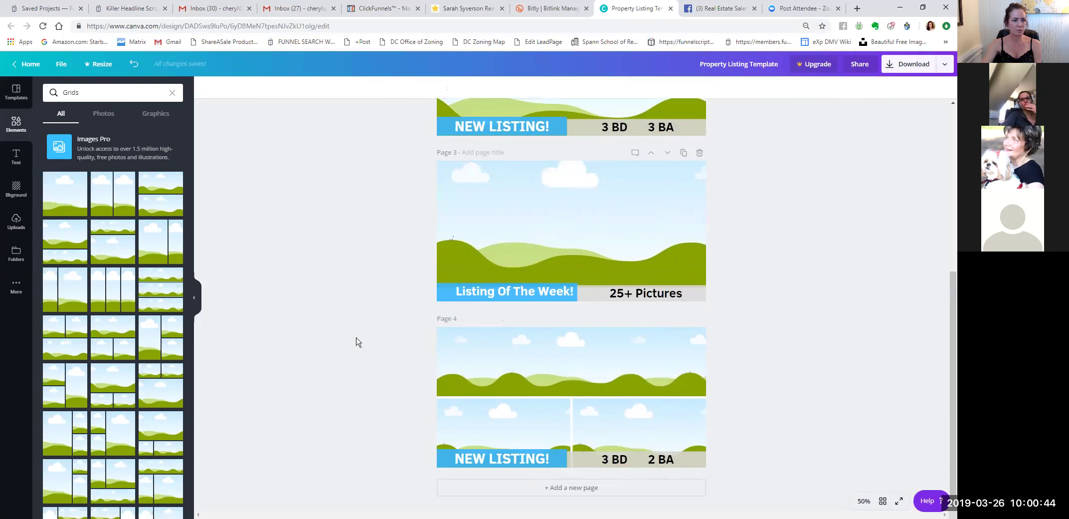
{"action": "left_click", "coordinate": [14, 222]}
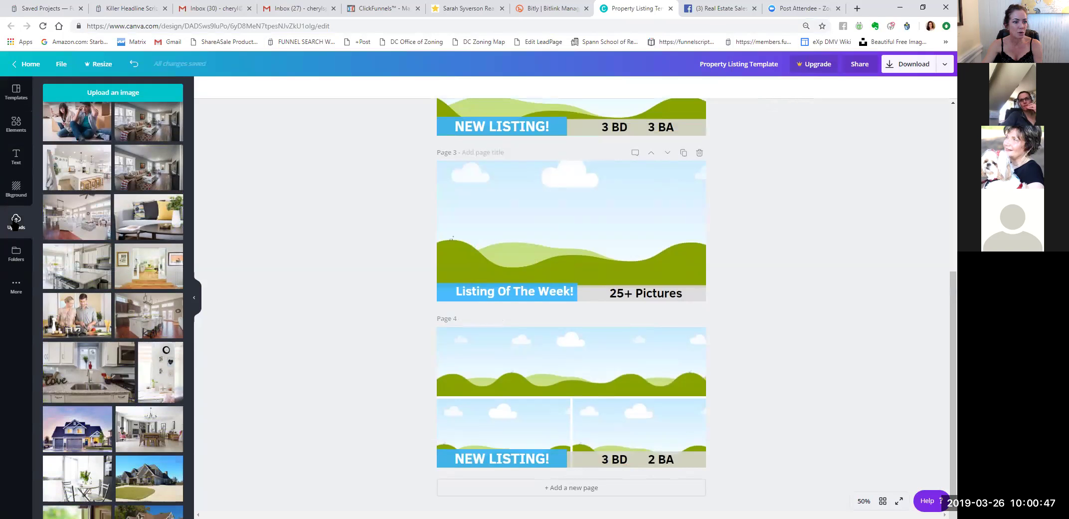
{"action": "scroll", "coordinate": [124, 308], "scroll_direction": "up", "scroll_amount": 6}
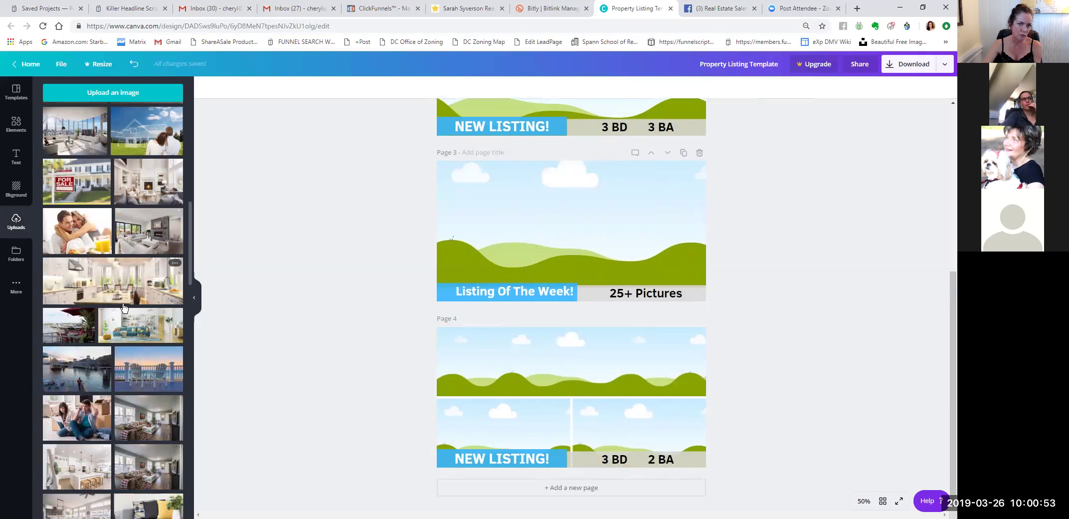
{"action": "left_click", "coordinate": [733, 10]}
{"action": "left_click", "coordinate": [505, 392]}
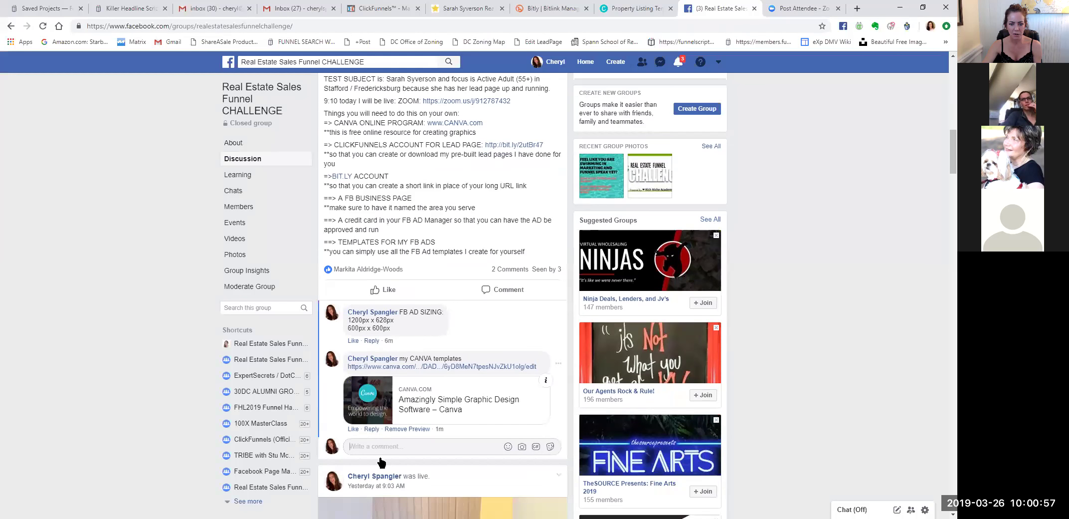
{"action": "type", "text": "free high res photo"}
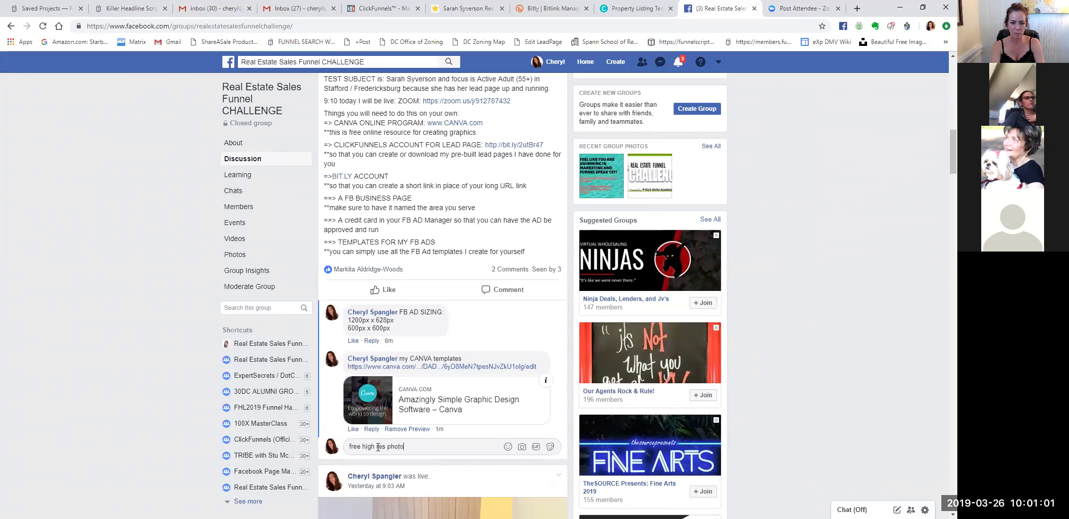
{"action": "type", "text": "s: www.p"}
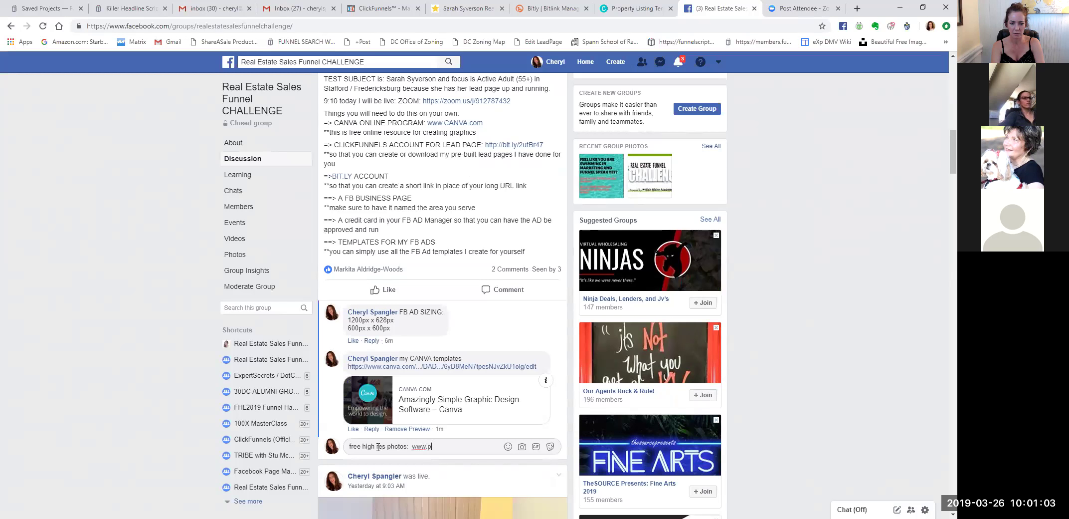
{"action": "type", "text": "exels.com"}
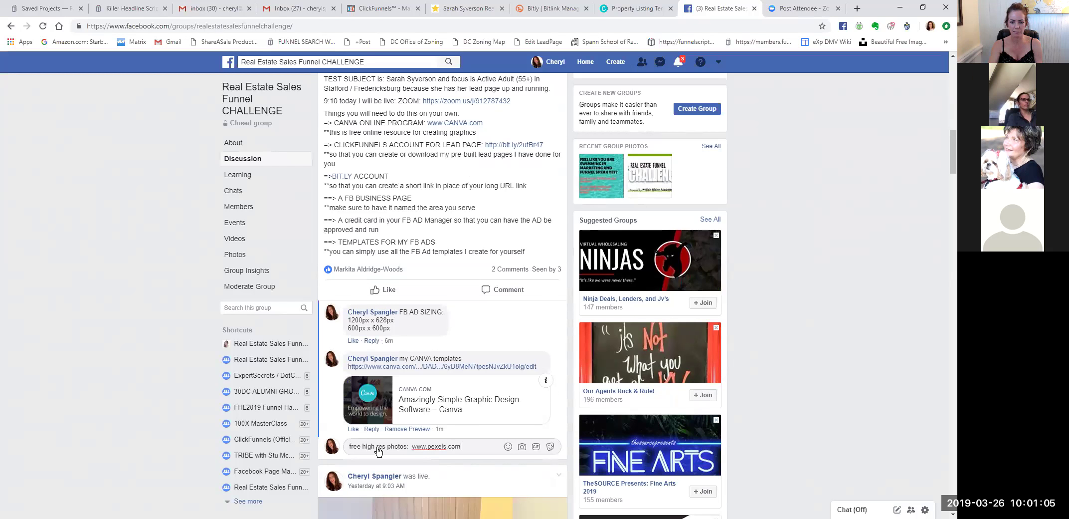
{"action": "key", "text": "Return"}
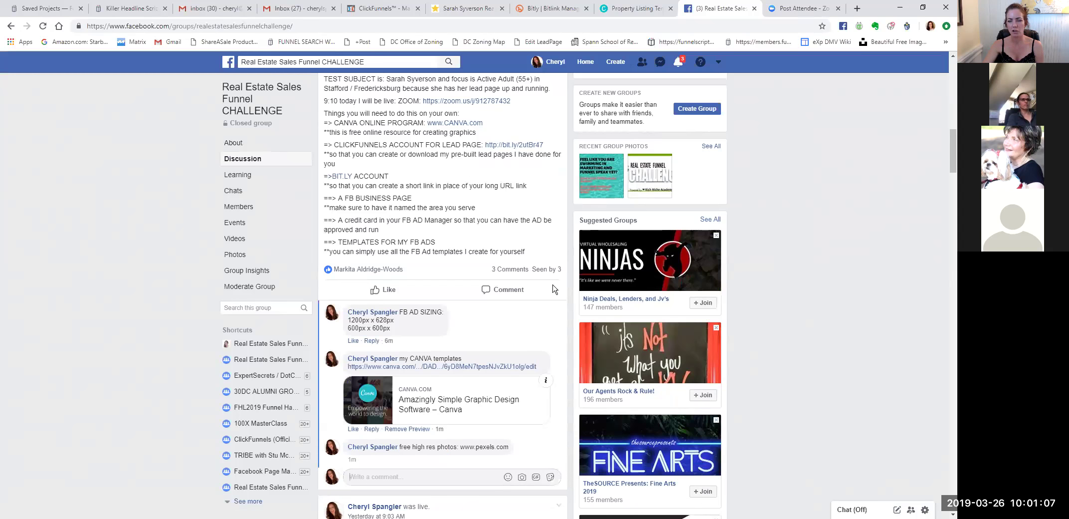
{"action": "left_click", "coordinate": [632, 9]}
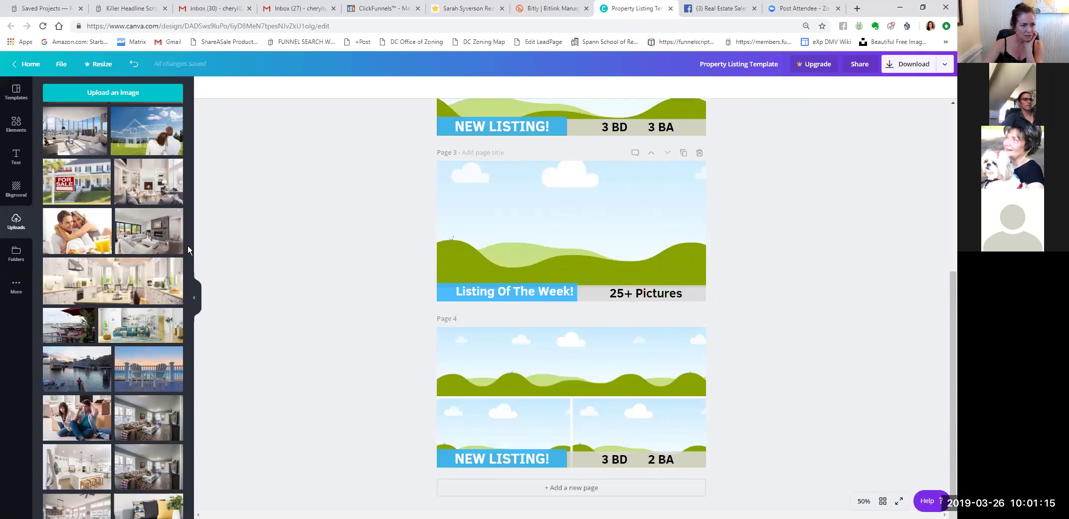
Fill page 4's top frame with the stone house photo.
{"action": "scroll", "coordinate": [153, 243], "scroll_direction": "down", "scroll_amount": 3}
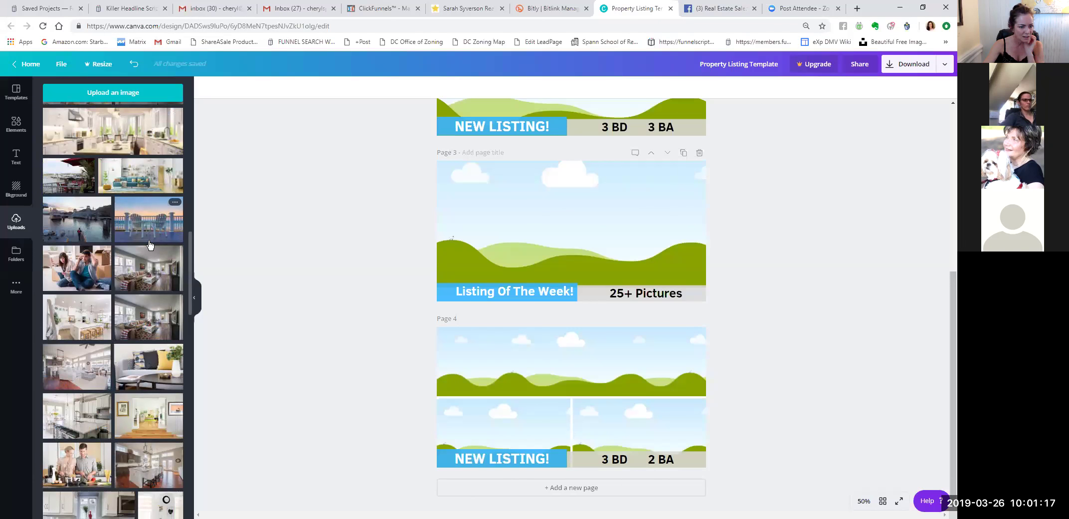
{"action": "scroll", "coordinate": [149, 246], "scroll_direction": "down", "scroll_amount": 3}
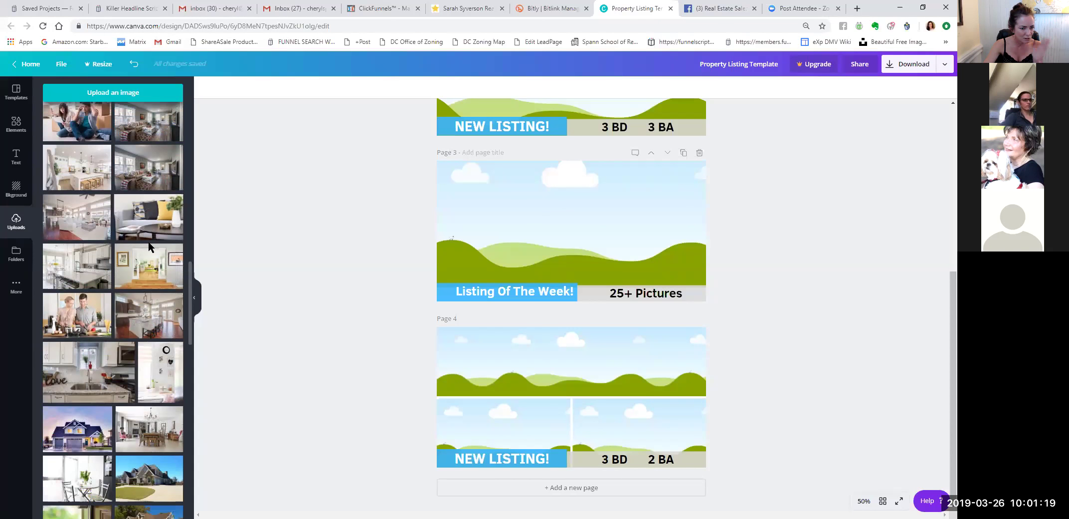
{"action": "scroll", "coordinate": [150, 246], "scroll_direction": "down", "scroll_amount": 2}
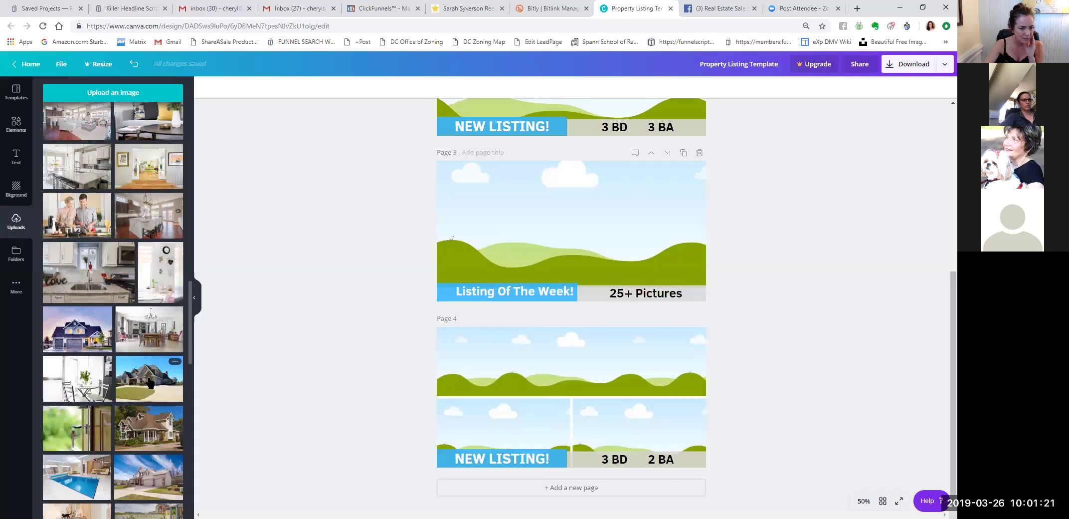
{"action": "left_click_drag", "start_coordinate": [156, 381], "coordinate": [530, 380]}
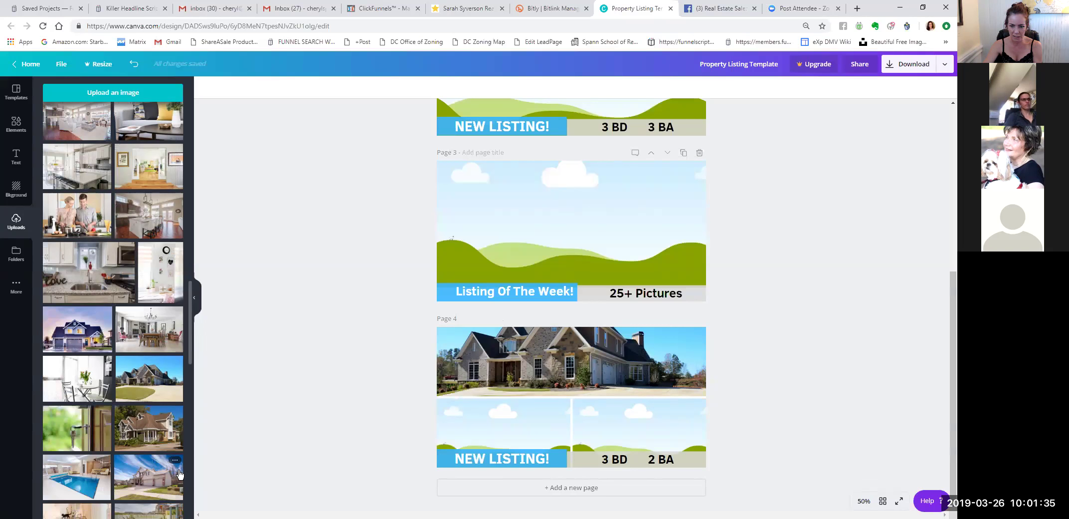
{"action": "left_click_drag", "start_coordinate": [179, 473], "coordinate": [473, 369]}
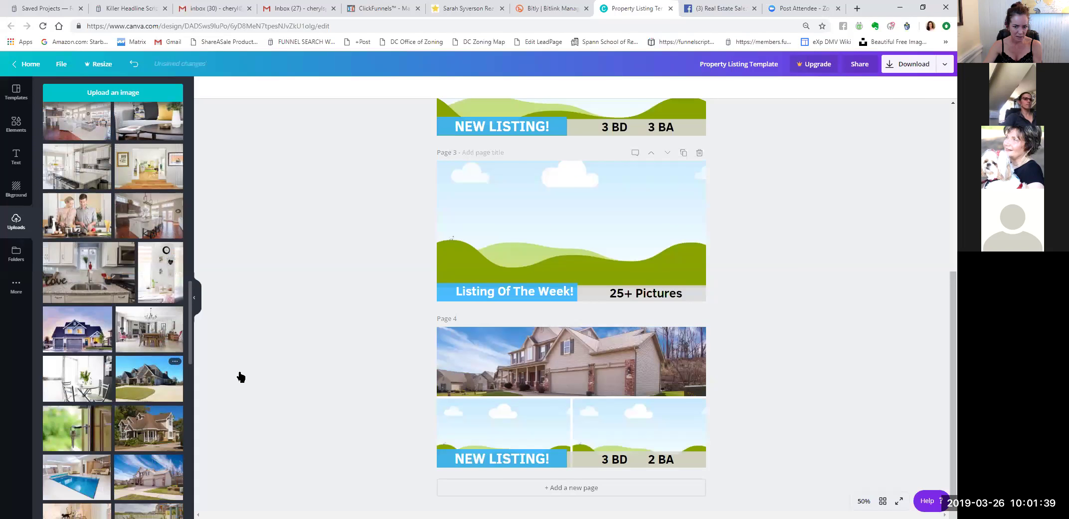
{"action": "left_click_drag", "start_coordinate": [241, 376], "coordinate": [487, 364]}
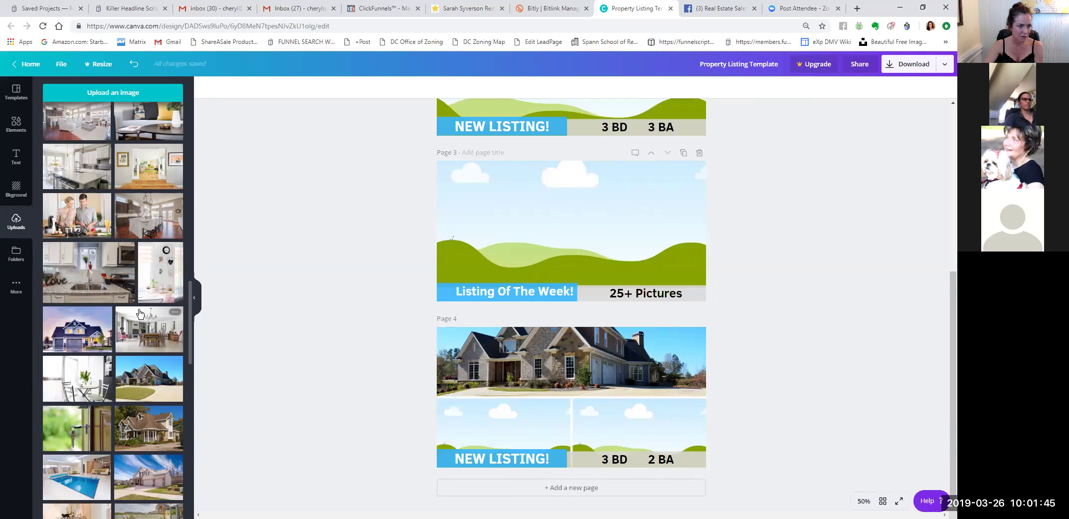
Put a kitchen photo in page 4's bottom-left frame and shift it upward to fit.
{"action": "left_click", "coordinate": [121, 289]}
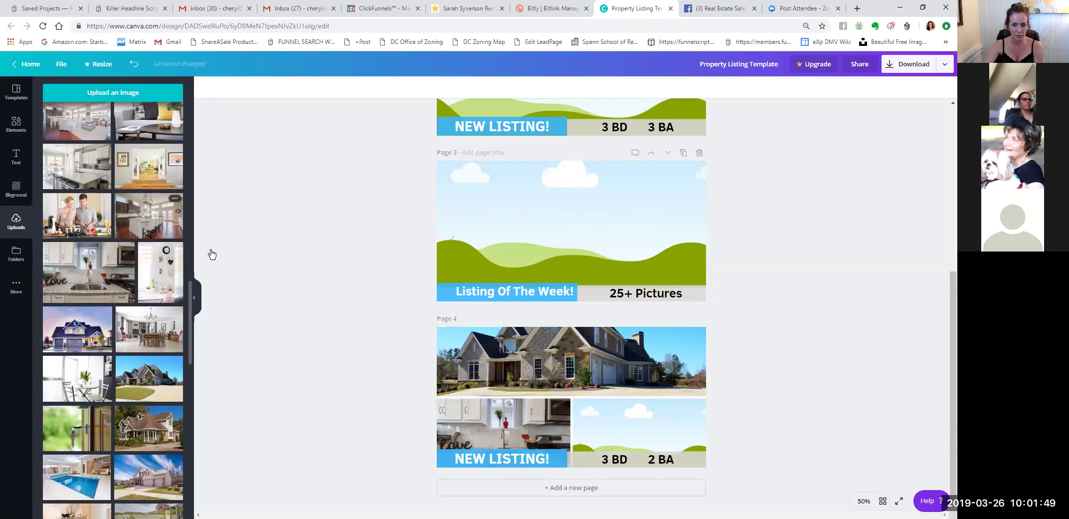
{"action": "left_click_drag", "start_coordinate": [212, 255], "coordinate": [482, 416]}
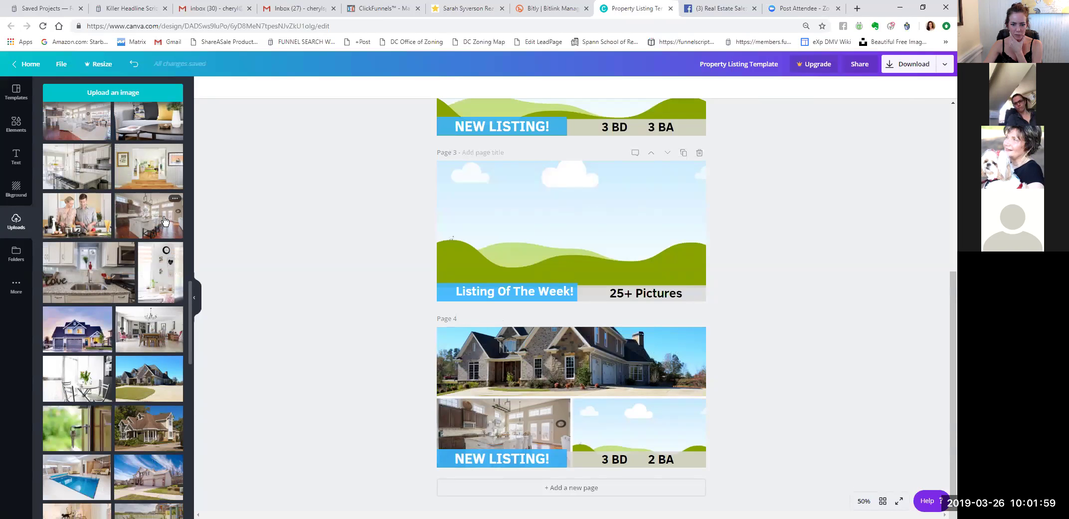
{"action": "double_click", "coordinate": [500, 422]}
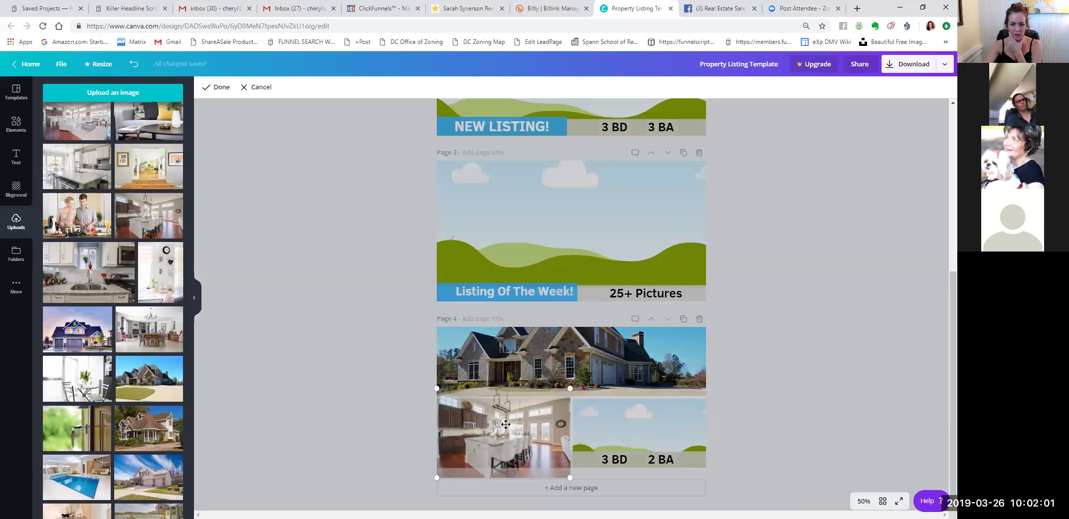
{"action": "left_click_drag", "start_coordinate": [500, 434], "coordinate": [503, 418]}
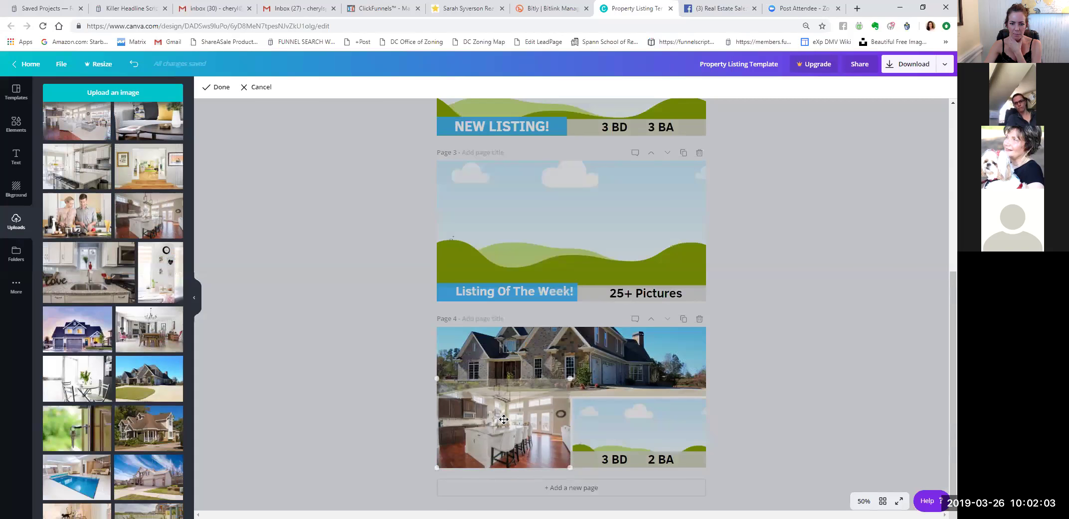
{"action": "left_click", "coordinate": [215, 87]}
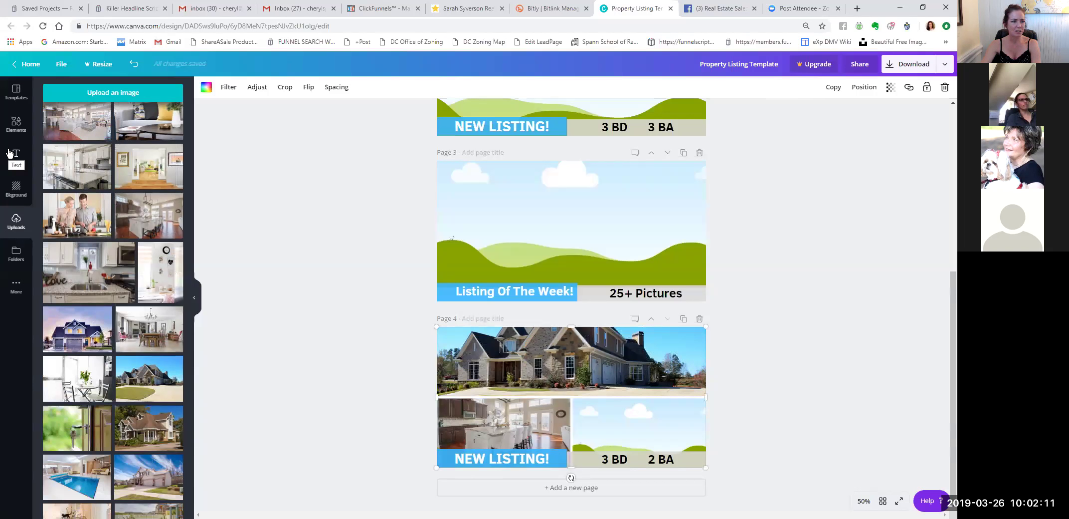
Browse the Grids element results, switching between photo, graphic and all filters.
{"action": "left_click", "coordinate": [16, 125]}
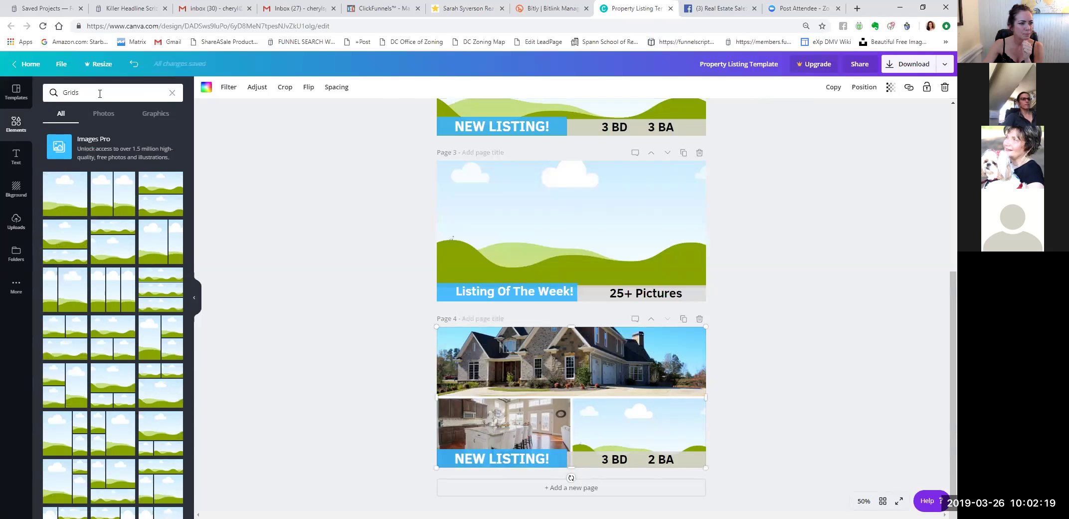
{"action": "left_click", "coordinate": [104, 120]}
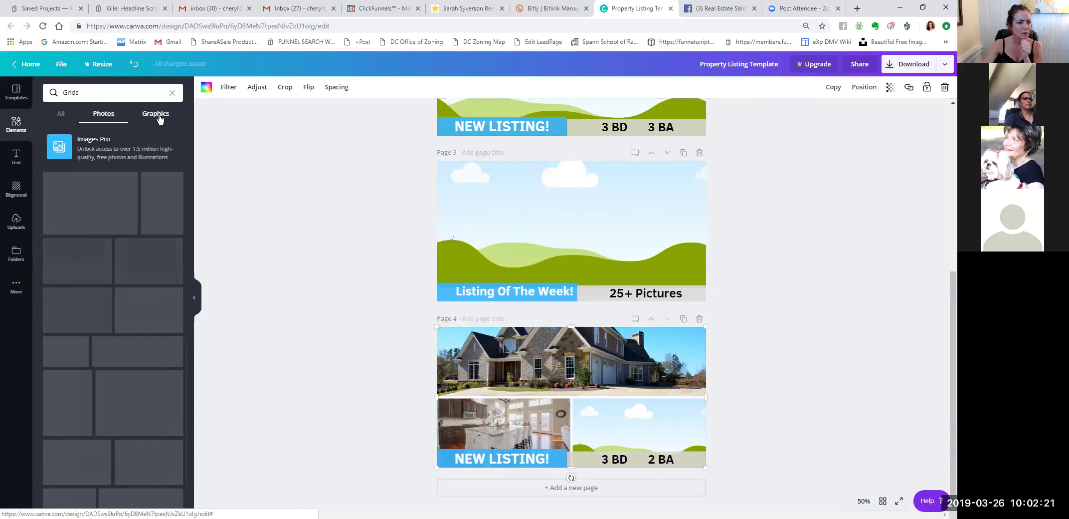
{"action": "left_click", "coordinate": [159, 120]}
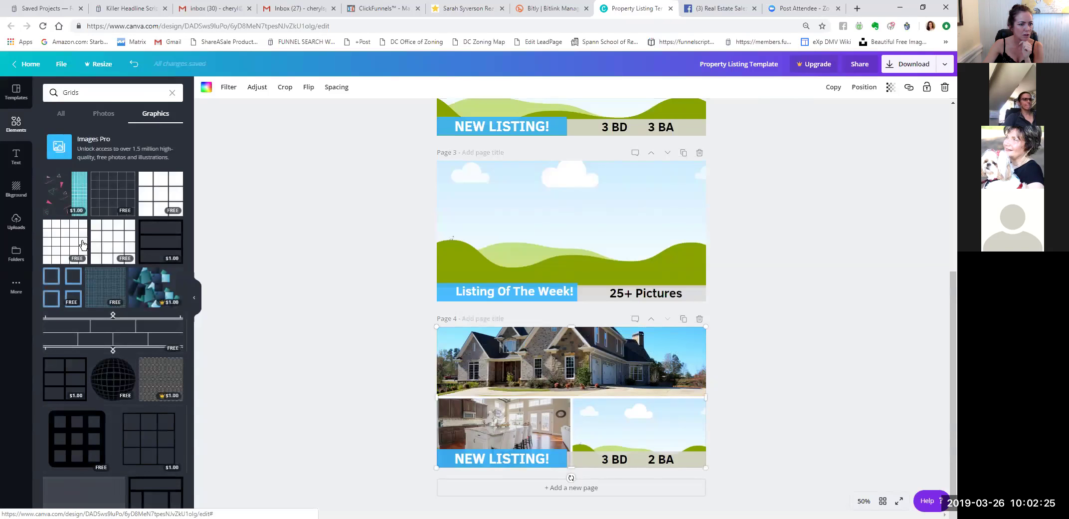
{"action": "left_click", "coordinate": [103, 113]}
{"action": "left_click", "coordinate": [16, 189]}
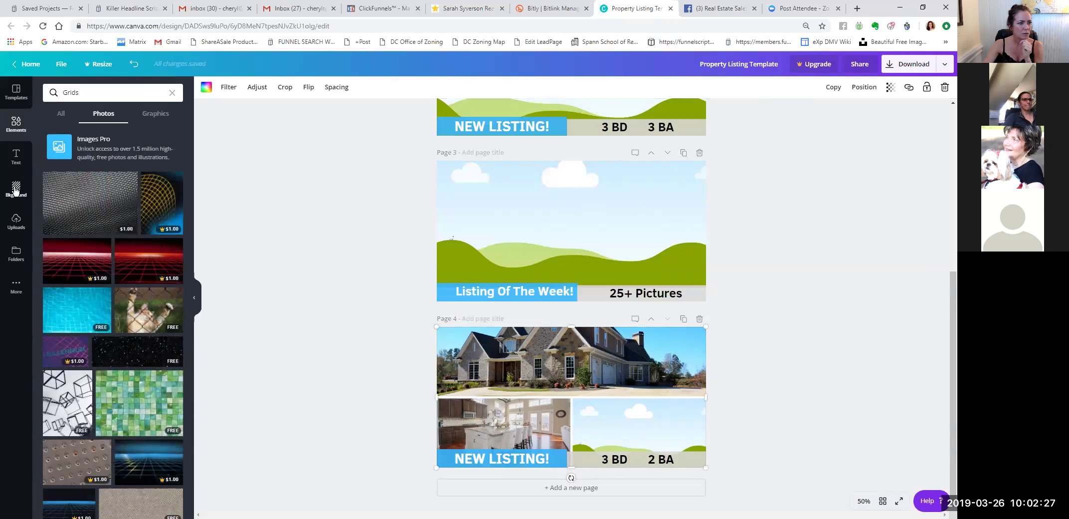
{"action": "left_click", "coordinate": [16, 156]}
{"action": "scroll", "coordinate": [120, 313], "scroll_direction": "down", "scroll_amount": 3}
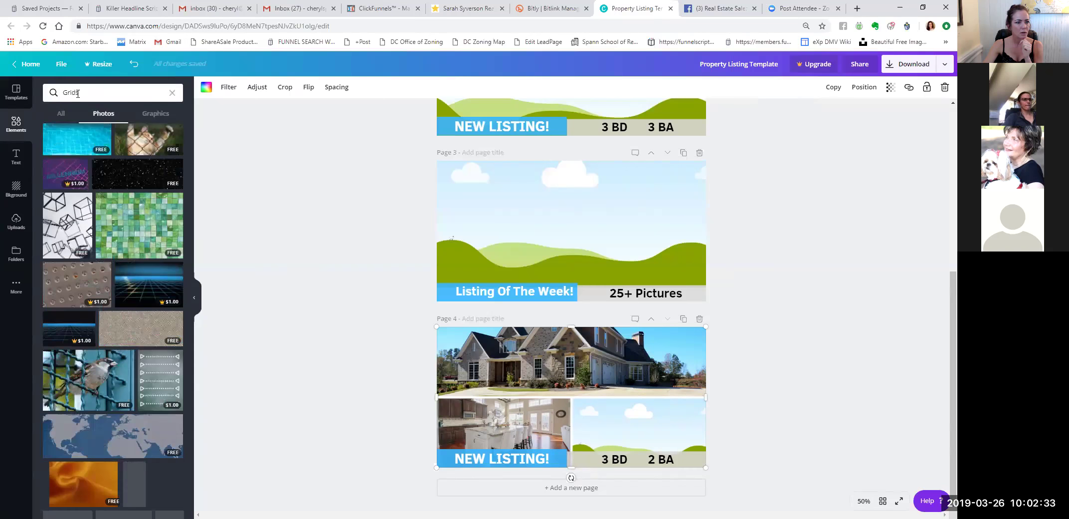
{"action": "left_click", "coordinate": [57, 116]}
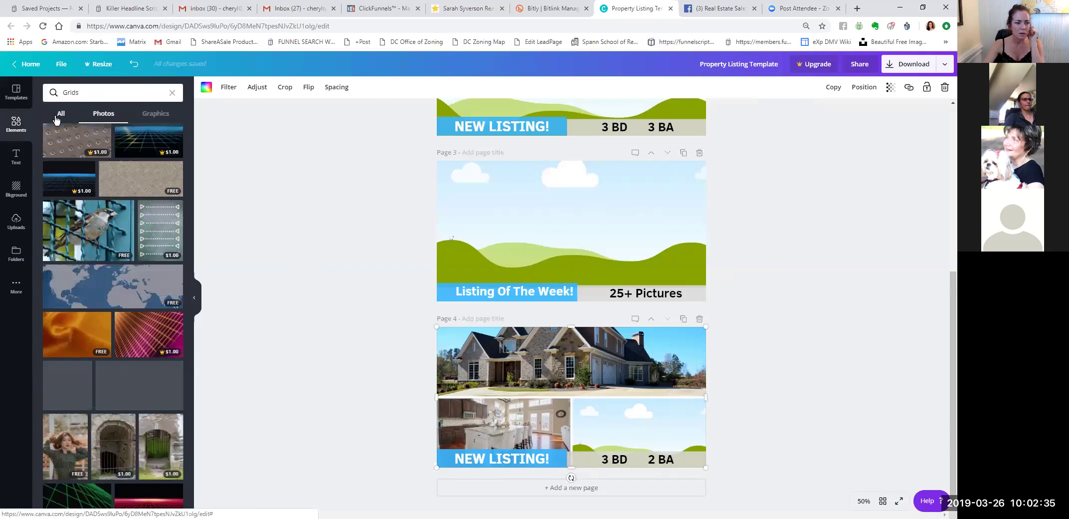
{"action": "scroll", "coordinate": [115, 249], "scroll_direction": "down", "scroll_amount": 10}
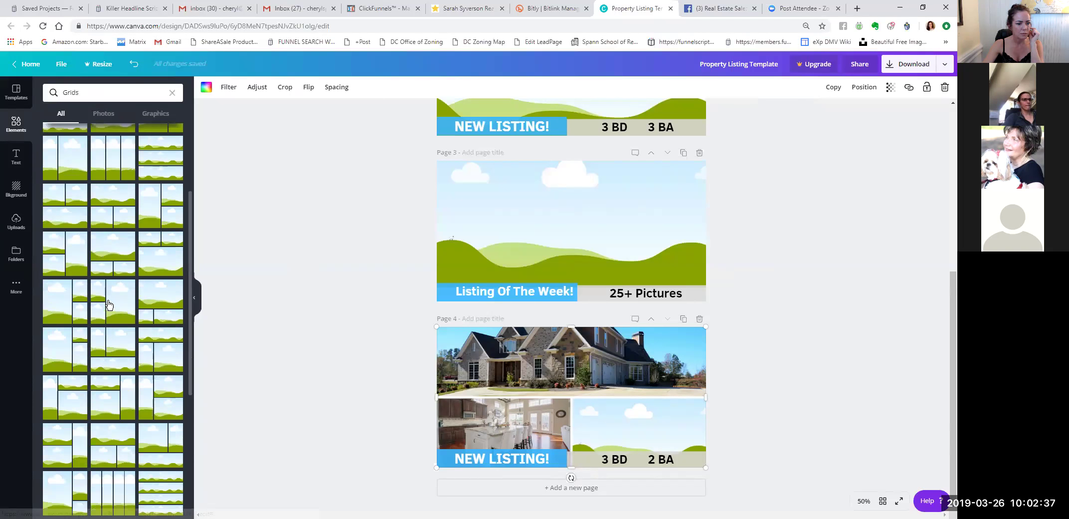
Replace the Grids search term with 'square' and run the search.
{"action": "left_click", "coordinate": [113, 93]}
{"action": "key", "text": "Return"}
{"action": "key", "text": "BackSpace"}
{"action": "key", "text": "BackSpace"}
{"action": "key", "text": "BackSpace"}
{"action": "key", "text": "BackSpace"}
{"action": "key", "text": "BackSpace"}
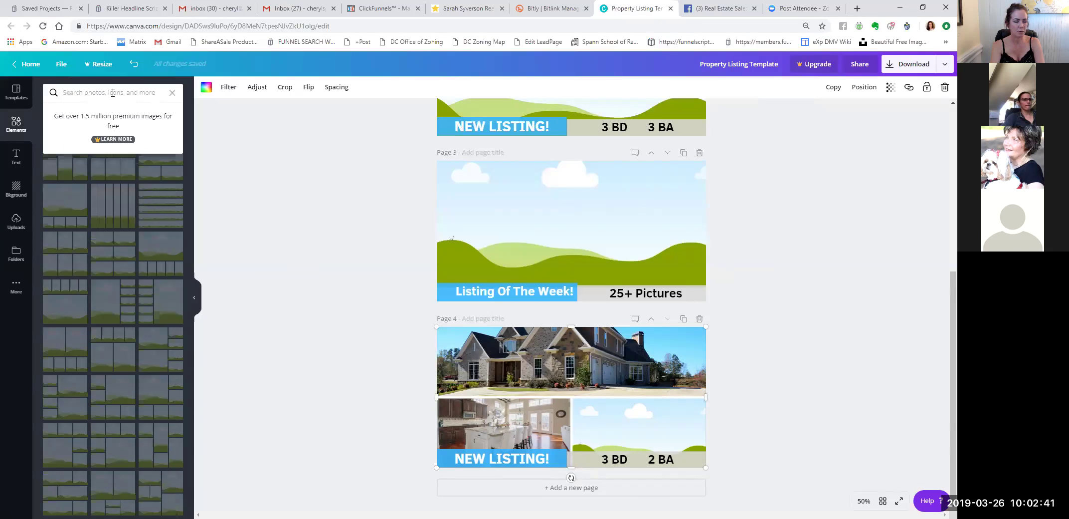
{"action": "type", "text": "square"}
{"action": "key", "text": "Return"}
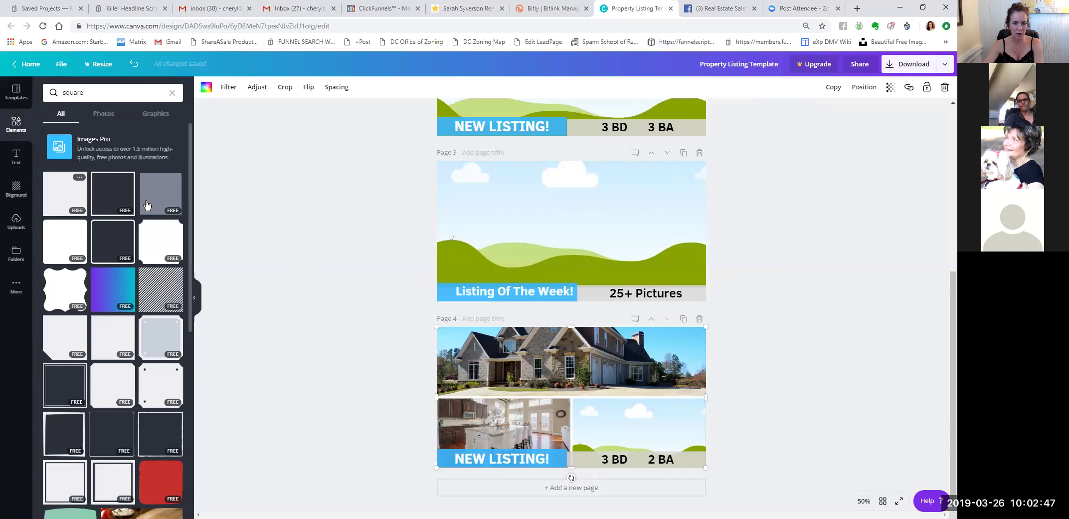
Place a square on page 4 and resize it over the bottom-right panel.
{"action": "left_click_drag", "start_coordinate": [146, 204], "coordinate": [620, 420]}
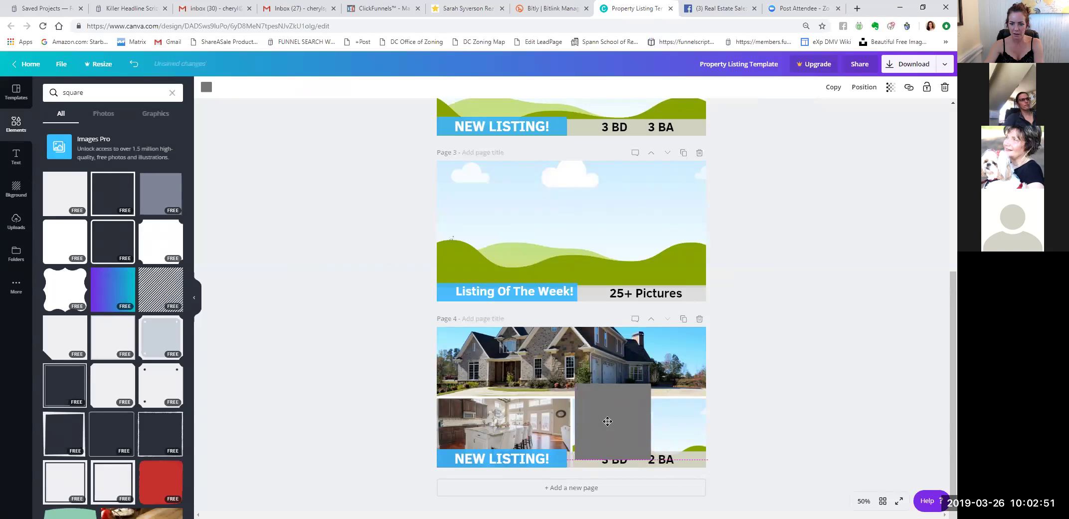
{"action": "left_click_drag", "start_coordinate": [610, 379], "coordinate": [581, 419]}
{"action": "left_click_drag", "start_coordinate": [648, 439], "coordinate": [706, 421]}
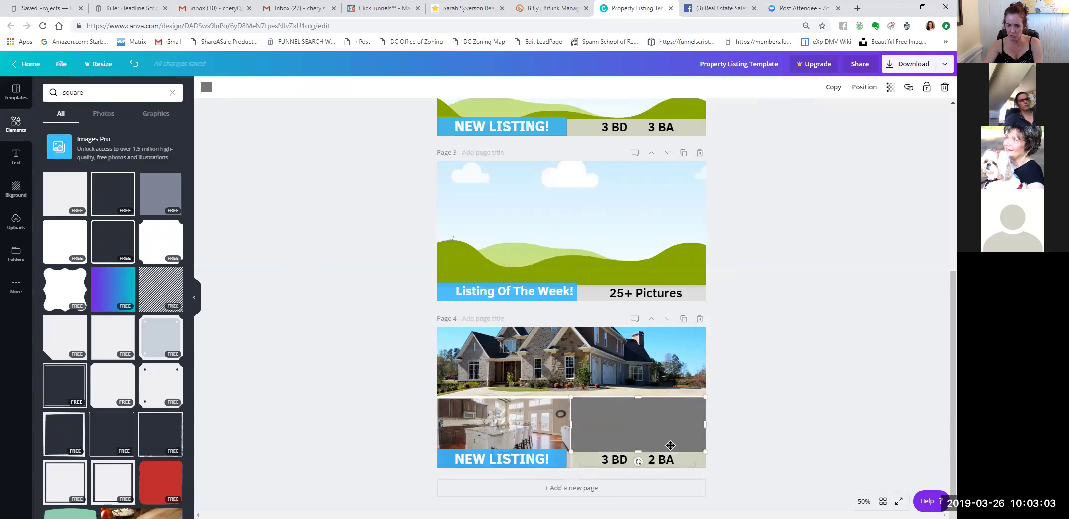
Make the rectangle black with transparency 65.
{"action": "left_click", "coordinate": [206, 87]}
{"action": "left_click", "coordinate": [76, 117]}
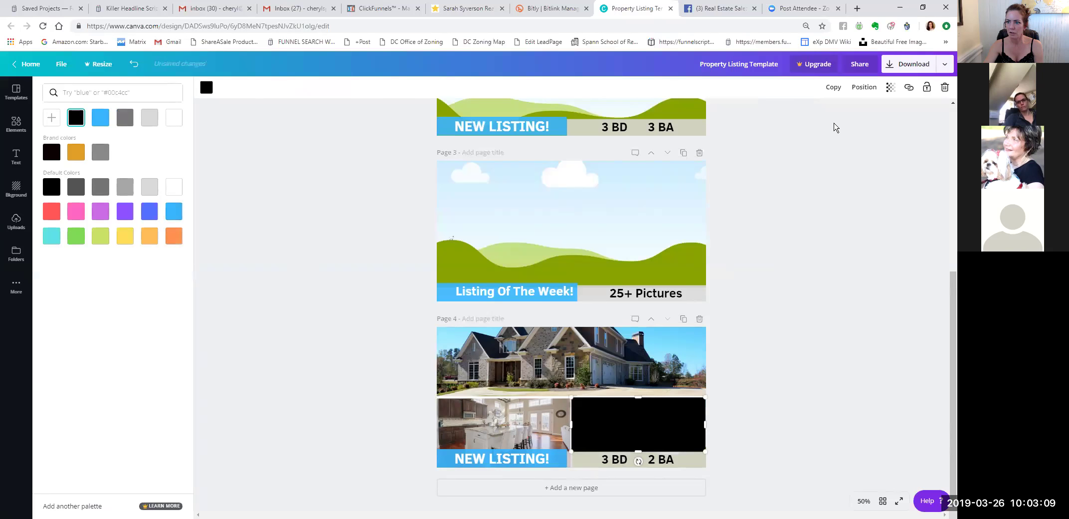
{"action": "left_click", "coordinate": [891, 87]}
{"action": "left_click_drag", "start_coordinate": [867, 110], "coordinate": [847, 114]}
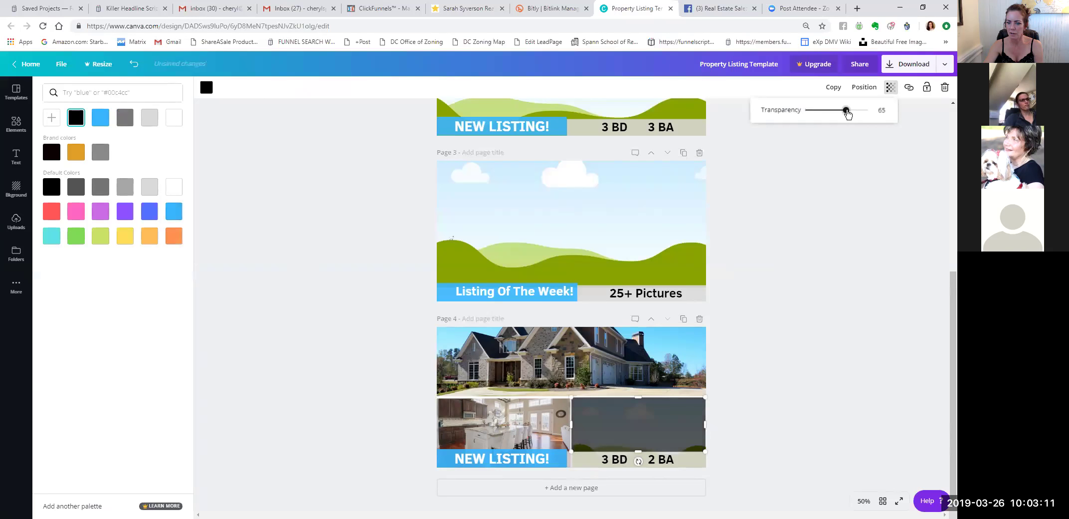
{"action": "left_click", "coordinate": [720, 395]}
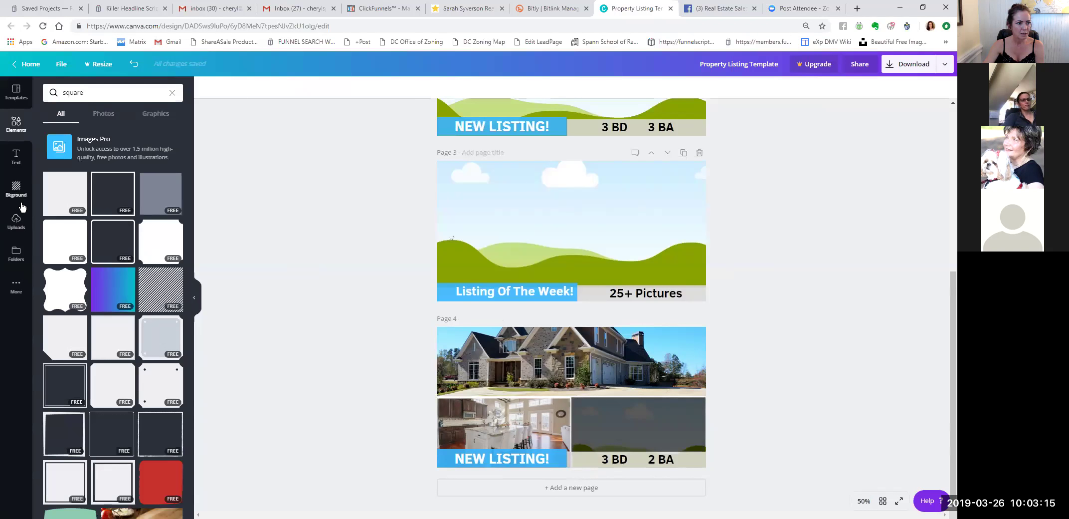
Drop a kitchen photo into page 4's bottom-right frame and reposition it within the frame.
{"action": "left_click", "coordinate": [16, 222]}
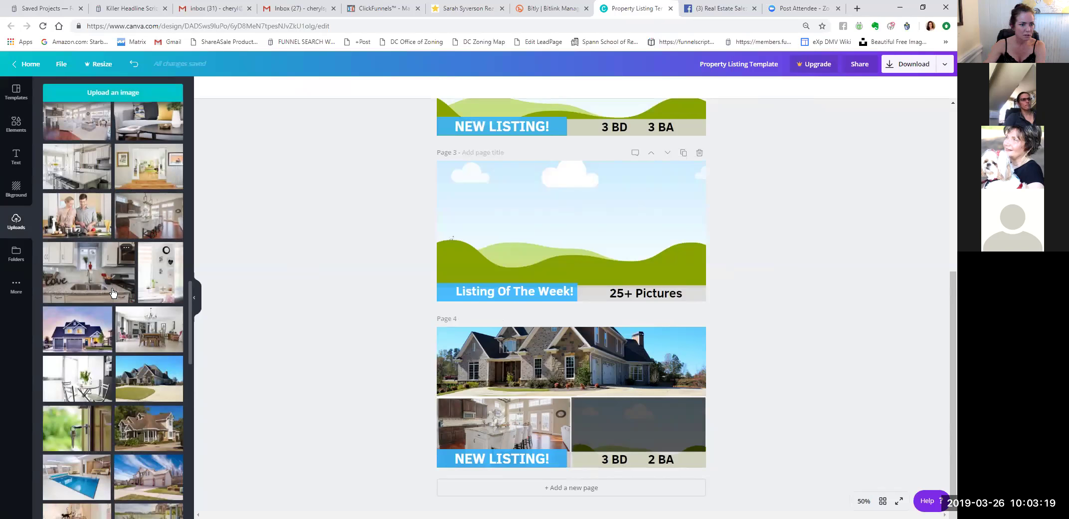
{"action": "scroll", "coordinate": [133, 282], "scroll_direction": "up", "scroll_amount": 2}
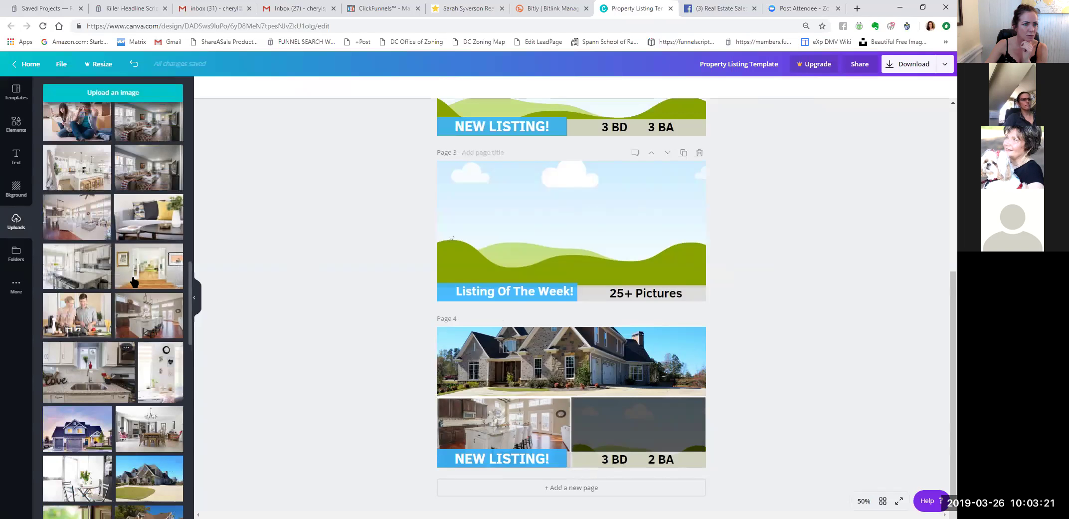
{"action": "left_click", "coordinate": [120, 237]}
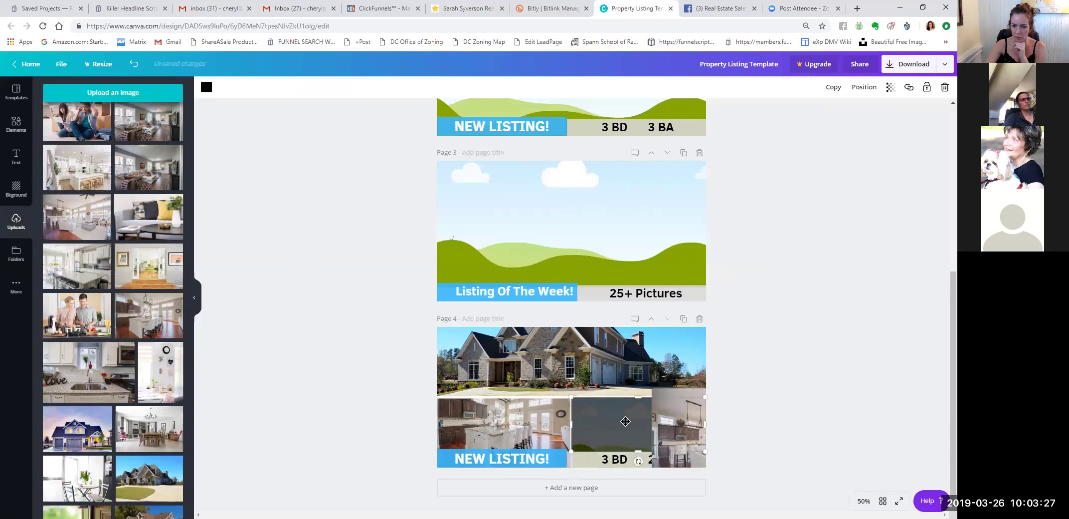
{"action": "left_click_drag", "start_coordinate": [370, 379], "coordinate": [481, 359]}
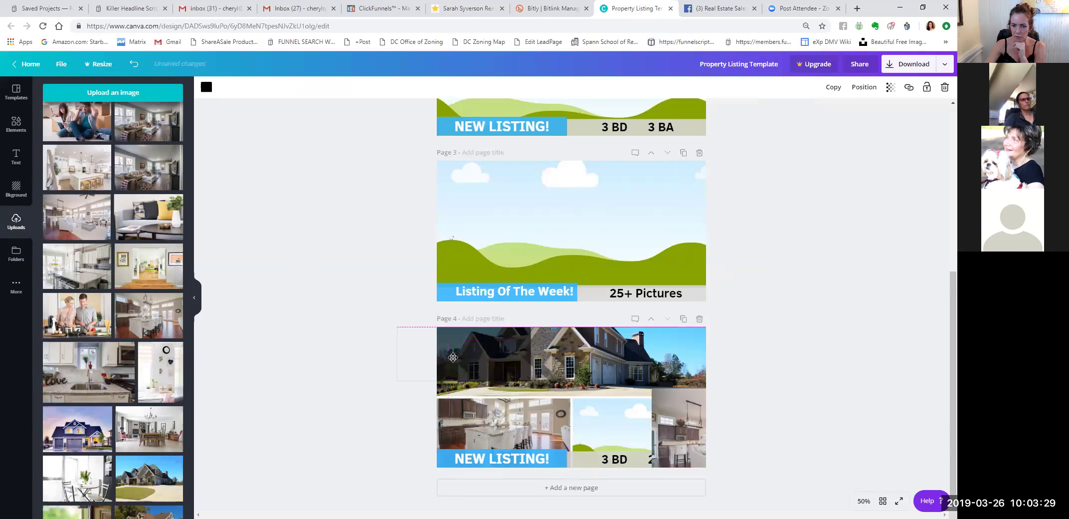
{"action": "left_click_drag", "start_coordinate": [680, 424], "coordinate": [622, 426]}
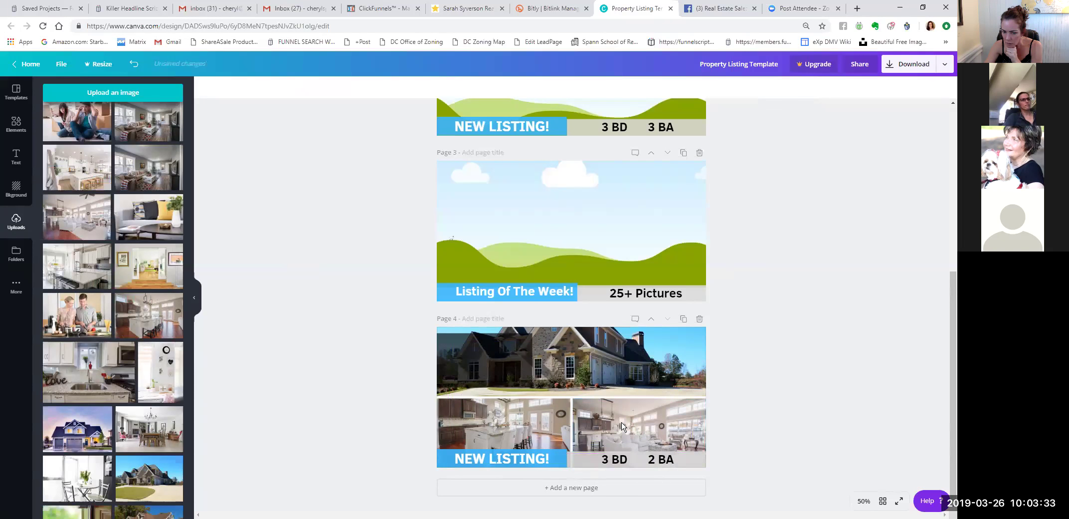
{"action": "double_click", "coordinate": [622, 427]}
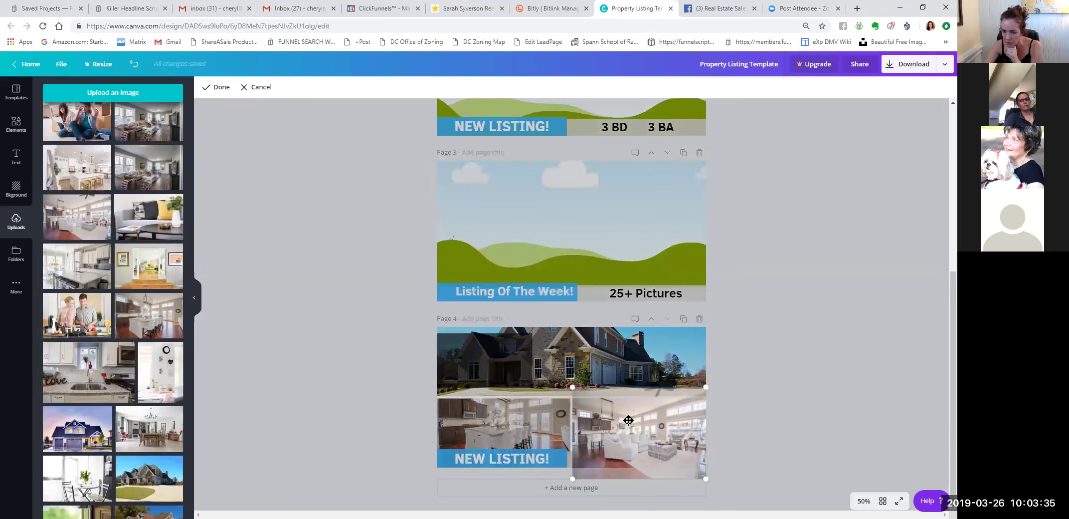
{"action": "left_click_drag", "start_coordinate": [626, 426], "coordinate": [628, 408]}
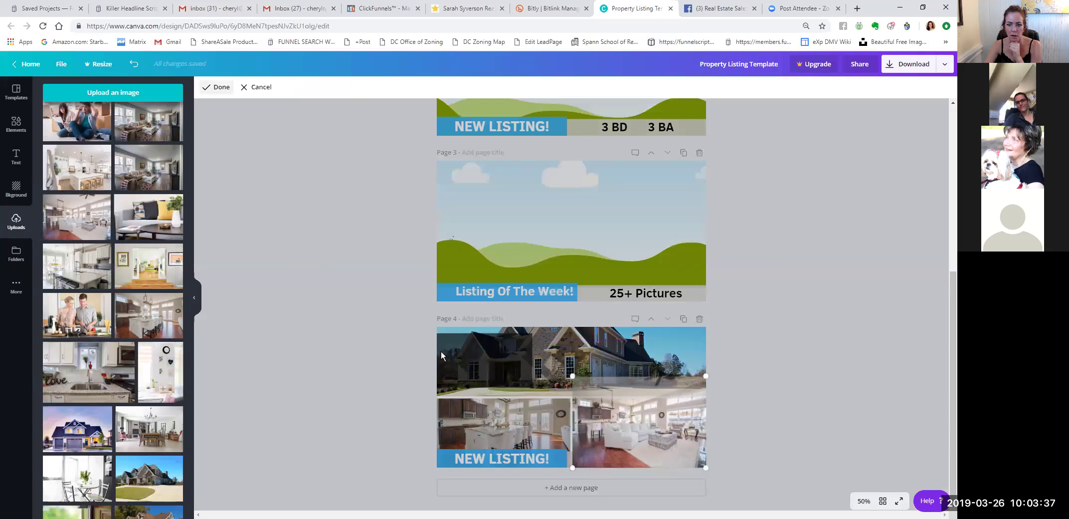
{"action": "left_click", "coordinate": [219, 87]}
Move the black overlay over the bottom-right photo and set its transparency to 51.
{"action": "left_click_drag", "start_coordinate": [471, 365], "coordinate": [668, 421]}
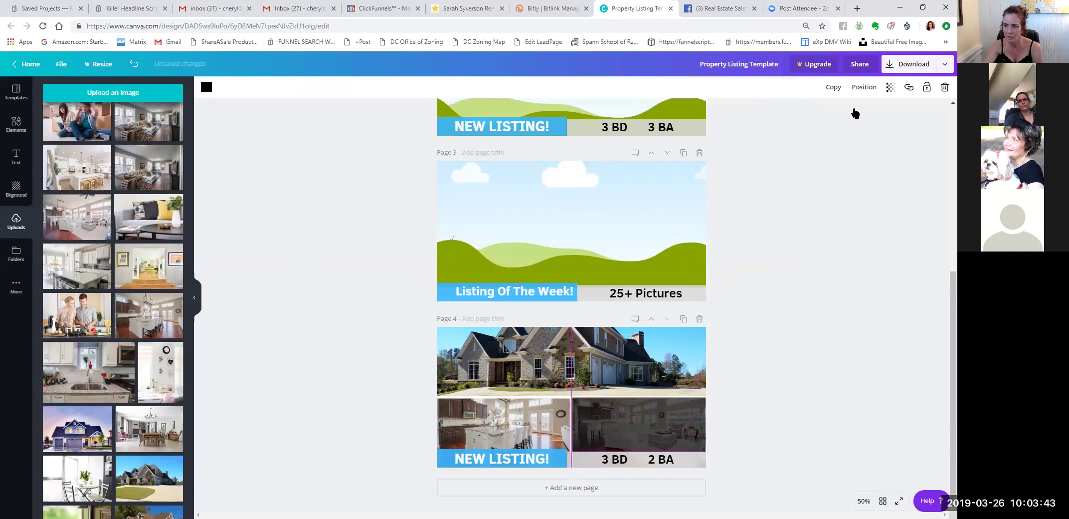
{"action": "left_click", "coordinate": [890, 86]}
{"action": "left_click_drag", "start_coordinate": [845, 107], "coordinate": [838, 112]}
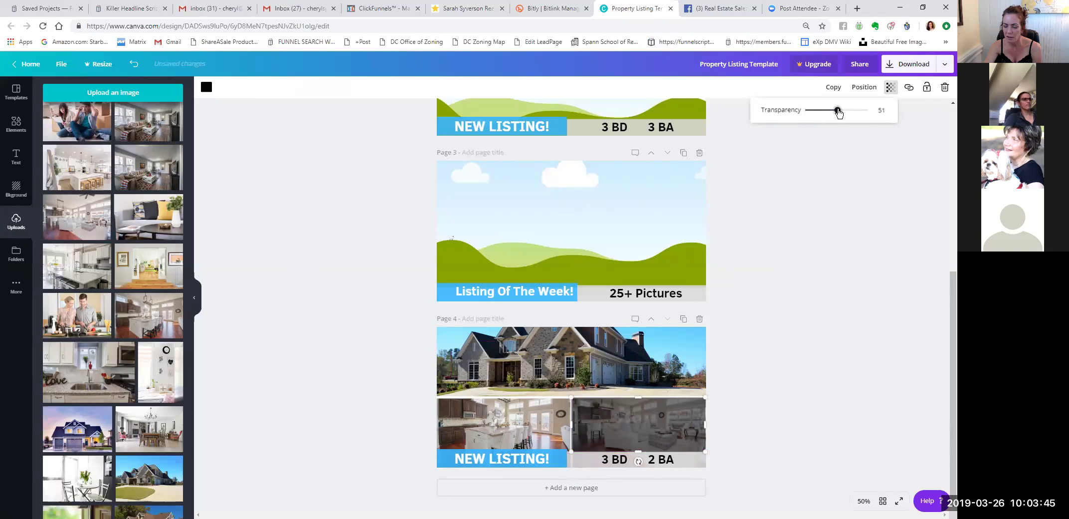
{"action": "left_click", "coordinate": [313, 270]}
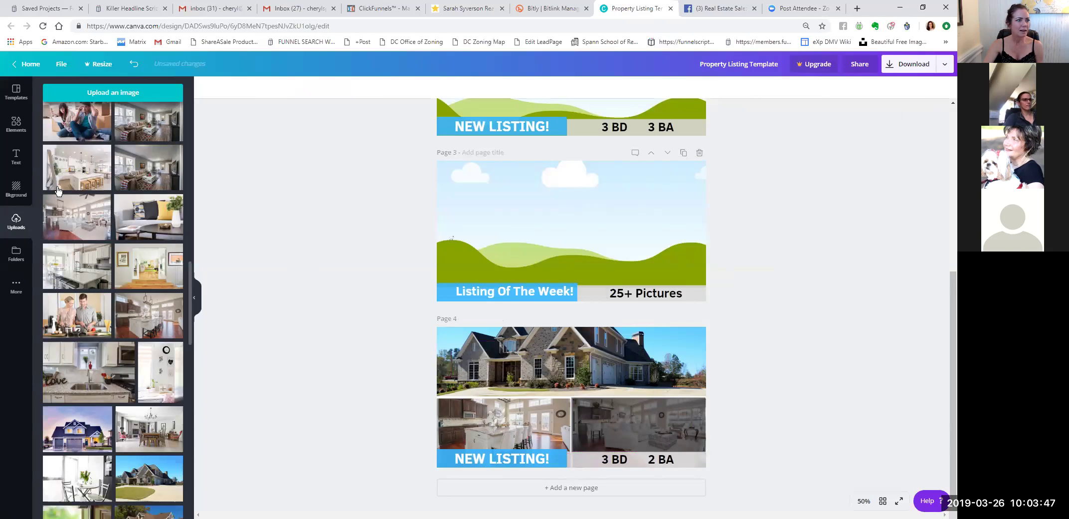
Add a heading on page 4's bottom-right photo in bold Open Sans, size 42.
{"action": "left_click", "coordinate": [17, 156]}
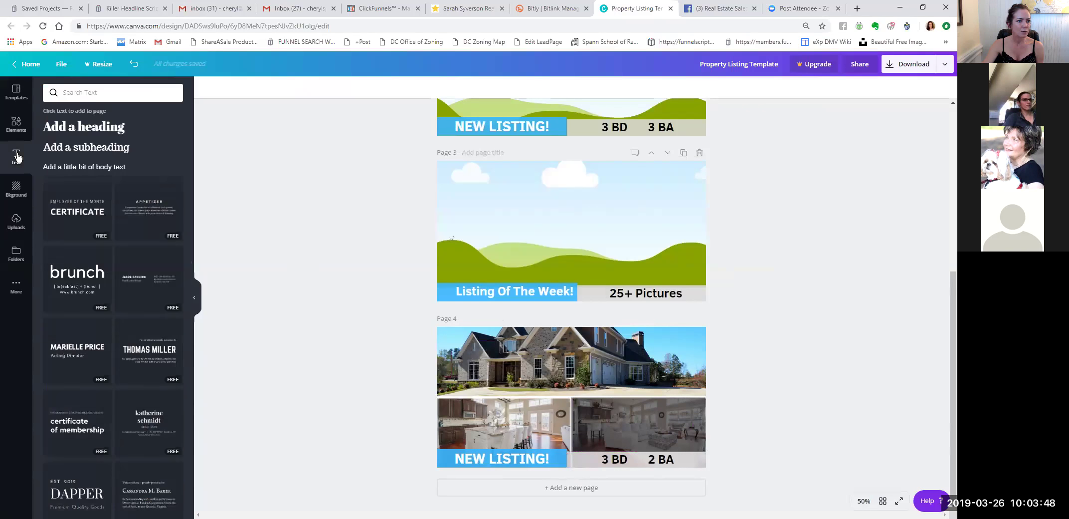
{"action": "left_click", "coordinate": [75, 131]}
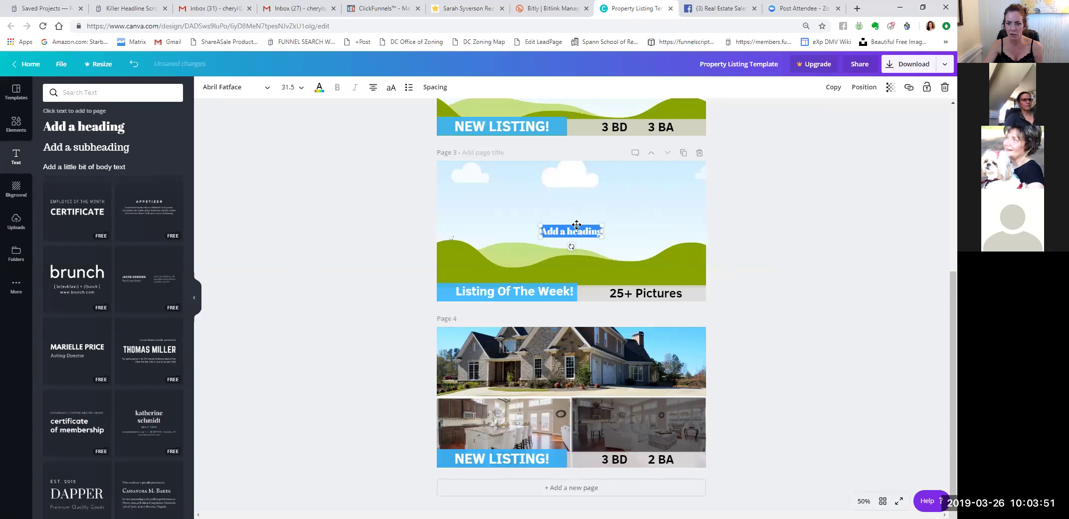
{"action": "left_click_drag", "start_coordinate": [616, 322], "coordinate": [639, 424]}
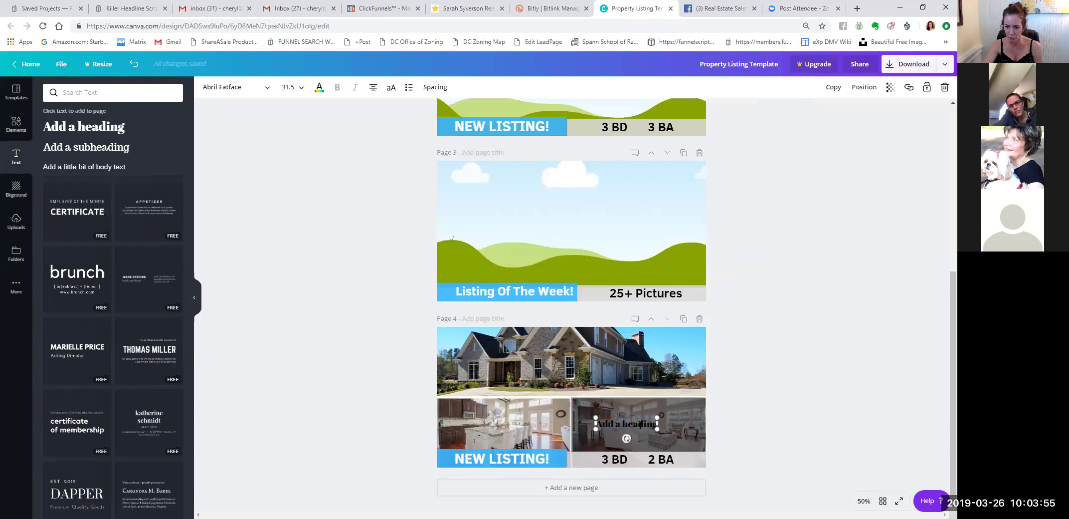
{"action": "double_click", "coordinate": [640, 425]}
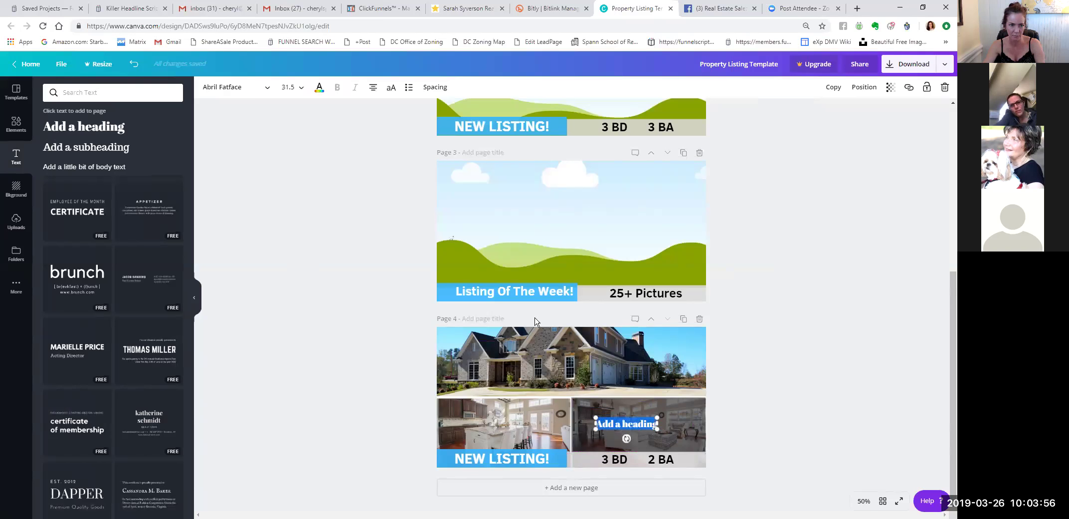
{"action": "left_click", "coordinate": [268, 85]}
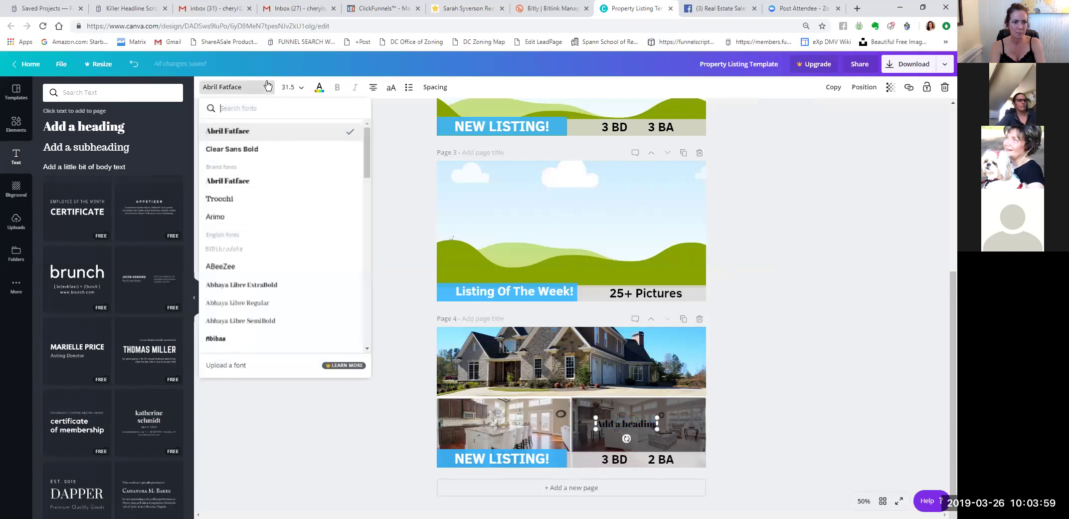
{"action": "type", "text": "open"}
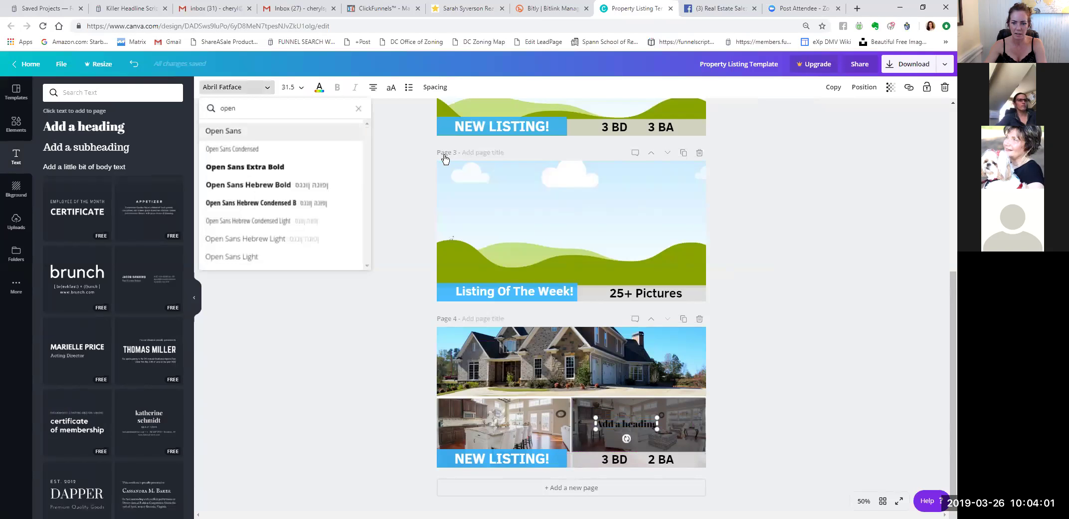
{"action": "key", "text": "Return"}
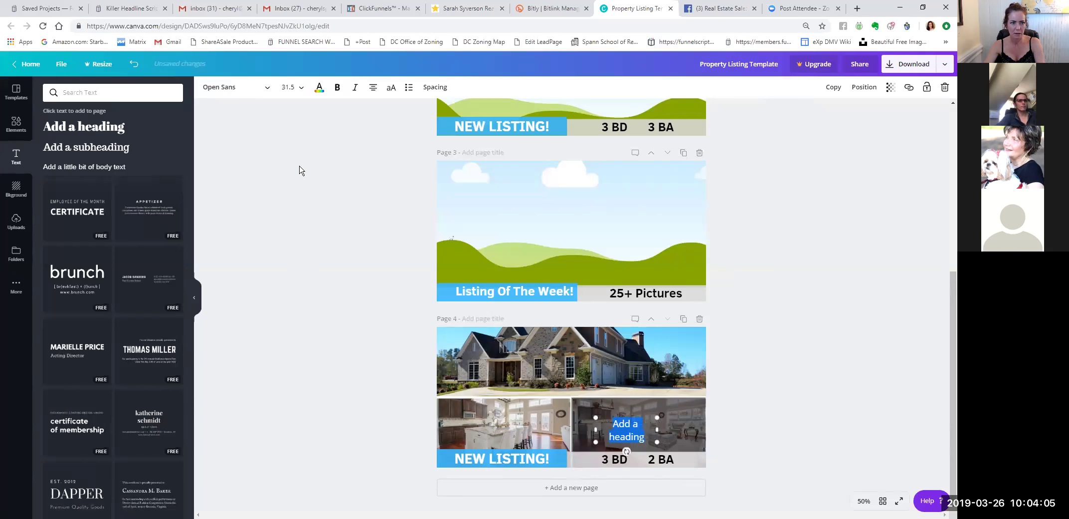
{"action": "left_click", "coordinate": [268, 92]}
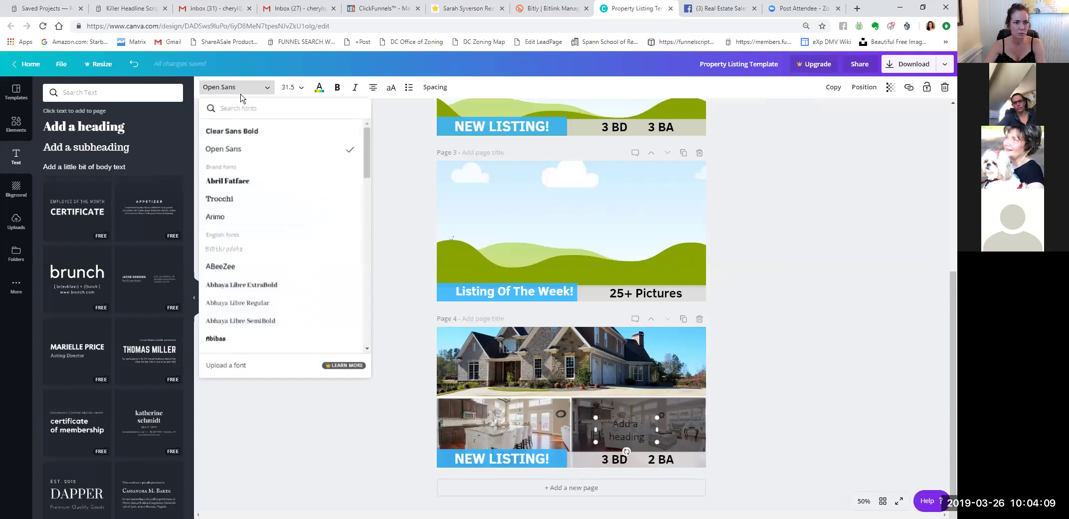
{"action": "left_click", "coordinate": [339, 89]}
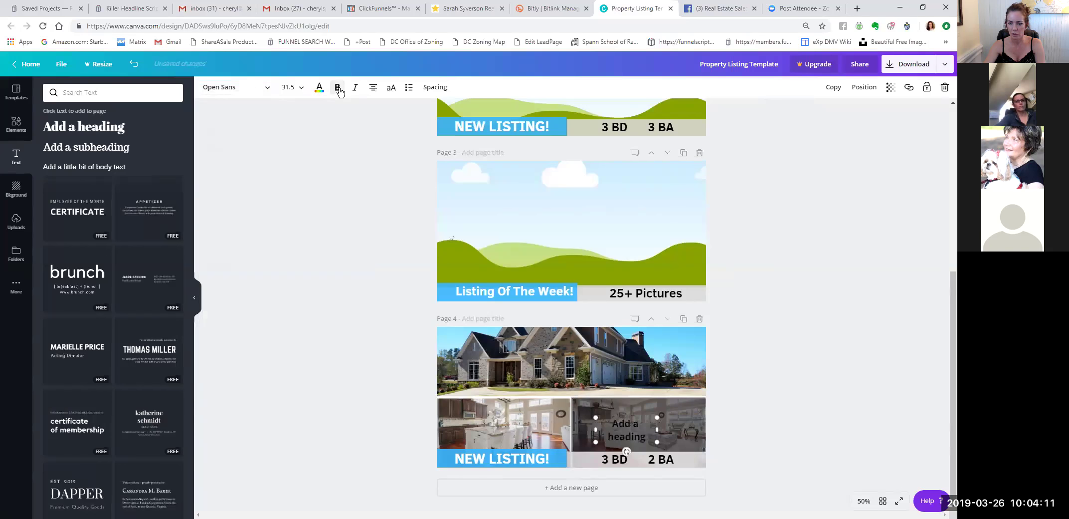
{"action": "left_click", "coordinate": [304, 88]}
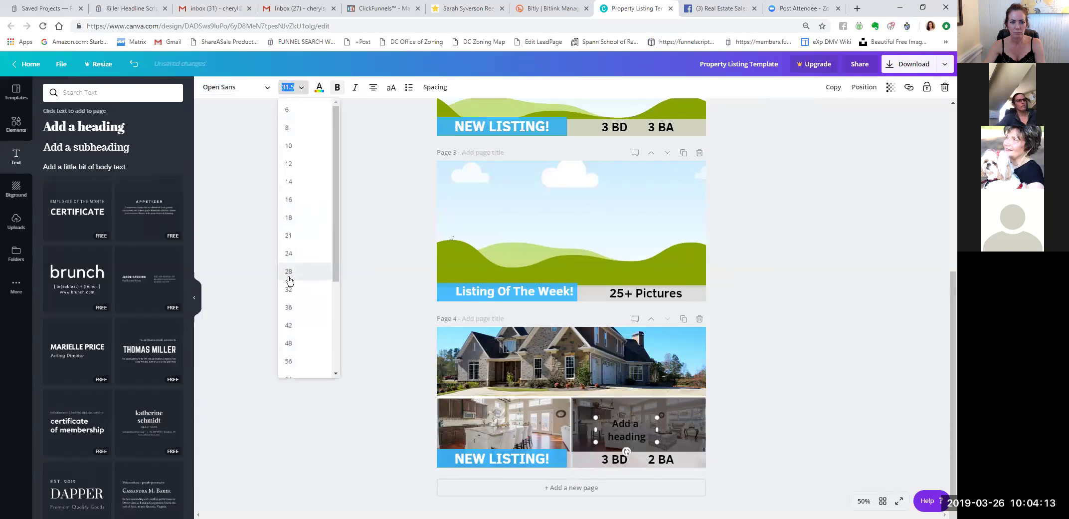
{"action": "left_click", "coordinate": [289, 325]}
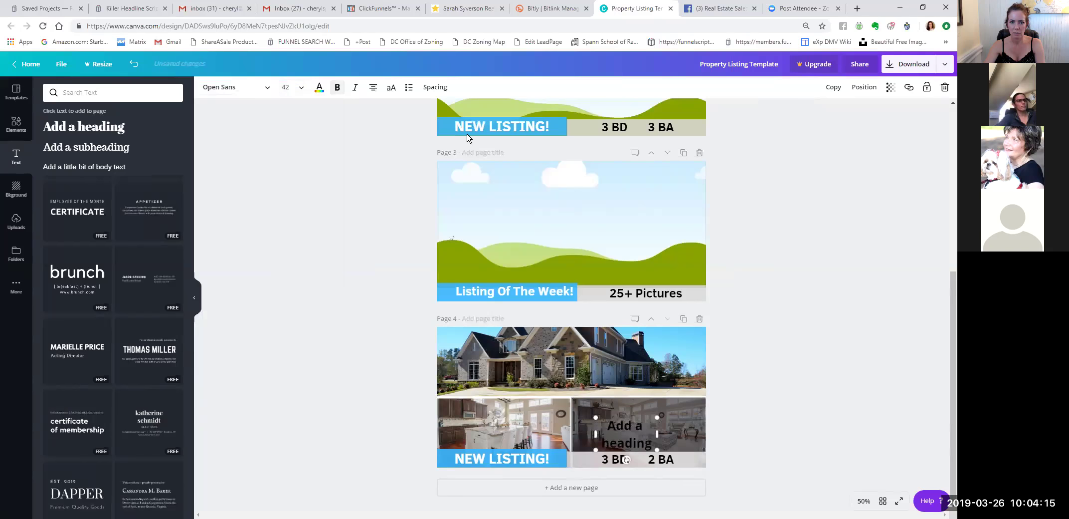
Change the heading text to '10+' with line height 1.28.
{"action": "left_click", "coordinate": [435, 87]}
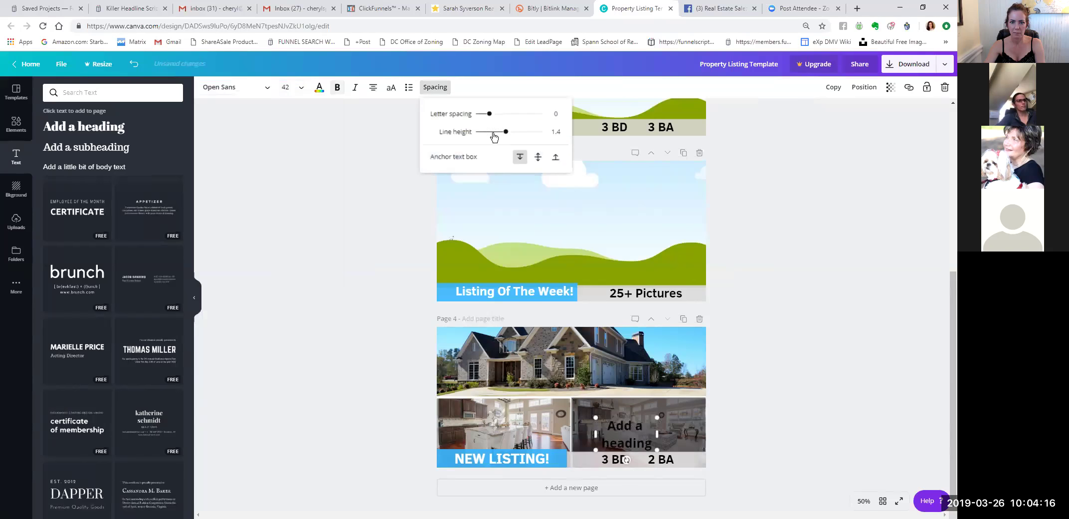
{"action": "left_click", "coordinate": [642, 434]}
{"action": "double_click", "coordinate": [642, 434]}
{"action": "type", "text": "10+"}
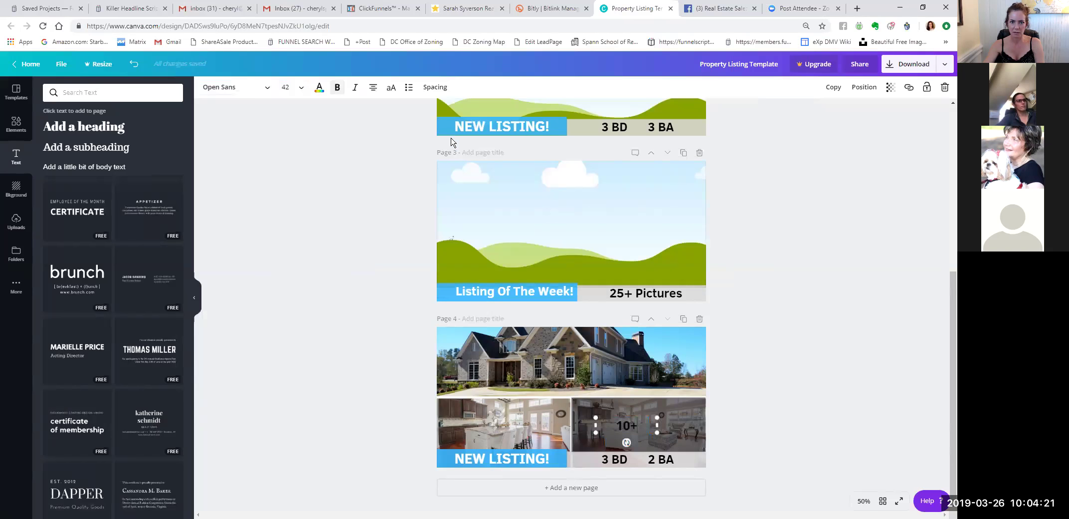
{"action": "left_click", "coordinate": [431, 90]}
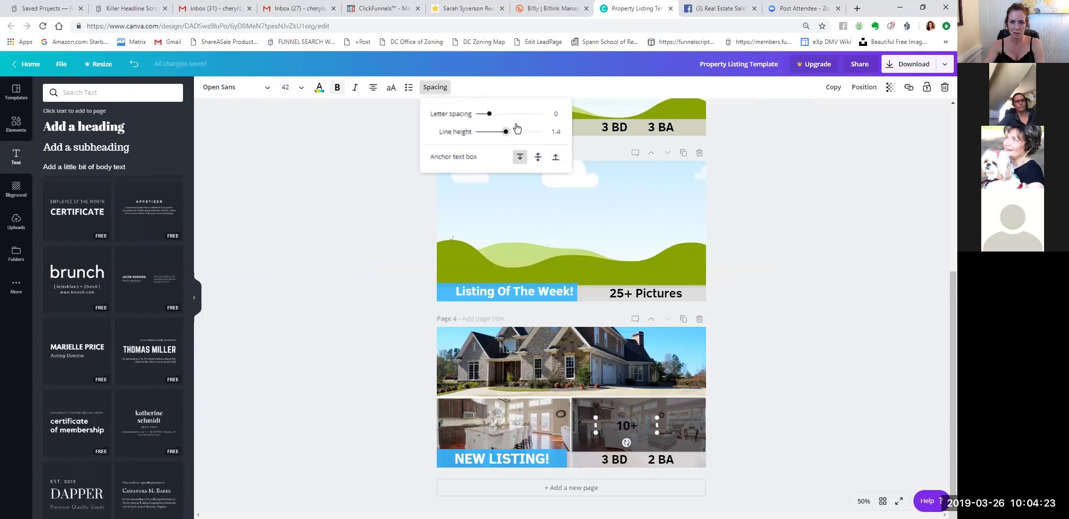
{"action": "left_click_drag", "start_coordinate": [505, 133], "coordinate": [518, 136]}
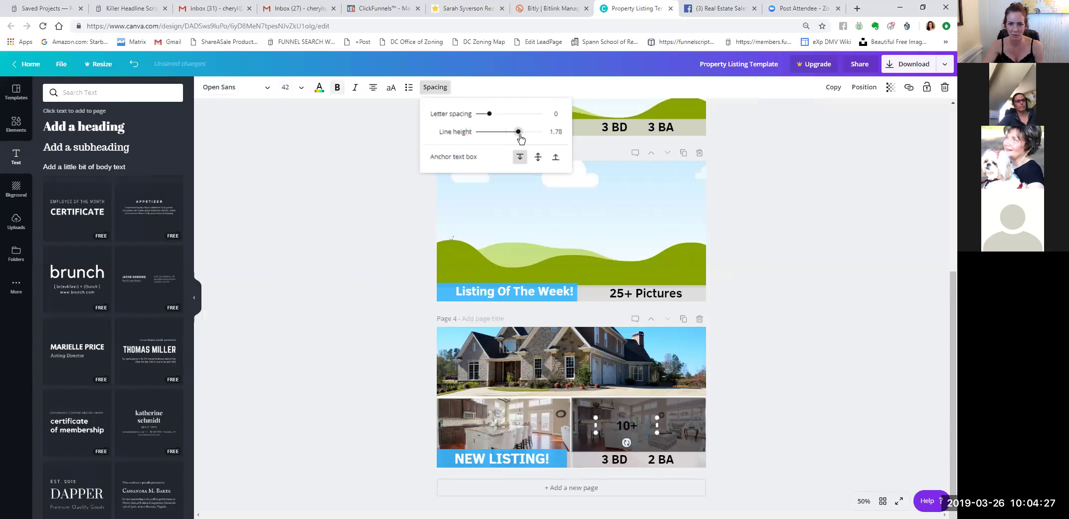
{"action": "left_click_drag", "start_coordinate": [518, 132], "coordinate": [502, 132]}
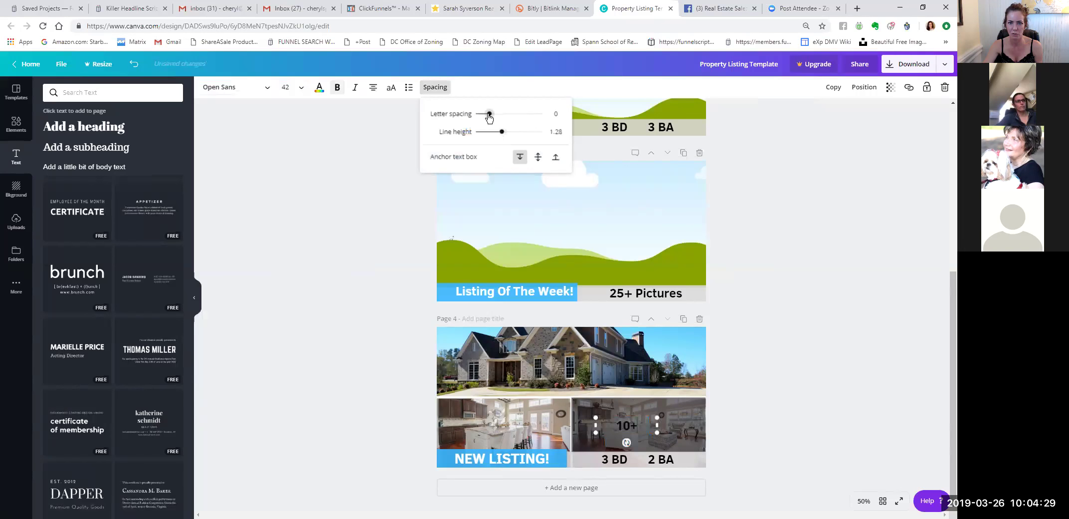
Enlarge the 10+ text to size 56, nudge it right, and make it white.
{"action": "left_click", "coordinate": [285, 86]}
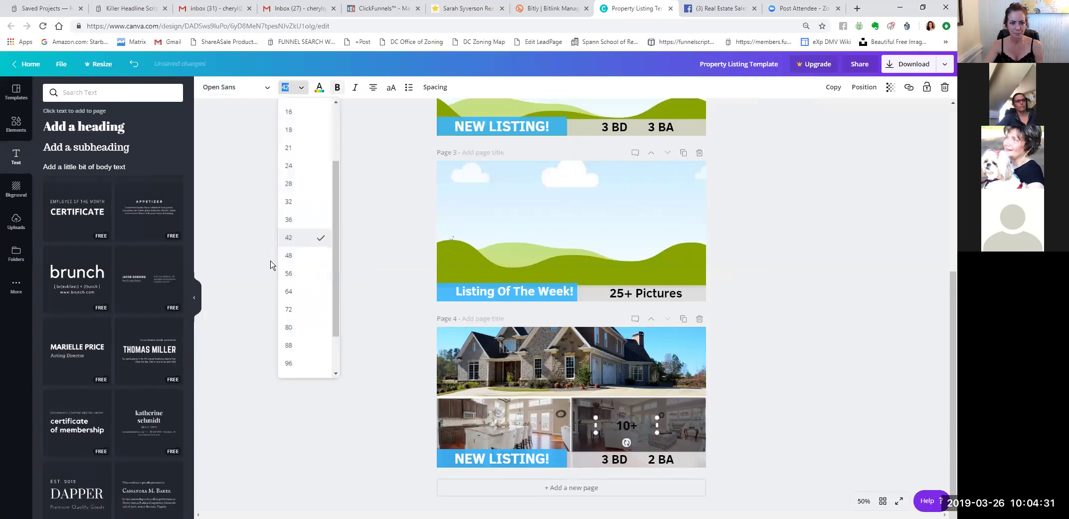
{"action": "left_click", "coordinate": [289, 273]}
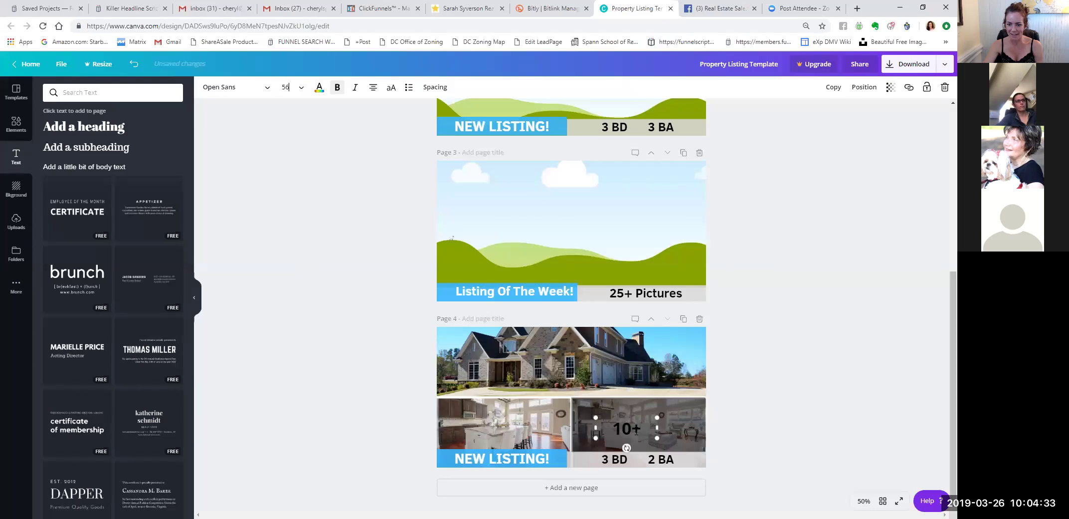
{"action": "left_click_drag", "start_coordinate": [641, 414], "coordinate": [652, 413]}
{"action": "key", "text": "ctrl+a"}
{"action": "left_click", "coordinate": [320, 86]}
{"action": "left_click", "coordinate": [156, 118]}
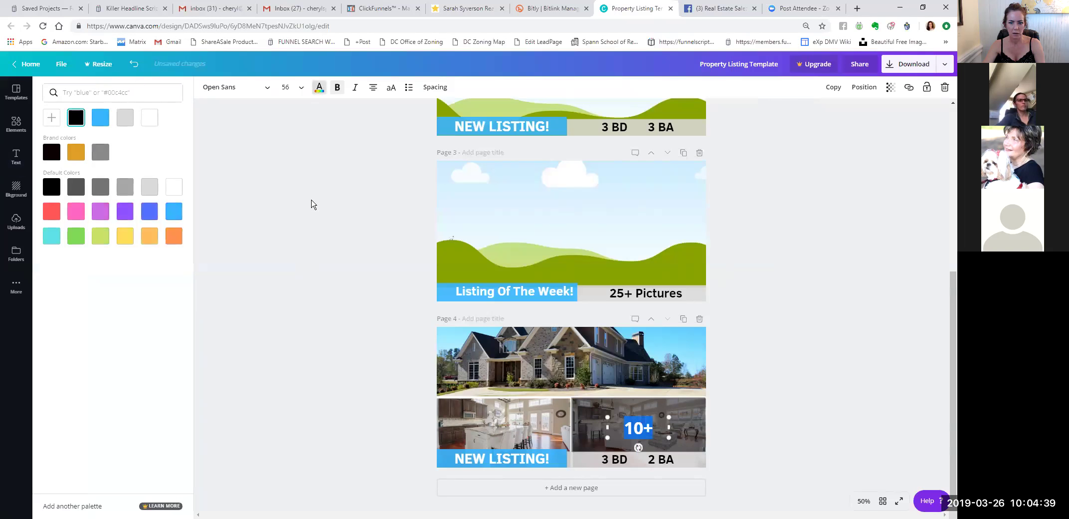
{"action": "left_click", "coordinate": [769, 394]}
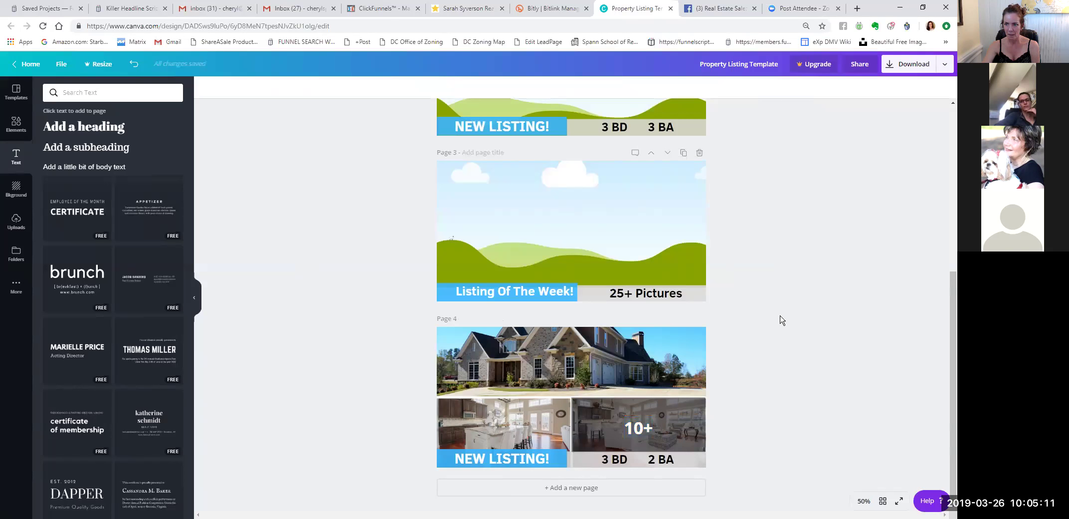
Set Canva's PNG download to include only Page 4 of the design.
{"action": "left_click", "coordinate": [913, 69]}
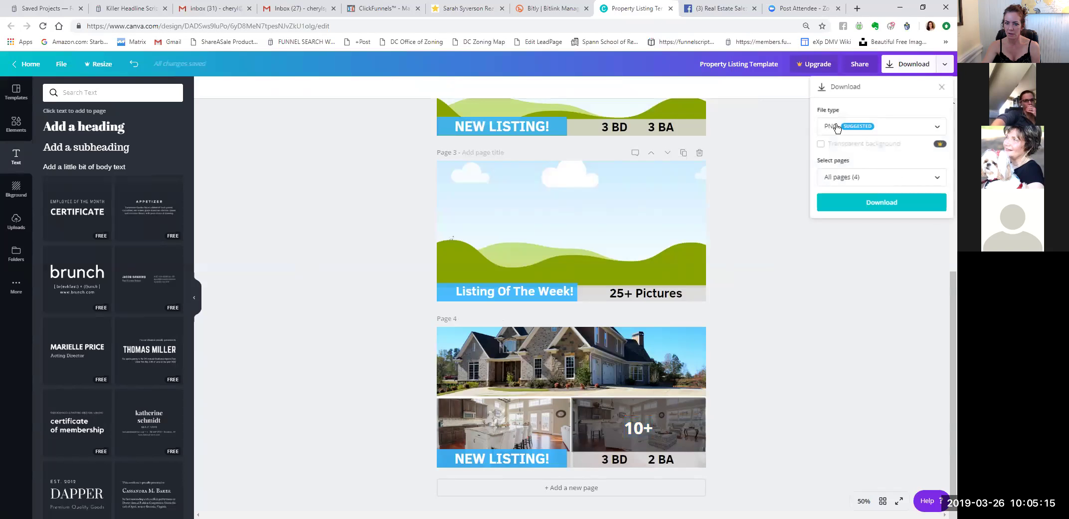
{"action": "left_click", "coordinate": [870, 180]}
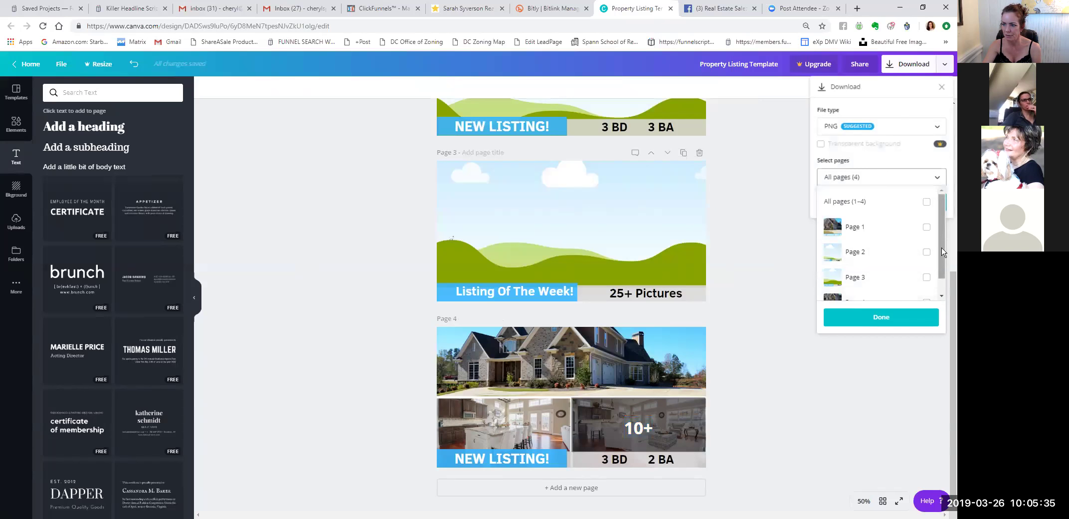
{"action": "scroll", "coordinate": [943, 263], "scroll_direction": "down", "scroll_amount": 1}
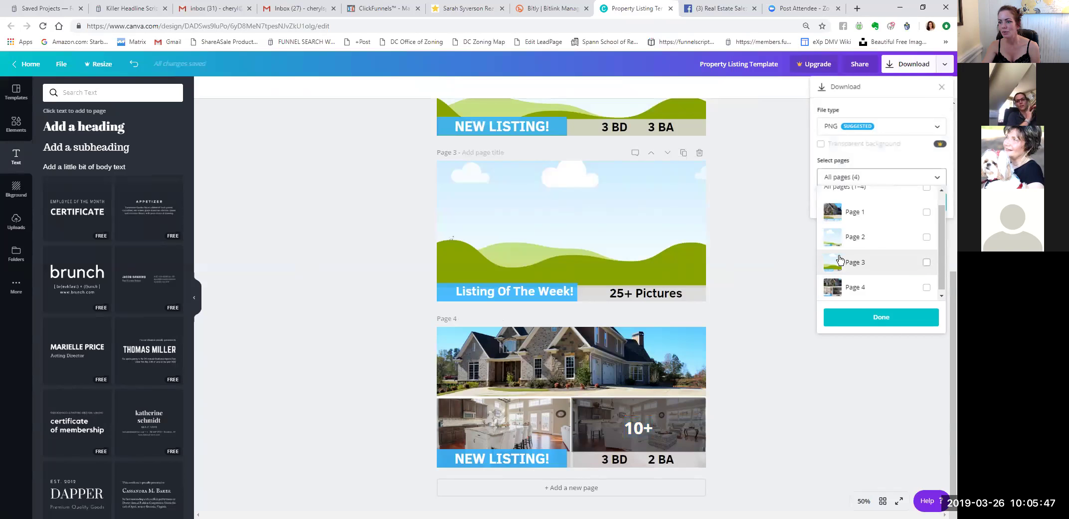
{"action": "scroll", "coordinate": [940, 259], "scroll_direction": "down", "scroll_amount": 1}
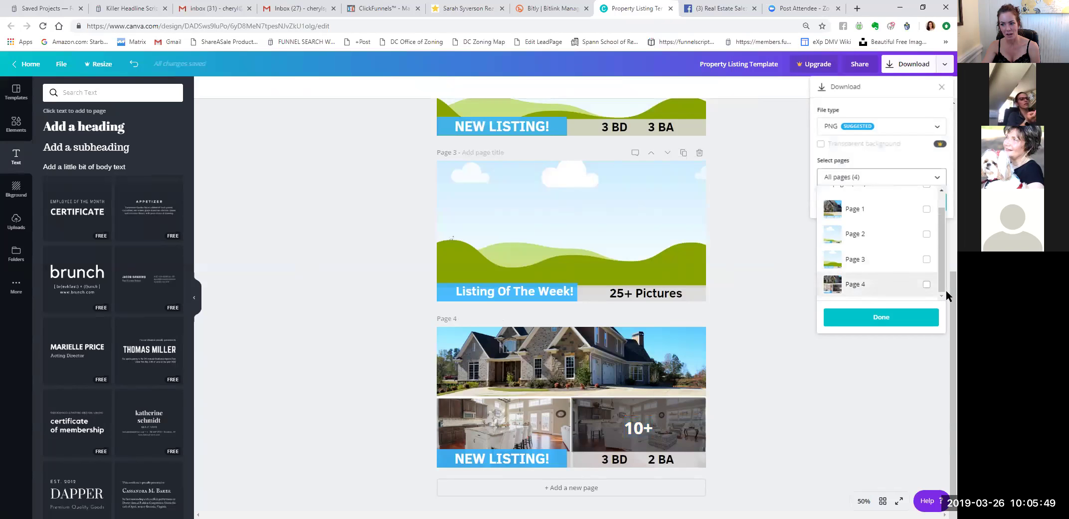
{"action": "left_click", "coordinate": [926, 284]}
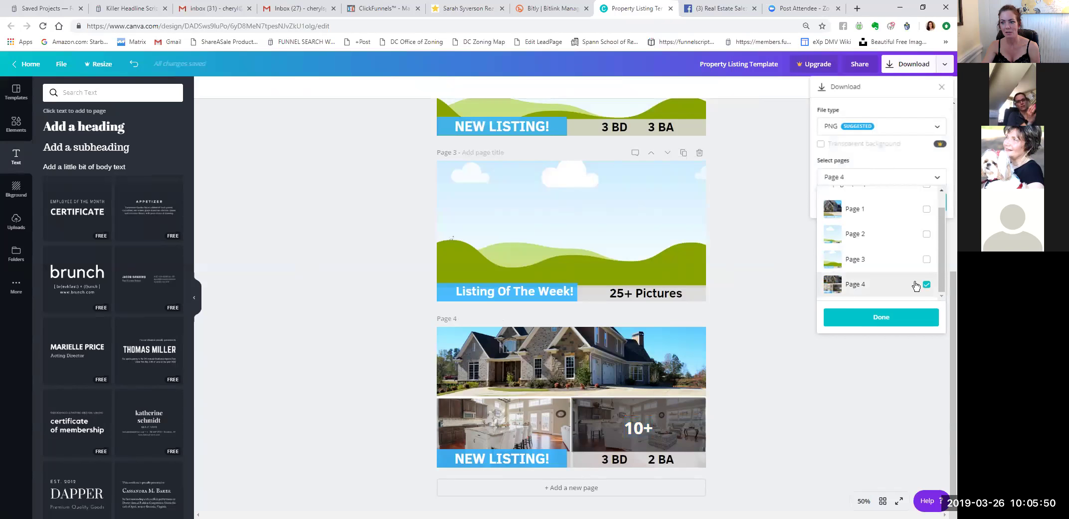
{"action": "left_click", "coordinate": [879, 318]}
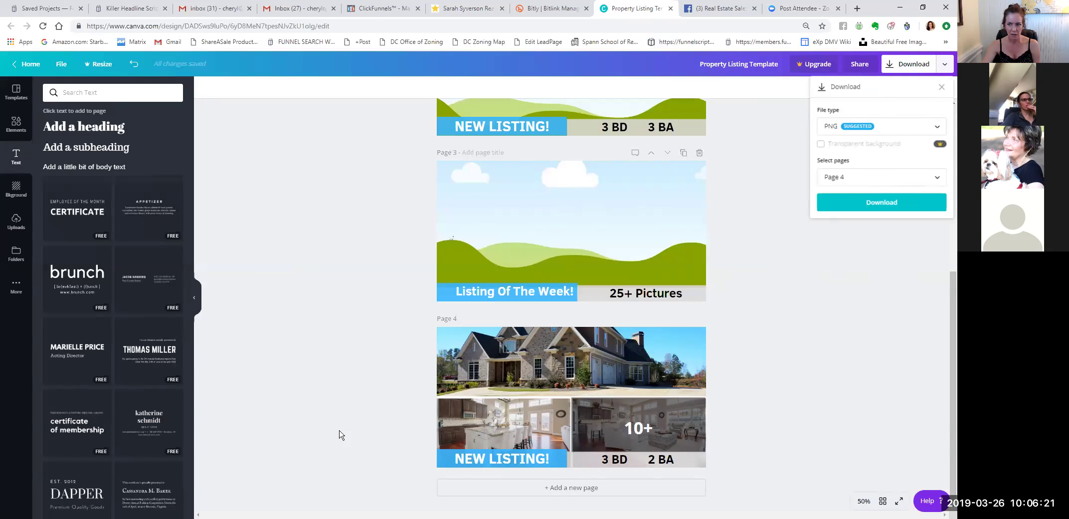
Download page 4 as PNG, show the file in its folder, and dismiss the Canva for Work offer.
{"action": "left_click", "coordinate": [881, 203]}
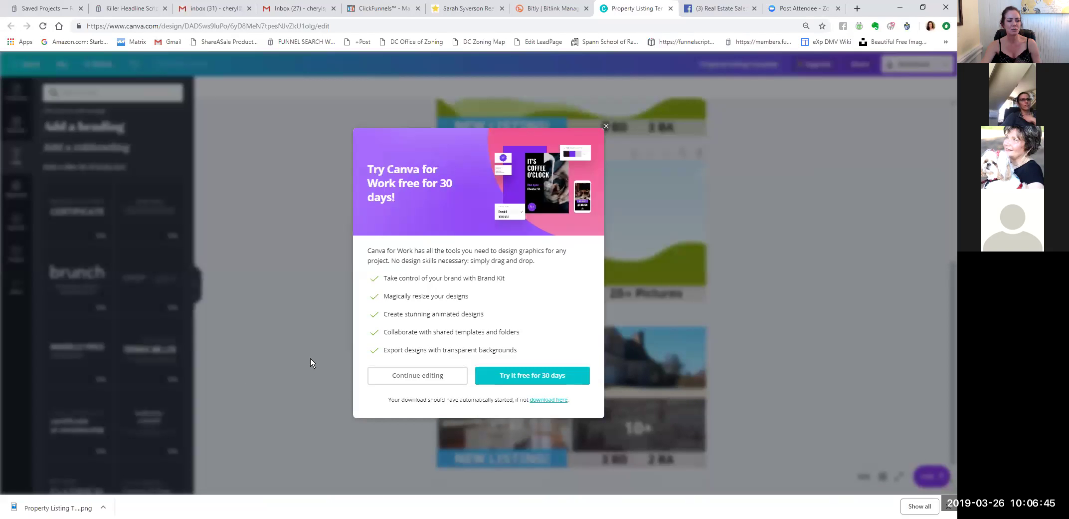
{"action": "left_click", "coordinate": [103, 506]}
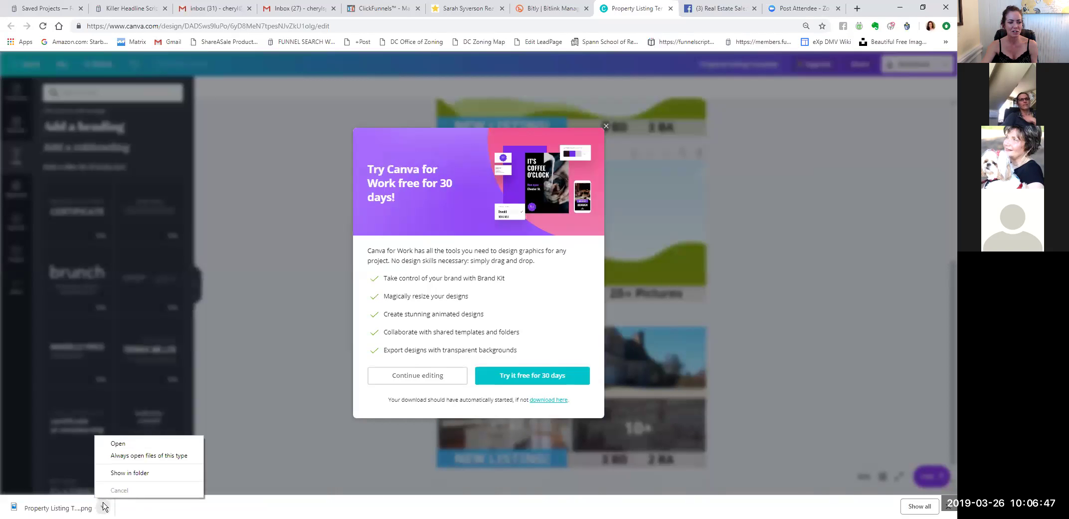
{"action": "left_click", "coordinate": [131, 474]}
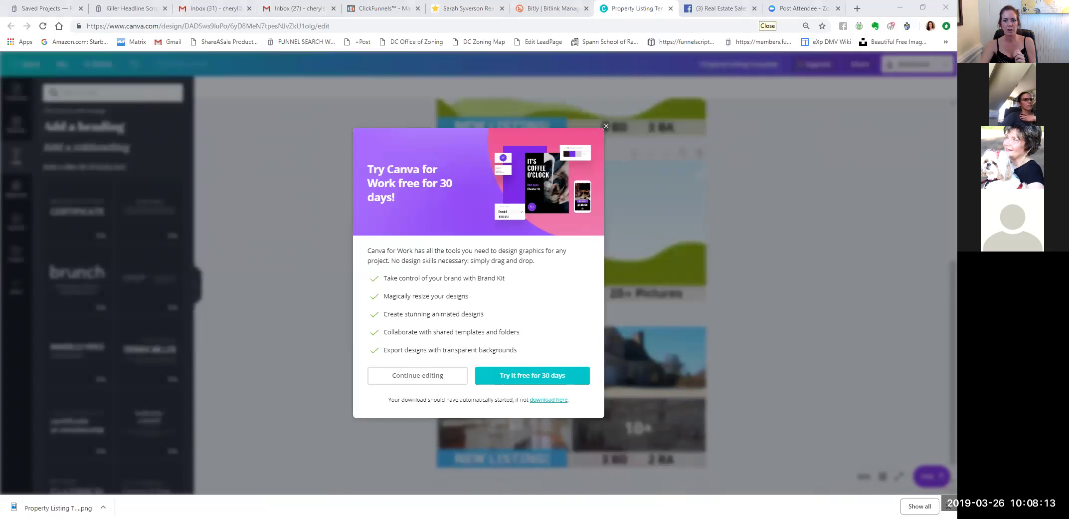
{"action": "left_click", "coordinate": [745, 179]}
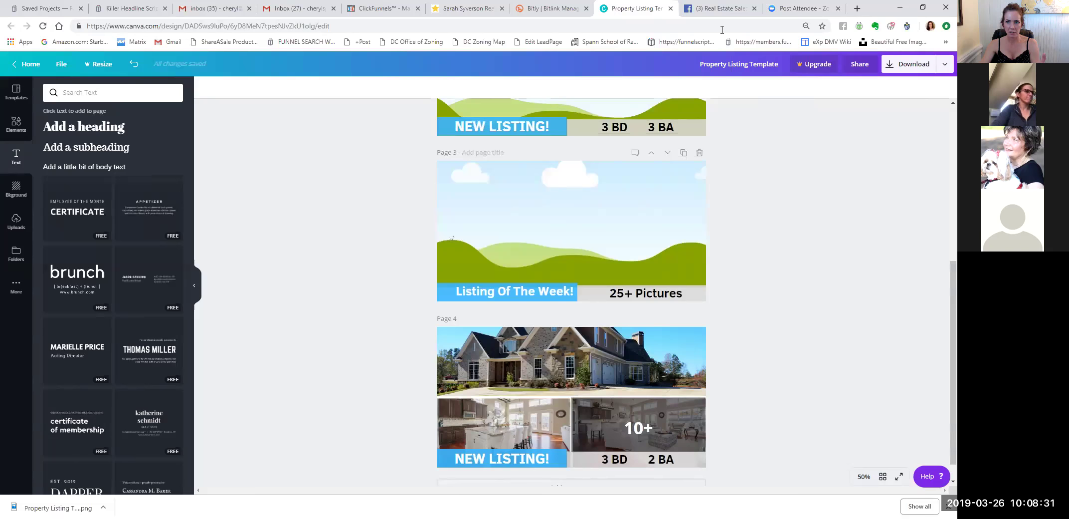
Back in the Facebook group, open the post's Canva templates link in a new tab and view it.
{"action": "left_click", "coordinate": [718, 8]}
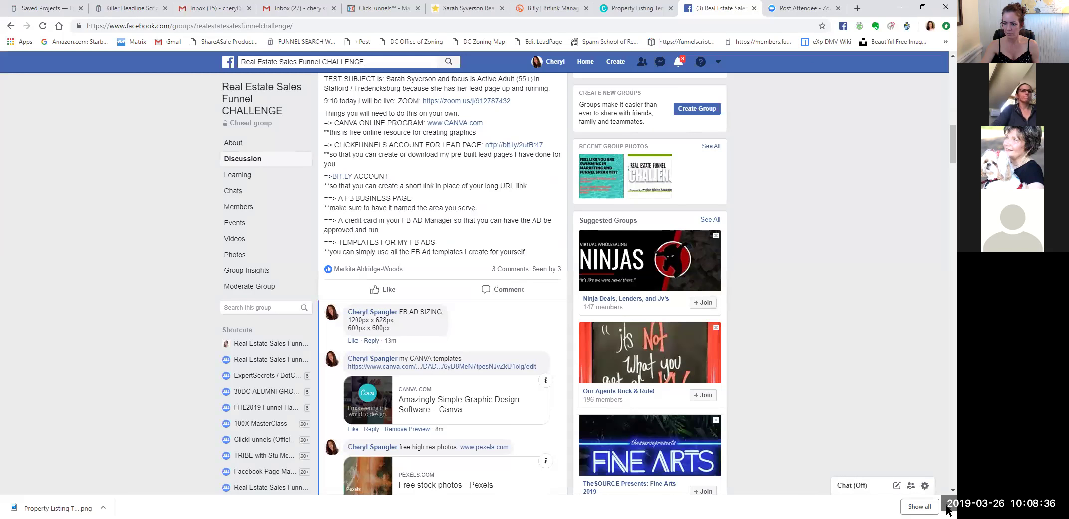
{"action": "left_click", "coordinate": [948, 506]}
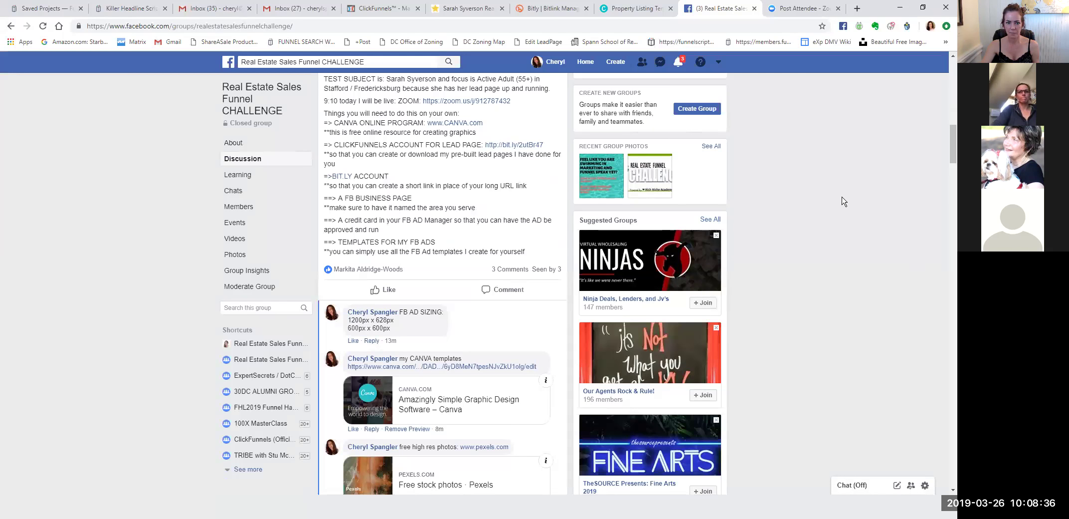
{"action": "left_click", "coordinate": [719, 63]}
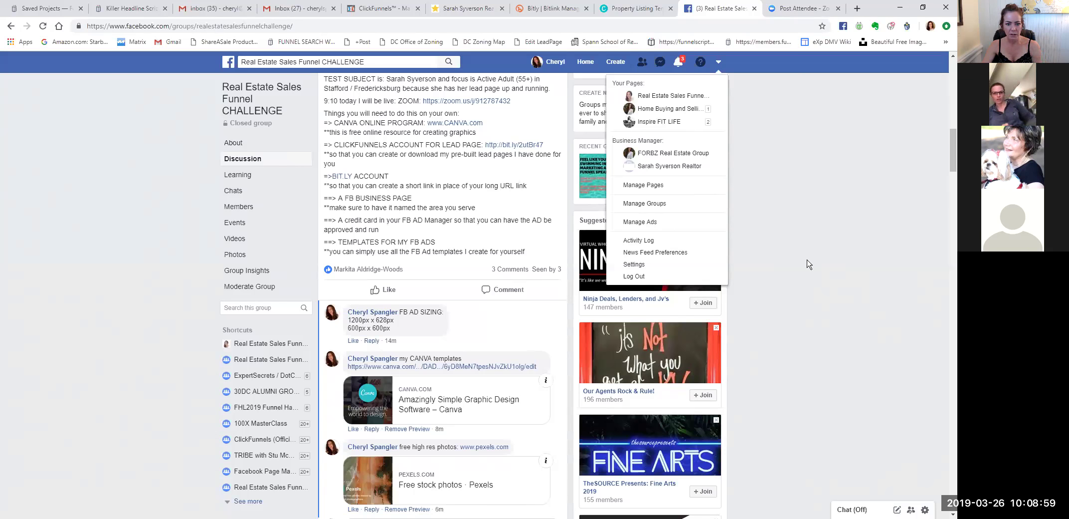
{"action": "scroll", "coordinate": [469, 320], "scroll_direction": "down", "scroll_amount": 2}
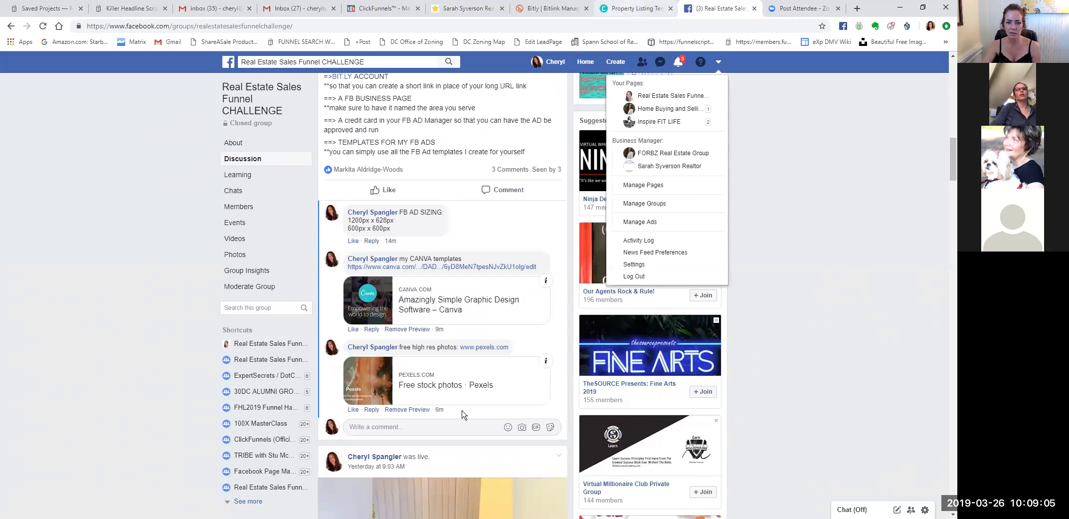
{"action": "right_click", "coordinate": [433, 297]}
{"action": "left_click", "coordinate": [461, 309]}
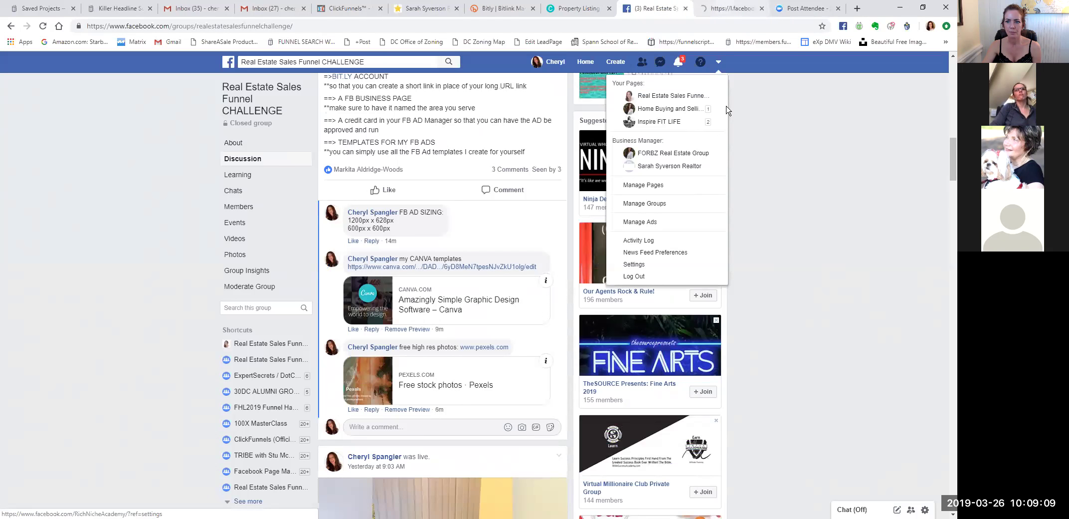
{"action": "key", "text": "ctrl+Tab"}
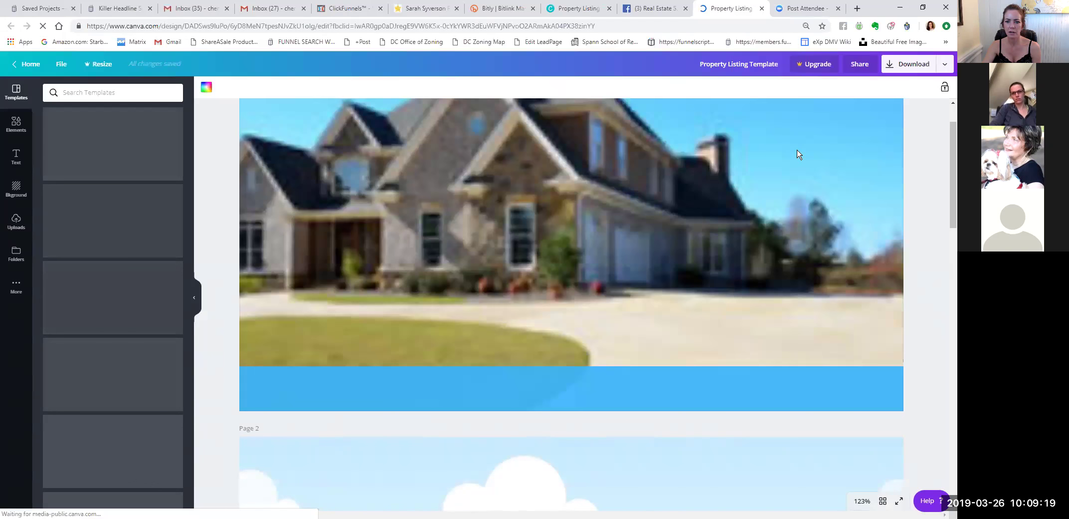
Scroll through the shared Property Listing Template design, then return to the Facebook challenge group.
{"action": "scroll", "coordinate": [797, 154], "scroll_direction": "down", "scroll_amount": 2}
{"action": "scroll", "coordinate": [797, 170], "scroll_direction": "down", "scroll_amount": 20}
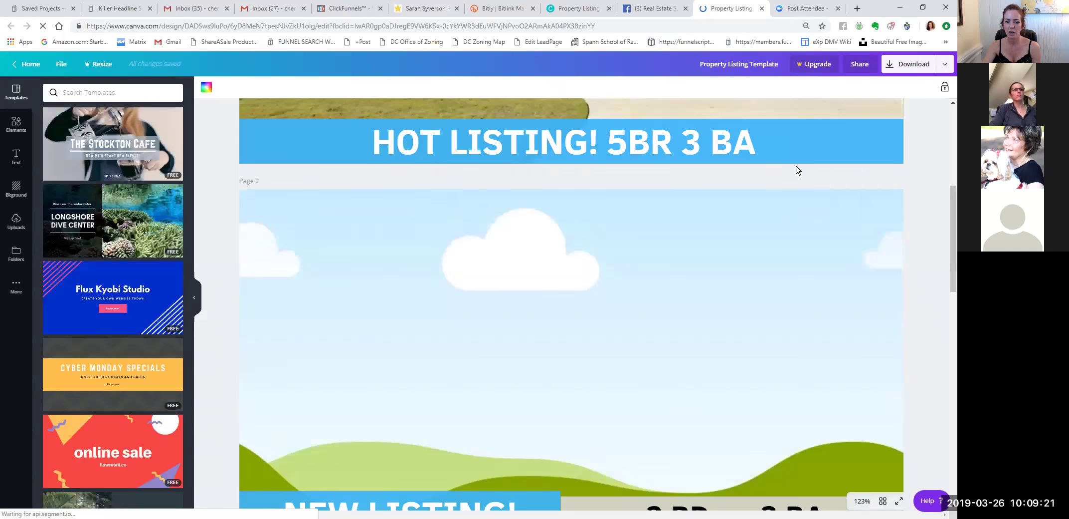
{"action": "scroll", "coordinate": [797, 170], "scroll_direction": "down", "scroll_amount": 2}
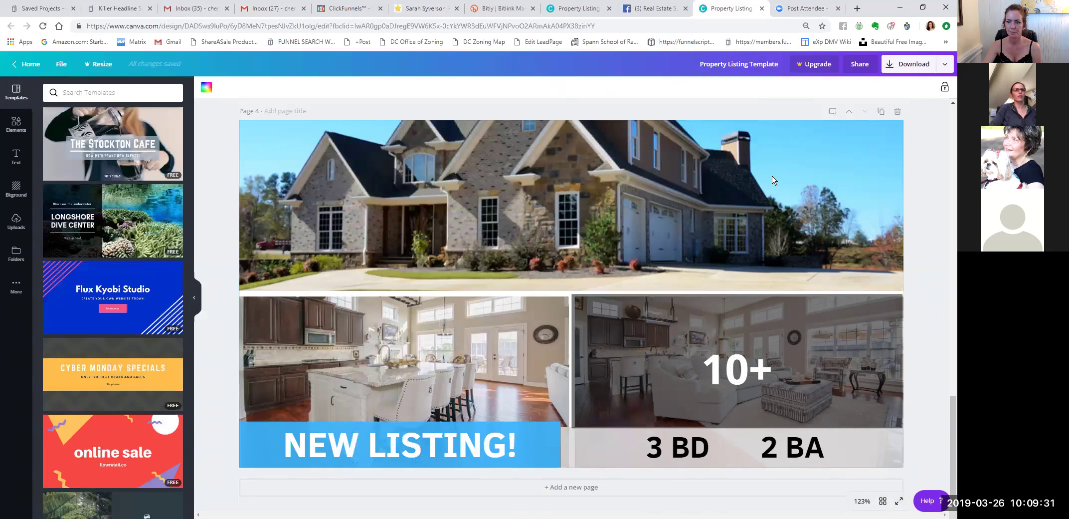
{"action": "left_click", "coordinate": [654, 8]}
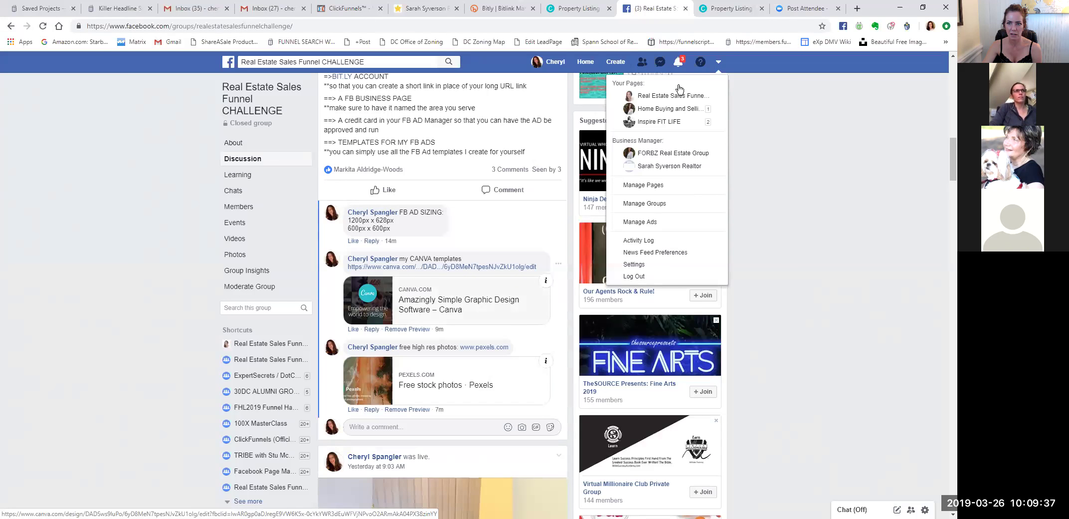
Close the duplicate Property Listing design tab.
{"action": "left_click", "coordinate": [732, 10]}
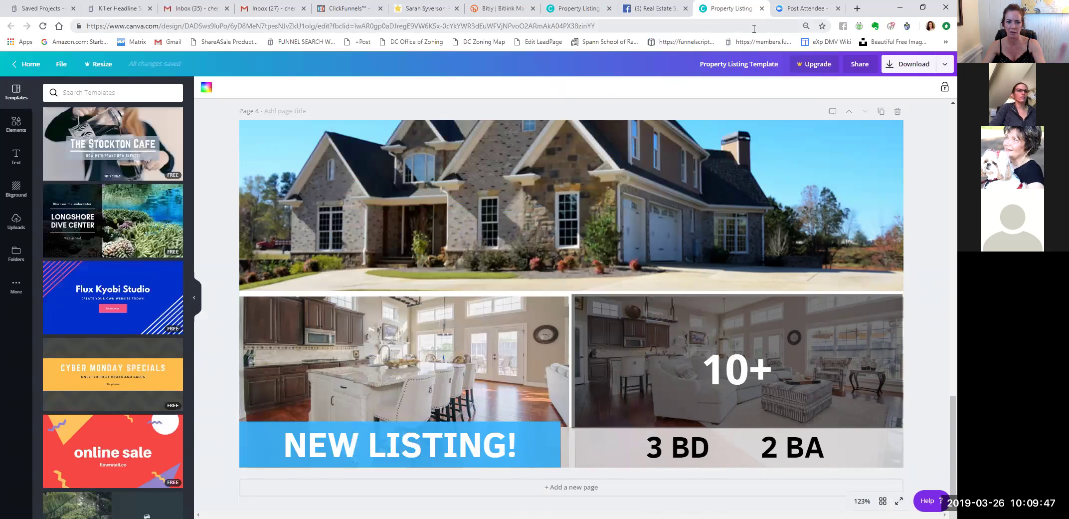
{"action": "key", "text": "ctrl+shift+Tab"}
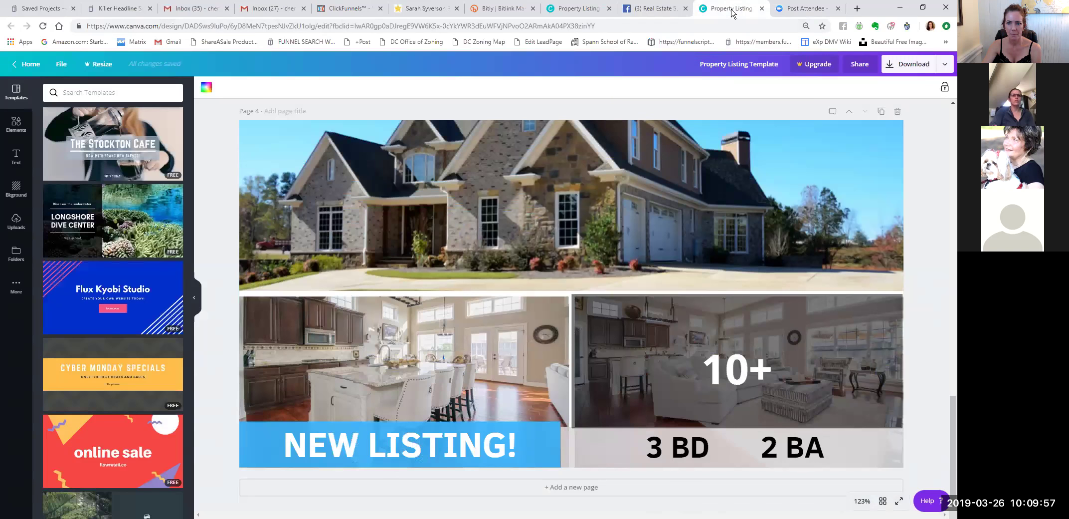
{"action": "left_click", "coordinate": [746, 10]}
{"action": "left_click", "coordinate": [761, 8]}
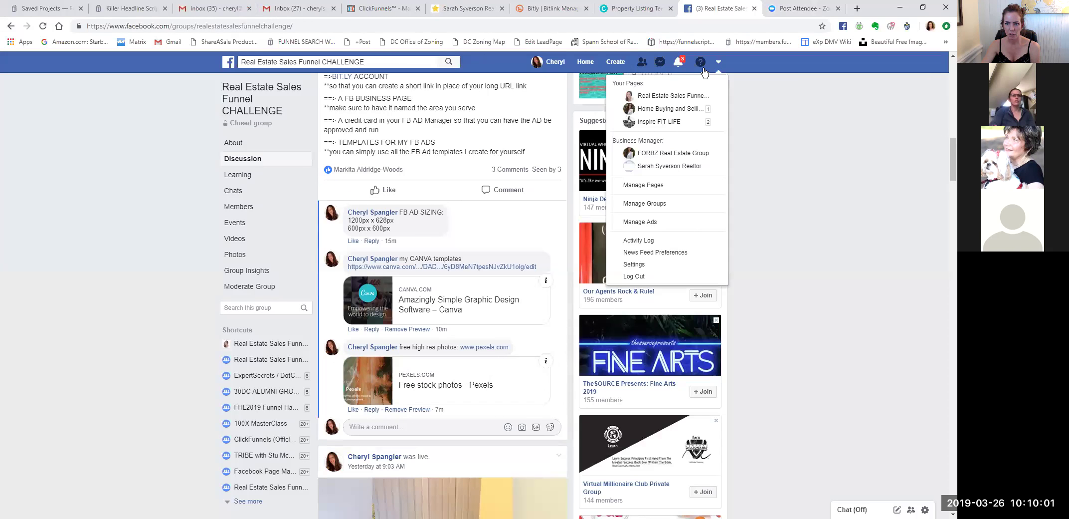
Go from Manage Ads into Ads Manager, dismiss the promotion, and show the Ads list.
{"action": "left_click", "coordinate": [647, 222]}
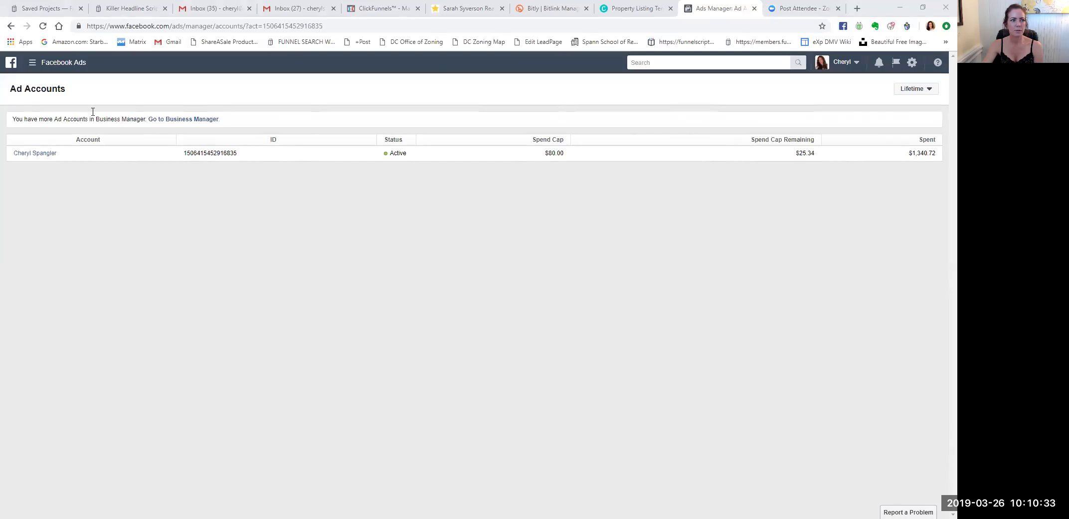
{"action": "left_click", "coordinate": [32, 62]}
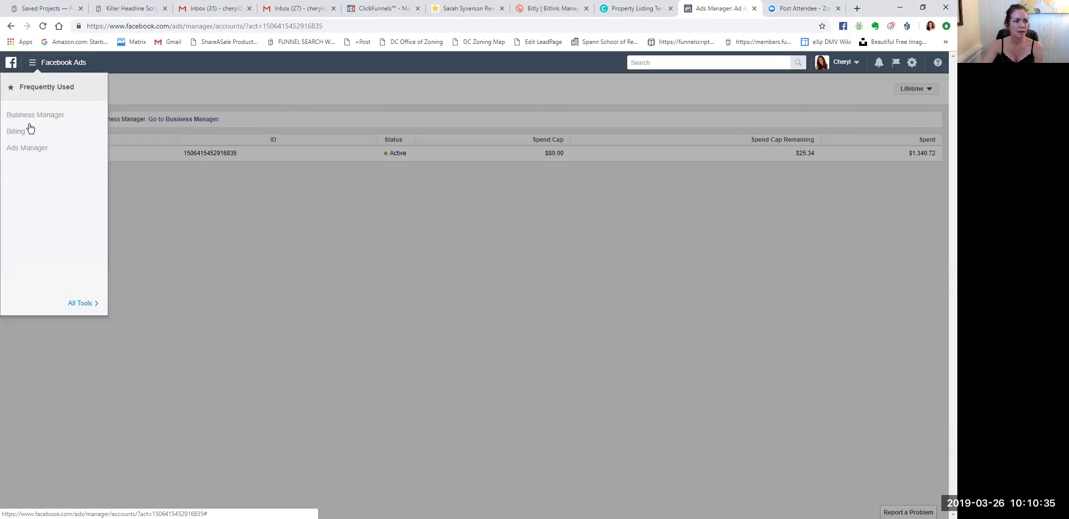
{"action": "left_click", "coordinate": [32, 149]}
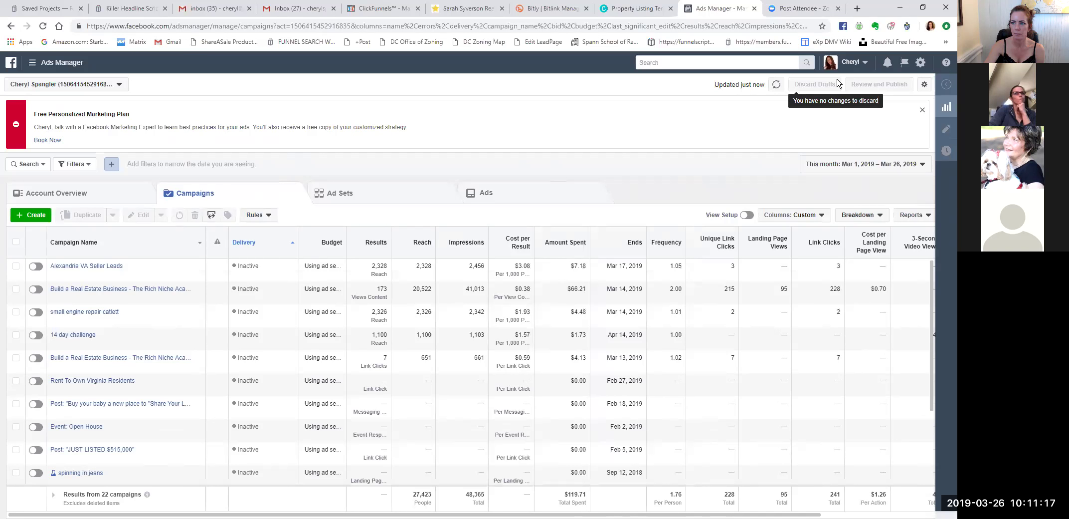
{"action": "left_click", "coordinate": [922, 109]}
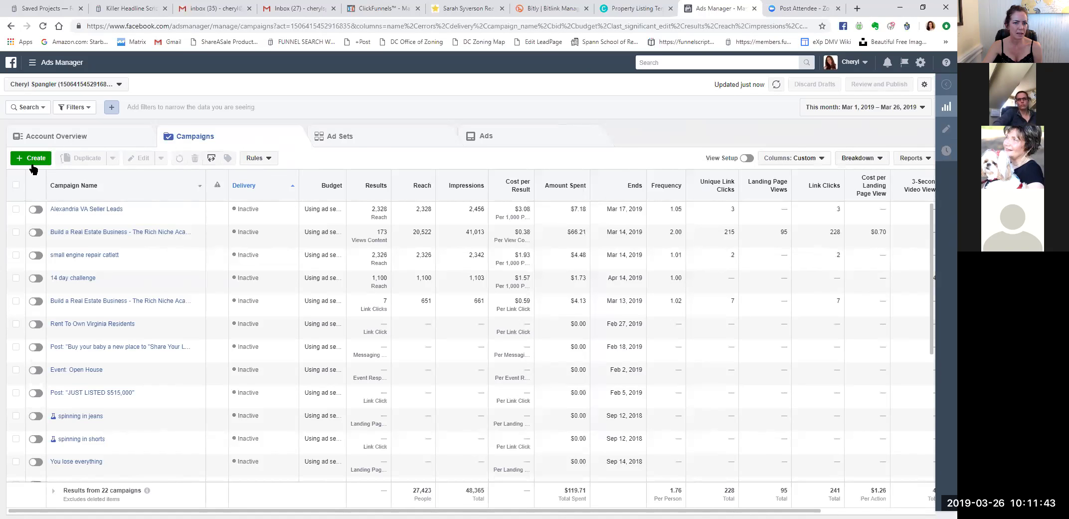
{"action": "left_click", "coordinate": [490, 132]}
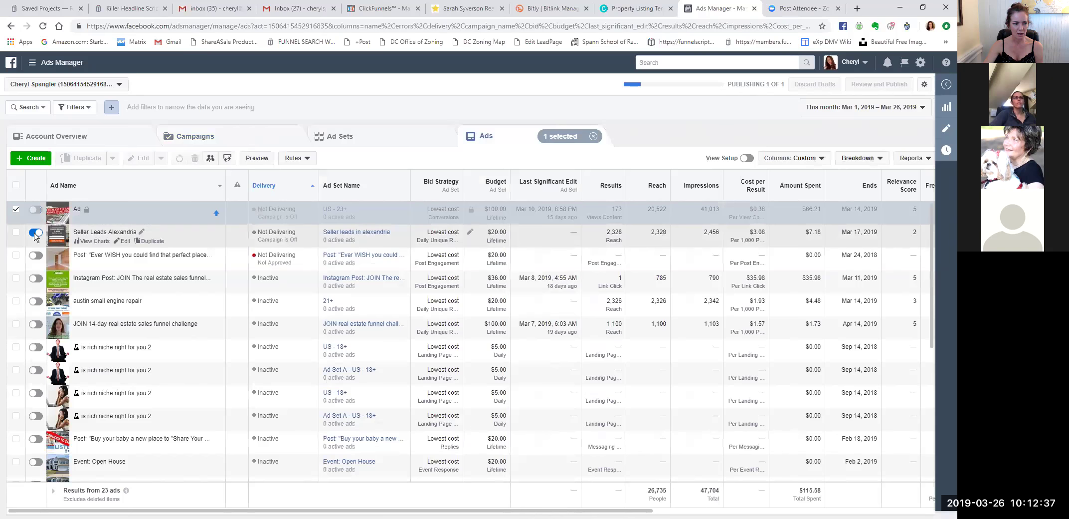
Switch off the Seller Leads Alexandria ad, toggle the top post ad on and off, and begin a new campaign.
{"action": "left_click", "coordinate": [35, 234]}
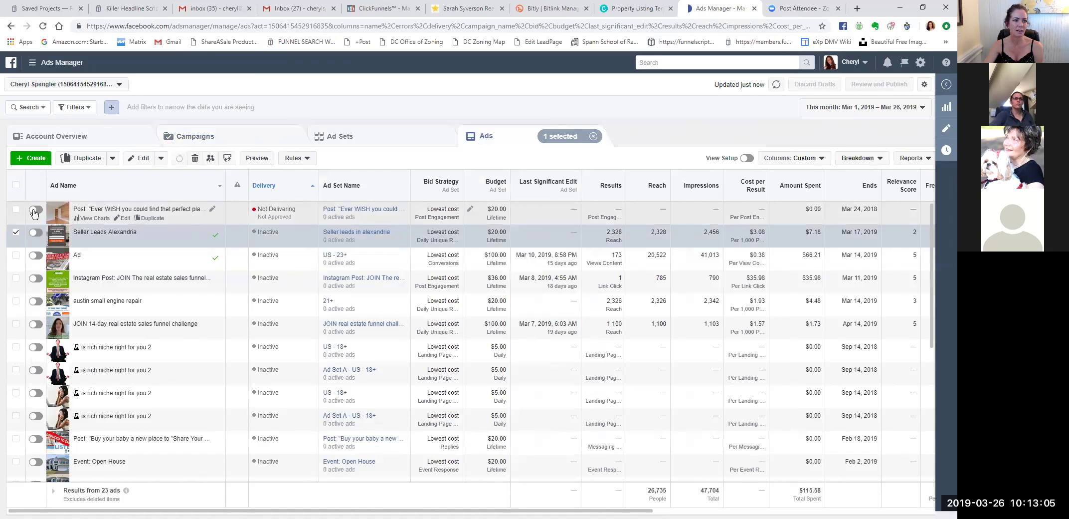
{"action": "left_click", "coordinate": [35, 210]}
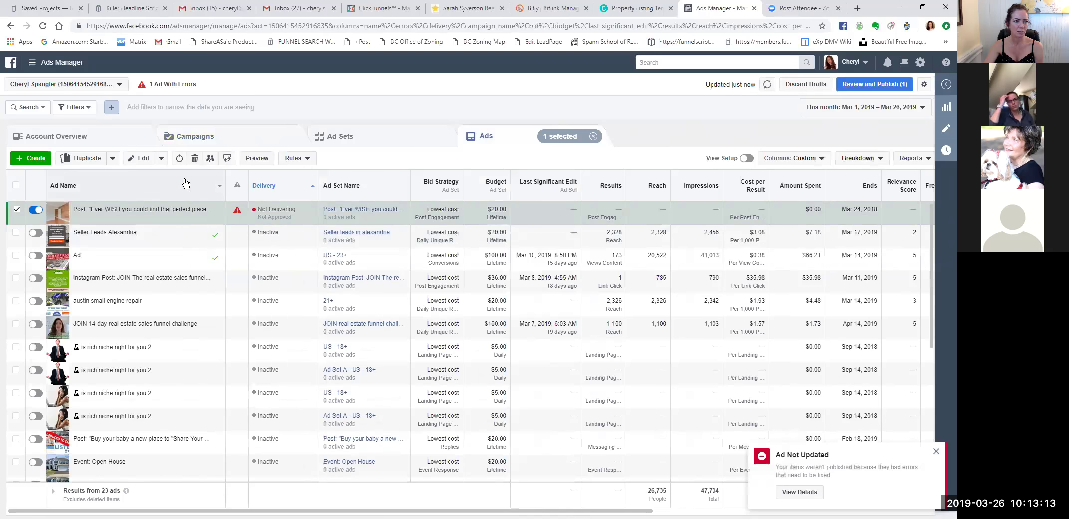
{"action": "left_click", "coordinate": [35, 210]}
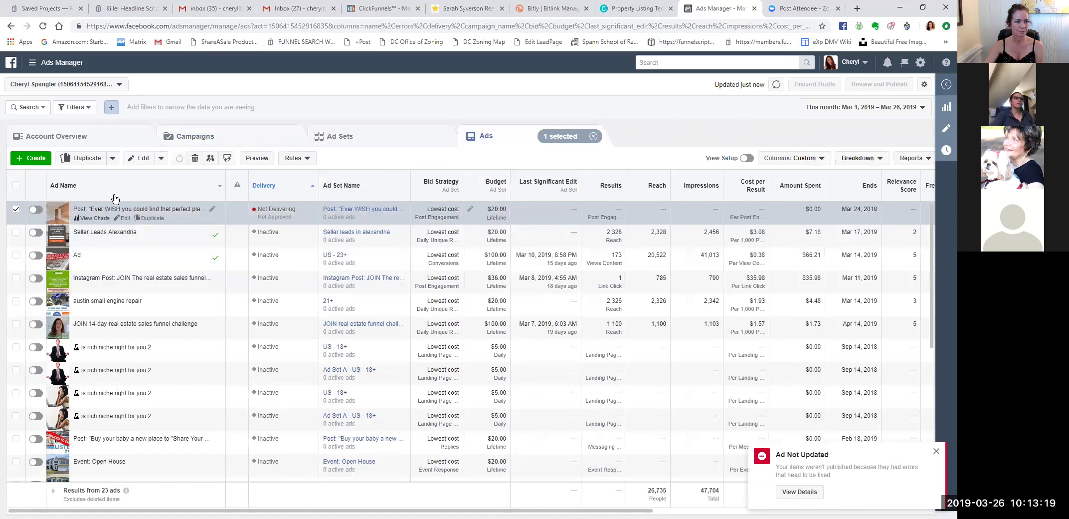
{"action": "left_click", "coordinate": [34, 160]}
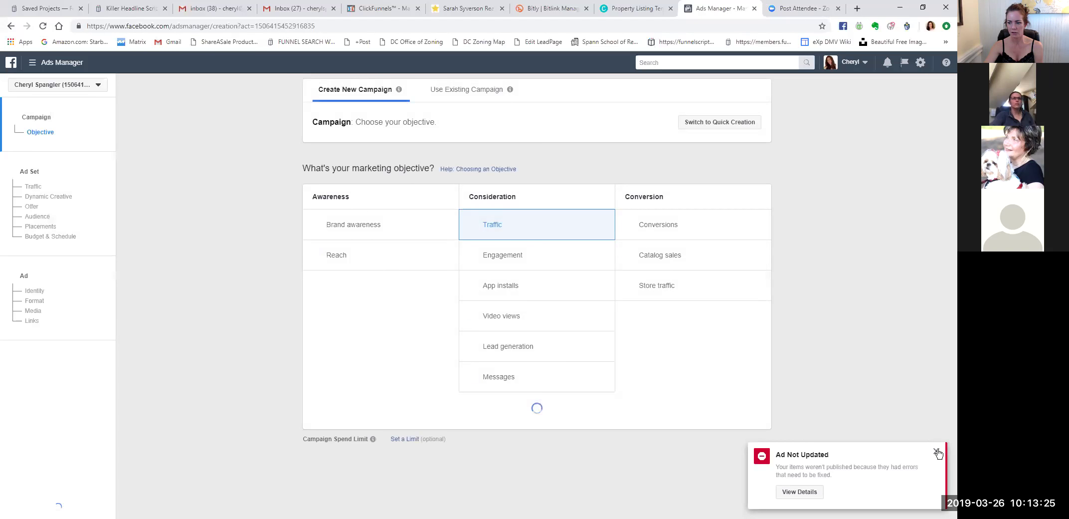
Name the Traffic campaign 'New Buyer Leads active adult', then return to the Canva design tab.
{"action": "left_click", "coordinate": [936, 451]}
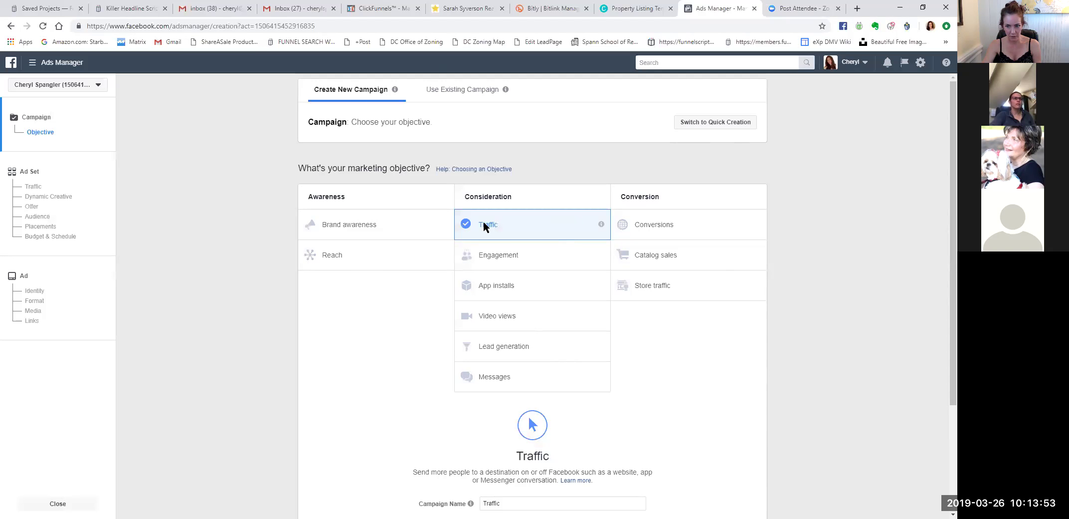
{"action": "scroll", "coordinate": [649, 381], "scroll_direction": "down", "scroll_amount": 2}
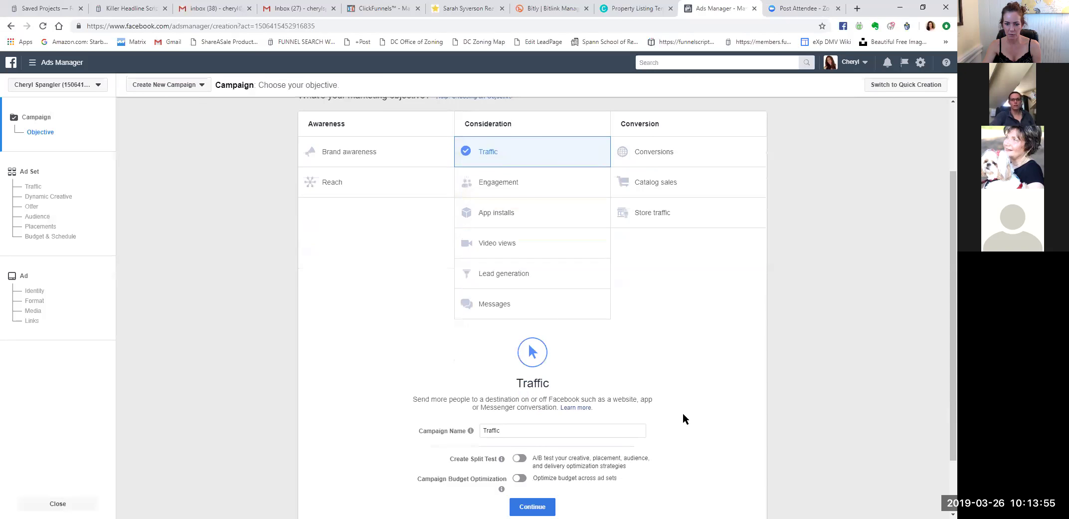
{"action": "double_click", "coordinate": [483, 426]}
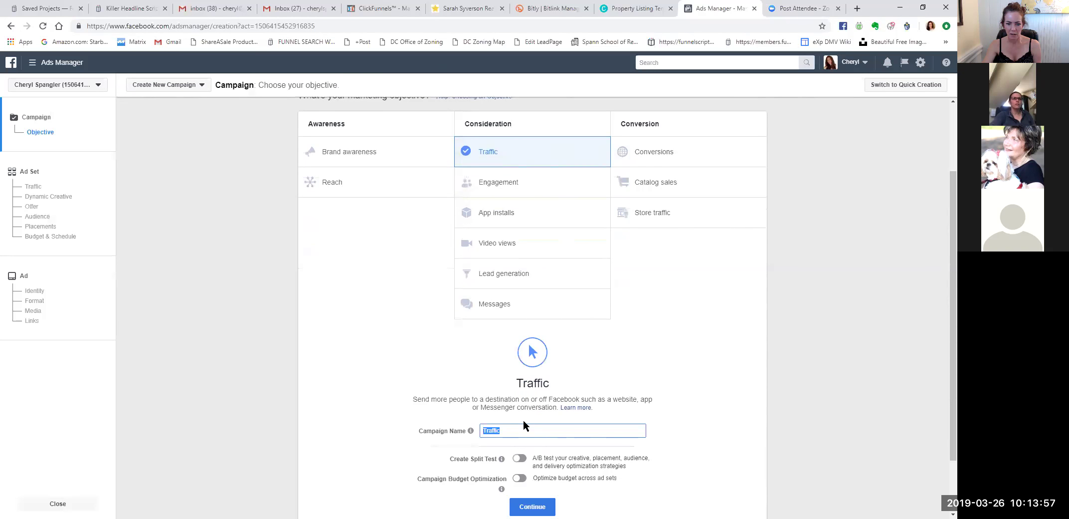
{"action": "type", "text": "N"}
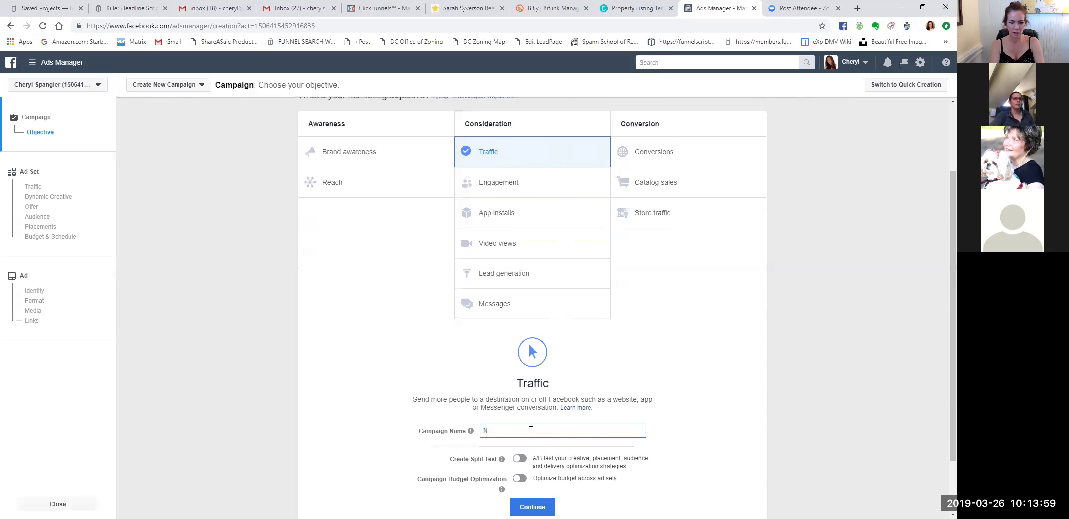
{"action": "type", "text": "ew jB"}
{"action": "key", "text": "BackSpace"}
{"action": "type", "text": "Buyer Leads"}
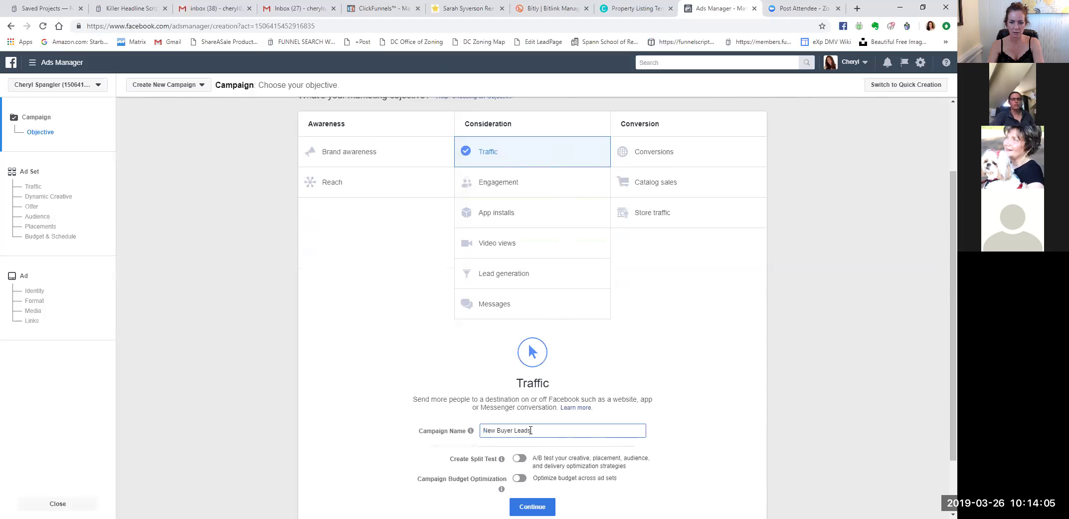
{"action": "scroll", "coordinate": [632, 357], "scroll_direction": "down", "scroll_amount": 2}
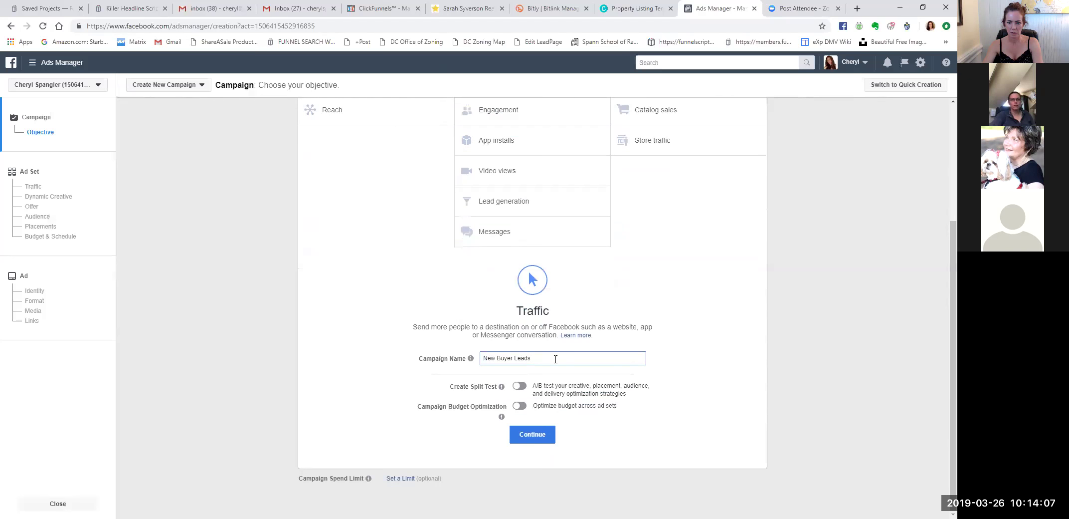
{"action": "type", "text": "active"}
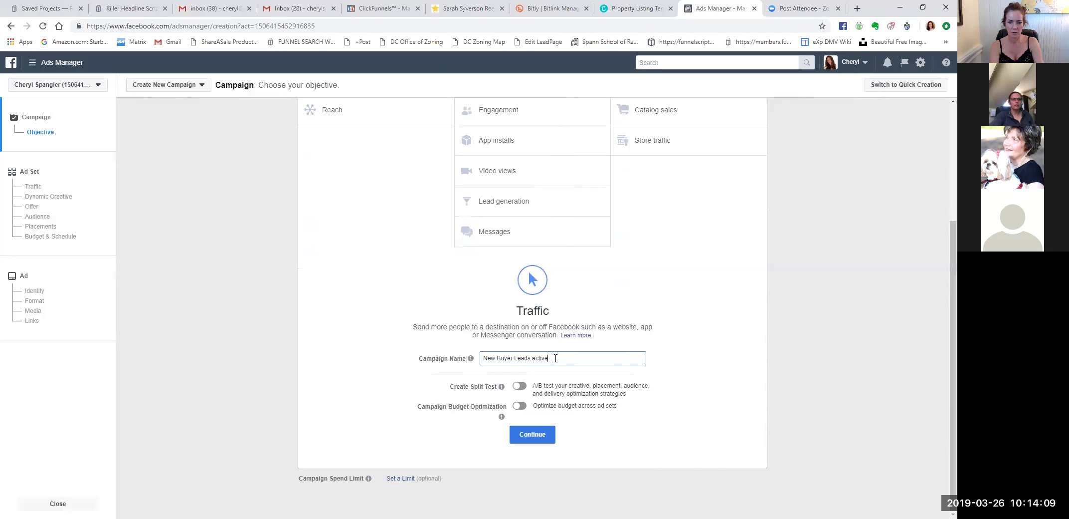
{"action": "type", "text": " adult"}
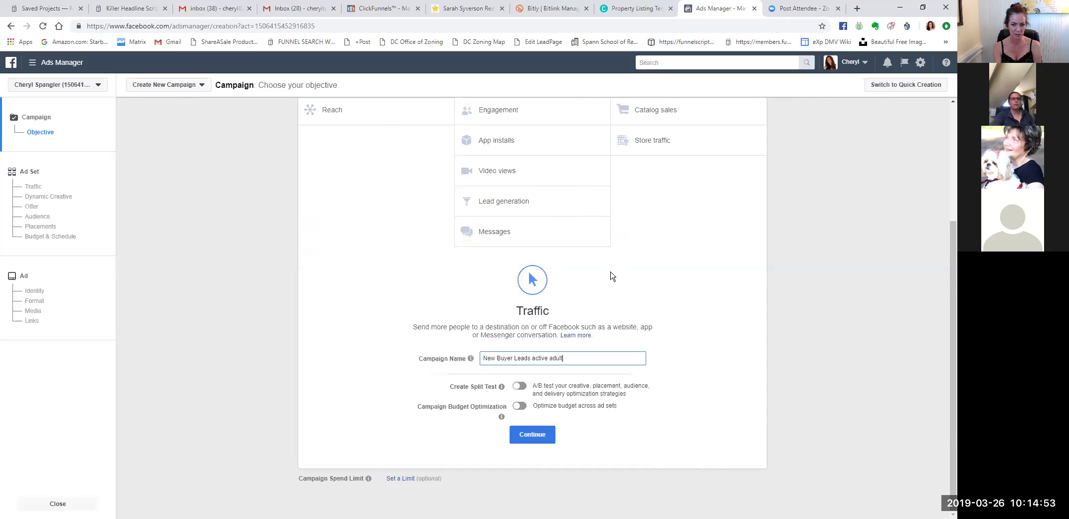
{"action": "key", "text": "ctrl+shift+Tab"}
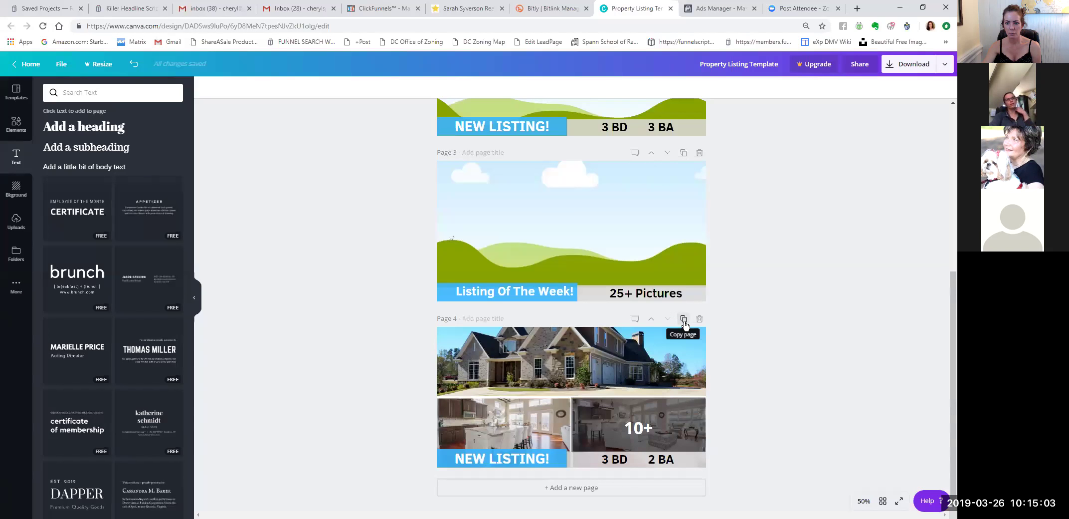
Duplicate page 4 twice to create pages 5 and 6 of the listing design.
{"action": "left_click", "coordinate": [684, 319]}
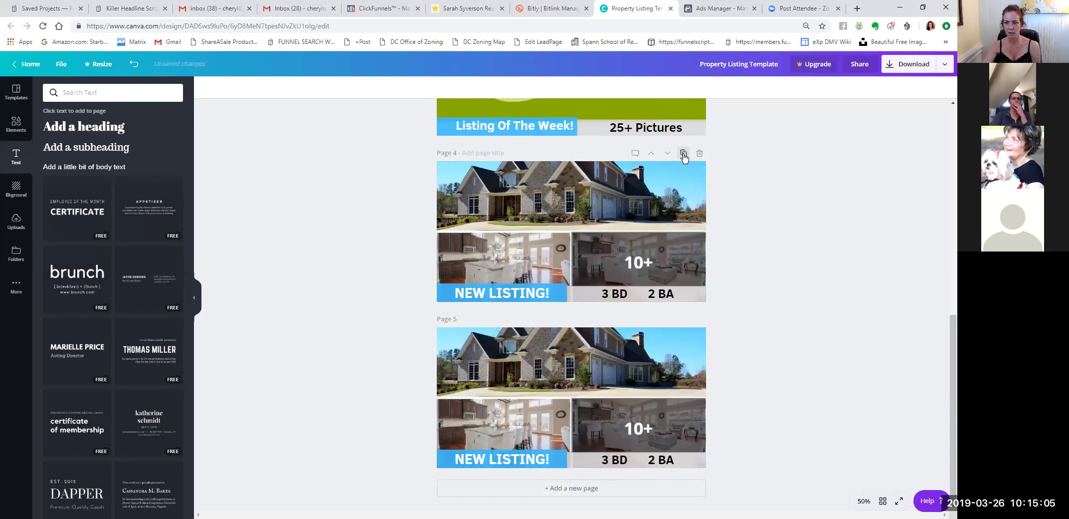
{"action": "left_click", "coordinate": [684, 153]}
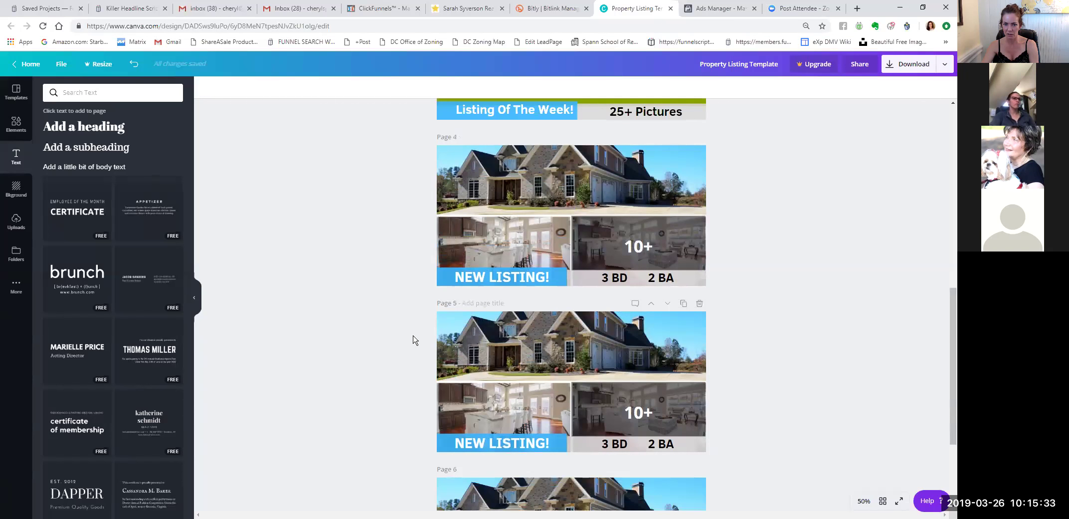
{"action": "scroll", "coordinate": [759, 264], "scroll_direction": "up", "scroll_amount": 8}
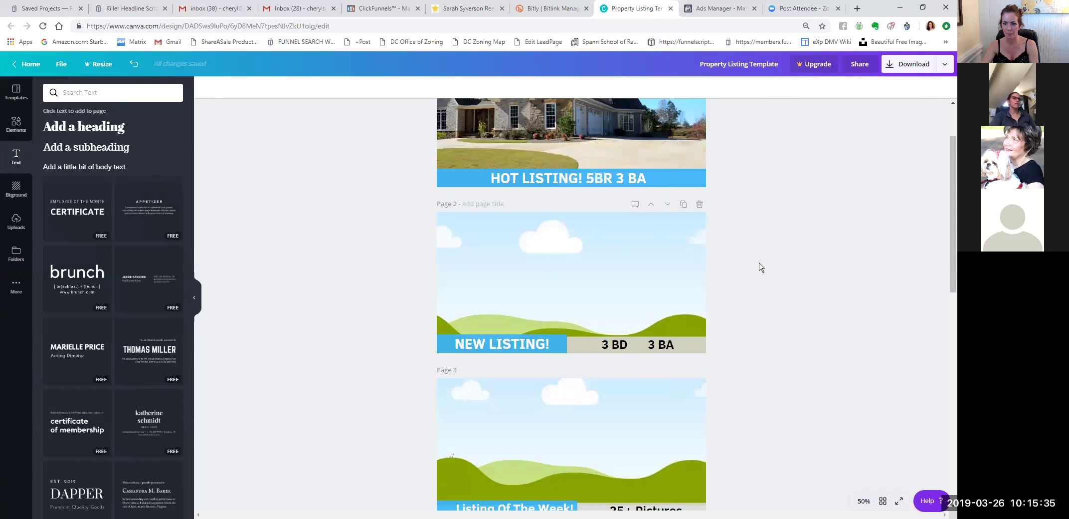
{"action": "left_click", "coordinate": [652, 350]}
{"action": "scroll", "coordinate": [742, 323], "scroll_direction": "down", "scroll_amount": 9}
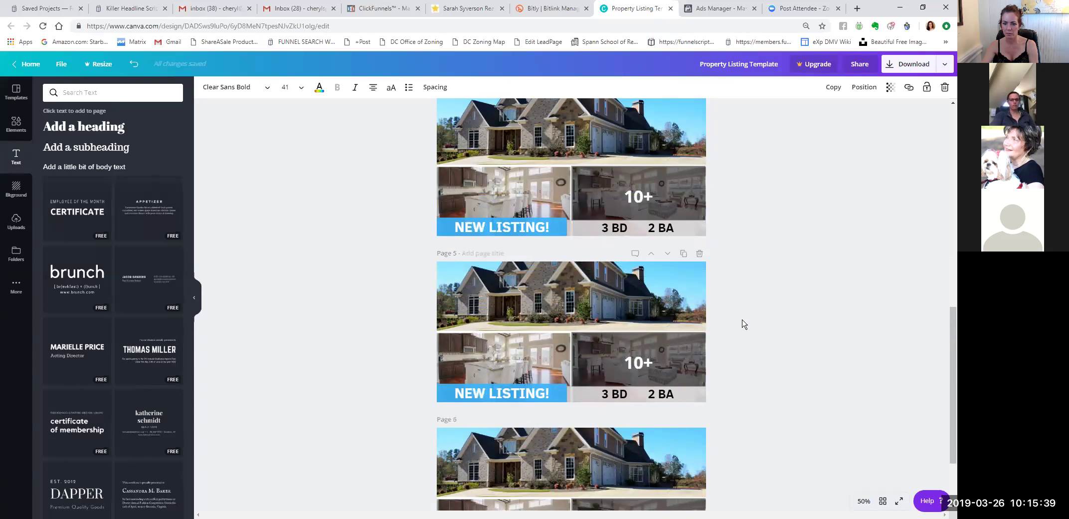
{"action": "scroll", "coordinate": [749, 266], "scroll_direction": "up", "scroll_amount": 2}
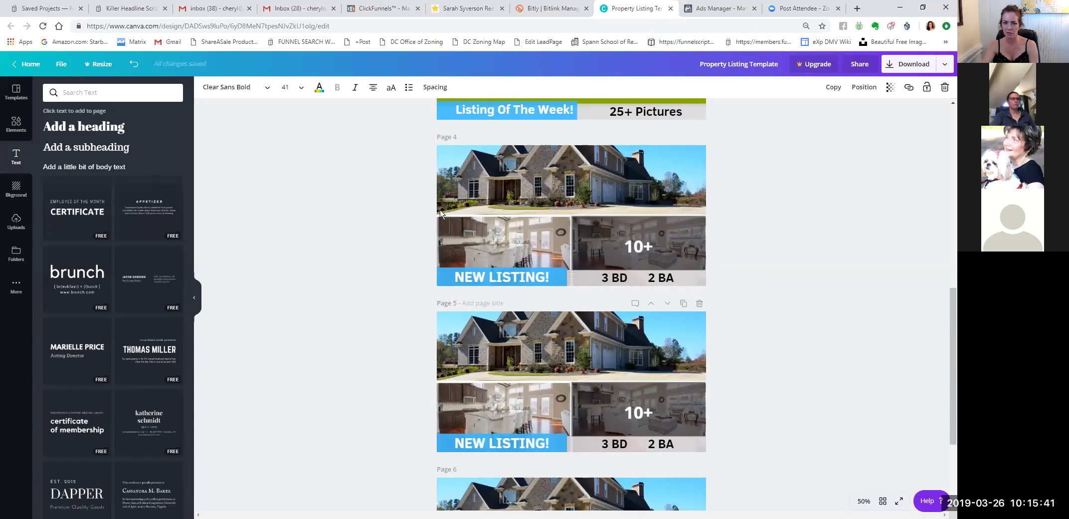
Select the dark 10+ overlay on page 5's interior photo.
{"action": "left_click_drag", "start_coordinate": [415, 178], "coordinate": [737, 242]}
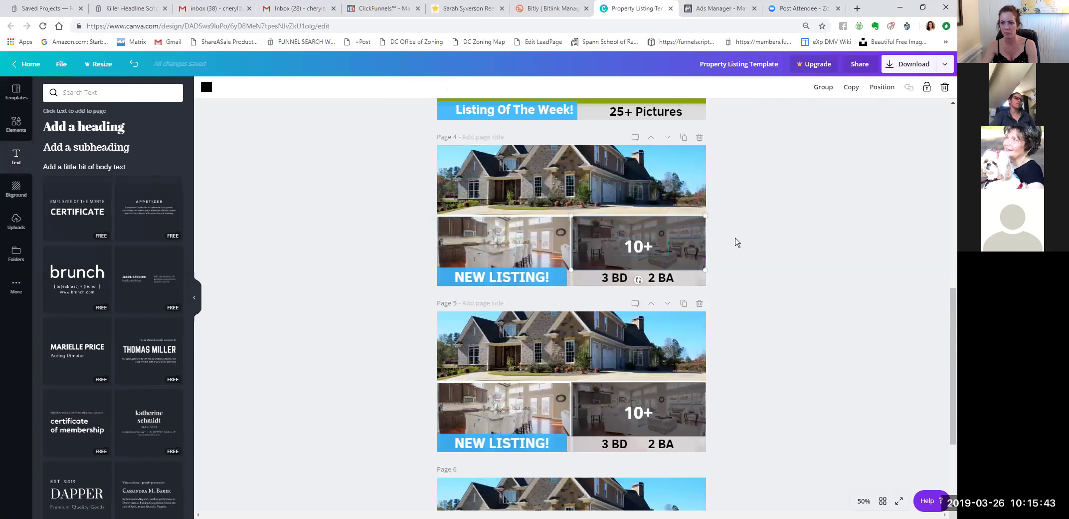
{"action": "left_click", "coordinate": [737, 243]}
{"action": "scroll", "coordinate": [749, 246], "scroll_direction": "up", "scroll_amount": 2}
{"action": "scroll", "coordinate": [751, 248], "scroll_direction": "down", "scroll_amount": 3}
{"action": "left_click_drag", "start_coordinate": [559, 318], "coordinate": [783, 367]}
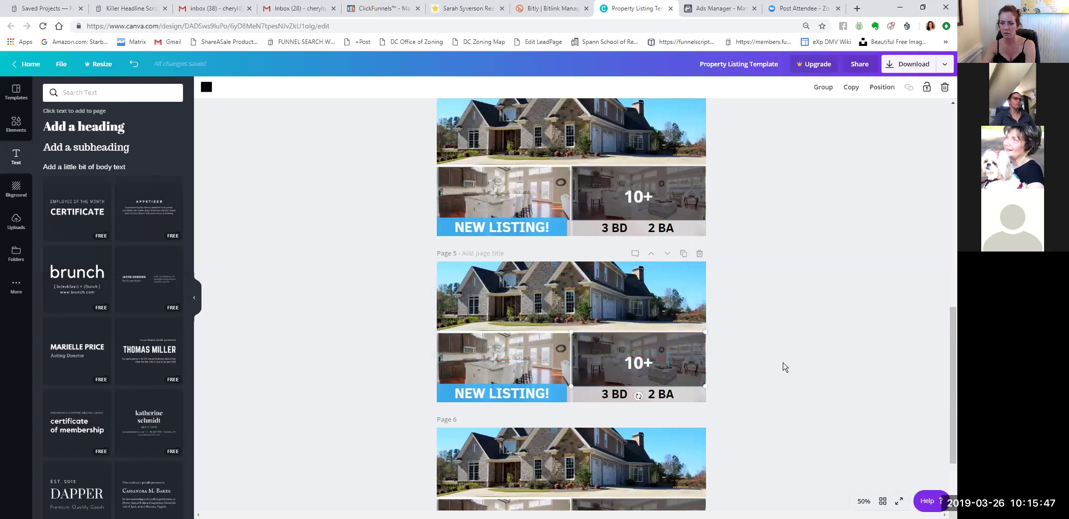
Delete the 10+ overlay and all house and interior photos from page 5.
{"action": "key", "text": "Delete"}
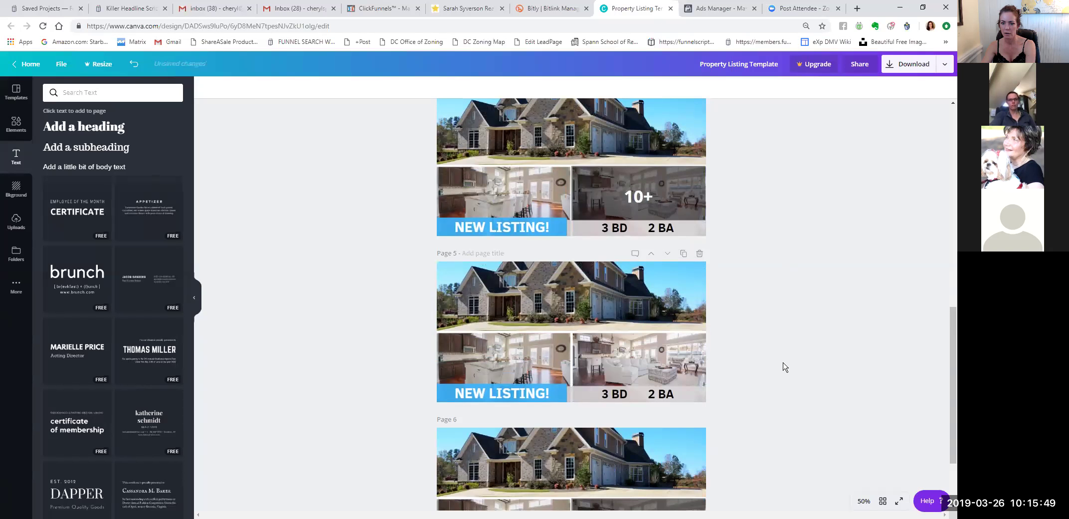
{"action": "left_click", "coordinate": [637, 360]}
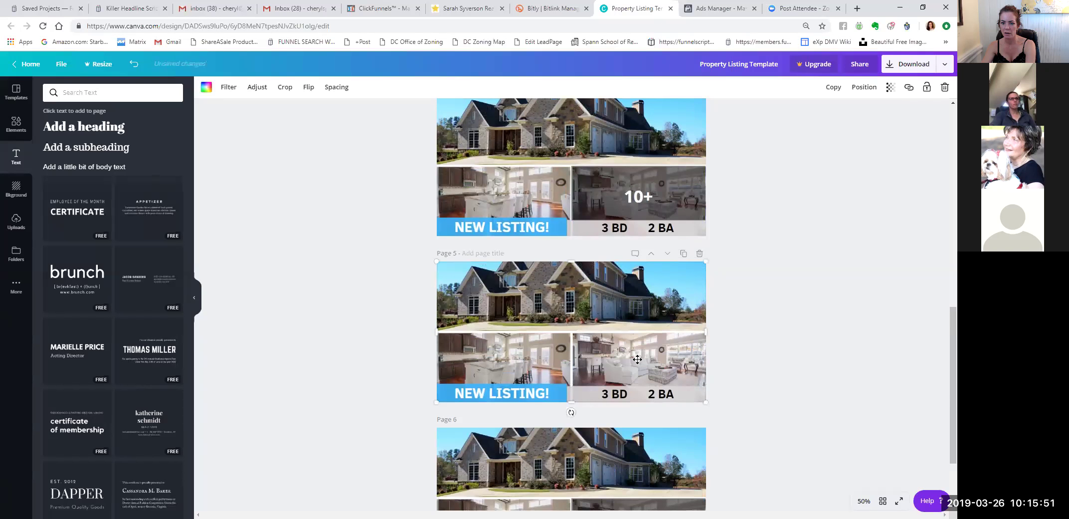
{"action": "key", "text": "Delete"}
{"action": "left_click", "coordinate": [515, 345]}
{"action": "key", "text": "Delete"}
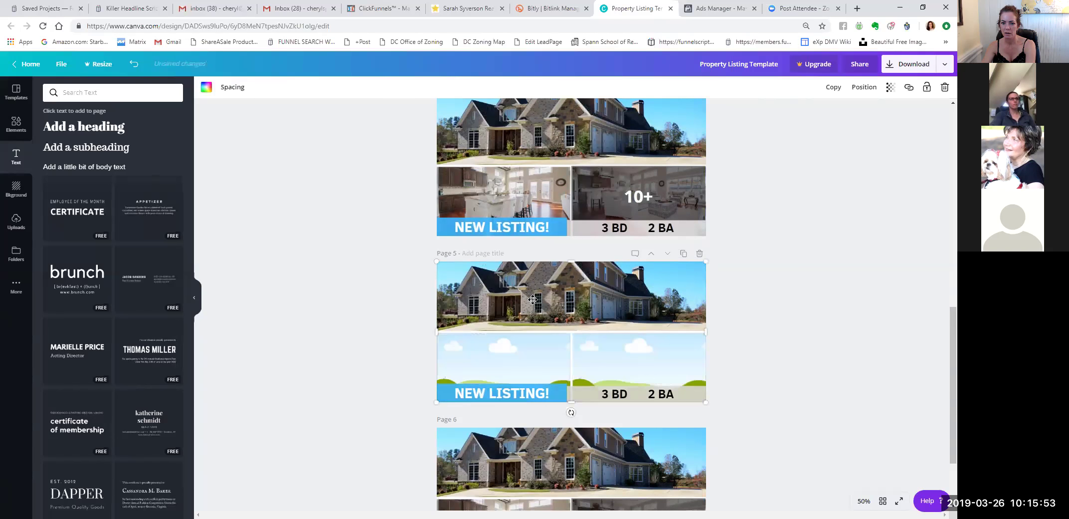
{"action": "left_click", "coordinate": [532, 319]}
{"action": "key", "text": "Delete"}
{"action": "key", "text": "Delete"}
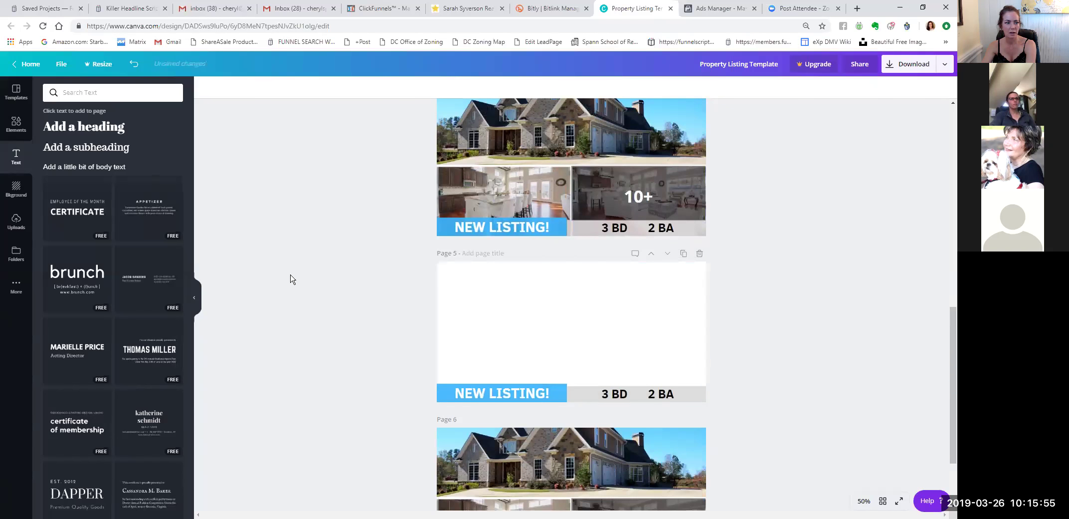
Search the Elements library for 'grid' layouts.
{"action": "left_click", "coordinate": [21, 129]}
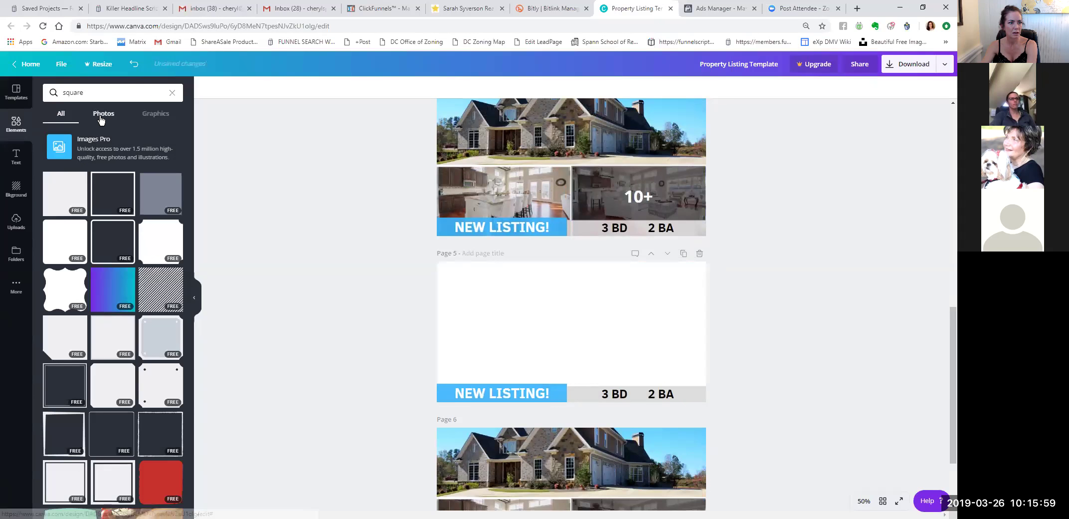
{"action": "left_click", "coordinate": [108, 93]}
{"action": "key", "text": "BackSpace"}
{"action": "key", "text": "BackSpace"}
{"action": "key", "text": "BackSpace"}
{"action": "key", "text": "BackSpace"}
{"action": "key", "text": "BackSpace"}
{"action": "key", "text": "BackSpace"}
{"action": "type", "text": "grid"}
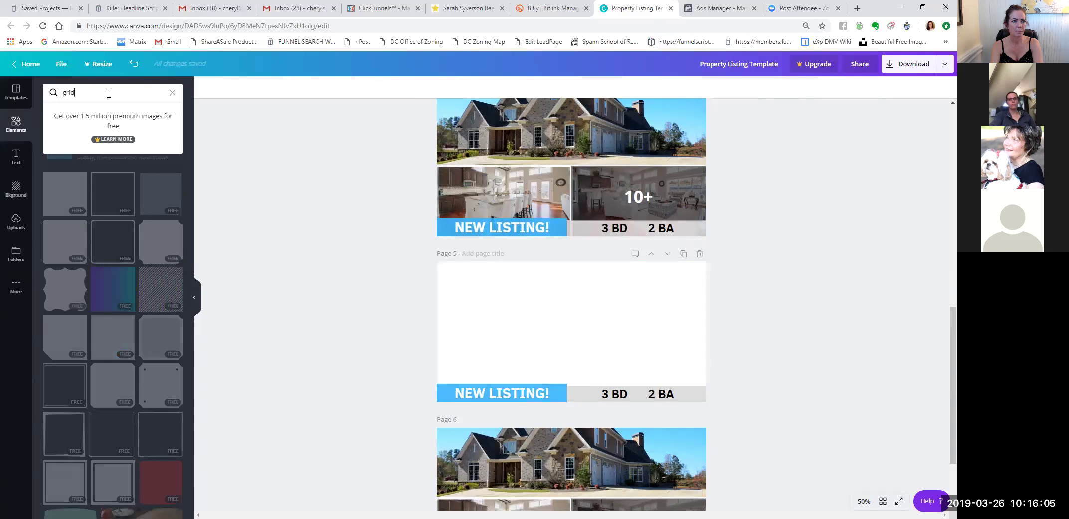
{"action": "key", "text": "Return"}
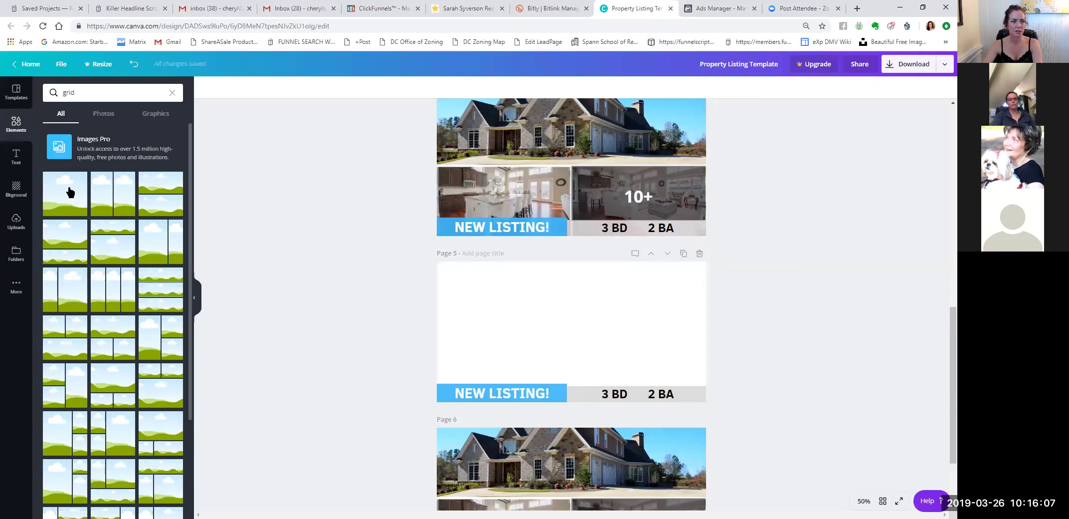
Add an empty photo grid to page 5 and send it behind the listing labels.
{"action": "left_click", "coordinate": [127, 221]}
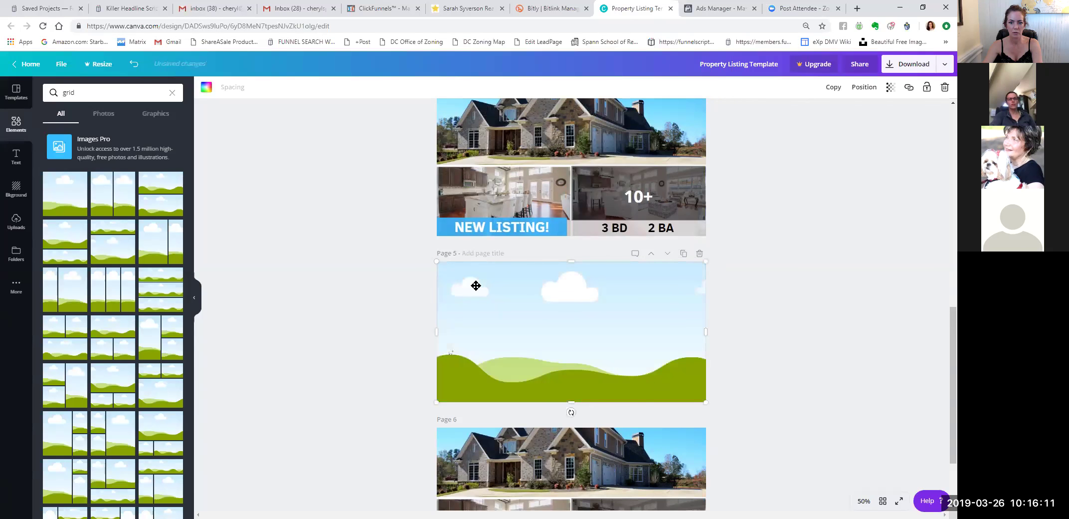
{"action": "left_click", "coordinate": [864, 87]}
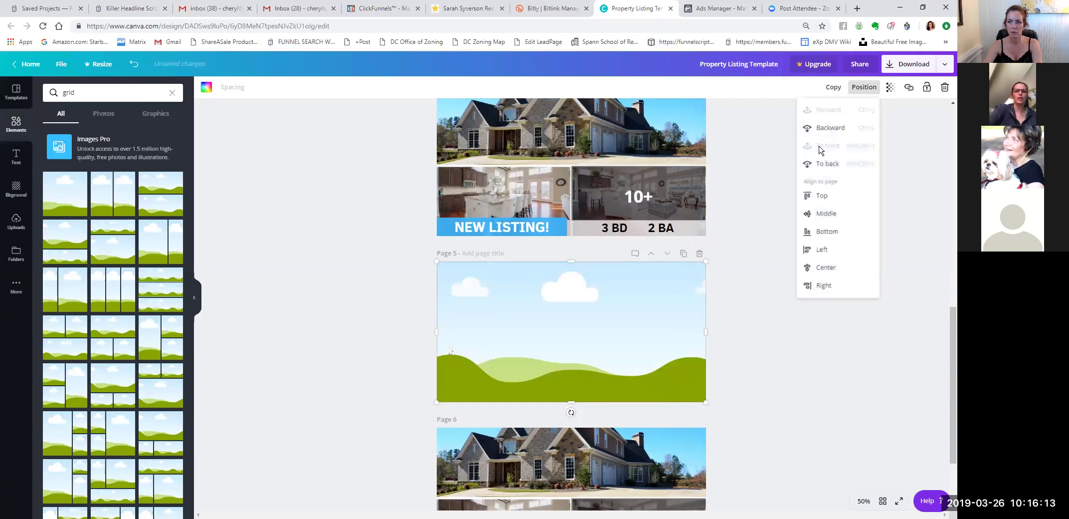
{"action": "left_click", "coordinate": [831, 128]}
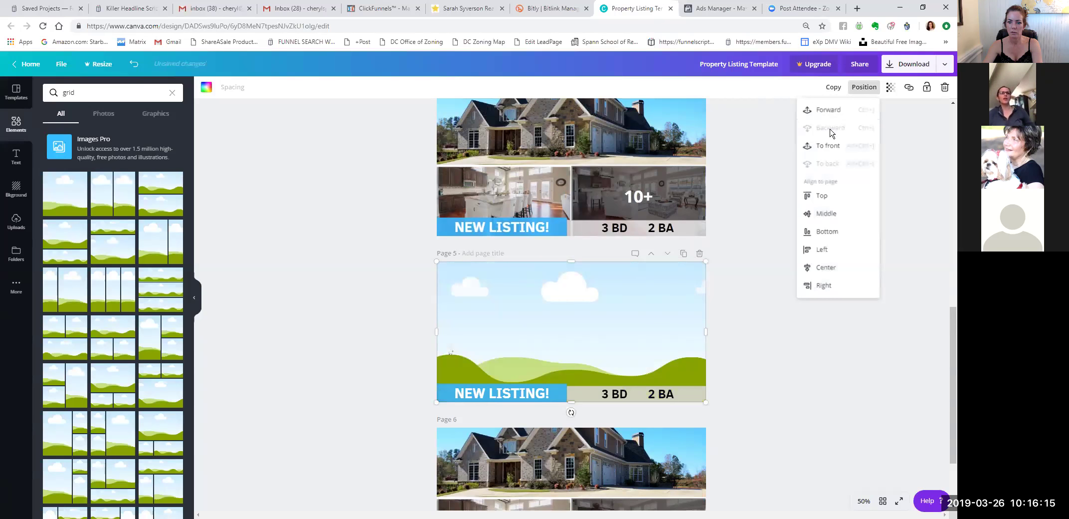
{"action": "left_click", "coordinate": [761, 282]}
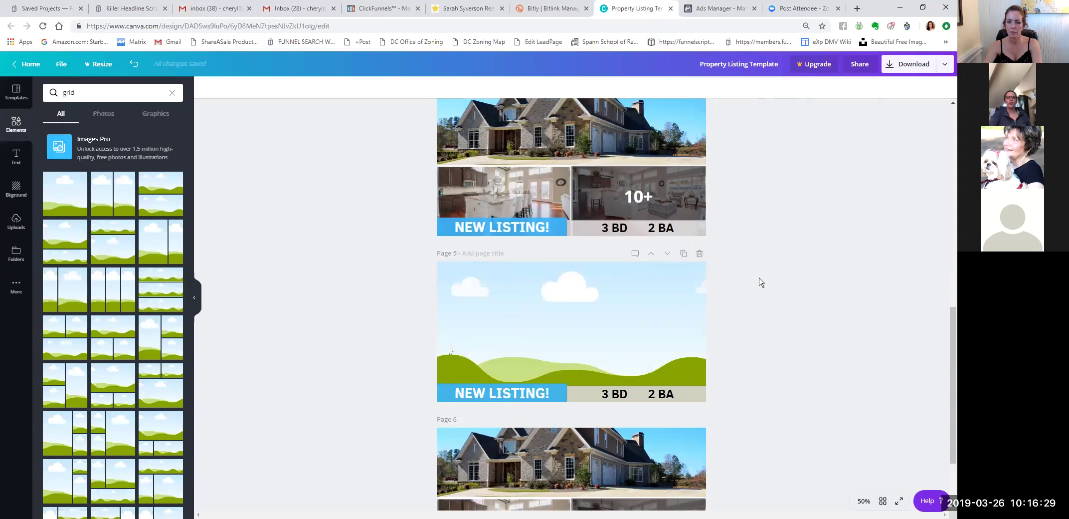
Open the Share options for the listing design.
{"action": "scroll", "coordinate": [760, 282], "scroll_direction": "down", "scroll_amount": 1}
{"action": "scroll", "coordinate": [761, 281], "scroll_direction": "down", "scroll_amount": 2}
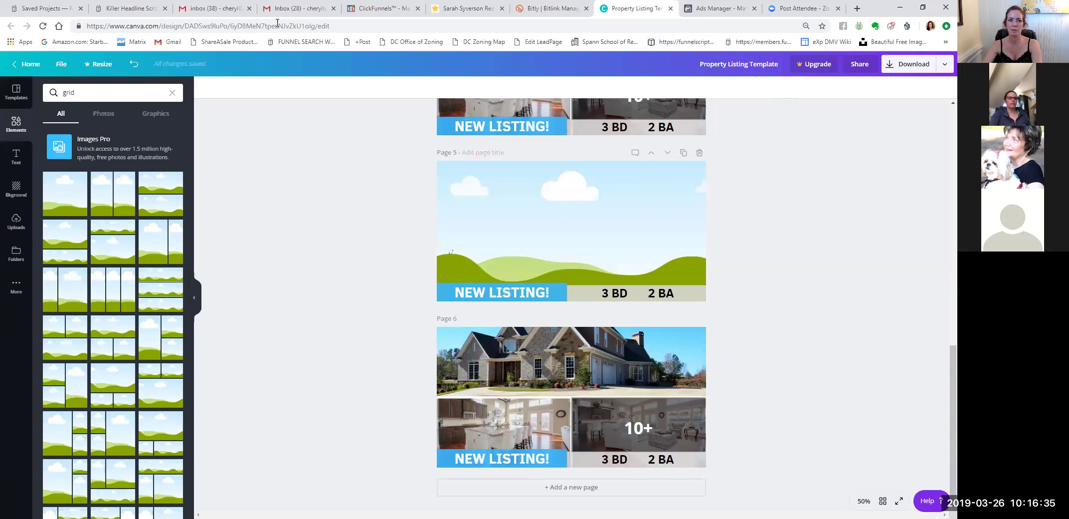
{"action": "left_click_drag", "start_coordinate": [264, 26], "coordinate": [317, 27]}
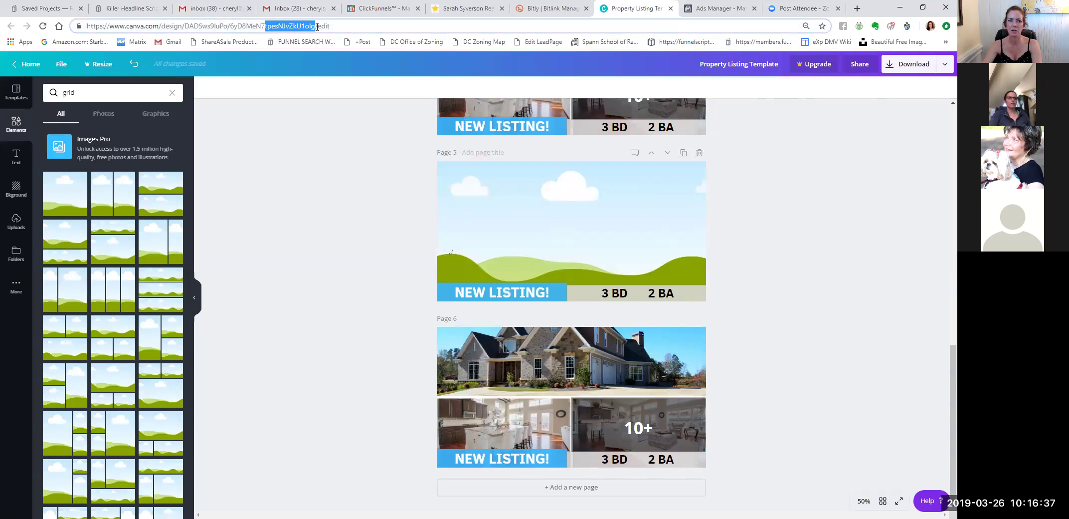
{"action": "left_click", "coordinate": [313, 166]}
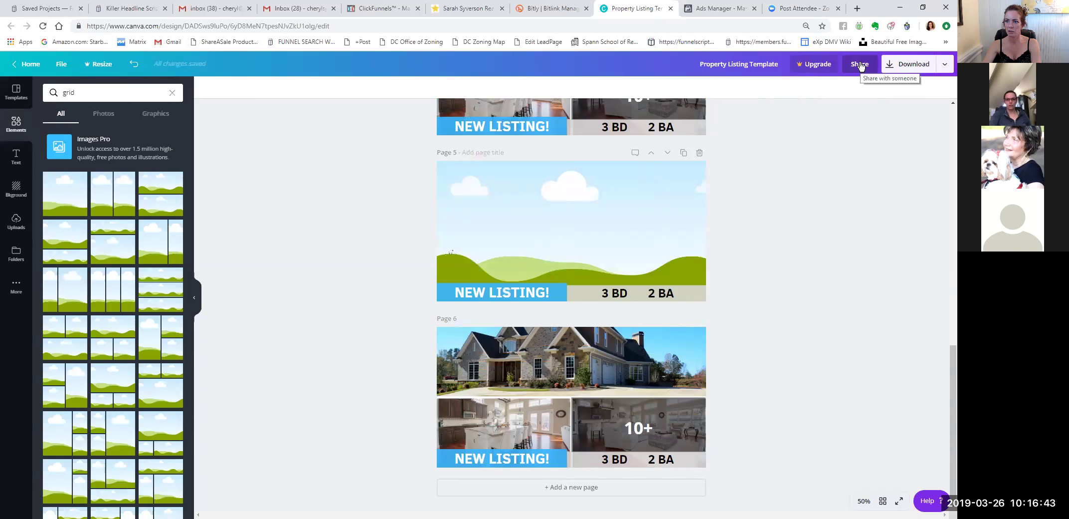
{"action": "left_click", "coordinate": [860, 65]}
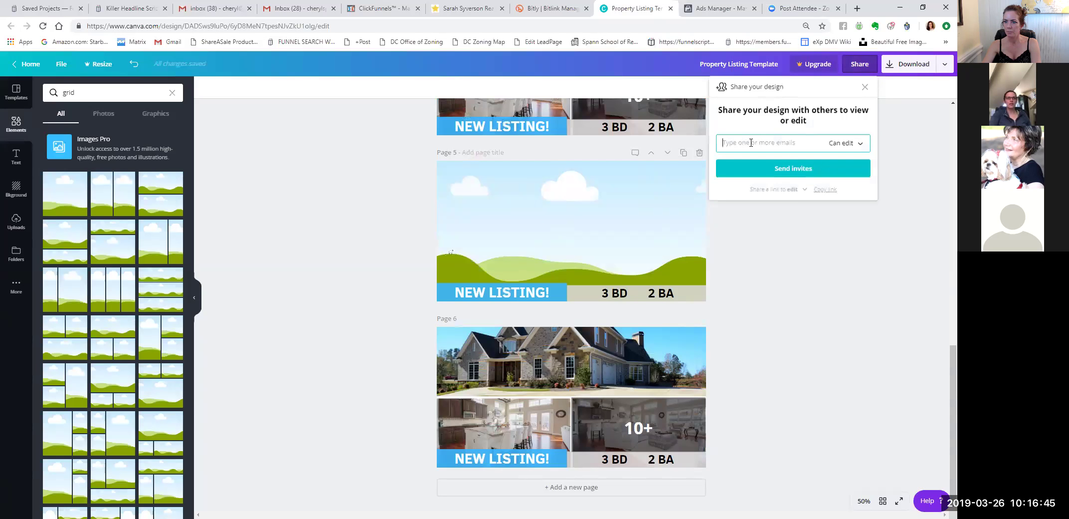
Invite the first collaborator by e-mail with edit access and dismiss the confirmation.
{"action": "left_click", "coordinate": [751, 143]}
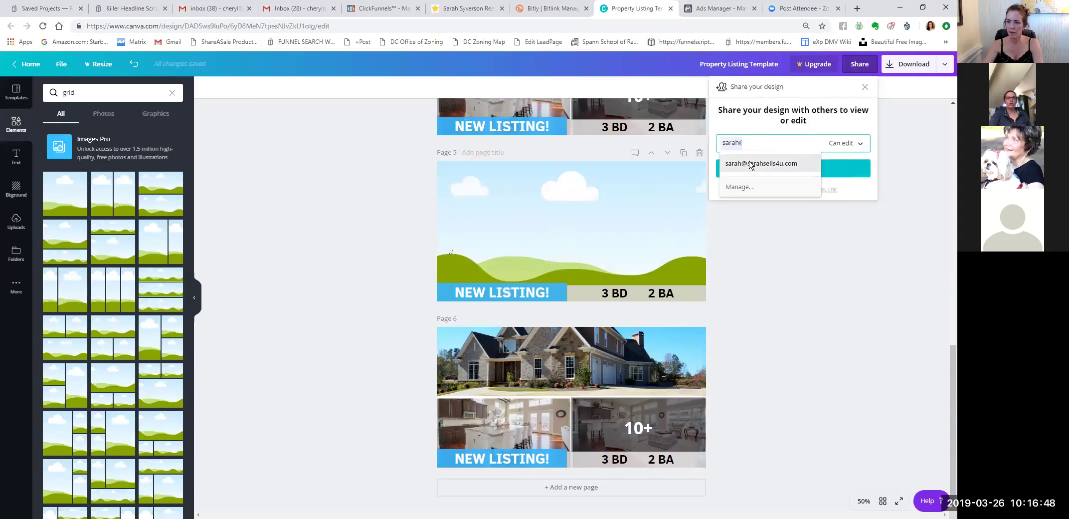
{"action": "left_click", "coordinate": [750, 164]}
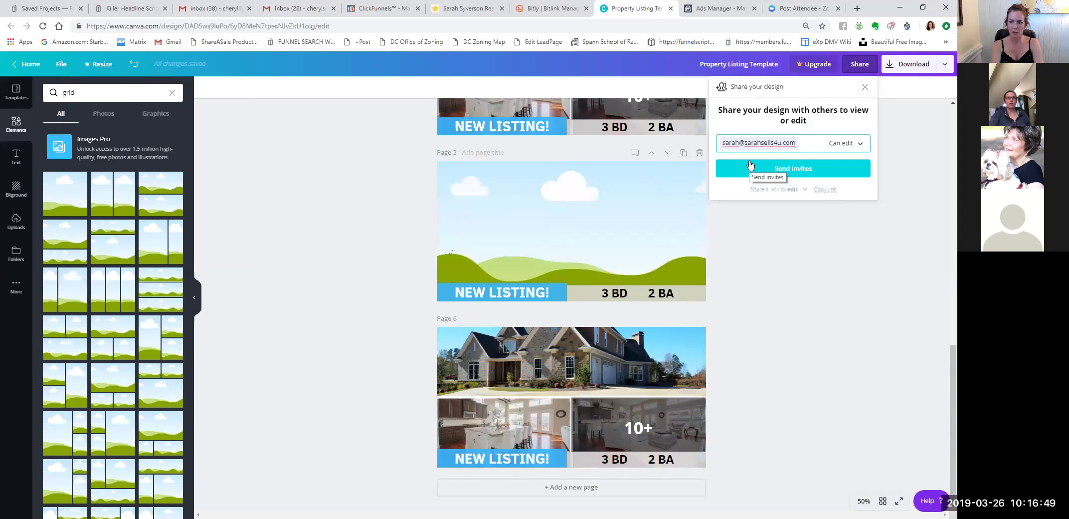
{"action": "left_click", "coordinate": [750, 166]}
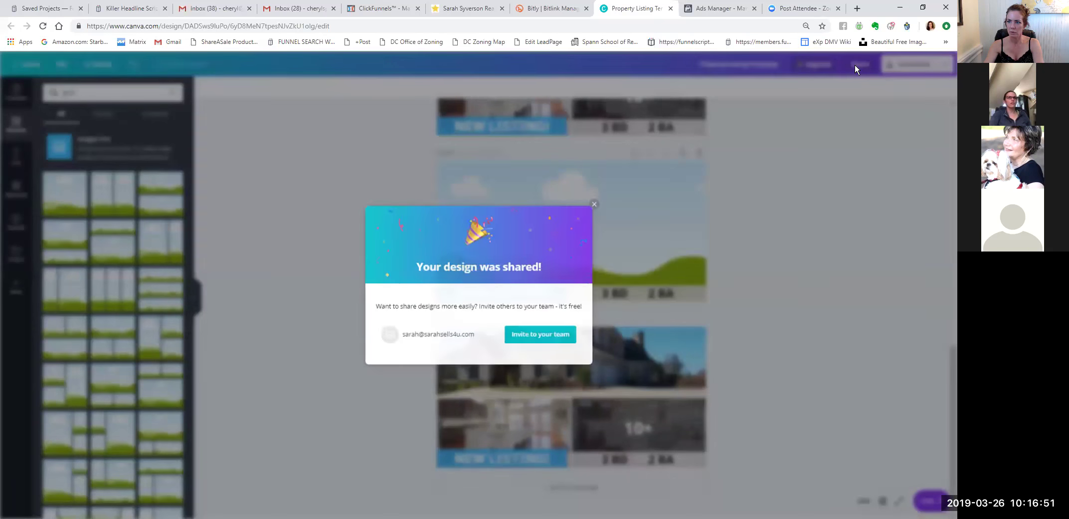
{"action": "left_click", "coordinate": [595, 203]}
Invite the second collaborator's e-mail with edit access, then close the sharing panel.
{"action": "left_click", "coordinate": [774, 144]}
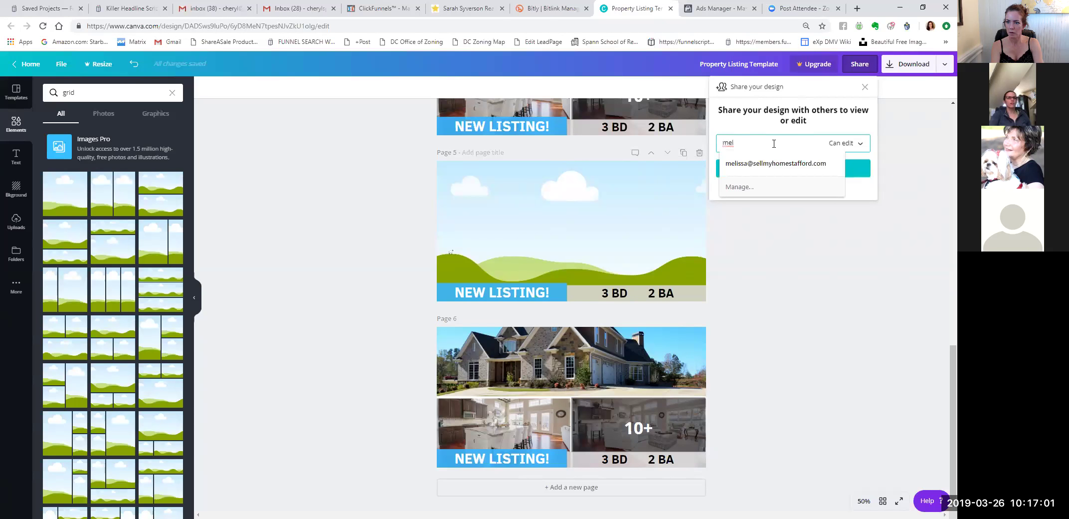
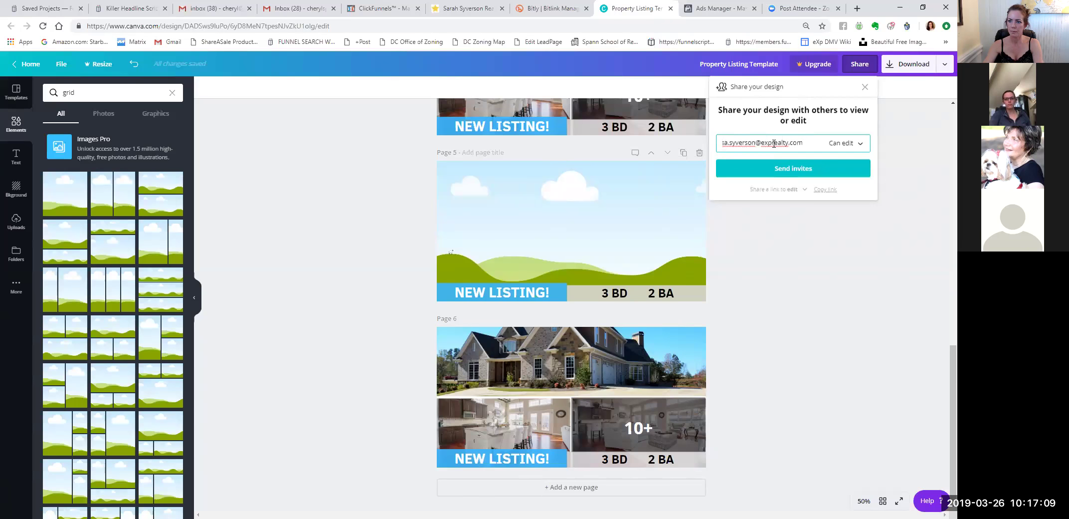
{"action": "left_click", "coordinate": [790, 170]}
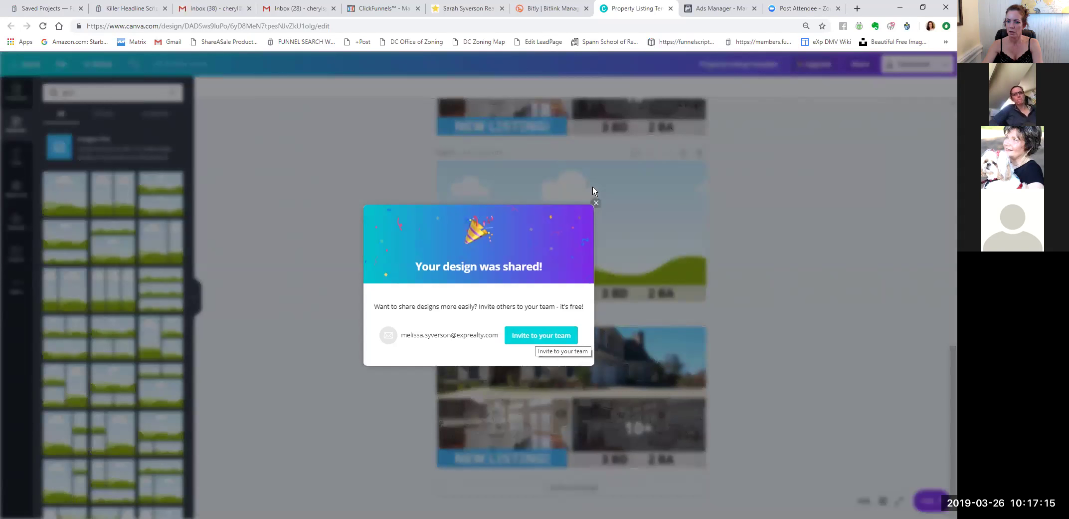
{"action": "left_click", "coordinate": [719, 200]}
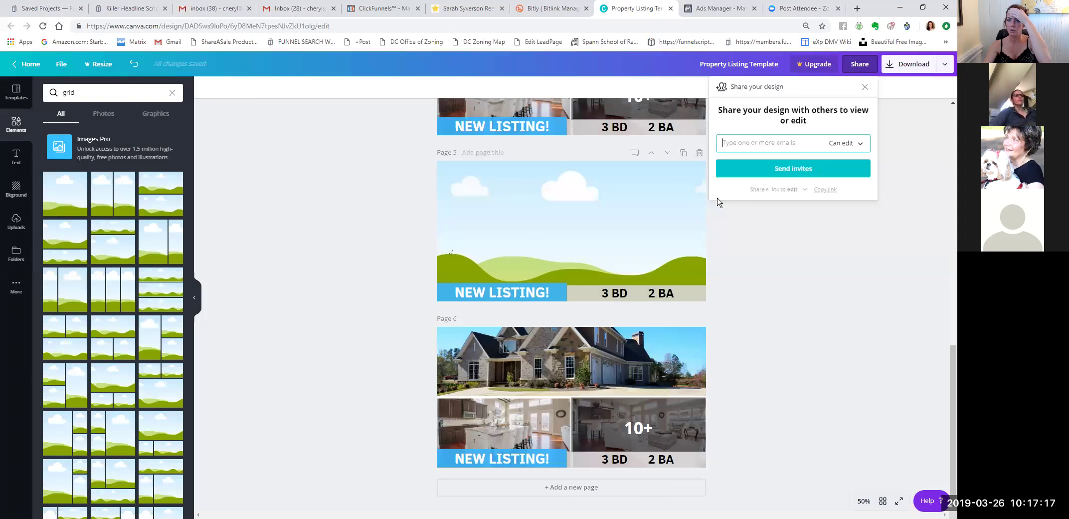
{"action": "left_click", "coordinate": [299, 25]}
{"action": "left_click", "coordinate": [282, 26]}
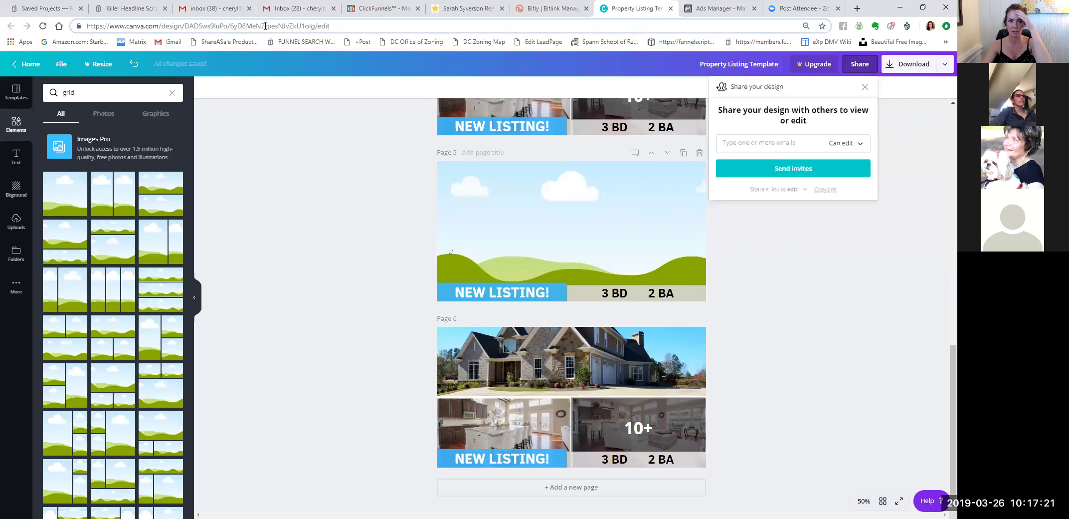
{"action": "left_click", "coordinate": [345, 171]}
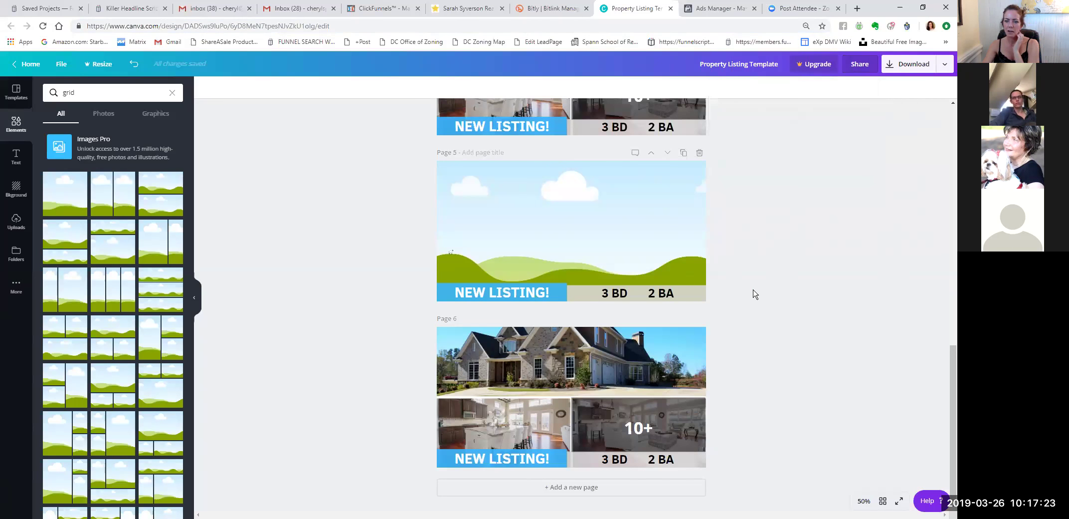
Duplicate the blank Page 5 listing layout and delete the trailing house page.
{"action": "scroll", "coordinate": [757, 262], "scroll_direction": "up", "scroll_amount": 3}
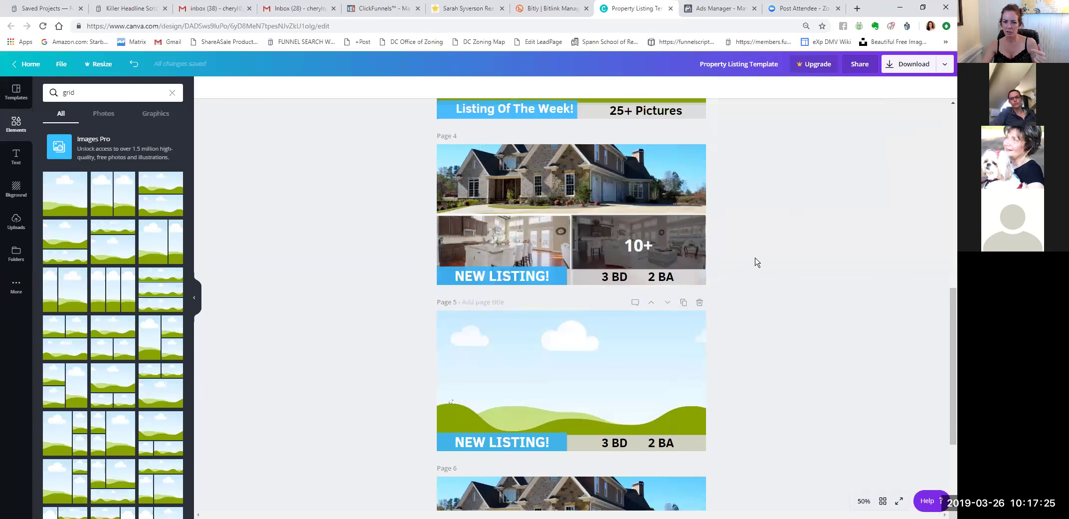
{"action": "scroll", "coordinate": [767, 261], "scroll_direction": "down", "scroll_amount": 3}
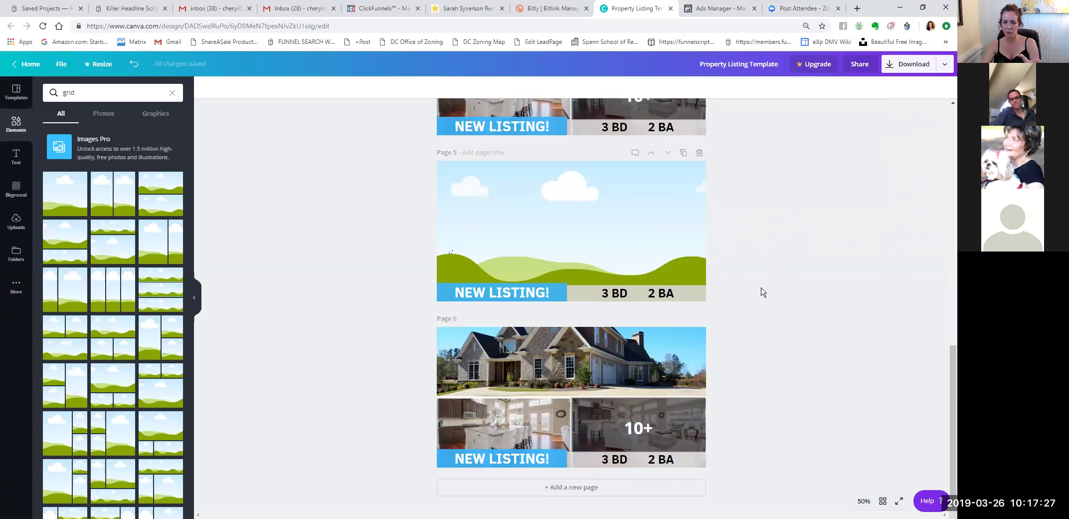
{"action": "left_click_drag", "start_coordinate": [375, 362], "coordinate": [743, 400]}
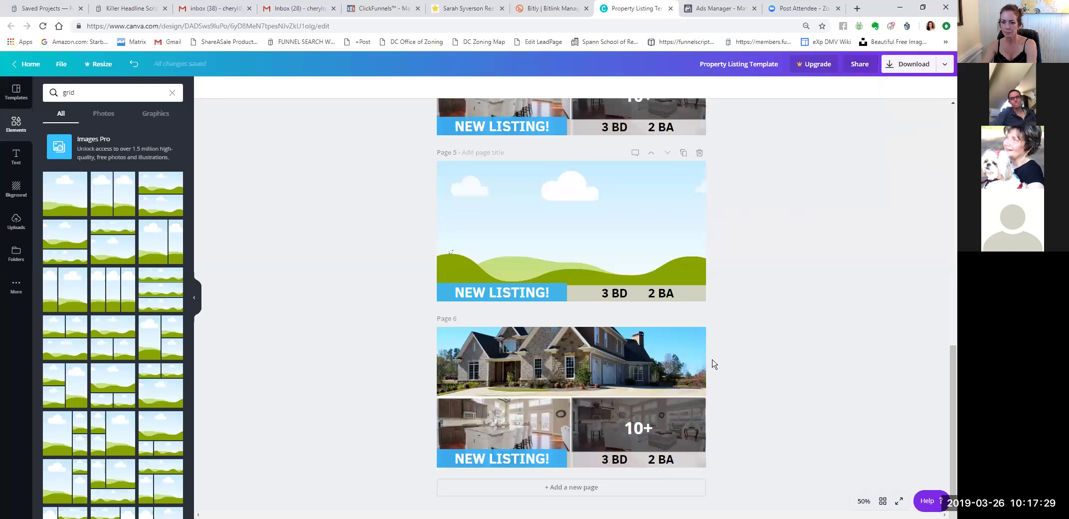
{"action": "left_click", "coordinate": [683, 153]}
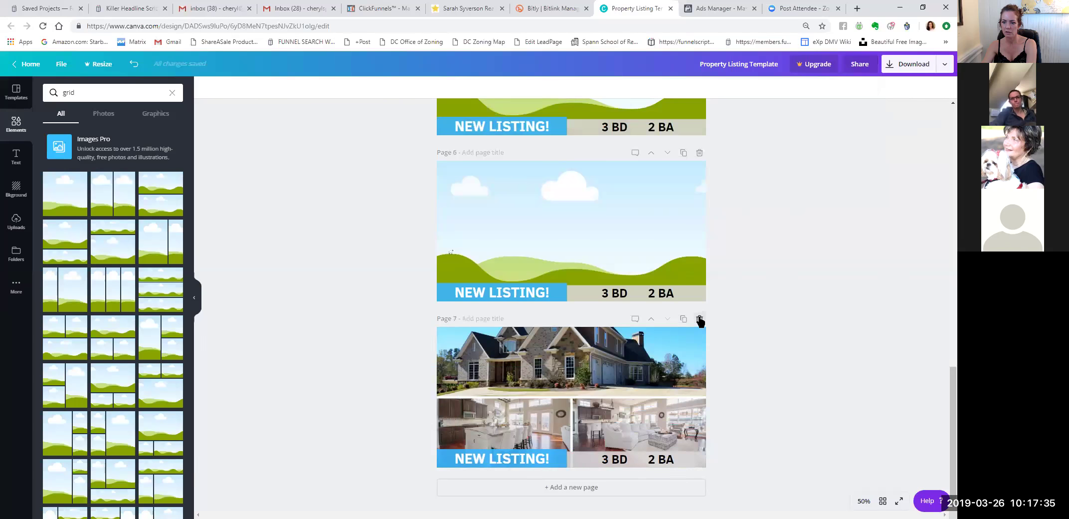
{"action": "left_click", "coordinate": [699, 318]}
{"action": "scroll", "coordinate": [743, 267], "scroll_direction": "up", "scroll_amount": 2}
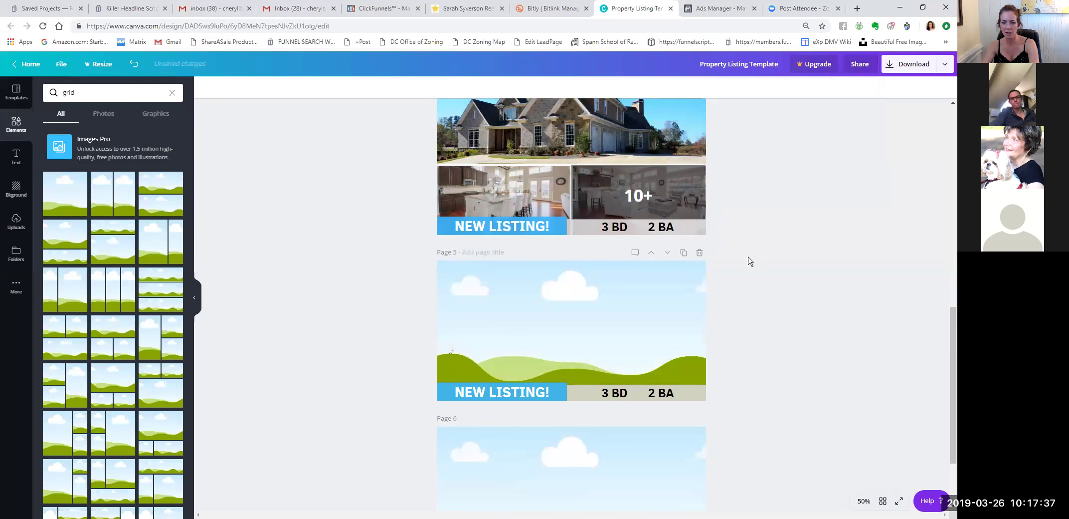
{"action": "scroll", "coordinate": [757, 364], "scroll_direction": "down", "scroll_amount": 1}
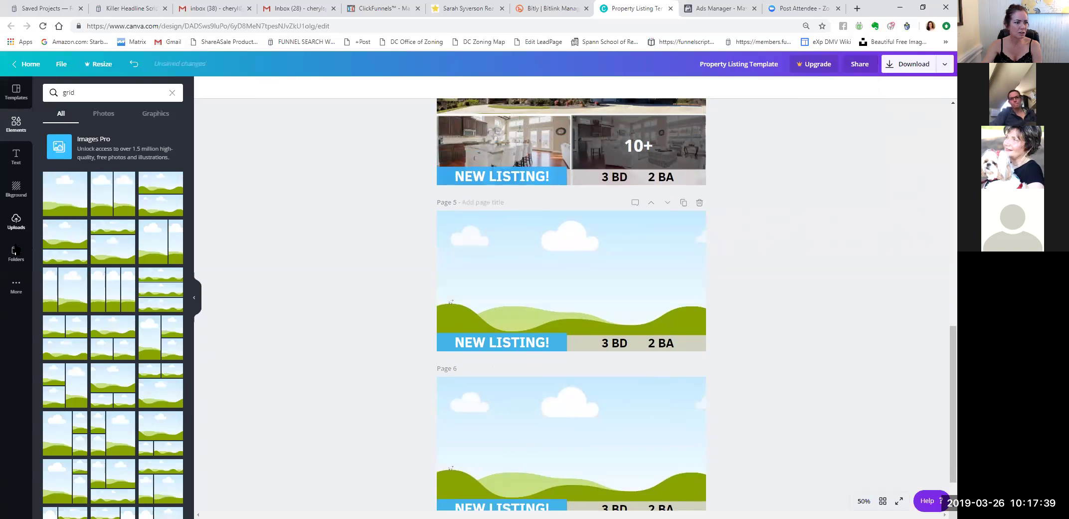
From Uploads, place the fireplace living-room photo on Page 5 and scroll through the pages.
{"action": "left_click", "coordinate": [15, 194]}
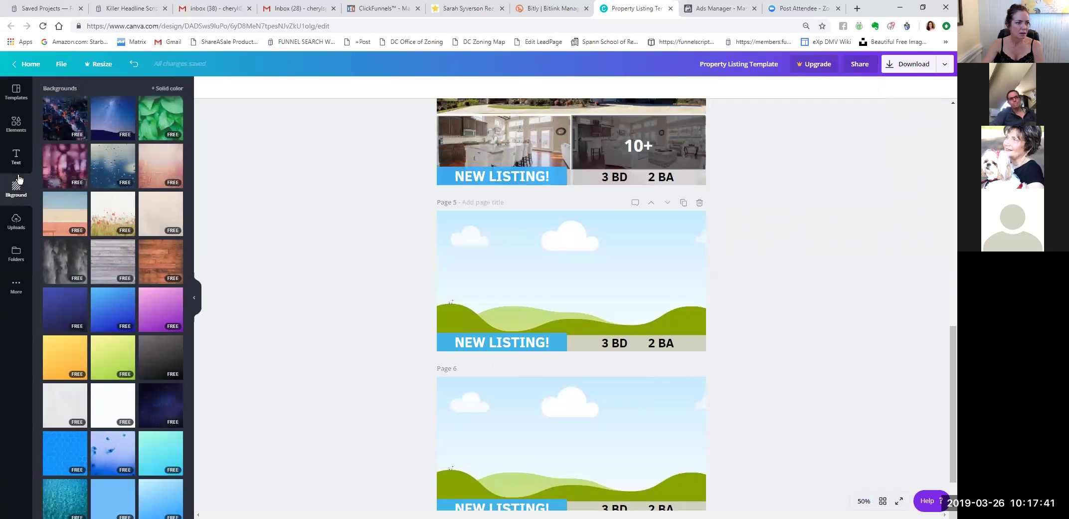
{"action": "left_click", "coordinate": [16, 222]}
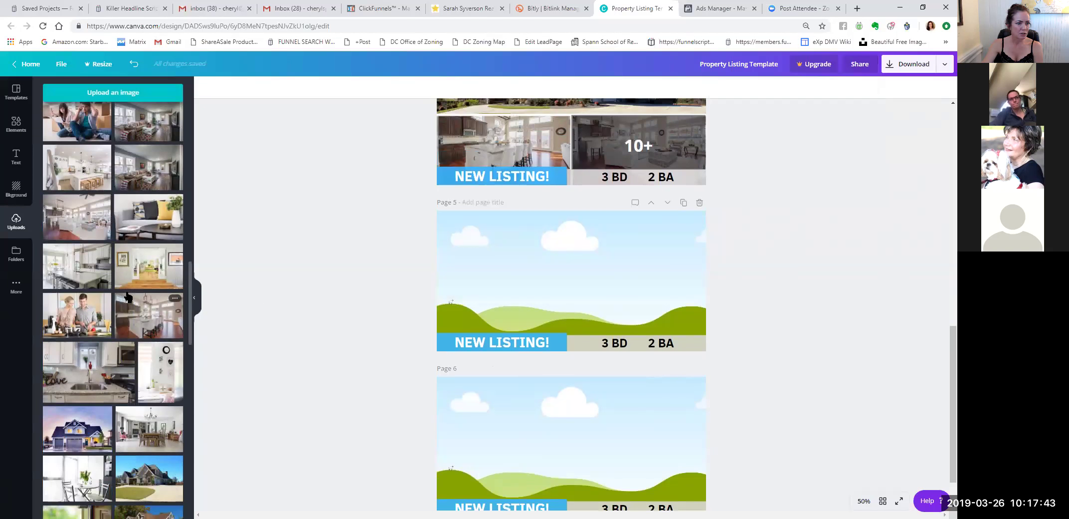
{"action": "scroll", "coordinate": [132, 239], "scroll_direction": "up", "scroll_amount": 2}
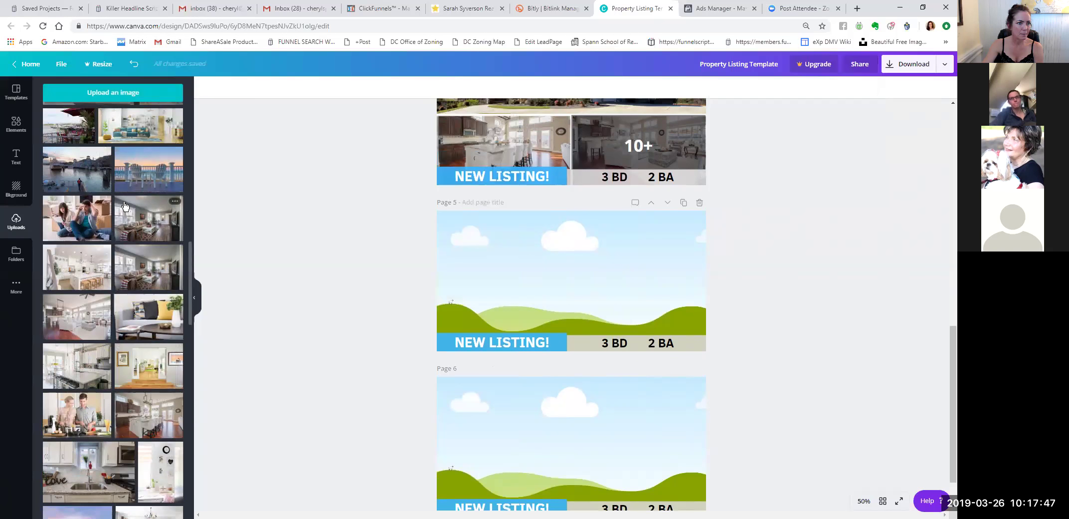
{"action": "scroll", "coordinate": [142, 191], "scroll_direction": "up", "scroll_amount": 2}
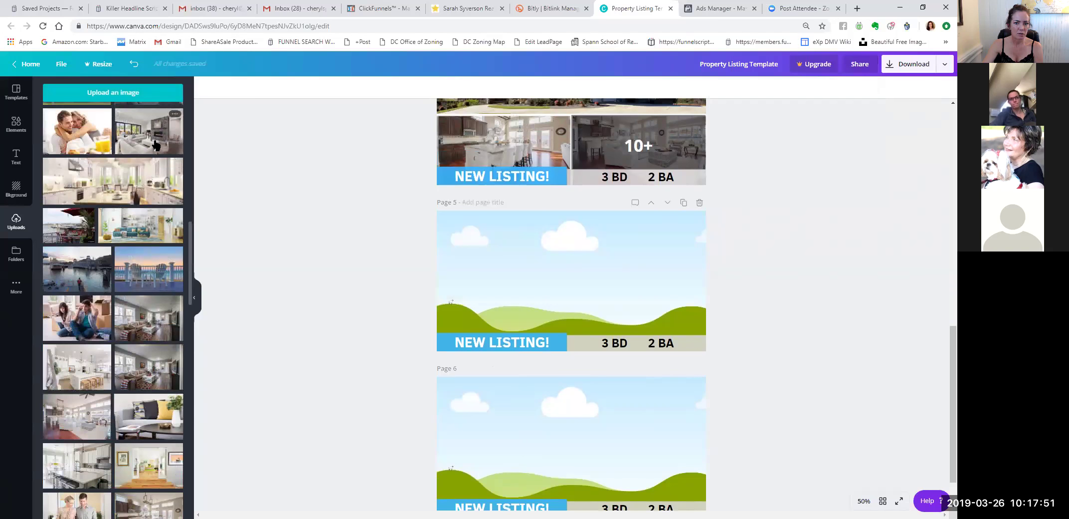
{"action": "left_click_drag", "start_coordinate": [285, 200], "coordinate": [502, 262]}
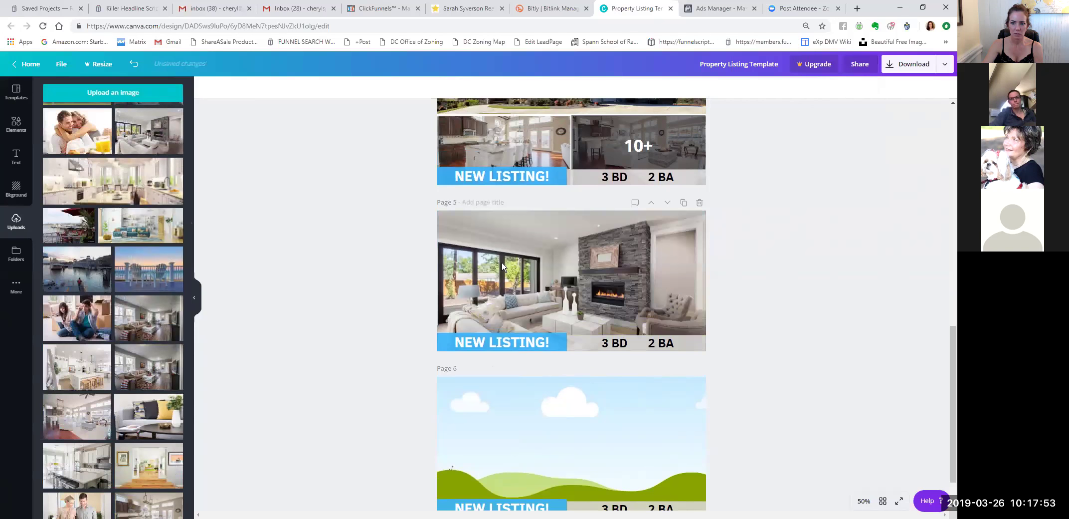
{"action": "scroll", "coordinate": [140, 209], "scroll_direction": "down", "scroll_amount": 6}
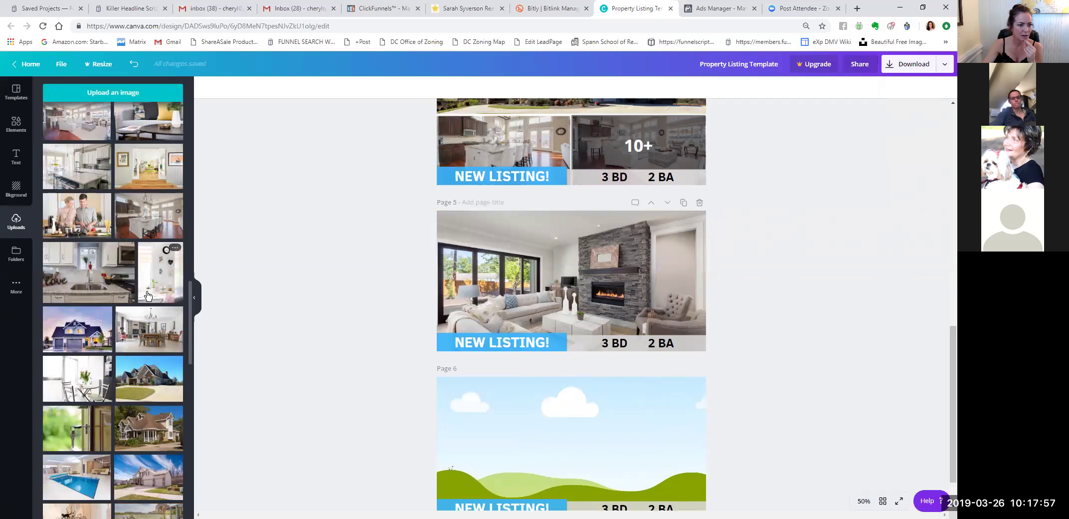
{"action": "scroll", "coordinate": [150, 319], "scroll_direction": "down", "scroll_amount": 2}
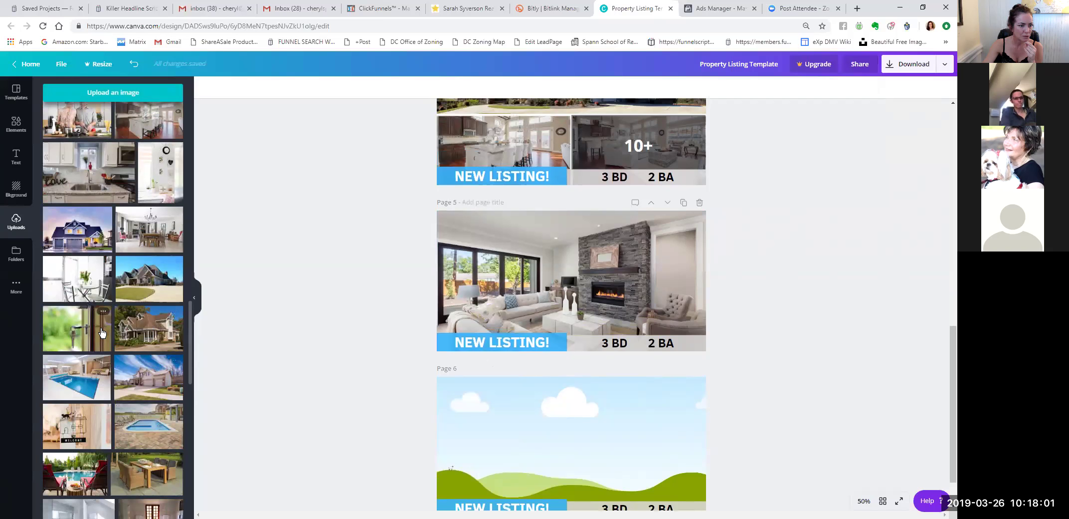
{"action": "scroll", "coordinate": [128, 339], "scroll_direction": "down", "scroll_amount": 1}
{"action": "scroll", "coordinate": [130, 339], "scroll_direction": "down", "scroll_amount": 2}
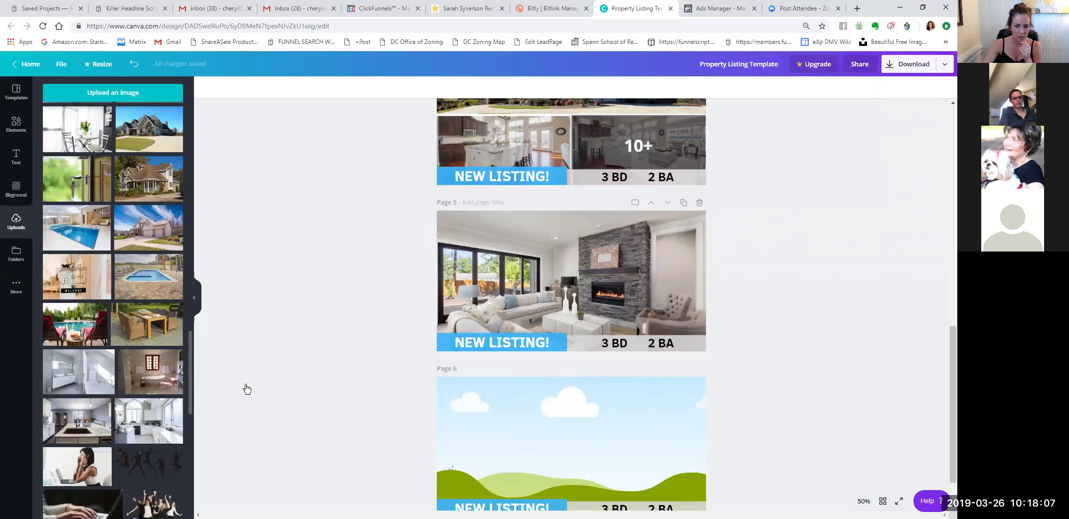
{"action": "scroll", "coordinate": [763, 331], "scroll_direction": "up", "scroll_amount": 2}
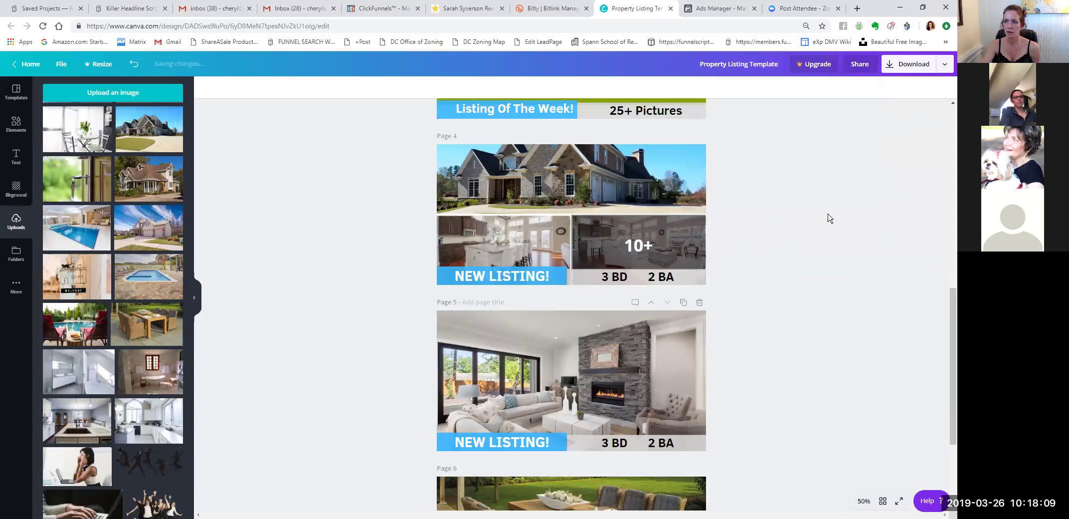
Download Pages 4, 5 and 6 of the listing design as PNG.
{"action": "left_click", "coordinate": [908, 64]}
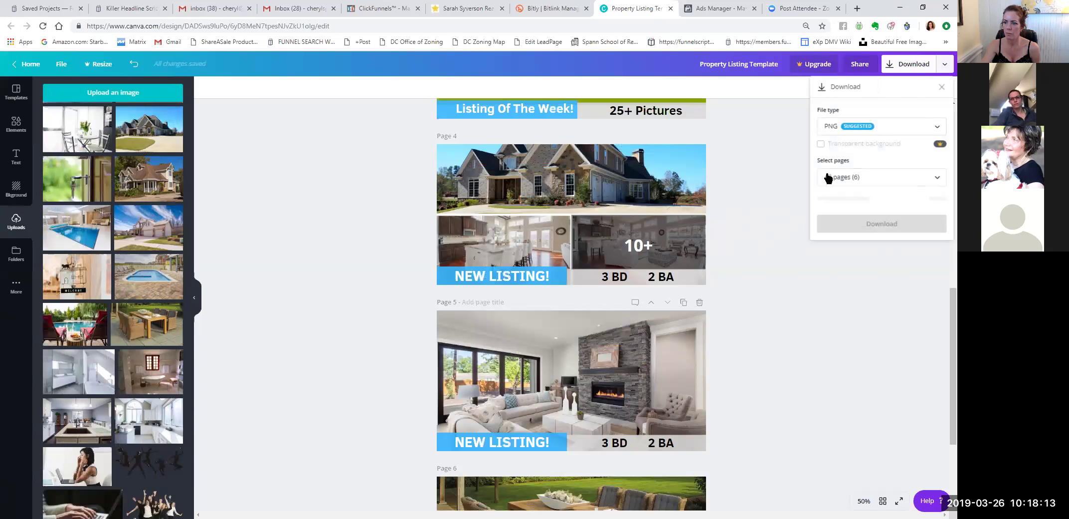
{"action": "left_click", "coordinate": [828, 178]}
{"action": "scroll", "coordinate": [887, 257], "scroll_direction": "down", "scroll_amount": 3}
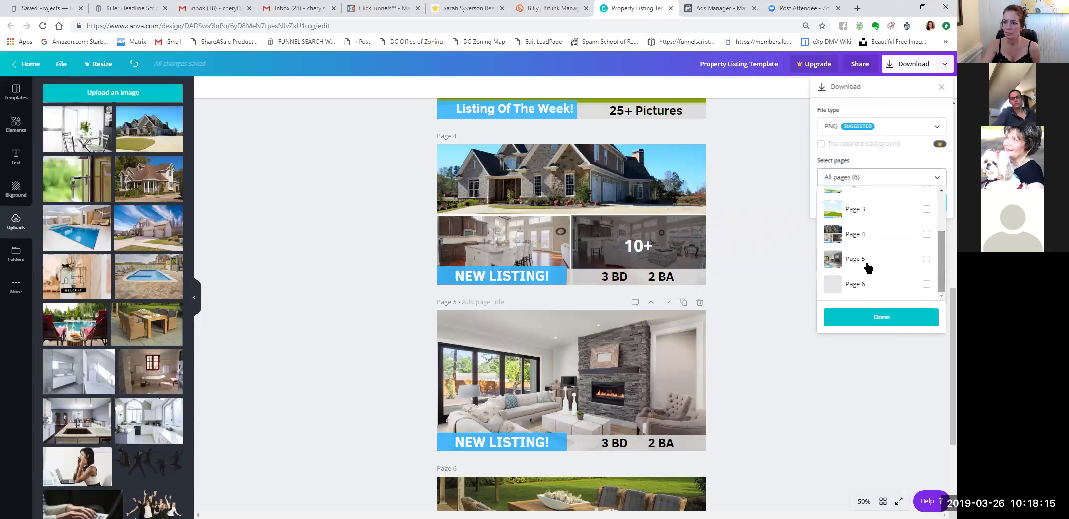
{"action": "left_click", "coordinate": [841, 235]}
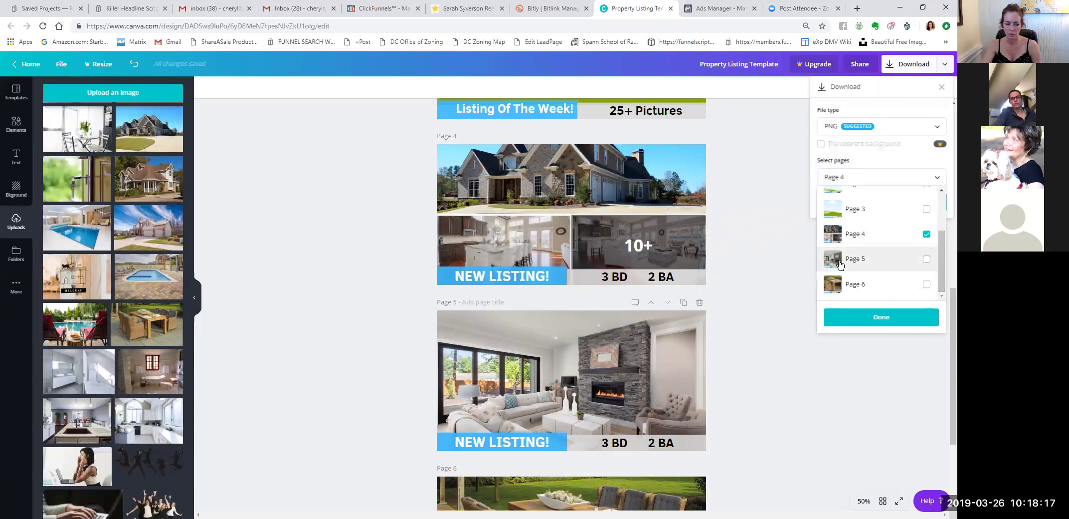
{"action": "left_click", "coordinate": [841, 264]}
{"action": "left_click", "coordinate": [839, 293]}
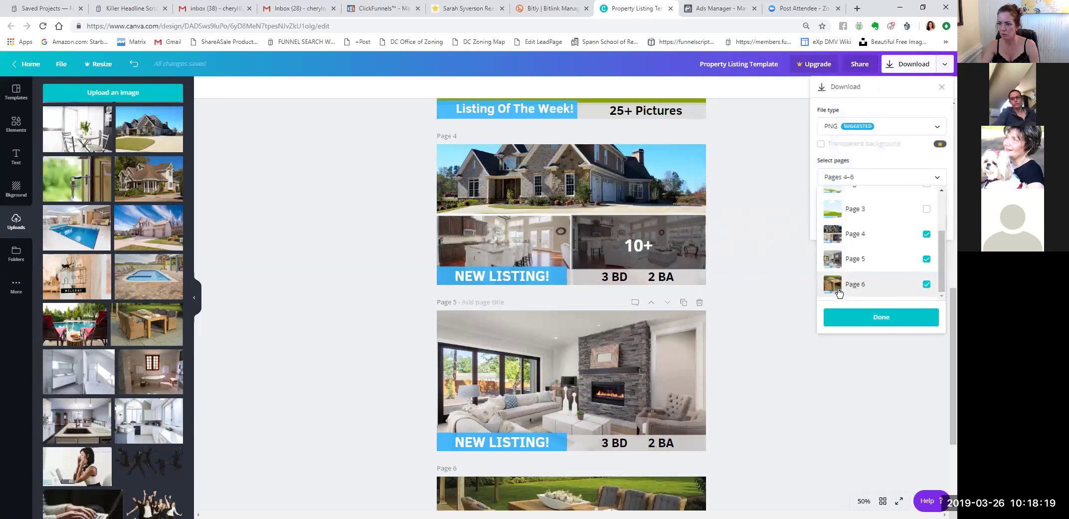
{"action": "left_click", "coordinate": [864, 321]}
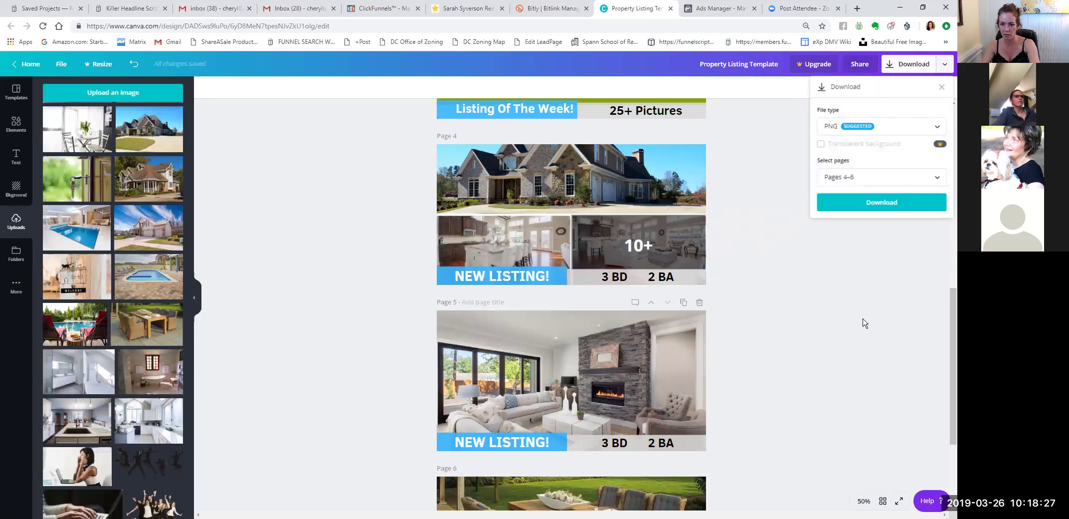
{"action": "left_click", "coordinate": [873, 202]}
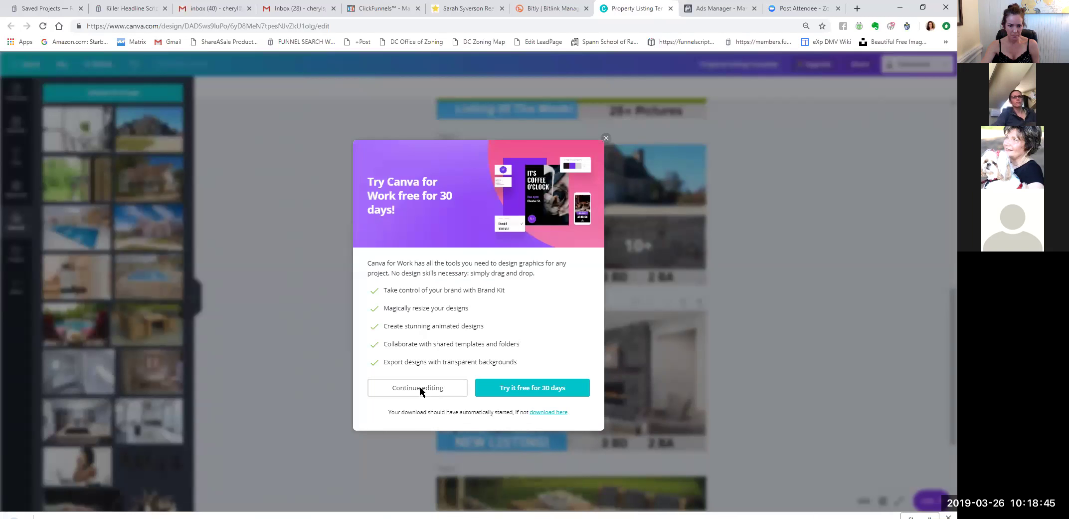
Dismiss the upgrade offer and show the downloaded Property Listing zip in its folder.
{"action": "left_click", "coordinate": [423, 380]}
{"action": "left_click", "coordinate": [102, 506]}
{"action": "left_click", "coordinate": [143, 472]}
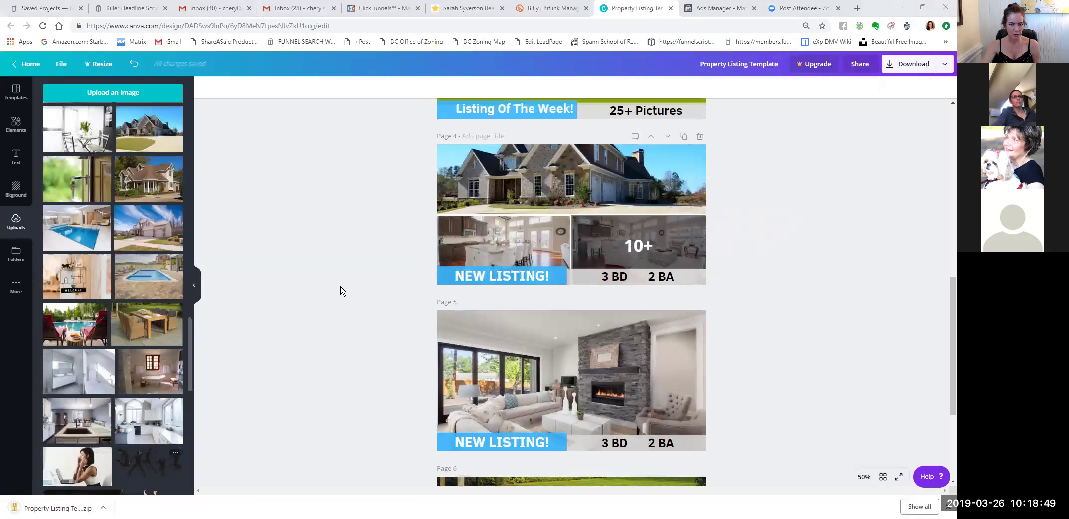
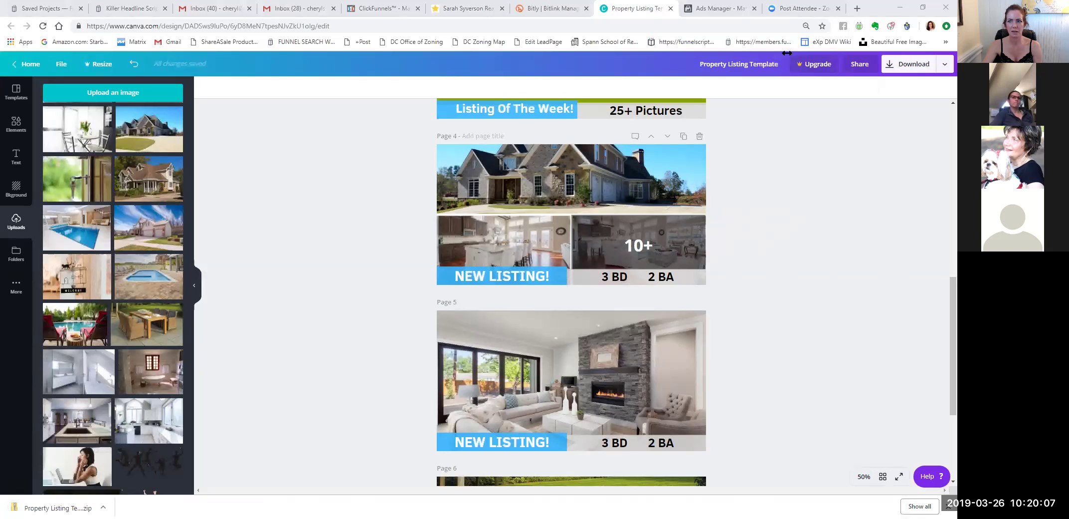
Switch from Canva to the Ads Manager tab with the 'New Buyer Leads active adult' campaign.
{"action": "left_click", "coordinate": [729, 19]}
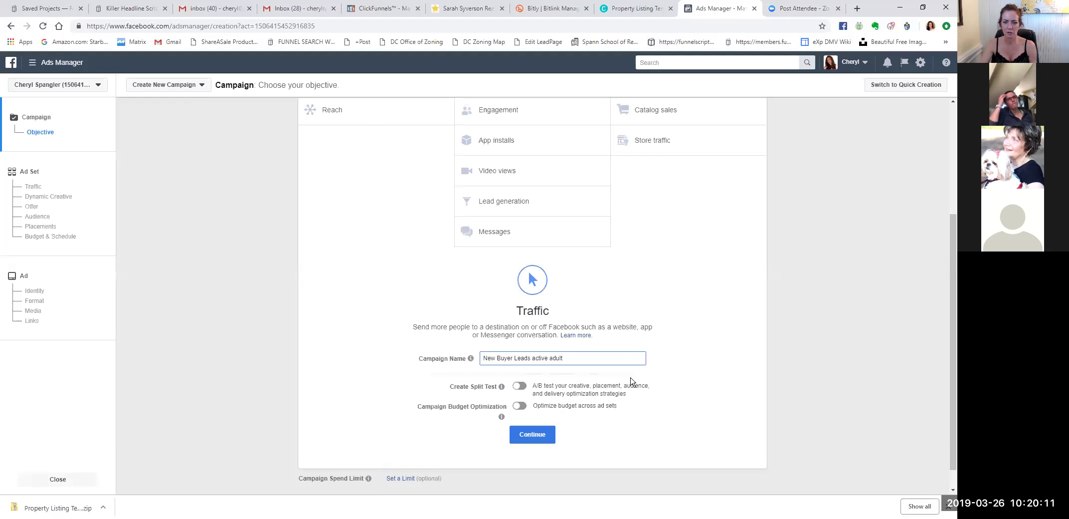
Confirm the Traffic objective for 'New Buyer Leads active adult' and continue to the ad set.
{"action": "scroll", "coordinate": [663, 355], "scroll_direction": "down", "scroll_amount": 1}
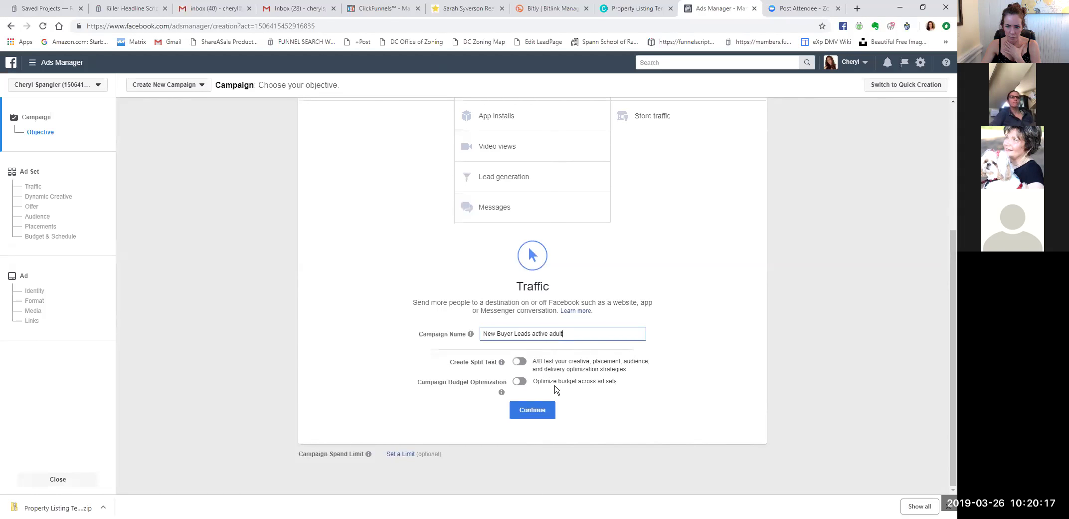
{"action": "left_click", "coordinate": [537, 417]}
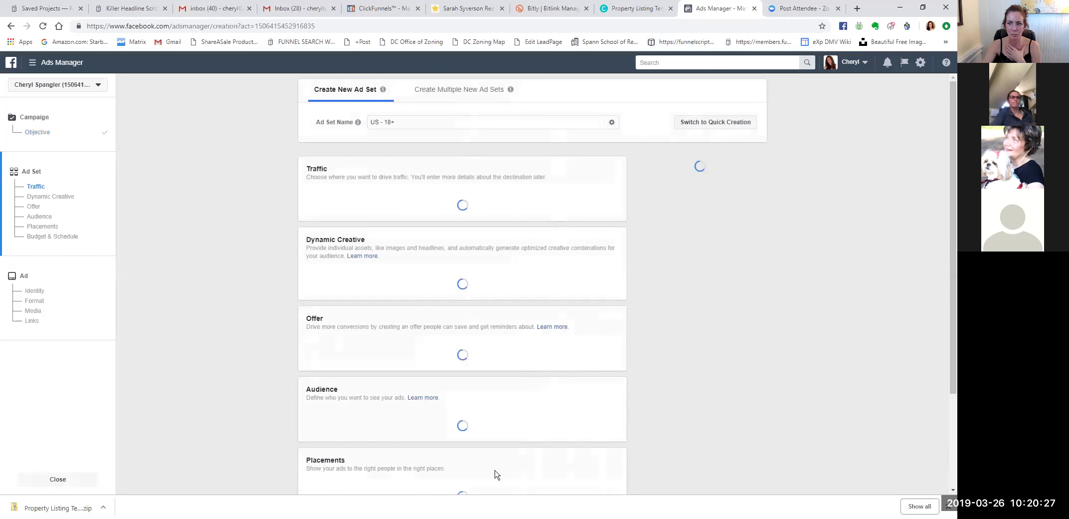
Replace the default 'US - 18+' ad set name with 'buyers active adult'.
{"action": "left_click", "coordinate": [372, 116]}
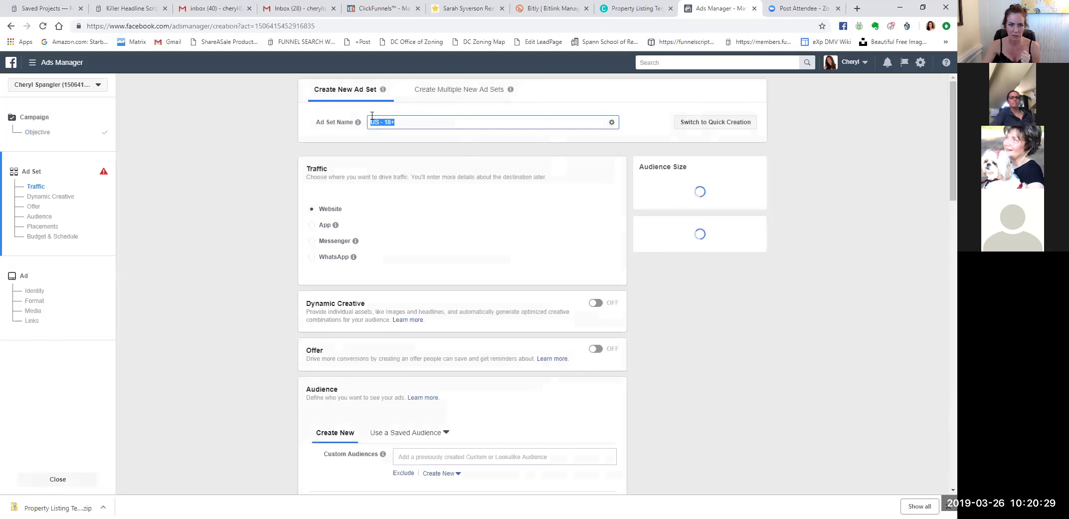
{"action": "type", "text": "buyer"}
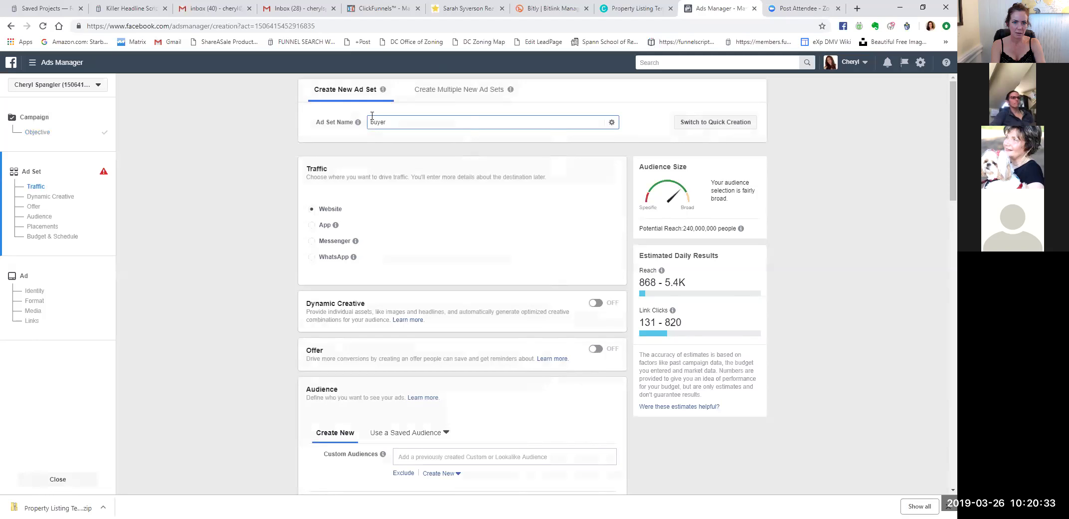
{"action": "key", "text": "BackSpace"}
{"action": "key", "text": "BackSpace"}
{"action": "key", "text": "BackSpace"}
{"action": "key", "text": "BackSpace"}
{"action": "type", "text": "new b"}
{"action": "key", "text": "BackSpace"}
{"action": "key", "text": "BackSpace"}
{"action": "type", "text": "buyer audienc"}
{"action": "key", "text": "BackSpace"}
{"action": "key", "text": "BackSpace"}
{"action": "key", "text": "BackSpace"}
{"action": "key", "text": "BackSpace"}
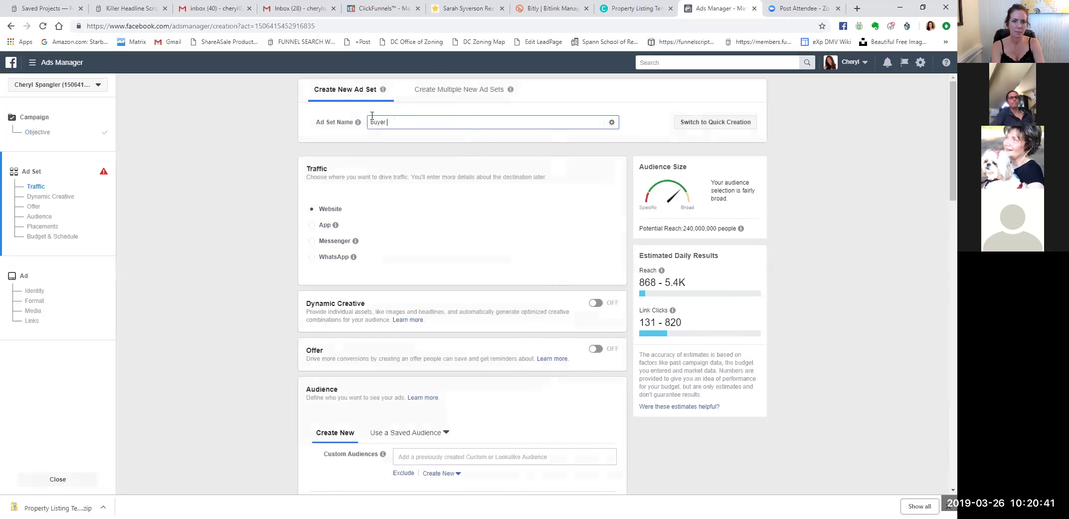
{"action": "type", "text": "s active adult"}
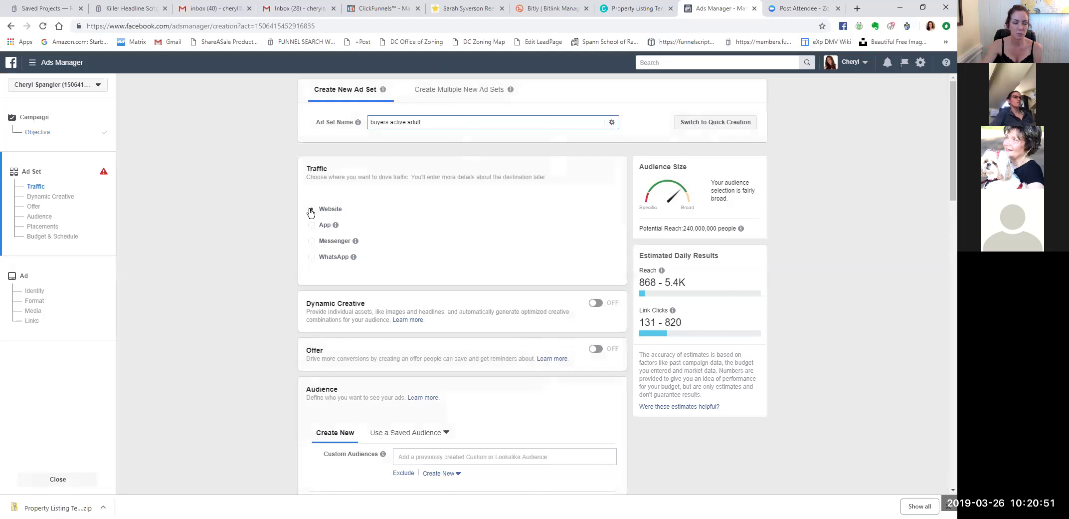
{"action": "scroll", "coordinate": [518, 211], "scroll_direction": "down", "scroll_amount": 1}
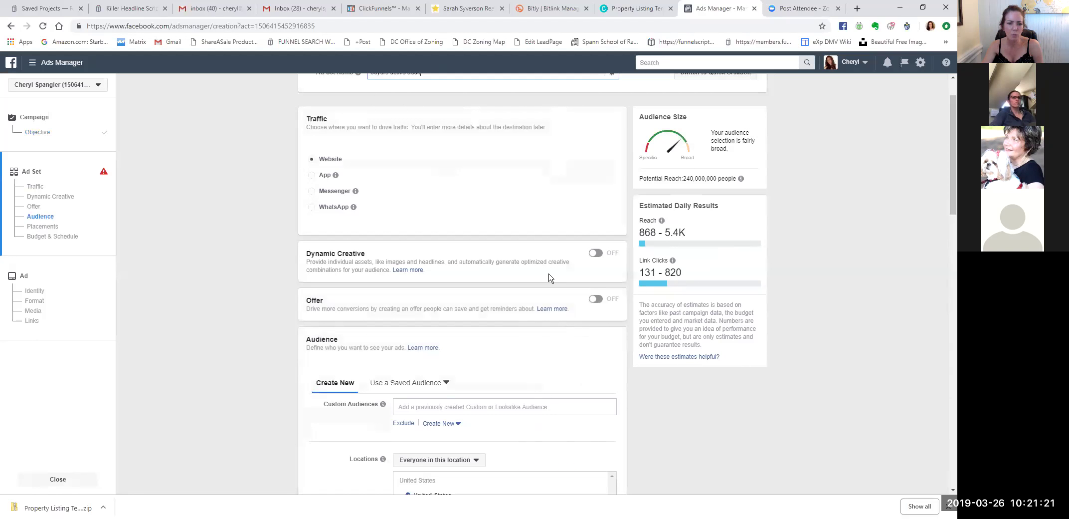
Scroll to Audience locations and keep 'Everyone in this location' selected.
{"action": "scroll", "coordinate": [515, 323], "scroll_direction": "down", "scroll_amount": 1}
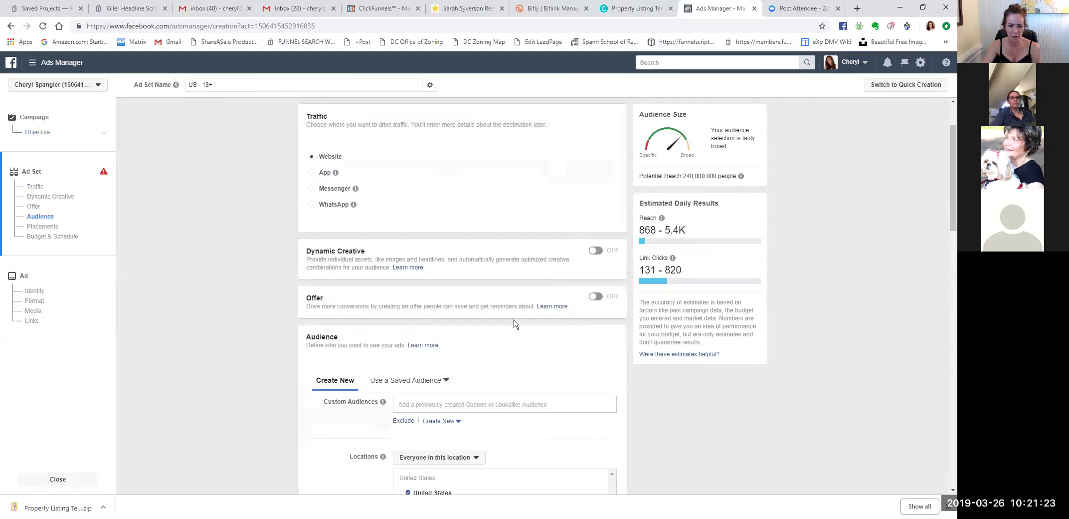
{"action": "scroll", "coordinate": [526, 344], "scroll_direction": "down", "scroll_amount": 3}
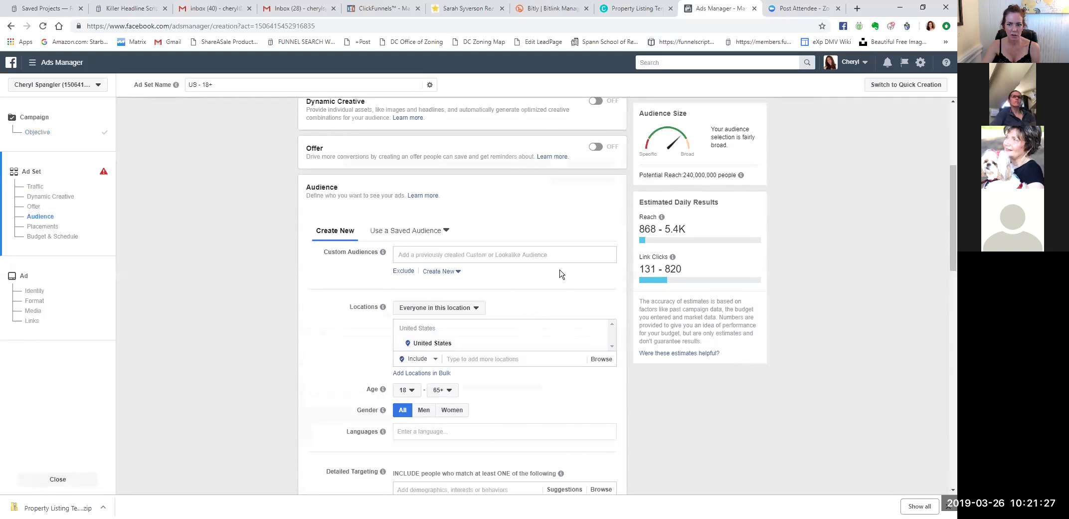
{"action": "scroll", "coordinate": [560, 251], "scroll_direction": "up", "scroll_amount": 4}
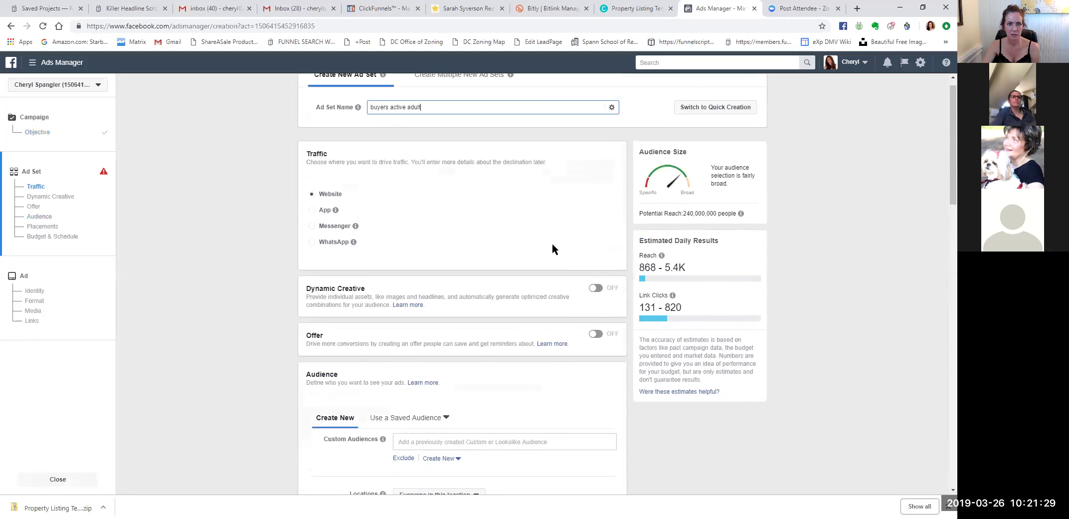
{"action": "scroll", "coordinate": [534, 231], "scroll_direction": "down", "scroll_amount": 4}
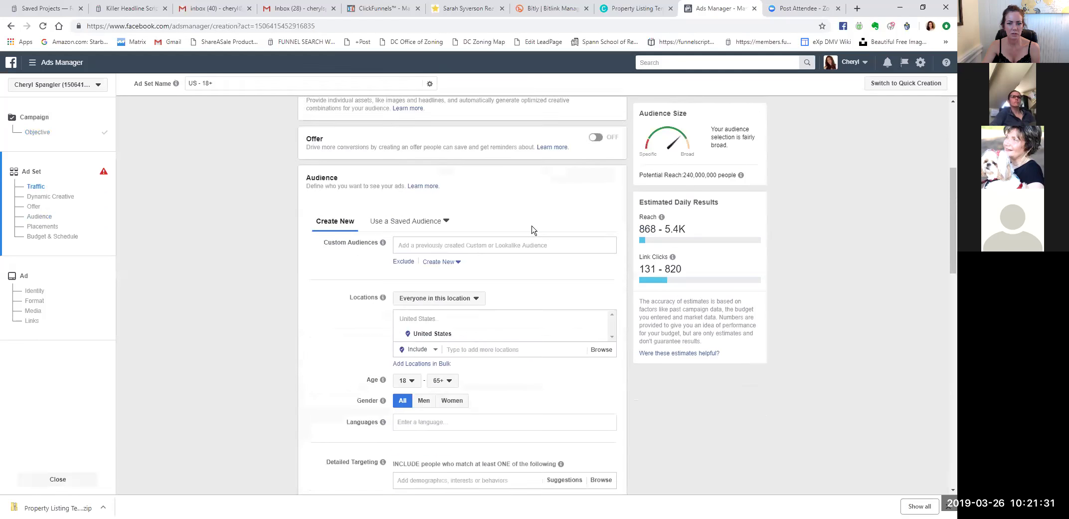
{"action": "scroll", "coordinate": [533, 229], "scroll_direction": "down", "scroll_amount": 7}
{"action": "scroll", "coordinate": [532, 230], "scroll_direction": "up", "scroll_amount": 4}
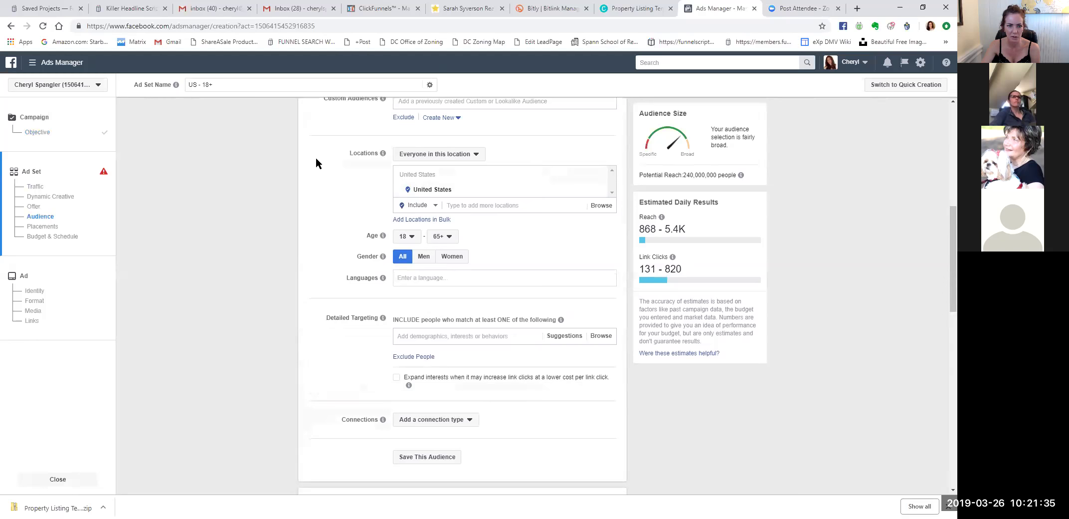
{"action": "scroll", "coordinate": [316, 162], "scroll_direction": "up", "scroll_amount": 1}
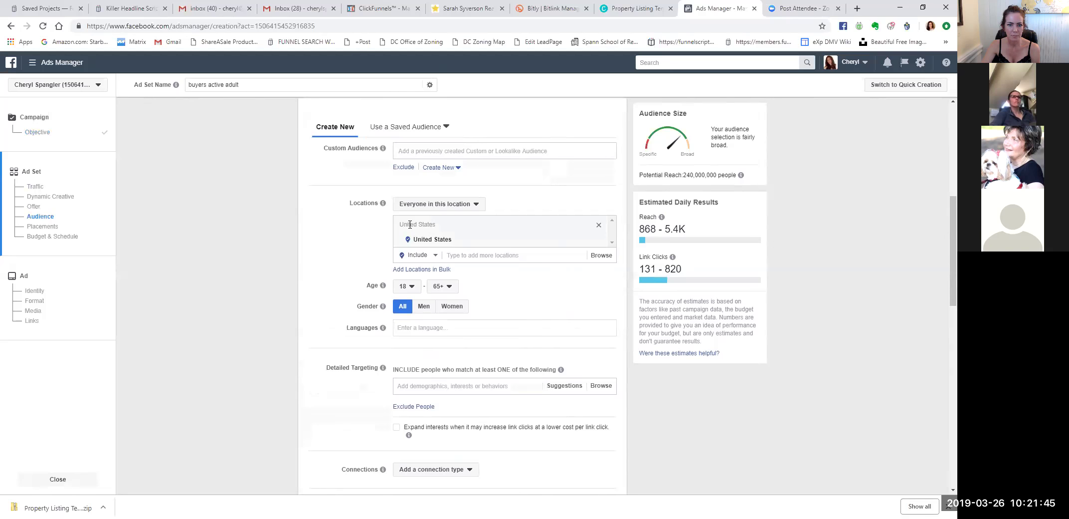
{"action": "left_click", "coordinate": [454, 206]}
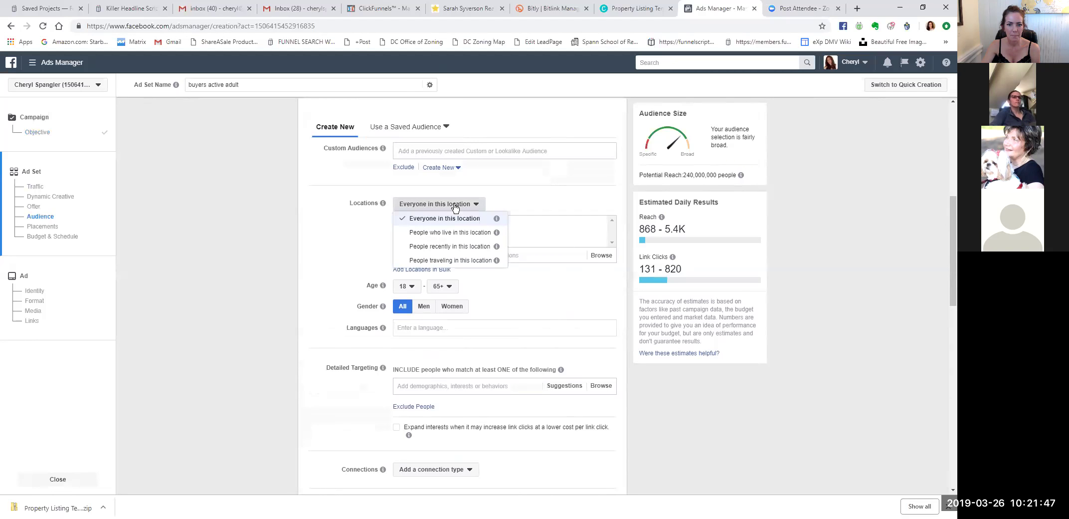
{"action": "left_click", "coordinate": [413, 219]}
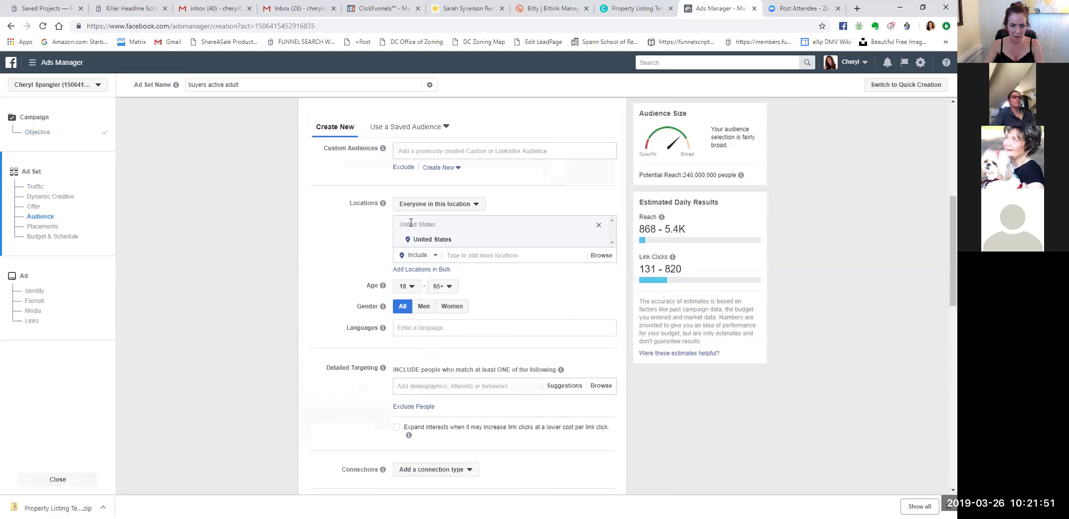
Target Stafford, Virginia instead of the United States, at the default 25-mile radius.
{"action": "left_click", "coordinate": [452, 254]}
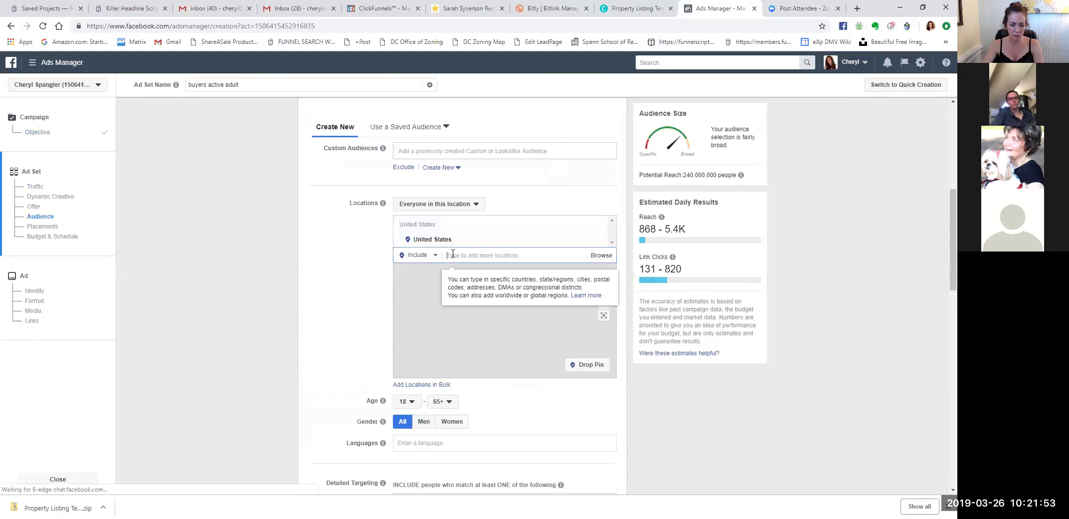
{"action": "type", "text": "stafford"}
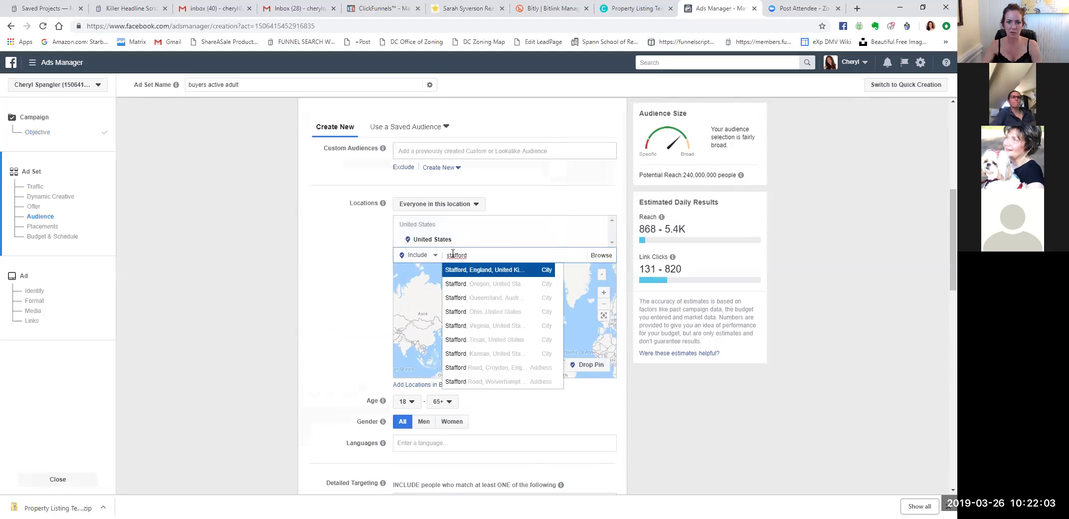
{"action": "left_click", "coordinate": [467, 325]}
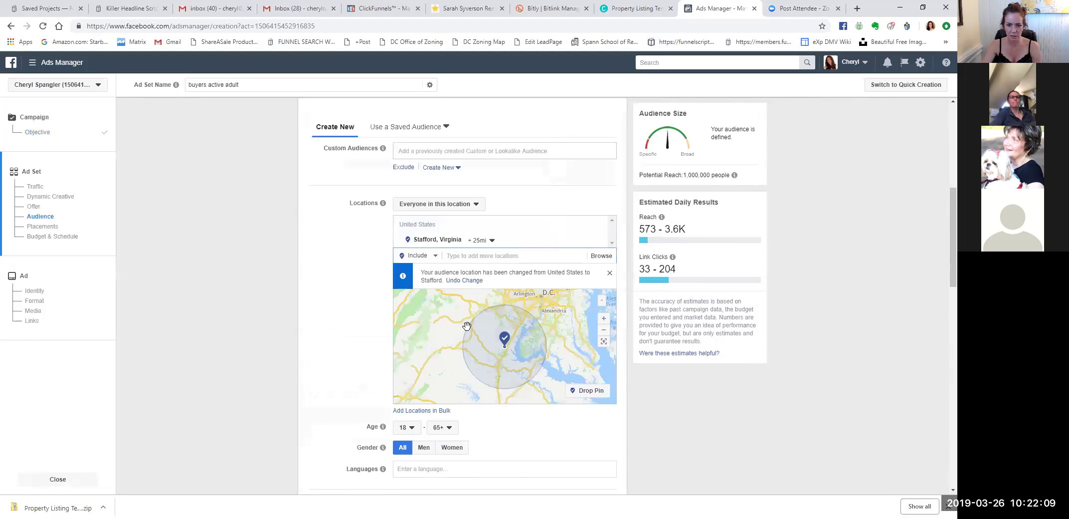
{"action": "left_click", "coordinate": [493, 240]}
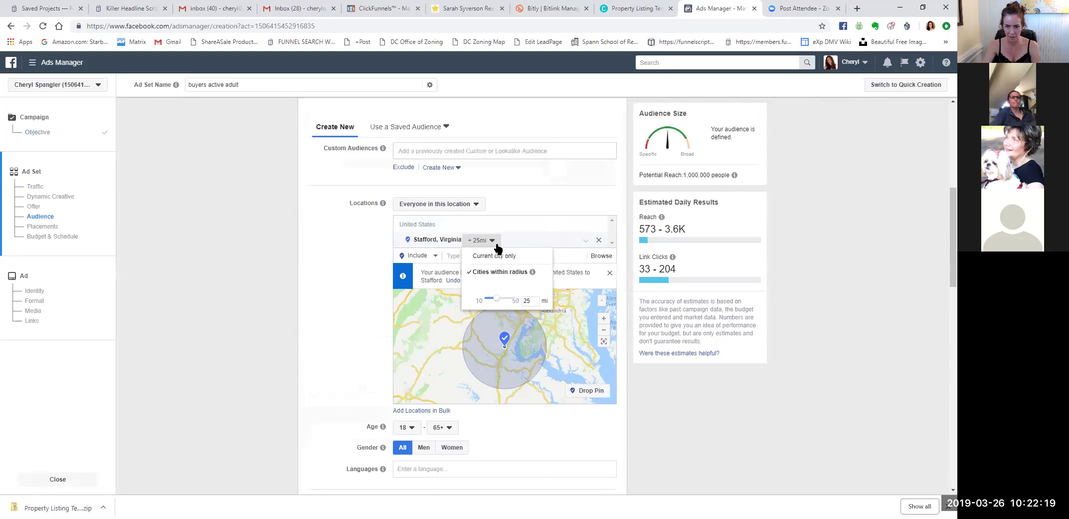
Try 'Current city only', then return to cities within radius and slide Stafford's radius to 10 mi.
{"action": "left_click", "coordinate": [495, 255]}
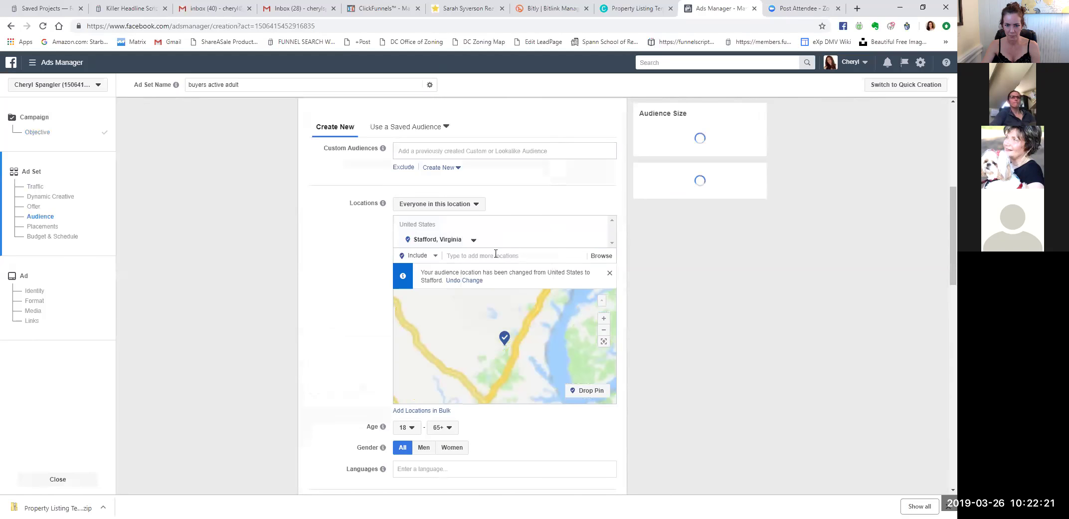
{"action": "left_click", "coordinate": [474, 242]}
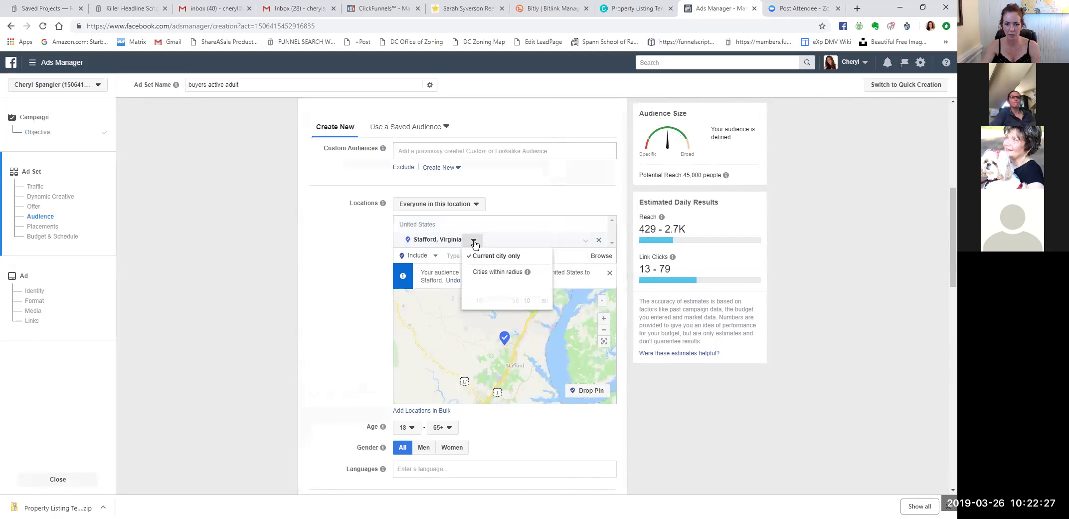
{"action": "left_click", "coordinate": [497, 271]}
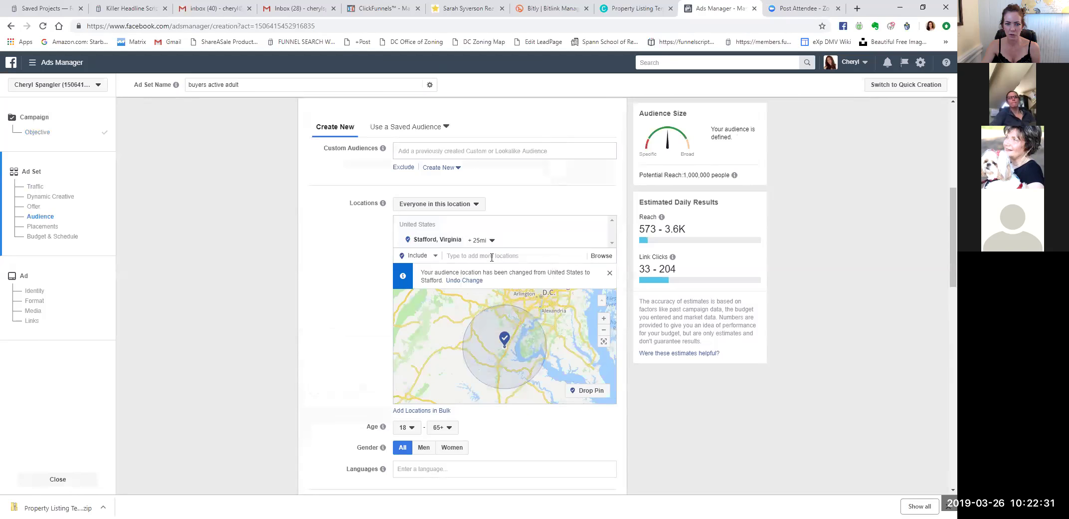
{"action": "left_click", "coordinate": [490, 239]}
{"action": "left_click_drag", "start_coordinate": [495, 301], "coordinate": [483, 299]}
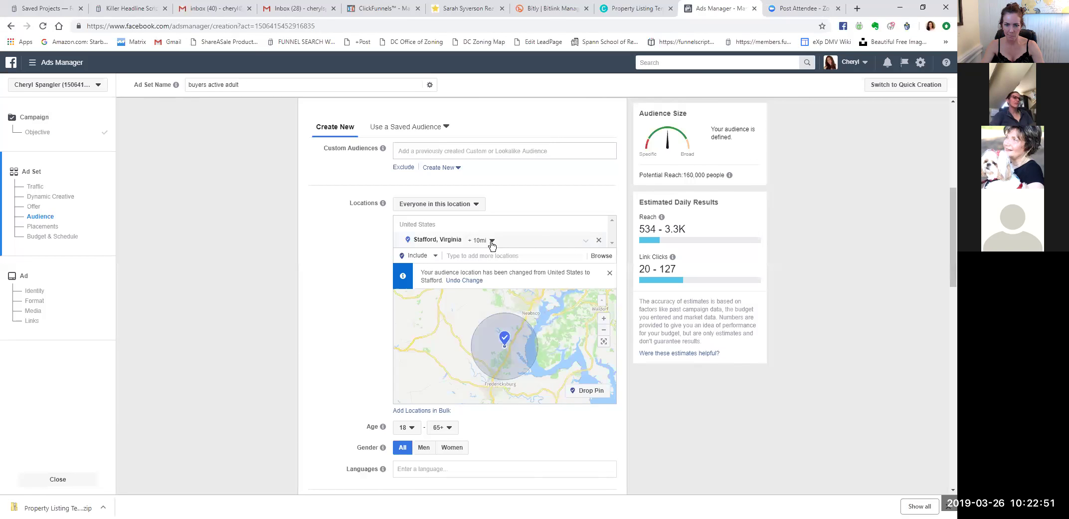
Adjust the Stafford radius through 18 and 25 miles, settling on 20 mi.
{"action": "left_click", "coordinate": [492, 241]}
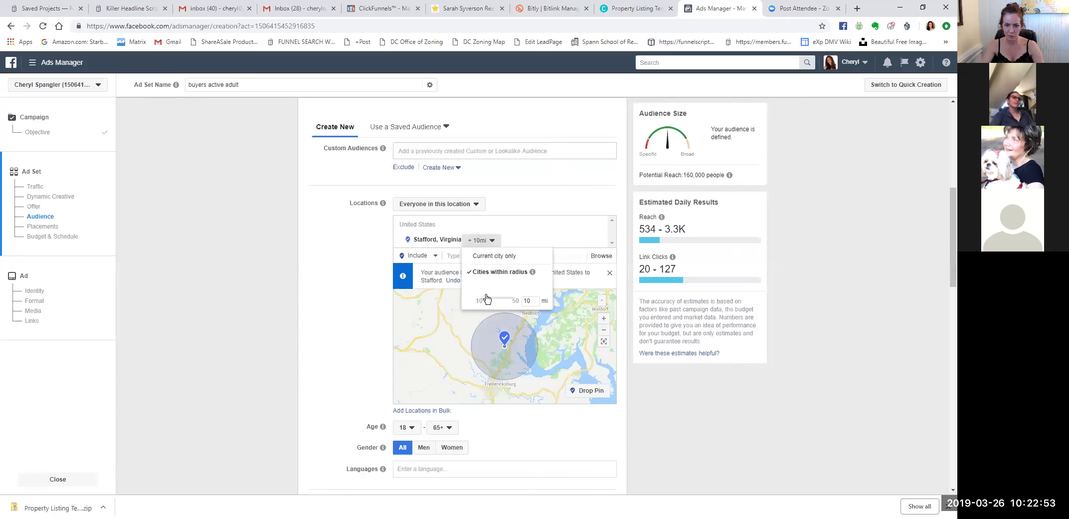
{"action": "left_click", "coordinate": [542, 228]}
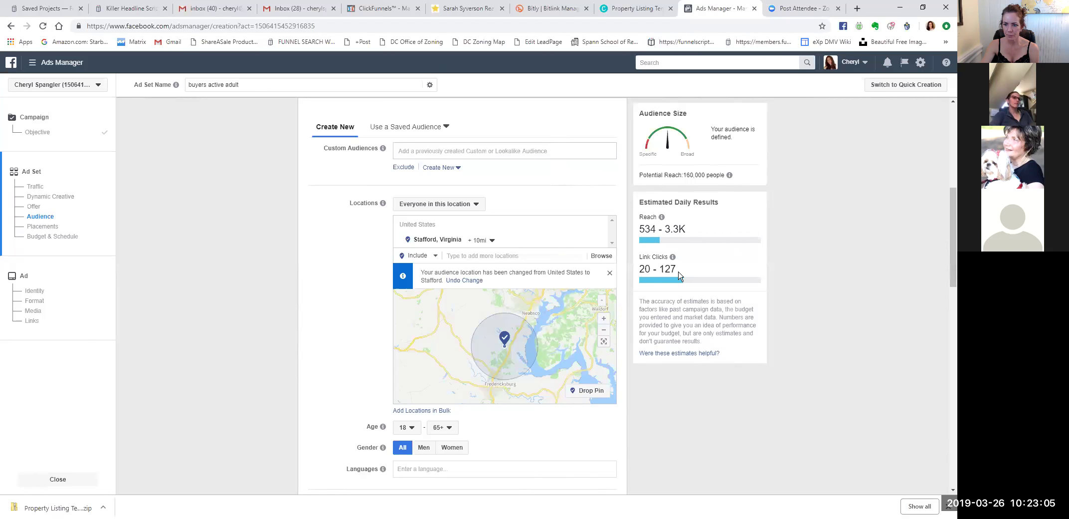
{"action": "left_click", "coordinate": [484, 240]}
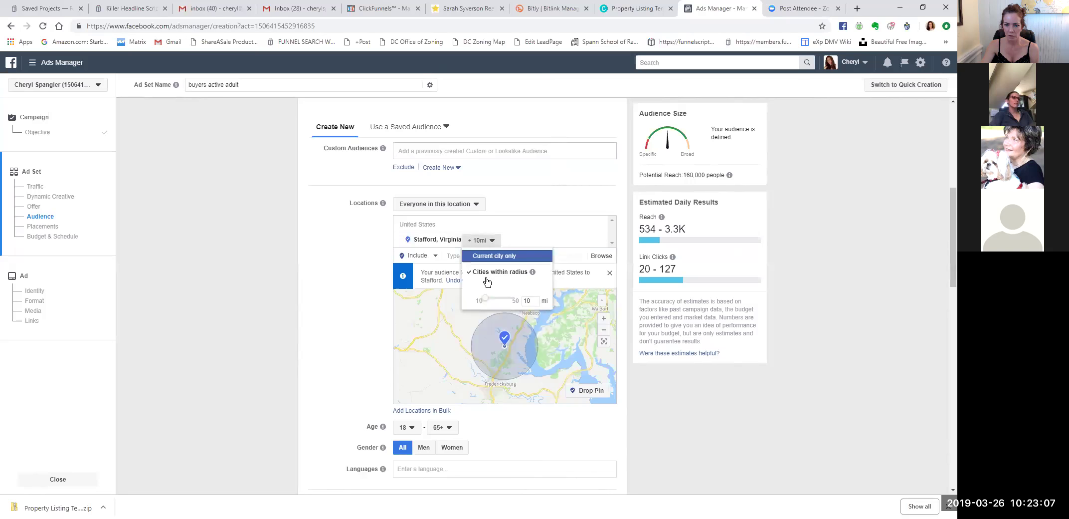
{"action": "left_click_drag", "start_coordinate": [485, 301], "coordinate": [492, 298]}
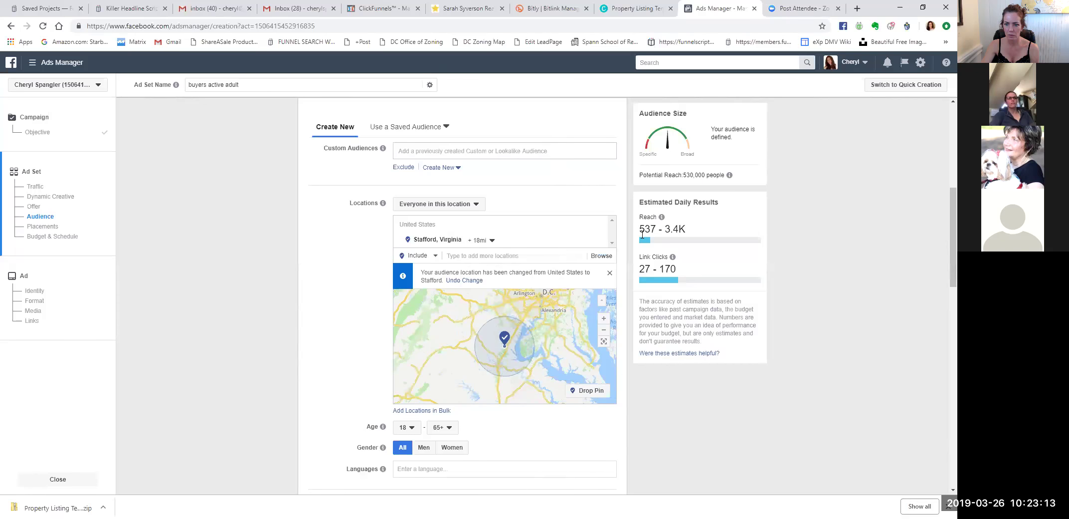
{"action": "left_click", "coordinate": [489, 240]}
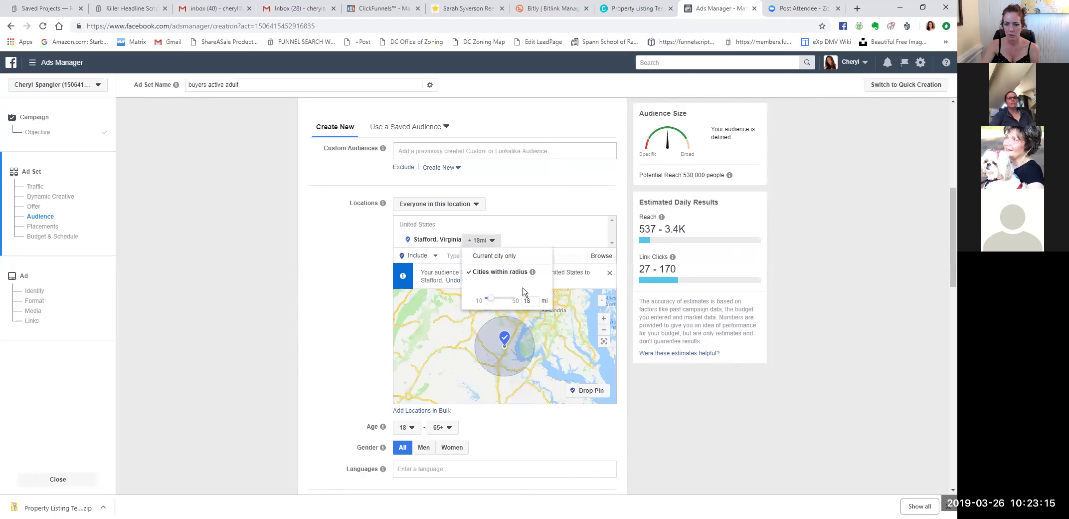
{"action": "type", "text": "25"}
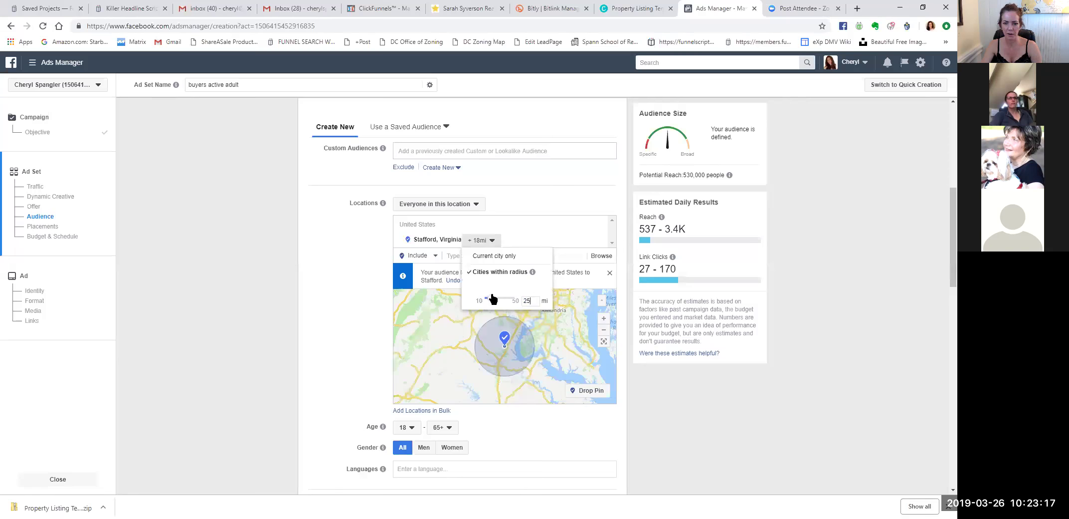
{"action": "key", "text": "Return"}
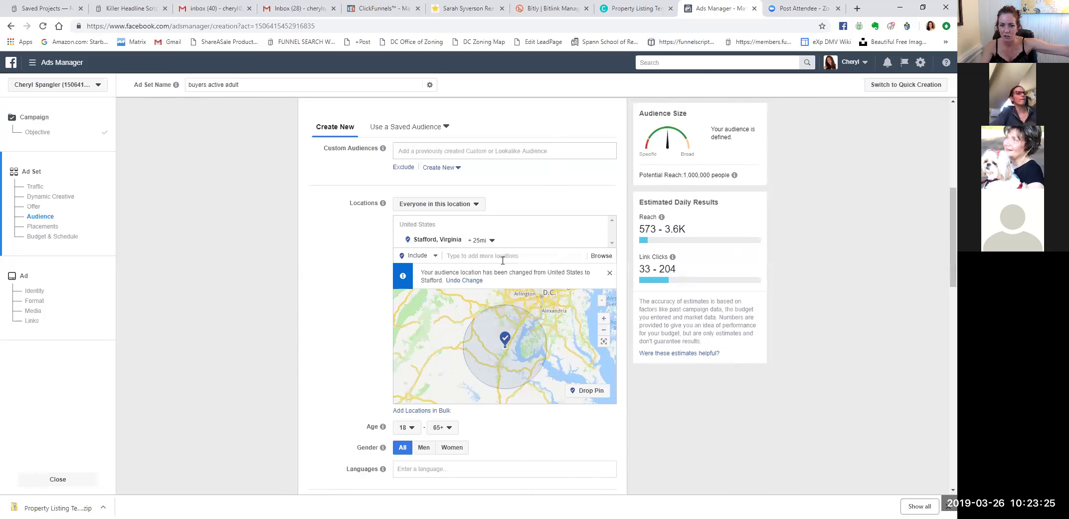
{"action": "left_click", "coordinate": [491, 241]}
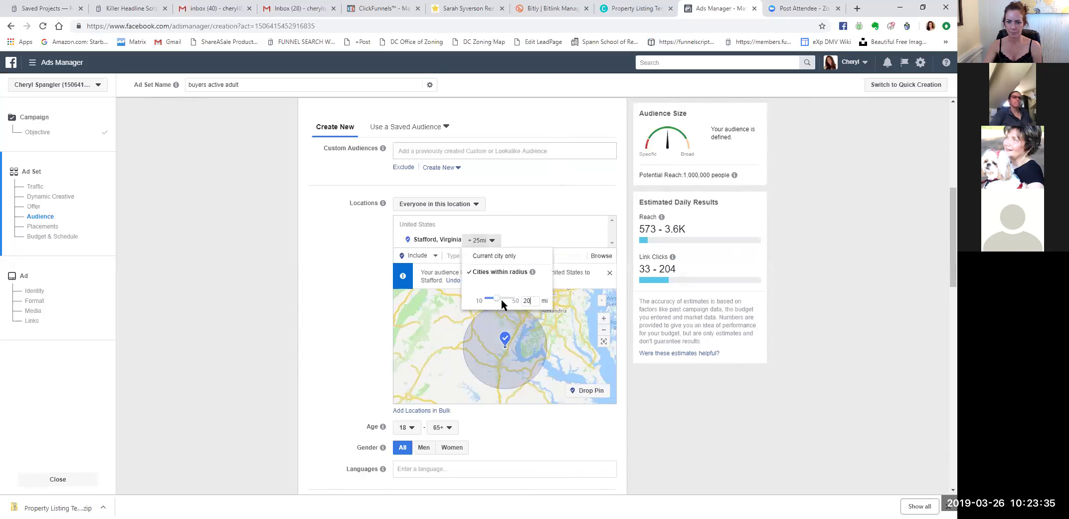
{"action": "key", "text": "Return"}
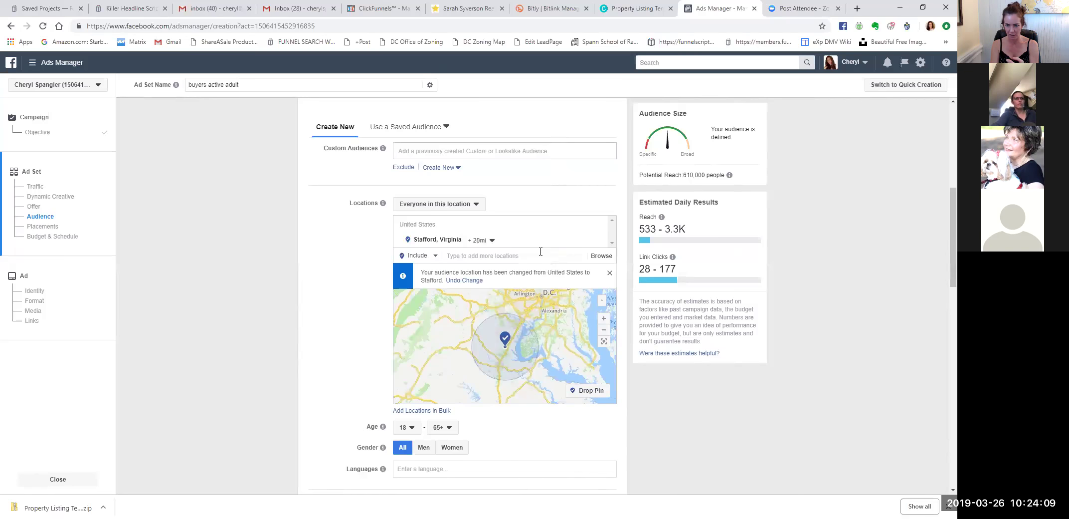
Change the Stafford, Virginia radius value from 20 to 15 miles.
{"action": "left_click", "coordinate": [490, 241]}
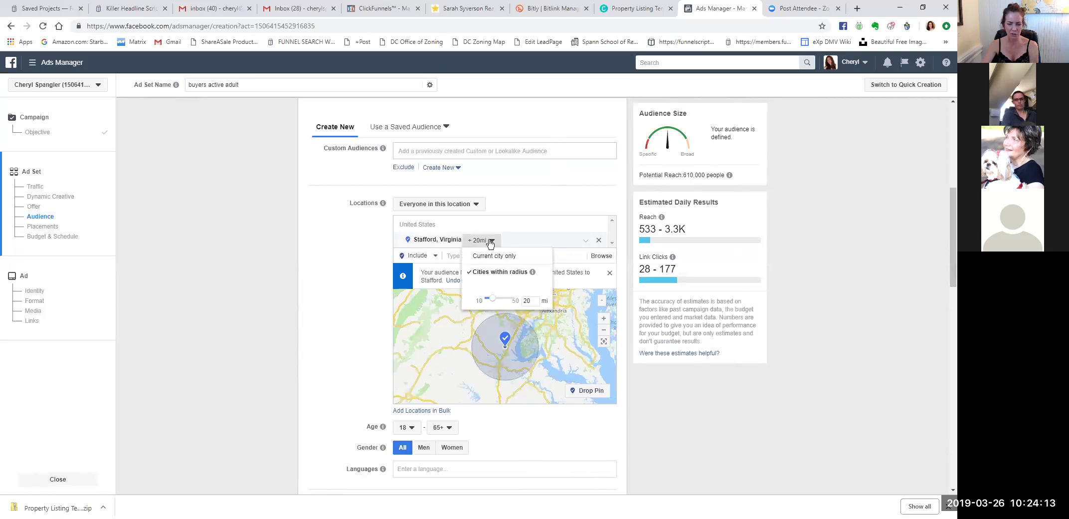
{"action": "double_click", "coordinate": [528, 300]}
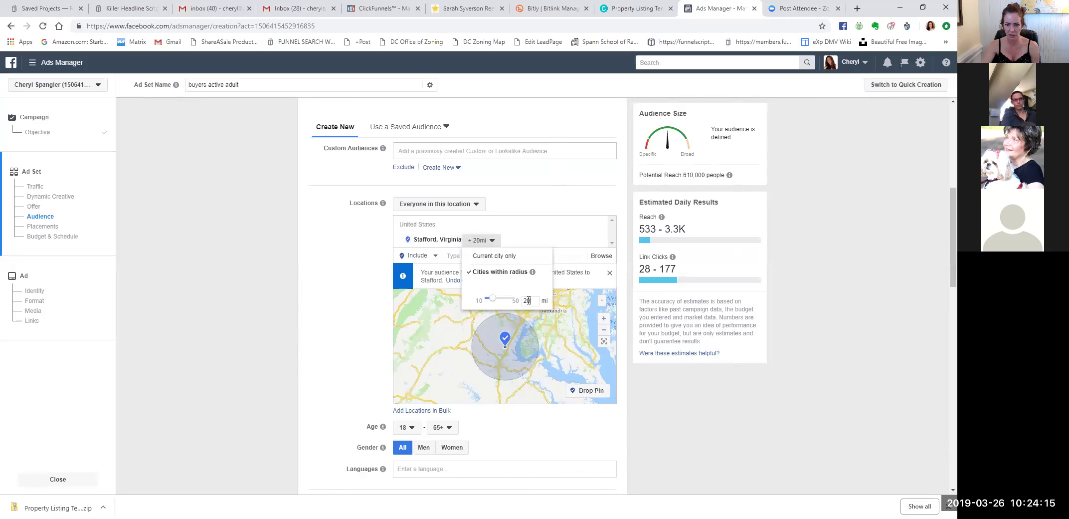
{"action": "type", "text": "15"}
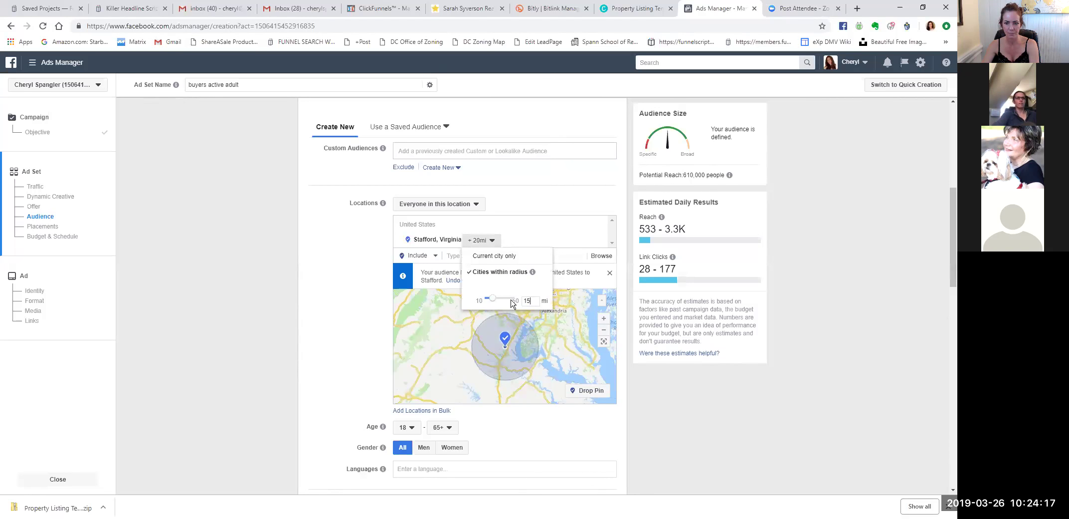
{"action": "left_click", "coordinate": [555, 297]}
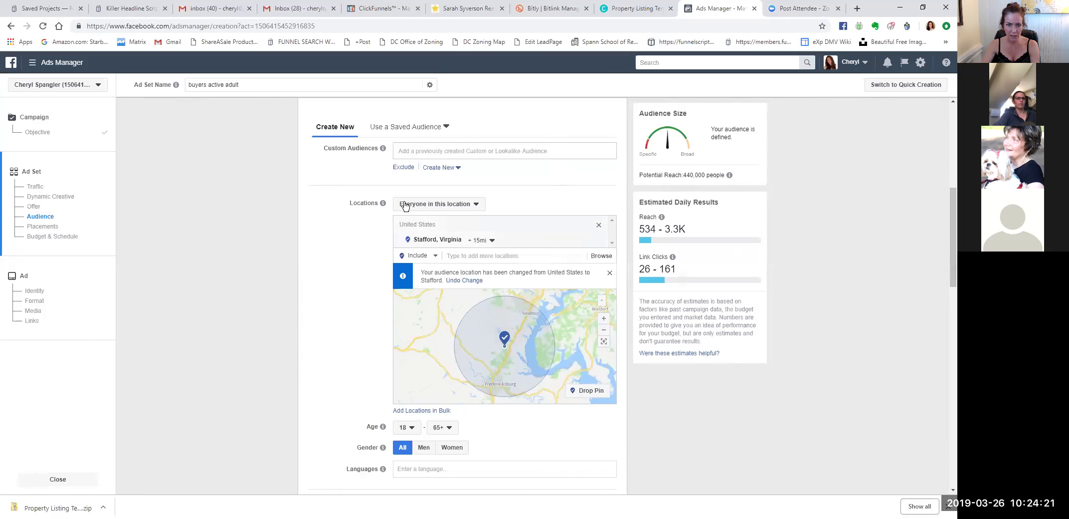
Switch targeting to 'People who live in this location' and close the location-changed notice.
{"action": "left_click", "coordinate": [475, 204]}
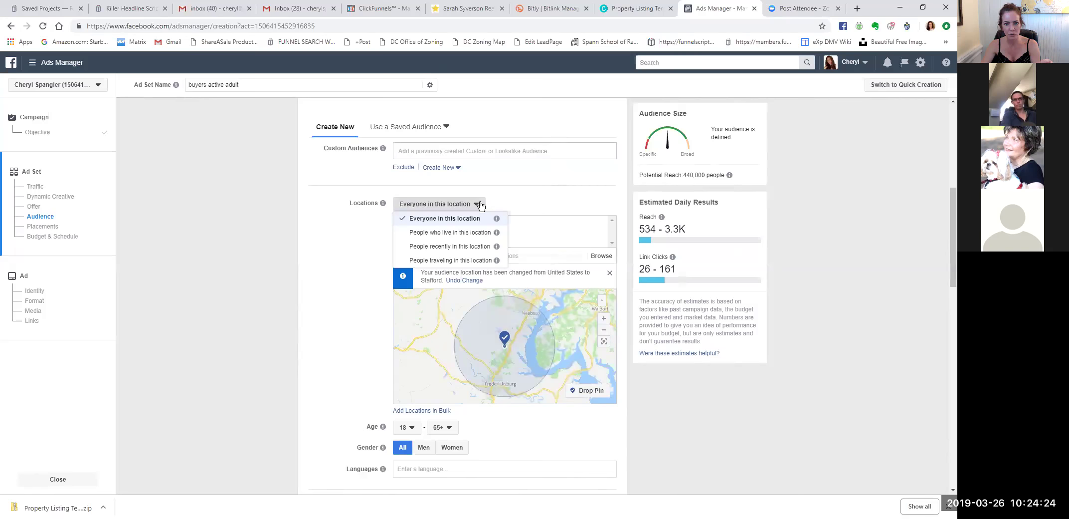
{"action": "left_click", "coordinate": [454, 232]}
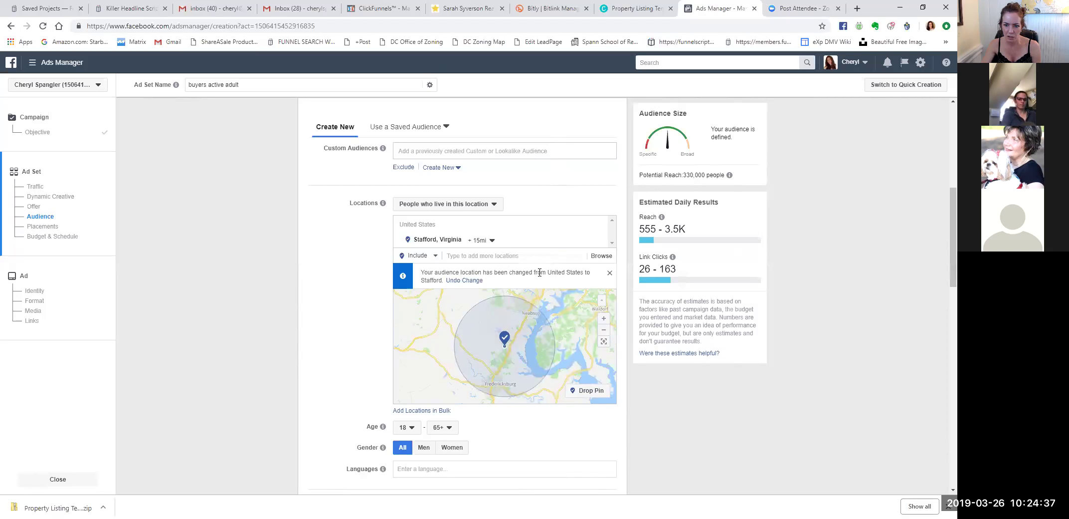
{"action": "left_click", "coordinate": [609, 273]}
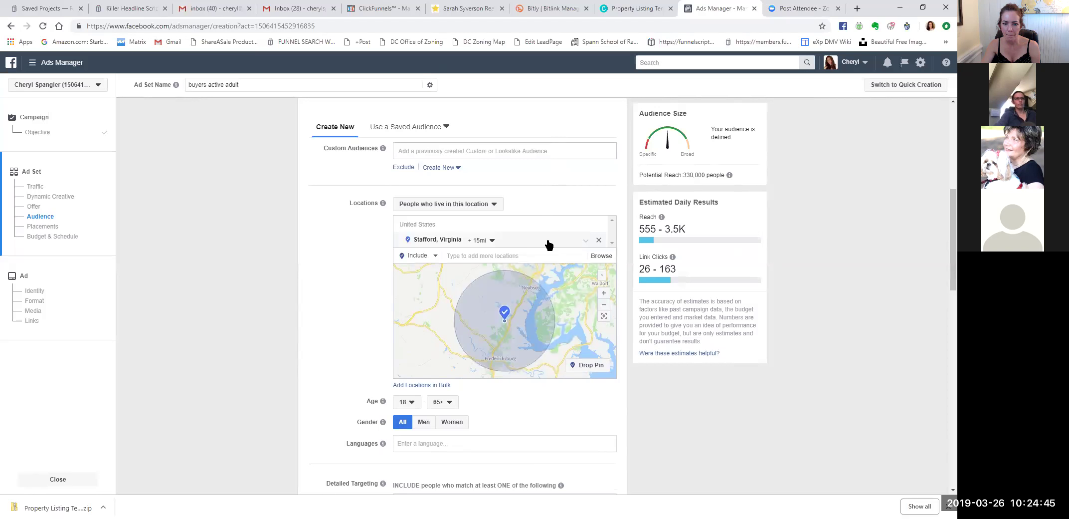
Add Fredericksburg, Virginia as a location and reduce its radius from 25 to 15 mi.
{"action": "left_click", "coordinate": [461, 255]}
{"action": "type", "text": "fred"}
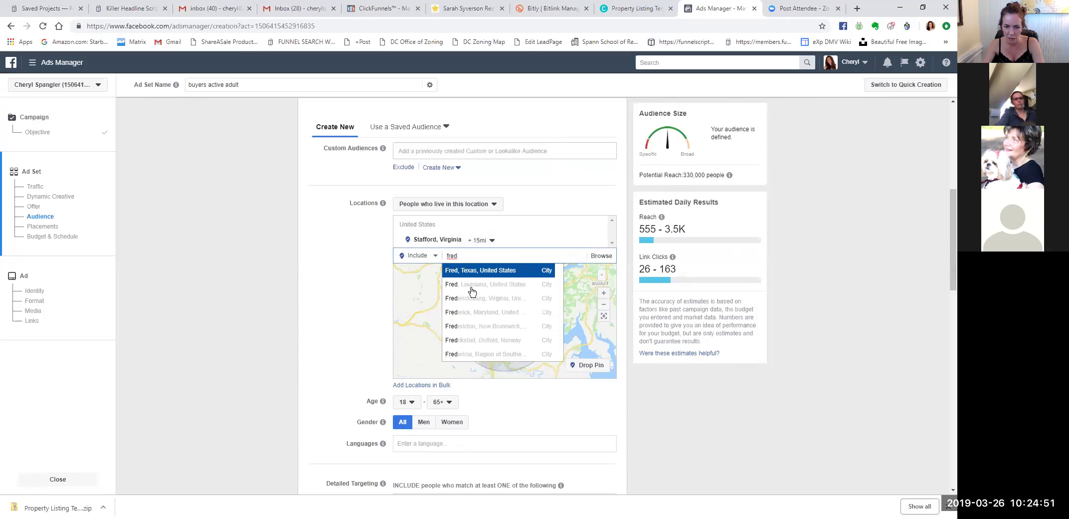
{"action": "left_click", "coordinate": [471, 299]}
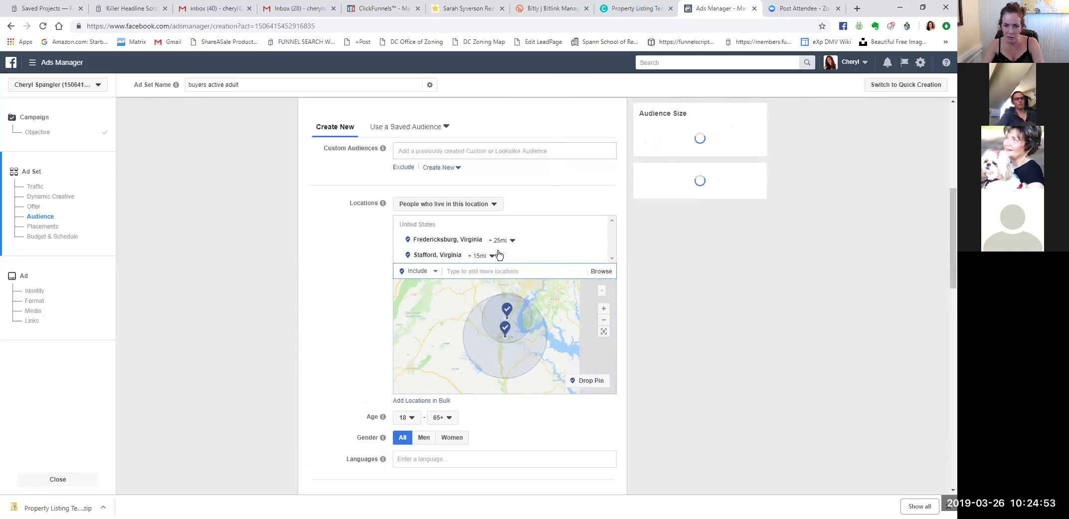
{"action": "left_click", "coordinate": [512, 242]}
{"action": "left_click_drag", "start_coordinate": [530, 299], "coordinate": [521, 302]}
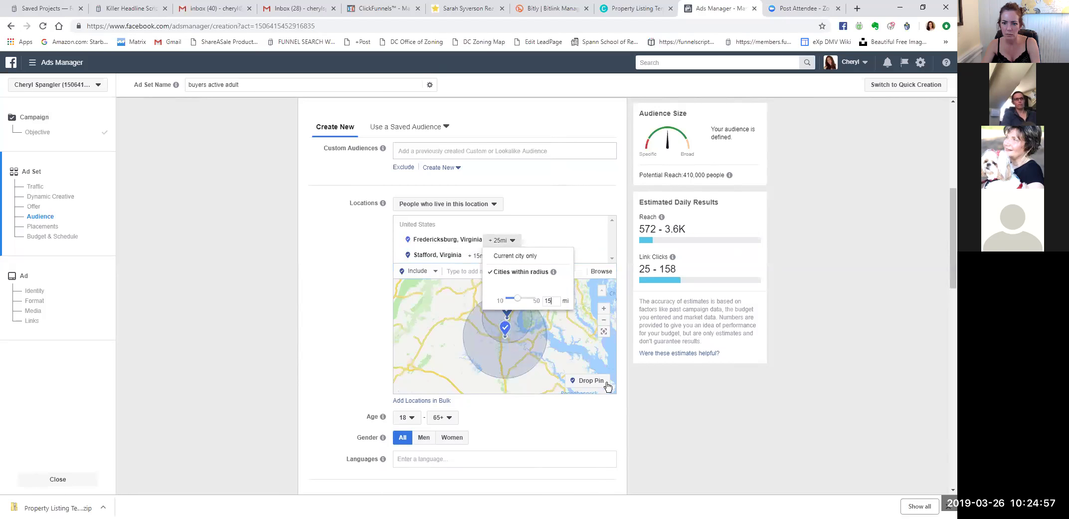
{"action": "left_click", "coordinate": [665, 400]}
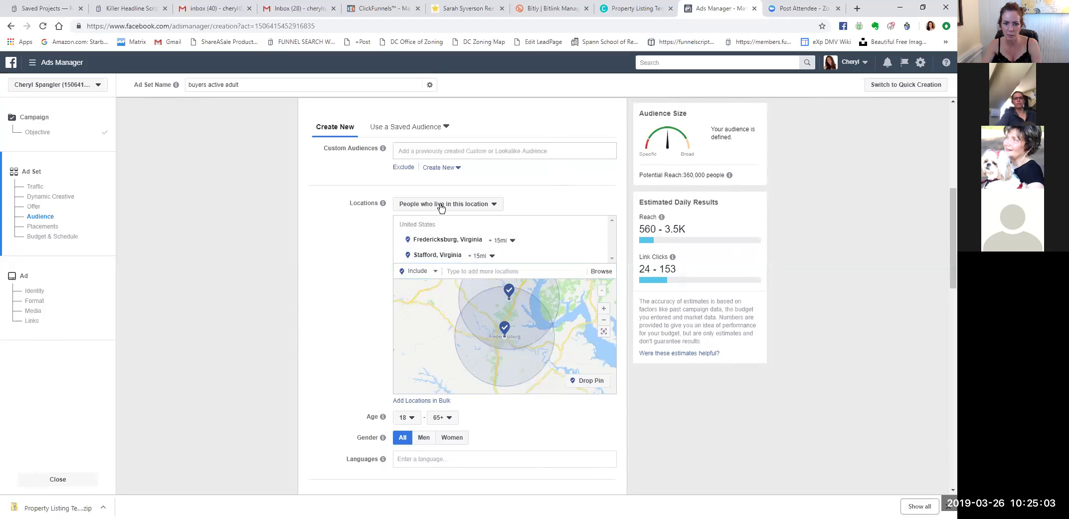
Close the Chrome downloads bar and scroll down to Detailed Targeting and Placements.
{"action": "scroll", "coordinate": [538, 309], "scroll_direction": "down", "scroll_amount": 1}
{"action": "scroll", "coordinate": [599, 409], "scroll_direction": "up", "scroll_amount": 1}
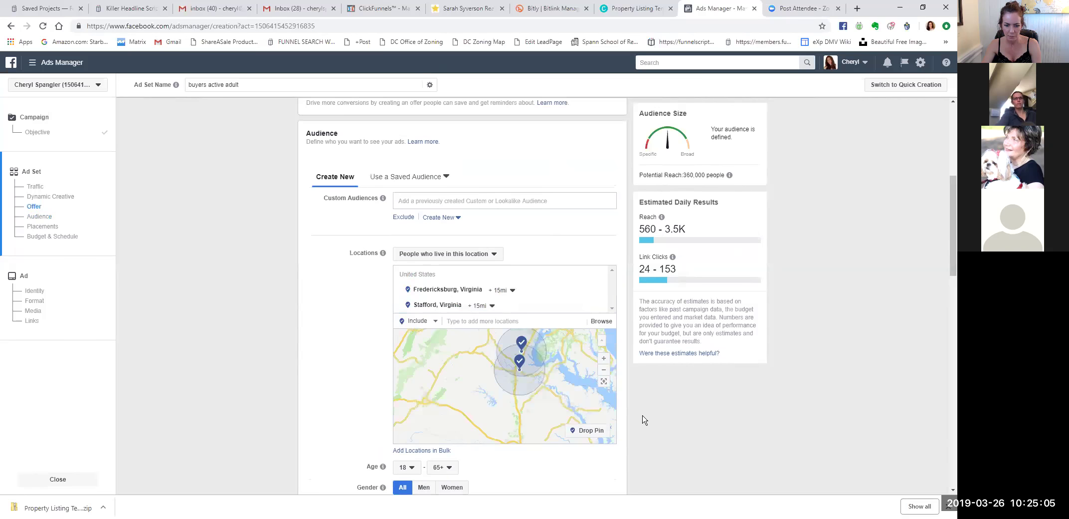
{"action": "scroll", "coordinate": [628, 414], "scroll_direction": "down", "scroll_amount": 2}
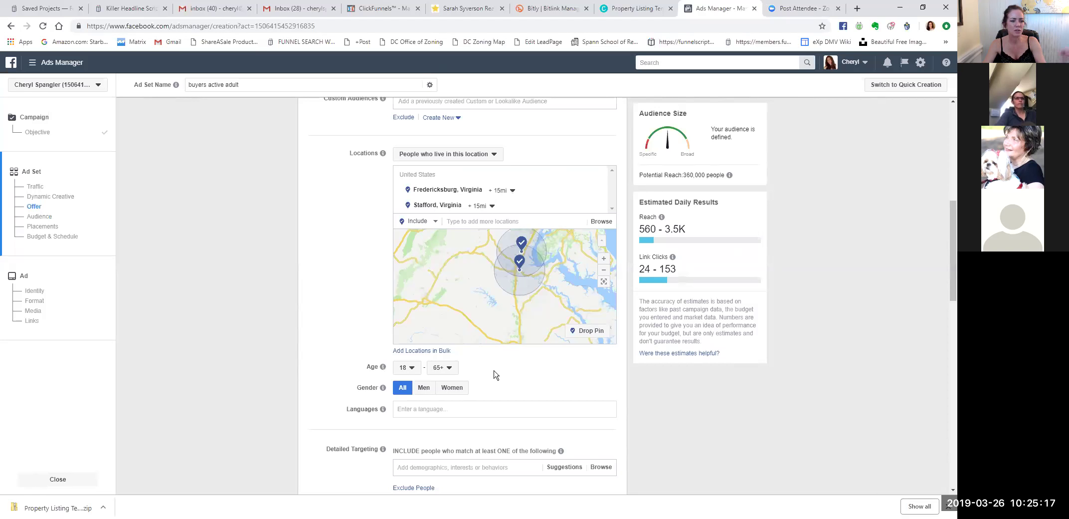
{"action": "left_click", "coordinate": [949, 507]}
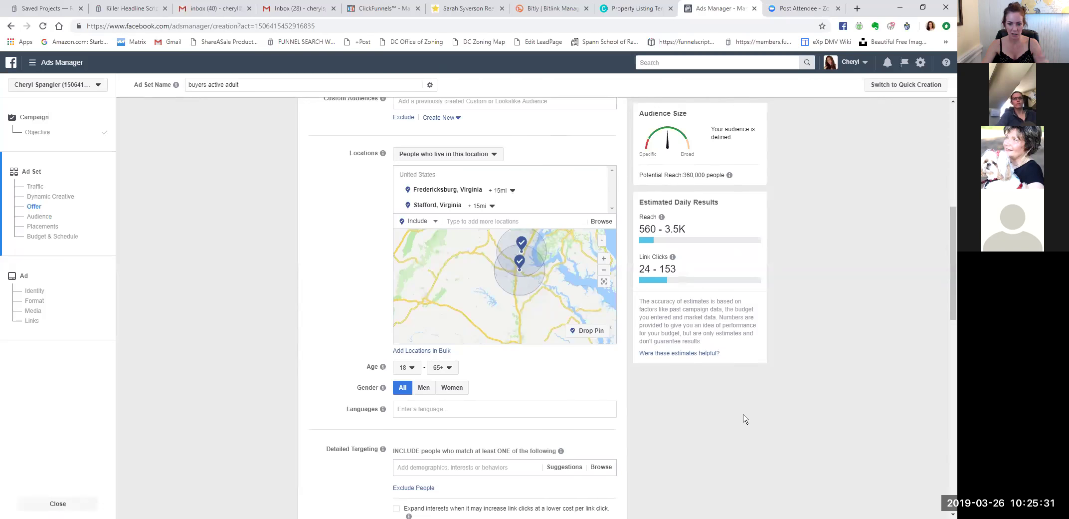
{"action": "scroll", "coordinate": [744, 418], "scroll_direction": "down", "scroll_amount": 2}
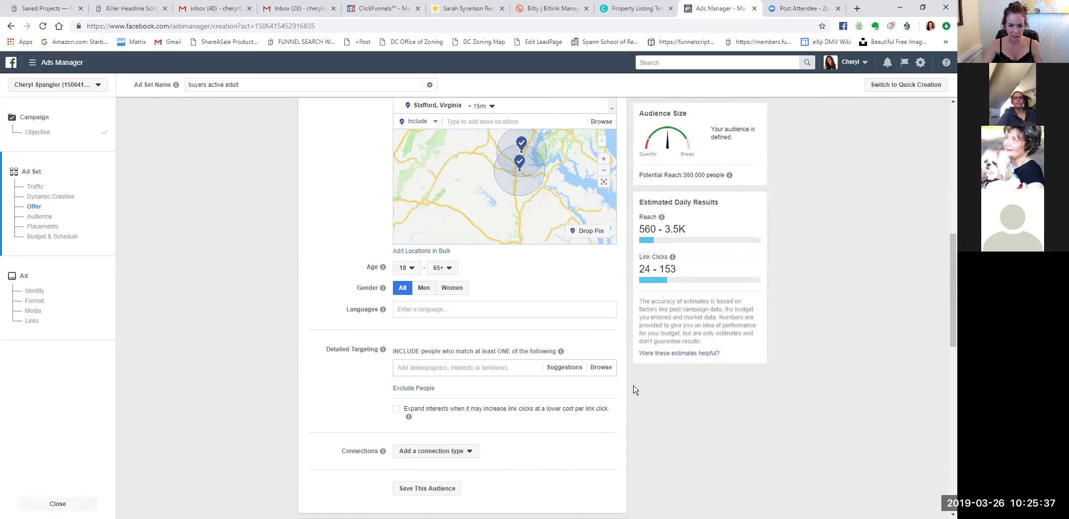
{"action": "scroll", "coordinate": [644, 390], "scroll_direction": "down", "scroll_amount": 2}
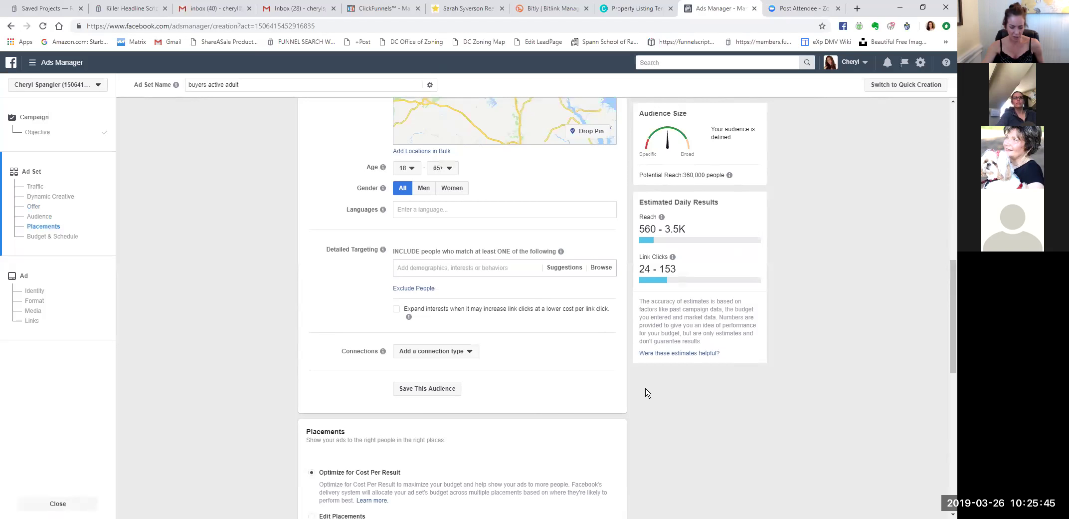
Add Homes.com and Realtor.com as detailed targeting interests.
{"action": "left_click", "coordinate": [433, 269]}
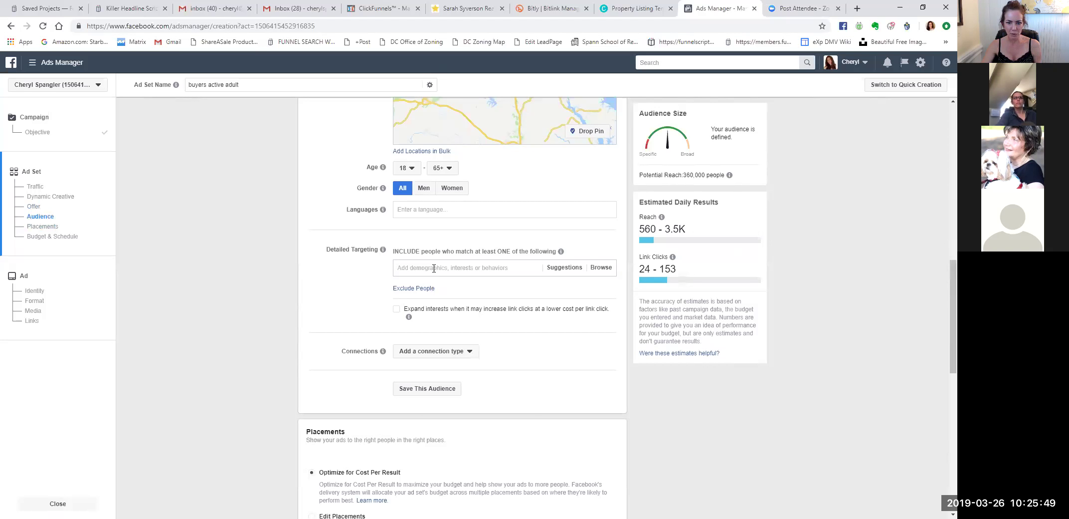
{"action": "type", "text": "homes.com"}
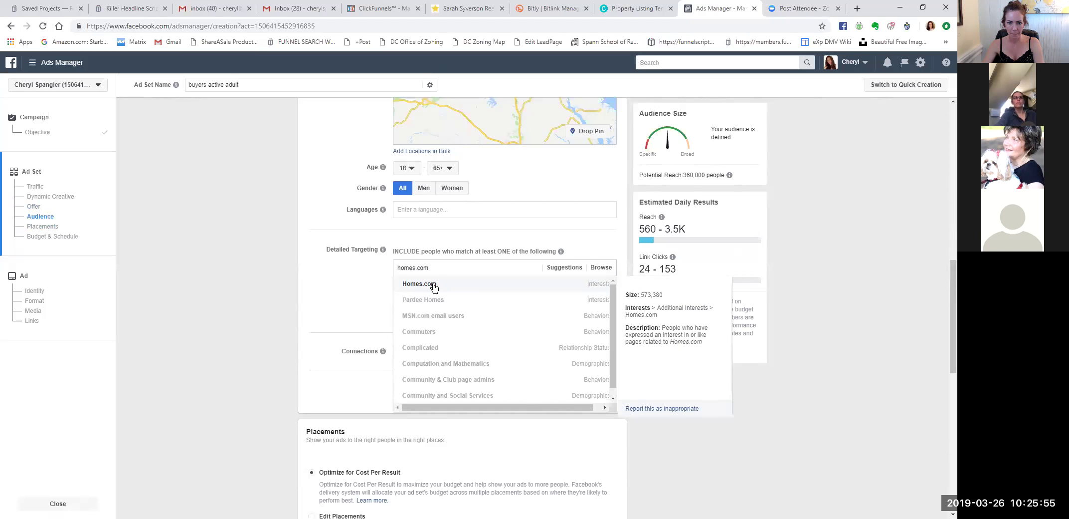
{"action": "left_click", "coordinate": [433, 285]}
{"action": "type", "text": "realtor.com"}
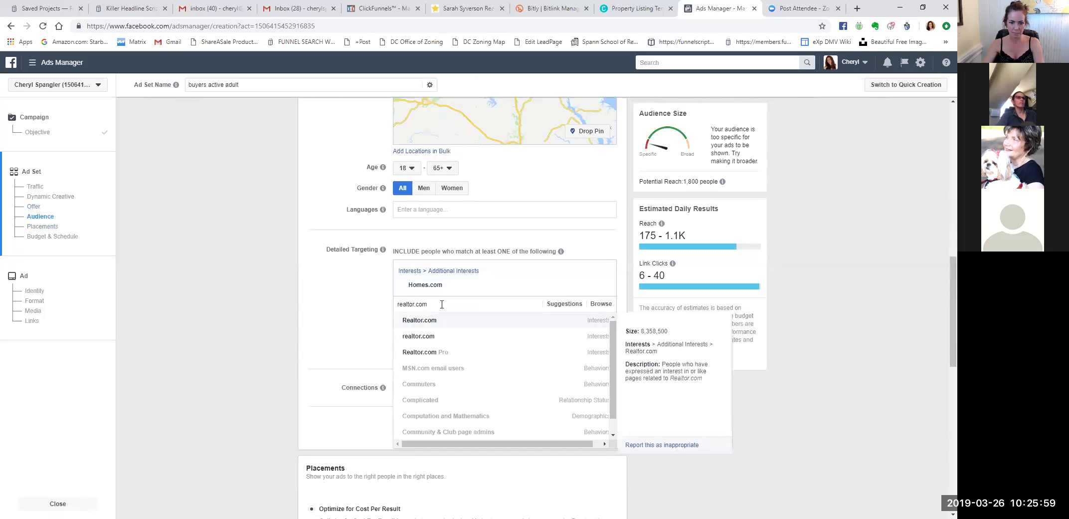
{"action": "left_click", "coordinate": [422, 320]}
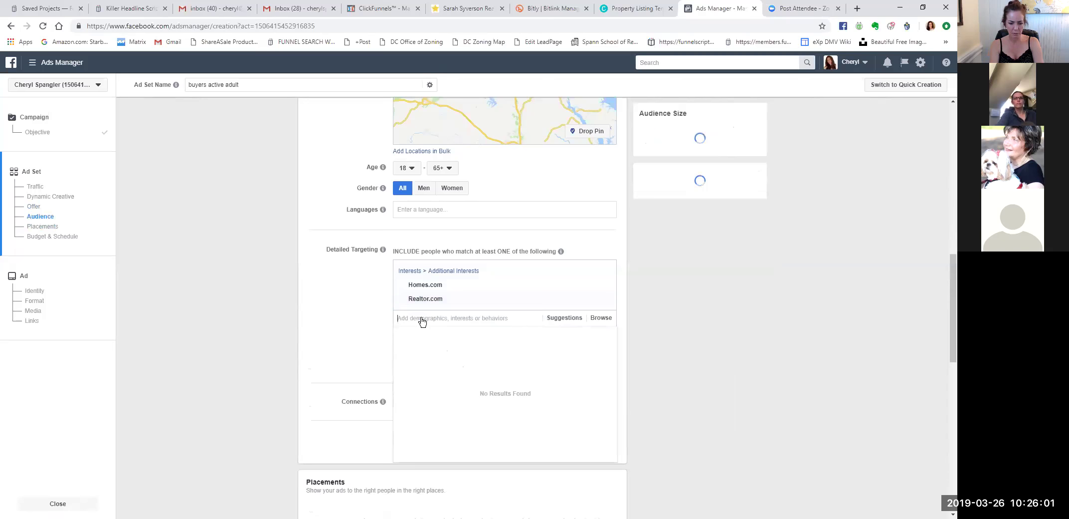
Add Redfin as an interest, removing the mistakenly added Redfin employer entry.
{"action": "type", "text": "redfin.com"}
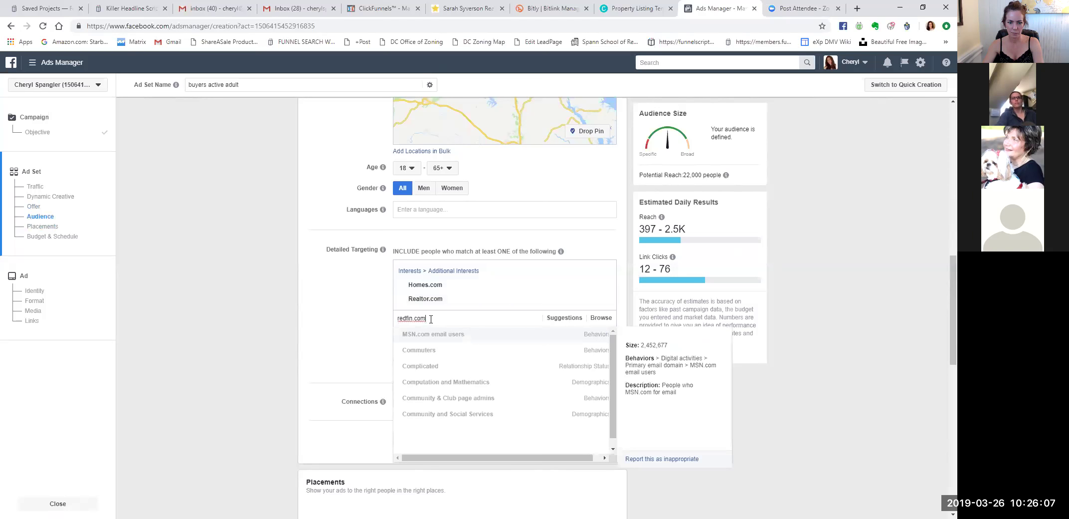
{"action": "key", "text": "BackSpace"}
{"action": "key", "text": "BackSpace"}
{"action": "key", "text": "BackSpace"}
{"action": "key", "text": "BackSpace"}
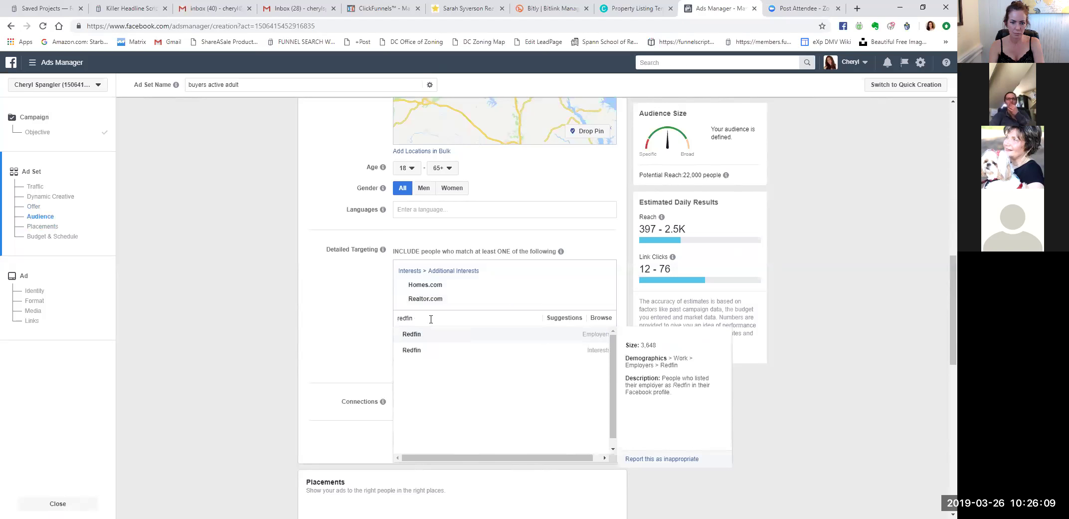
{"action": "left_click", "coordinate": [421, 335]}
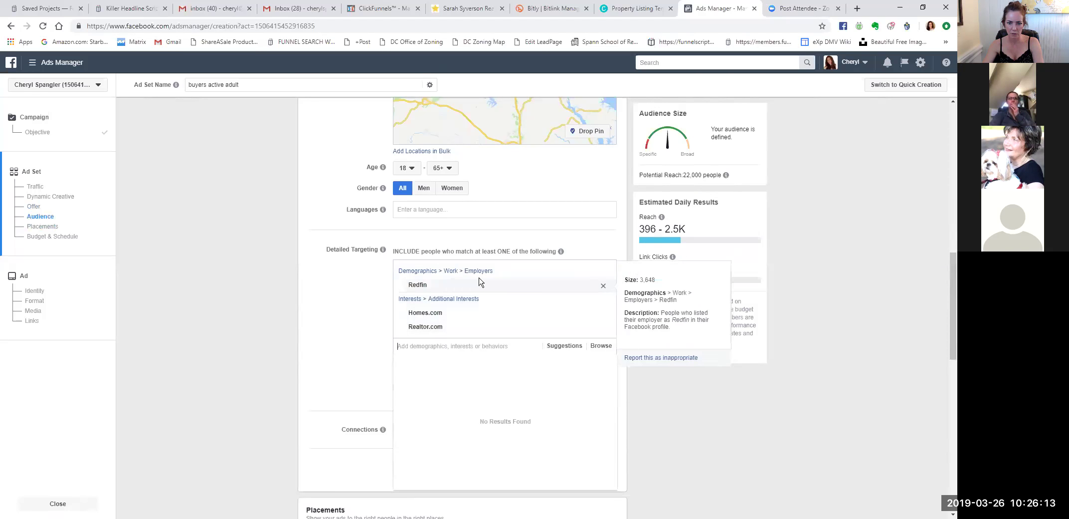
{"action": "left_click", "coordinate": [603, 286]}
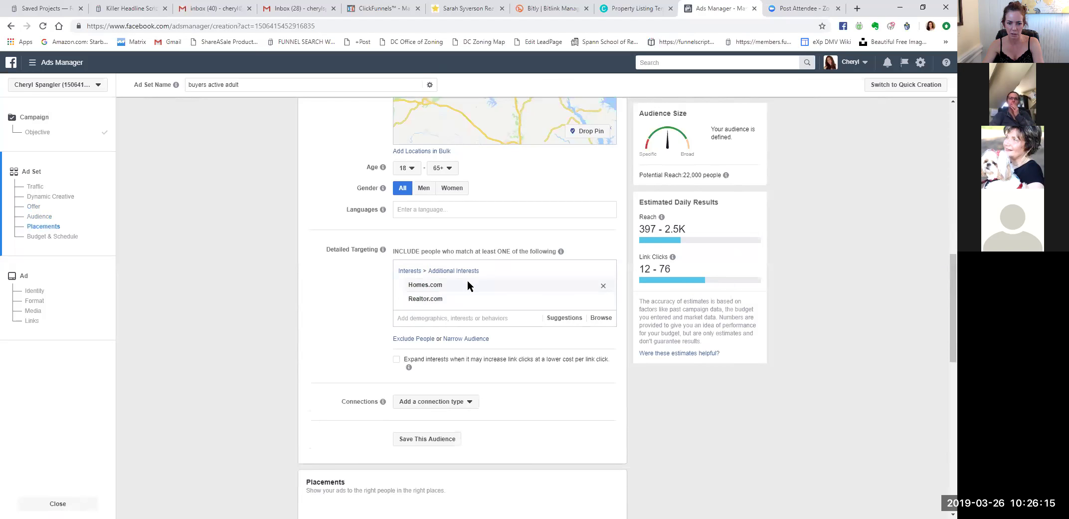
{"action": "left_click", "coordinate": [435, 316]}
{"action": "type", "text": "redfin.com"}
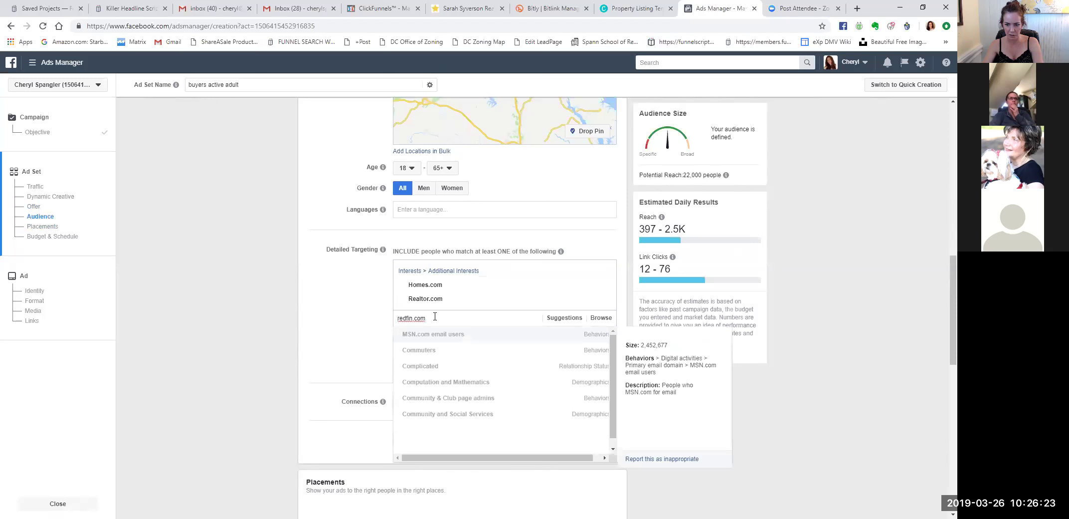
{"action": "left_click_drag", "start_coordinate": [435, 316], "coordinate": [390, 315]}
{"action": "type", "text": "red"}
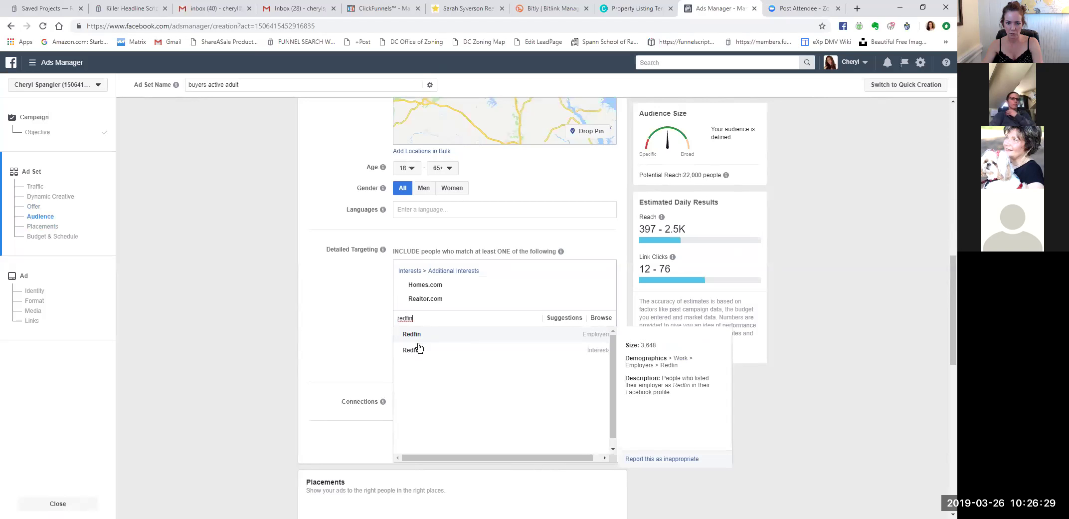
{"action": "left_click", "coordinate": [418, 351]}
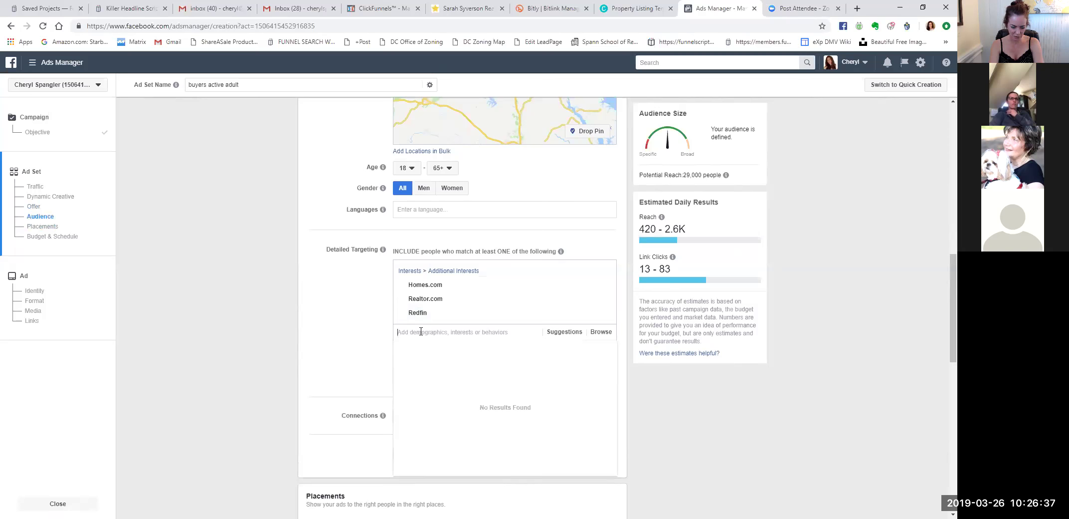
Add Trulia and Zillow as targeting interests.
{"action": "type", "text": "trulia.com"}
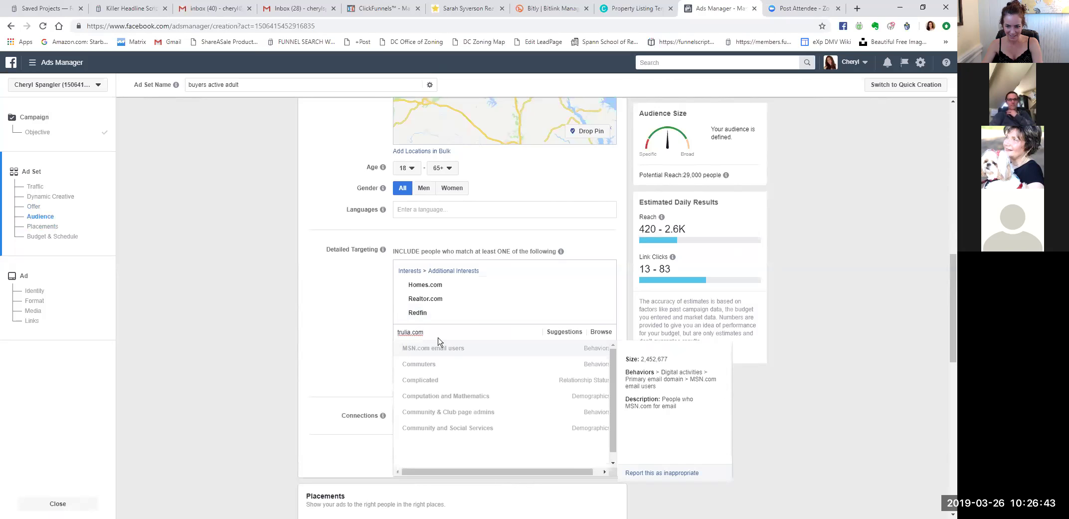
{"action": "key", "text": "BackSpace"}
{"action": "key", "text": "BackSpace"}
{"action": "key", "text": "BackSpace"}
{"action": "key", "text": "BackSpace"}
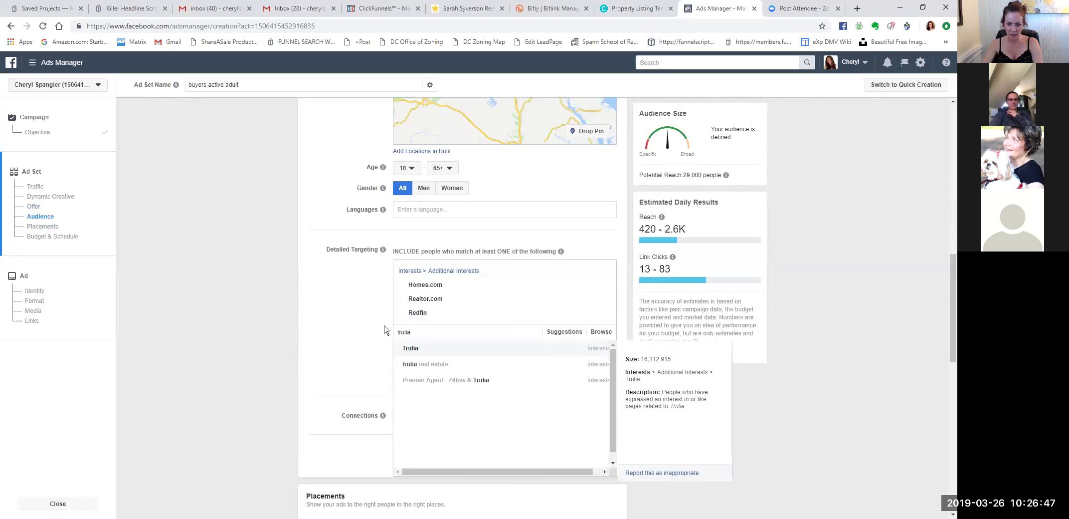
{"action": "left_click", "coordinate": [419, 348]}
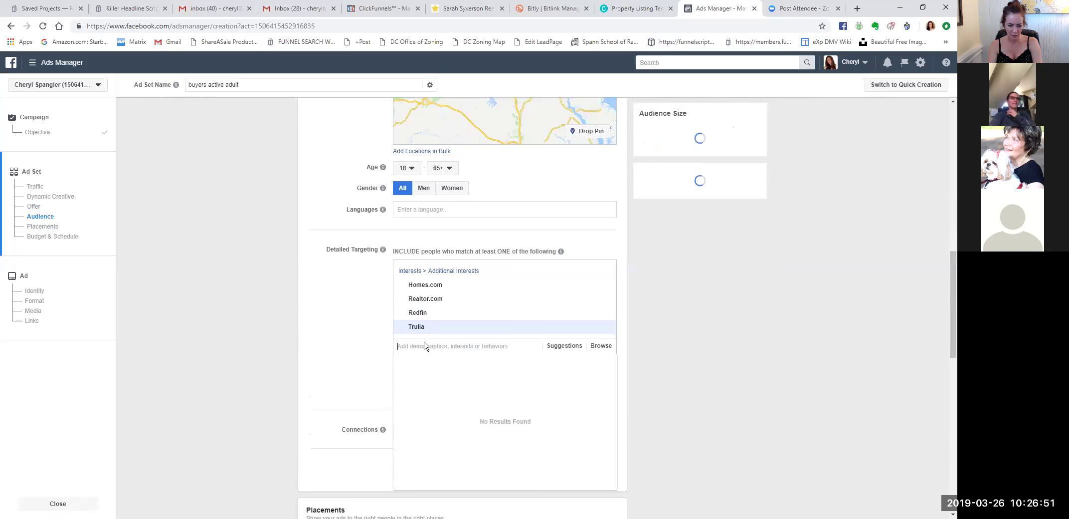
{"action": "type", "text": "zilow"}
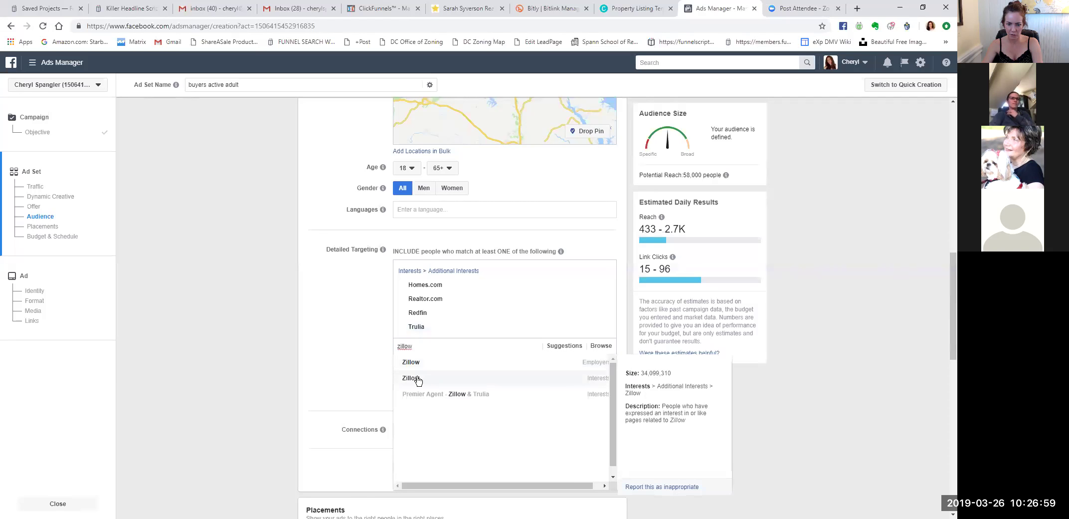
{"action": "left_click", "coordinate": [413, 379]}
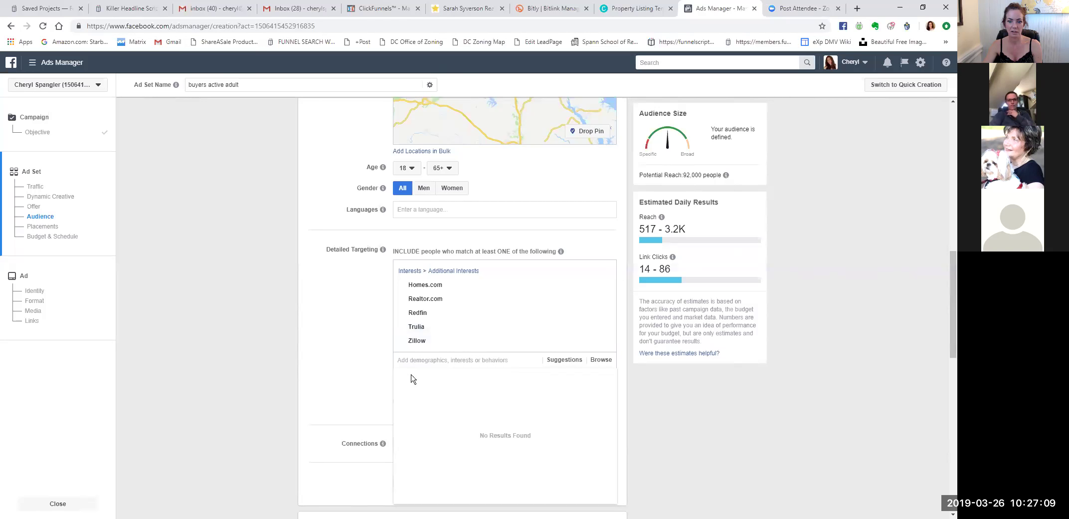
Review Placements and Budget, then close the empty interest suggestions list.
{"action": "scroll", "coordinate": [662, 402], "scroll_direction": "down", "scroll_amount": 2}
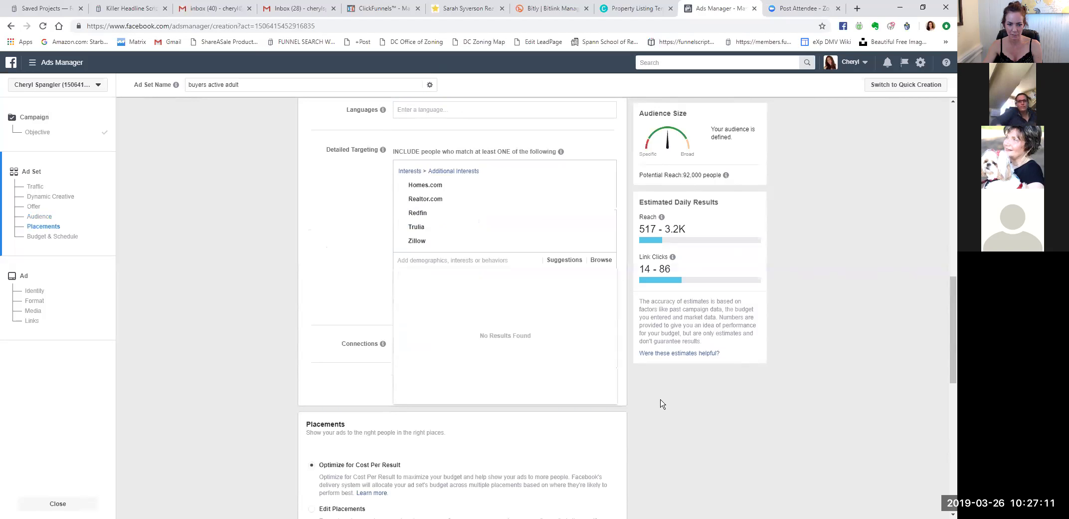
{"action": "scroll", "coordinate": [674, 414], "scroll_direction": "up", "scroll_amount": 1}
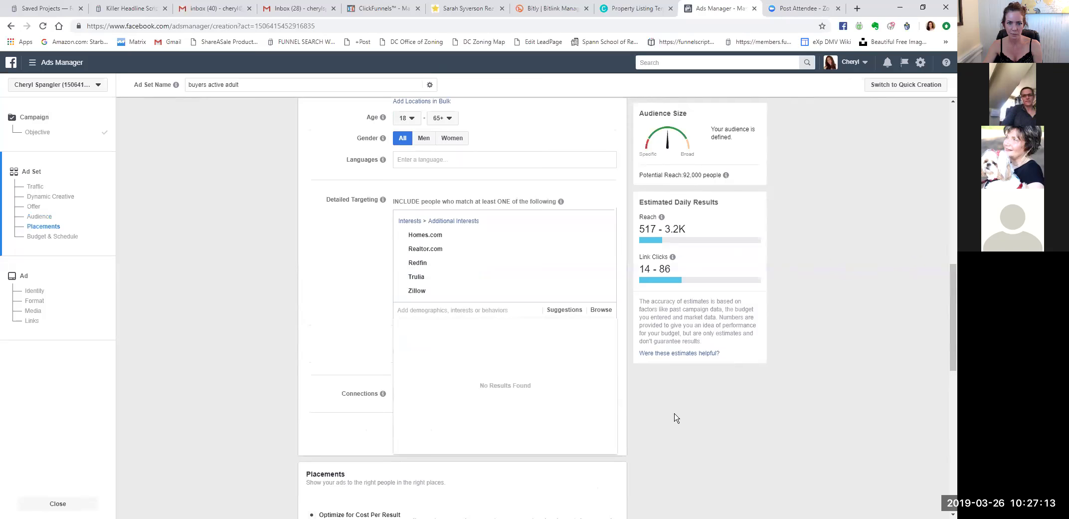
{"action": "scroll", "coordinate": [675, 417], "scroll_direction": "down", "scroll_amount": 7}
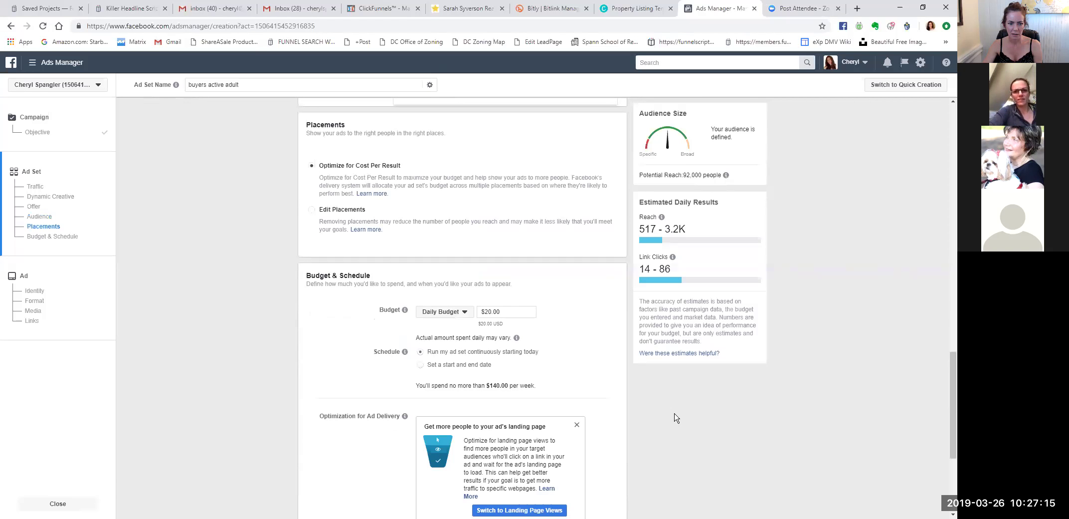
{"action": "scroll", "coordinate": [693, 435], "scroll_direction": "up", "scroll_amount": 2}
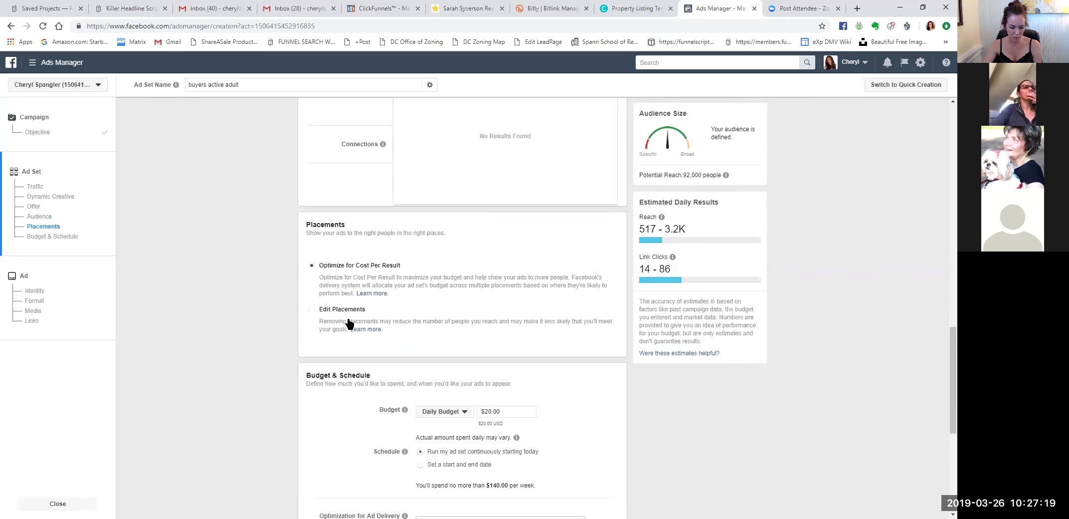
{"action": "scroll", "coordinate": [241, 248], "scroll_direction": "up", "scroll_amount": 2}
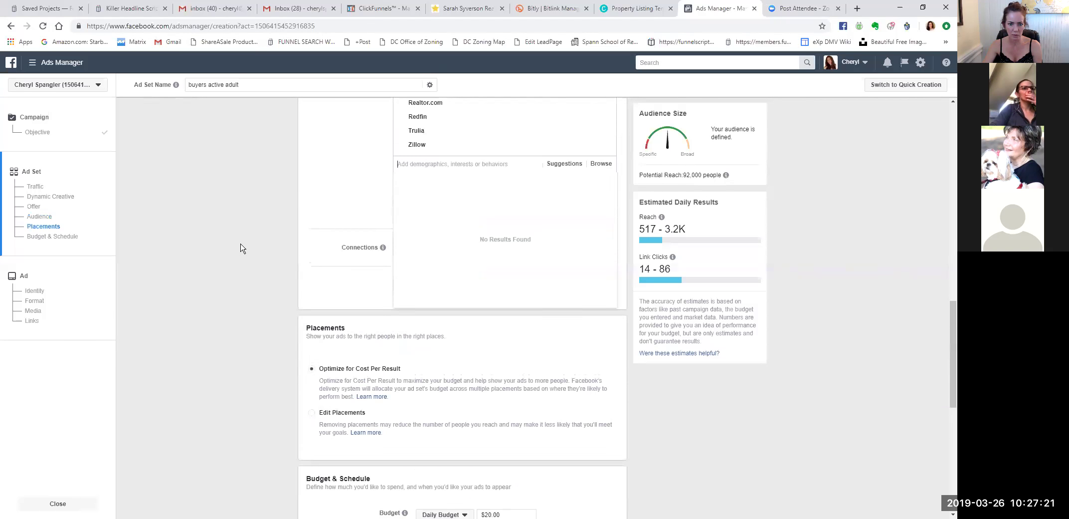
{"action": "scroll", "coordinate": [241, 248], "scroll_direction": "up", "scroll_amount": 2}
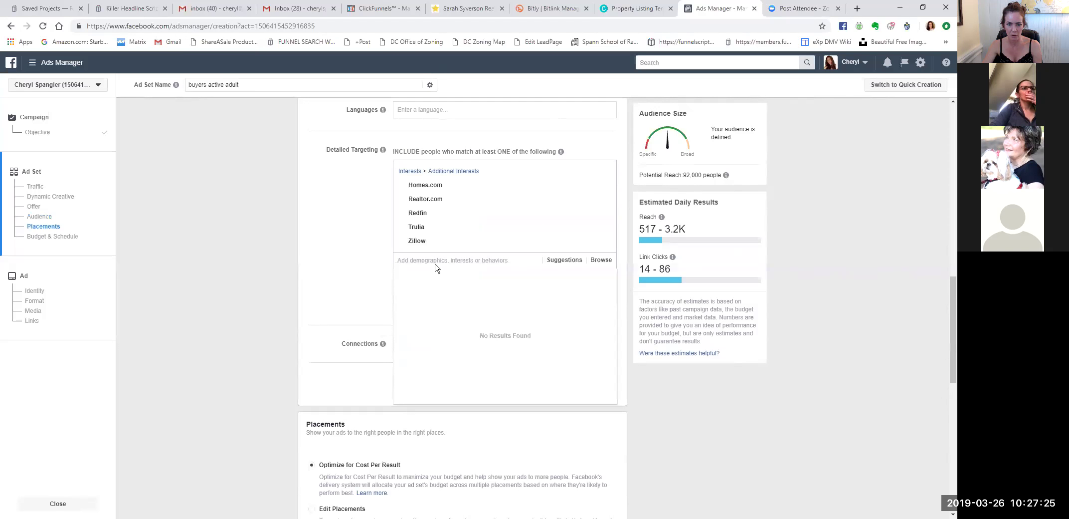
{"action": "left_click", "coordinate": [364, 268]}
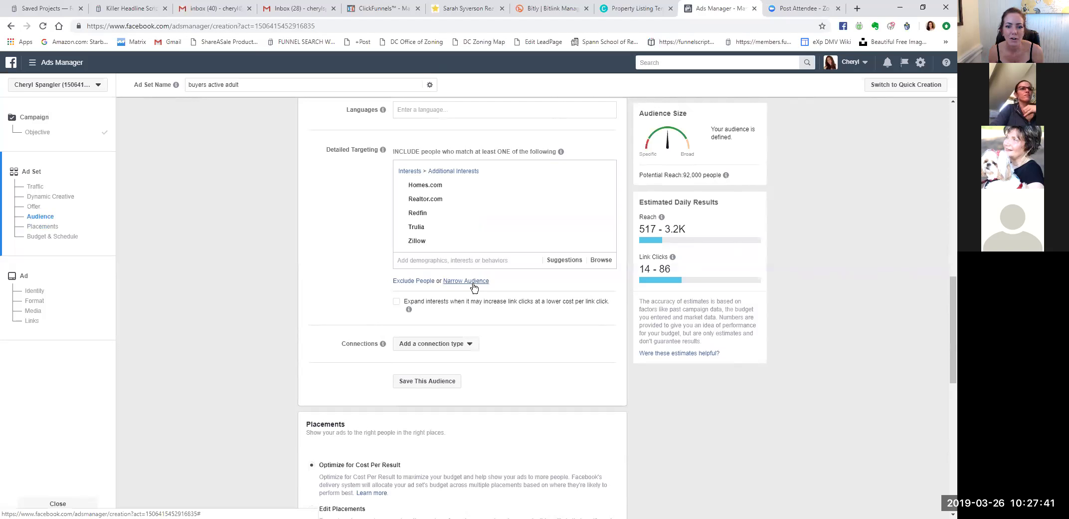
Narrow the audience to people who must also be interested in Mortgage loans.
{"action": "left_click", "coordinate": [473, 282]}
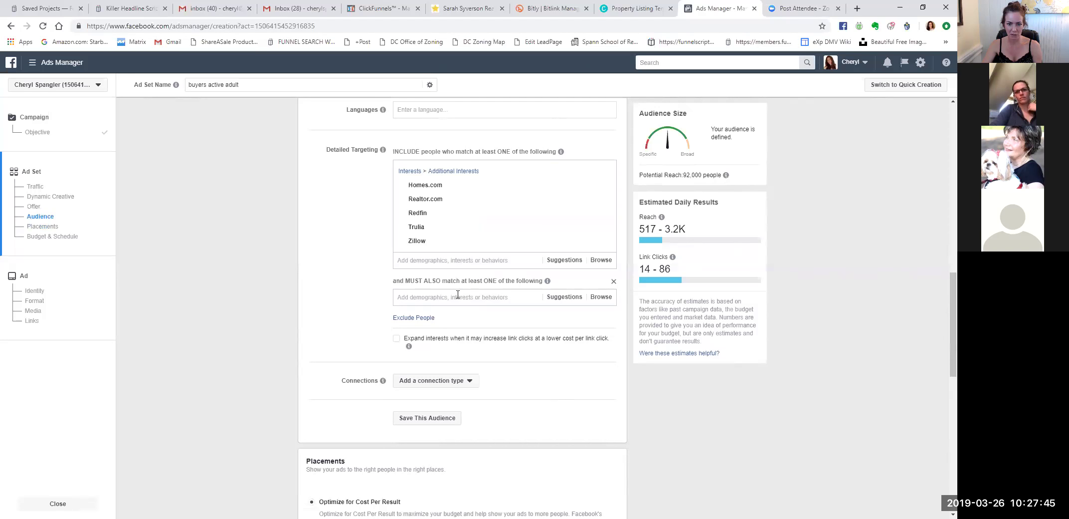
{"action": "left_click", "coordinate": [456, 295]}
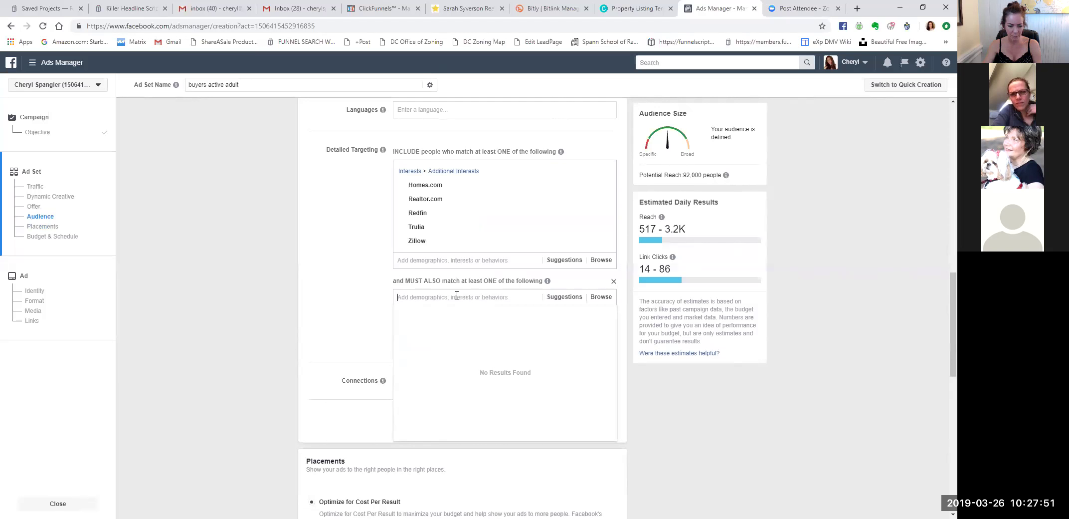
{"action": "type", "text": "mortgage loans"}
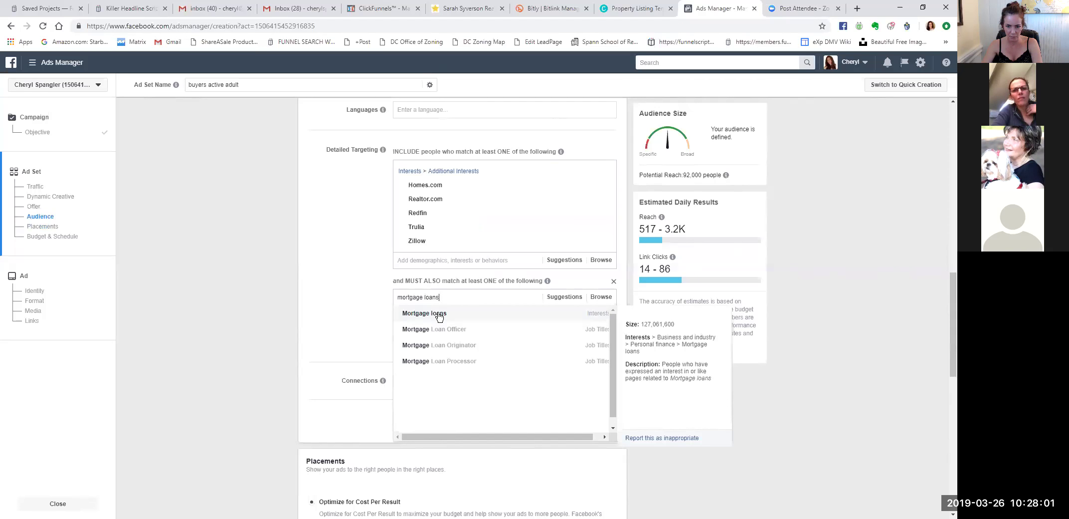
{"action": "left_click", "coordinate": [438, 313]}
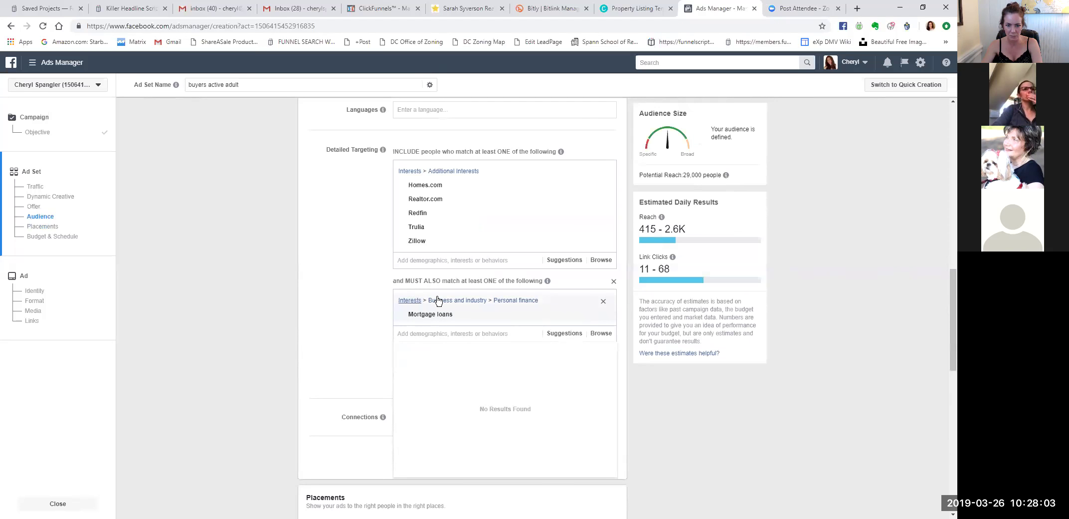
{"action": "mouse_move", "coordinate": [448, 318]}
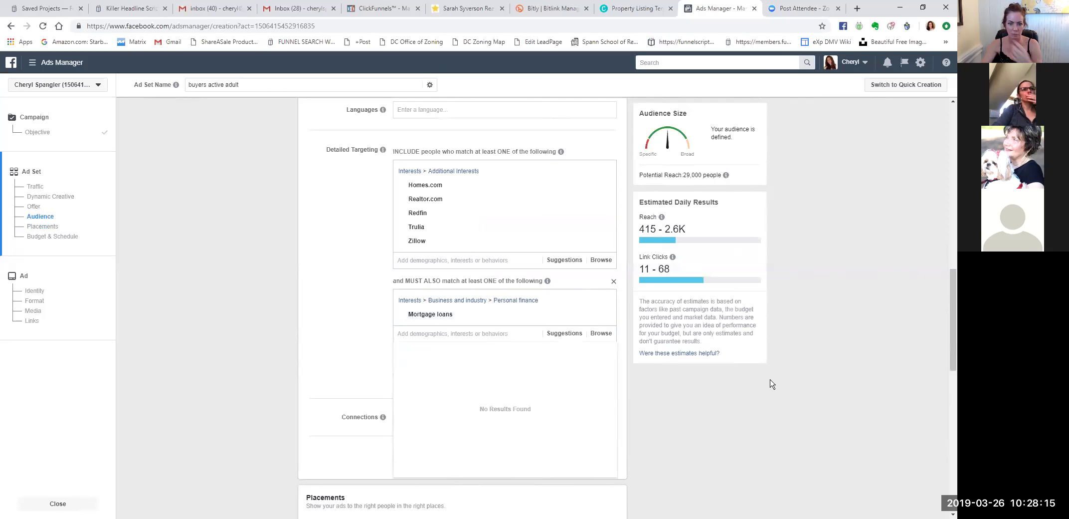
Switch the ad set from Daily Budget to Lifetime Budget and enter $20.00.
{"action": "scroll", "coordinate": [743, 394], "scroll_direction": "down", "scroll_amount": 3}
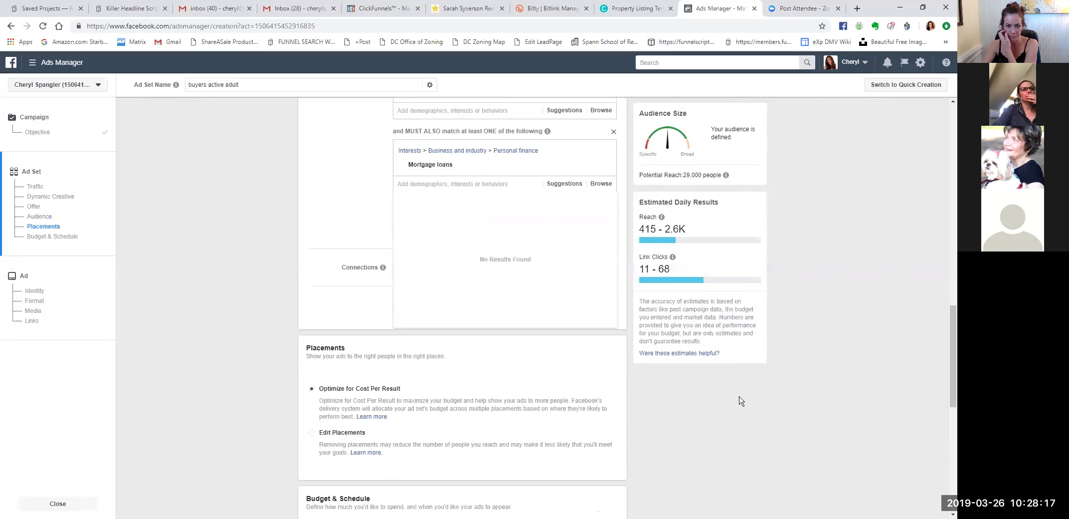
{"action": "scroll", "coordinate": [741, 401], "scroll_direction": "down", "scroll_amount": 3}
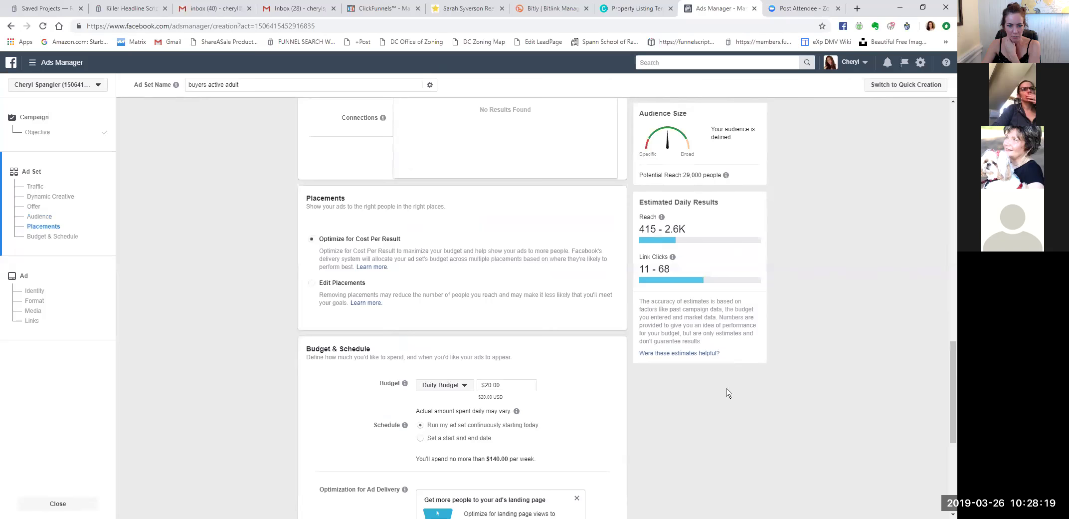
{"action": "scroll", "coordinate": [620, 398], "scroll_direction": "down", "scroll_amount": 1}
{"action": "left_click_drag", "start_coordinate": [514, 335], "coordinate": [482, 335]}
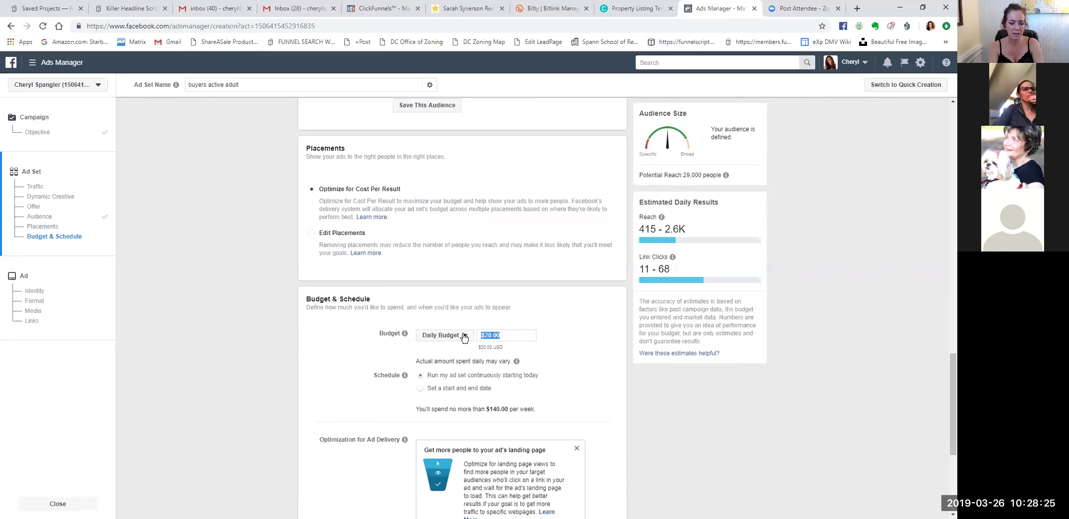
{"action": "left_click", "coordinate": [513, 351]}
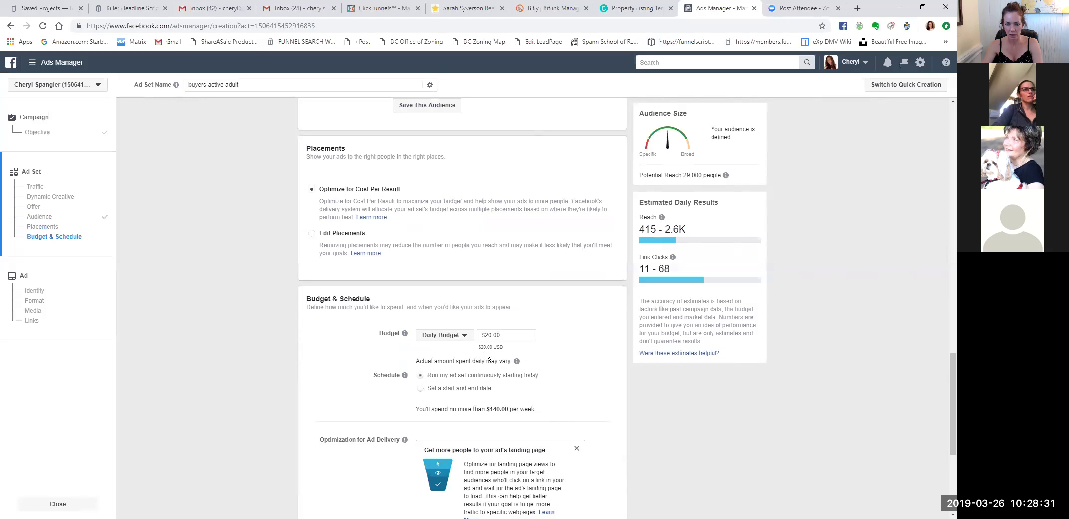
{"action": "left_click", "coordinate": [465, 336]}
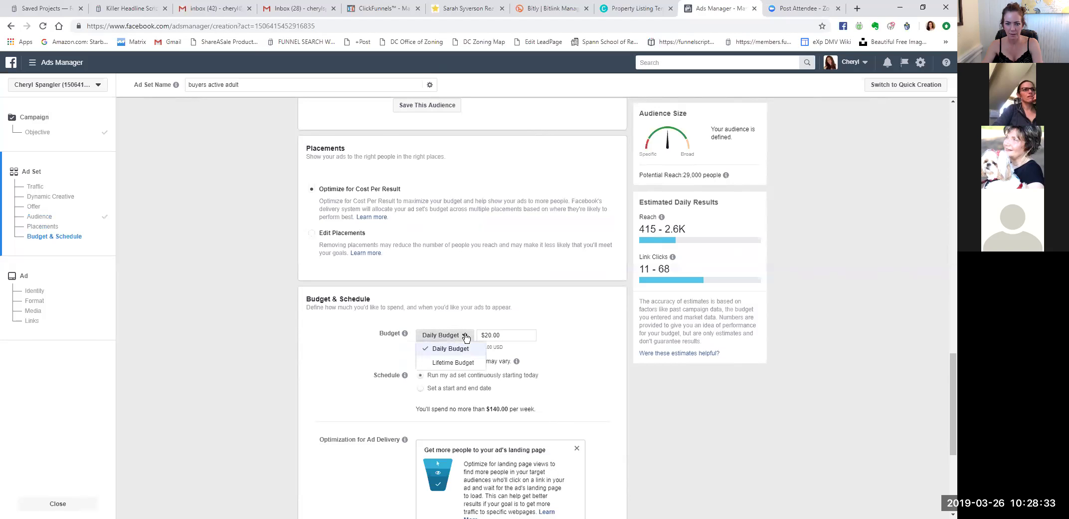
{"action": "left_click", "coordinate": [452, 363]}
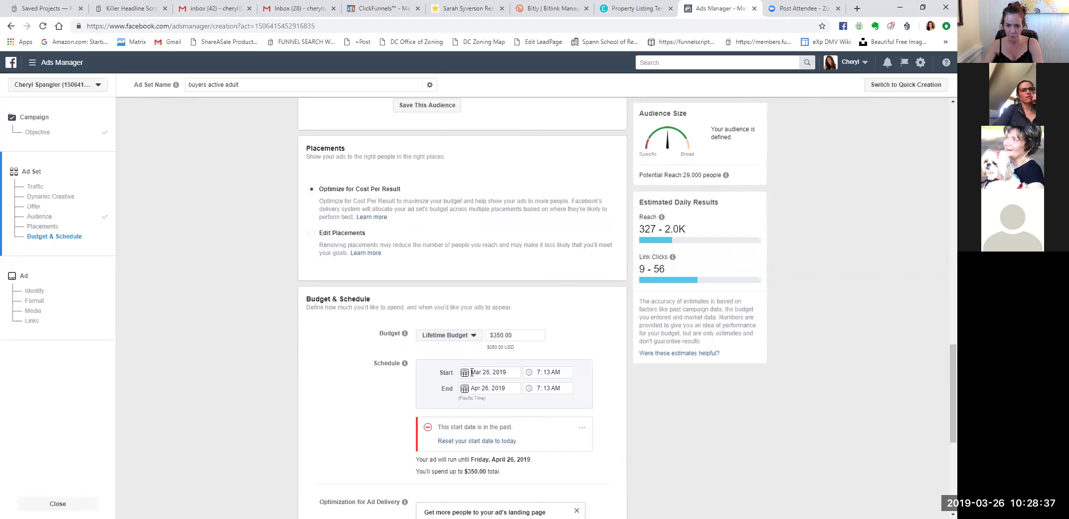
{"action": "left_click_drag", "start_coordinate": [513, 335], "coordinate": [482, 337]}
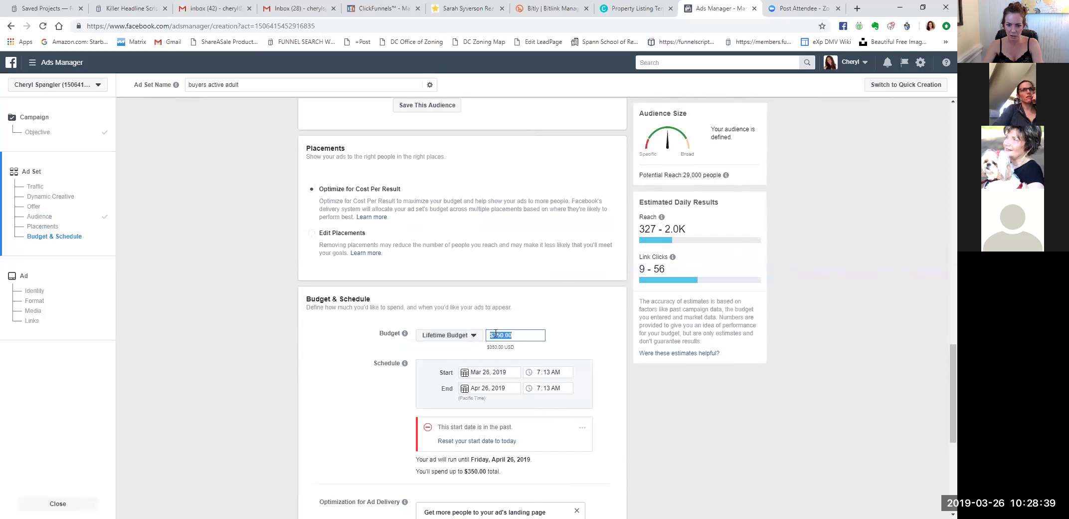
{"action": "type", "text": "20"}
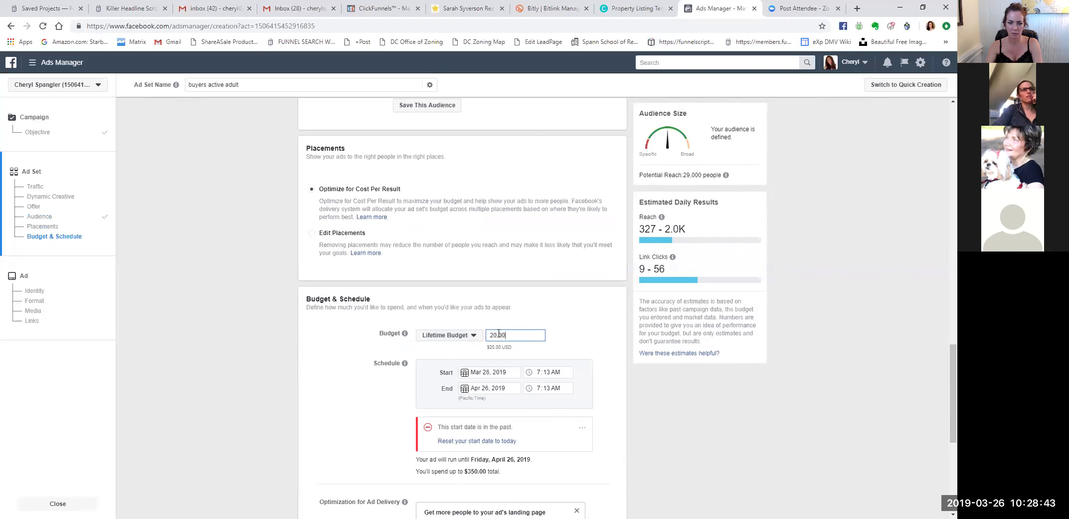
{"action": "left_click", "coordinate": [554, 354]}
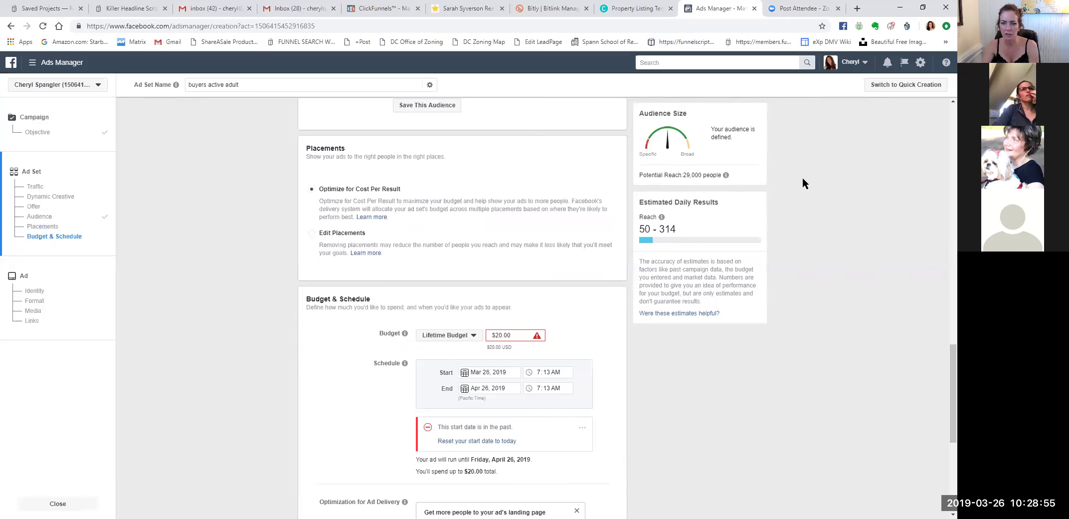
Remove Fredericksburg, Virginia from Locations, leaving only Stafford, Virginia within 15 miles.
{"action": "scroll", "coordinate": [803, 188], "scroll_direction": "up", "scroll_amount": 8}
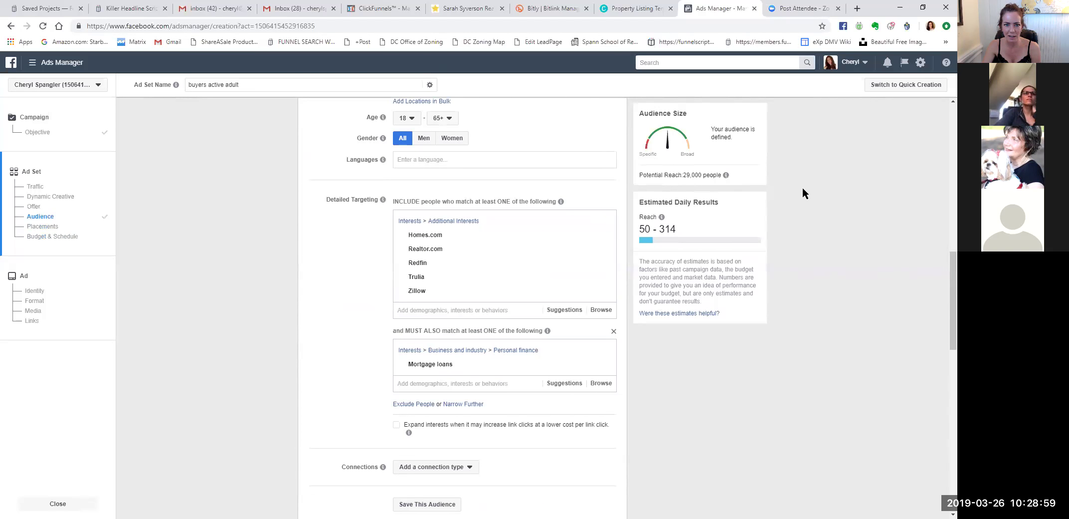
{"action": "scroll", "coordinate": [803, 188], "scroll_direction": "up", "scroll_amount": 2}
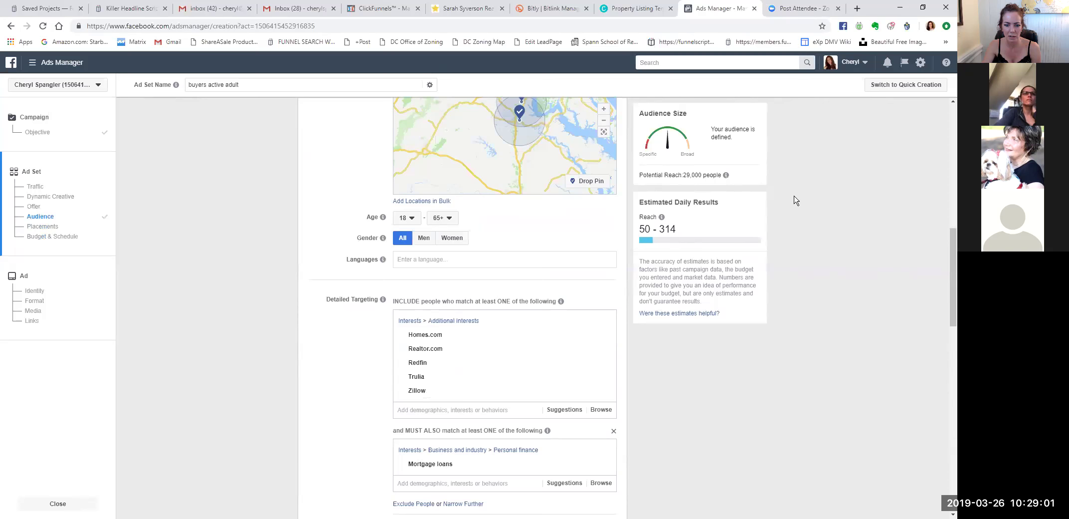
{"action": "scroll", "coordinate": [796, 200], "scroll_direction": "up", "scroll_amount": 1}
{"action": "scroll", "coordinate": [796, 200], "scroll_direction": "down", "scroll_amount": 8}
{"action": "scroll", "coordinate": [796, 200], "scroll_direction": "up", "scroll_amount": 8}
{"action": "scroll", "coordinate": [796, 201], "scroll_direction": "up", "scroll_amount": 3}
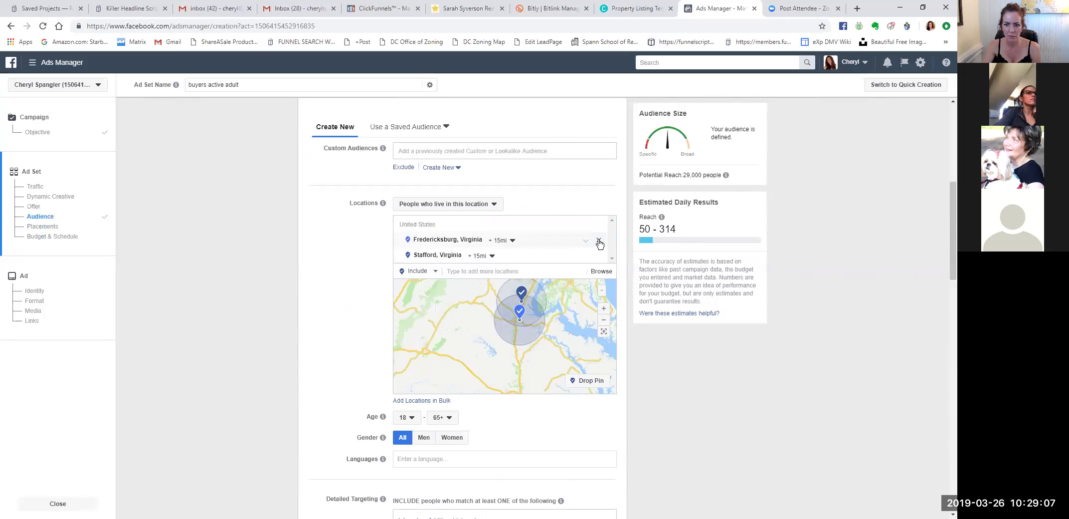
{"action": "left_click", "coordinate": [599, 242]}
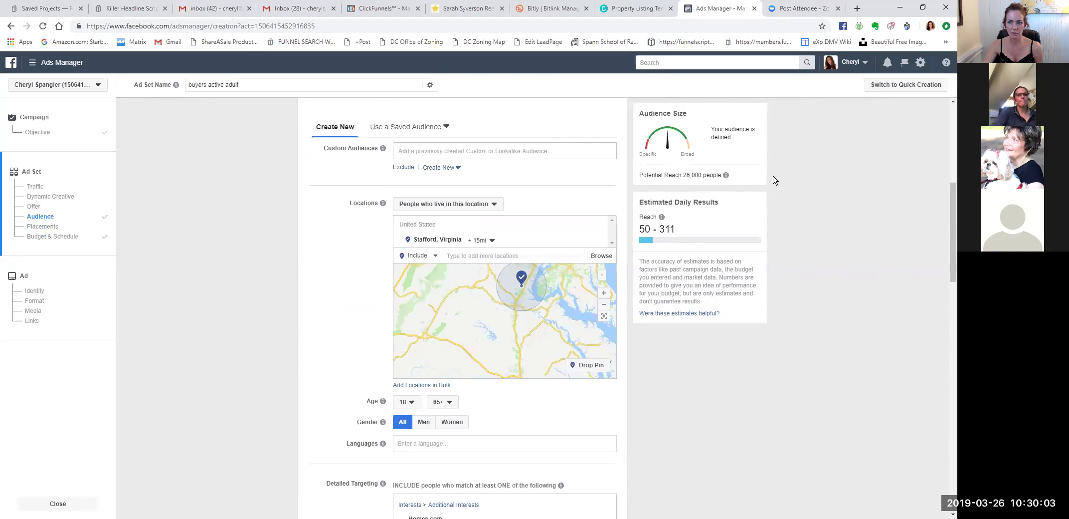
{"action": "mouse_move", "coordinate": [726, 175]}
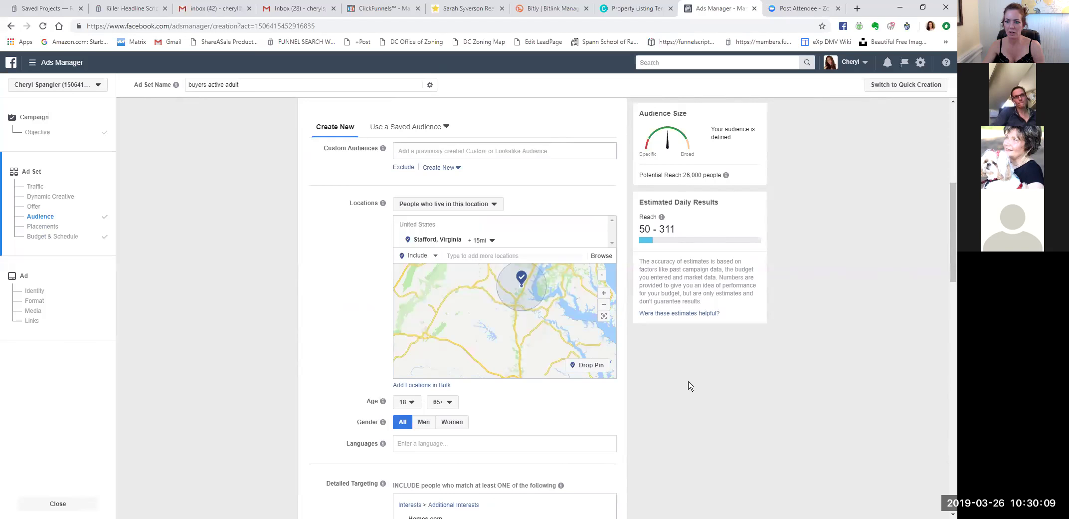
Replace the $20.00 lifetime budget with $100.00.
{"action": "scroll", "coordinate": [690, 385], "scroll_direction": "down", "scroll_amount": 1}
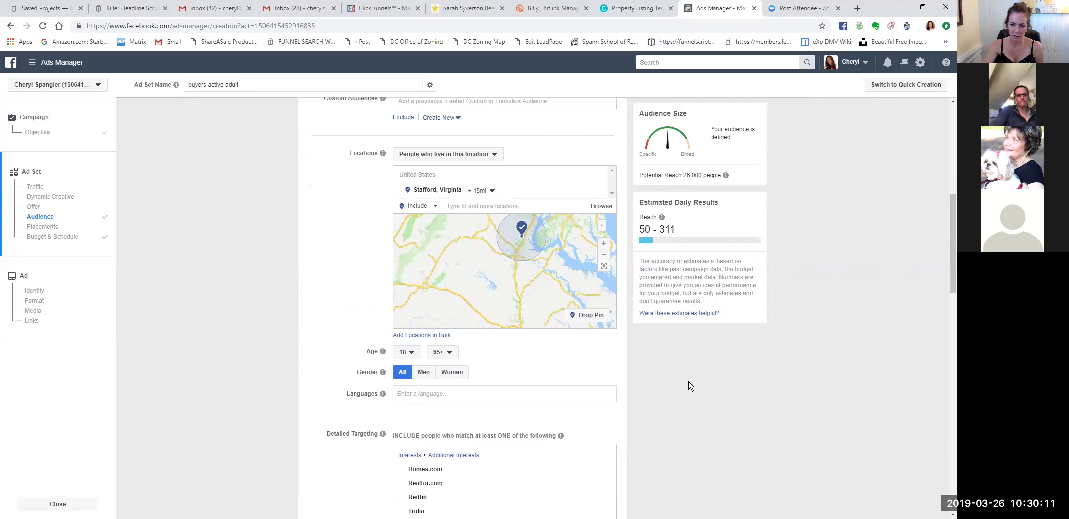
{"action": "scroll", "coordinate": [689, 386], "scroll_direction": "down", "scroll_amount": 2}
{"action": "scroll", "coordinate": [689, 386], "scroll_direction": "down", "scroll_amount": 4}
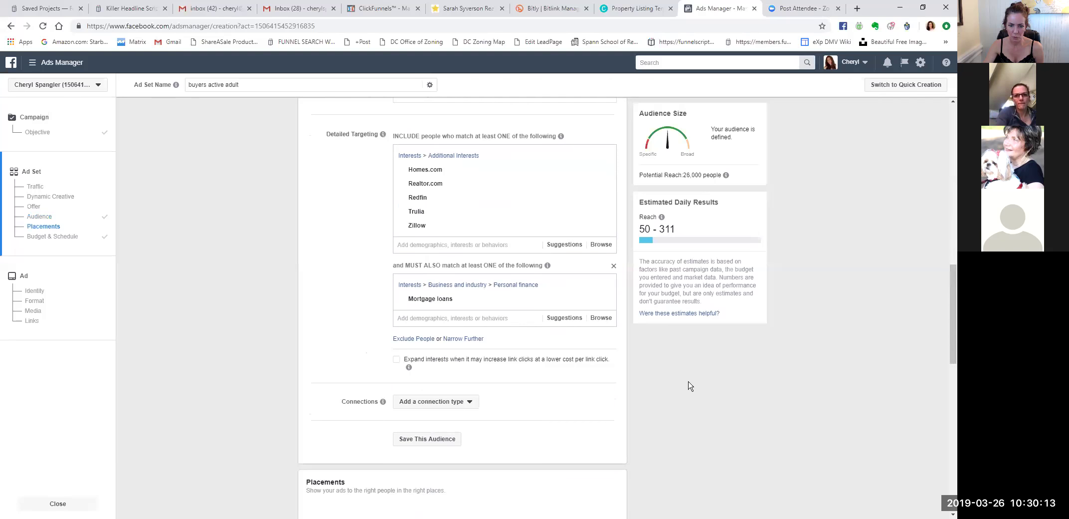
{"action": "scroll", "coordinate": [690, 385], "scroll_direction": "down", "scroll_amount": 7}
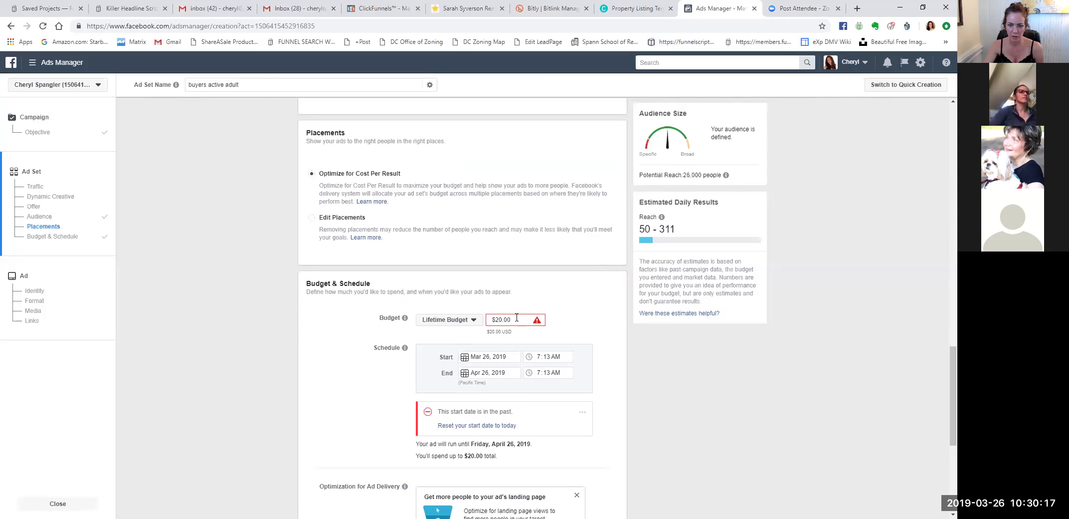
{"action": "mouse_move", "coordinate": [518, 316]}
{"action": "left_click_drag", "start_coordinate": [519, 317], "coordinate": [482, 319]}
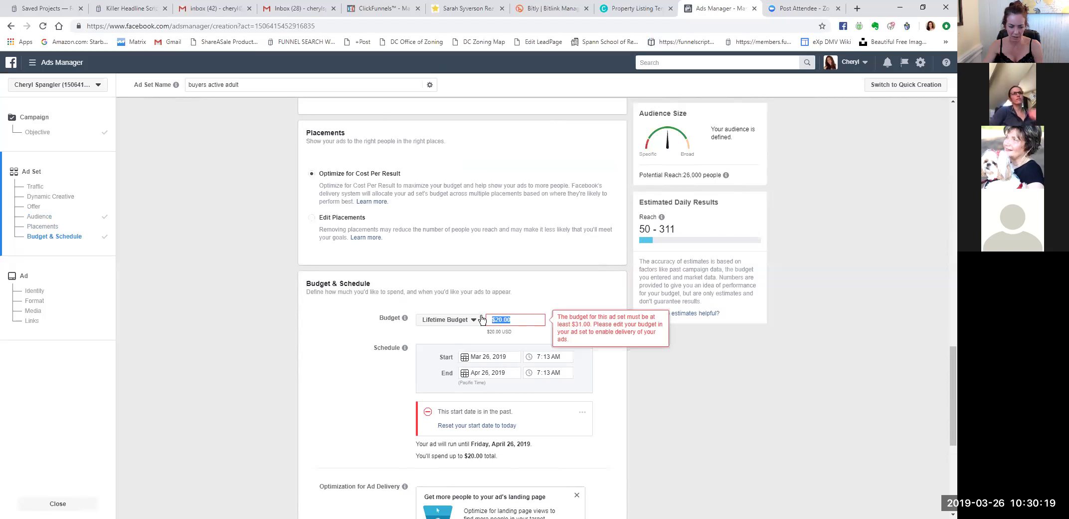
{"action": "type", "text": "100.00"}
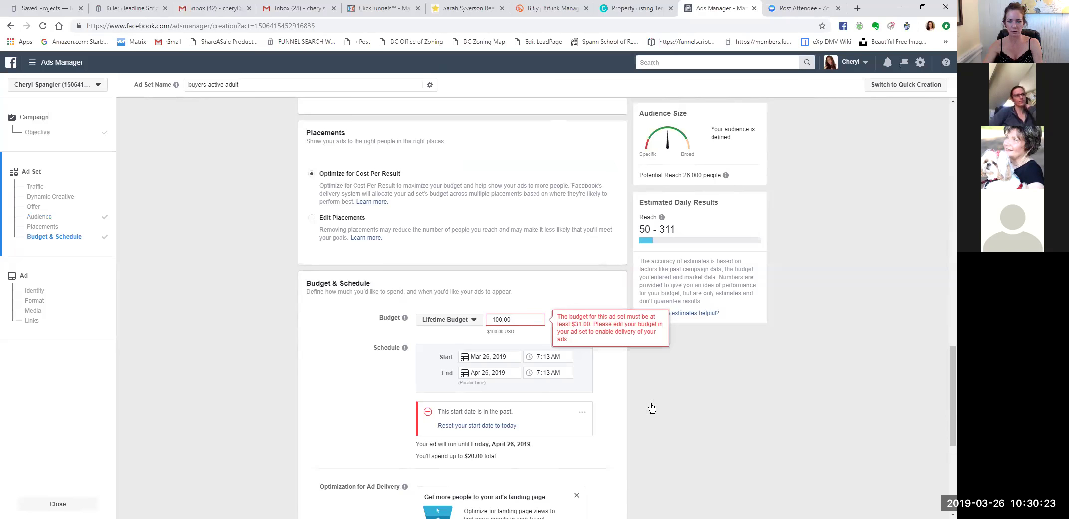
{"action": "key", "text": "Tab"}
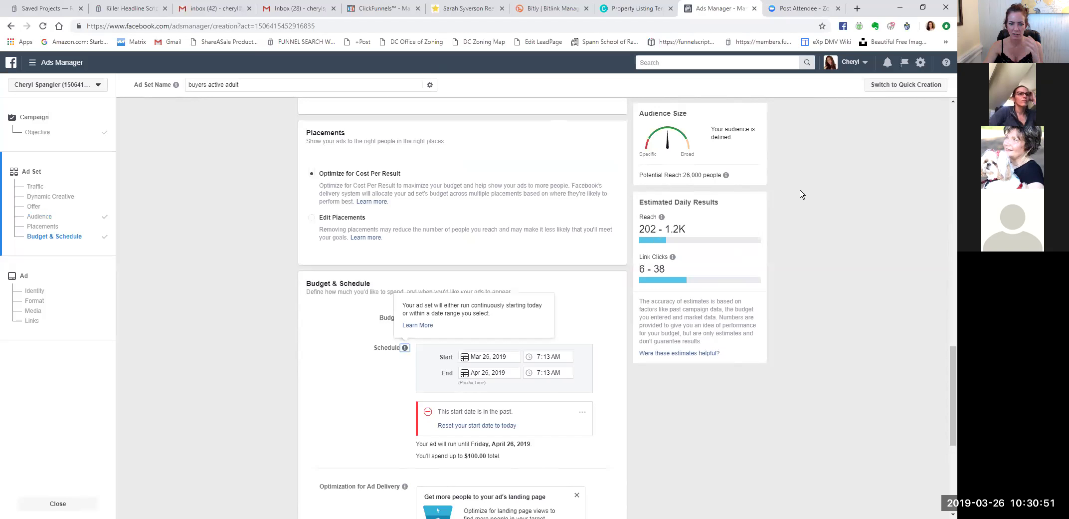
Try a $10.00 lifetime budget, which triggers the $31.00 minimum-budget error.
{"action": "scroll", "coordinate": [800, 192], "scroll_direction": "up", "scroll_amount": 8}
{"action": "scroll", "coordinate": [800, 192], "scroll_direction": "down", "scroll_amount": 12}
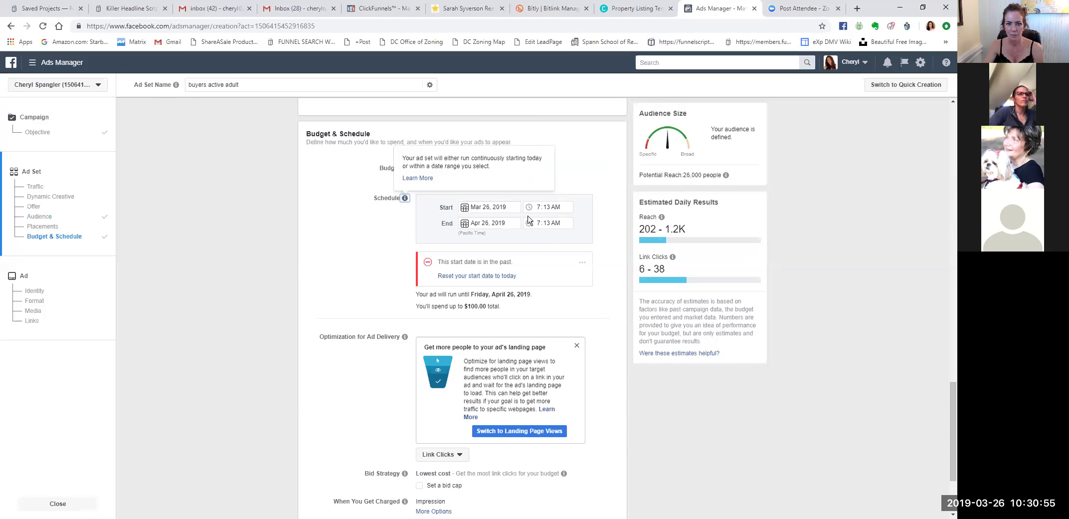
{"action": "scroll", "coordinate": [623, 331], "scroll_direction": "up", "scroll_amount": 1}
{"action": "left_click_drag", "start_coordinate": [533, 220], "coordinate": [480, 219]}
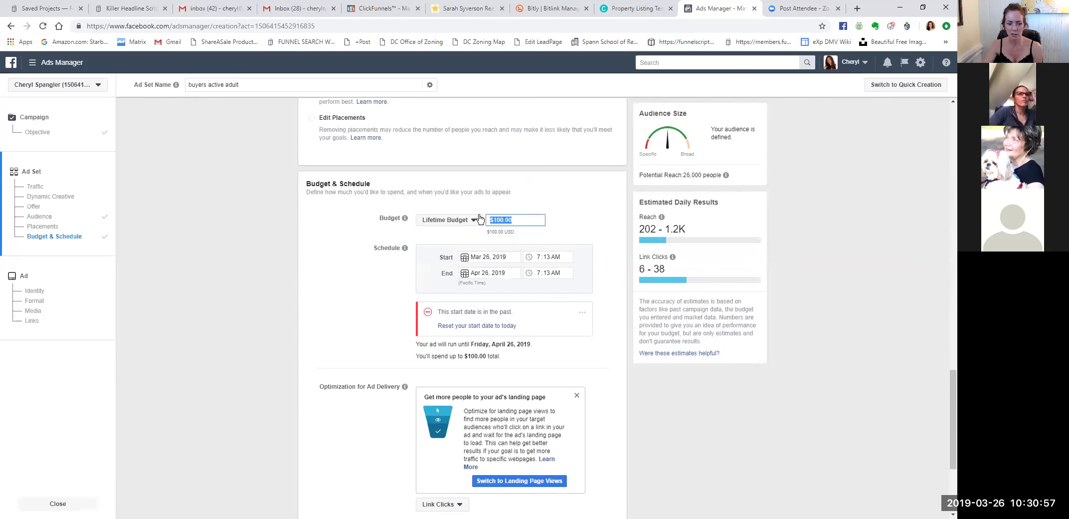
{"action": "type", "text": "10.00"}
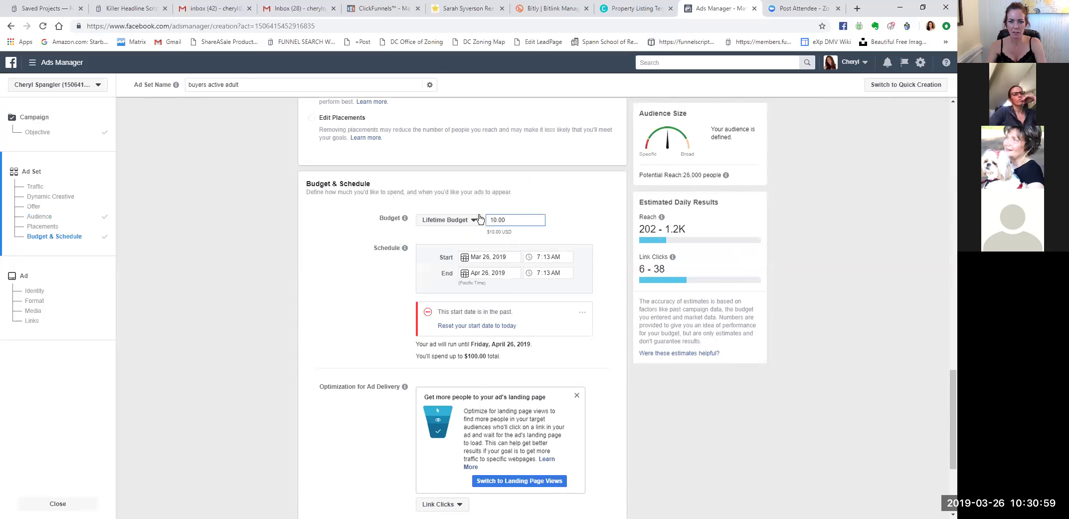
{"action": "left_click", "coordinate": [630, 397]}
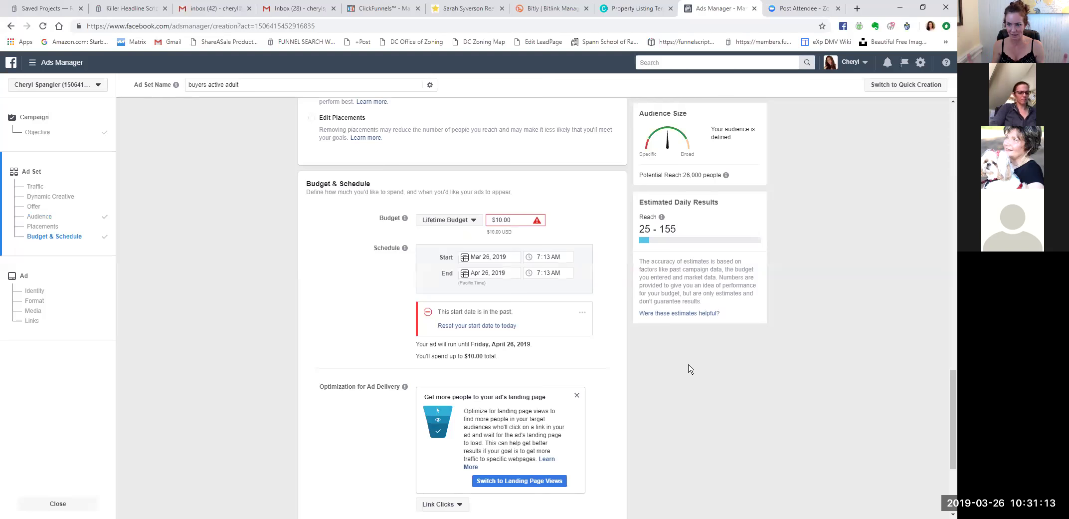
Set the lifetime budget back to $20.00.
{"action": "mouse_move", "coordinate": [523, 222]}
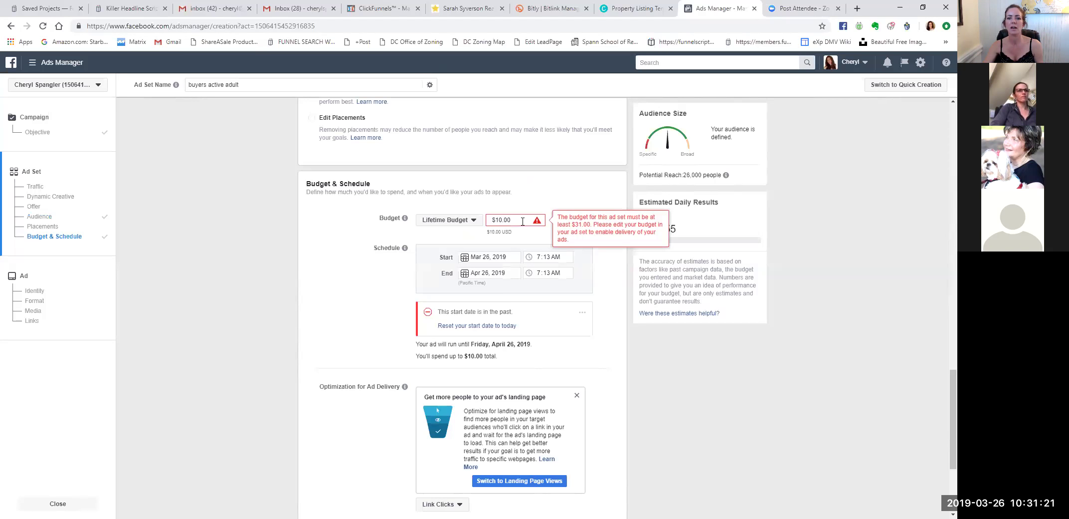
{"action": "left_click_drag", "start_coordinate": [523, 221], "coordinate": [482, 225]}
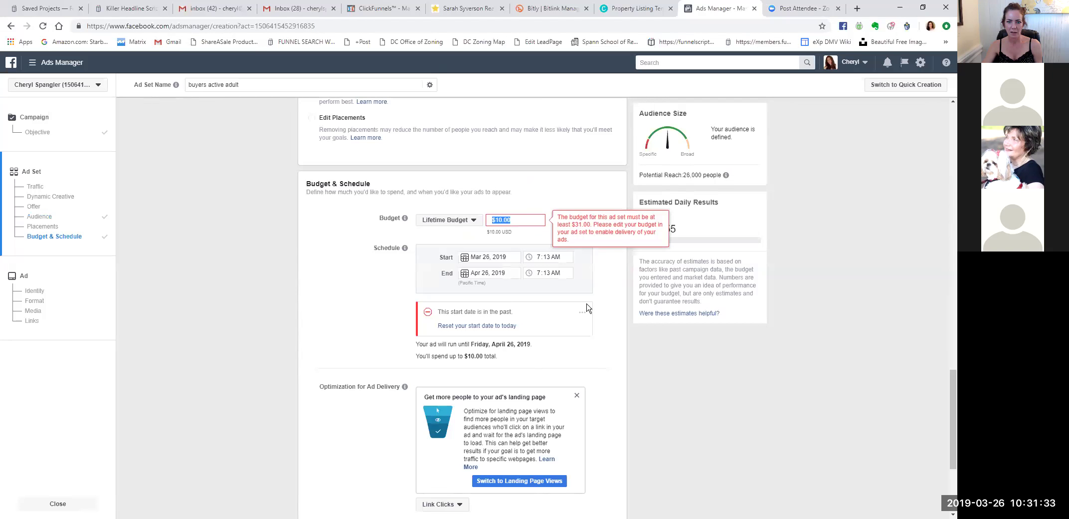
{"action": "type", "text": "10"}
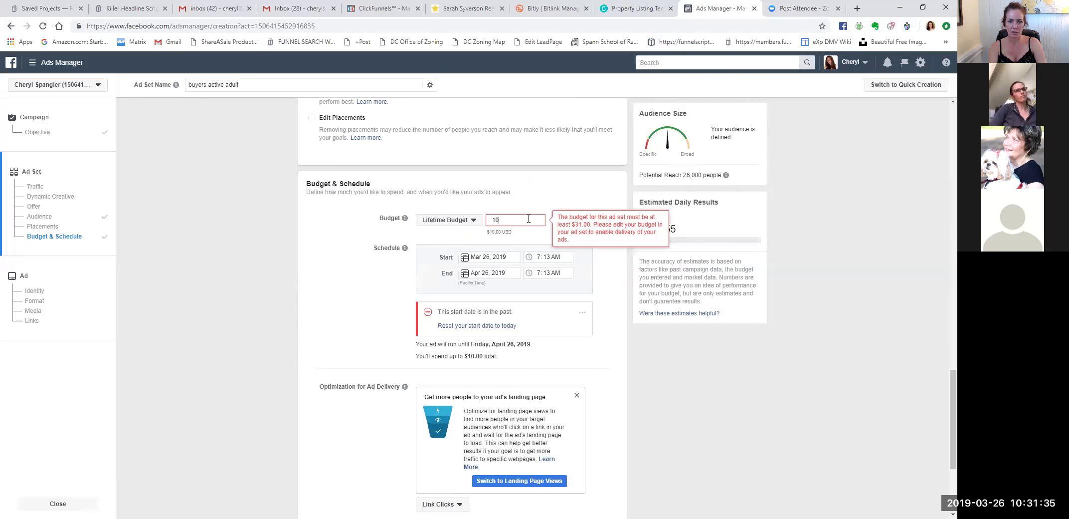
{"action": "key", "text": "BackSpace"}
{"action": "type", "text": "20.00"}
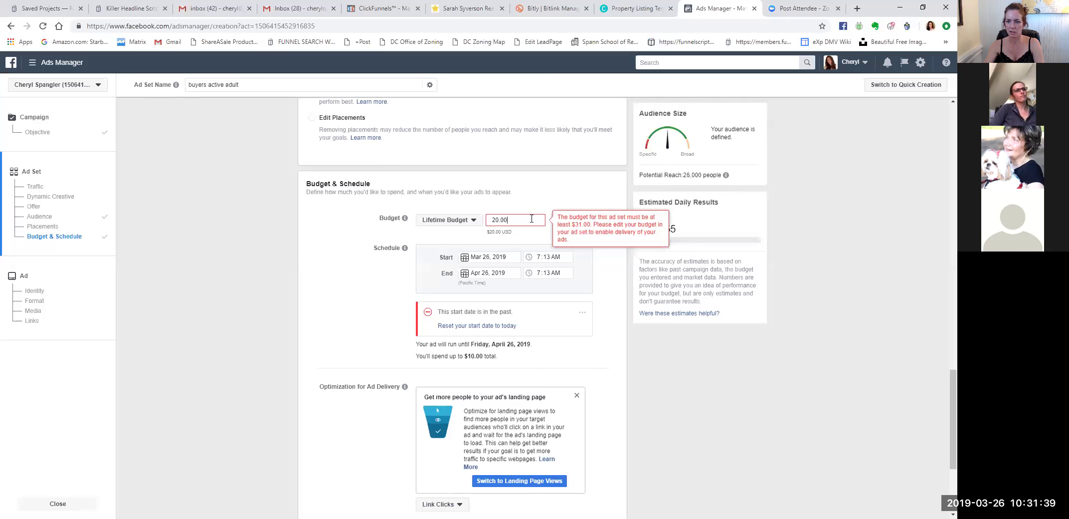
{"action": "key", "text": "Tab"}
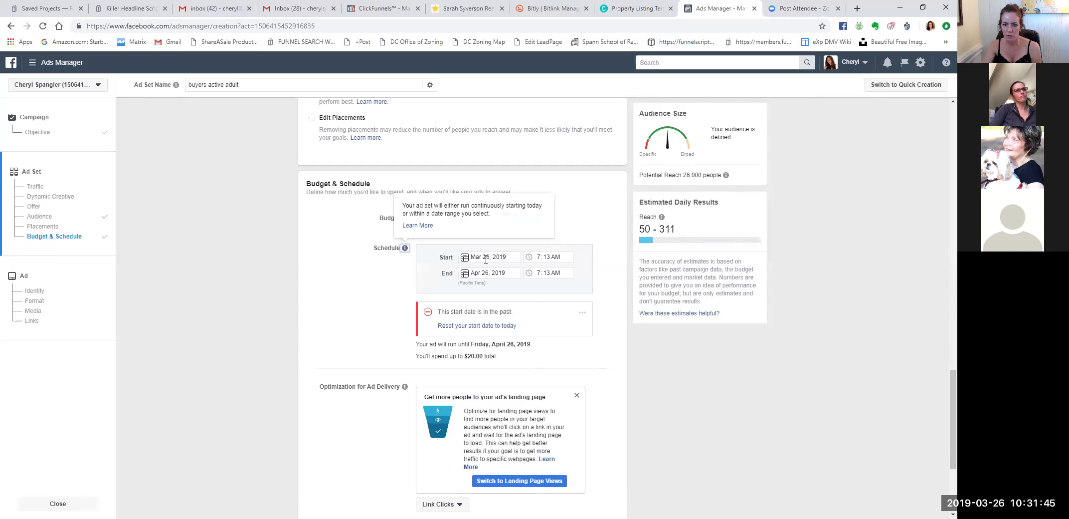
Keep the start date at Mar 26, 2019 and set the start time to 11:00 AM.
{"action": "left_click", "coordinate": [510, 256]}
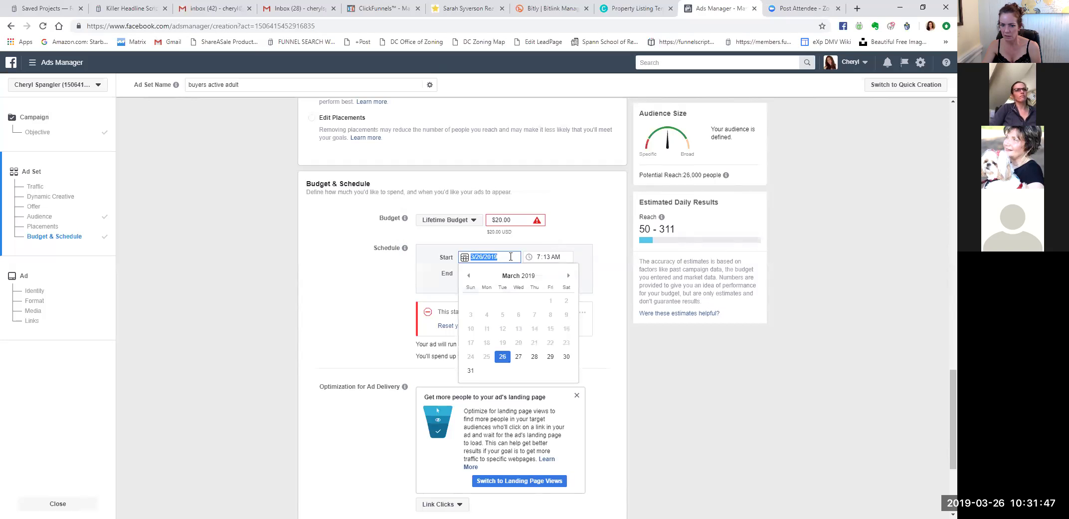
{"action": "left_click", "coordinate": [570, 260]}
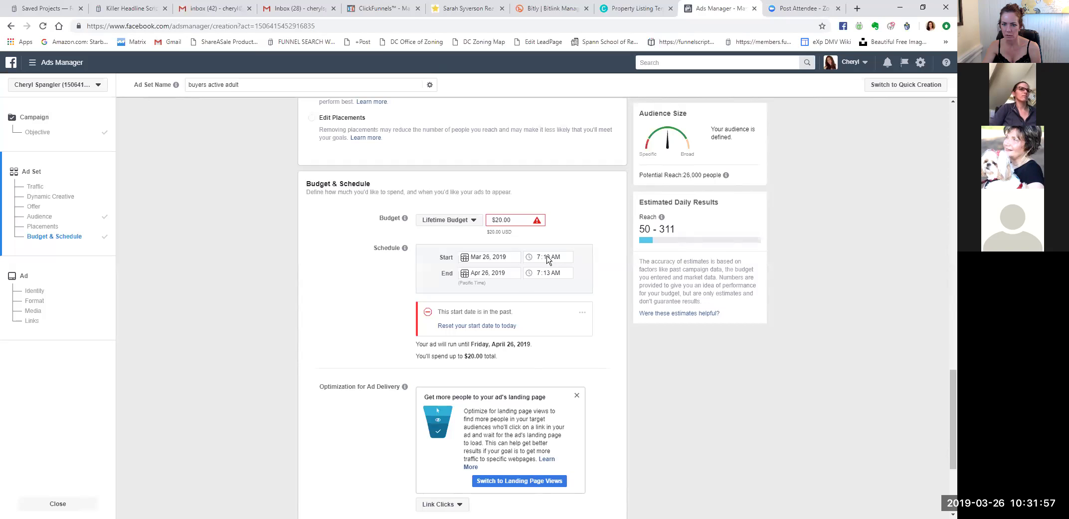
{"action": "left_click", "coordinate": [545, 257]}
{"action": "type", "text": "1"}
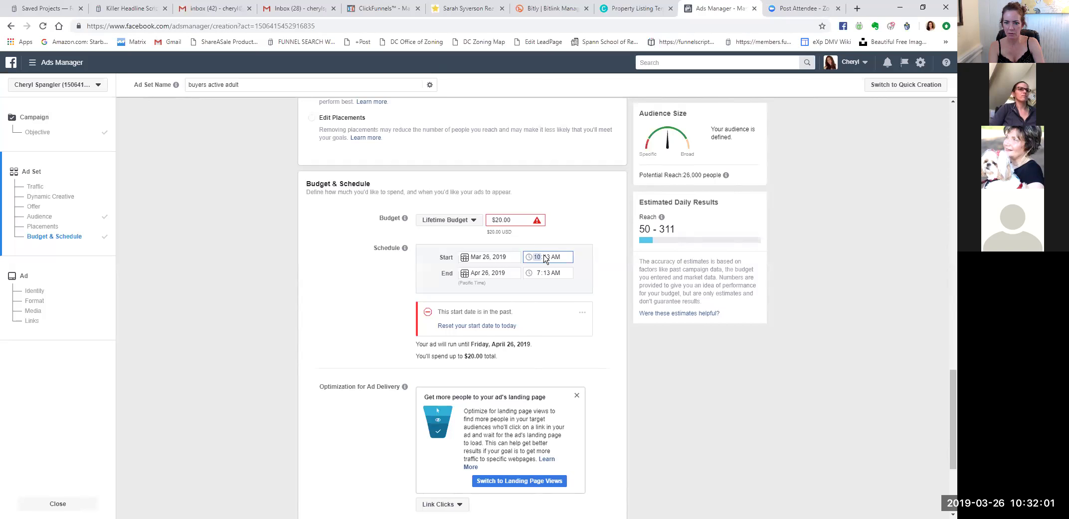
{"action": "type", "text": "1"}
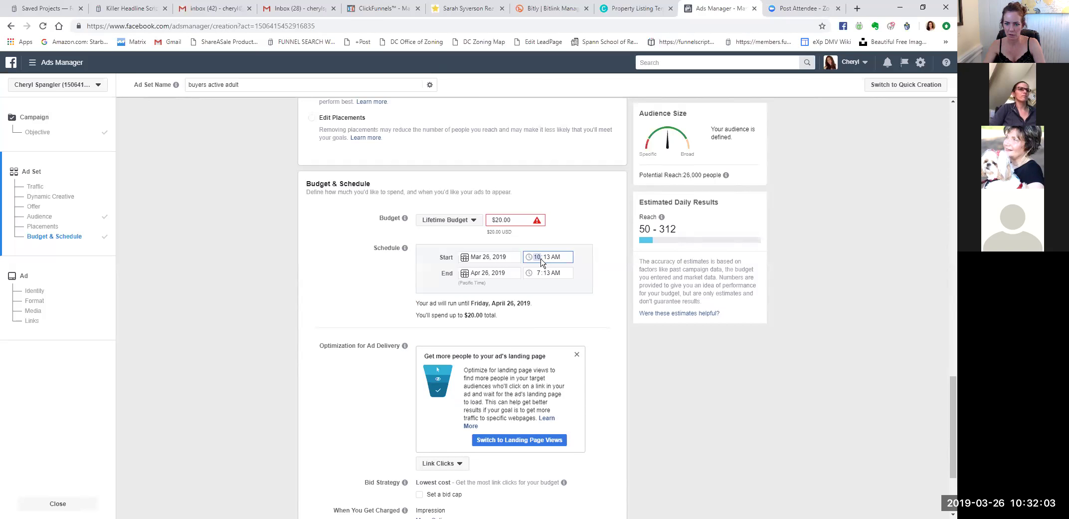
{"action": "type", "text": "1:00"}
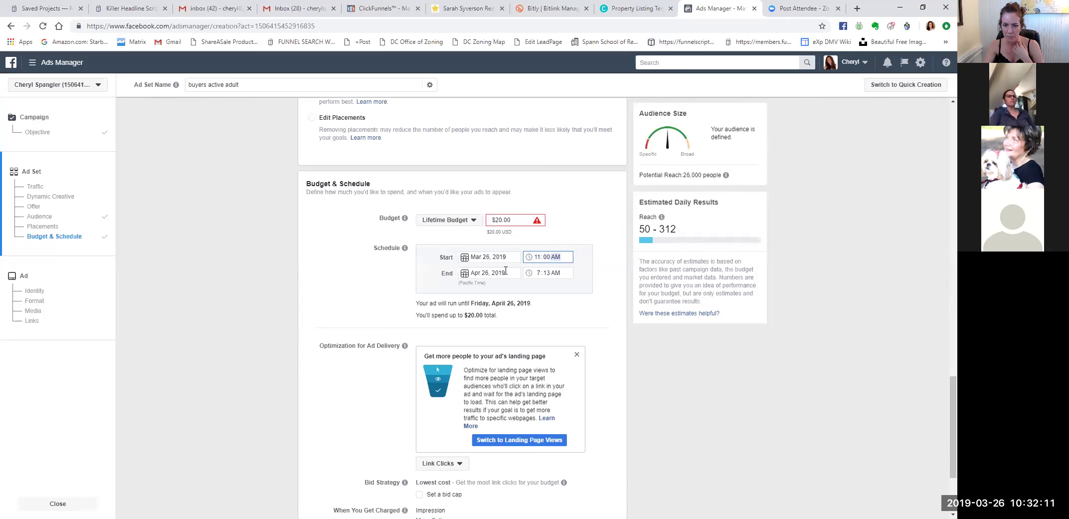
Set the end date to March 31, 2019, correcting an accidental March 29.
{"action": "left_click", "coordinate": [505, 271]}
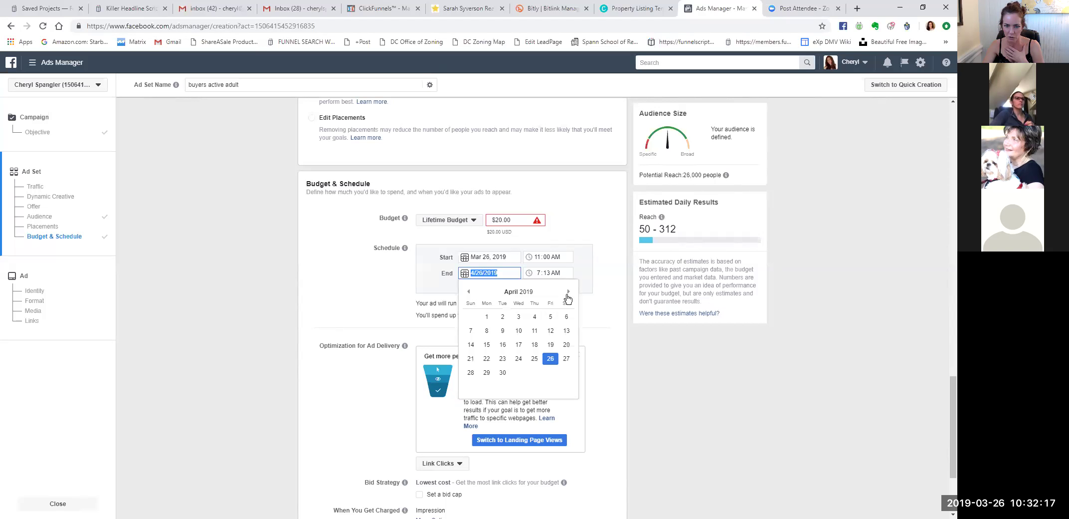
{"action": "left_click", "coordinate": [469, 291]}
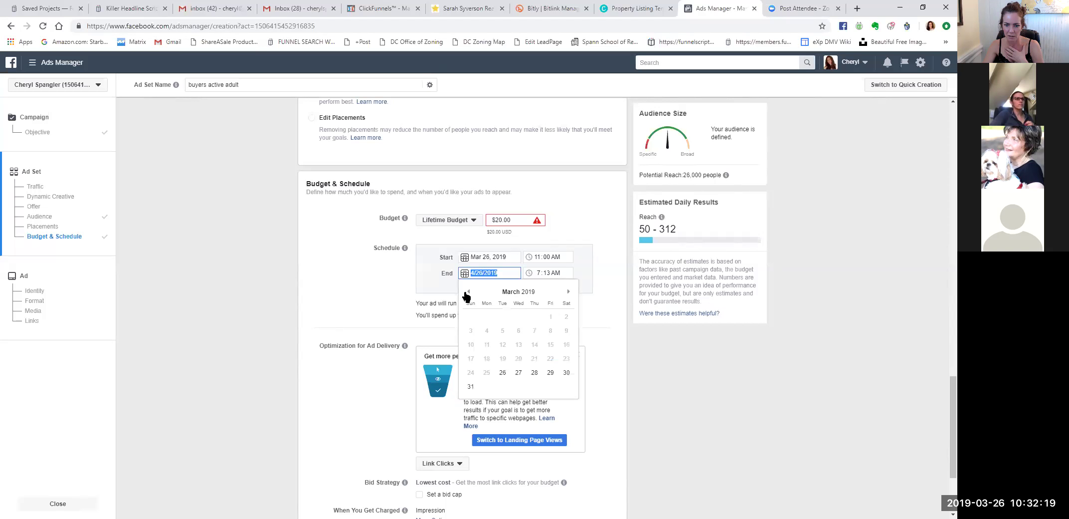
{"action": "left_click", "coordinate": [552, 375]}
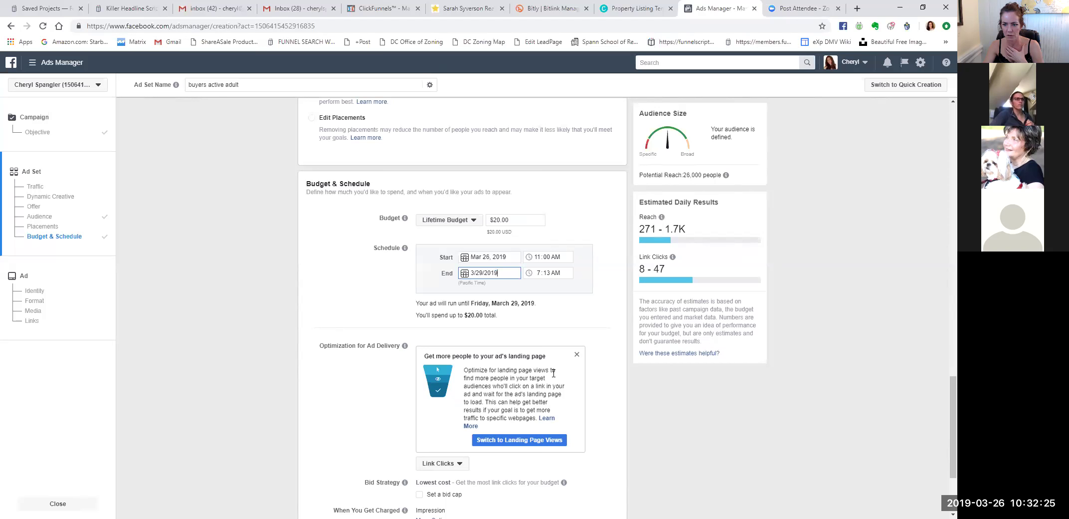
{"action": "left_click", "coordinate": [507, 274]}
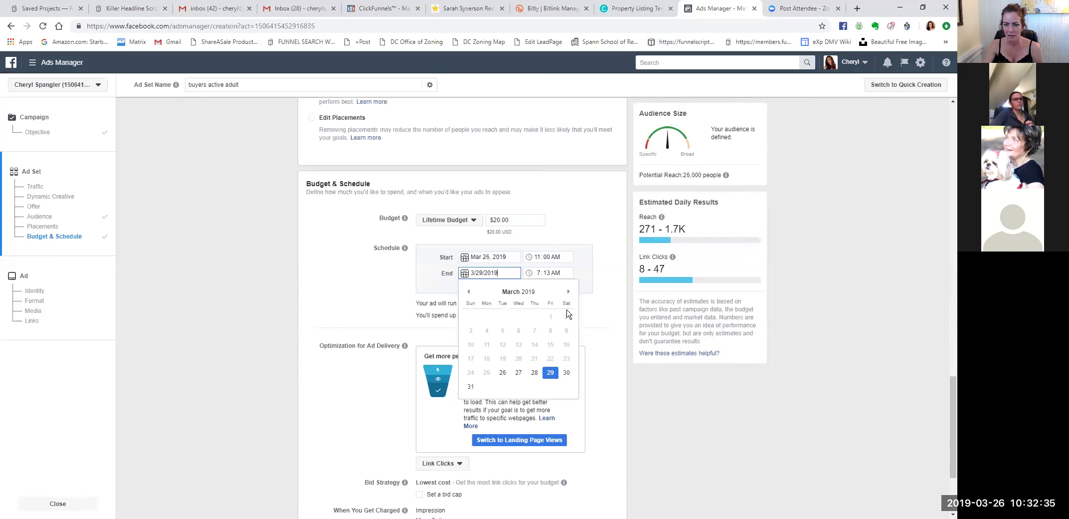
{"action": "left_click", "coordinate": [471, 387]}
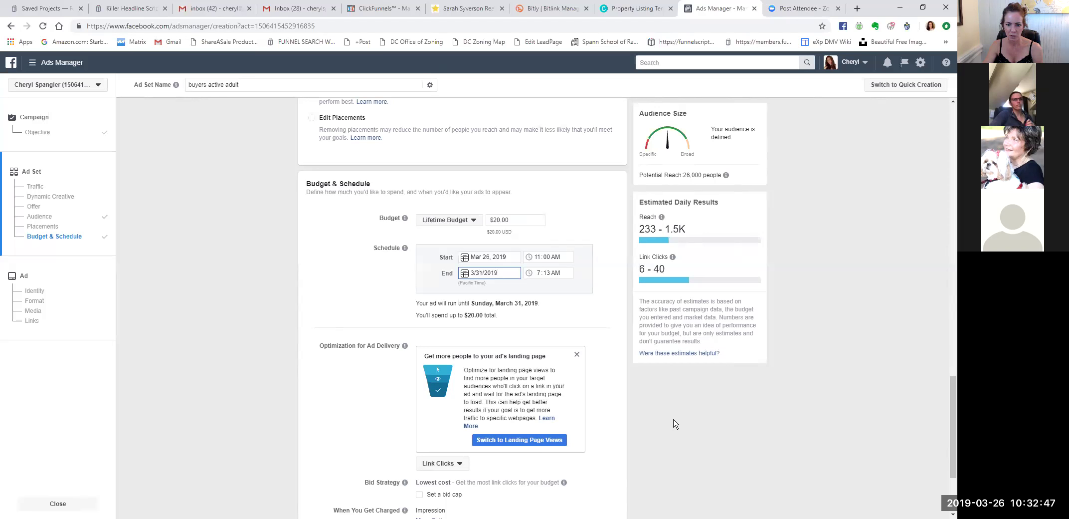
Scroll to Optimization for Ad Delivery and open the Link Clicks dropdown.
{"action": "scroll", "coordinate": [673, 424], "scroll_direction": "down", "scroll_amount": 1}
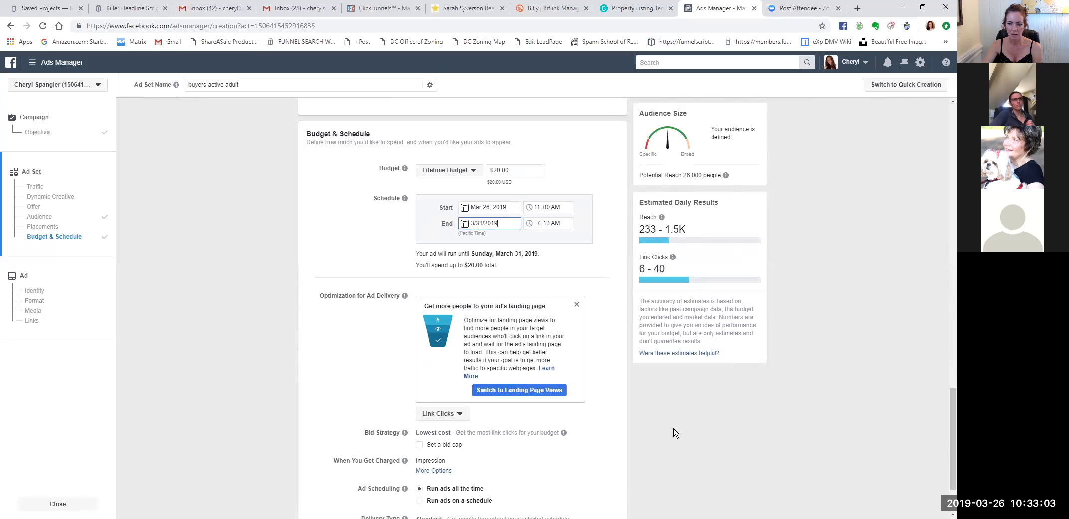
{"action": "scroll", "coordinate": [675, 431], "scroll_direction": "down", "scroll_amount": 1}
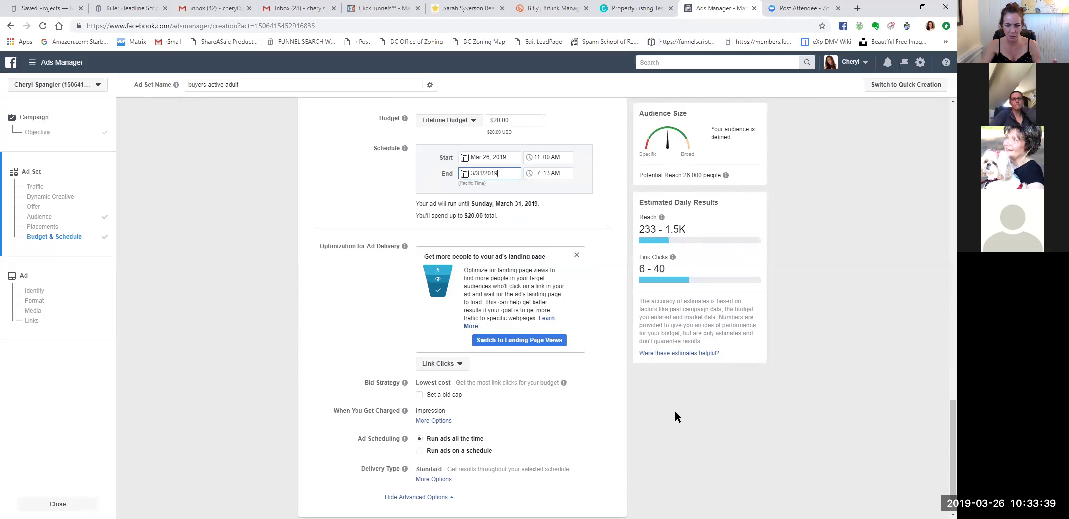
{"action": "scroll", "coordinate": [675, 413], "scroll_direction": "down", "scroll_amount": 1}
{"action": "left_click", "coordinate": [449, 330]}
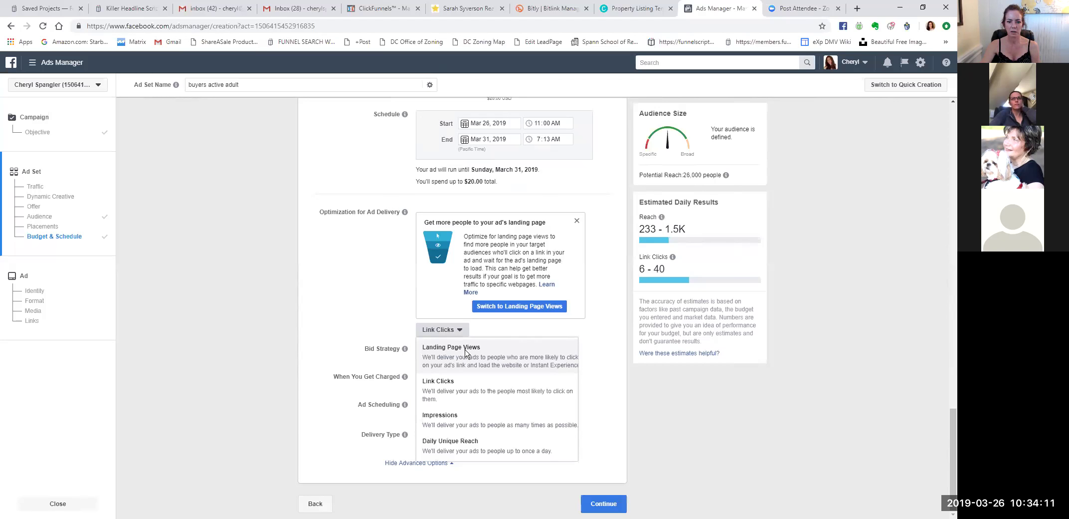
Set delivery optimization to Landing Page Views and continue to the ad-level setup.
{"action": "left_click", "coordinate": [465, 354]}
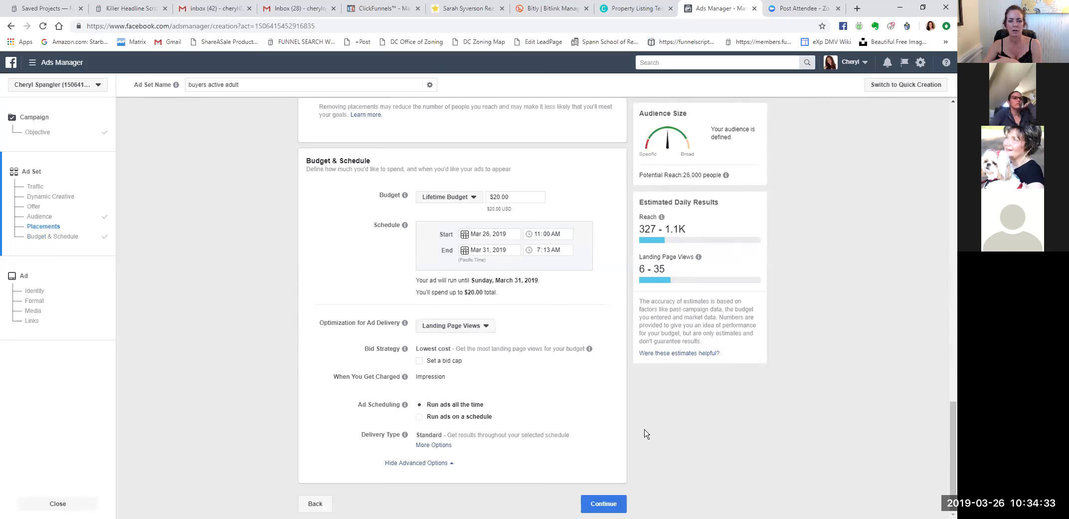
{"action": "left_click", "coordinate": [611, 509]}
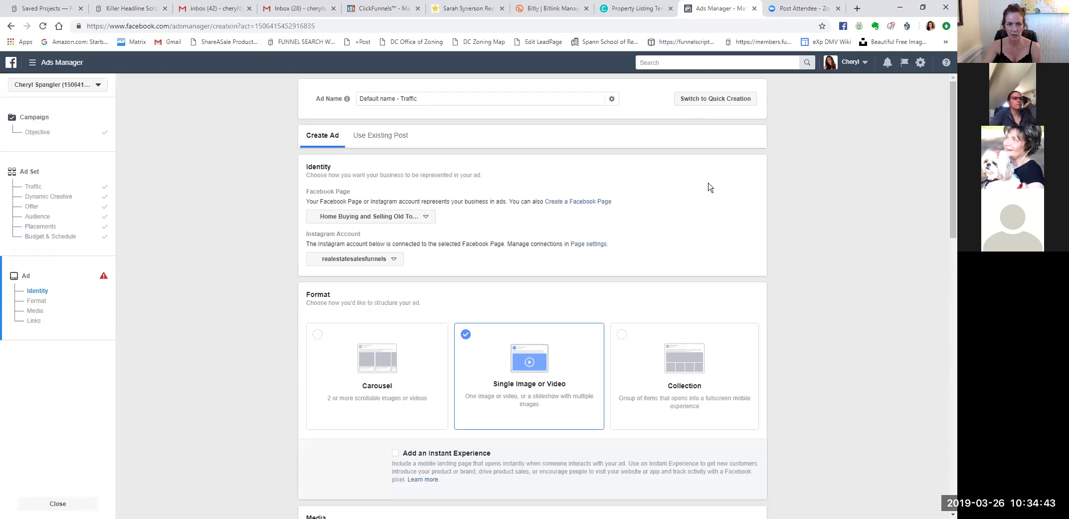
Replace the default ad name with 'buyer leads active adult'.
{"action": "triple_click", "coordinate": [382, 101]}
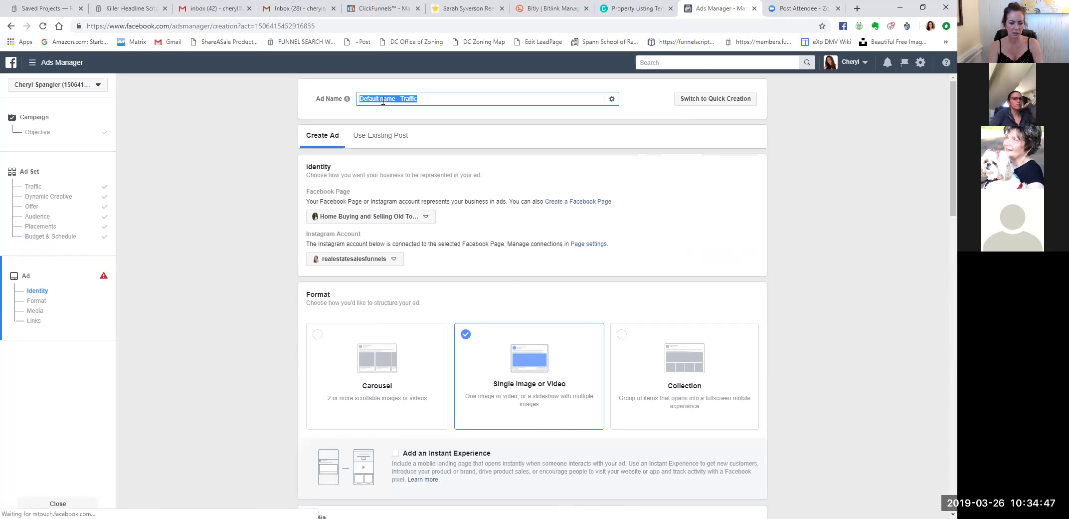
{"action": "type", "text": "buyer leads "}
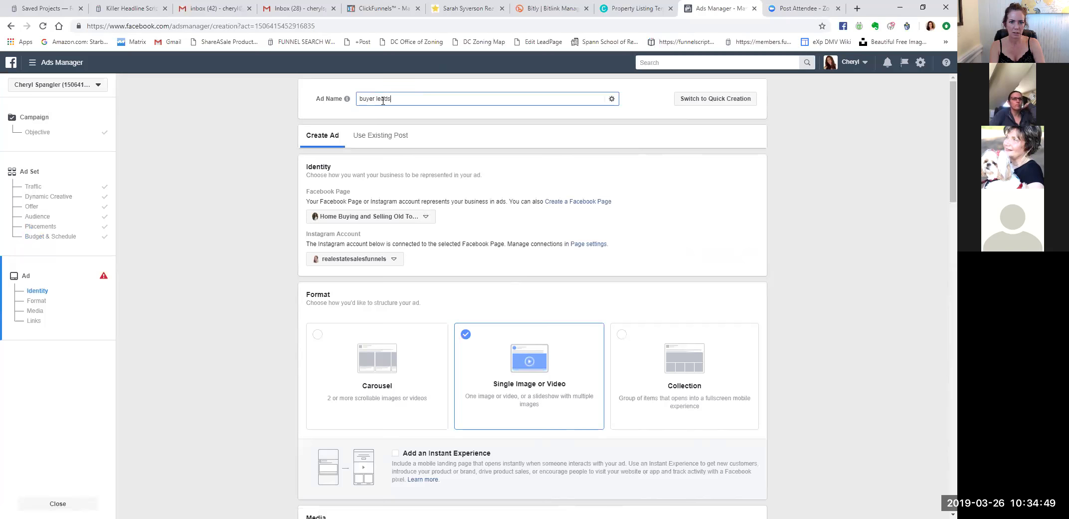
{"action": "type", "text": "active adult"}
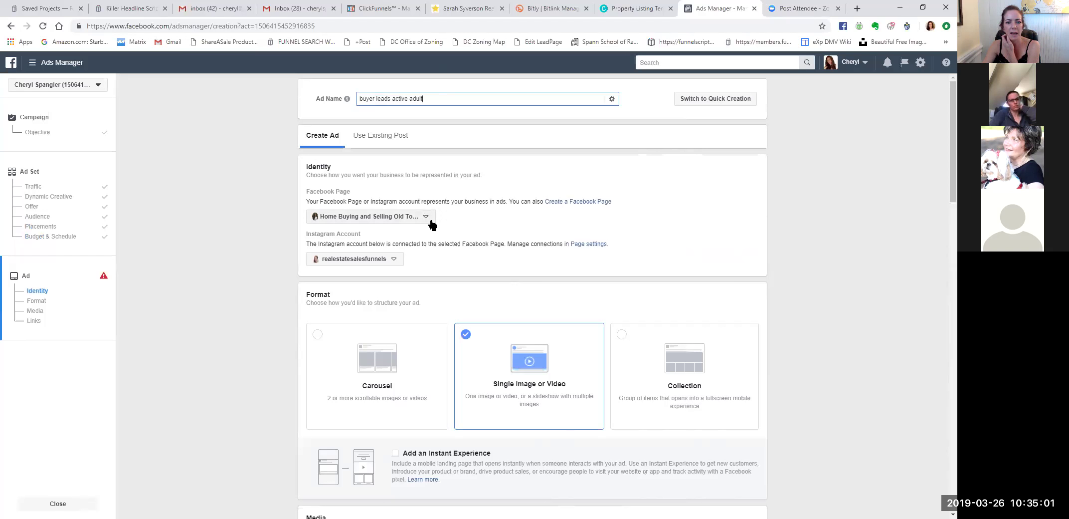
{"action": "left_click", "coordinate": [430, 220]}
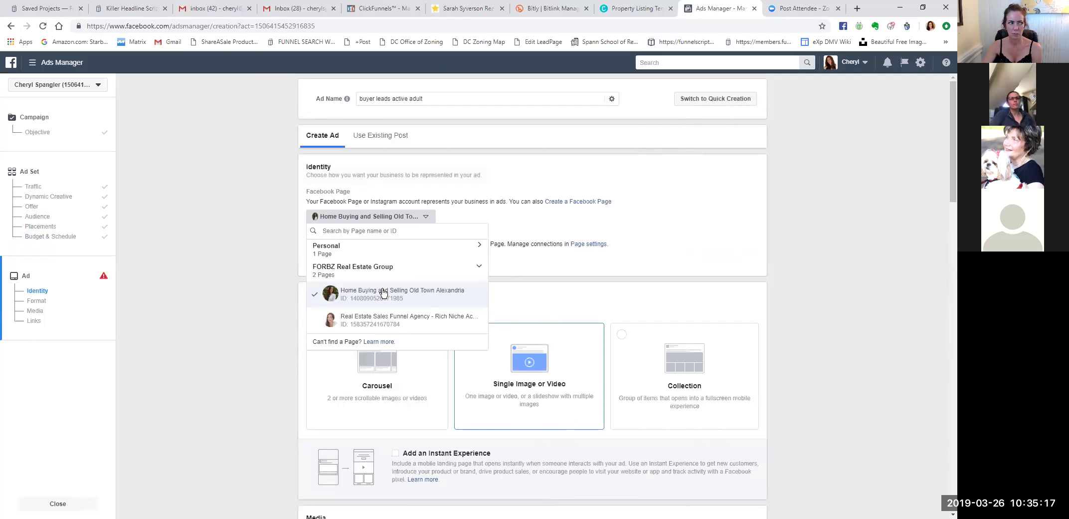
{"action": "left_click", "coordinate": [383, 293]}
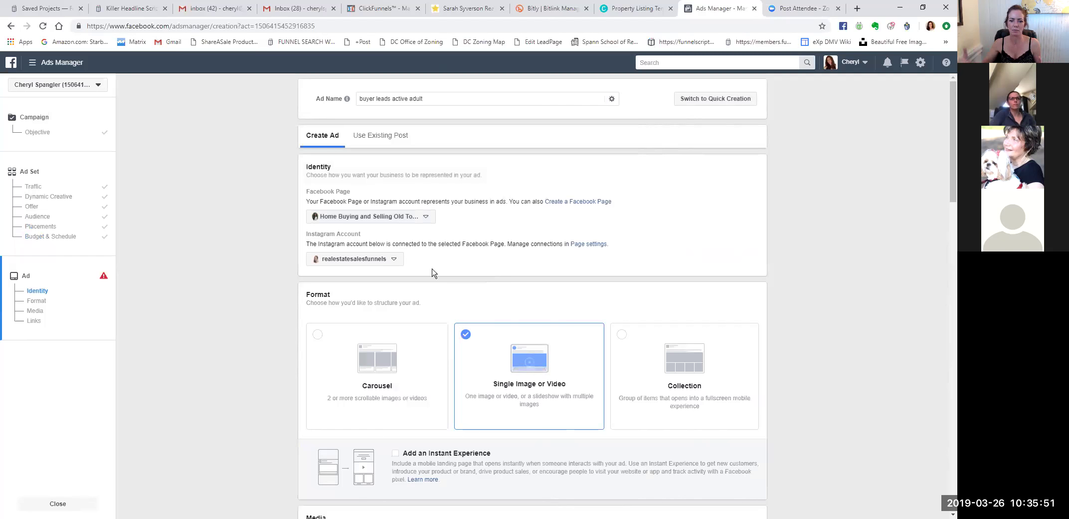
{"action": "scroll", "coordinate": [783, 339], "scroll_direction": "down", "scroll_amount": 1}
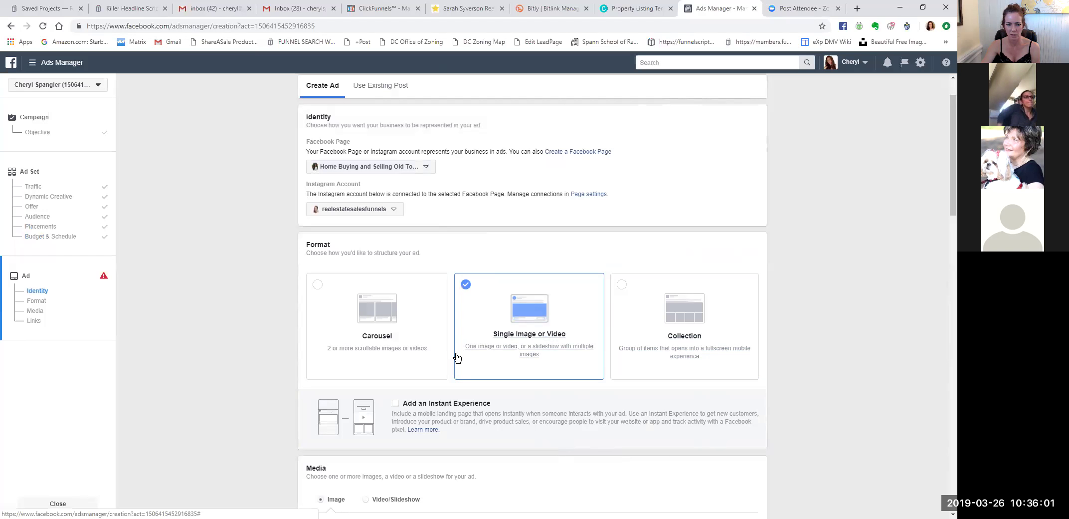
Switch the ad format to Carousel and scroll down to the Links section.
{"action": "left_click", "coordinate": [380, 314]}
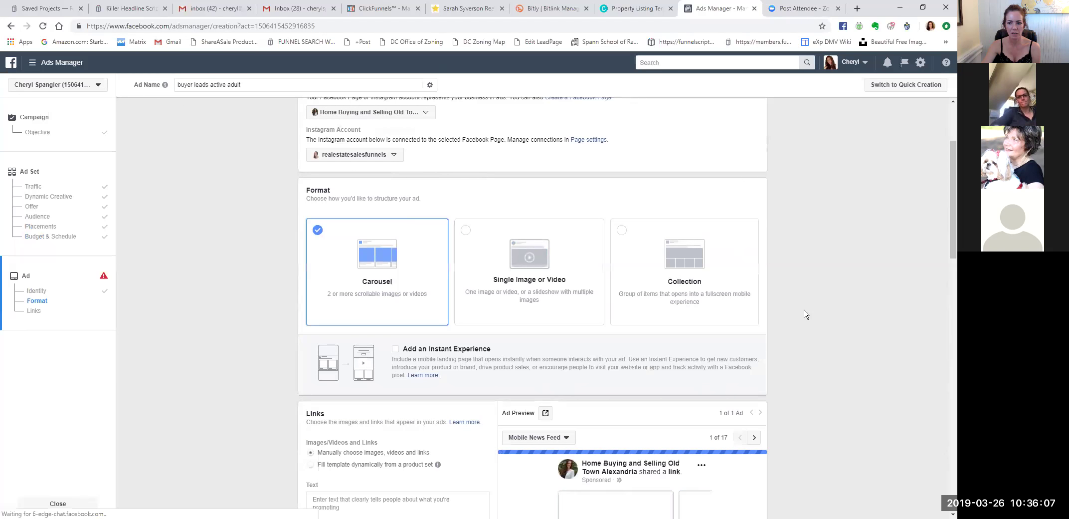
{"action": "scroll", "coordinate": [804, 314], "scroll_direction": "down", "scroll_amount": 3}
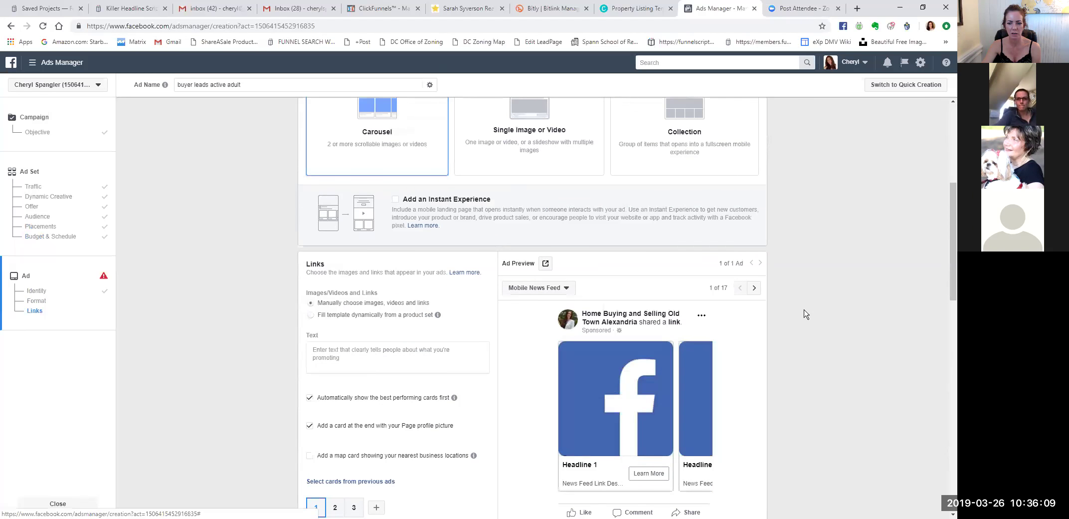
{"action": "scroll", "coordinate": [804, 314], "scroll_direction": "down", "scroll_amount": 3}
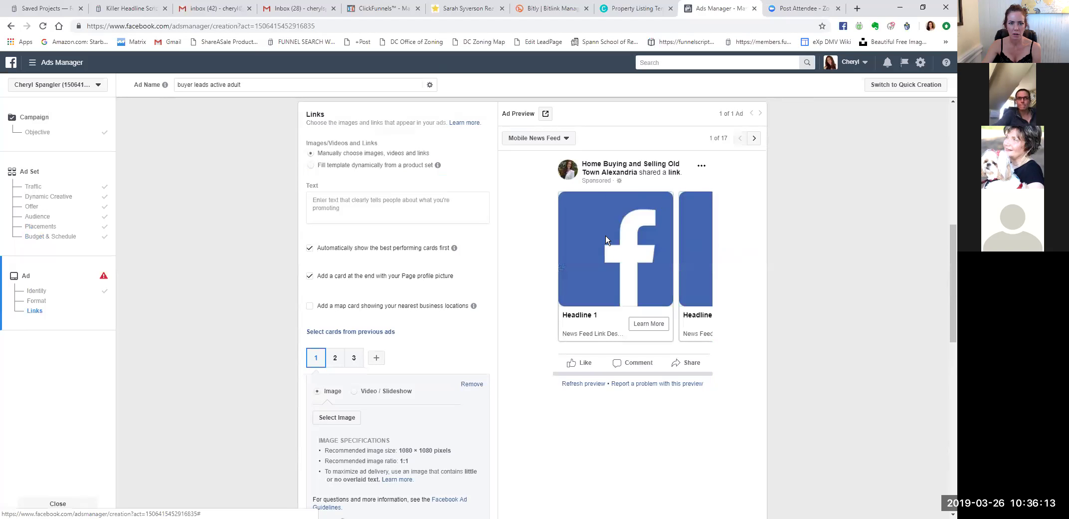
{"action": "scroll", "coordinate": [605, 235], "scroll_direction": "up", "scroll_amount": 2}
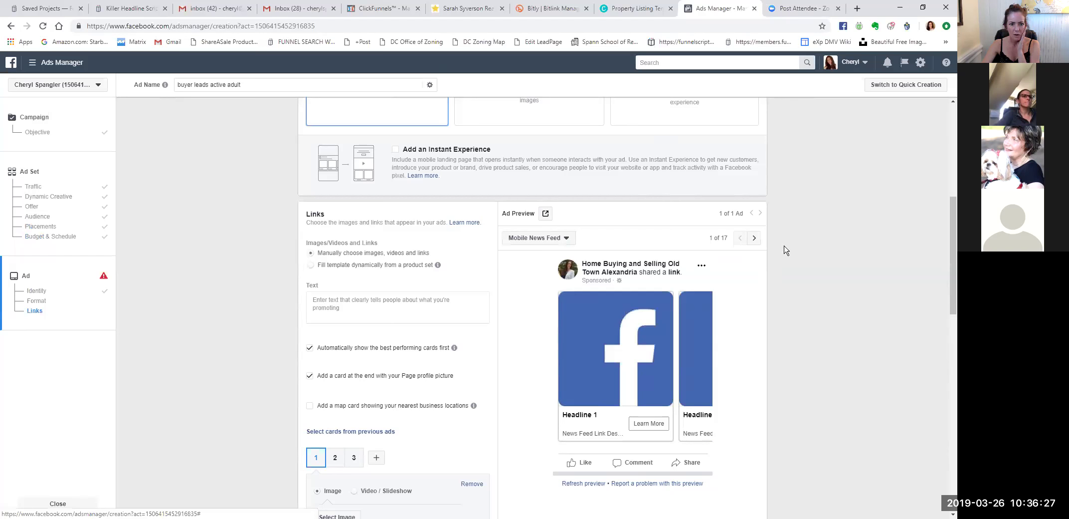
{"action": "scroll", "coordinate": [785, 247], "scroll_direction": "down", "scroll_amount": 4}
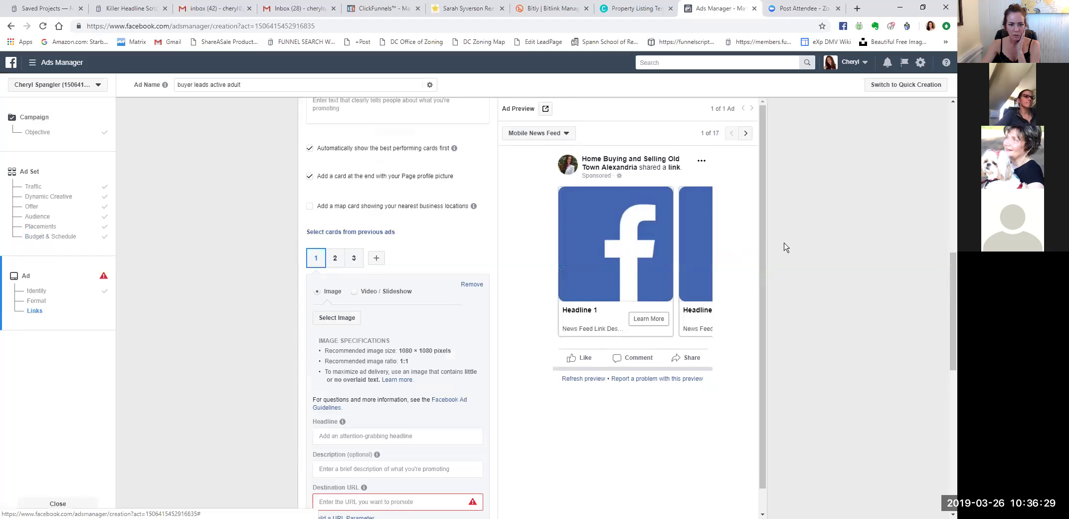
{"action": "scroll", "coordinate": [785, 247], "scroll_direction": "up", "scroll_amount": 10}
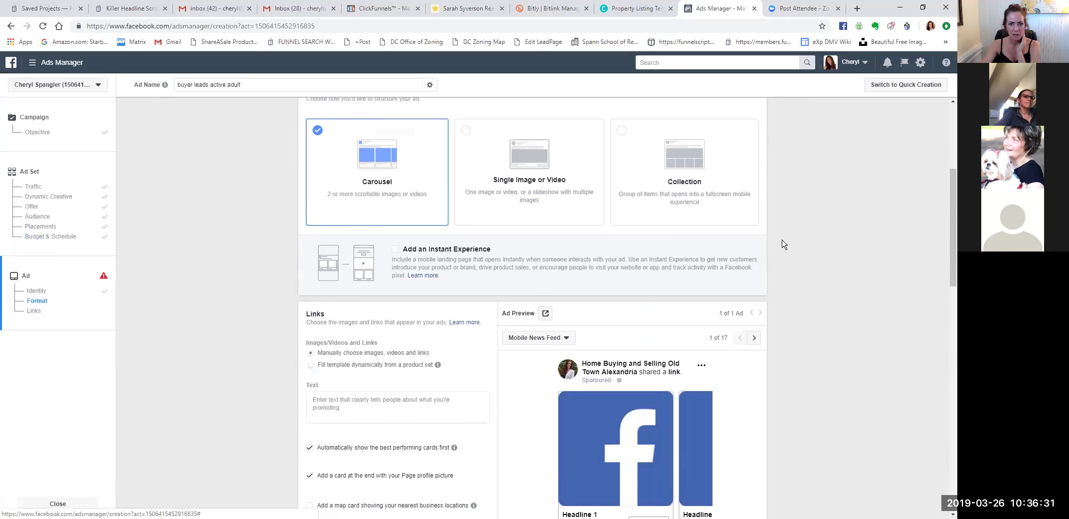
{"action": "scroll", "coordinate": [785, 244], "scroll_direction": "up", "scroll_amount": 1}
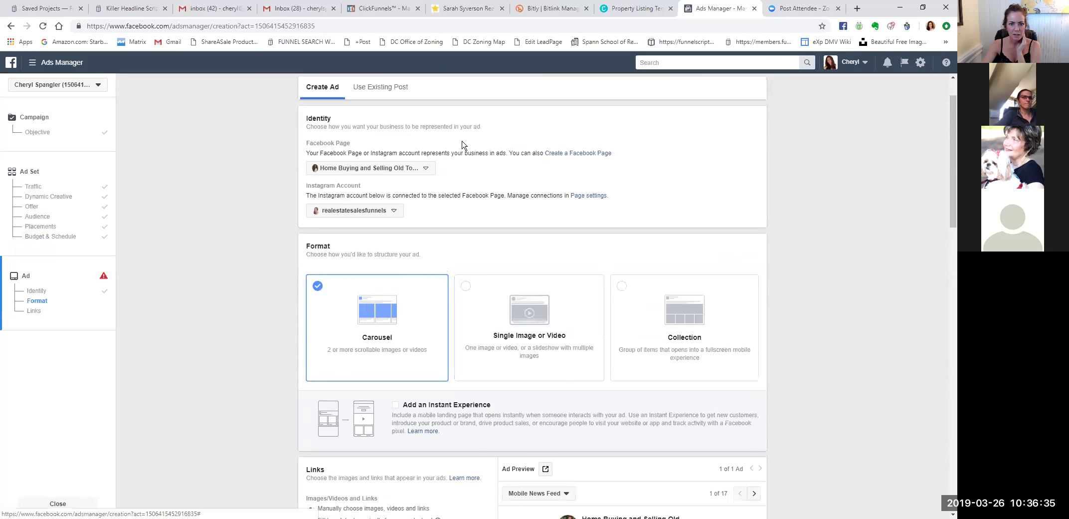
{"action": "scroll", "coordinate": [779, 244], "scroll_direction": "down", "scroll_amount": 1}
{"action": "scroll", "coordinate": [779, 247], "scroll_direction": "down", "scroll_amount": 1}
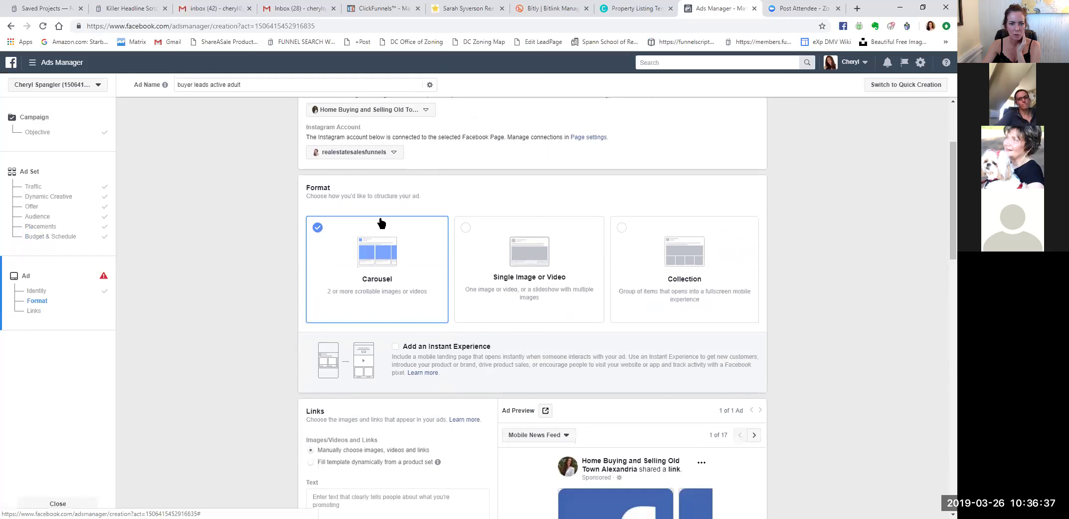
{"action": "scroll", "coordinate": [780, 264], "scroll_direction": "down", "scroll_amount": 1}
{"action": "scroll", "coordinate": [781, 269], "scroll_direction": "down", "scroll_amount": 5}
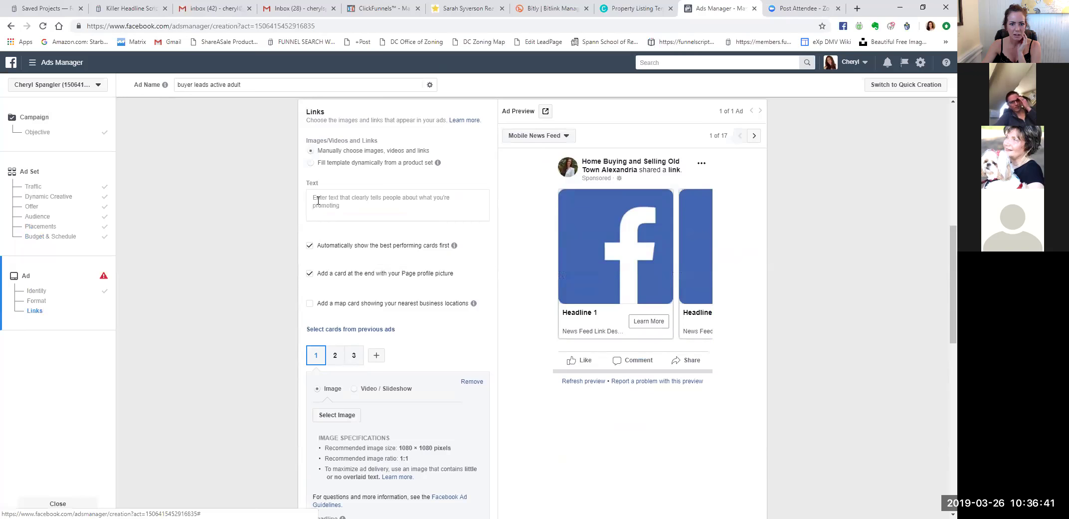
Select the primary text box, then open the Mobile News Feed preview placement list.
{"action": "left_click", "coordinate": [319, 202]}
{"action": "left_click", "coordinate": [341, 181]}
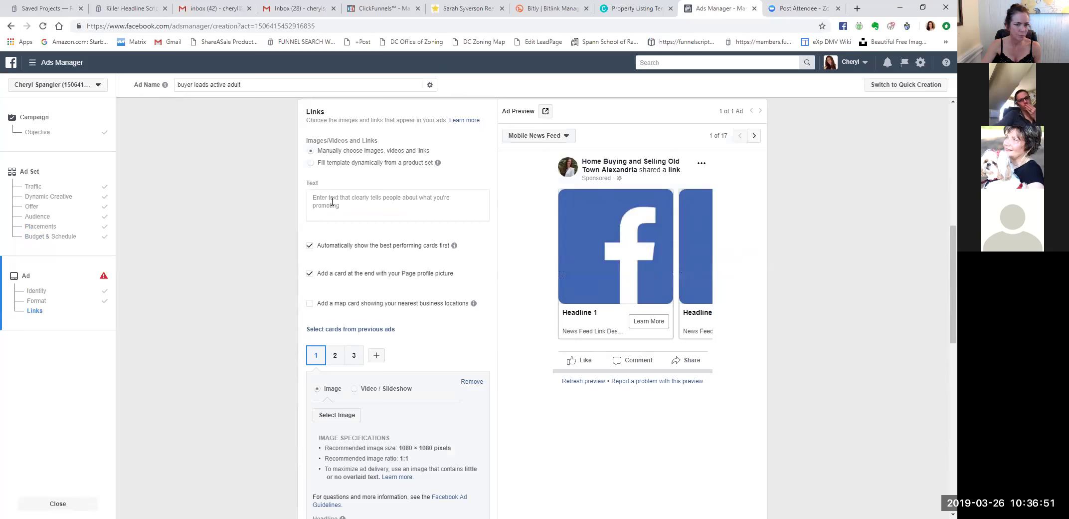
{"action": "left_click", "coordinate": [333, 199]}
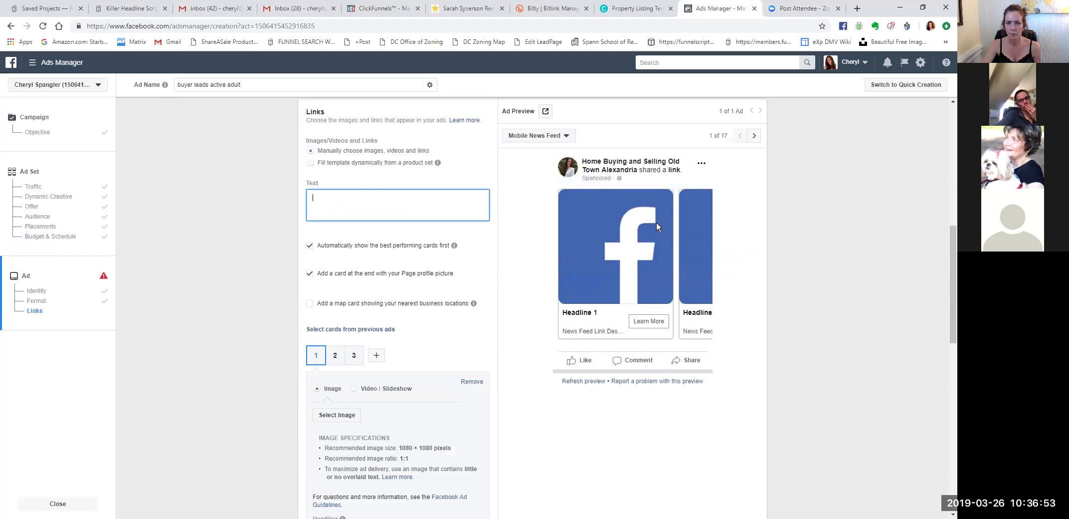
{"action": "left_click", "coordinate": [569, 135]}
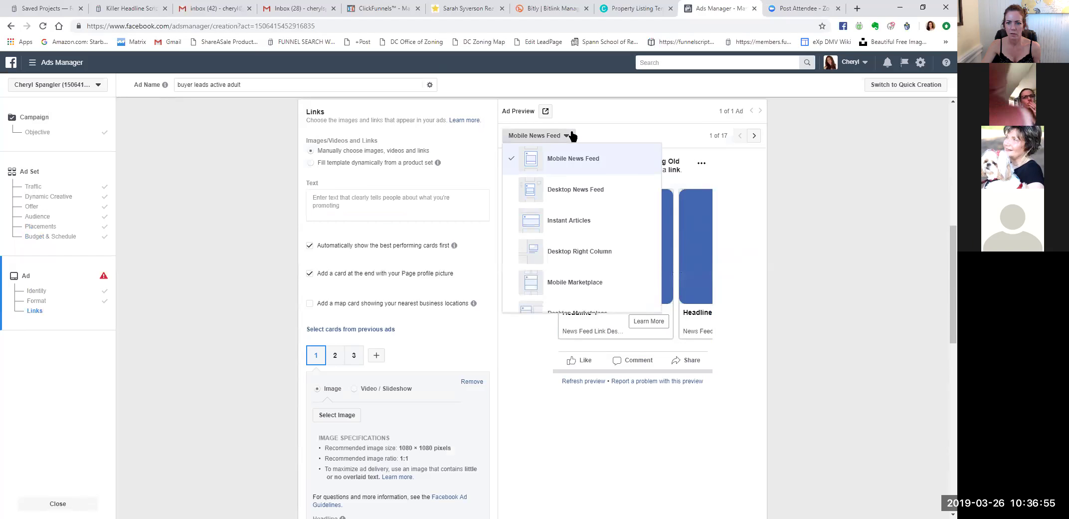
Close the placement list on Mobile News Feed and scroll to card 1's Headline and URL fields.
{"action": "left_click", "coordinate": [601, 139]}
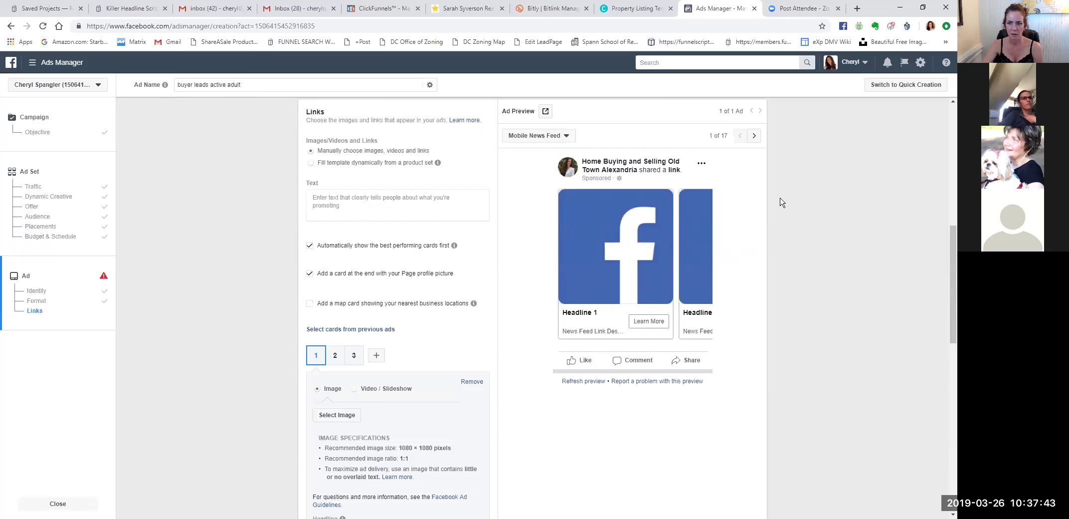
{"action": "scroll", "coordinate": [494, 256], "scroll_direction": "down", "scroll_amount": 3}
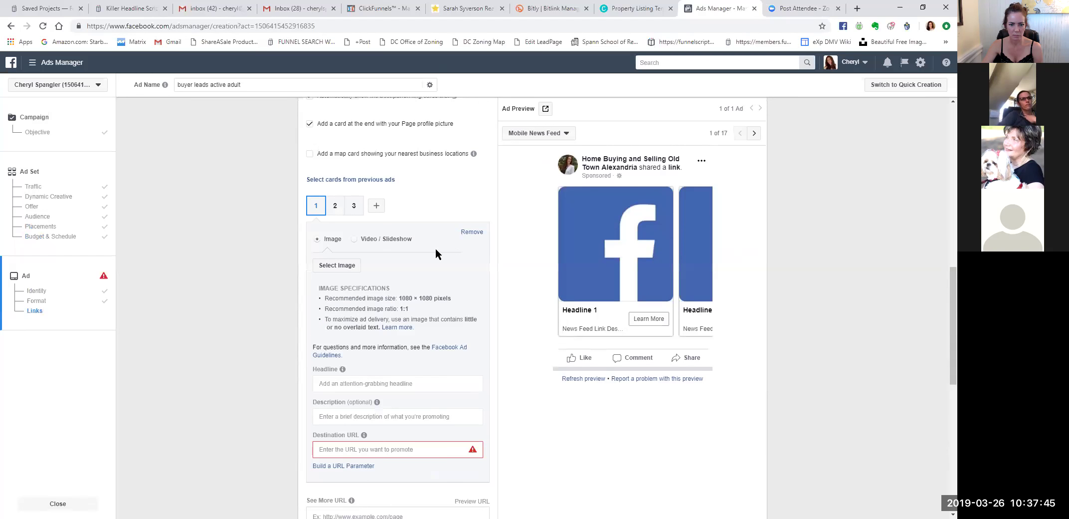
Set card 1 to Video / Slideshow and turn off the Page profile picture end card.
{"action": "left_click", "coordinate": [354, 240]}
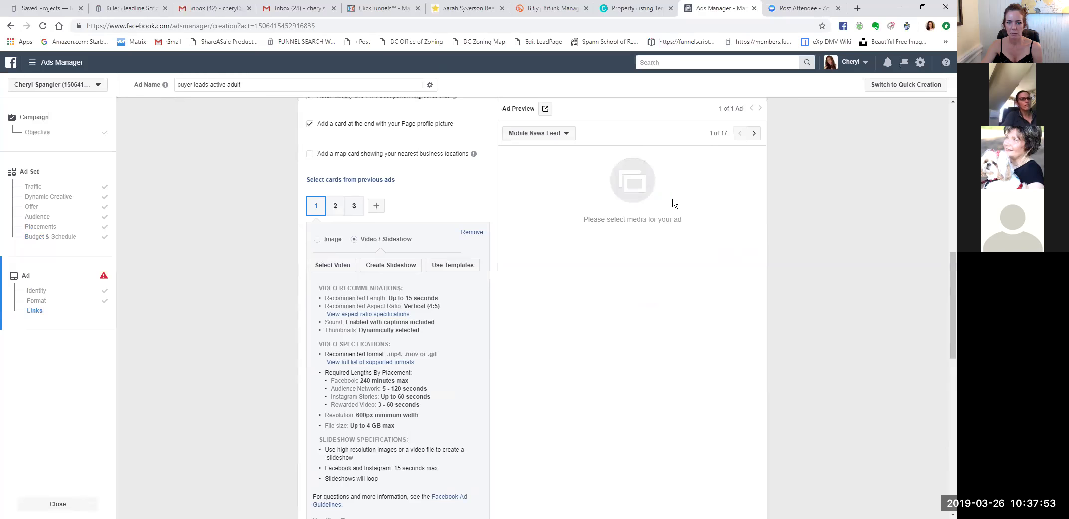
{"action": "scroll", "coordinate": [673, 203], "scroll_direction": "up", "scroll_amount": 1}
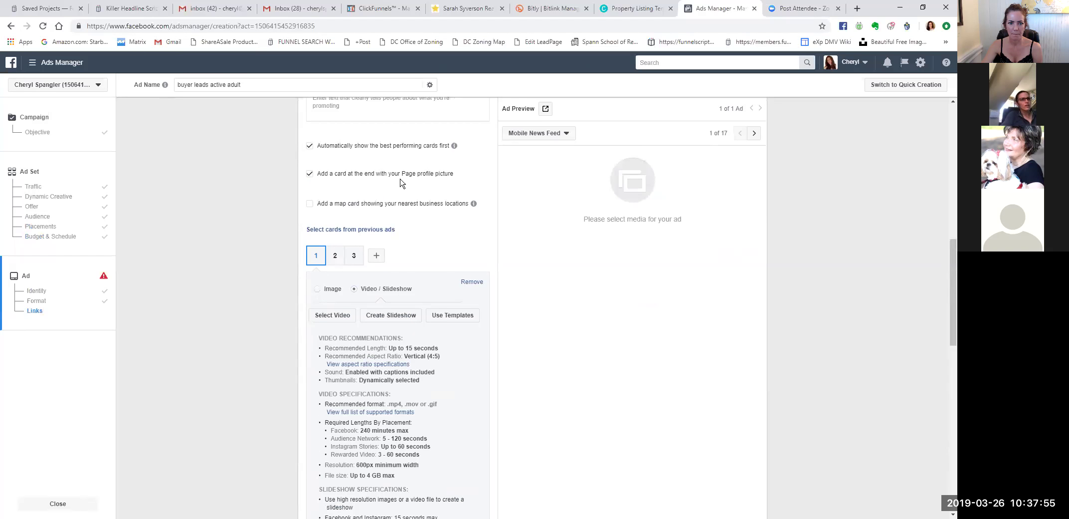
{"action": "mouse_move", "coordinate": [473, 203]}
{"action": "left_click", "coordinate": [309, 174]}
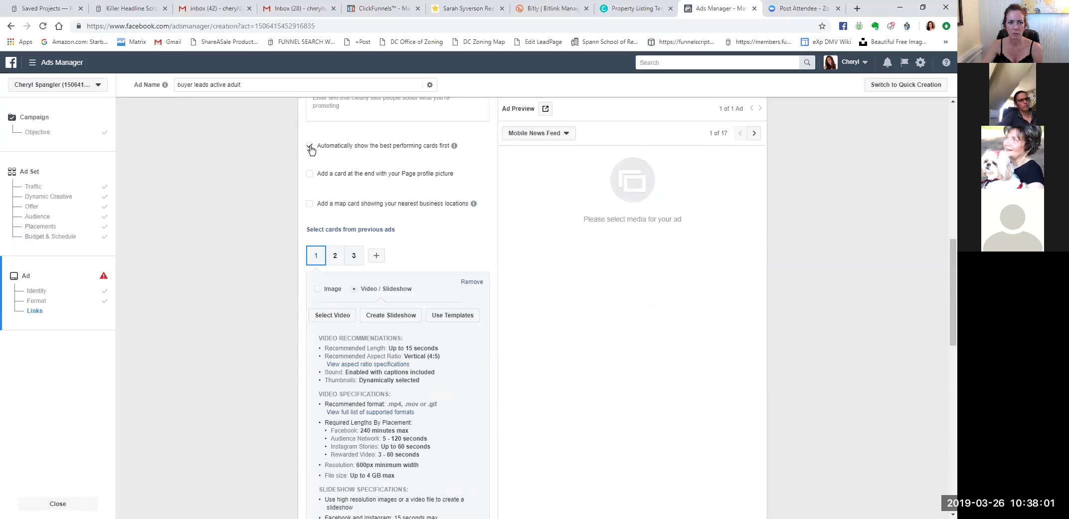
Add a fourth carousel card, then remove it, leaving three cards.
{"action": "left_click", "coordinate": [378, 254]}
{"action": "left_click", "coordinate": [370, 257]}
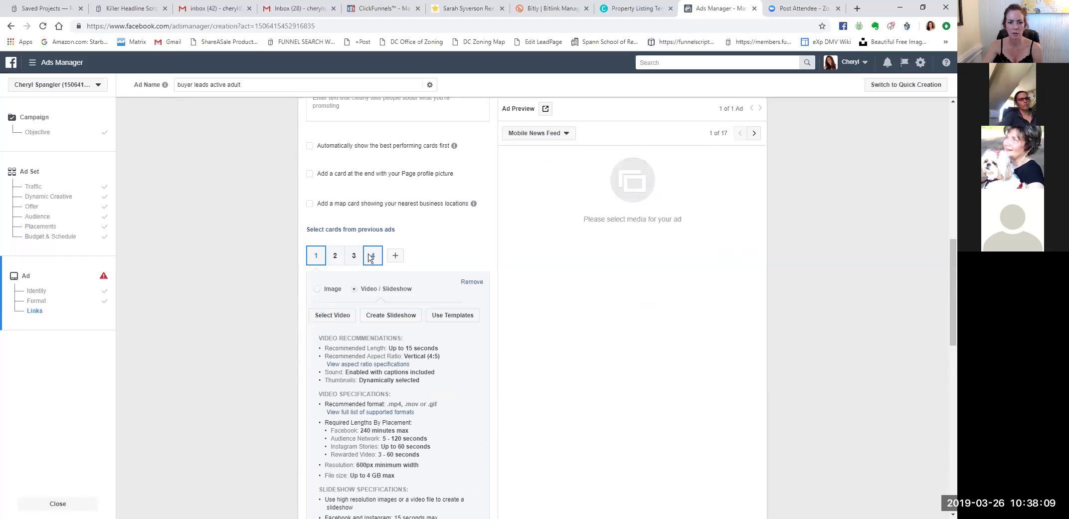
{"action": "left_click", "coordinate": [472, 282]}
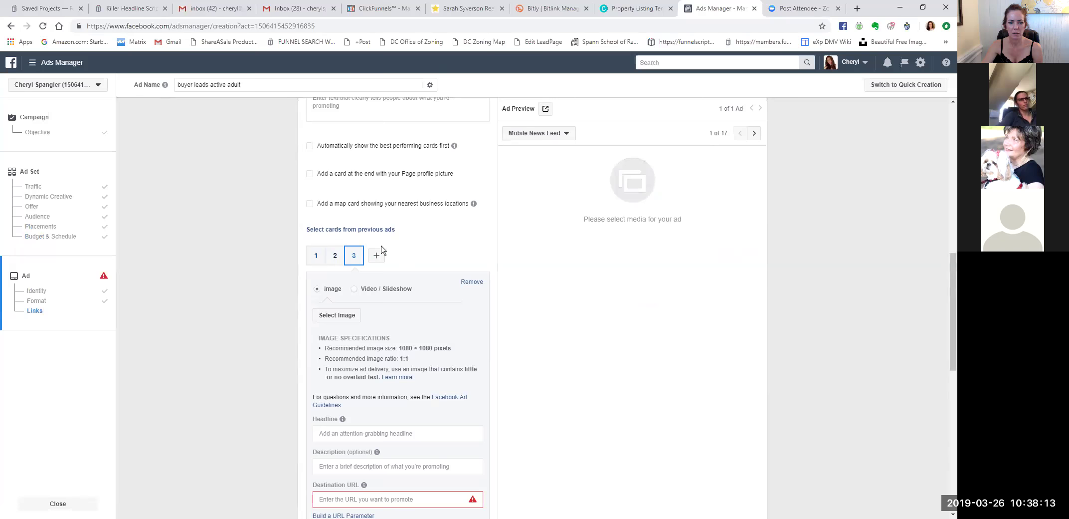
{"action": "scroll", "coordinate": [441, 282], "scroll_direction": "down", "scroll_amount": 3}
{"action": "scroll", "coordinate": [440, 283], "scroll_direction": "up", "scroll_amount": 6}
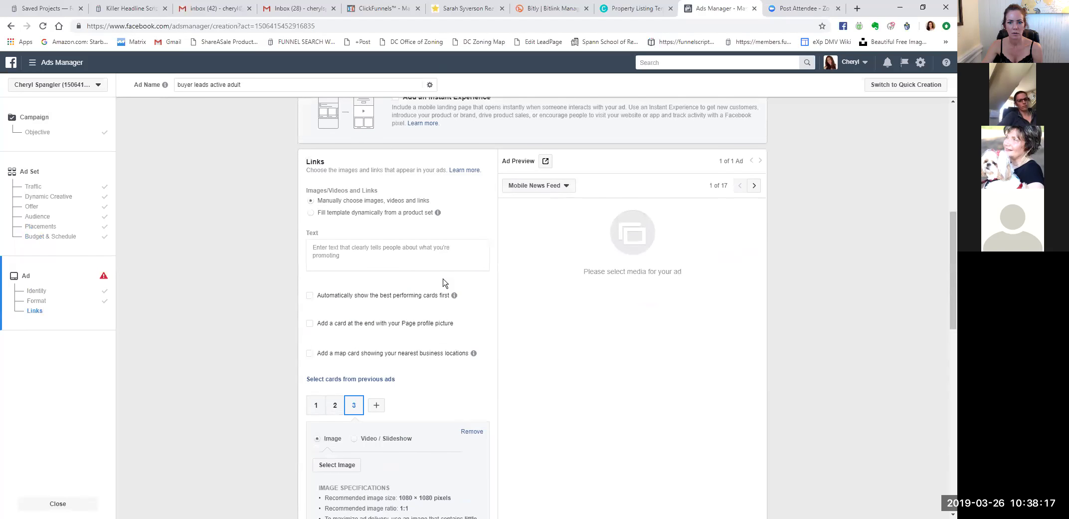
{"action": "scroll", "coordinate": [444, 279], "scroll_direction": "up", "scroll_amount": 1}
{"action": "scroll", "coordinate": [447, 277], "scroll_direction": "down", "scroll_amount": 2}
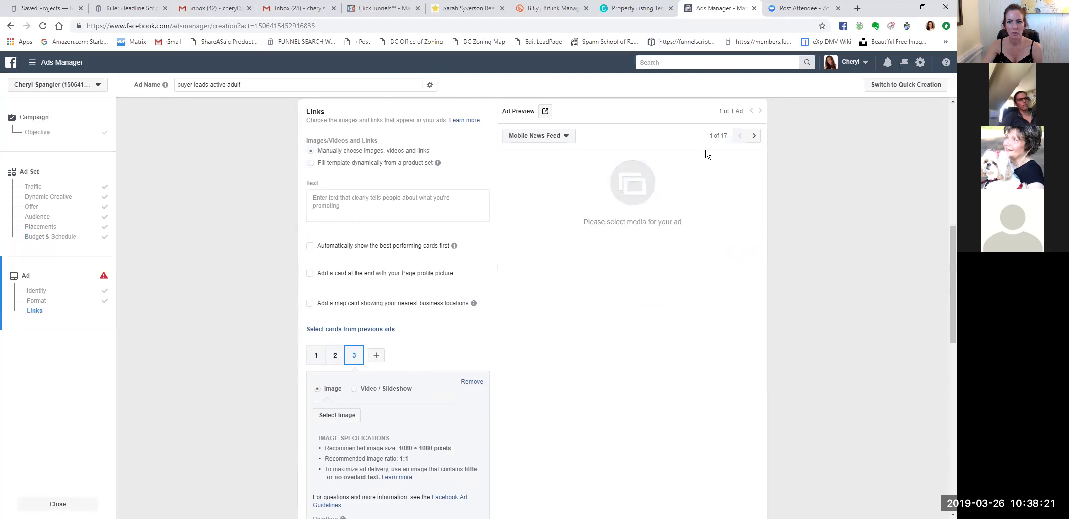
{"action": "scroll", "coordinate": [608, 206], "scroll_direction": "down", "scroll_amount": 2}
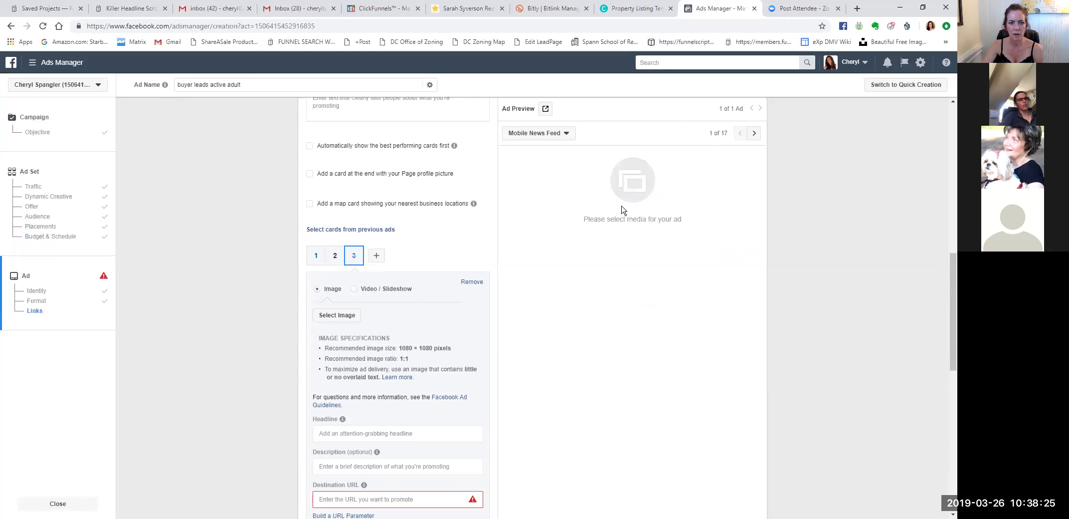
{"action": "scroll", "coordinate": [596, 242], "scroll_direction": "down", "scroll_amount": 6}
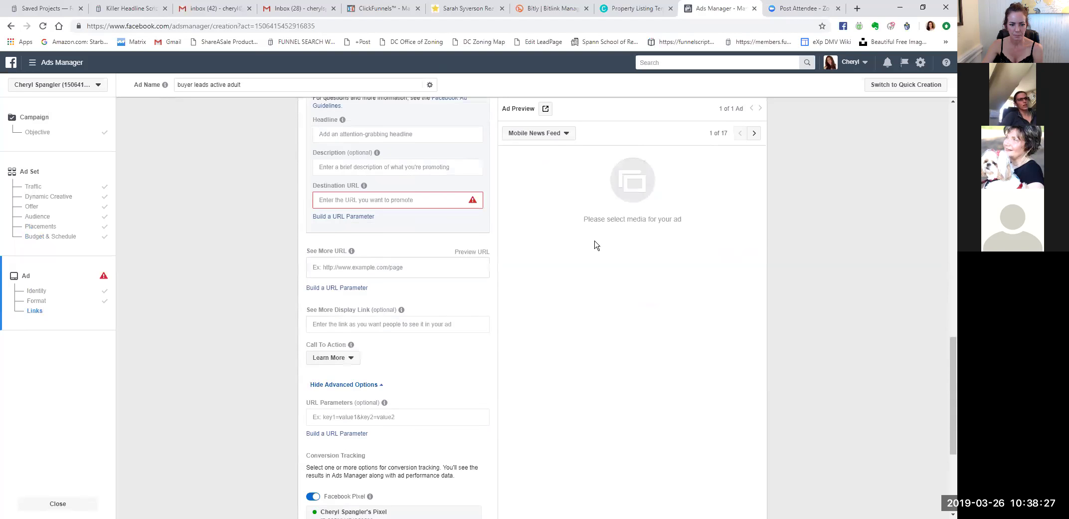
{"action": "scroll", "coordinate": [596, 242], "scroll_direction": "up", "scroll_amount": 10}
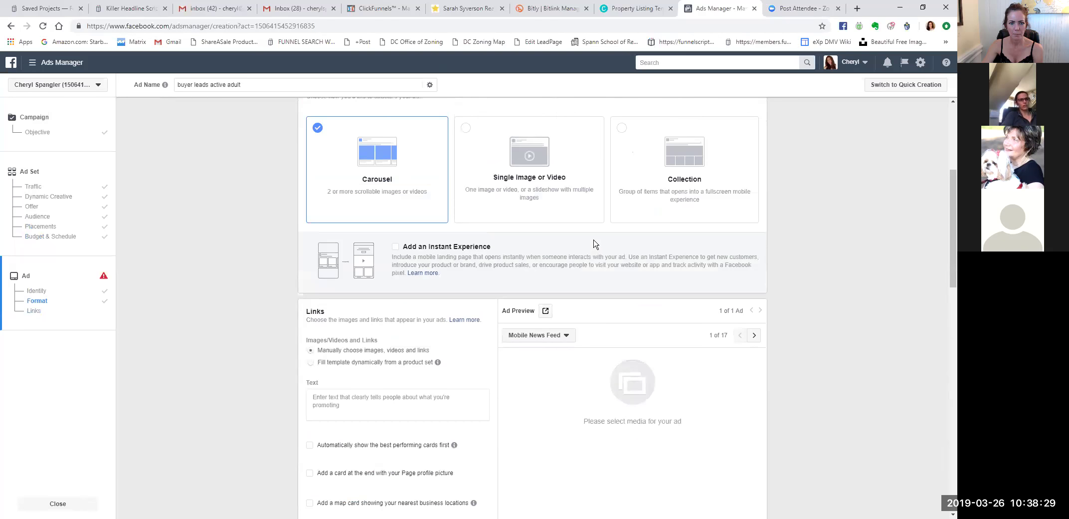
Choose the Single Image or Video format and scroll to the Media section's Upload images option.
{"action": "left_click", "coordinate": [512, 153]}
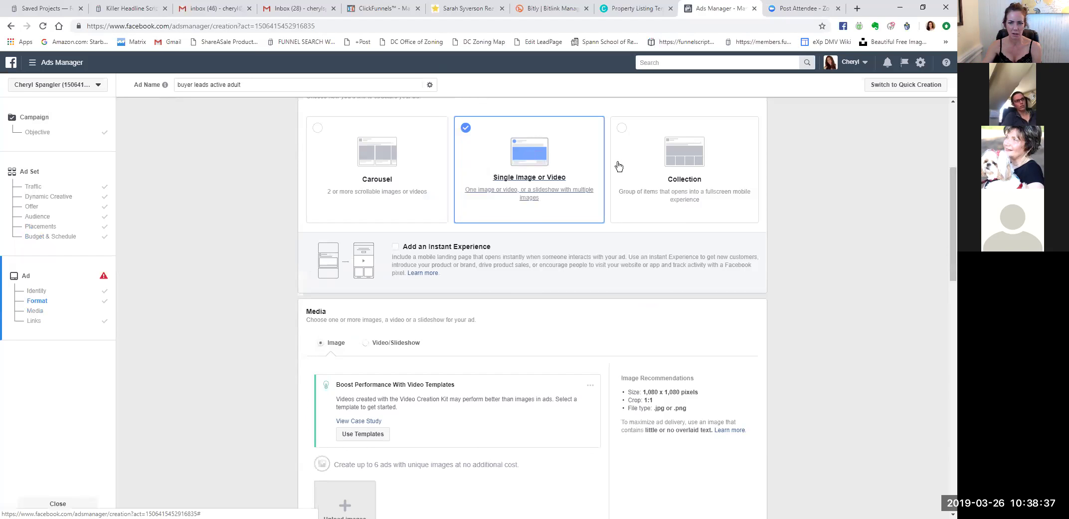
{"action": "scroll", "coordinate": [780, 180], "scroll_direction": "up", "scroll_amount": 2}
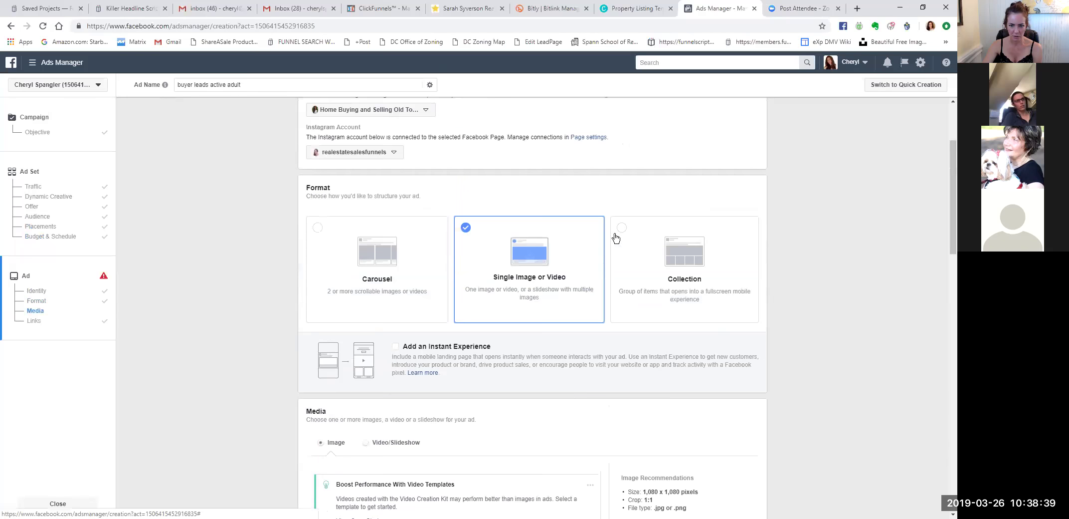
{"action": "scroll", "coordinate": [518, 247], "scroll_direction": "down", "scroll_amount": 3}
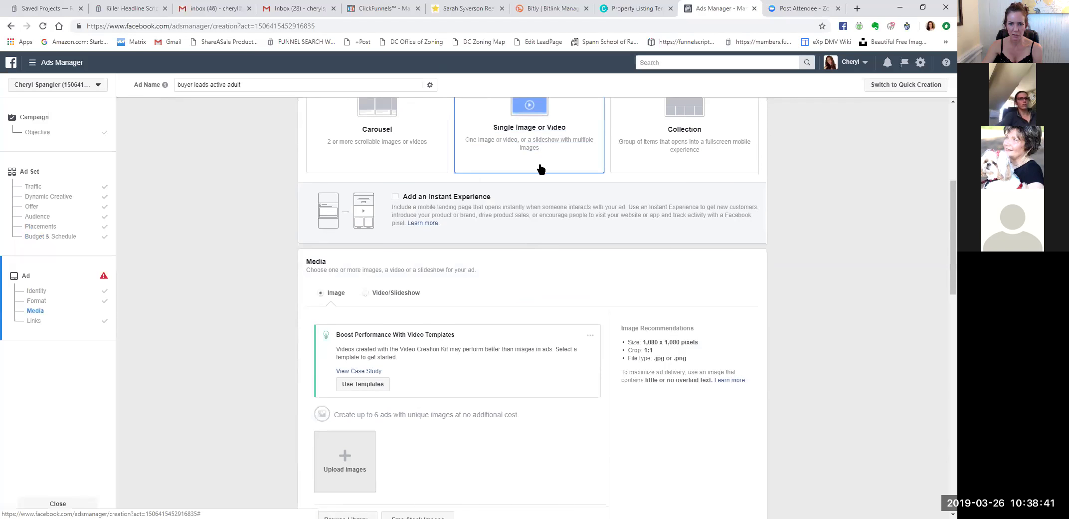
{"action": "scroll", "coordinate": [518, 279], "scroll_direction": "down", "scroll_amount": 1}
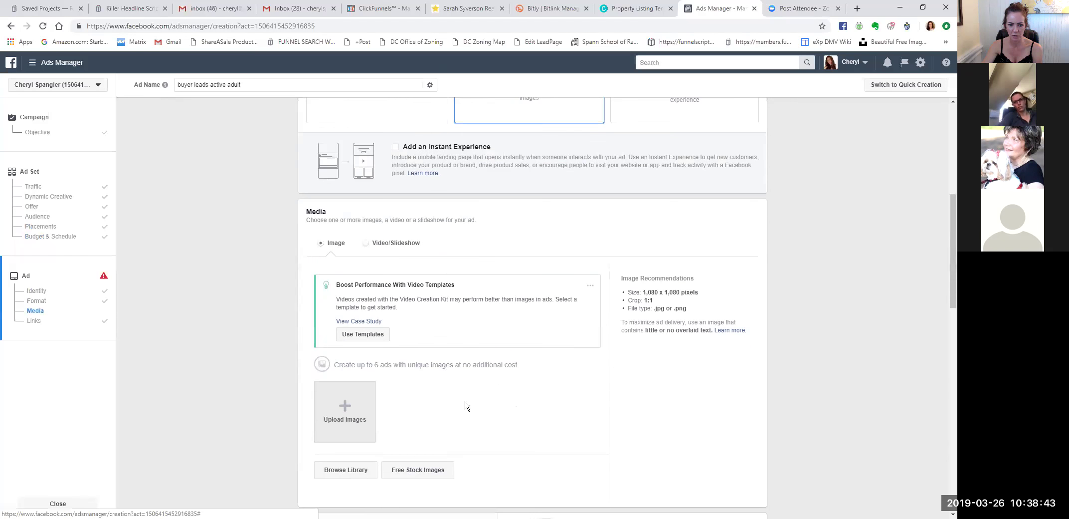
{"action": "scroll", "coordinate": [583, 355], "scroll_direction": "down", "scroll_amount": 5}
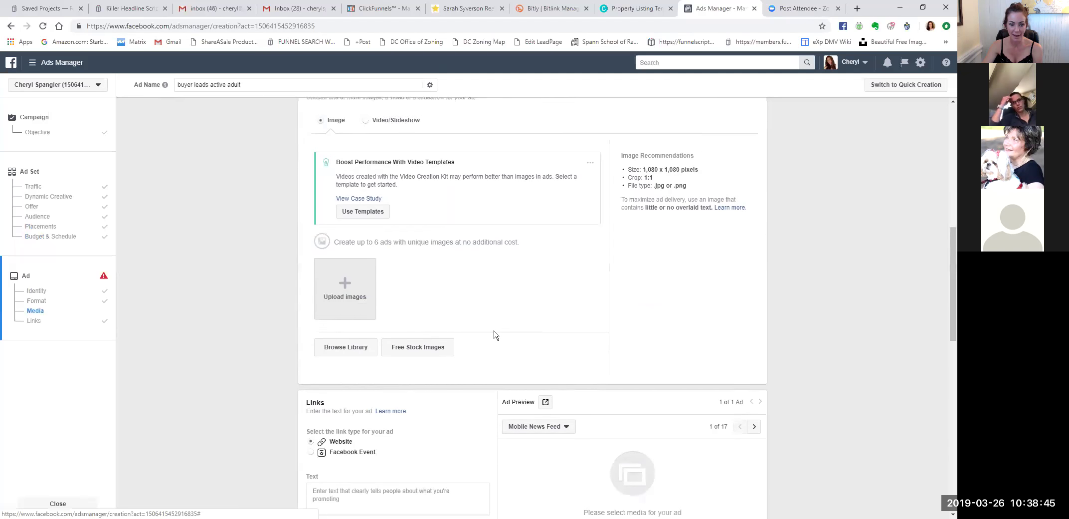
{"action": "scroll", "coordinate": [474, 403], "scroll_direction": "up", "scroll_amount": 4}
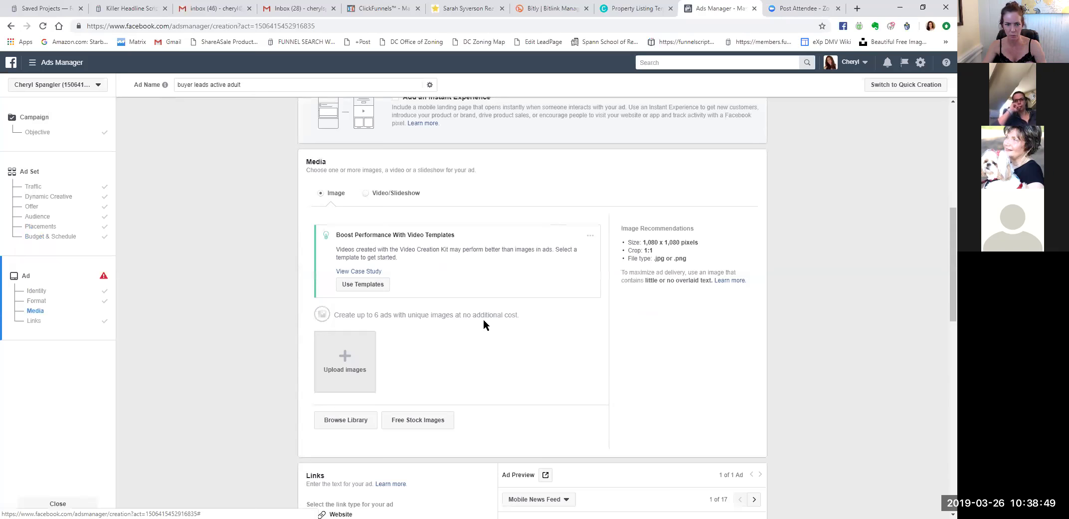
{"action": "scroll", "coordinate": [564, 244], "scroll_direction": "up", "scroll_amount": 1}
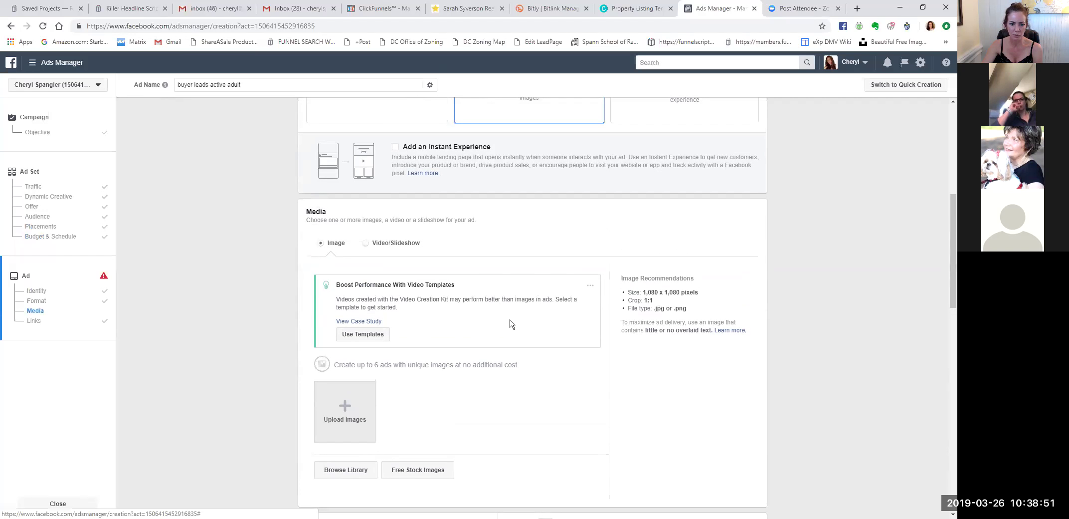
{"action": "scroll", "coordinate": [499, 279], "scroll_direction": "down", "scroll_amount": 2}
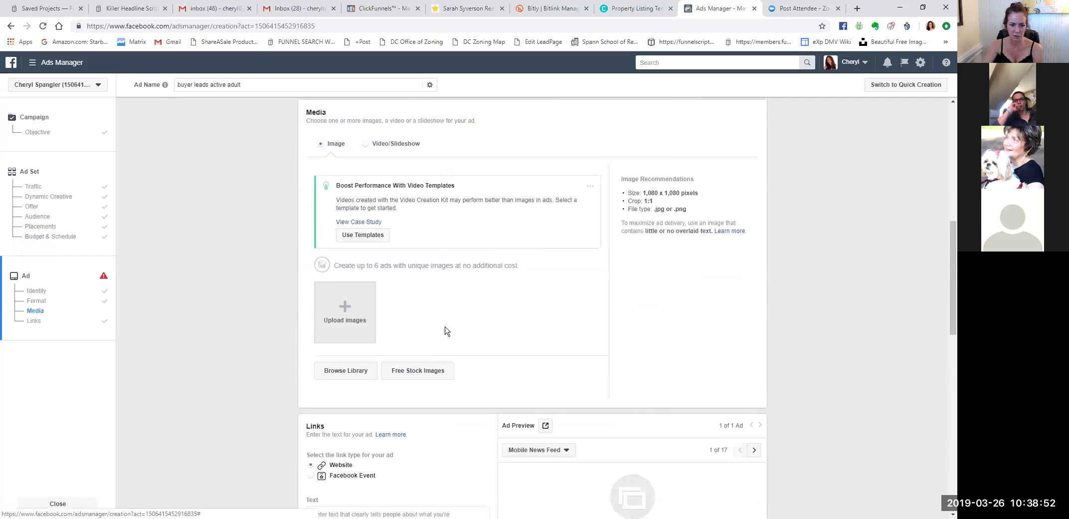
Start an image upload and browse to Dropbox (FORBZ) > ... > 14 day challenge > Day 11.
{"action": "left_click", "coordinate": [346, 308]}
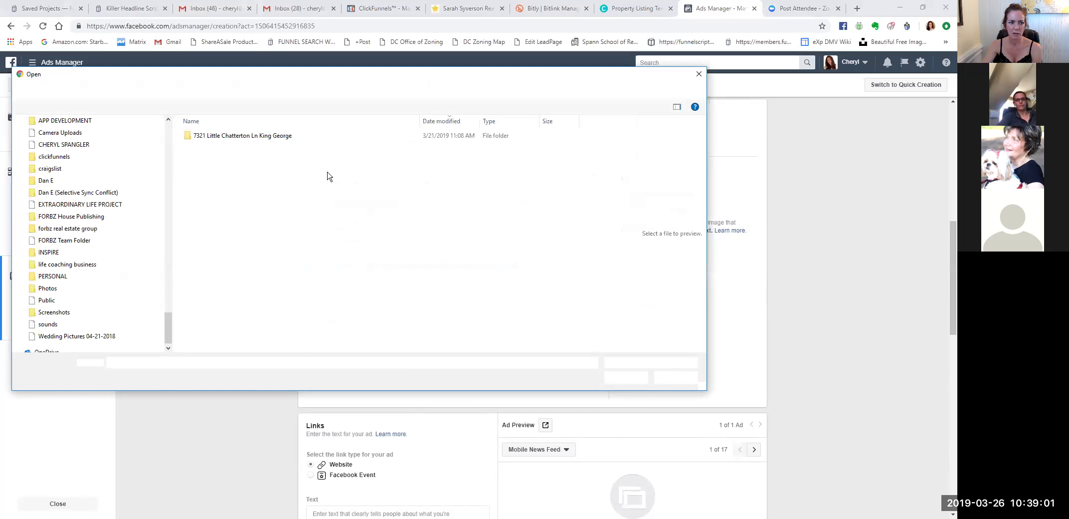
{"action": "left_click", "coordinate": [168, 90]}
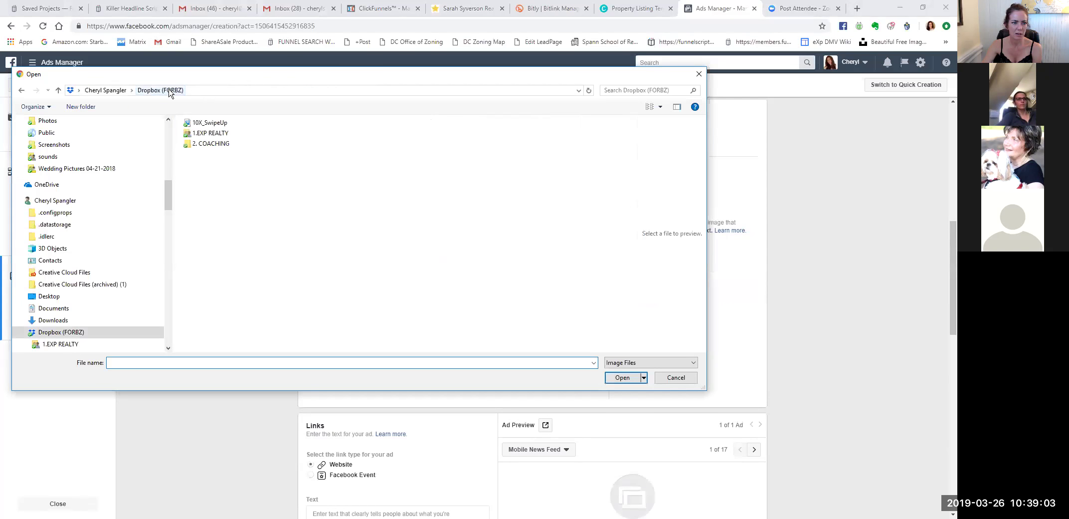
{"action": "left_click", "coordinate": [219, 195]}
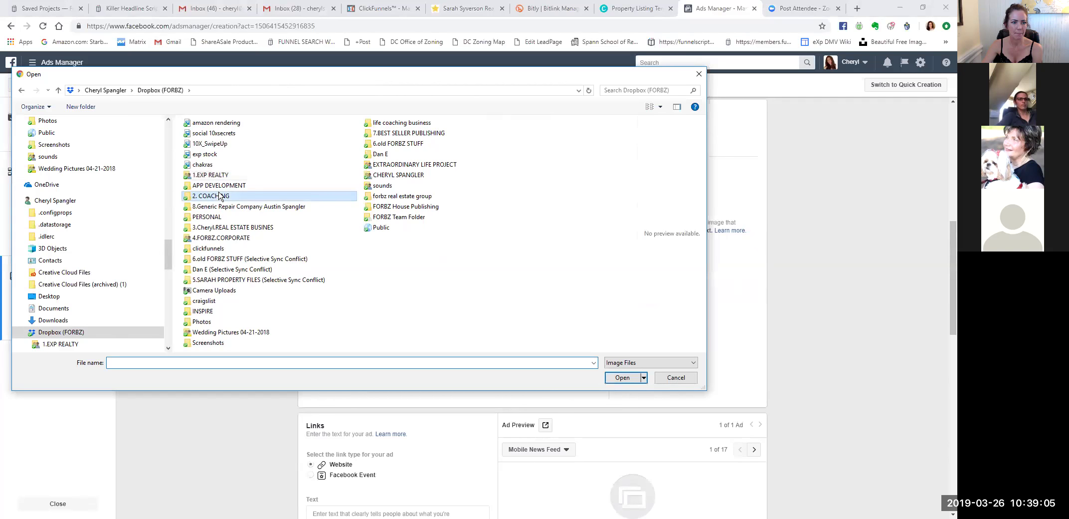
{"action": "double_click", "coordinate": [219, 195]}
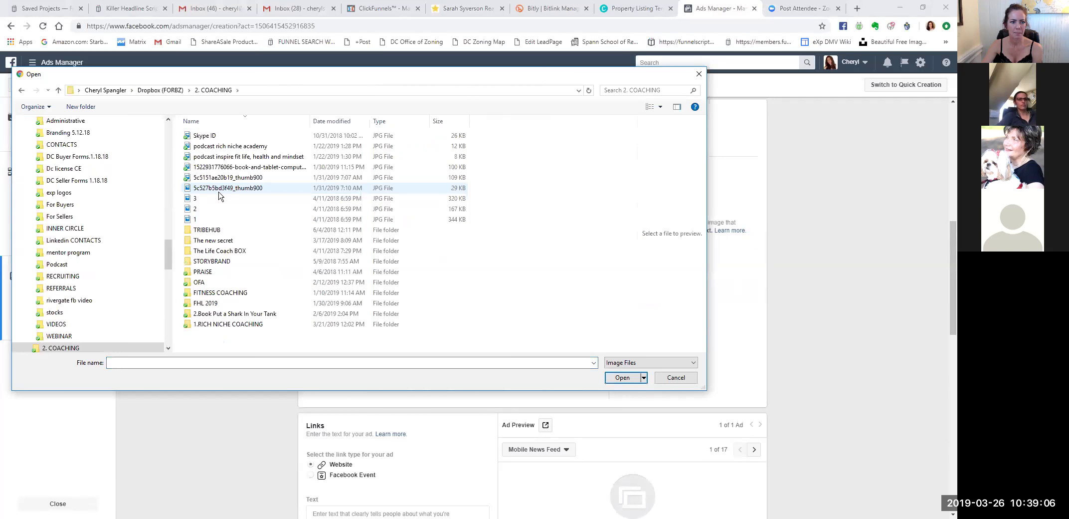
{"action": "double_click", "coordinate": [233, 325]}
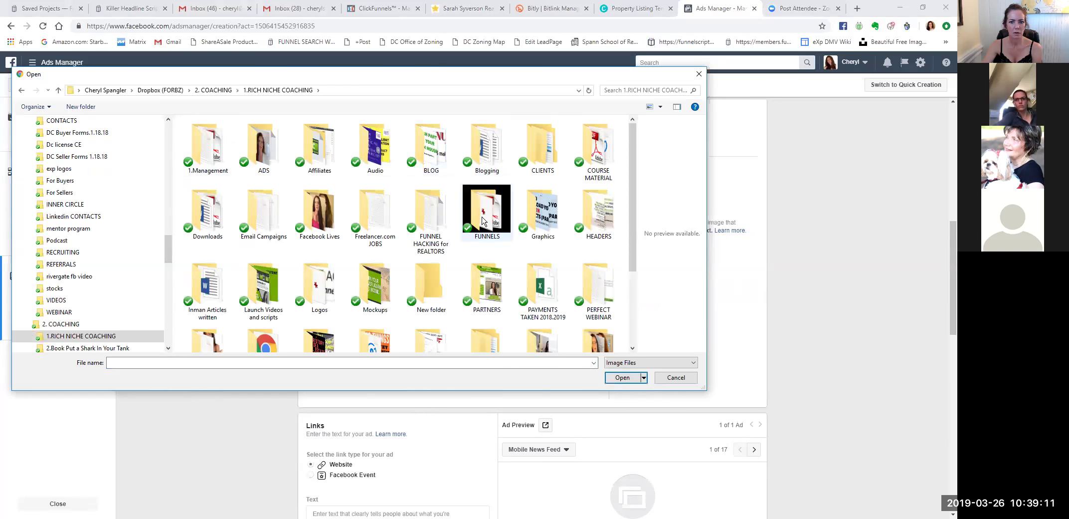
{"action": "double_click", "coordinate": [487, 210]}
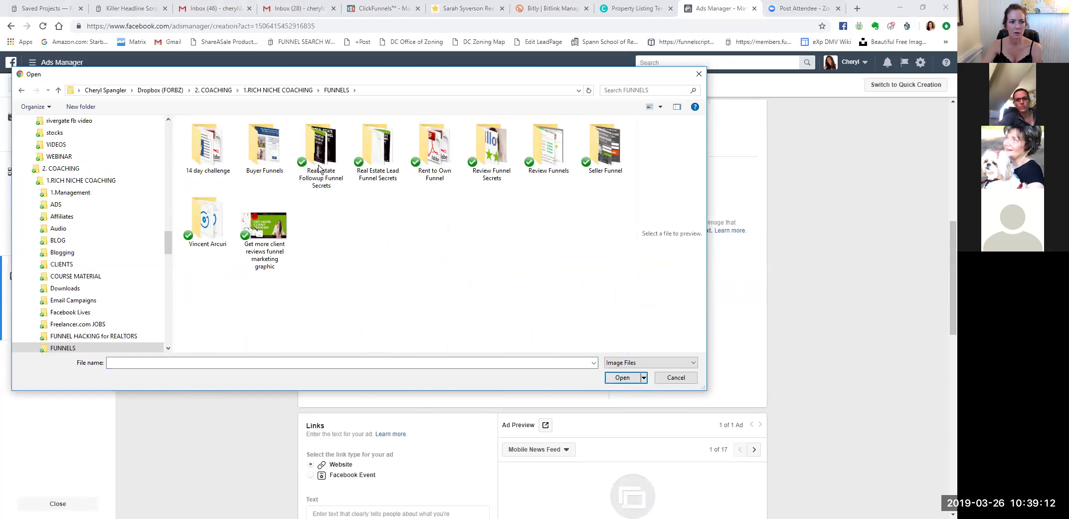
{"action": "double_click", "coordinate": [220, 149]}
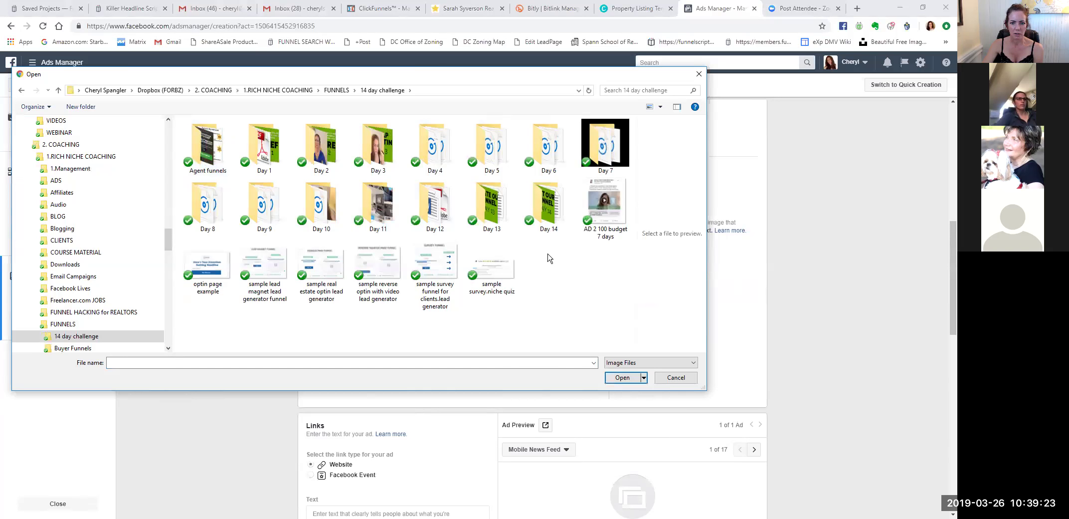
{"action": "double_click", "coordinate": [381, 206]}
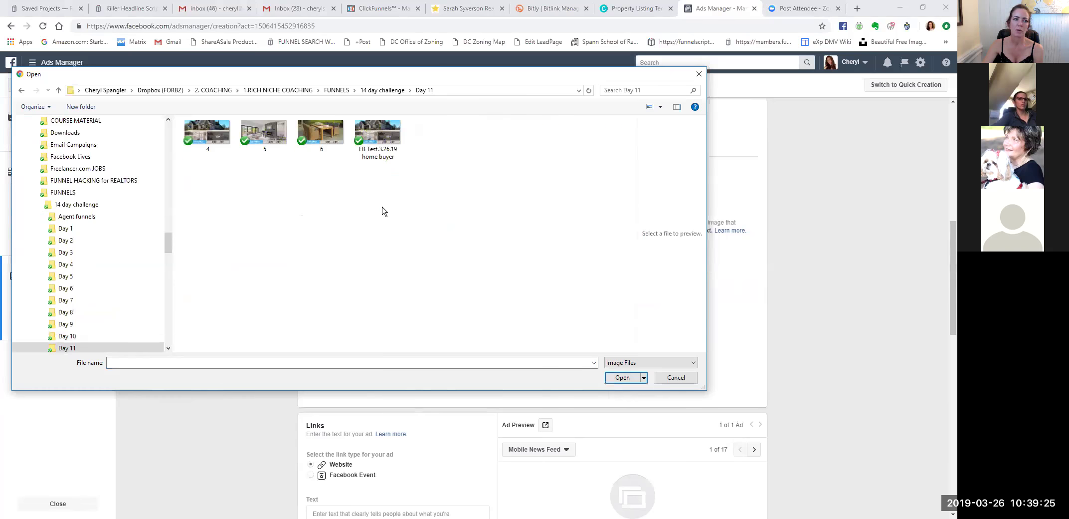
Select images 4, 5 and 6 together and upload them.
{"action": "left_click", "coordinate": [210, 137]}
{"action": "left_click", "coordinate": [265, 142], "text": "ctrl"}
{"action": "left_click", "coordinate": [321, 136], "text": "ctrl"}
{"action": "left_click", "coordinate": [625, 378]}
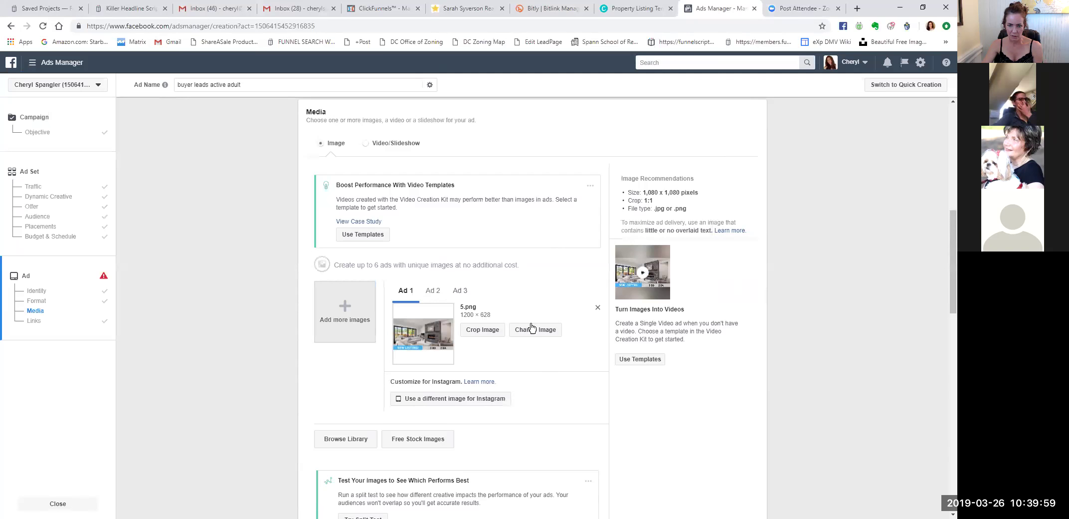
{"action": "scroll", "coordinate": [562, 368], "scroll_direction": "down", "scroll_amount": 1}
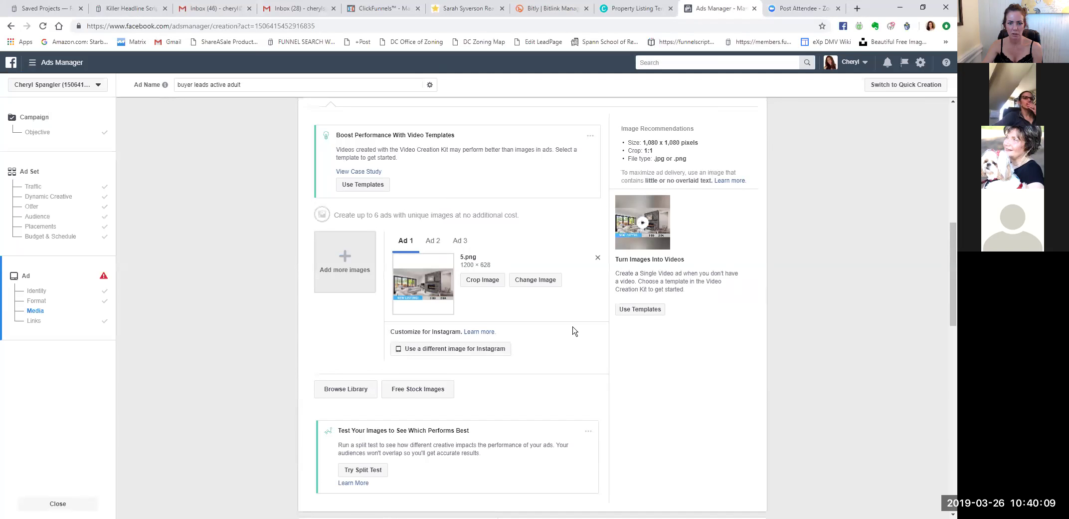
{"action": "left_click", "coordinate": [434, 241]}
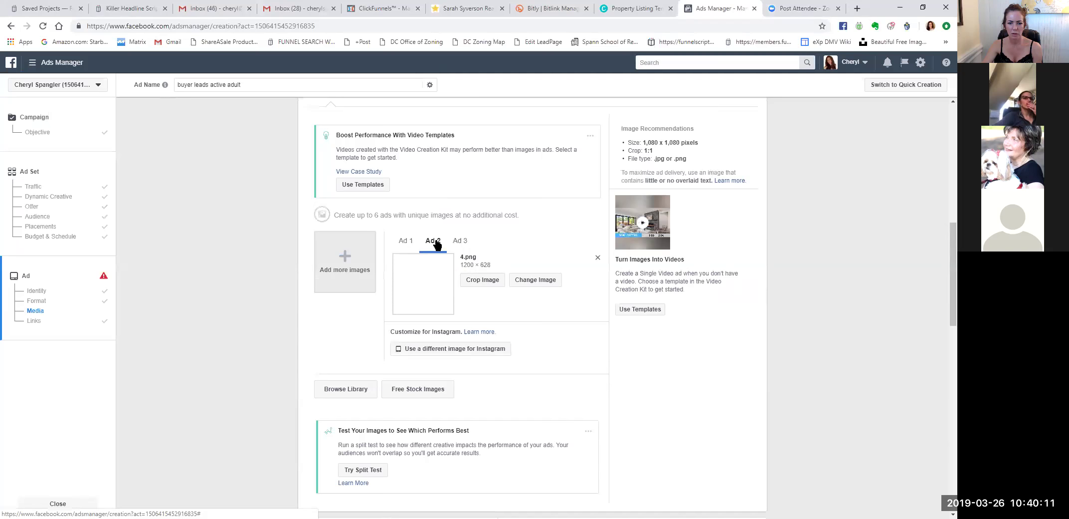
{"action": "left_click", "coordinate": [407, 241]}
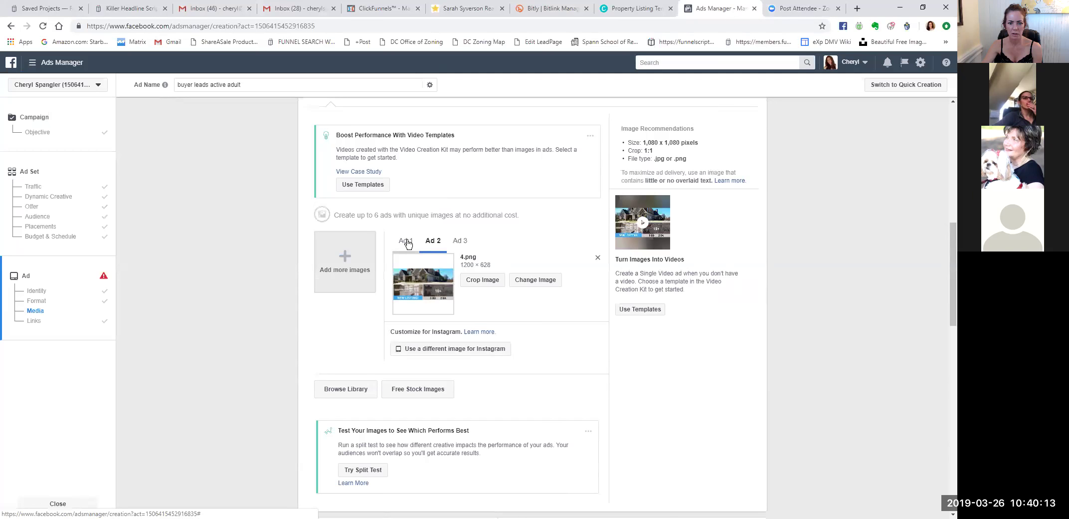
{"action": "left_click", "coordinate": [434, 243]}
{"action": "left_click", "coordinate": [462, 243]}
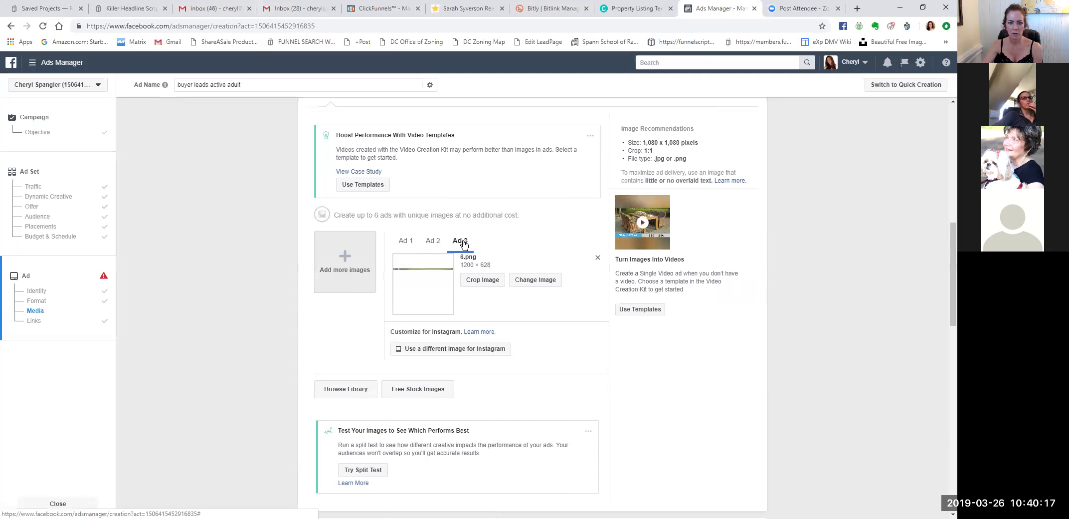
{"action": "left_click", "coordinate": [404, 241]}
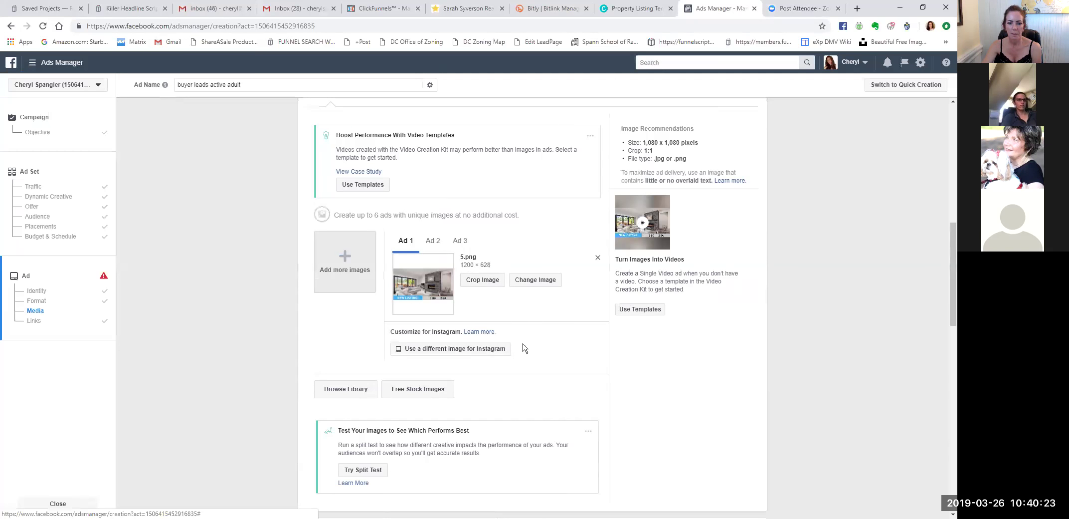
{"action": "left_click", "coordinate": [547, 284]}
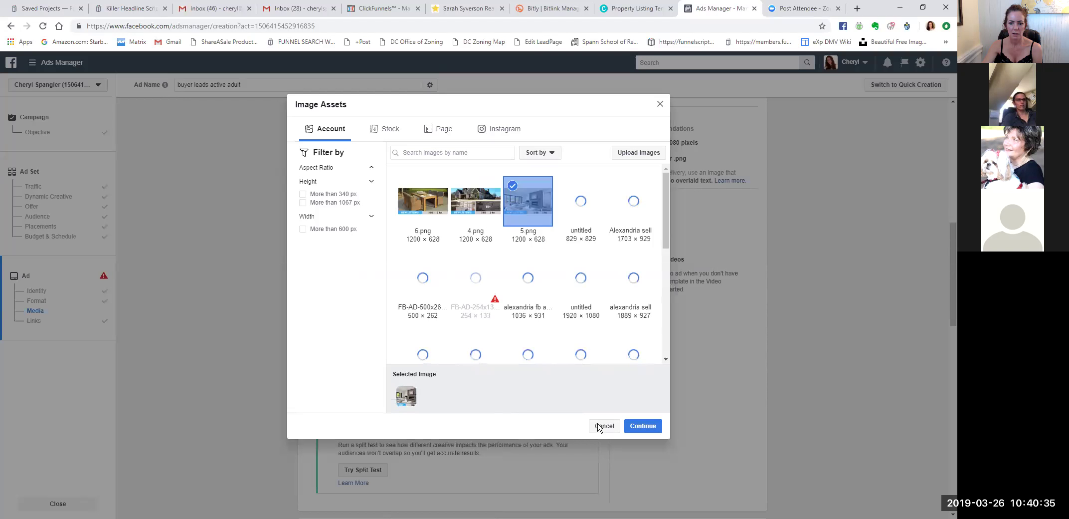
{"action": "left_click", "coordinate": [603, 426]}
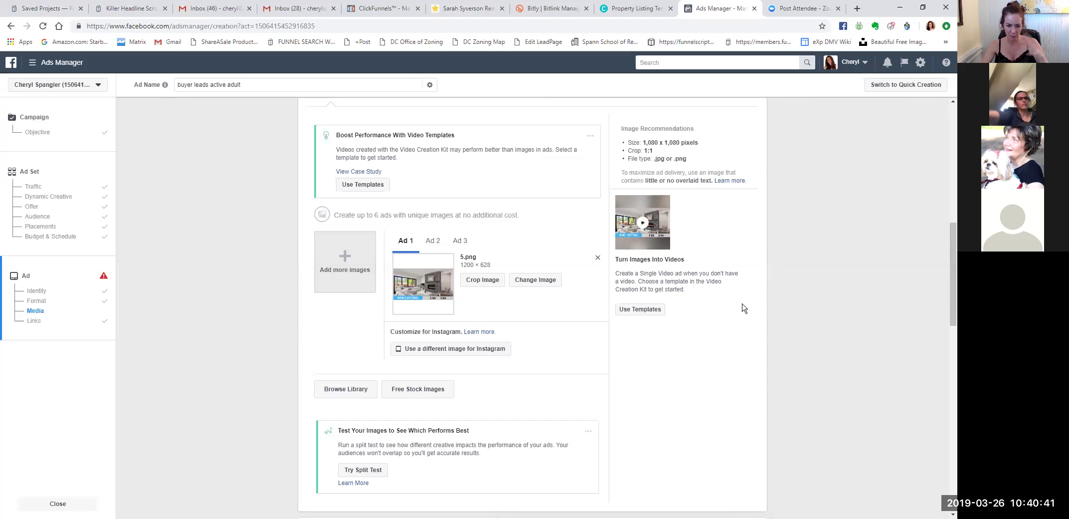
{"action": "scroll", "coordinate": [738, 322], "scroll_direction": "down", "scroll_amount": 2}
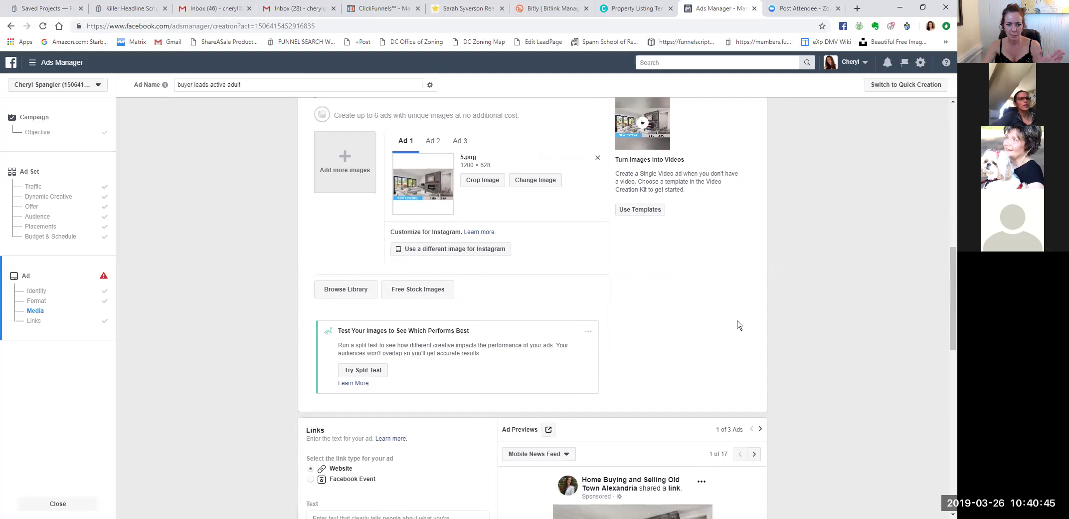
{"action": "scroll", "coordinate": [738, 324], "scroll_direction": "down", "scroll_amount": 1}
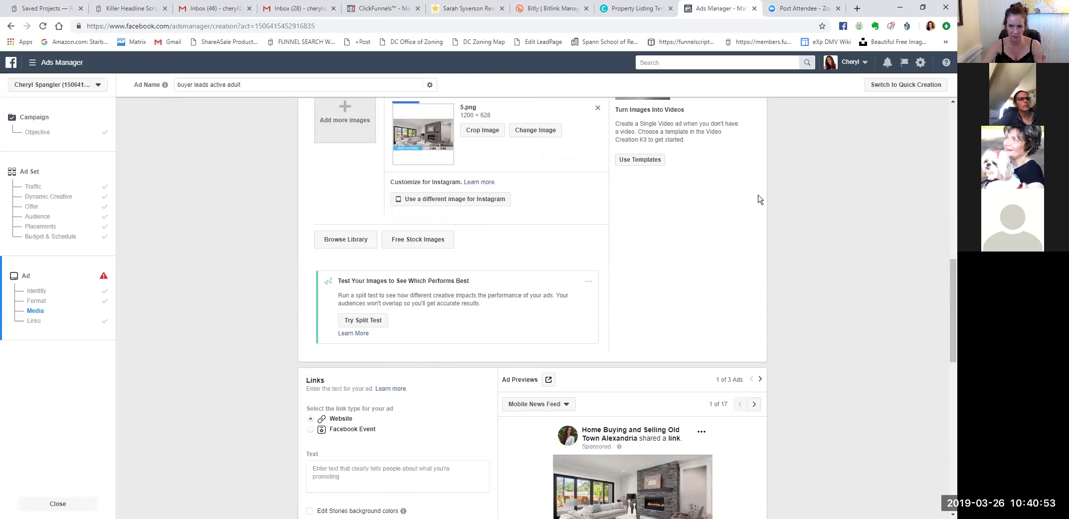
{"action": "scroll", "coordinate": [759, 198], "scroll_direction": "up", "scroll_amount": 2}
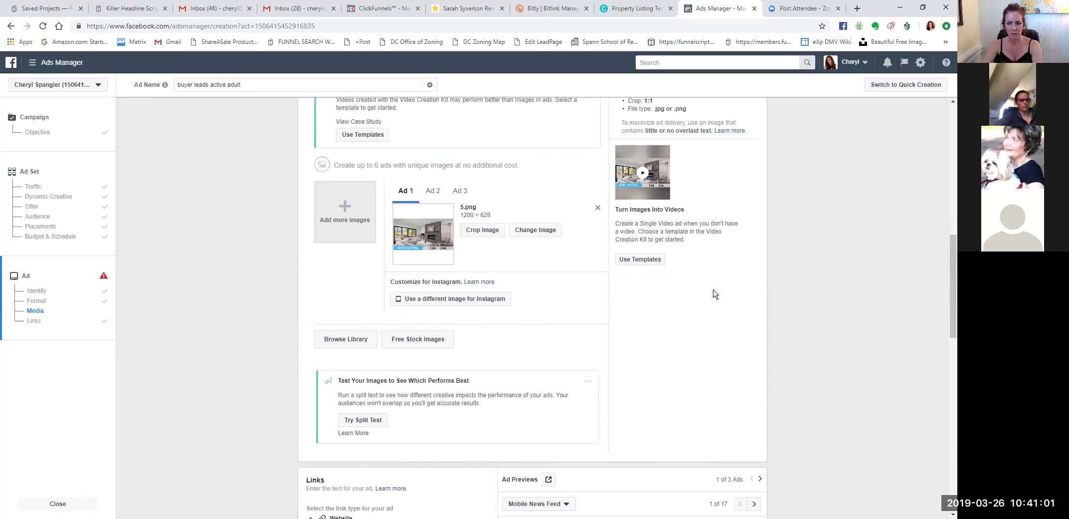
{"action": "scroll", "coordinate": [771, 321], "scroll_direction": "down", "scroll_amount": 4}
{"action": "scroll", "coordinate": [771, 323], "scroll_direction": "down", "scroll_amount": 3}
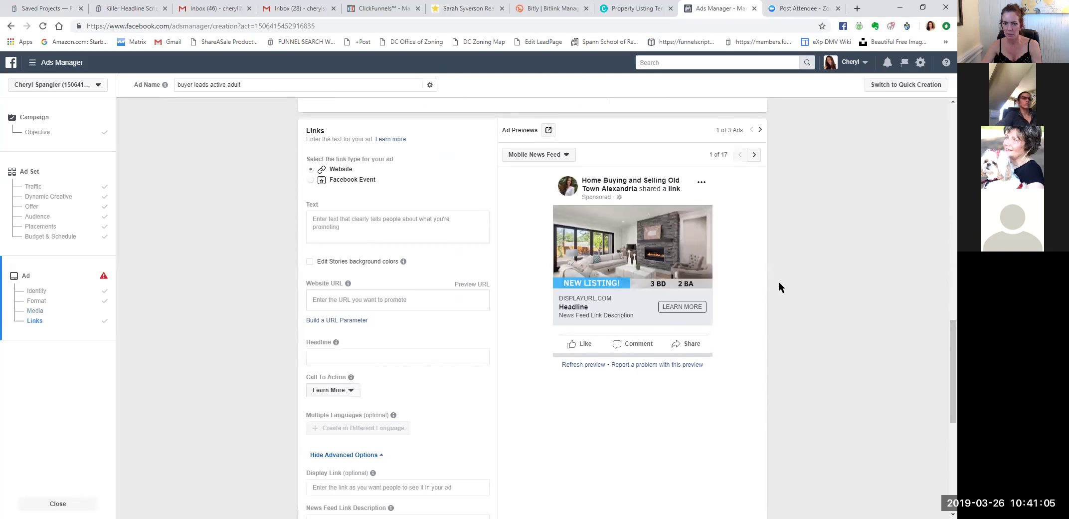
{"action": "scroll", "coordinate": [779, 280], "scroll_direction": "up", "scroll_amount": 1}
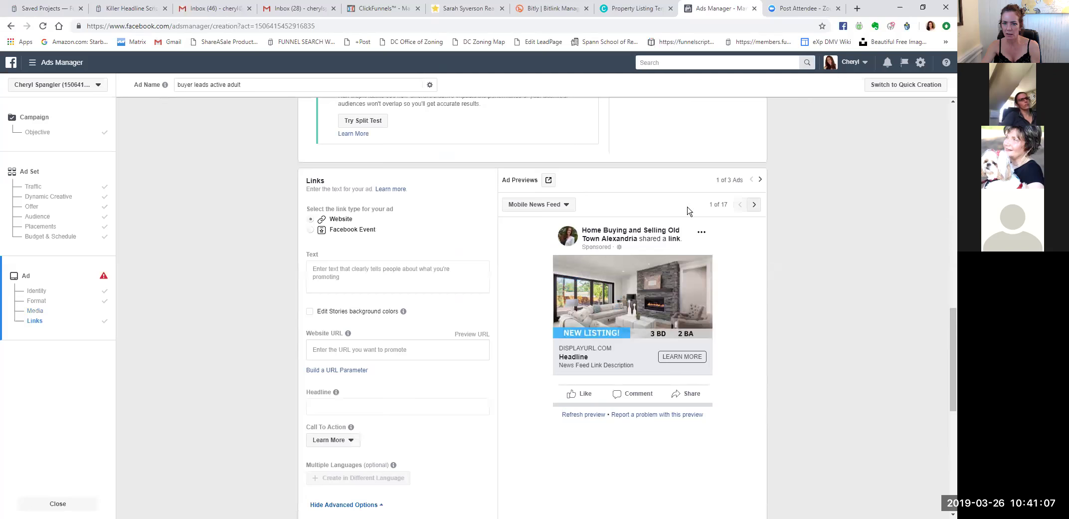
{"action": "left_click", "coordinate": [754, 205]}
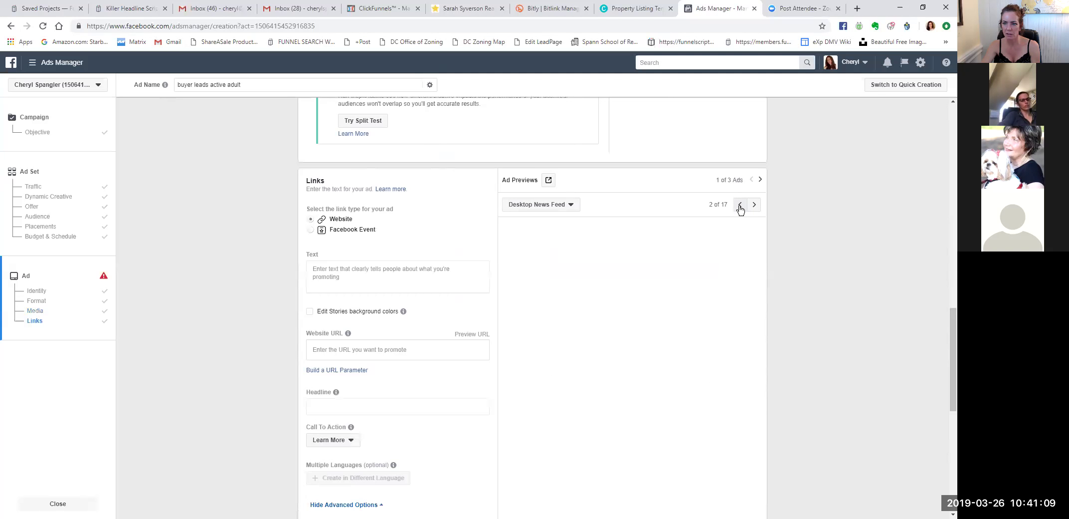
{"action": "left_click", "coordinate": [740, 205]}
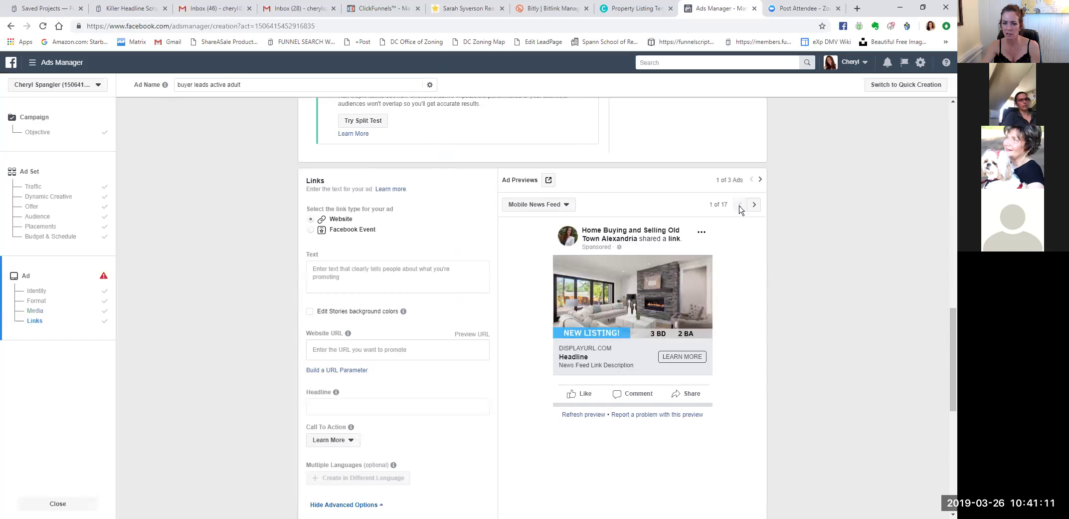
{"action": "scroll", "coordinate": [763, 328], "scroll_direction": "down", "scroll_amount": 3}
{"action": "scroll", "coordinate": [775, 341], "scroll_direction": "up", "scroll_amount": 2}
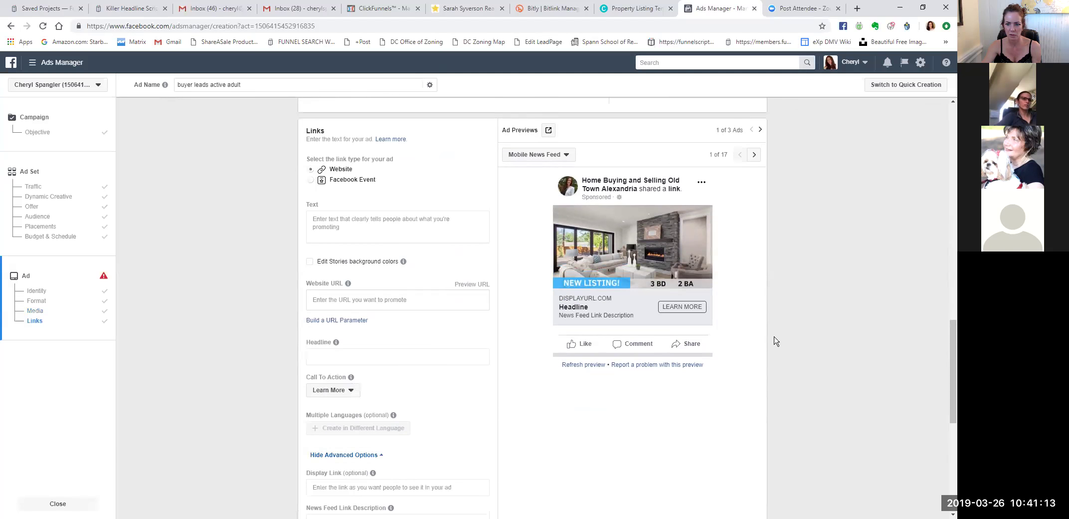
{"action": "scroll", "coordinate": [774, 341], "scroll_direction": "up", "scroll_amount": 8}
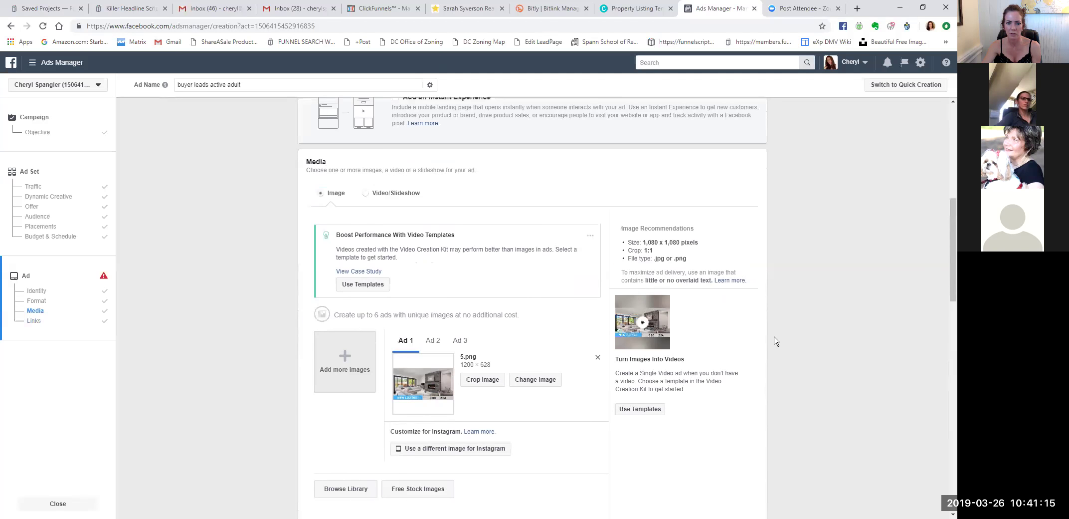
Set the Media type to Video/Slideshow and launch Create Slideshow in the Video Creation Kit.
{"action": "left_click", "coordinate": [367, 197]}
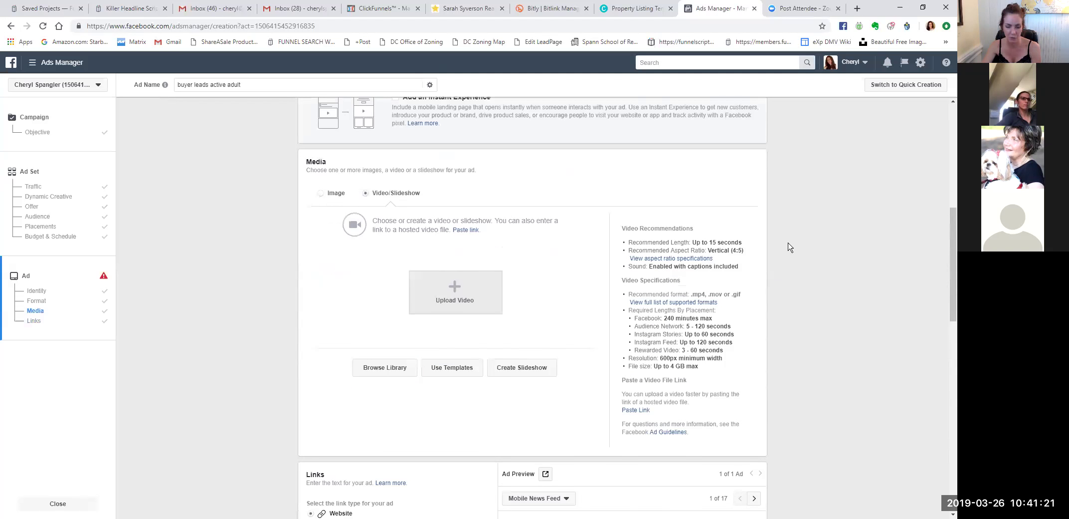
{"action": "scroll", "coordinate": [790, 247], "scroll_direction": "up", "scroll_amount": 6}
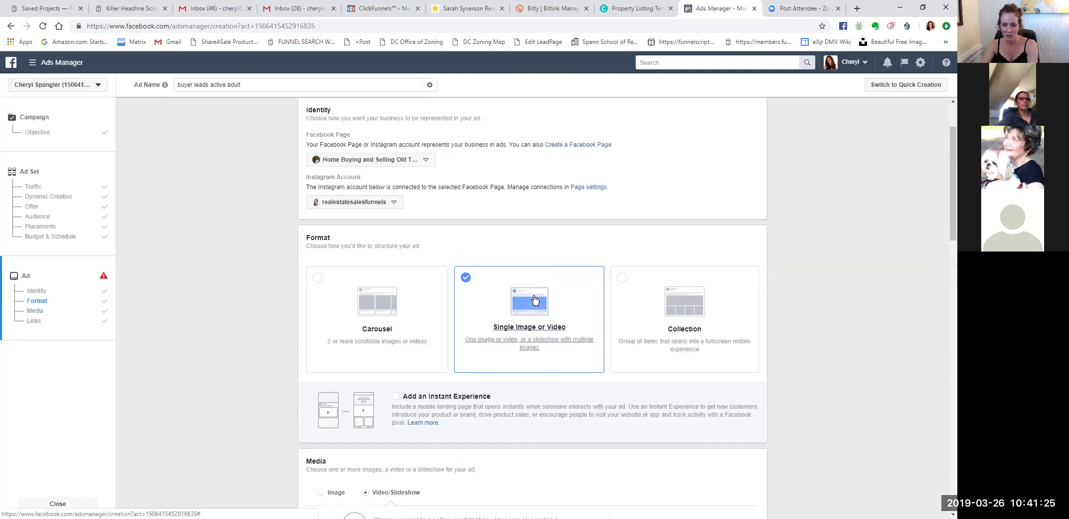
{"action": "scroll", "coordinate": [534, 299], "scroll_direction": "down", "scroll_amount": 5}
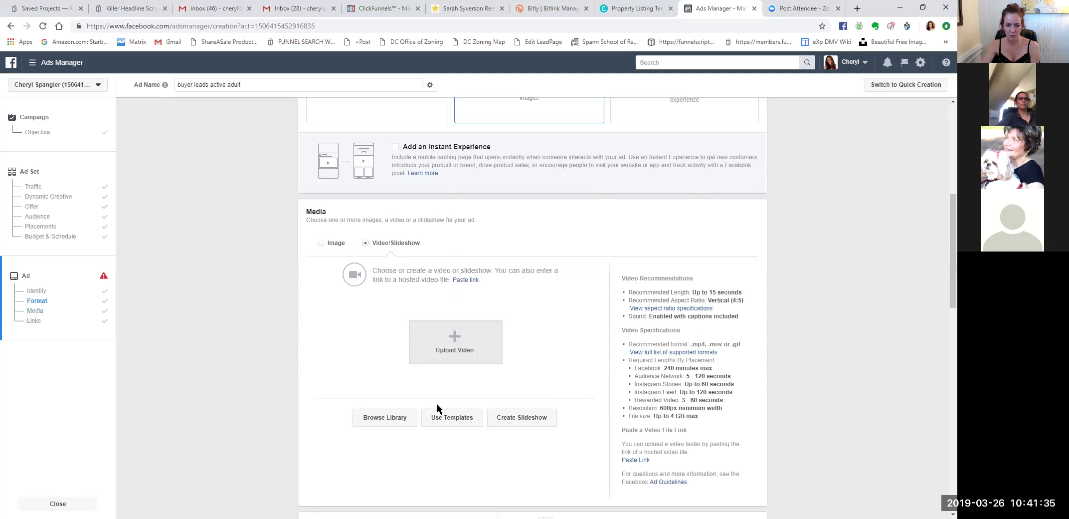
{"action": "left_click", "coordinate": [527, 422]}
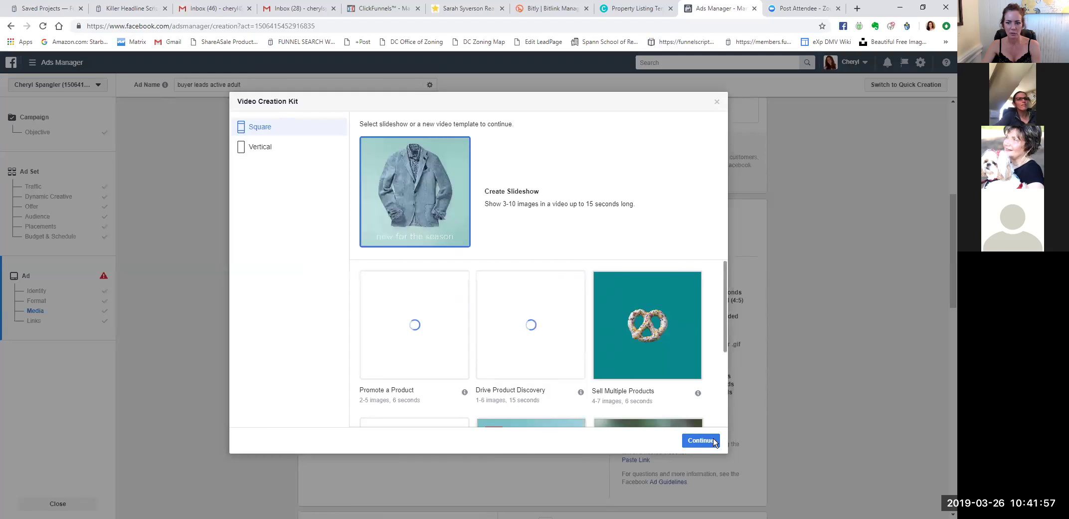
Preview vertical templates, return to Square, and begin the Promote a Product template.
{"action": "left_click_drag", "start_coordinate": [724, 344], "coordinate": [729, 349]}
{"action": "scroll", "coordinate": [604, 271], "scroll_direction": "up", "scroll_amount": 1}
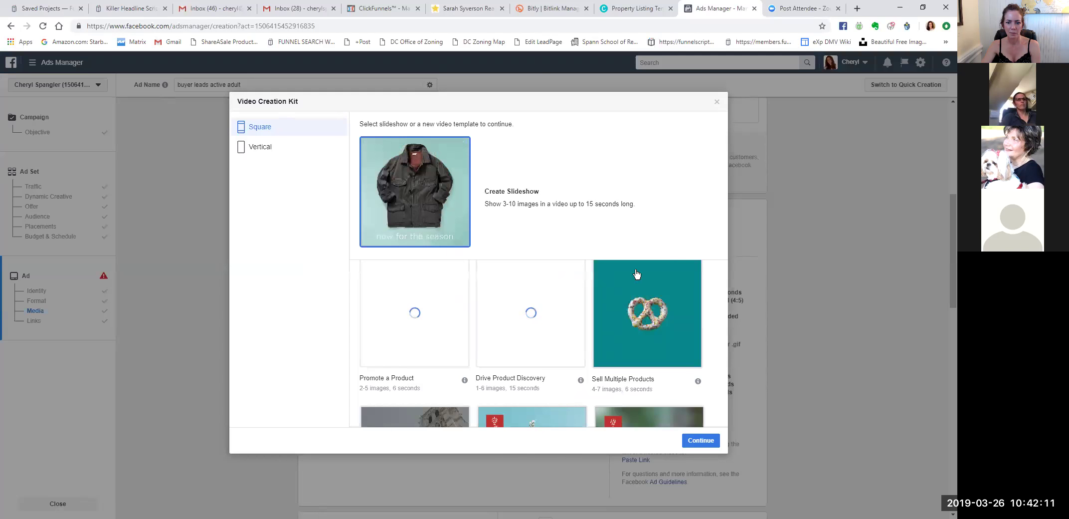
{"action": "scroll", "coordinate": [692, 368], "scroll_direction": "down", "scroll_amount": 2}
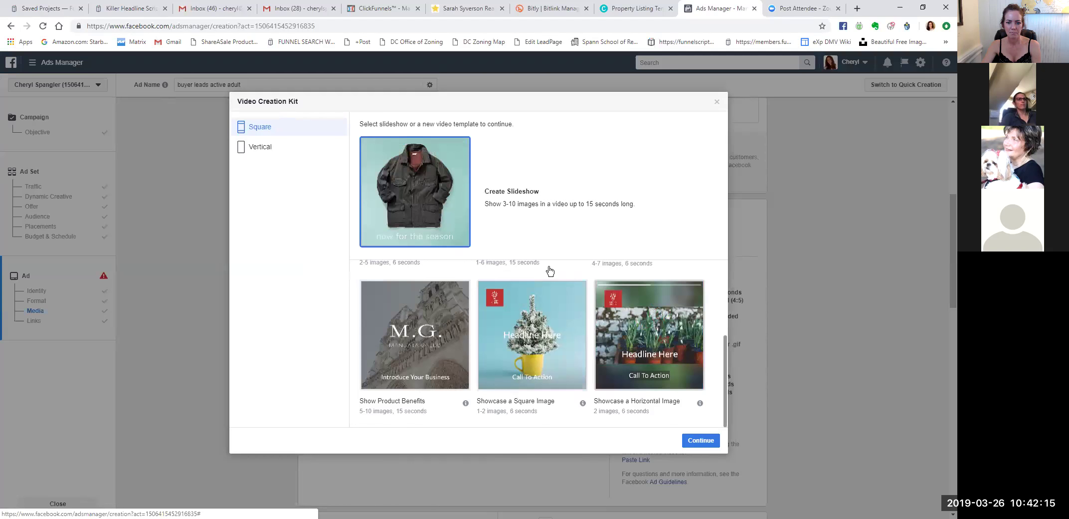
{"action": "scroll", "coordinate": [550, 271], "scroll_direction": "up", "scroll_amount": 2}
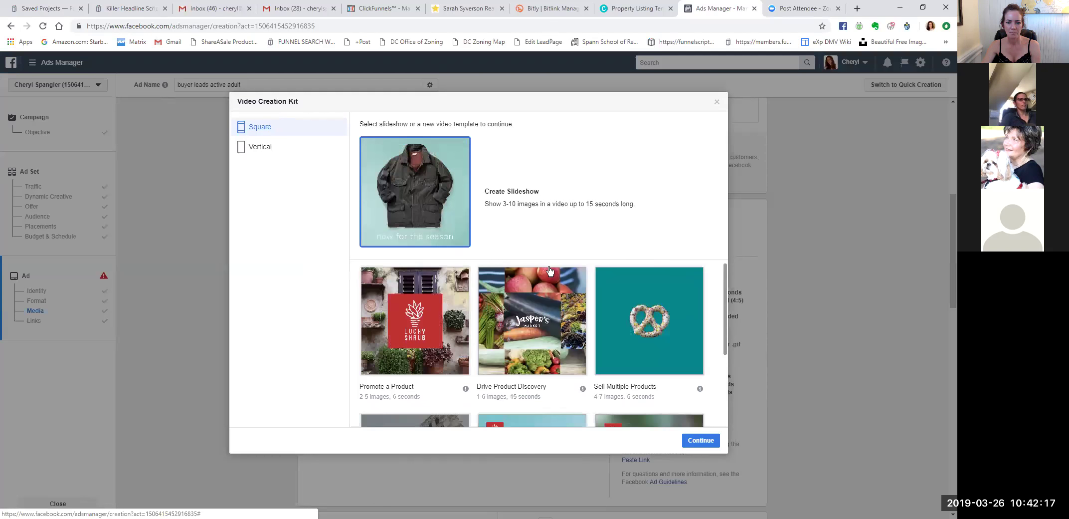
{"action": "scroll", "coordinate": [549, 269], "scroll_direction": "up", "scroll_amount": 1}
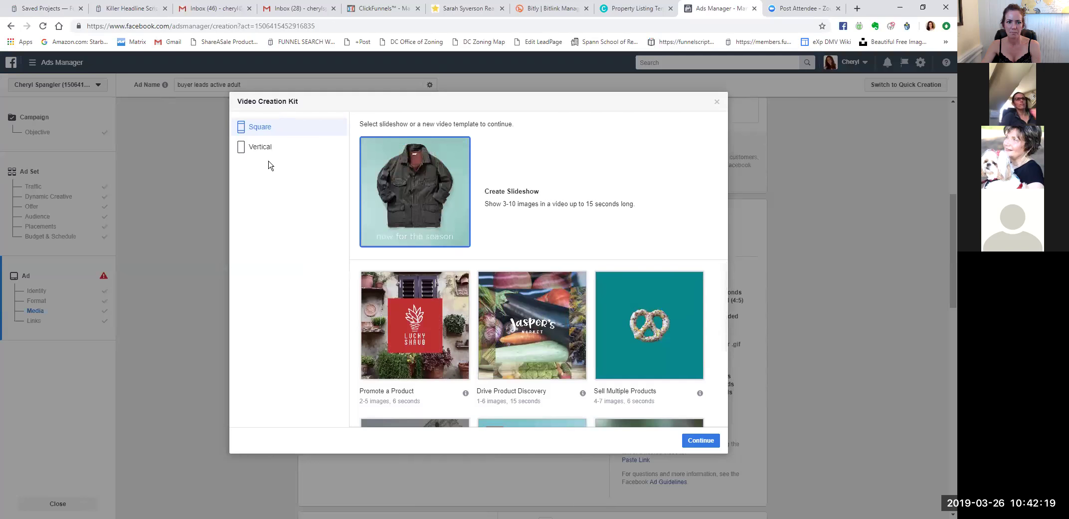
{"action": "left_click", "coordinate": [256, 148]}
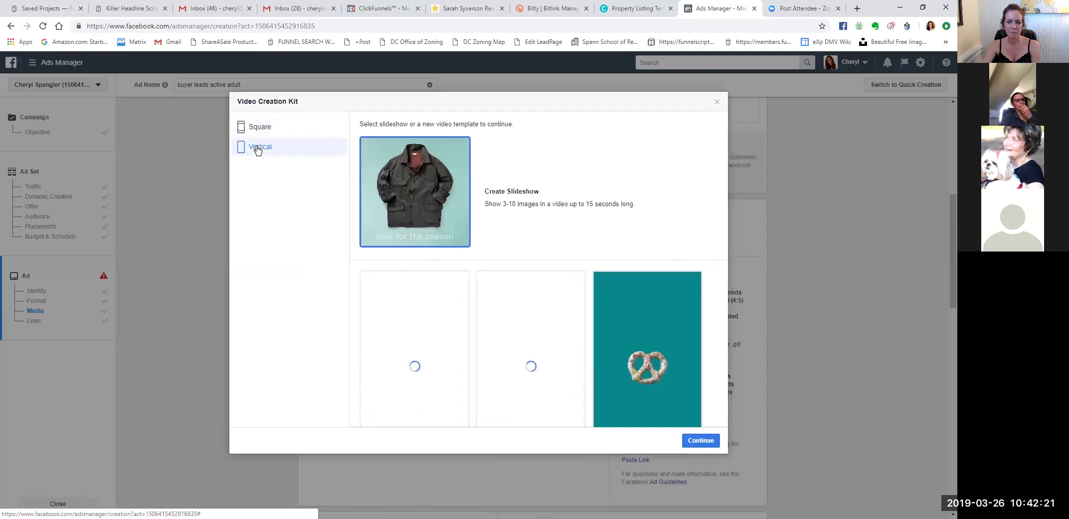
{"action": "left_click", "coordinate": [259, 129]}
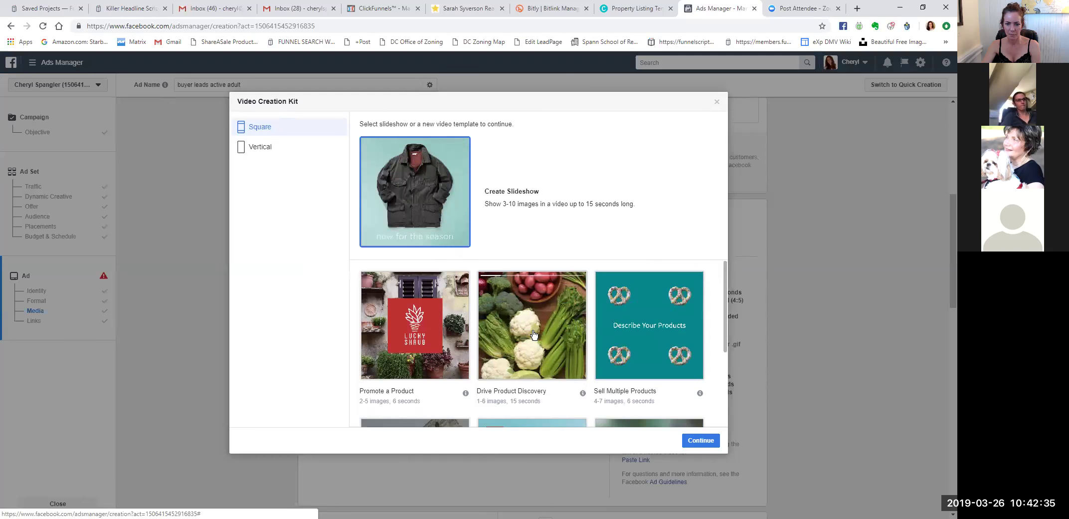
{"action": "left_click", "coordinate": [402, 327]}
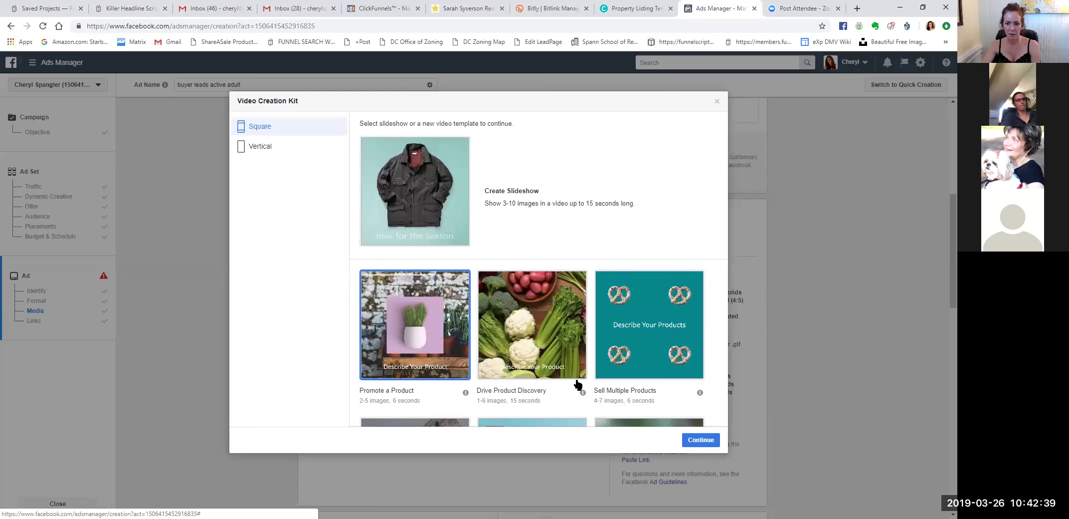
{"action": "left_click", "coordinate": [694, 440]}
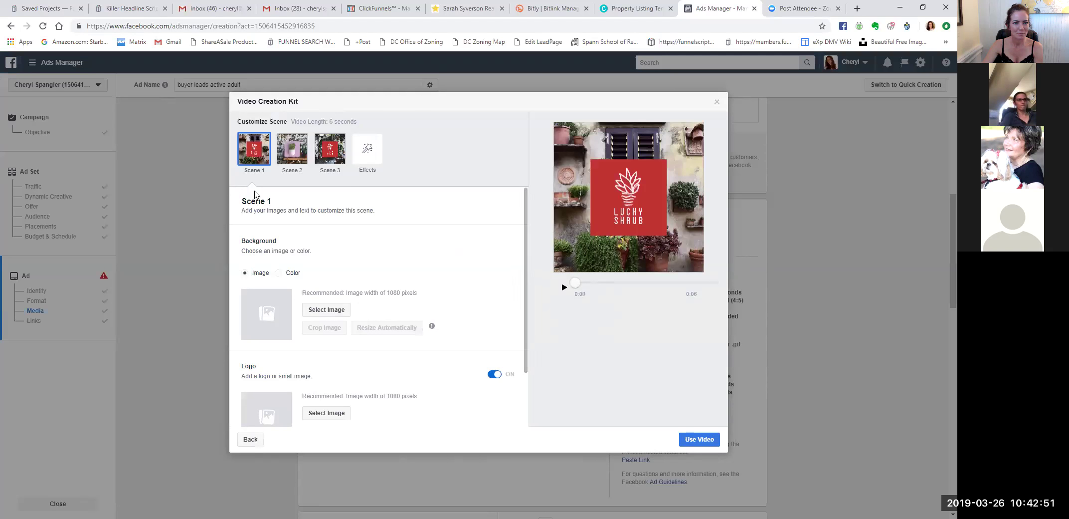
Set 4.png as the Scene 1 background image.
{"action": "scroll", "coordinate": [377, 254], "scroll_direction": "down", "scroll_amount": 2}
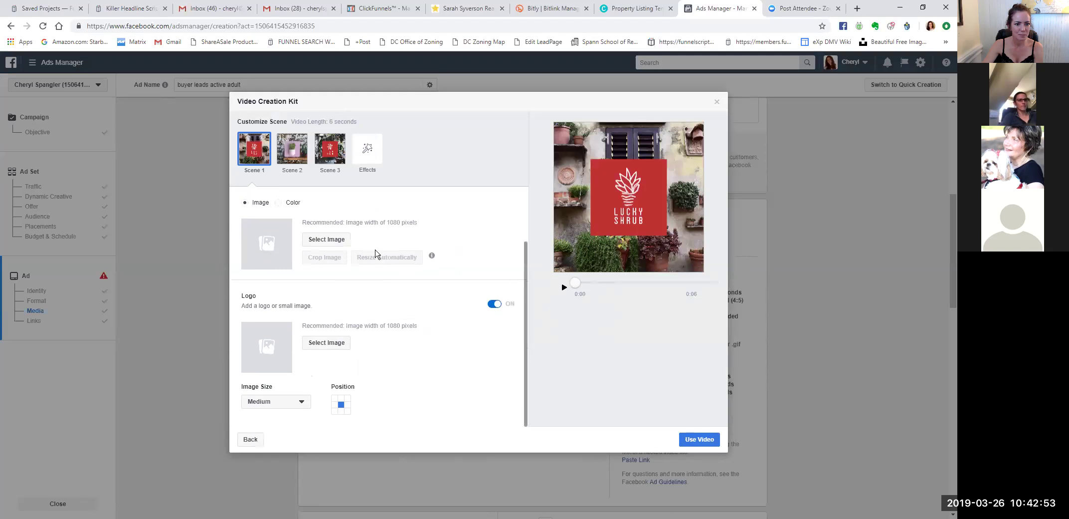
{"action": "scroll", "coordinate": [376, 254], "scroll_direction": "up", "scroll_amount": 2}
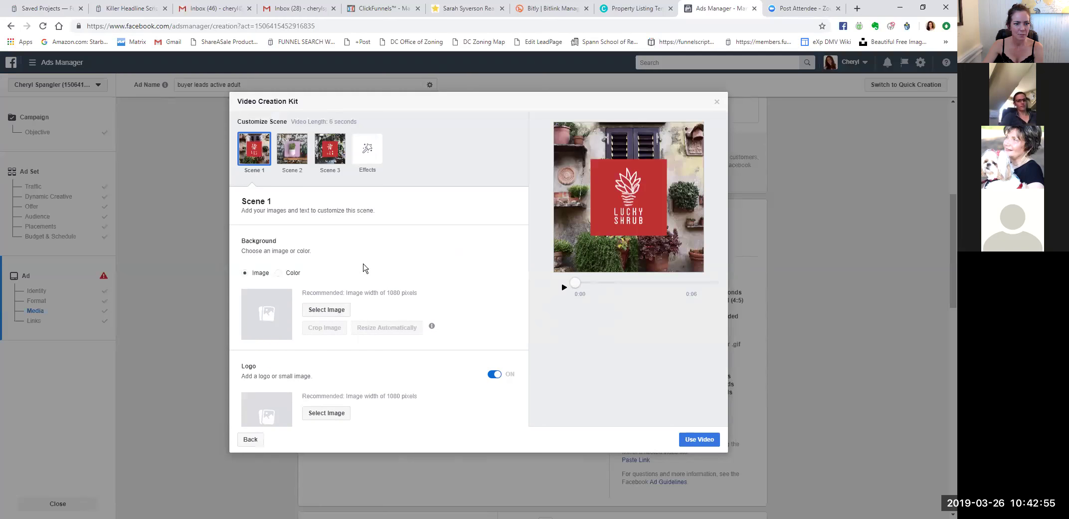
{"action": "scroll", "coordinate": [320, 327], "scroll_direction": "down", "scroll_amount": 1}
{"action": "scroll", "coordinate": [320, 327], "scroll_direction": "down", "scroll_amount": 1}
{"action": "scroll", "coordinate": [325, 322], "scroll_direction": "up", "scroll_amount": 2}
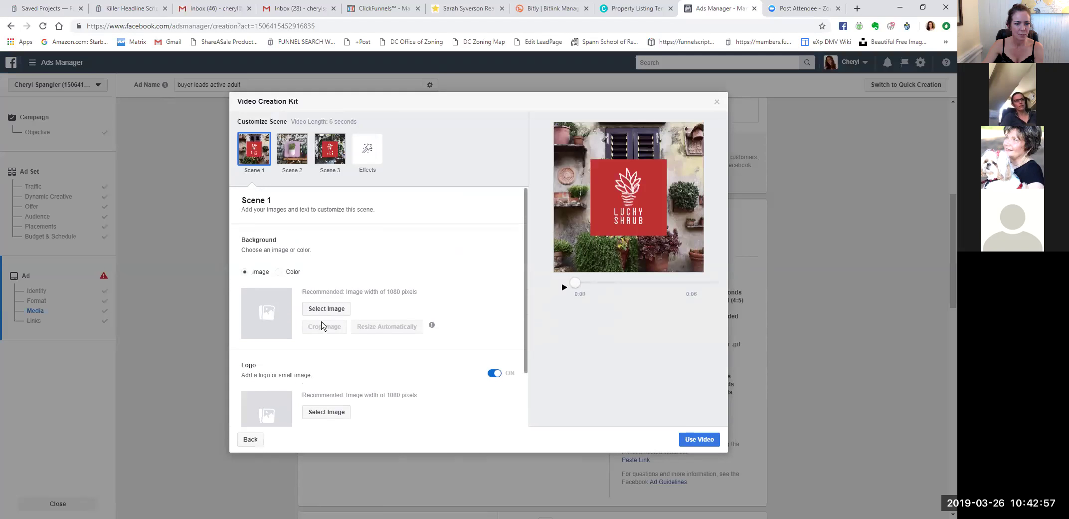
{"action": "left_click", "coordinate": [327, 309]}
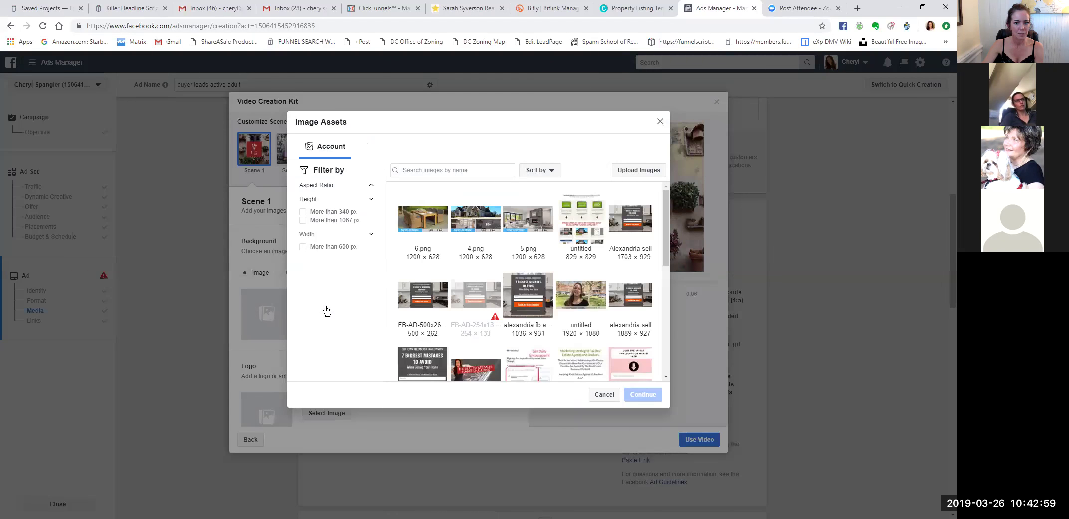
{"action": "left_click", "coordinate": [468, 225]}
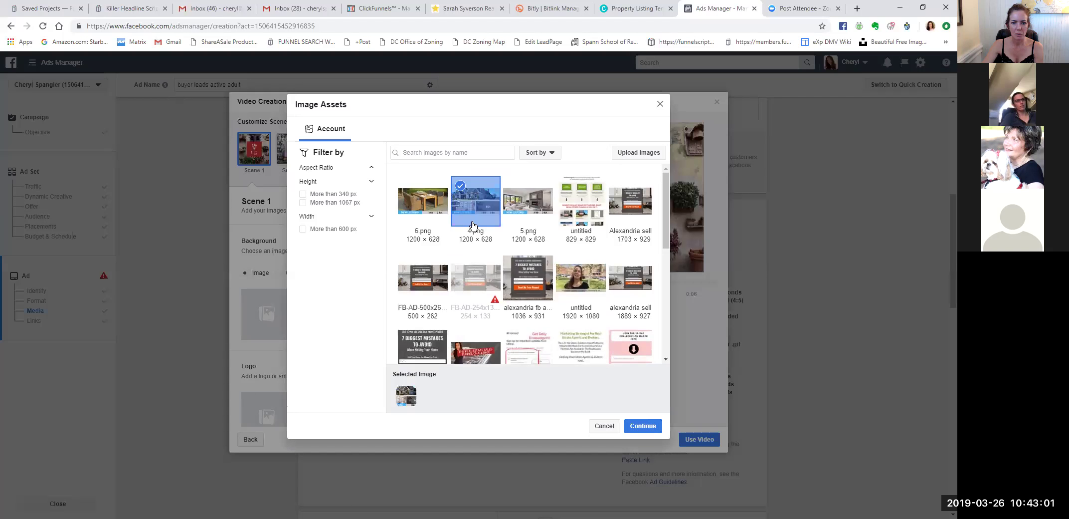
{"action": "left_click", "coordinate": [643, 425]}
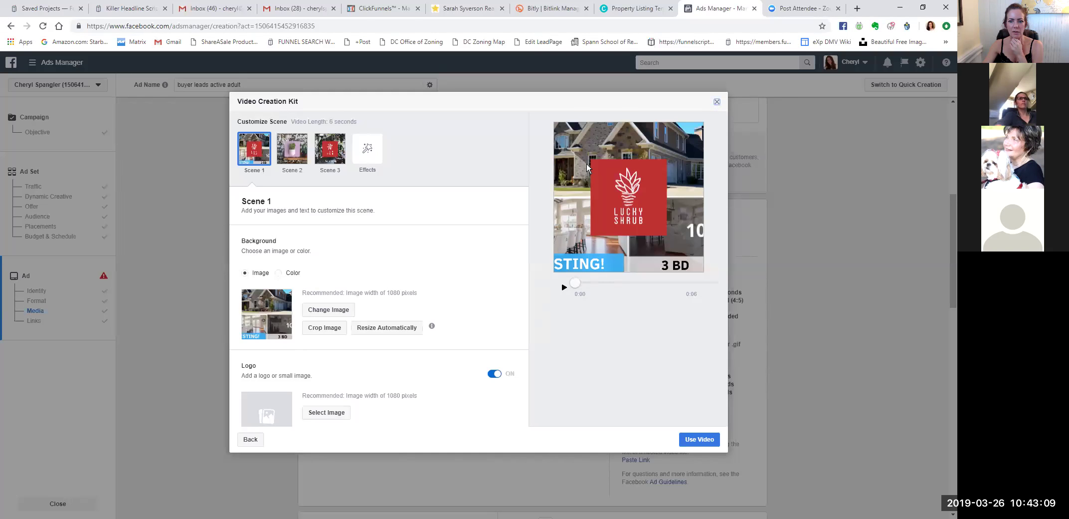
Close the Video Creation Kit without saving, discarding the slideshow.
{"action": "key", "text": "Escape"}
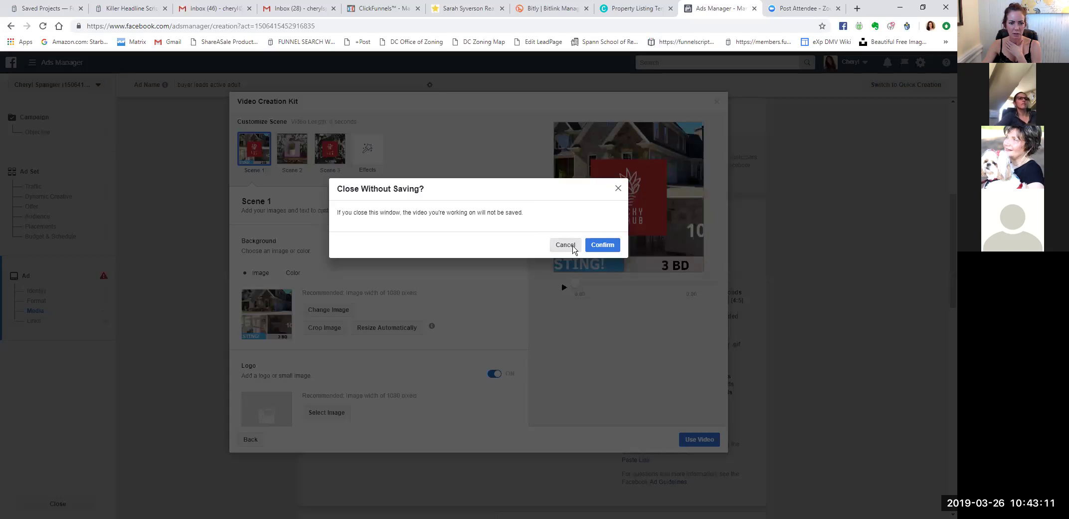
{"action": "left_click", "coordinate": [572, 246]}
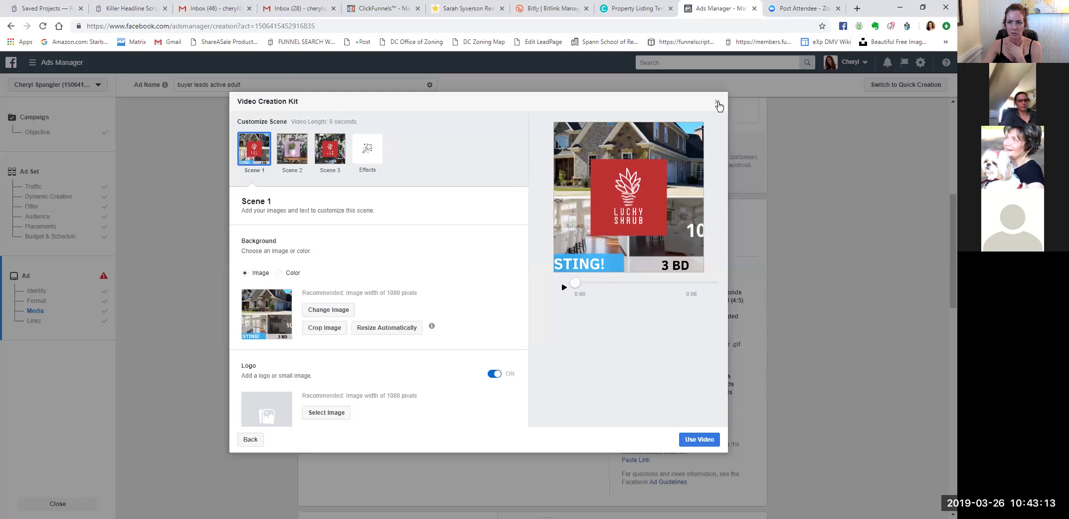
{"action": "key", "text": "Escape"}
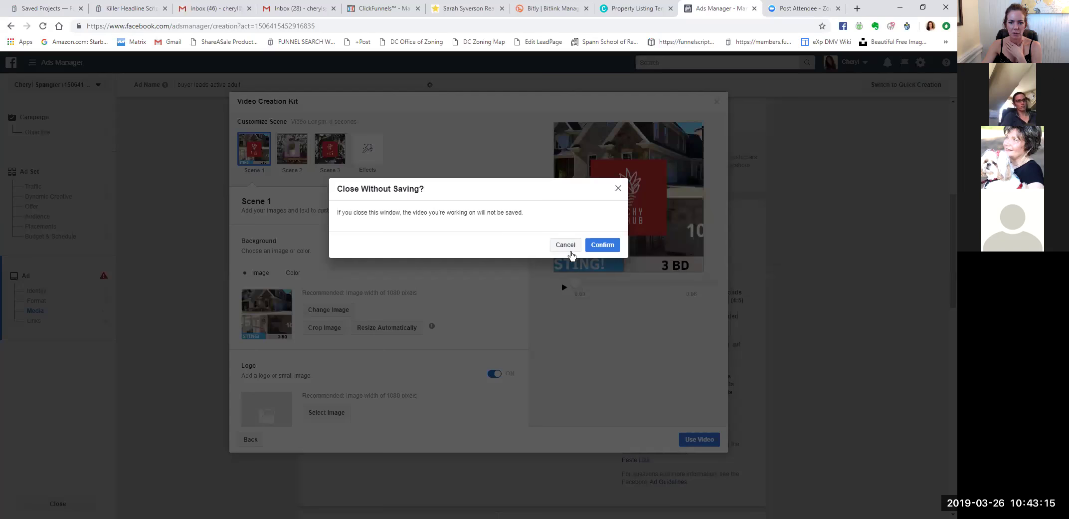
{"action": "left_click", "coordinate": [597, 244]}
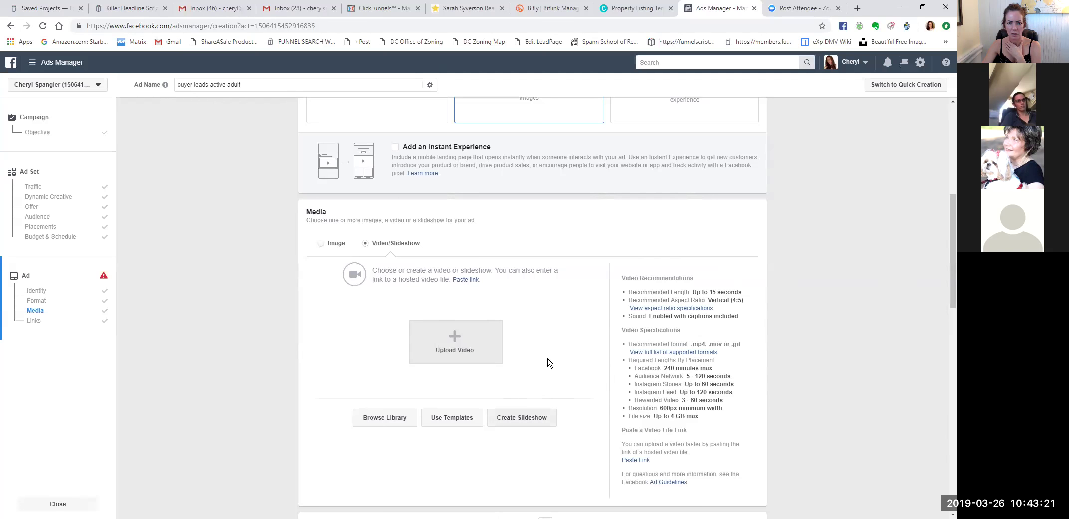
Switch the ad format to Carousel and scroll down to the cards' Links section.
{"action": "scroll", "coordinate": [516, 258], "scroll_direction": "up", "scroll_amount": 2}
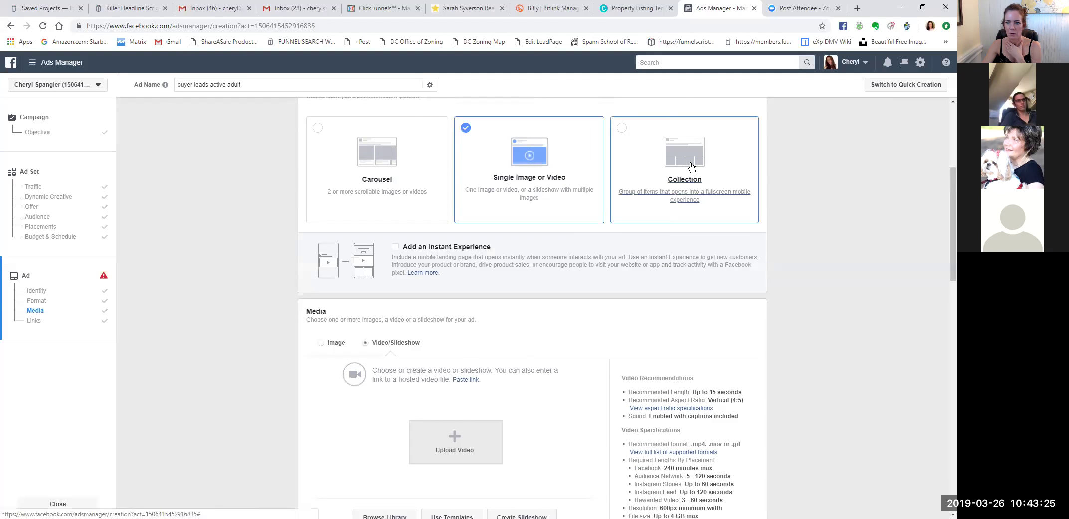
{"action": "left_click", "coordinate": [381, 160]}
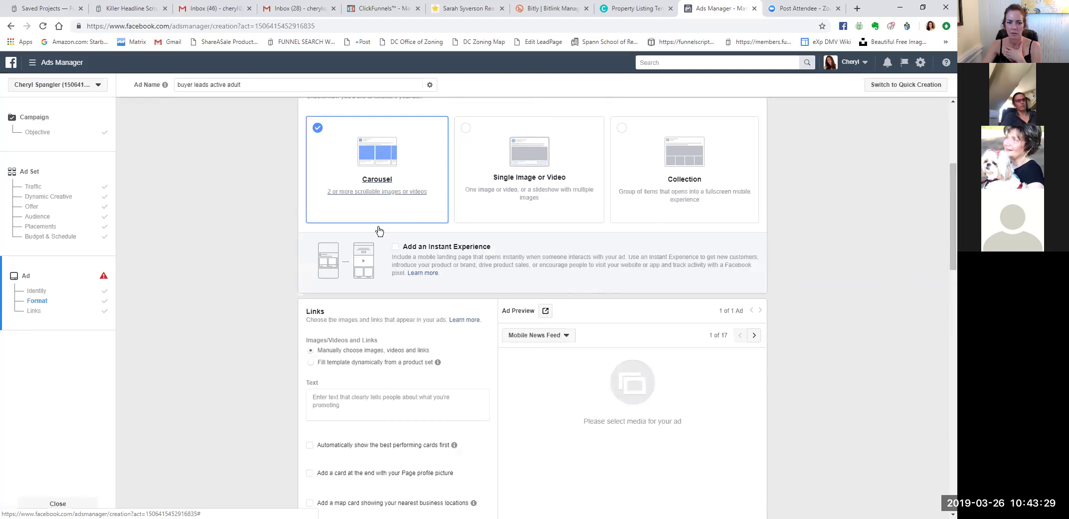
{"action": "scroll", "coordinate": [408, 284], "scroll_direction": "down", "scroll_amount": 3}
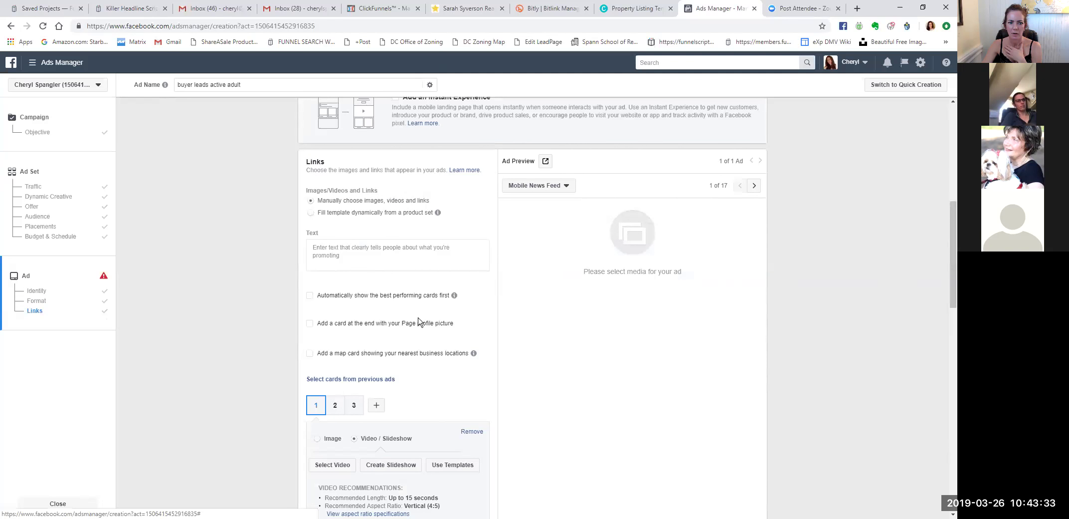
{"action": "scroll", "coordinate": [419, 322], "scroll_direction": "down", "scroll_amount": 2}
{"action": "scroll", "coordinate": [419, 319], "scroll_direction": "up", "scroll_amount": 3}
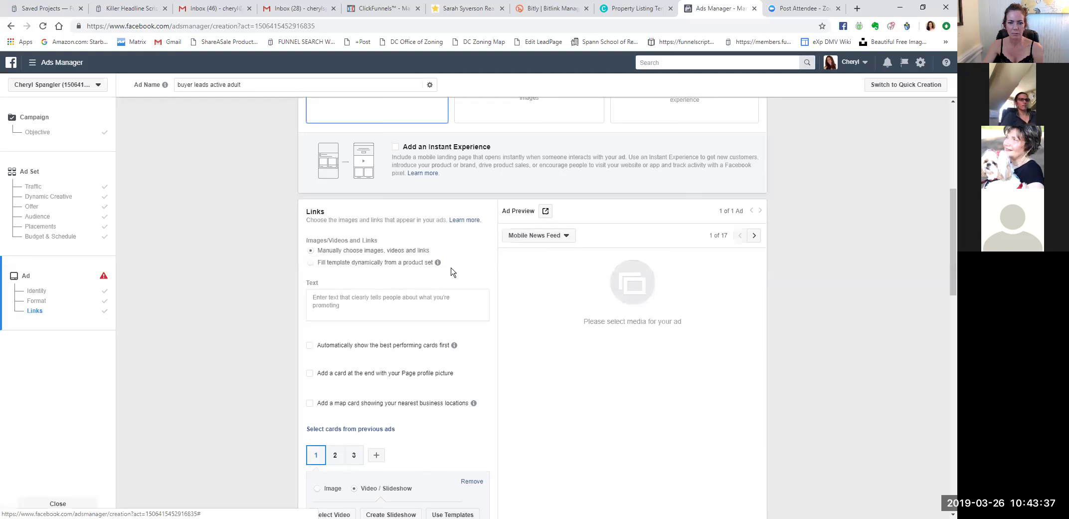
{"action": "scroll", "coordinate": [459, 278], "scroll_direction": "down", "scroll_amount": 2}
{"action": "scroll", "coordinate": [459, 278], "scroll_direction": "down", "scroll_amount": 1}
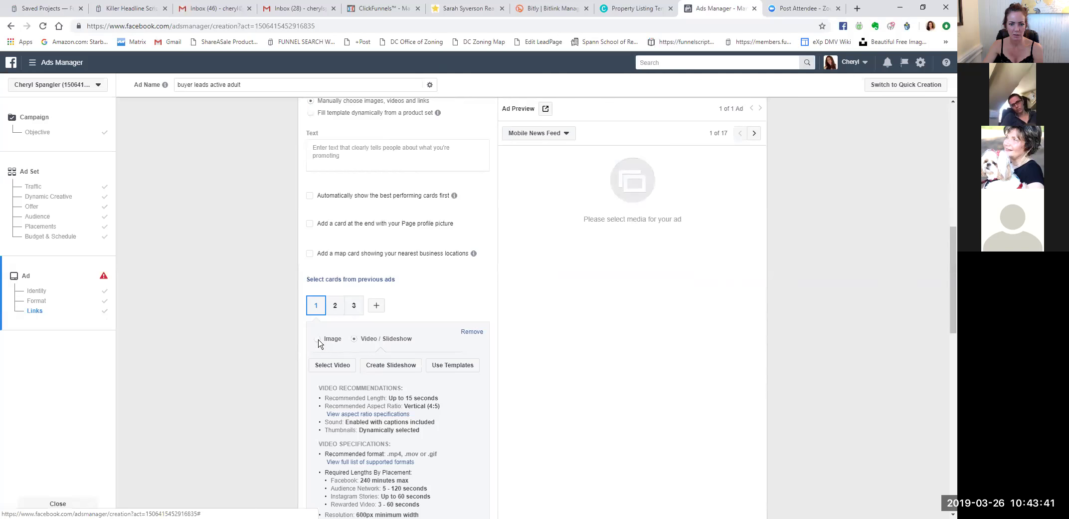
{"action": "scroll", "coordinate": [479, 363], "scroll_direction": "down", "scroll_amount": 5}
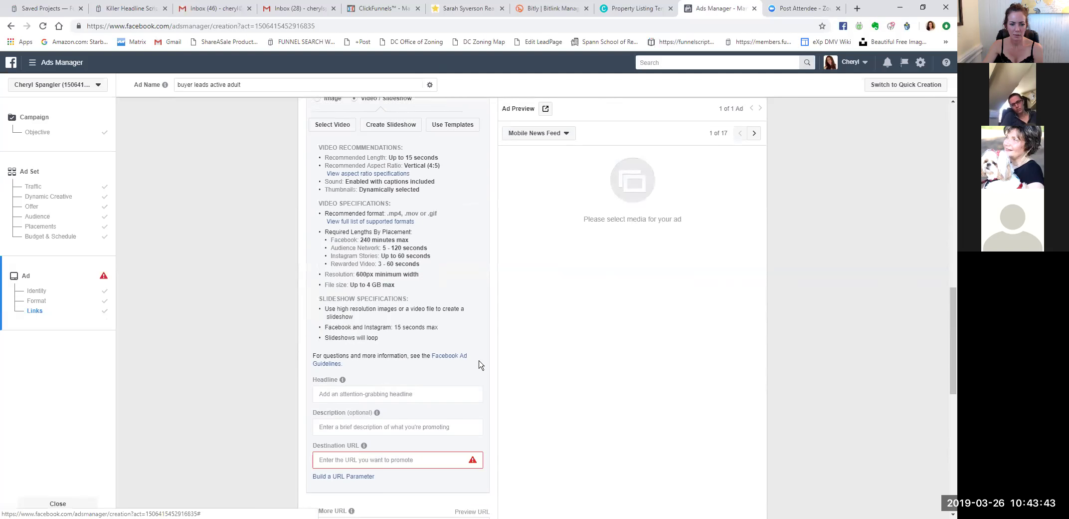
Put the cursor in card 1's Headline field and review the three-card layout.
{"action": "left_click", "coordinate": [389, 385]}
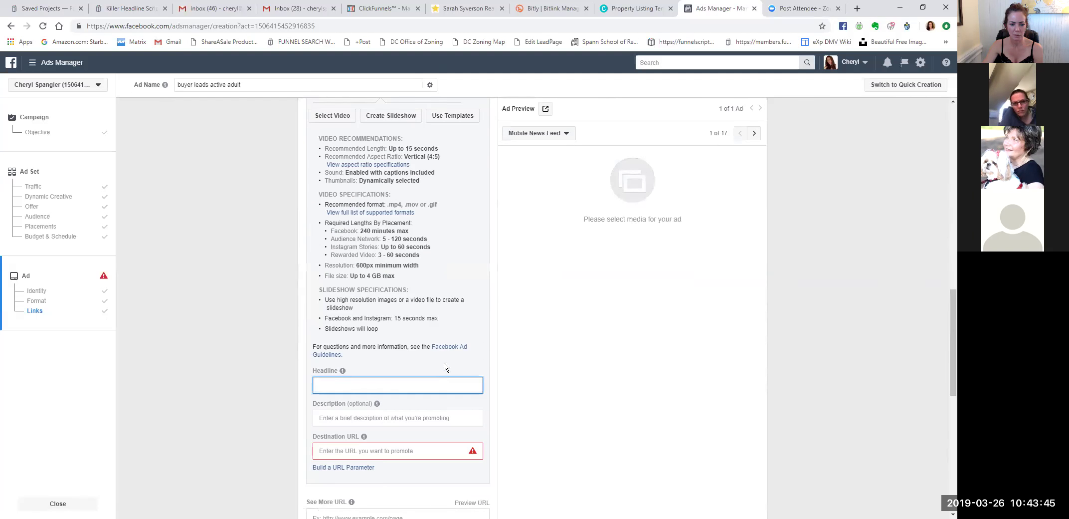
{"action": "scroll", "coordinate": [486, 382], "scroll_direction": "down", "scroll_amount": 10}
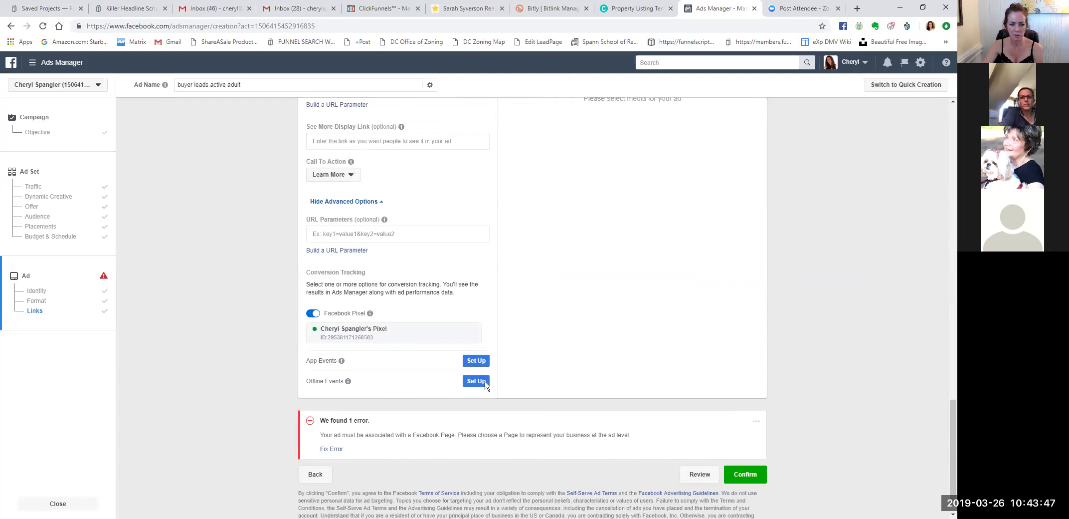
{"action": "scroll", "coordinate": [486, 385], "scroll_direction": "up", "scroll_amount": 8}
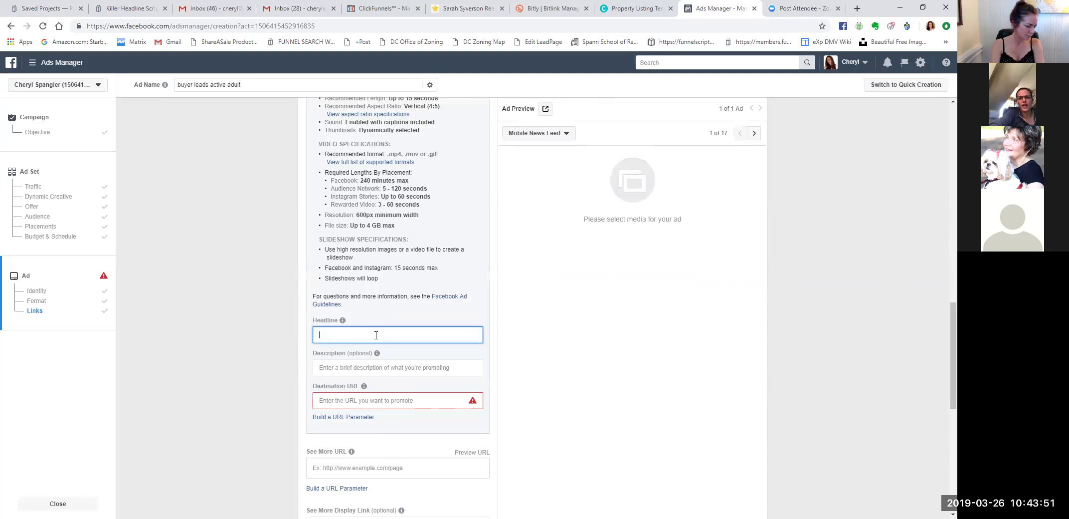
{"action": "scroll", "coordinate": [376, 335], "scroll_direction": "up", "scroll_amount": 5}
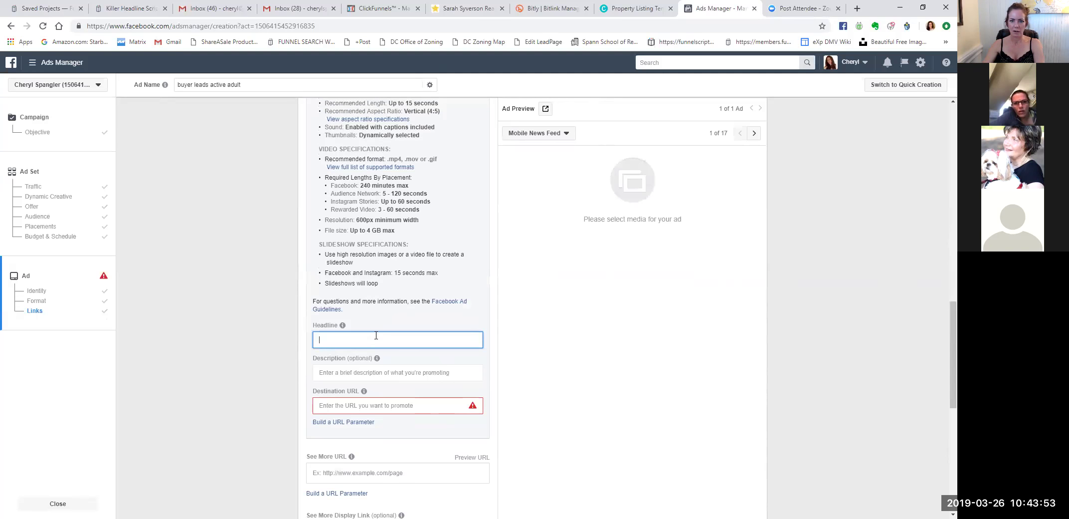
{"action": "scroll", "coordinate": [762, 255], "scroll_direction": "up", "scroll_amount": 12}
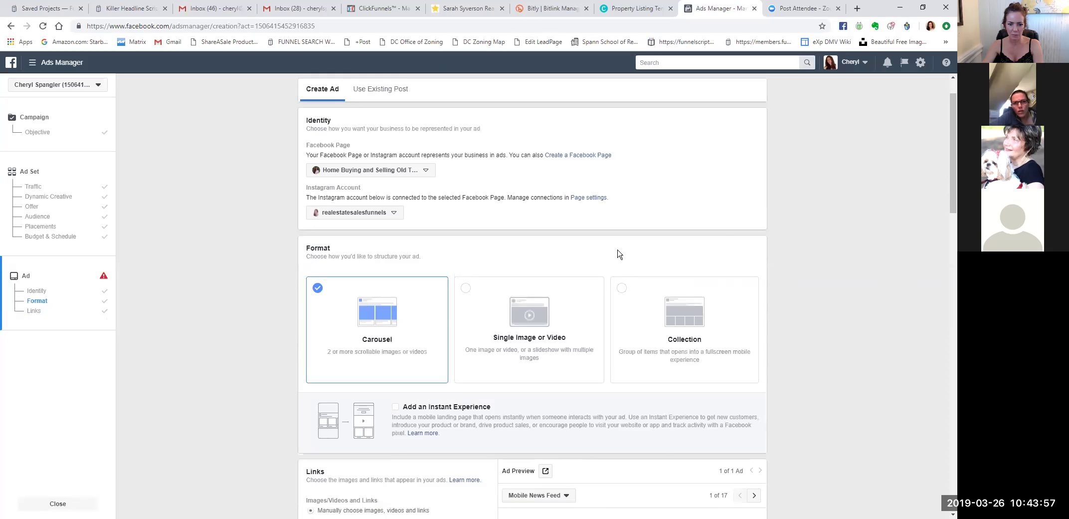
{"action": "scroll", "coordinate": [641, 306], "scroll_direction": "down", "scroll_amount": 4}
{"action": "scroll", "coordinate": [548, 356], "scroll_direction": "down", "scroll_amount": 3}
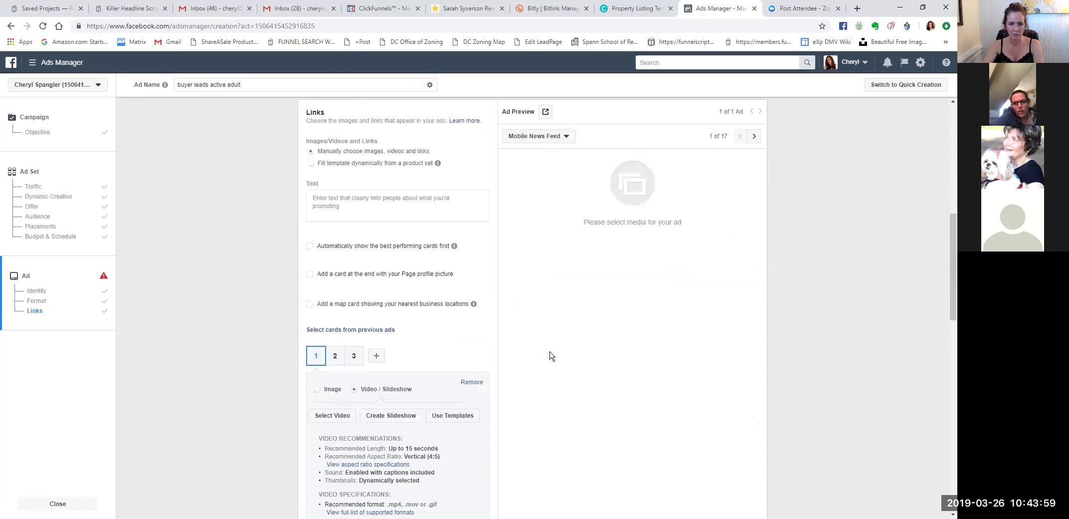
Finish card 1's headline 'Struggling to find the right home in your Budget?' and move to Description.
{"action": "scroll", "coordinate": [546, 353], "scroll_direction": "down", "scroll_amount": 7}
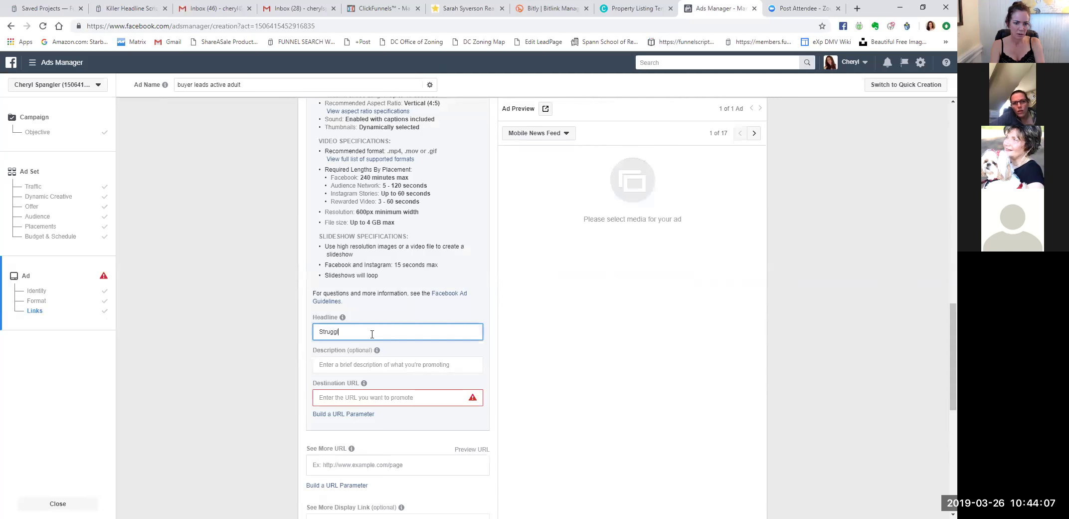
{"action": "type", "text": "to find the right home in your Budget?"}
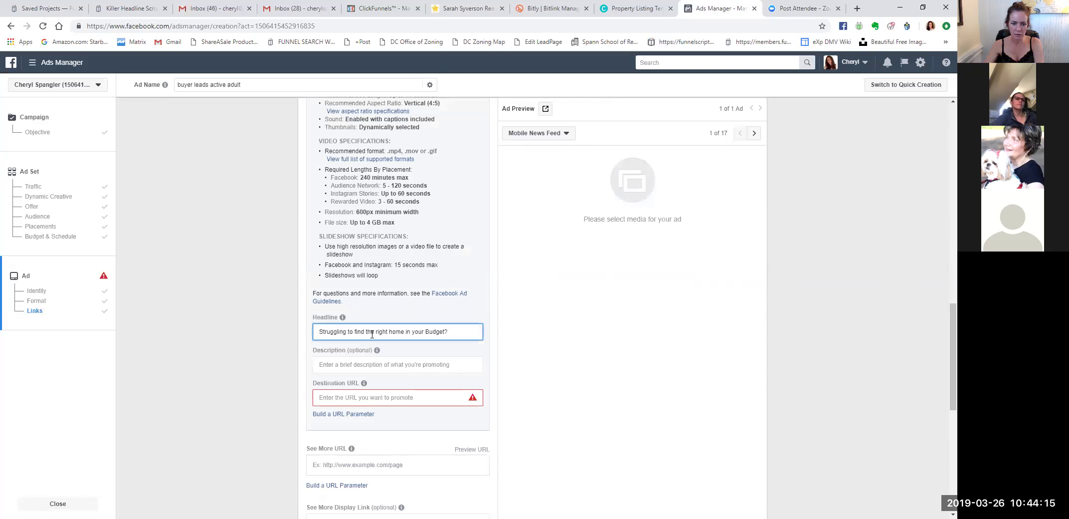
{"action": "left_click", "coordinate": [358, 366]}
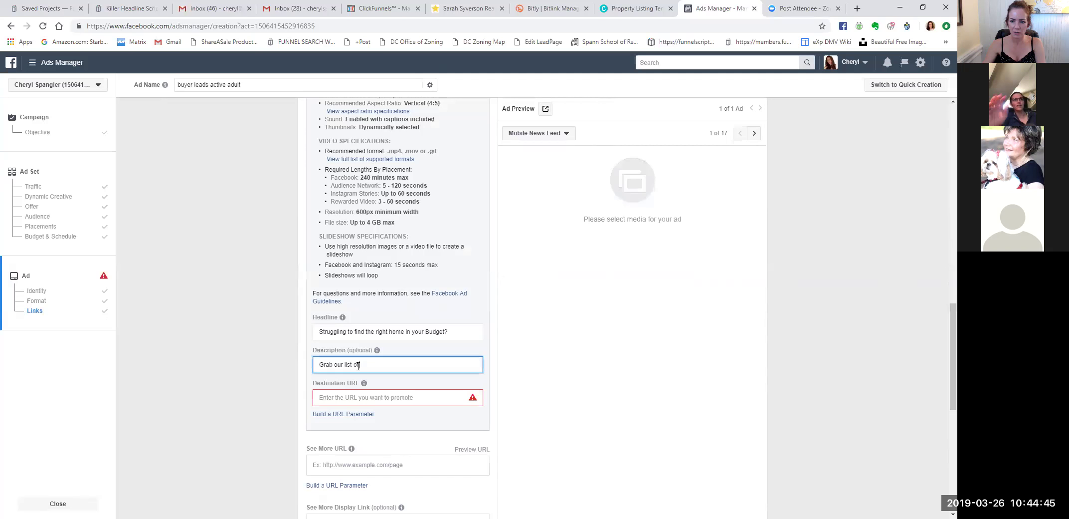
Add 'Stafford priced below $400! Most of these homes' to the description, removing the extra space.
{"action": "scroll", "coordinate": [795, 263], "scroll_direction": "up", "scroll_amount": 6}
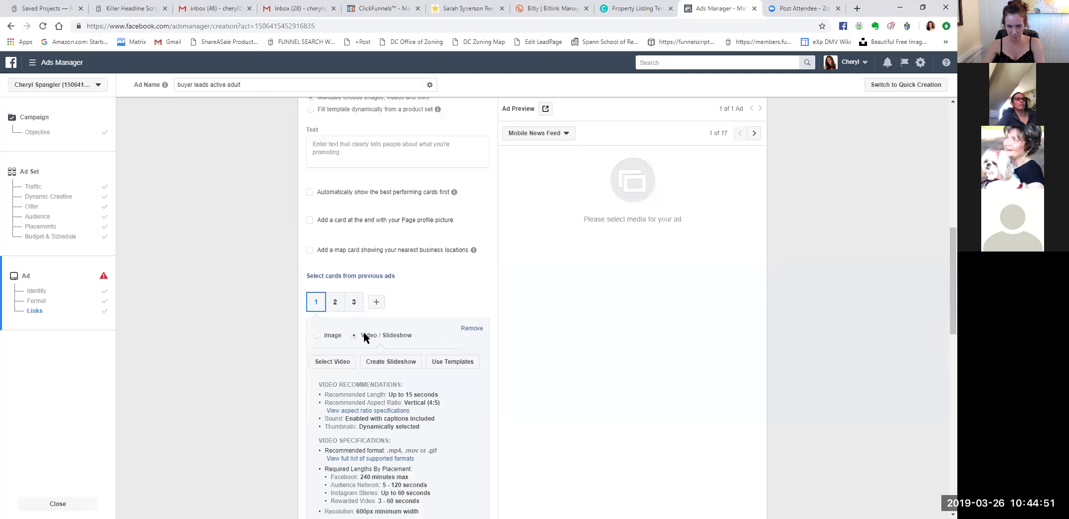
{"action": "scroll", "coordinate": [583, 346], "scroll_direction": "down", "scroll_amount": 4}
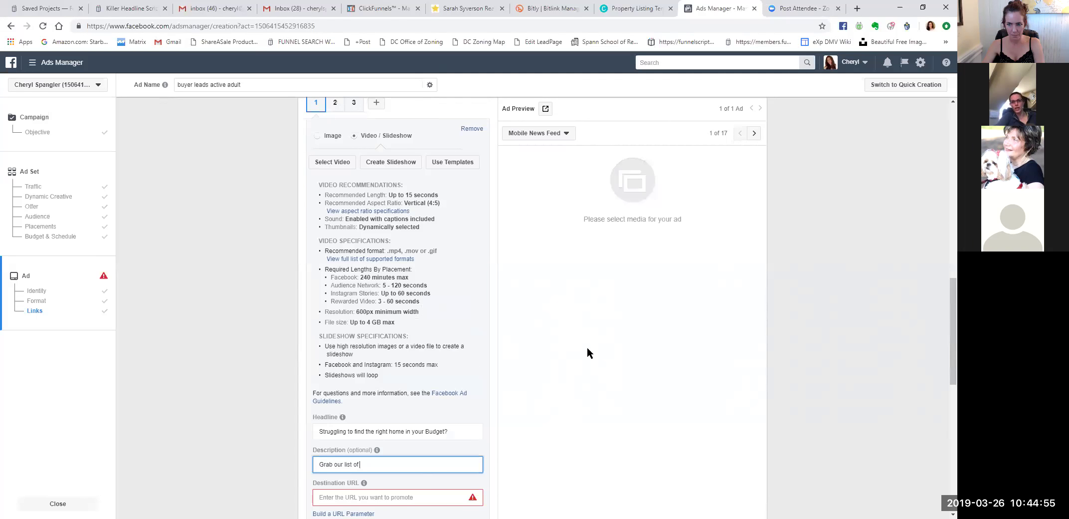
{"action": "scroll", "coordinate": [751, 312], "scroll_direction": "up", "scroll_amount": 6}
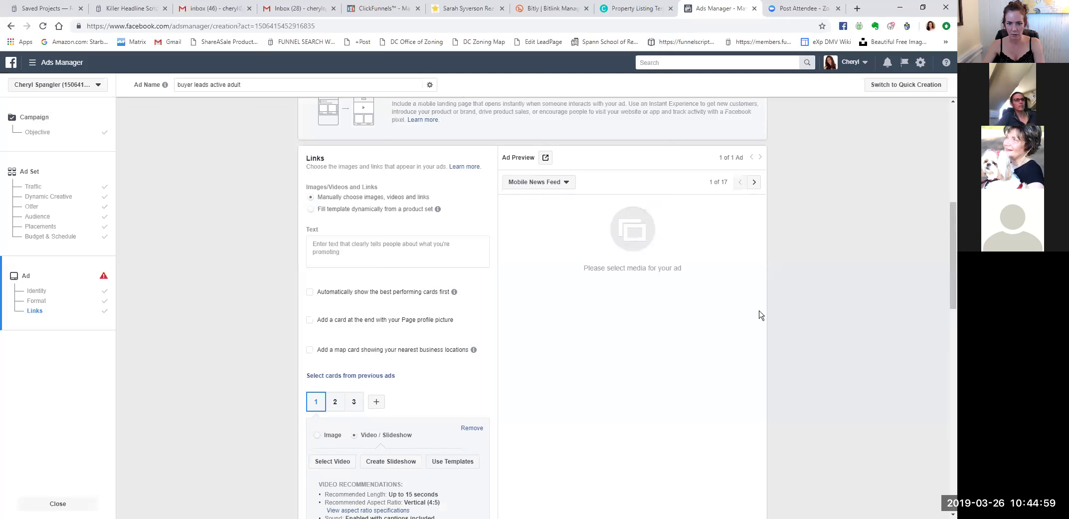
{"action": "scroll", "coordinate": [759, 314], "scroll_direction": "down", "scroll_amount": 6}
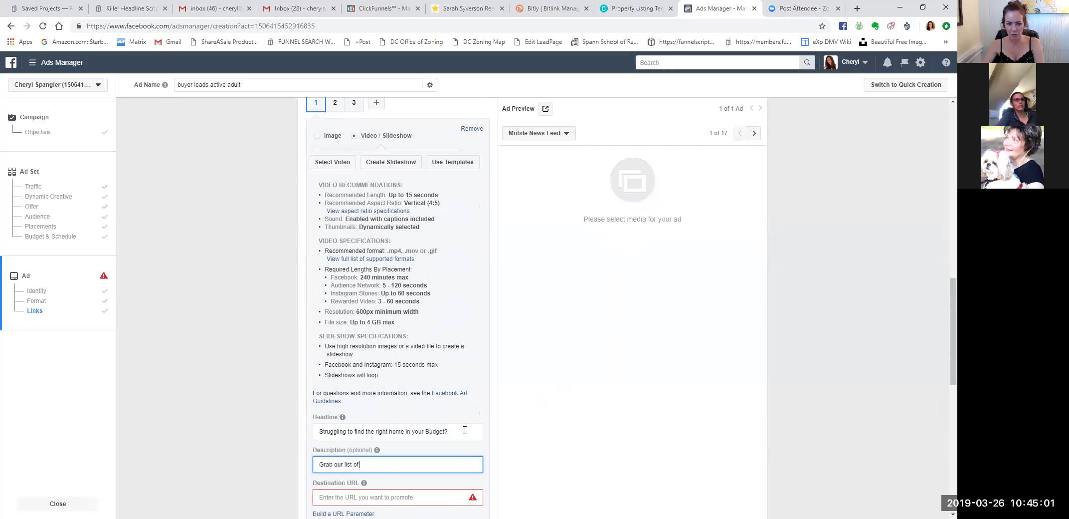
{"action": "scroll", "coordinate": [449, 424], "scroll_direction": "down", "scroll_amount": 2}
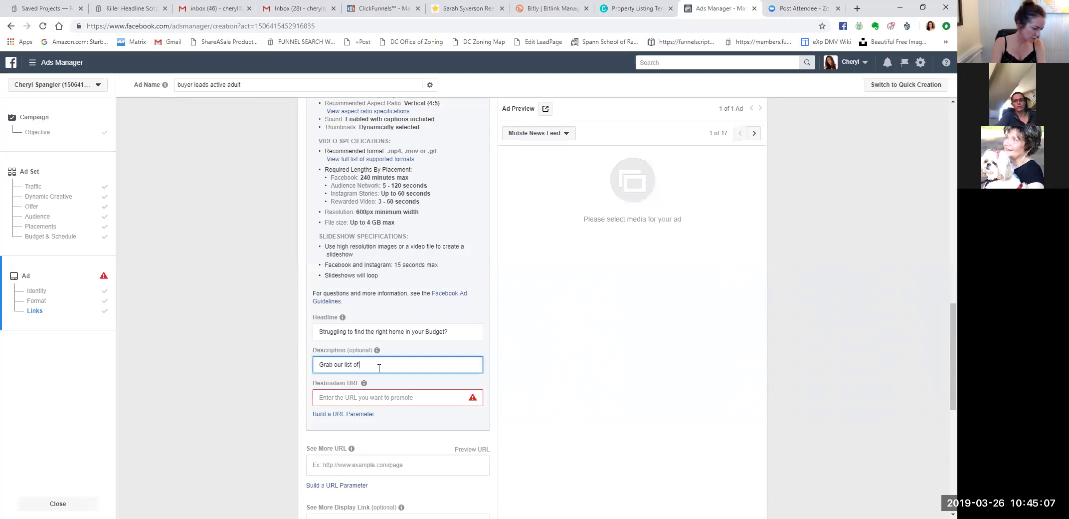
{"action": "type", "text": "Stafford"}
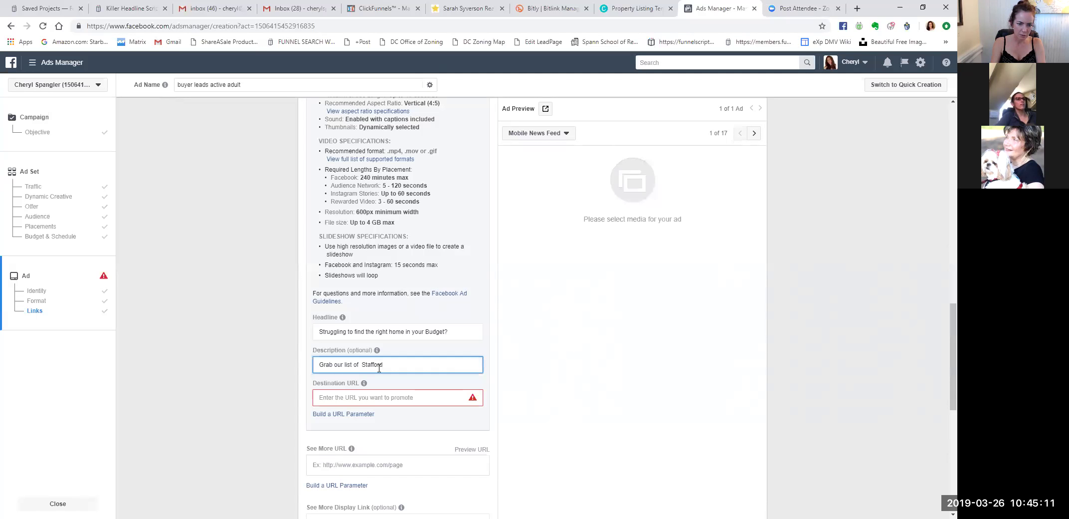
{"action": "key", "text": "BackSpace"}
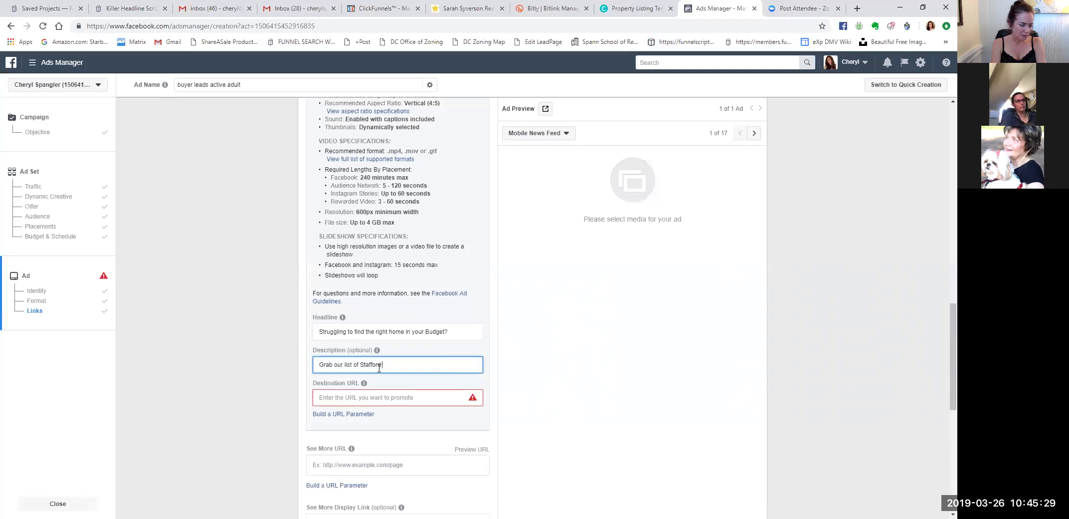
{"action": "type", "text": "priced below $400"}
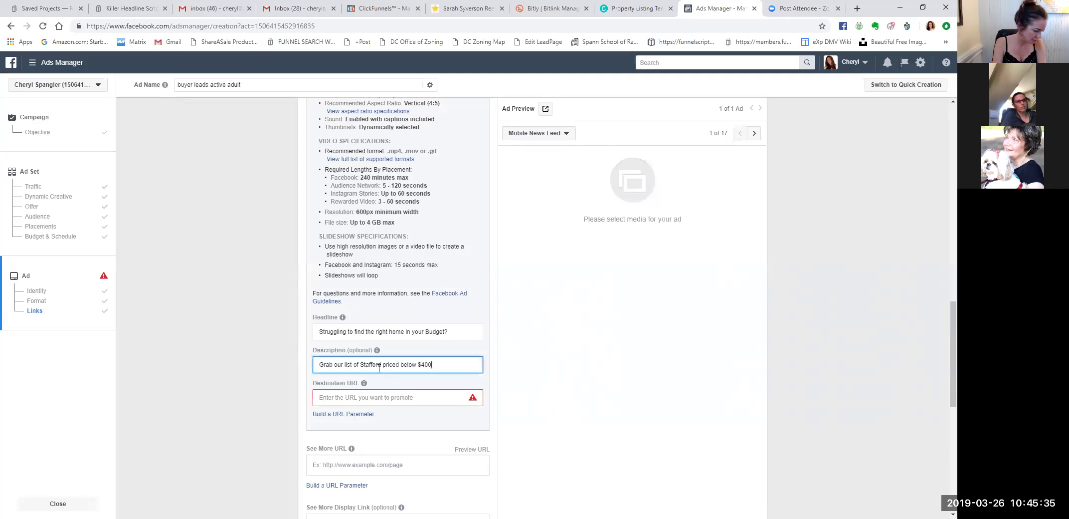
{"action": "type", "text": "! Most of these homes"}
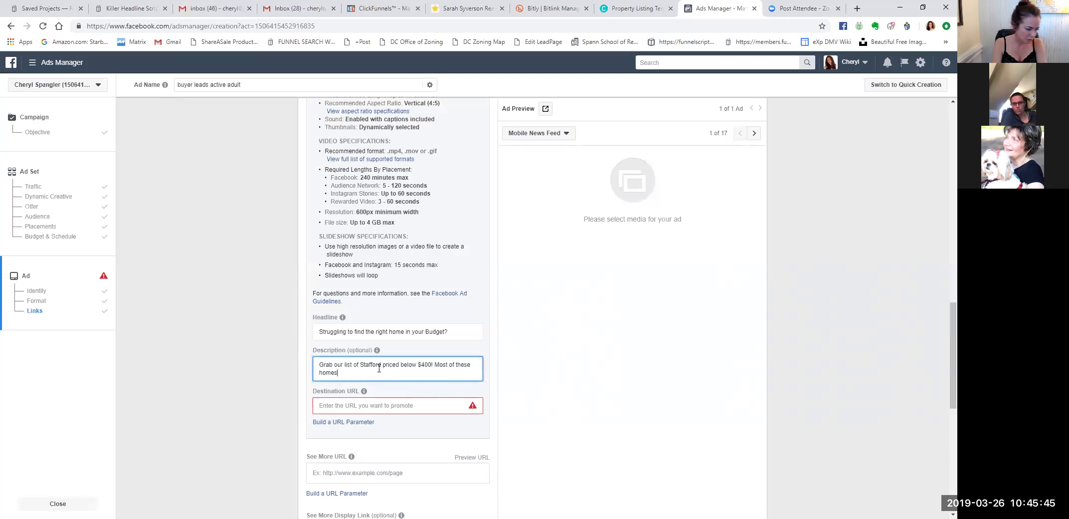
Complete the description with 'Active Adult Homes', the Zillow / Realtor.com note and 'These homes won't last long!'.
{"action": "type", "text": "are NOT yet available"}
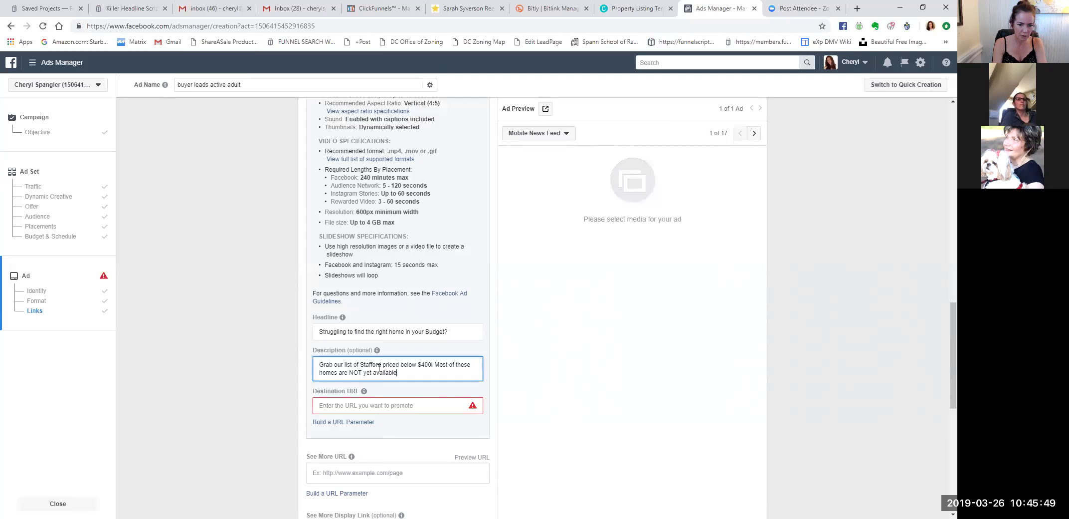
{"action": "type", "text": " on Zillow/Realtor.com"}
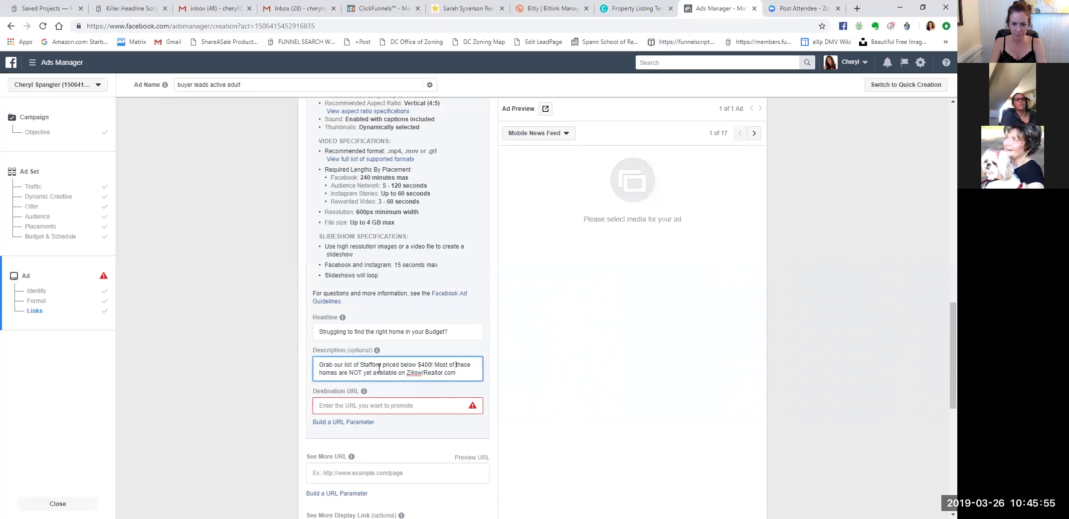
{"action": "key", "text": "Left"}
{"action": "key", "text": "Left"}
{"action": "key", "text": "Left"}
{"action": "key", "text": "Left"}
{"action": "key", "text": "Left"}
{"action": "key", "text": "Left"}
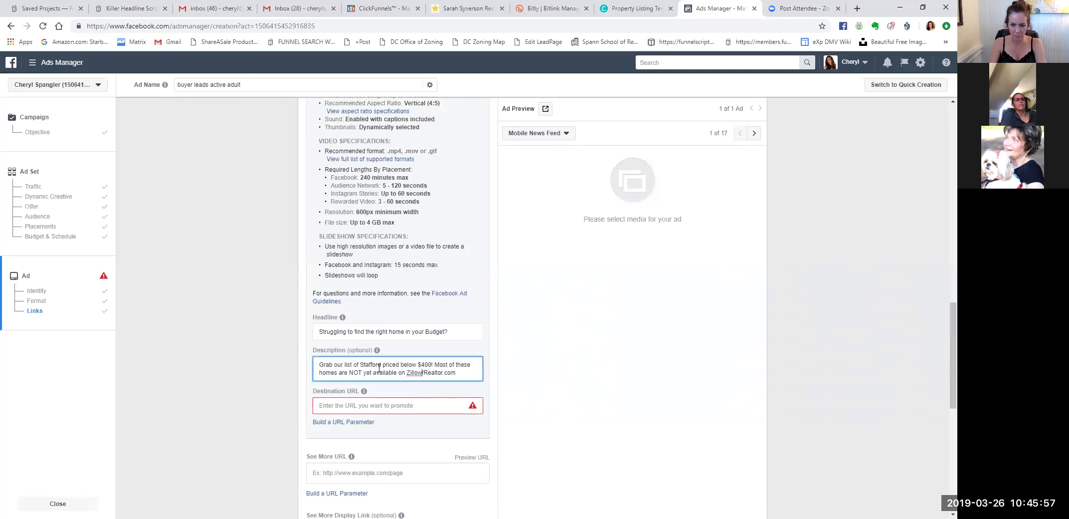
{"action": "key", "text": "Right"}
{"action": "key", "text": "Left"}
{"action": "key", "text": "Left"}
{"action": "key", "text": "Left"}
{"action": "key", "text": "Left"}
{"action": "key", "text": "Left"}
{"action": "key", "text": "Left"}
{"action": "key", "text": "Left"}
{"action": "key", "text": "Left"}
{"action": "key", "text": "Left"}
{"action": "type", "text": "Active Adult Homes"}
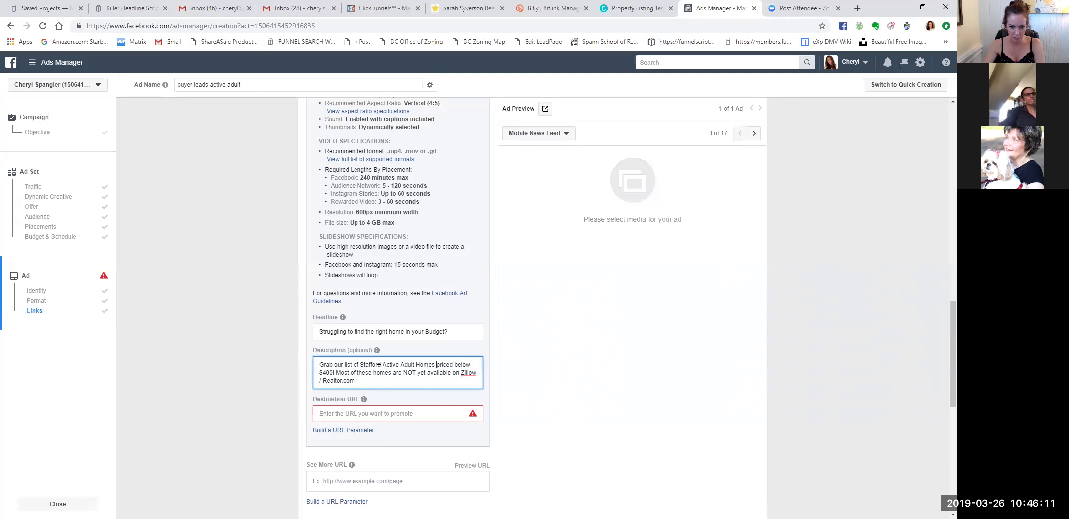
{"action": "left_click", "coordinate": [378, 380]}
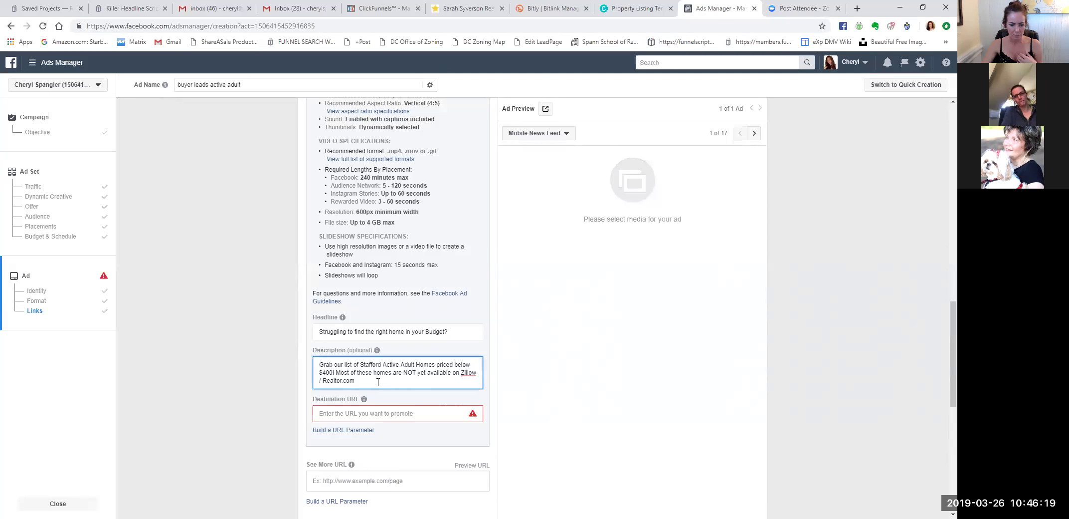
{"action": "type", "text": "these"}
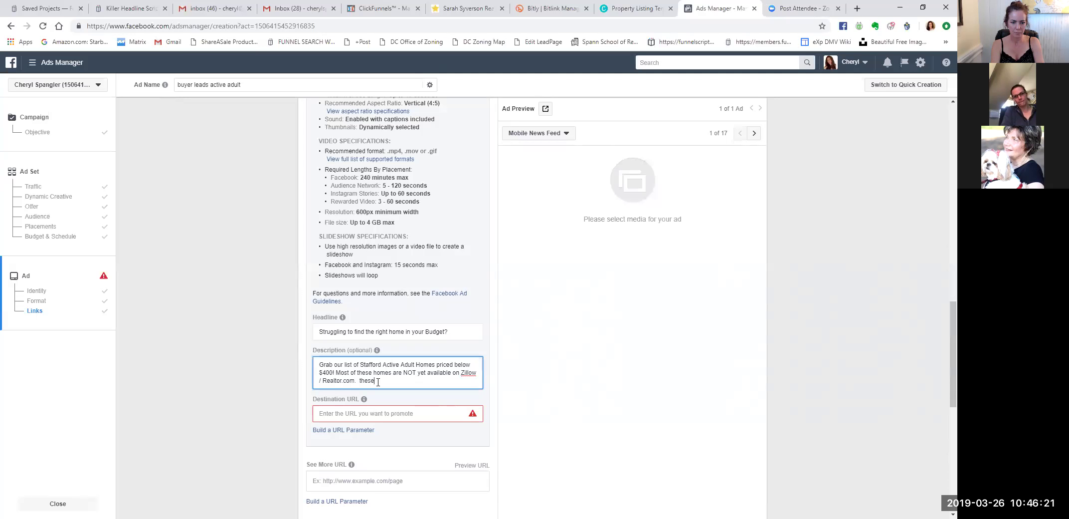
{"action": "type", "text": "  These Homes Won't Last"}
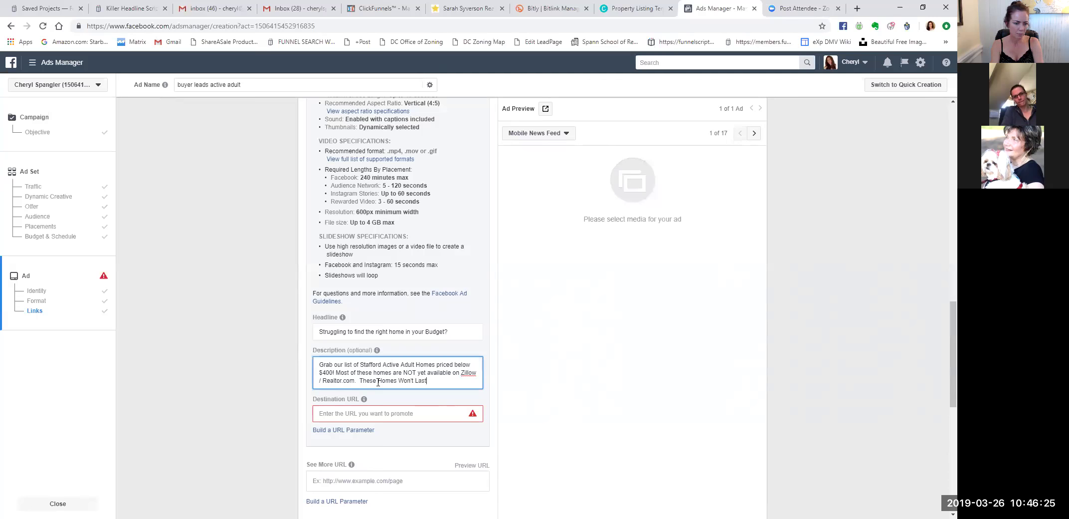
{"action": "key", "text": "BackSpace"}
{"action": "key", "text": "BackSpace"}
{"action": "key", "text": "BackSpace"}
{"action": "key", "text": "BackSpace"}
{"action": "key", "text": "BackSpace"}
{"action": "key", "text": "BackSpace"}
{"action": "key", "text": "BackSpace"}
{"action": "key", "text": "BackSpace"}
{"action": "key", "text": "BackSpace"}
{"action": "key", "text": "BackSpace"}
{"action": "key", "text": "BackSpace"}
{"action": "key", "text": "BackSpace"}
{"action": "key", "text": "BackSpace"}
{"action": "key", "text": "BackSpace"}
{"action": "key", "text": "BackSpace"}
{"action": "key", "text": "BackSpace"}
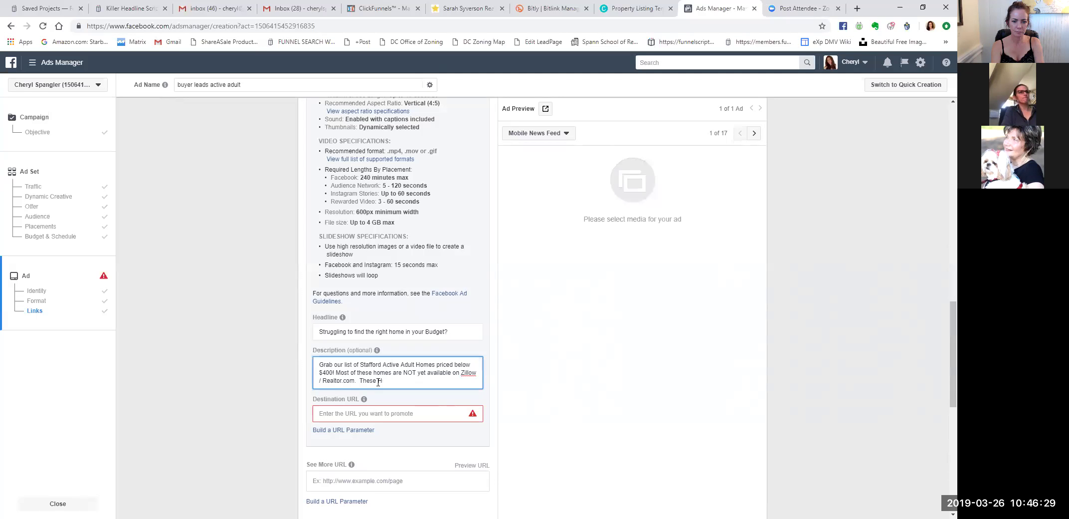
{"action": "type", "text": "Homes won't last long!"}
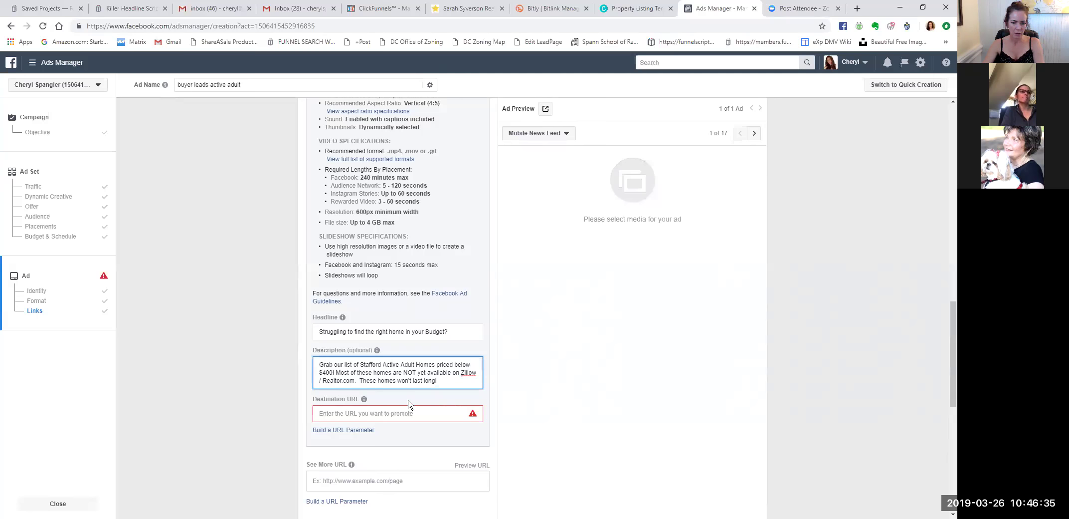
Focus the Destination URL field and copy the landing page's address before going to Bitly.
{"action": "left_click", "coordinate": [360, 412]}
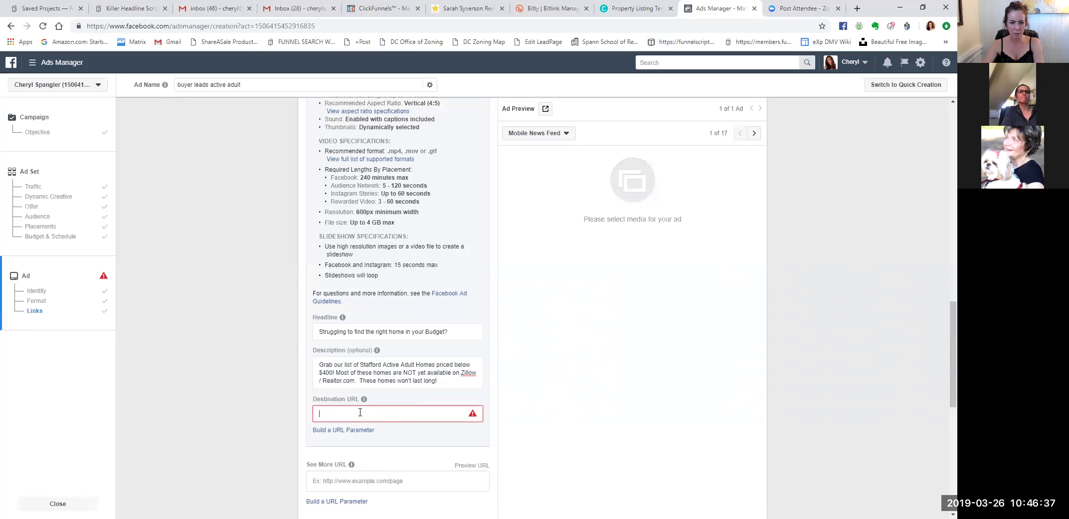
{"action": "left_click", "coordinate": [461, 19]}
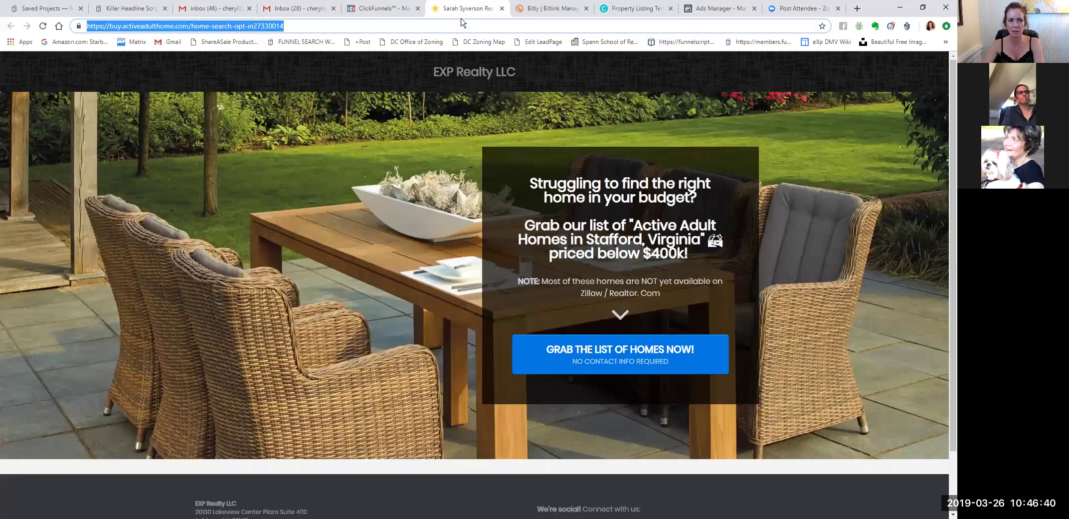
{"action": "right_click", "coordinate": [264, 29]}
{"action": "left_click", "coordinate": [280, 66]}
{"action": "left_click", "coordinate": [567, 11]}
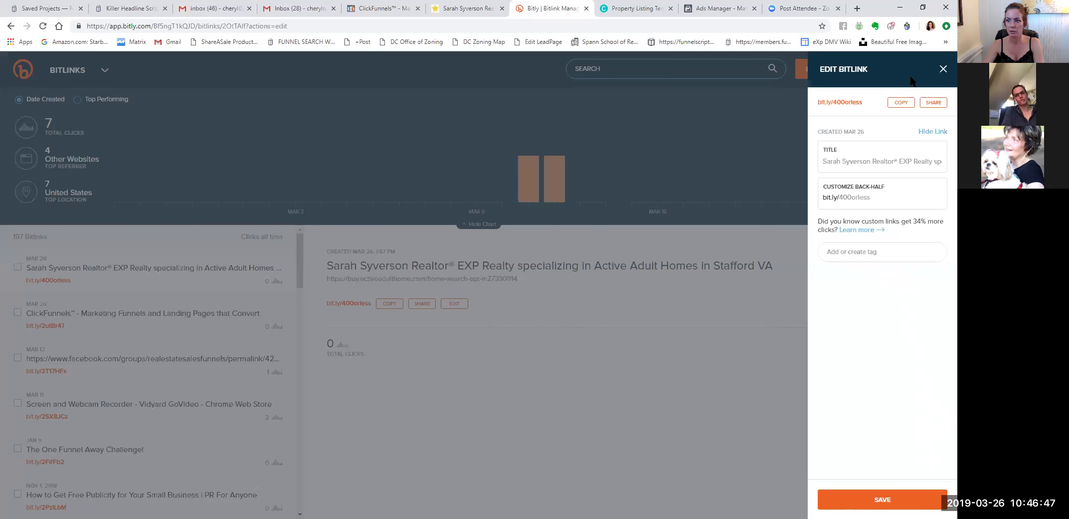
Copy the bit.ly/400orless short link and return to the Ads Manager tab.
{"action": "left_click", "coordinate": [901, 102]}
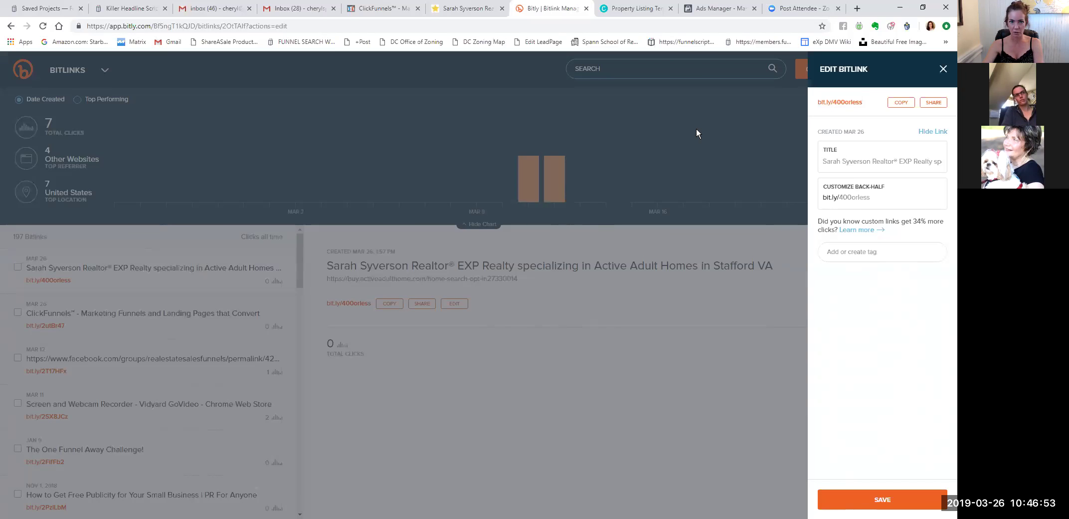
{"action": "key", "text": "ctrl+Tab"}
{"action": "key", "text": "ctrl+Tab"}
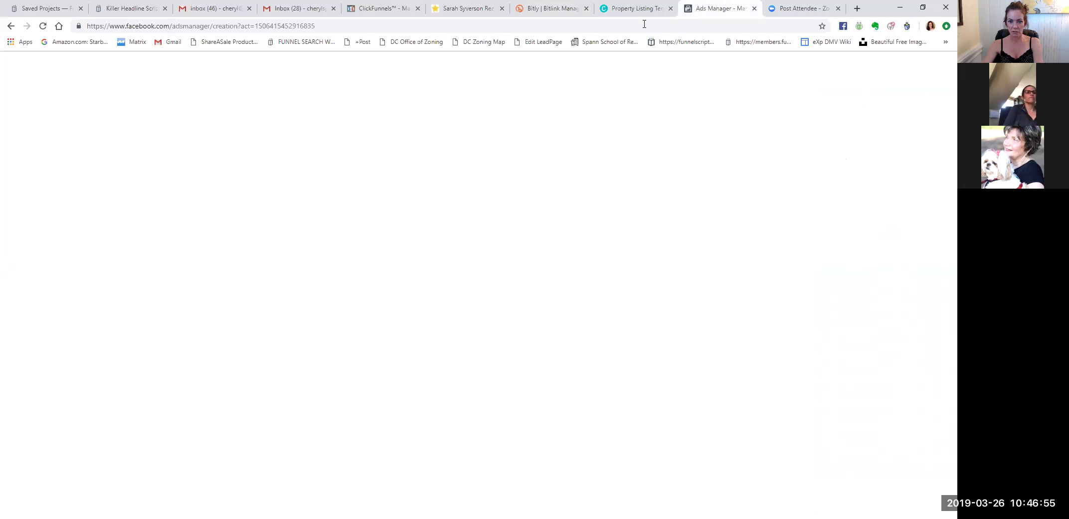
{"action": "left_click", "coordinate": [355, 413]}
{"action": "key", "text": "ctrl+v"}
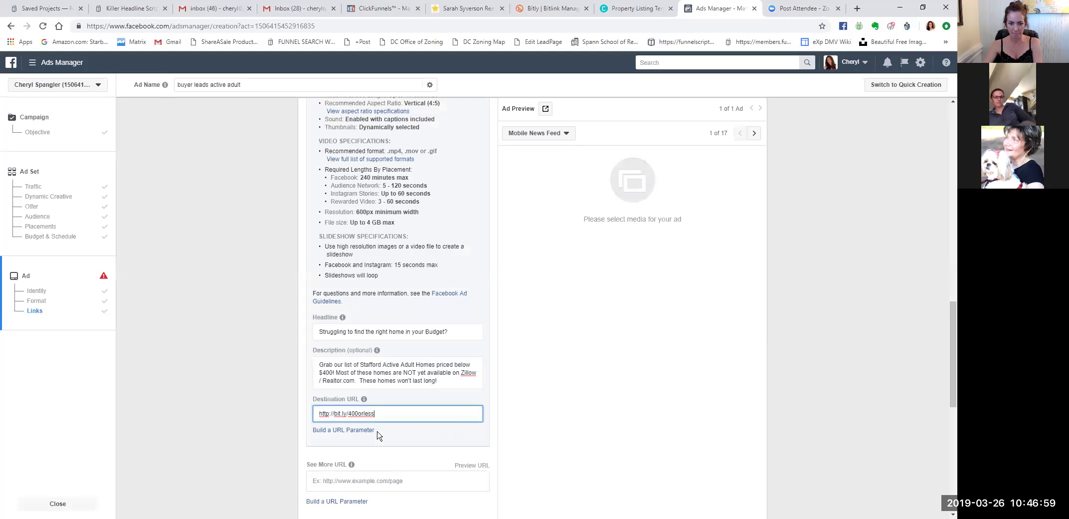
{"action": "key", "text": "Tab"}
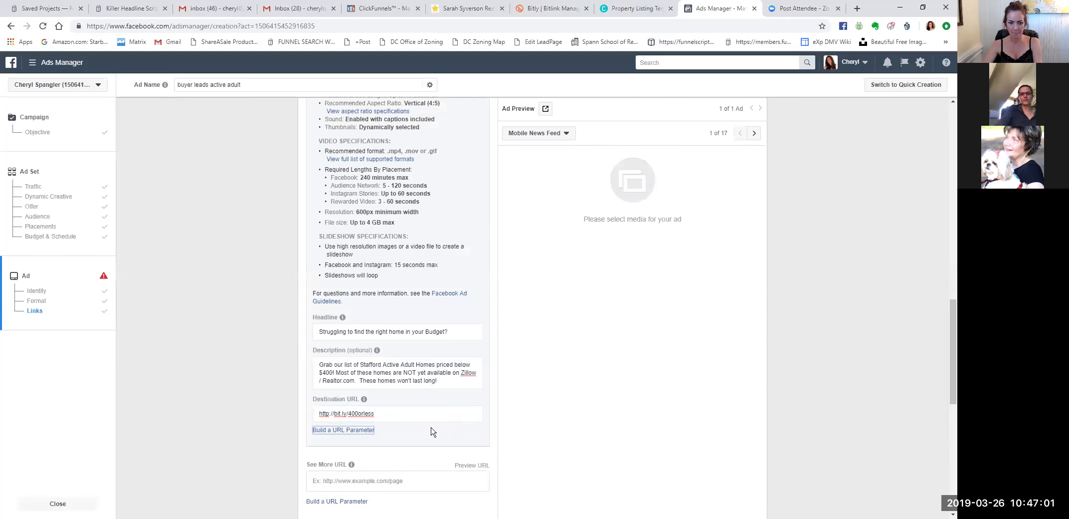
{"action": "scroll", "coordinate": [431, 432], "scroll_direction": "down", "scroll_amount": 3}
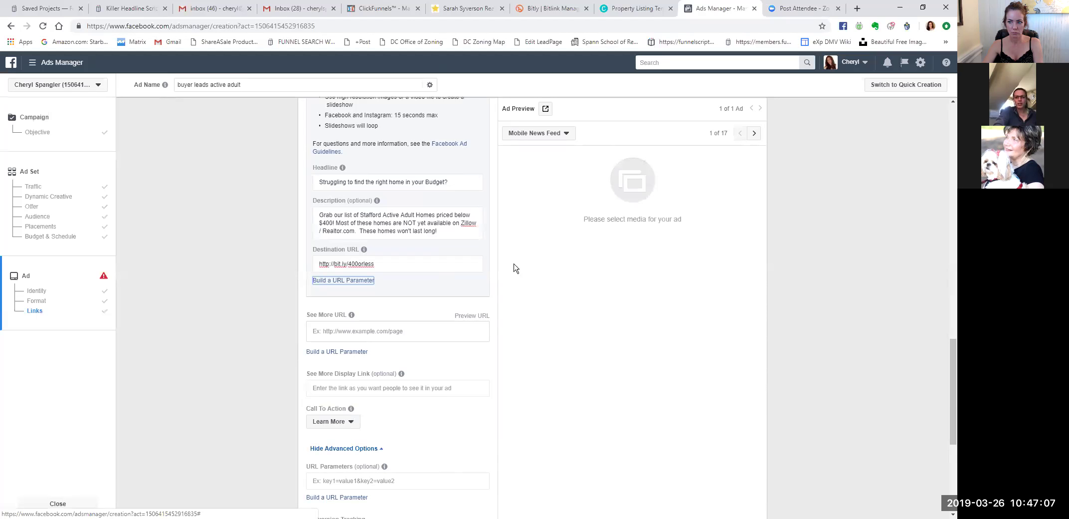
{"action": "left_click", "coordinate": [458, 15]}
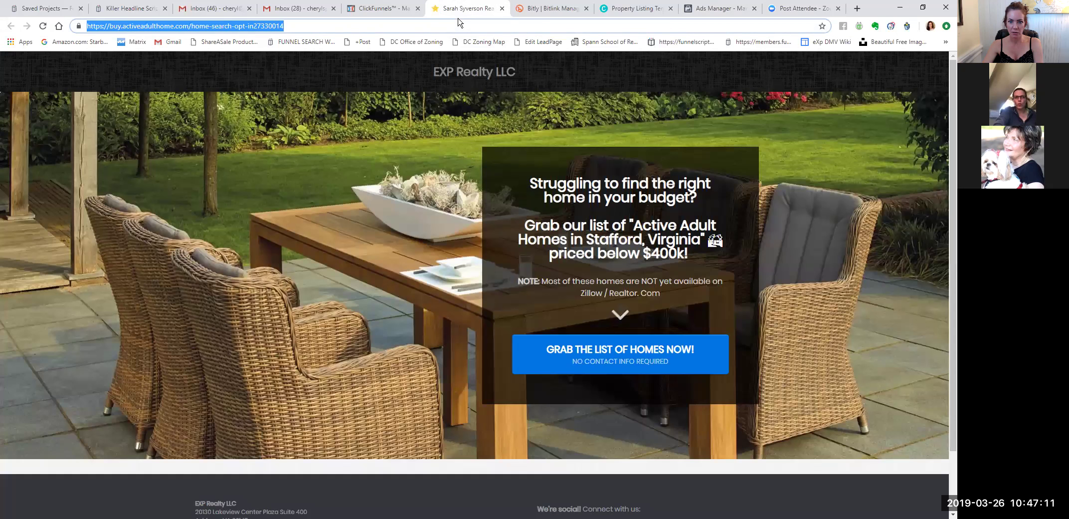
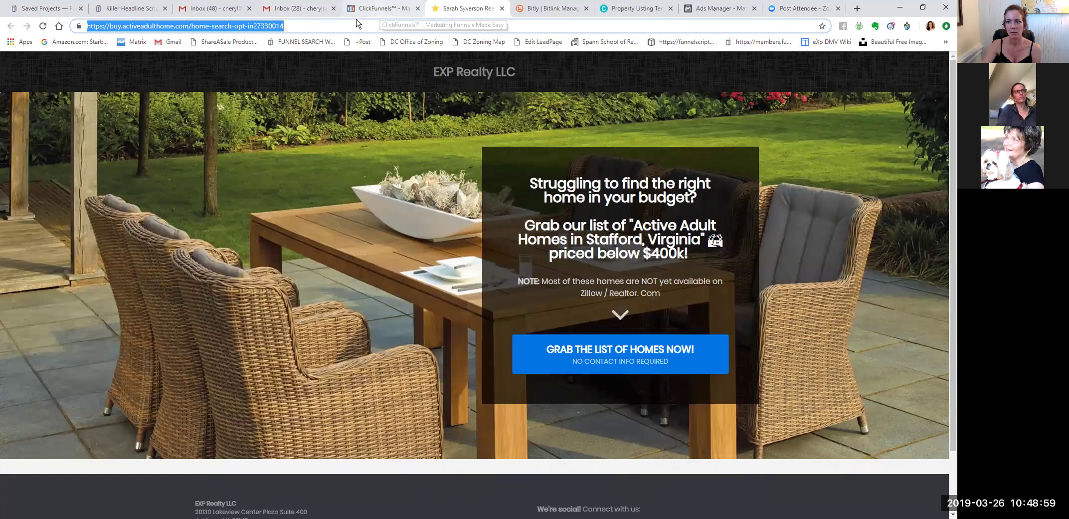
{"action": "key", "text": "ctrl+t"}
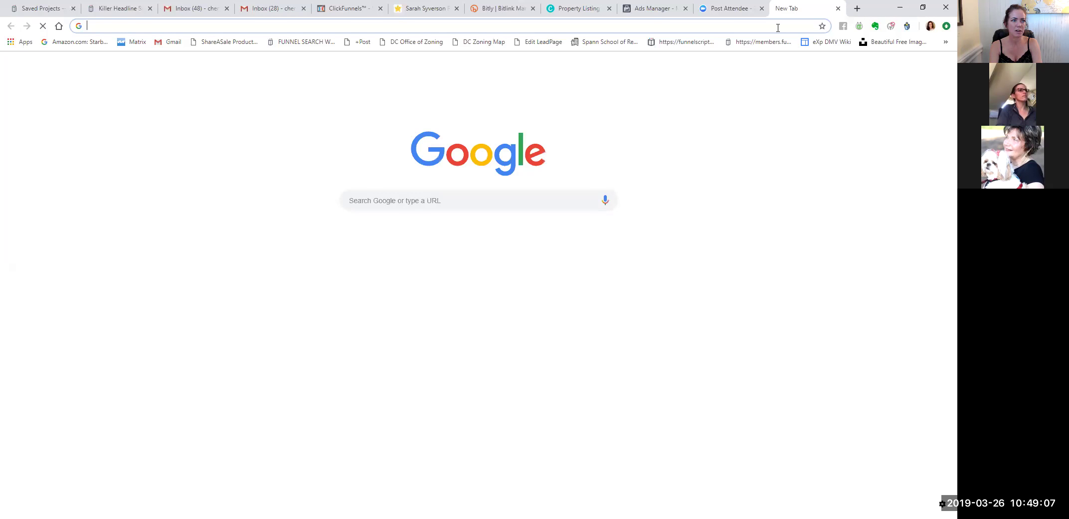
{"action": "type", "text": "hthttp?/"}
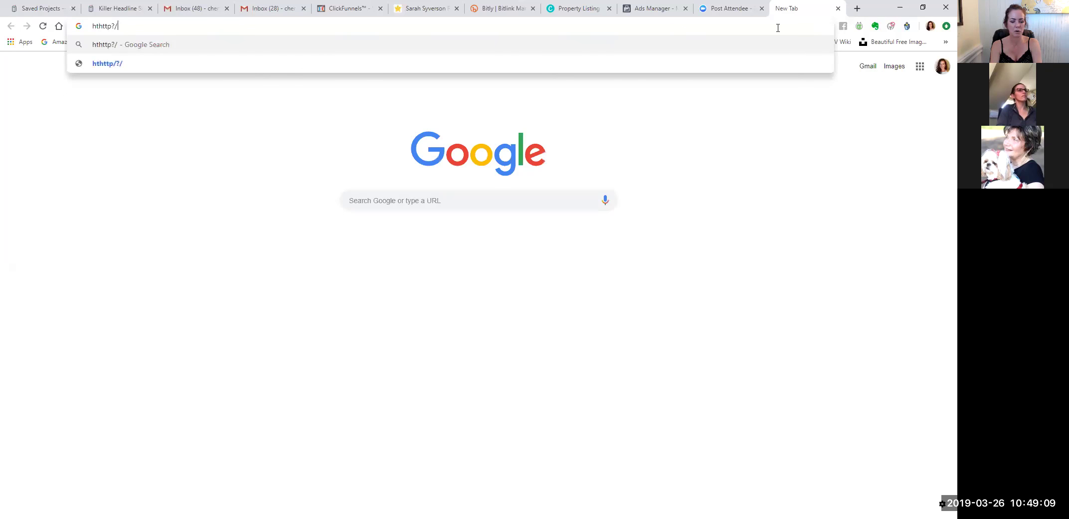
{"action": "key", "text": "BackSpace"}
{"action": "key", "text": "BackSpace"}
{"action": "key", "text": "BackSpace"}
{"action": "key", "text": "BackSpace"}
{"action": "key", "text": "BackSpace"}
{"action": "key", "text": "BackSpace"}
{"action": "key", "text": "BackSpace"}
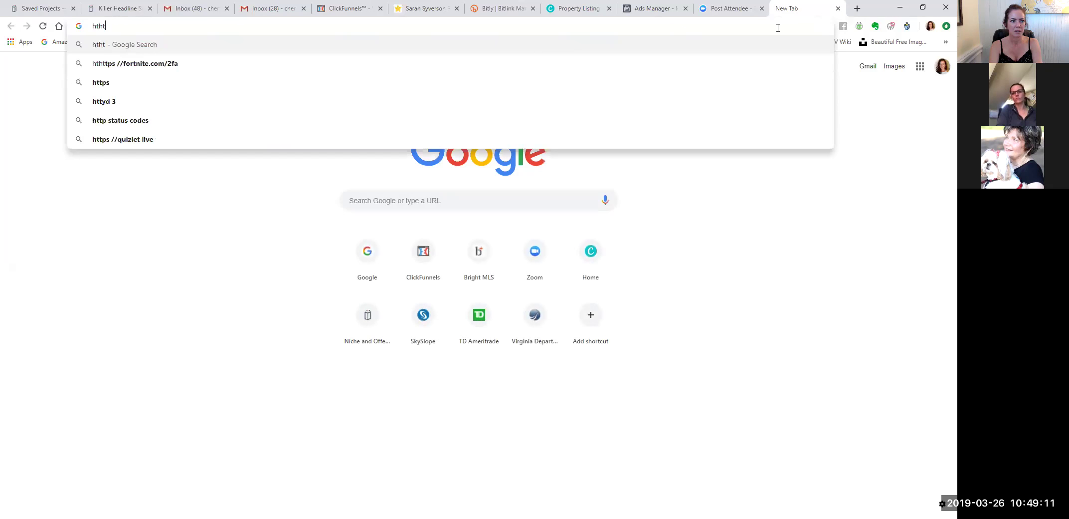
{"action": "type", "text": "ttp://"}
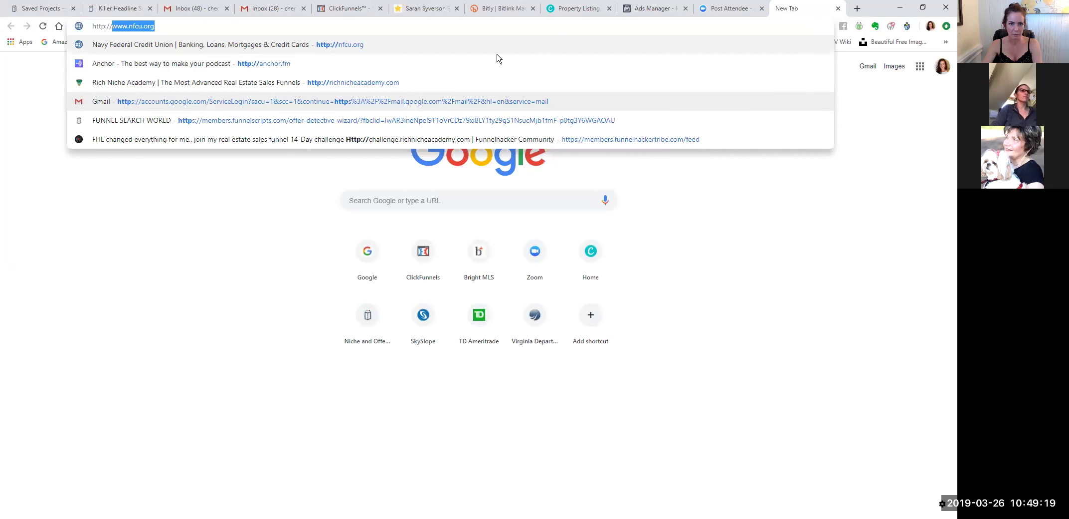
{"action": "left_click", "coordinate": [626, 18]}
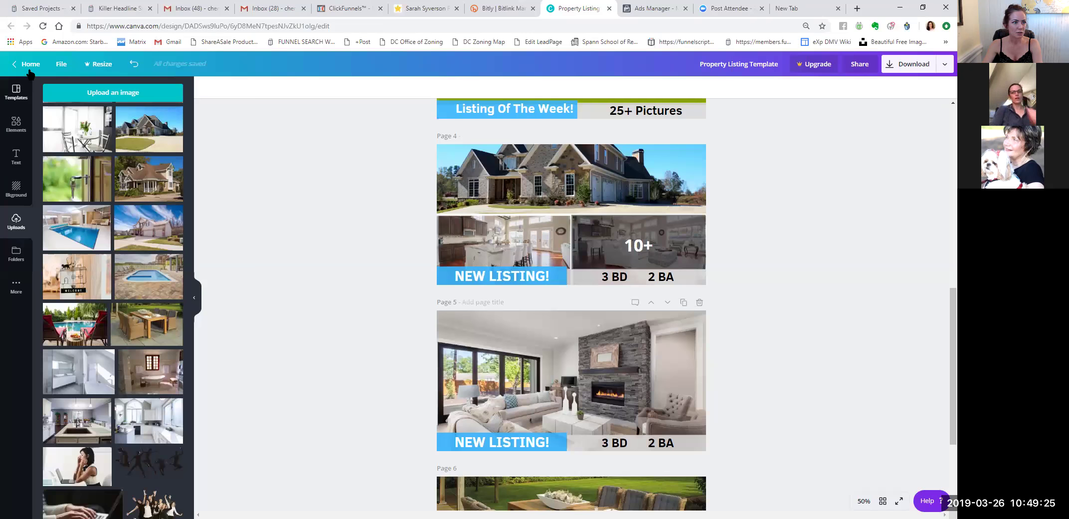
From the Canva home page, open the agent's contact-links design.
{"action": "left_click", "coordinate": [30, 66]}
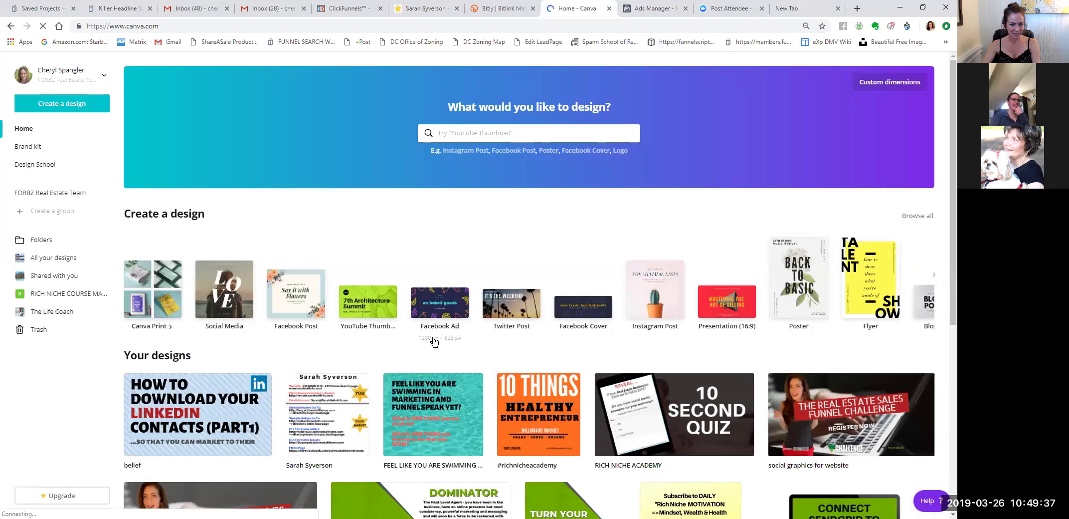
{"action": "left_click", "coordinate": [334, 414]}
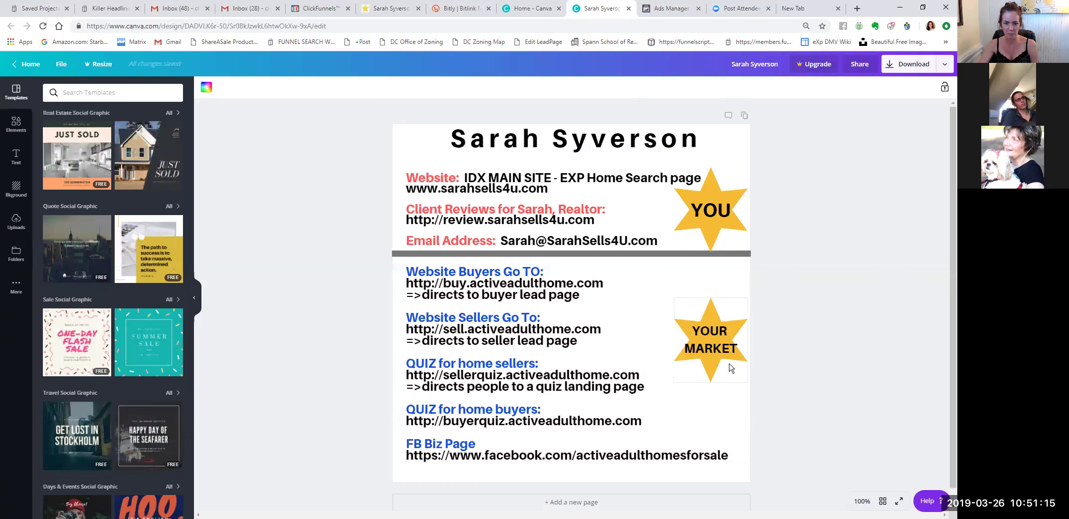
Duplicate the agent's links page.
{"action": "left_click_drag", "start_coordinate": [364, 259], "coordinate": [630, 337]}
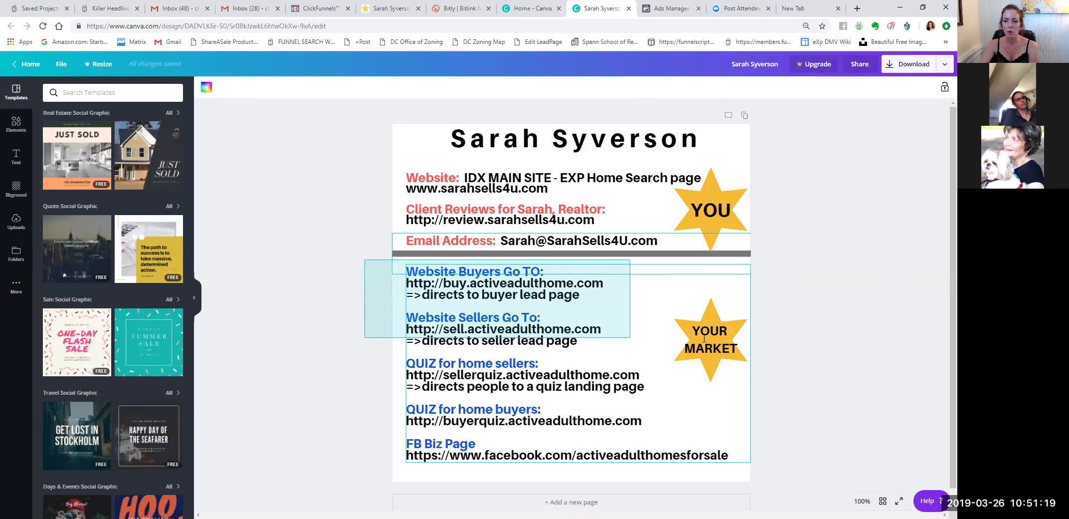
{"action": "left_click_drag", "start_coordinate": [704, 338], "coordinate": [776, 337]}
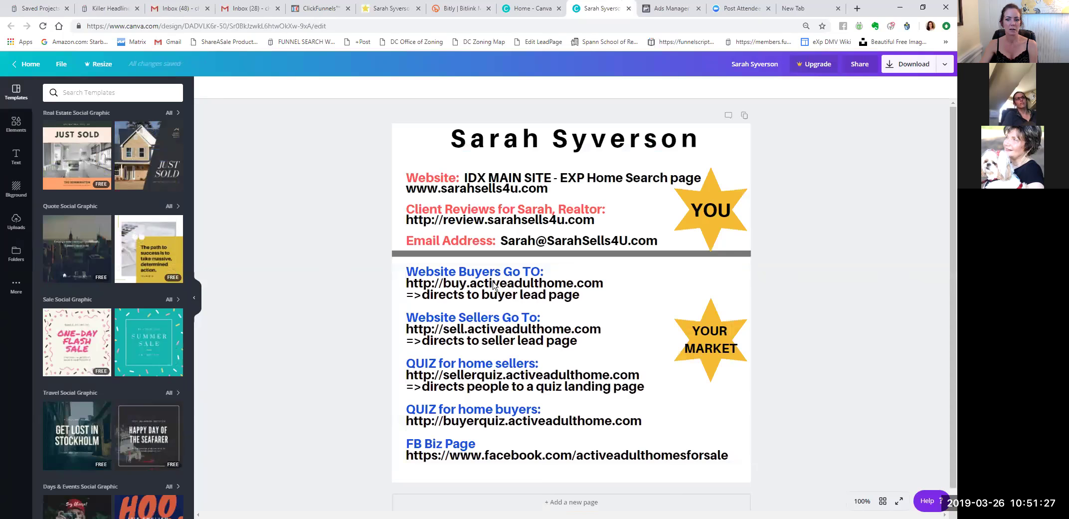
{"action": "left_click", "coordinate": [744, 116]}
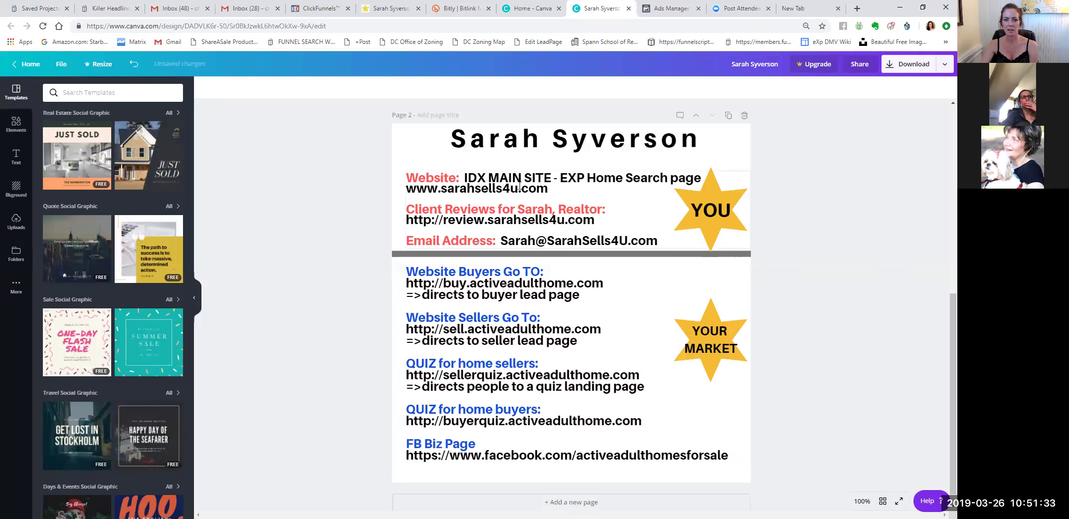
Change page 2's website line to the new agent's exprealty.com address.
{"action": "scroll", "coordinate": [782, 259], "scroll_direction": "up", "scroll_amount": 6}
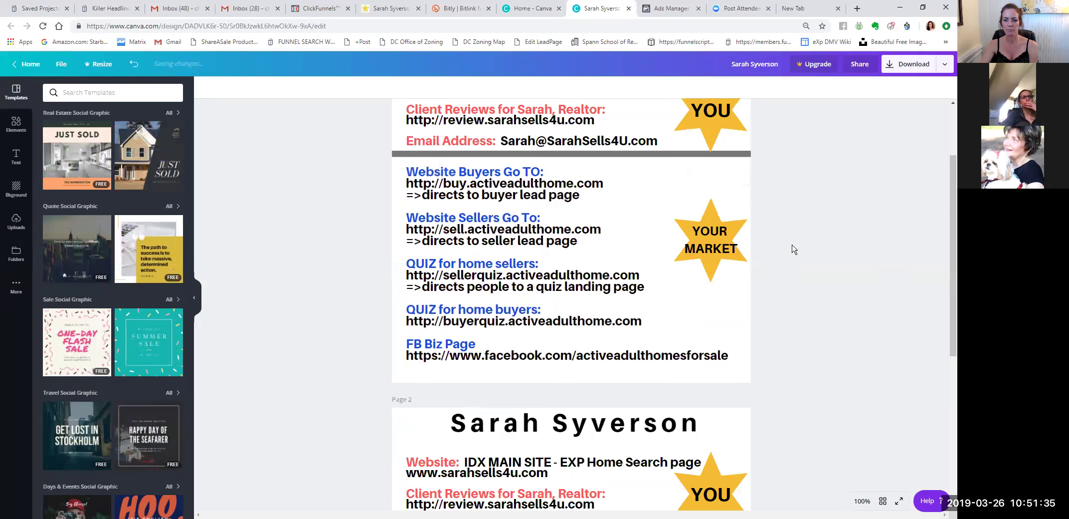
{"action": "scroll", "coordinate": [790, 243], "scroll_direction": "down", "scroll_amount": 4}
{"action": "left_click", "coordinate": [442, 274]}
{"action": "left_click", "coordinate": [442, 274]}
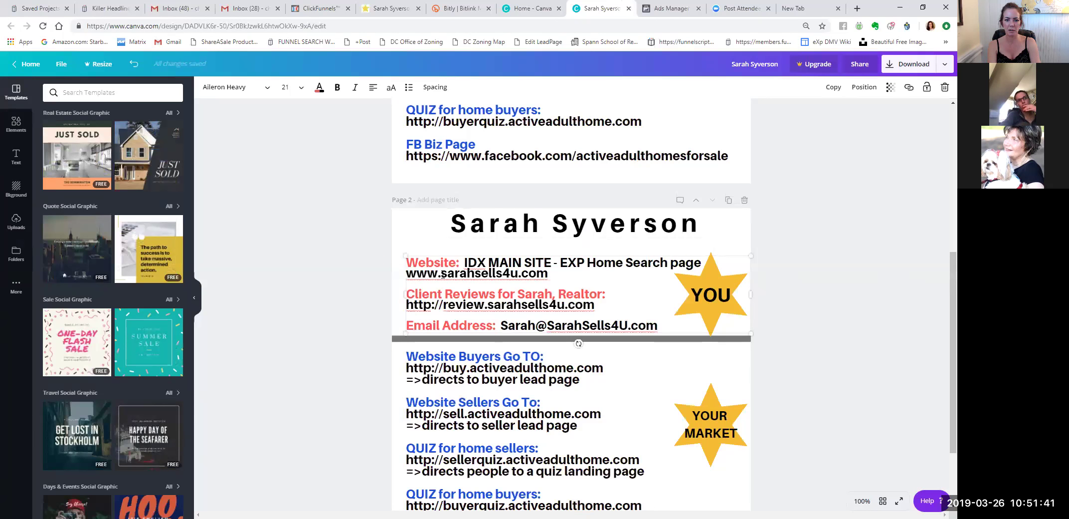
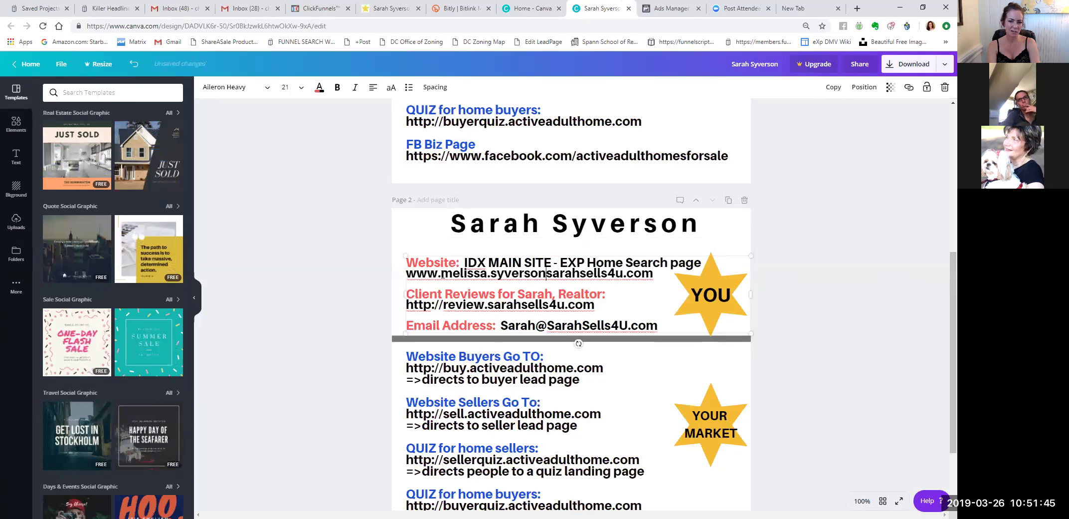
{"action": "key", "text": "shift+End"}
{"action": "key", "text": "Delete"}
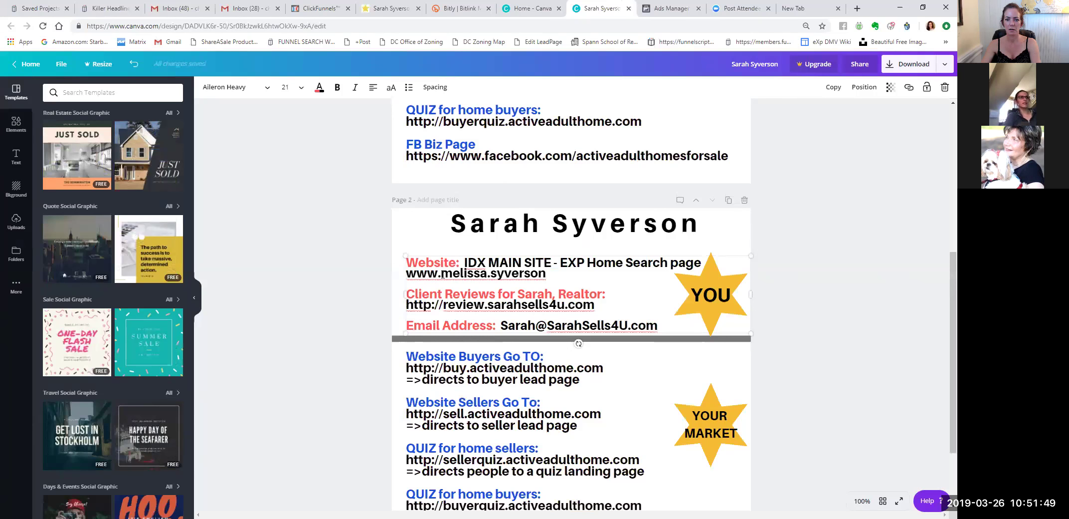
{"action": "key", "text": "Delete"}
{"action": "key", "text": "End"}
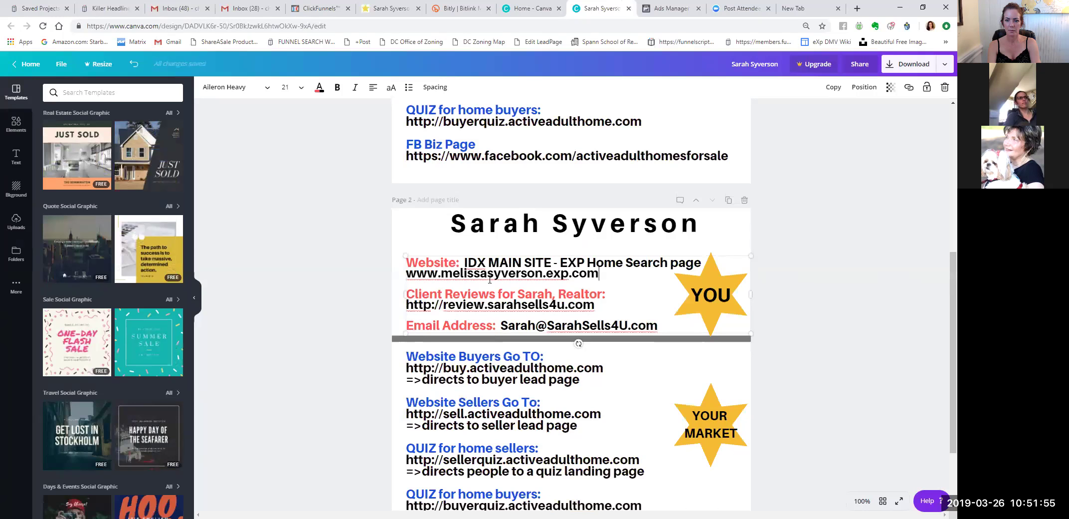
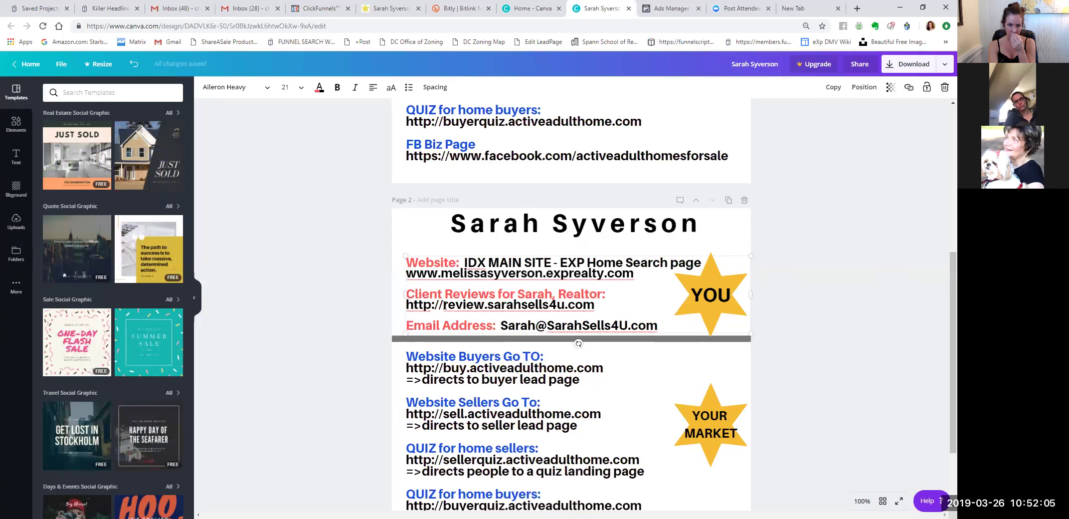
{"action": "left_click", "coordinate": [444, 305]}
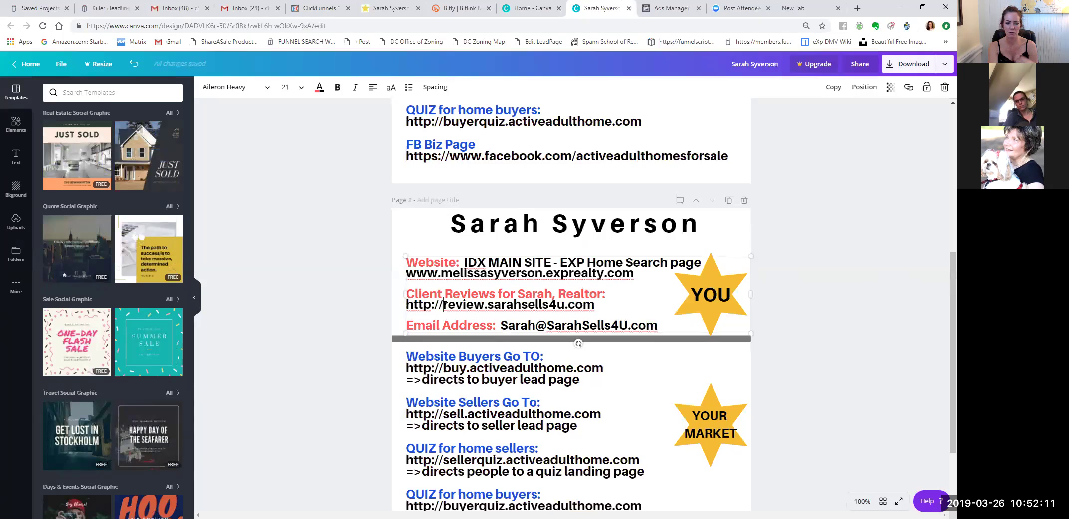
{"action": "key", "text": "Right"}
{"action": "key", "text": "Right"}
{"action": "key", "text": "Right"}
{"action": "key", "text": "Right"}
{"action": "key", "text": "Right"}
{"action": "key", "text": "Right"}
{"action": "key", "text": "Delete"}
{"action": "key", "text": "Delete"}
{"action": "key", "text": "Delete"}
{"action": "key", "text": "Delete"}
{"action": "key", "text": "Delete"}
{"action": "key", "text": "Delete"}
{"action": "key", "text": "Delete"}
{"action": "key", "text": "Delete"}
{"action": "key", "text": "Delete"}
{"action": "key", "text": "Delete"}
{"action": "key", "text": "Delete"}
{"action": "key", "text": "Delete"}
{"action": "key", "text": "Delete"}
{"action": "key", "text": "Delete"}
{"action": "key", "text": "Delete"}
{"action": "key", "text": "Delete"}
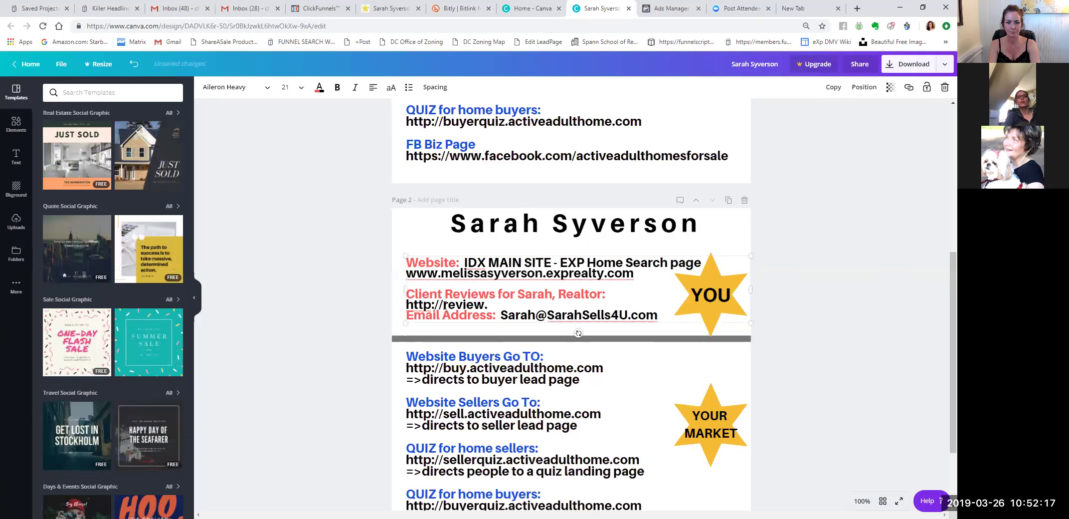
{"action": "key", "text": "Home"}
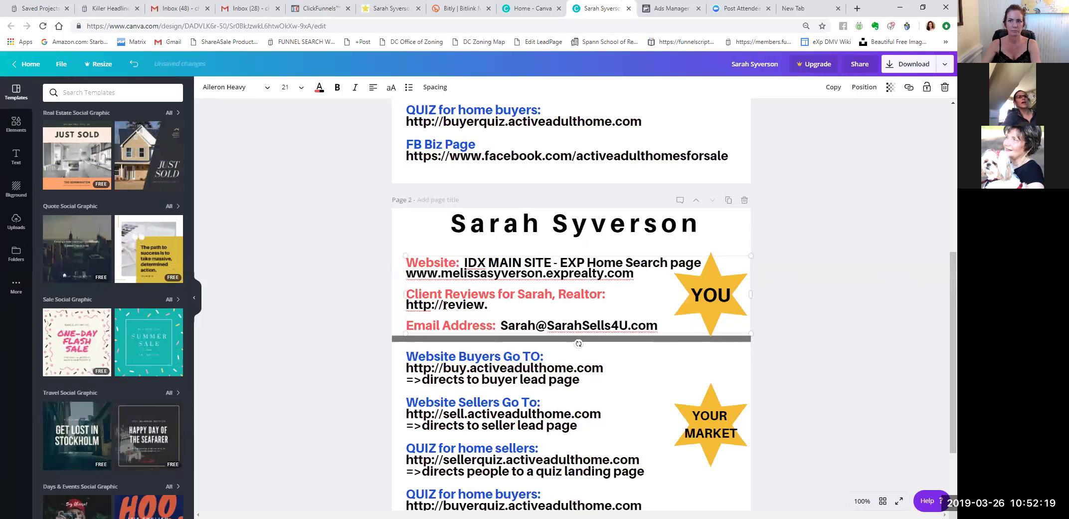
{"action": "left_click", "coordinate": [803, 9]}
{"action": "left_click", "coordinate": [745, 26]}
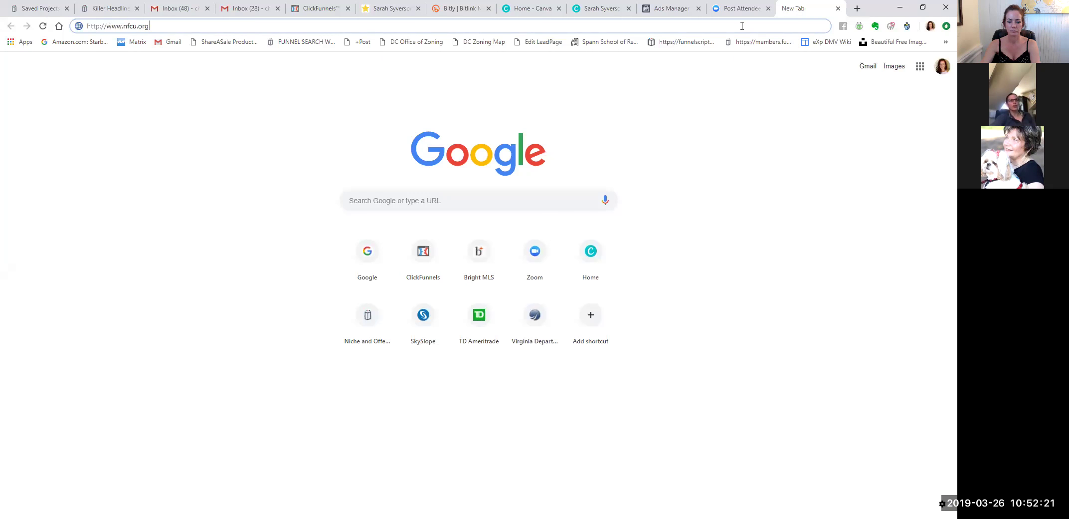
{"action": "type", "text": "www.s"}
{"action": "key", "text": "ctrl+a"}
{"action": "type", "text": "www."}
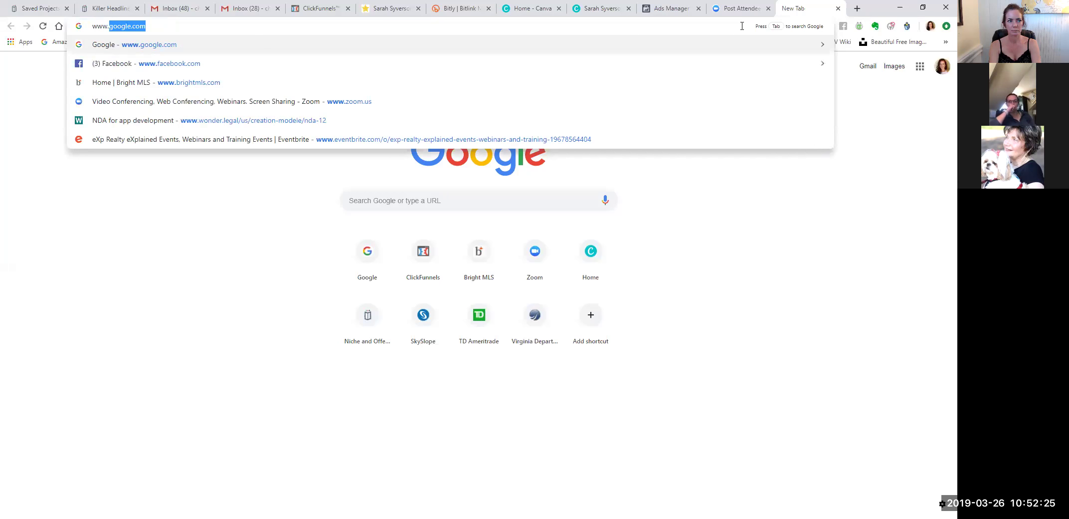
{"action": "type", "text": "sellmyhomestafford.com"}
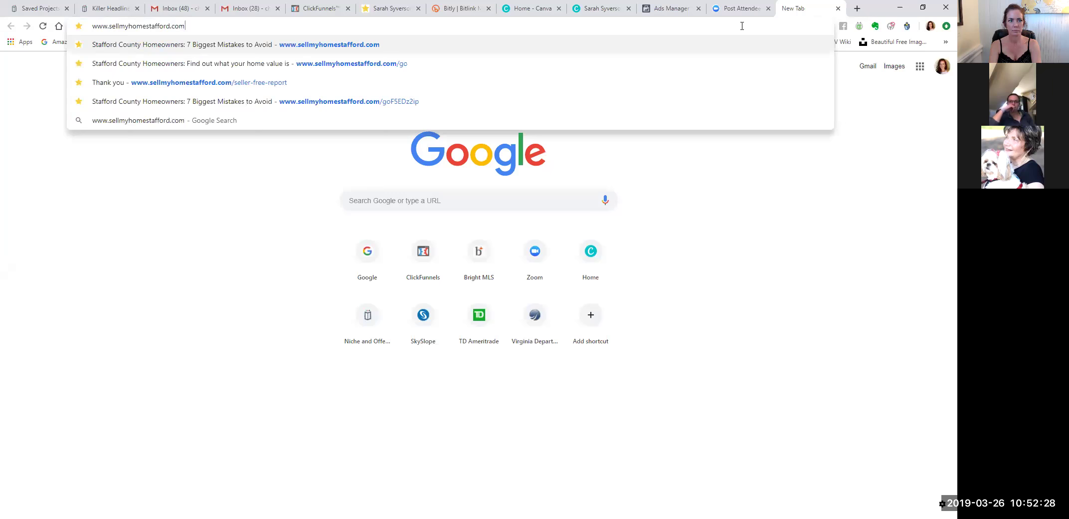
{"action": "key", "text": "Return"}
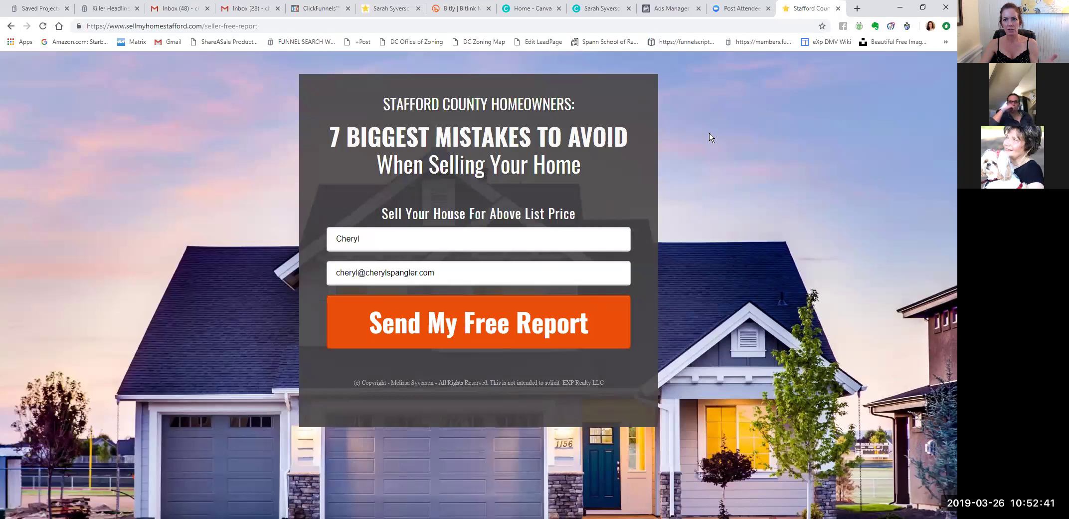
{"action": "left_click", "coordinate": [131, 28]}
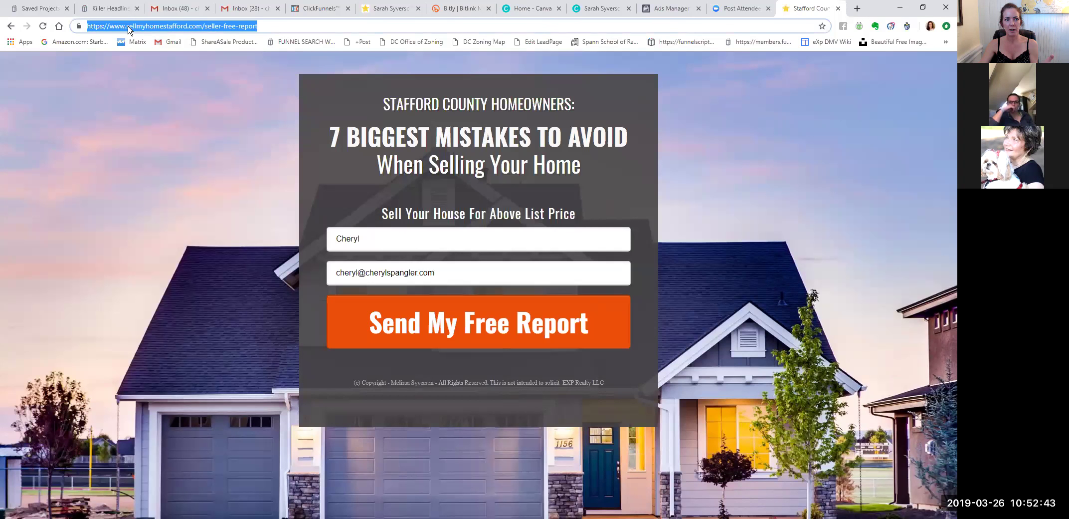
{"action": "left_click", "coordinate": [128, 27]}
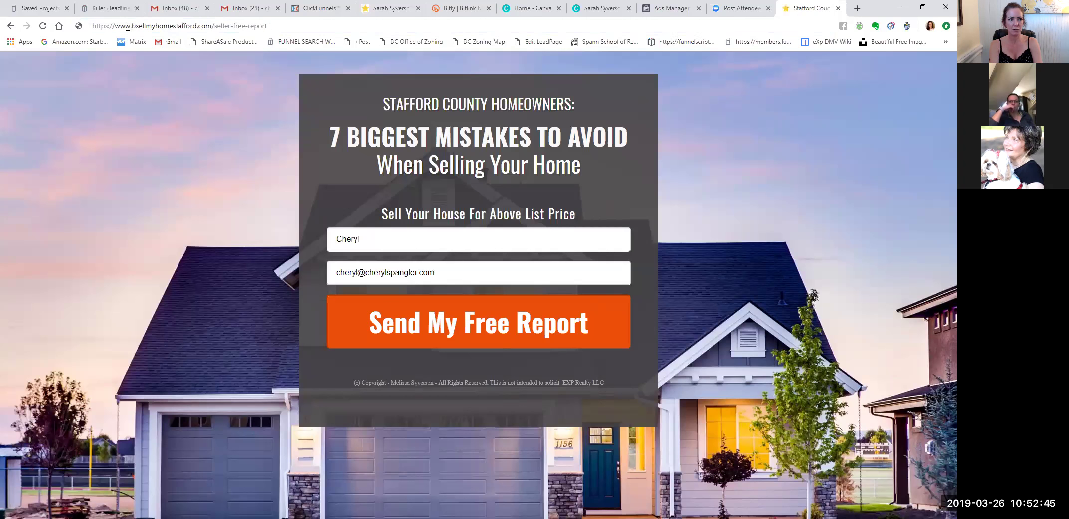
{"action": "type", "text": "by="}
{"action": "key", "text": "BackSpace"}
{"action": "key", "text": "Delete"}
{"action": "key", "text": "BackSpace"}
{"action": "type", "text": "uy"}
{"action": "key", "text": "Delete"}
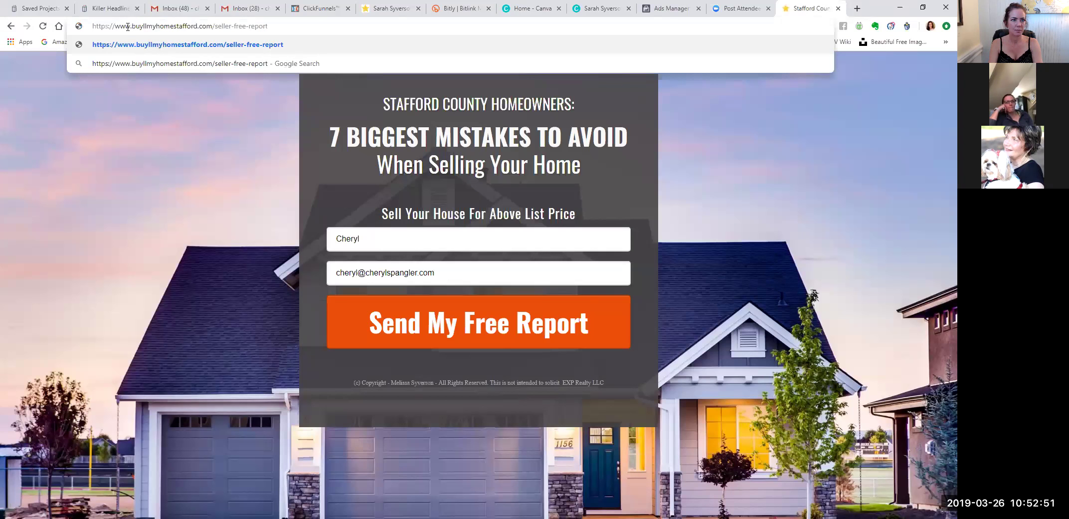
{"action": "key", "text": "BackSpace"}
{"action": "type", "text": ".sel"}
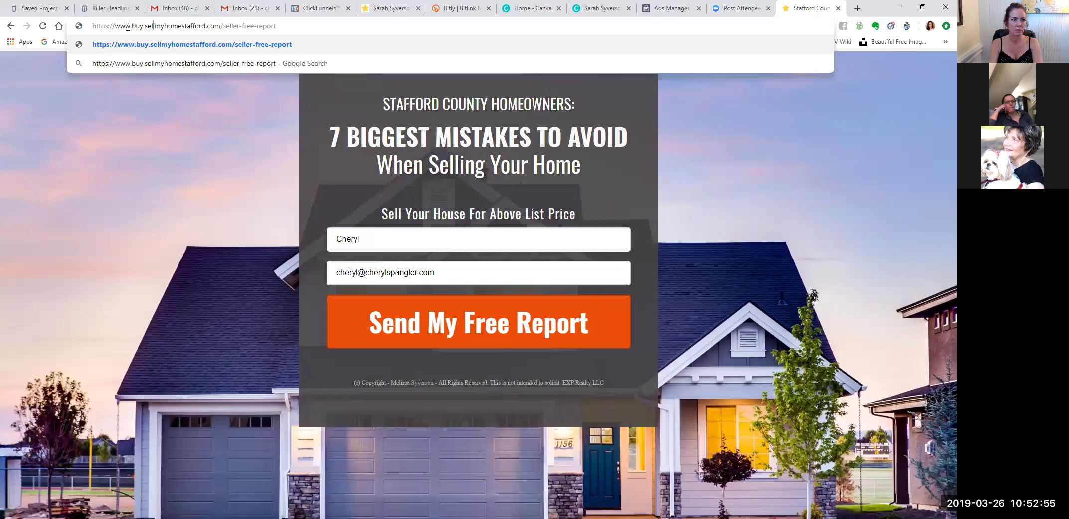
{"action": "left_click", "coordinate": [225, 29]}
{"action": "left_click_drag", "start_coordinate": [223, 27], "coordinate": [413, 26]}
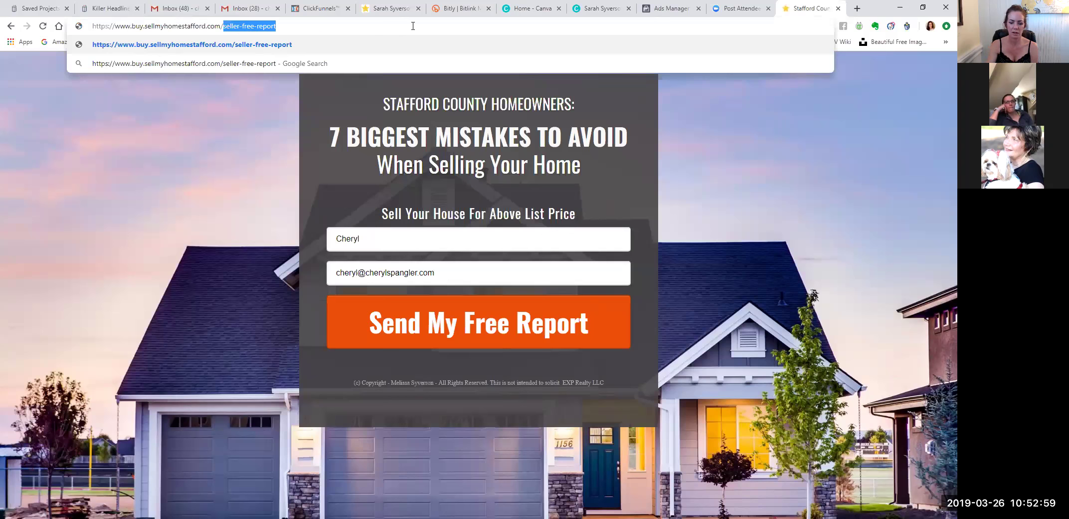
{"action": "key", "text": "BackSpace"}
{"action": "key", "text": "BackSpace"}
{"action": "key", "text": "Return"}
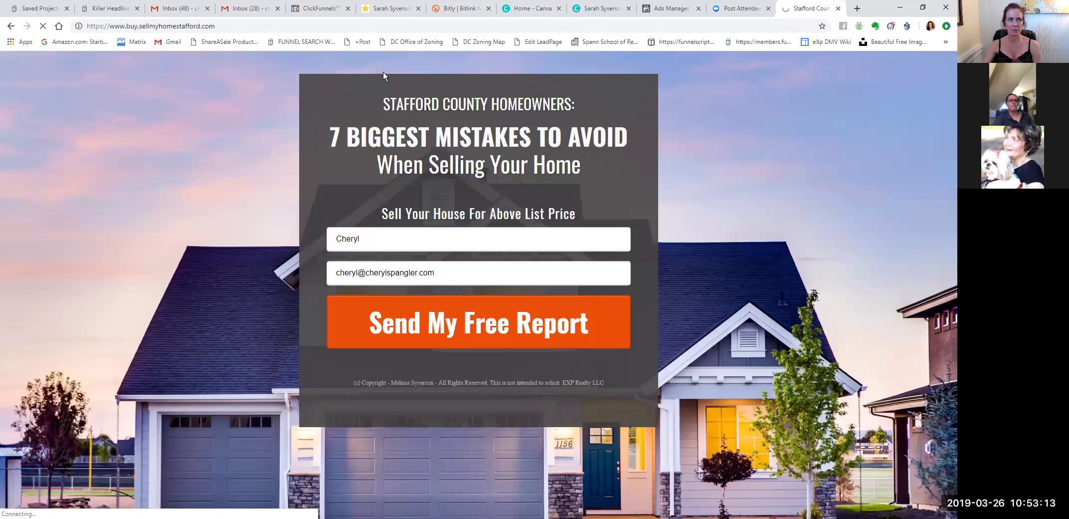
Glance over the landing page and Canva contact flyer, then go to the Gmail inbox.
{"action": "left_click", "coordinate": [398, 20]}
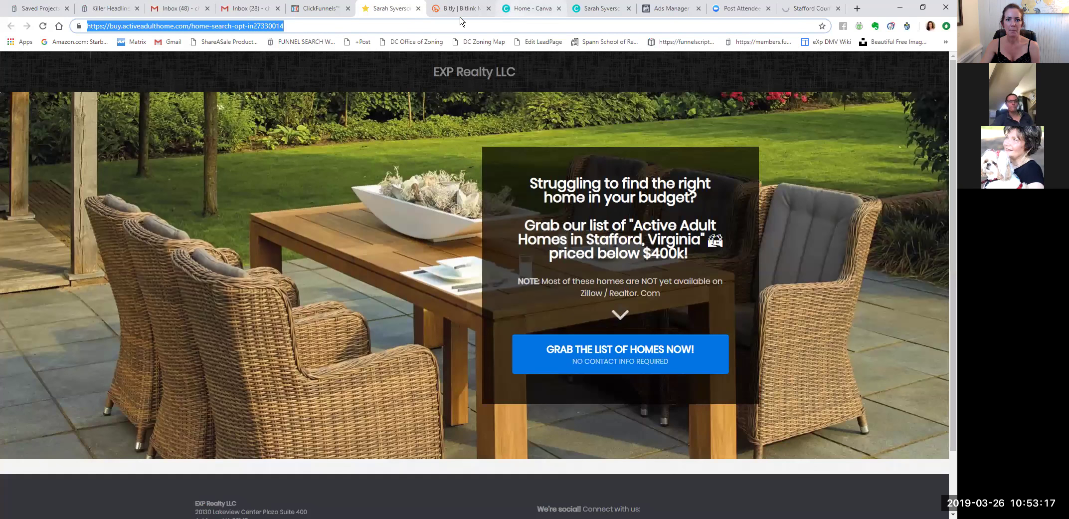
{"action": "key", "text": "ctrl+Tab"}
{"action": "key", "text": "ctrl+Tab"}
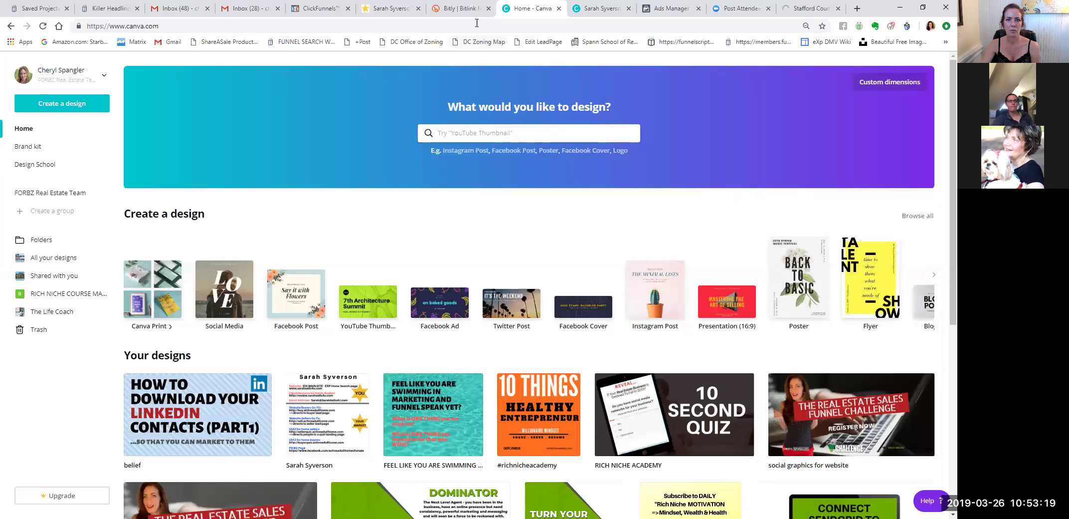
{"action": "left_click", "coordinate": [572, 11]}
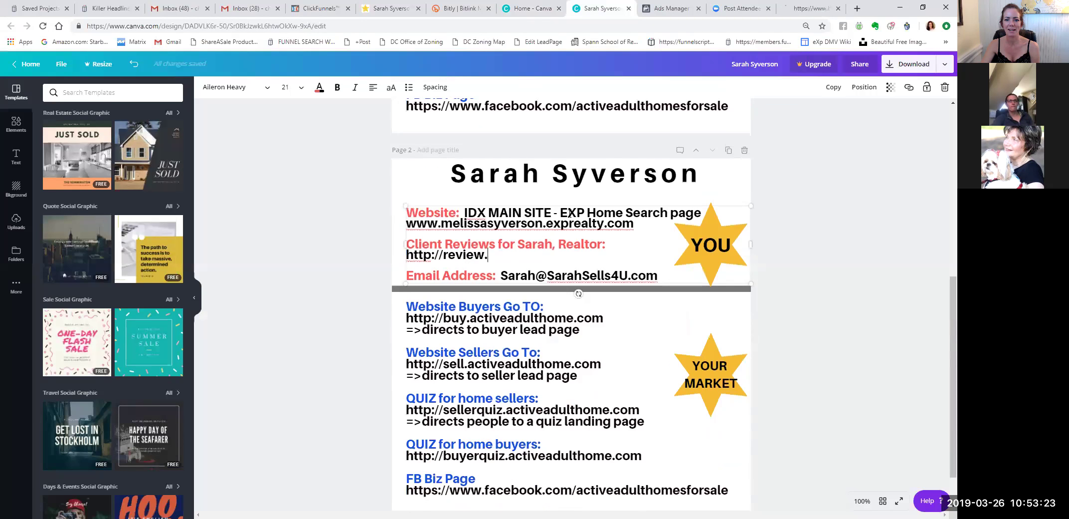
{"action": "scroll", "coordinate": [743, 196], "scroll_direction": "up", "scroll_amount": 7}
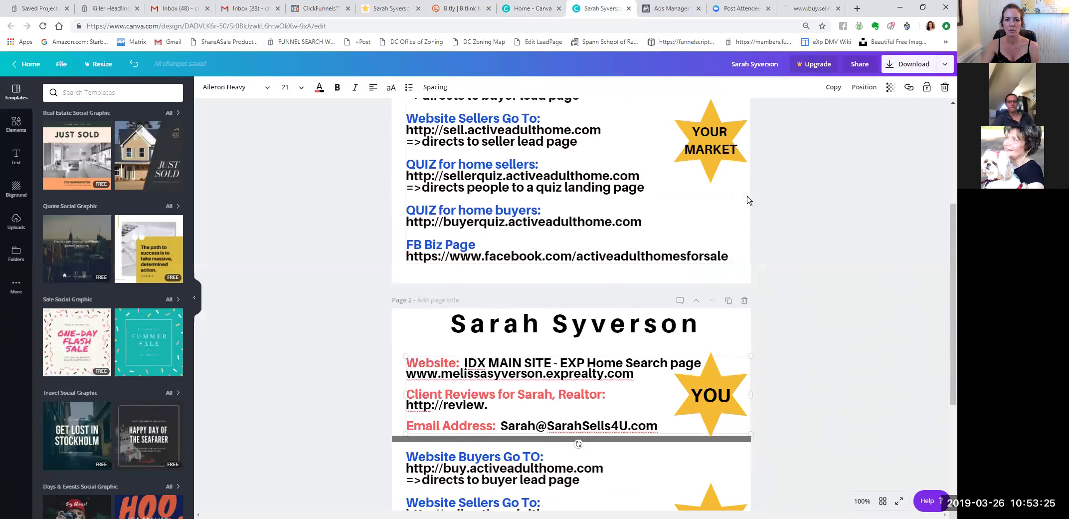
{"action": "left_click", "coordinate": [177, 9]}
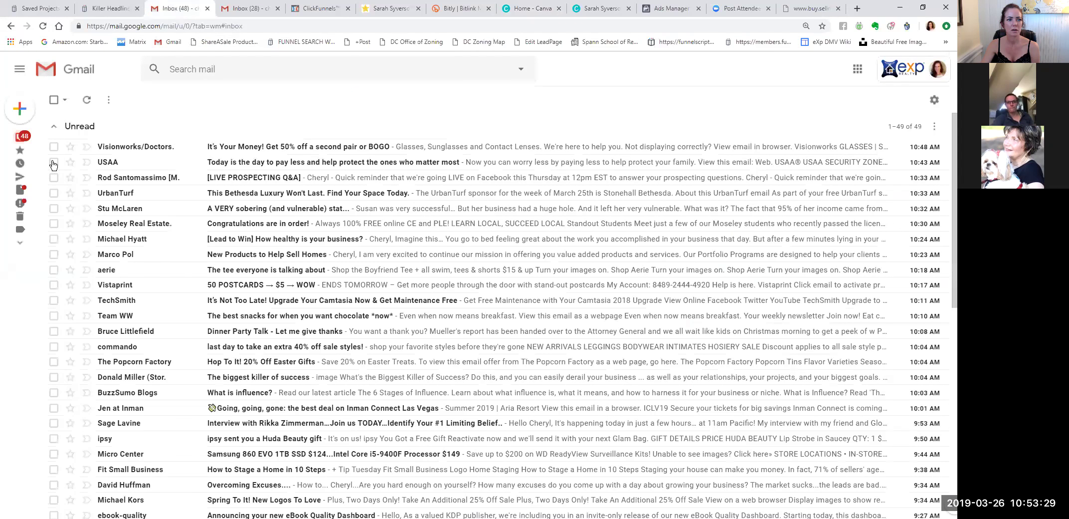
Filter Gmail's sent mail to messages addressed to the realtor contact's email address.
{"action": "mouse_move", "coordinate": [32, 195]}
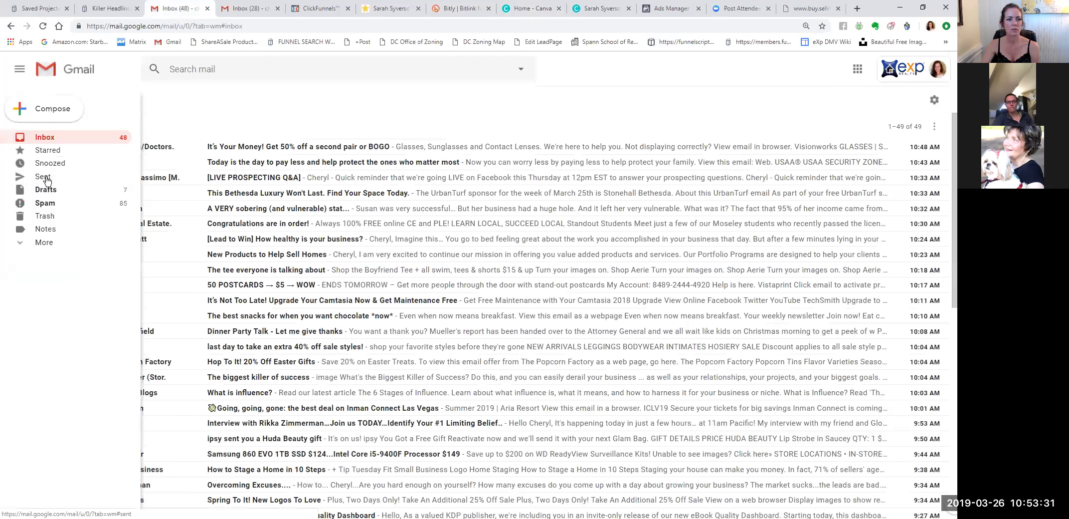
{"action": "left_click", "coordinate": [45, 178]}
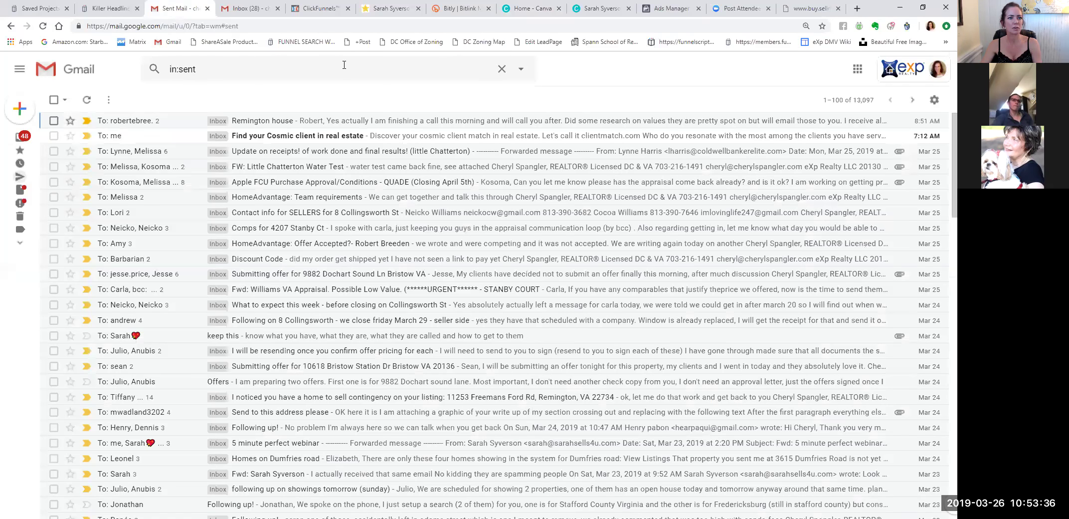
{"action": "left_click", "coordinate": [335, 64]}
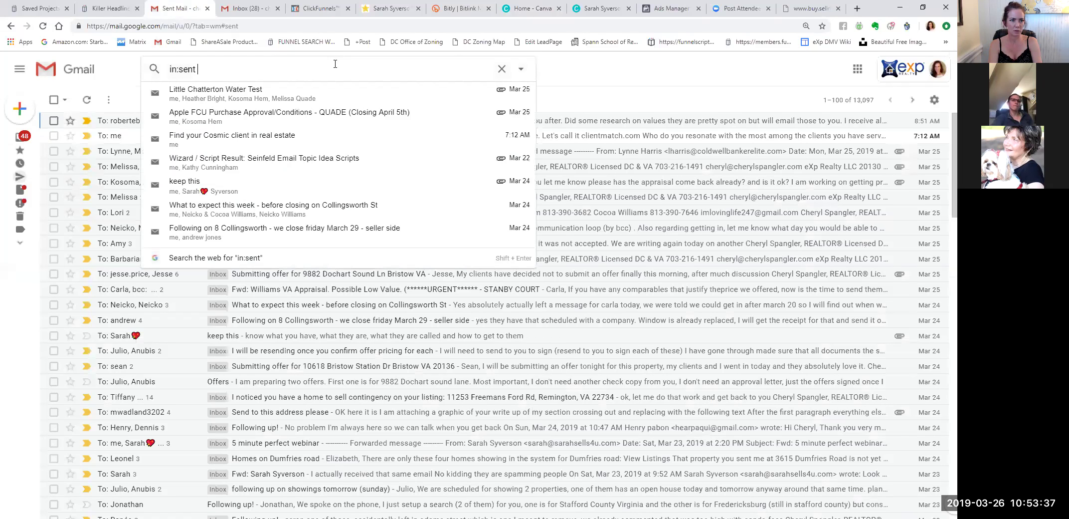
{"action": "type", "text": "sarah"}
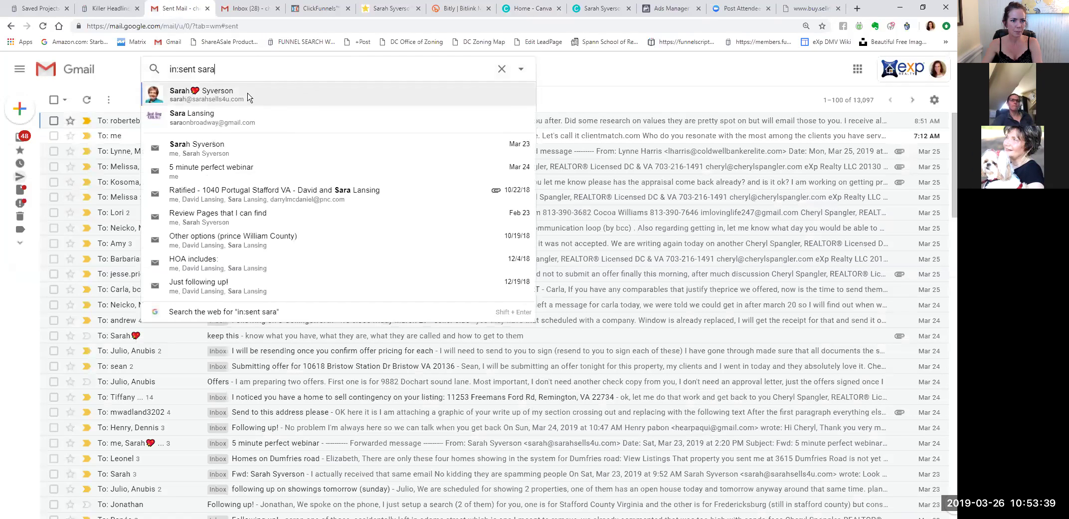
{"action": "left_click", "coordinate": [249, 95]}
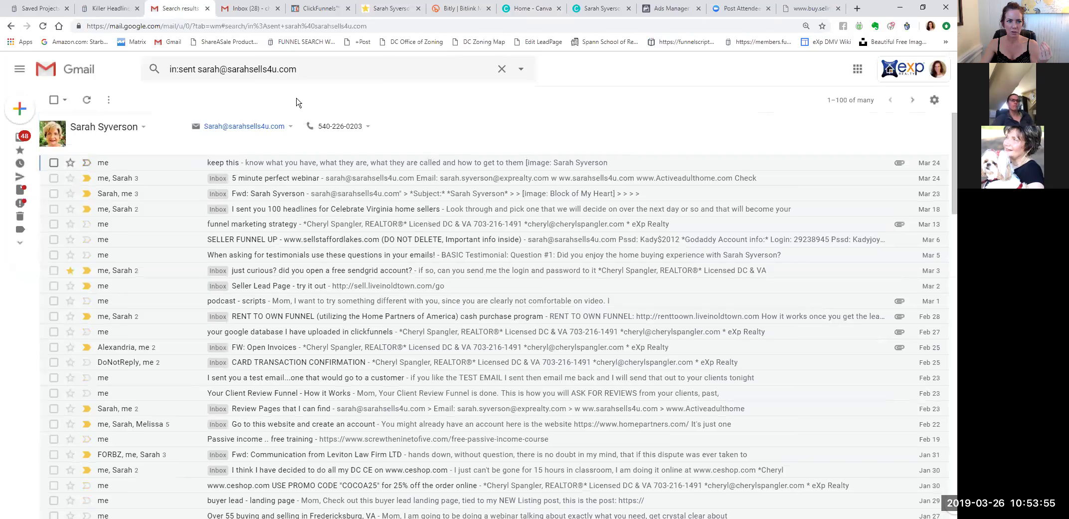
{"action": "left_click_drag", "start_coordinate": [306, 71], "coordinate": [198, 70]}
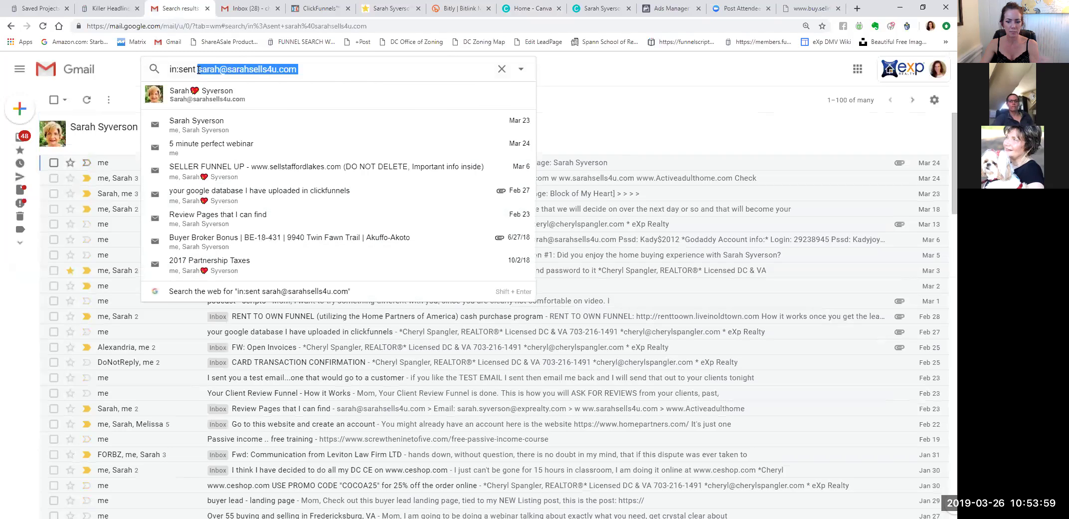
{"action": "key", "text": "BackSpace"}
{"action": "type", "text": "sara"}
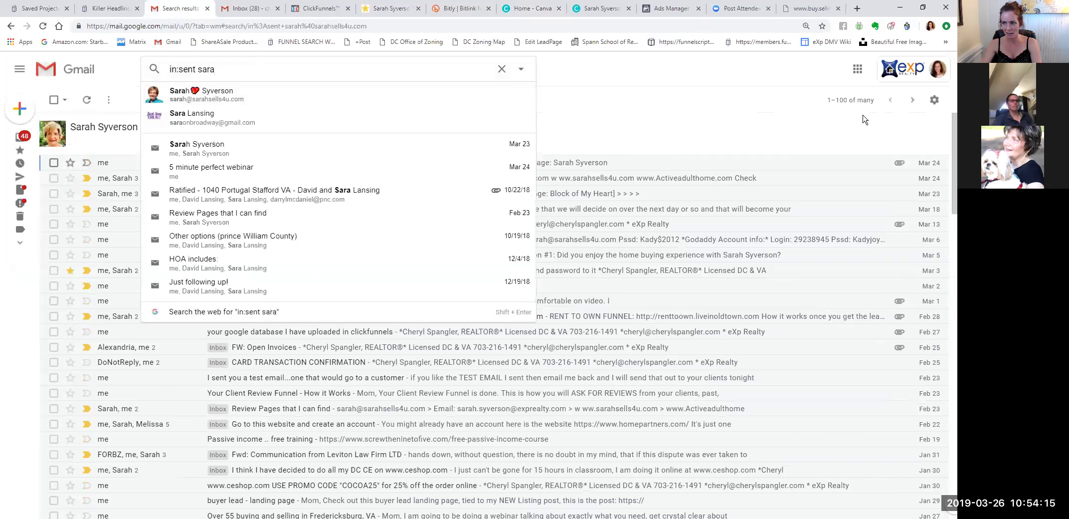
{"action": "left_click", "coordinate": [934, 99]}
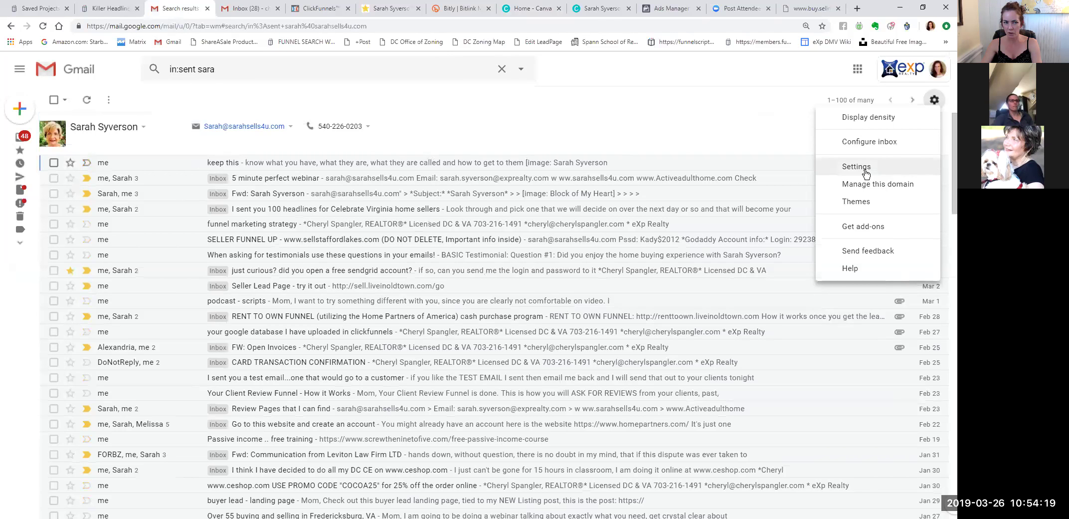
{"action": "left_click", "coordinate": [287, 72]}
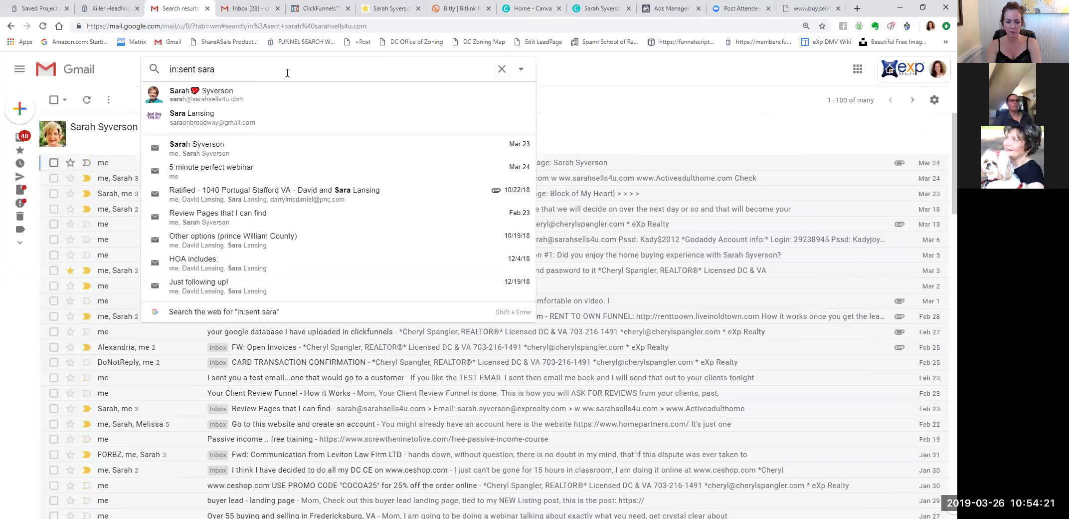
{"action": "left_click", "coordinate": [218, 95]}
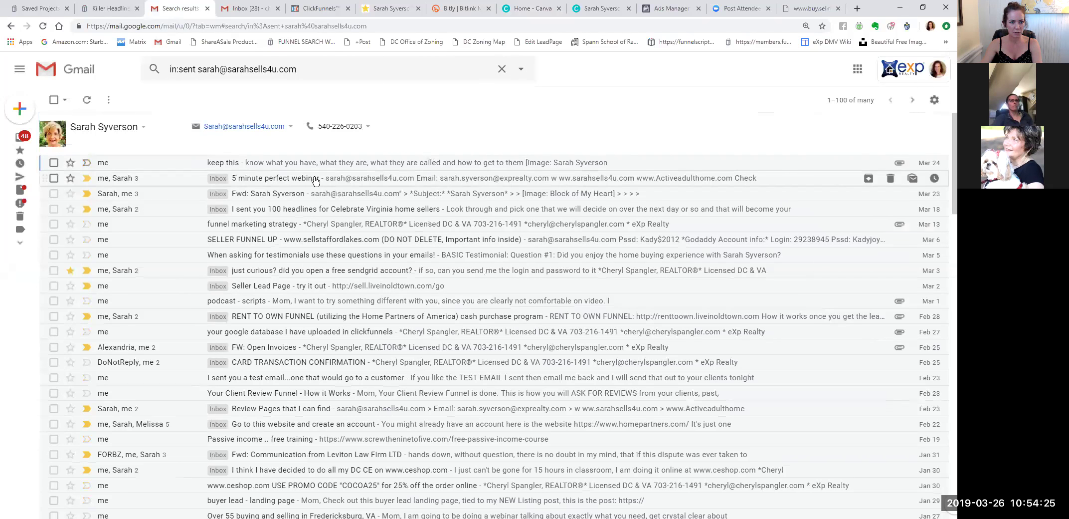
Forward the 'keep this' link-sheet email to the realtor contact.
{"action": "left_click", "coordinate": [326, 69]}
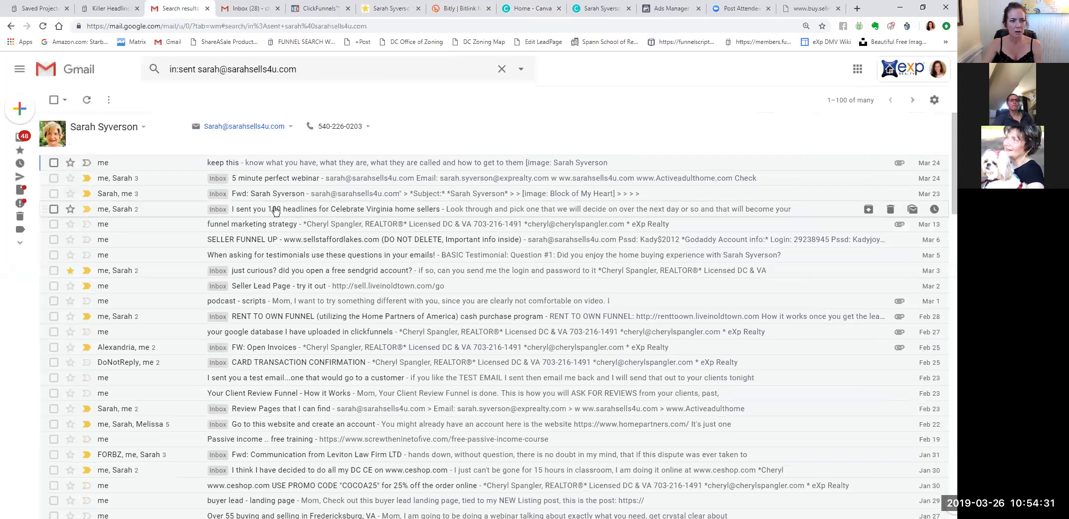
{"action": "left_click", "coordinate": [224, 165]}
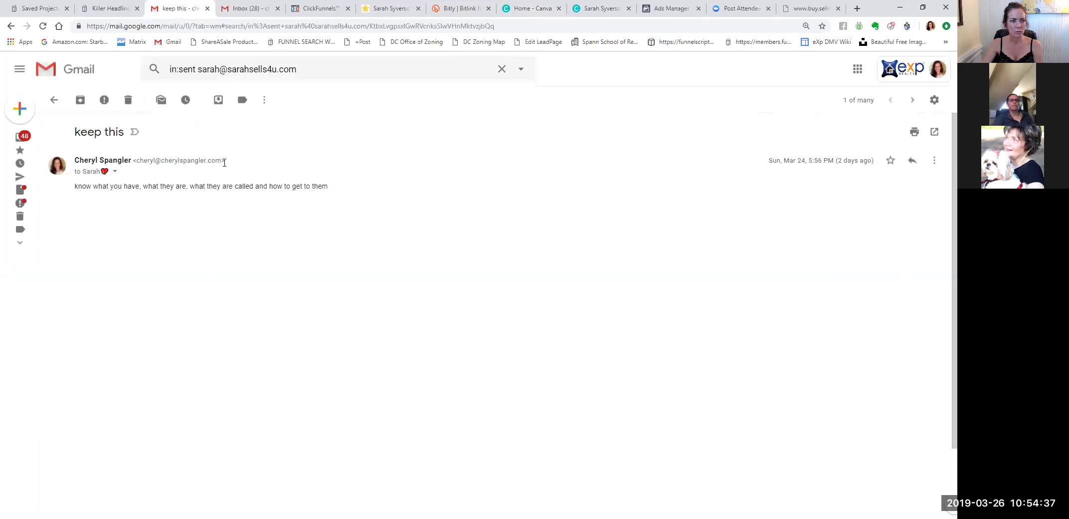
{"action": "left_click", "coordinate": [934, 160]}
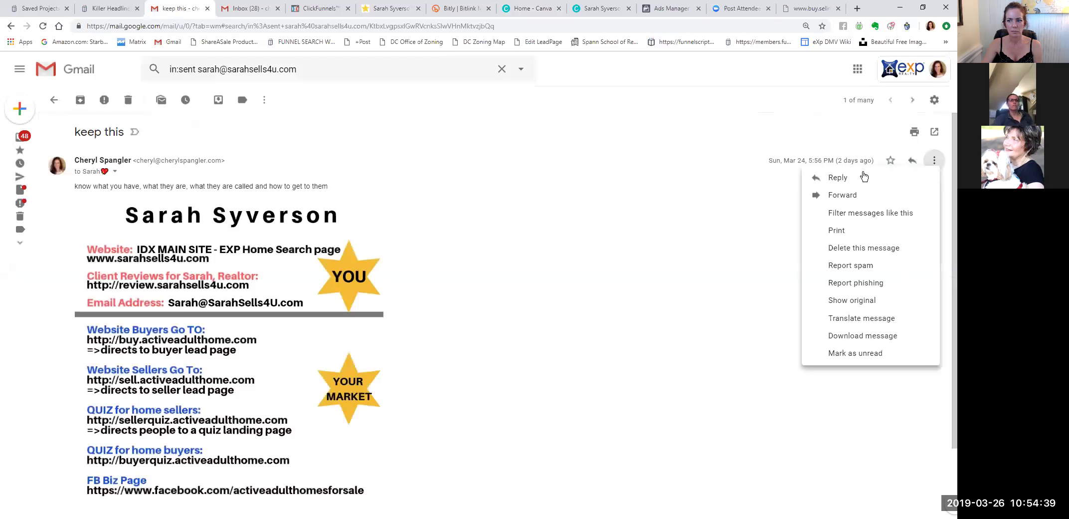
{"action": "left_click", "coordinate": [834, 196]}
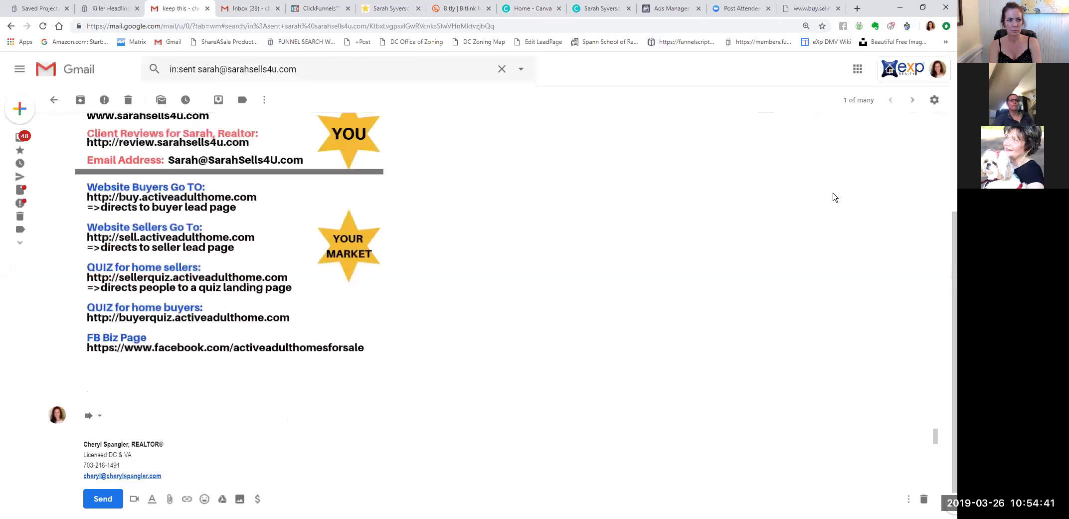
{"action": "type", "text": "sarah"}
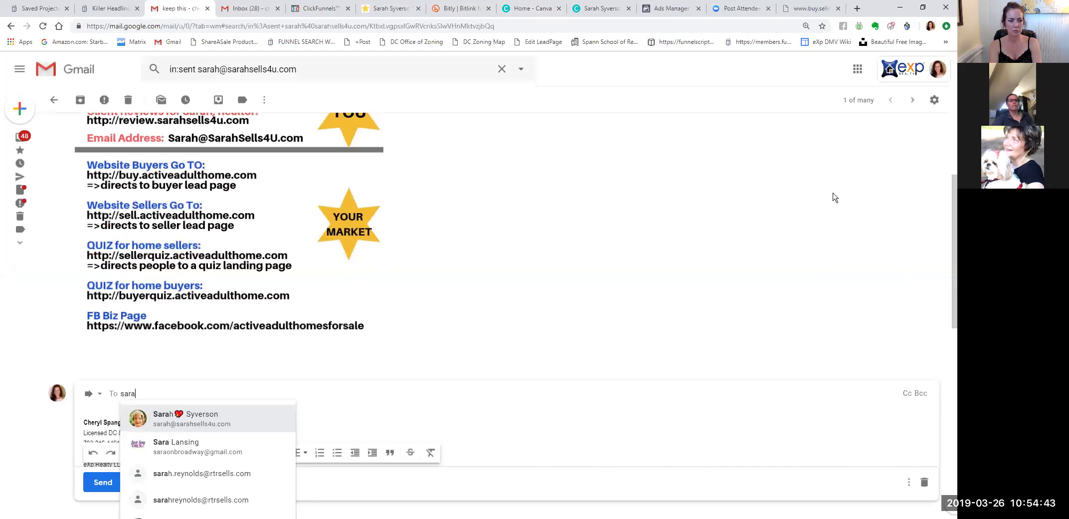
{"action": "key", "text": "Return"}
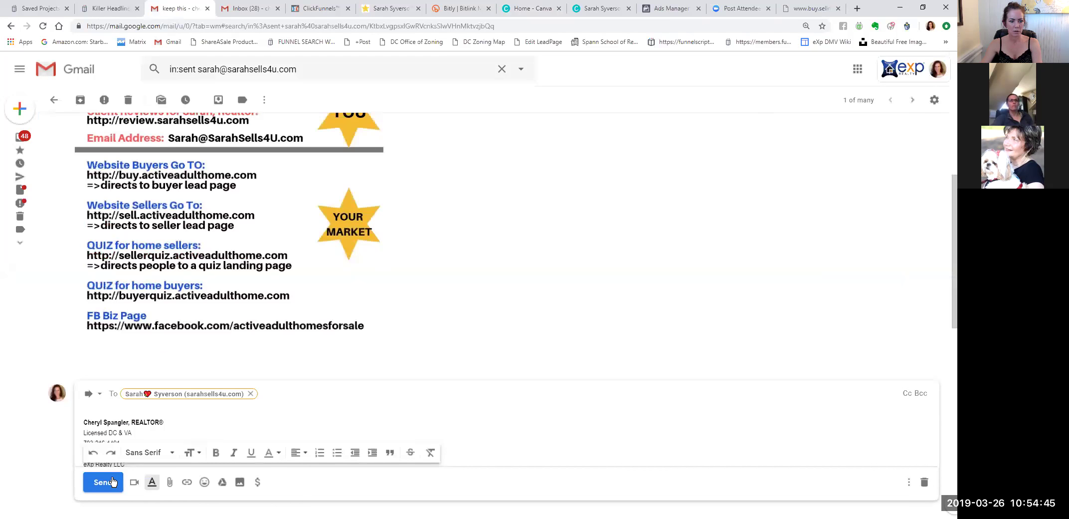
{"action": "left_click", "coordinate": [111, 481]}
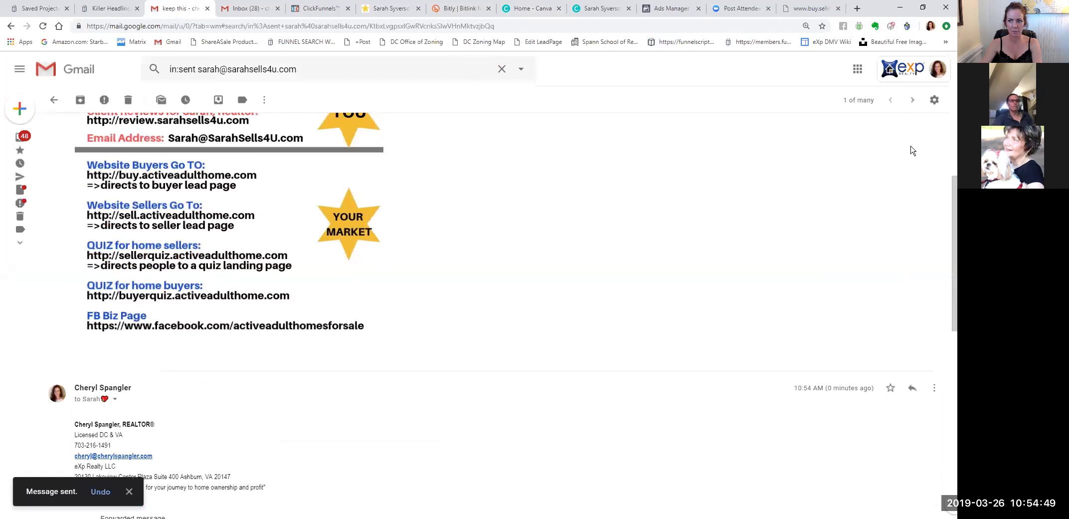
{"action": "scroll", "coordinate": [880, 154], "scroll_direction": "up", "scroll_amount": 3}
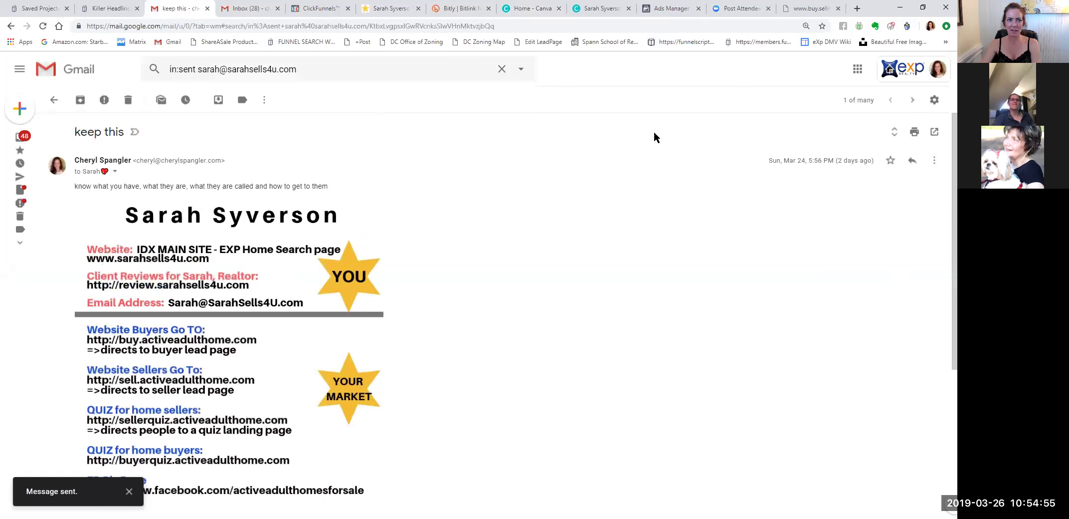
{"action": "left_click", "coordinate": [249, 10]}
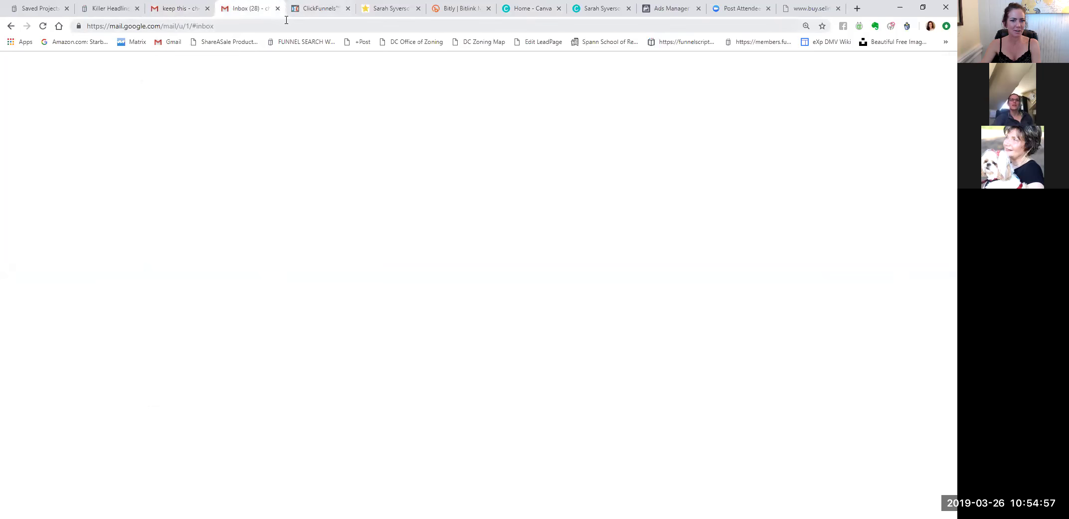
Return to the Canva contact flyer design from the 'keep this' email.
{"action": "left_click", "coordinate": [172, 10]}
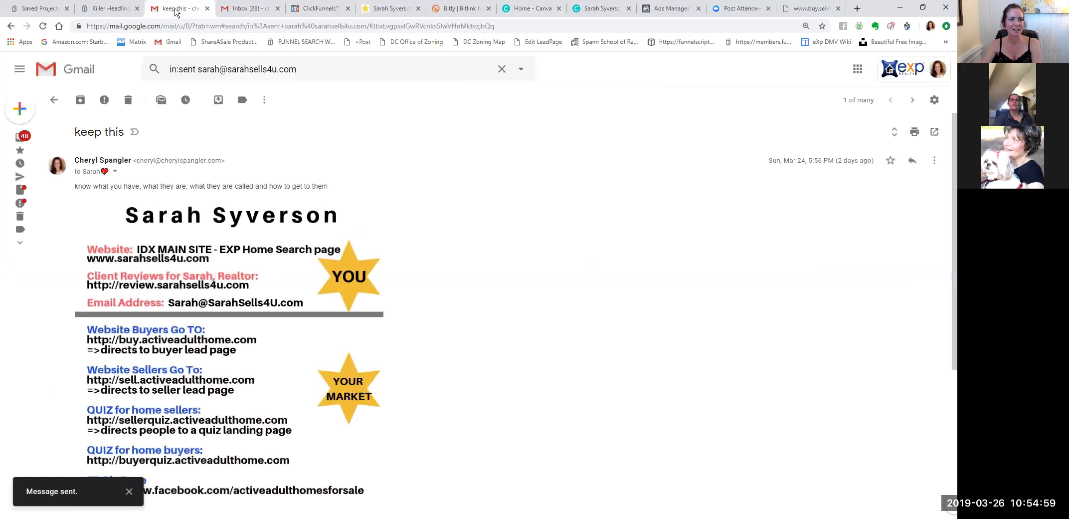
{"action": "left_click", "coordinate": [529, 10]}
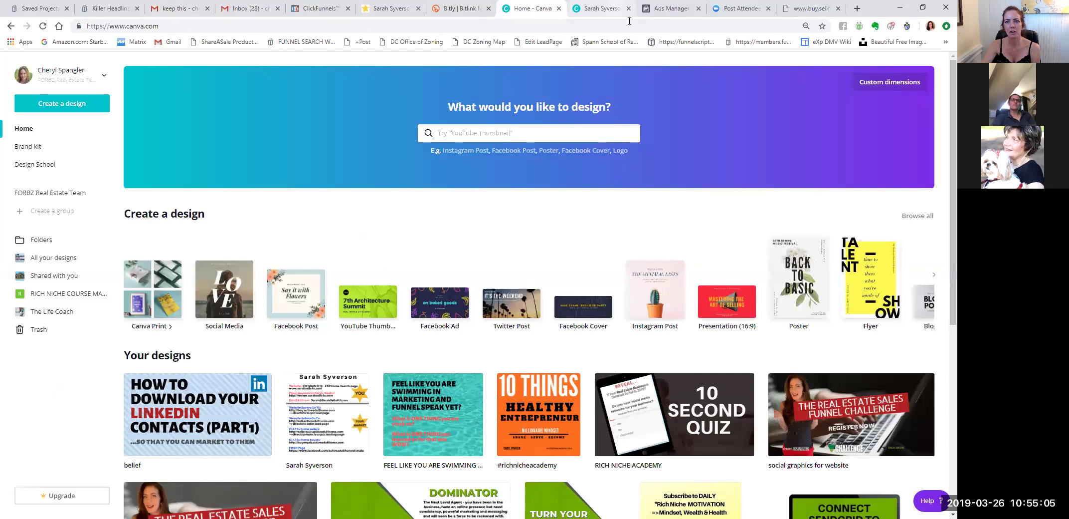
{"action": "left_click", "coordinate": [616, 9]}
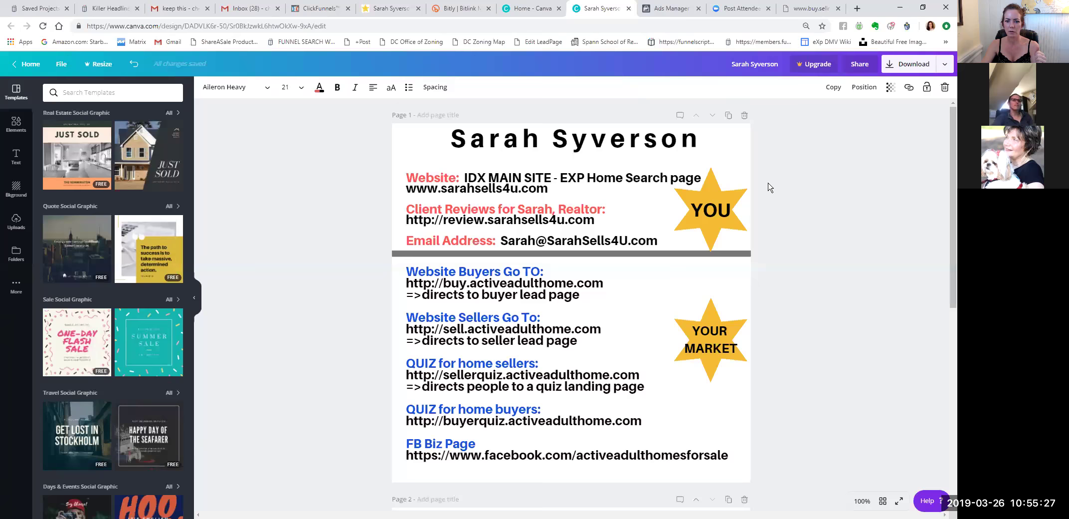
{"action": "scroll", "coordinate": [777, 203], "scroll_direction": "down", "scroll_amount": 6}
Retitle page 2 with the new agent's full name.
{"action": "double_click", "coordinate": [595, 233]}
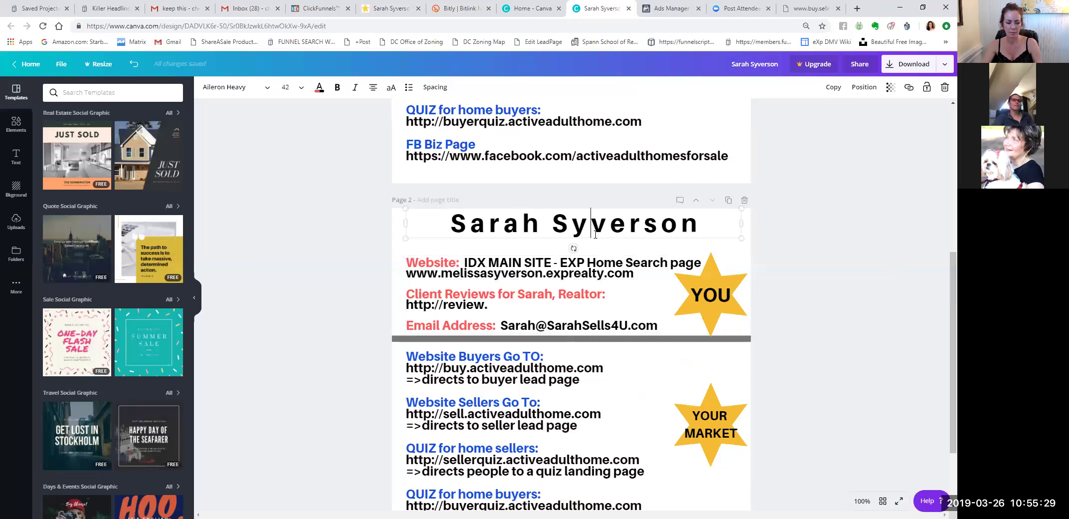
{"action": "key", "text": "ctrl+a"}
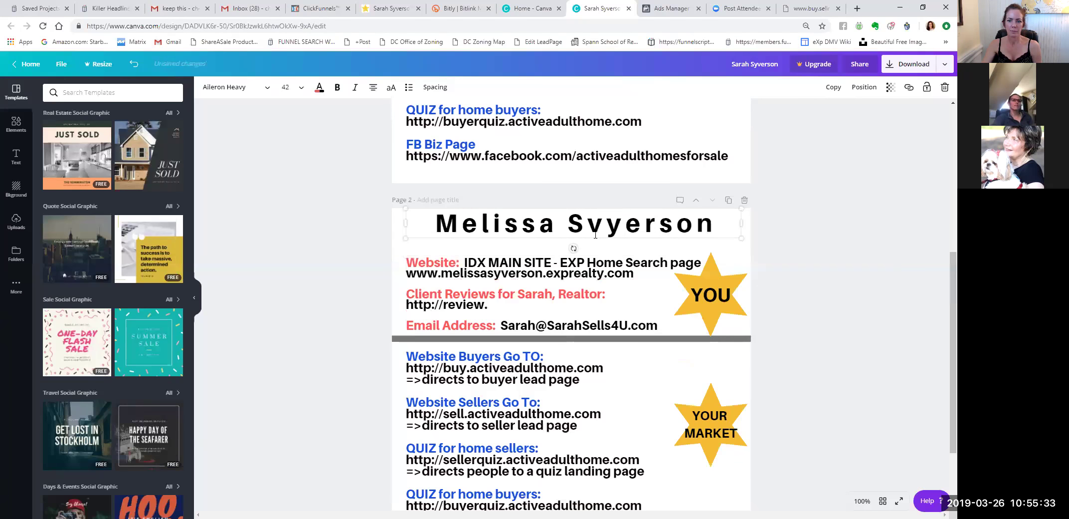
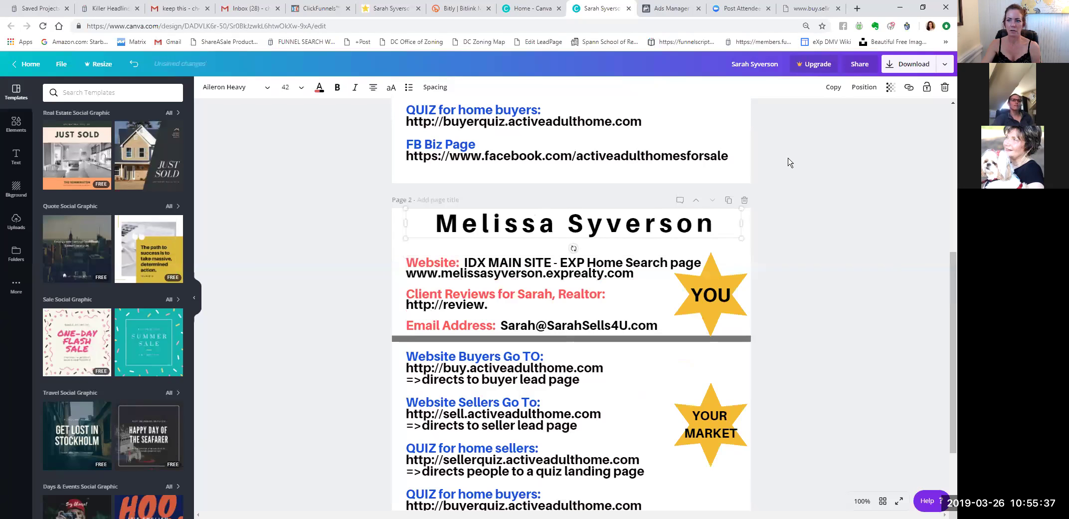
{"action": "left_click", "coordinate": [670, 9]}
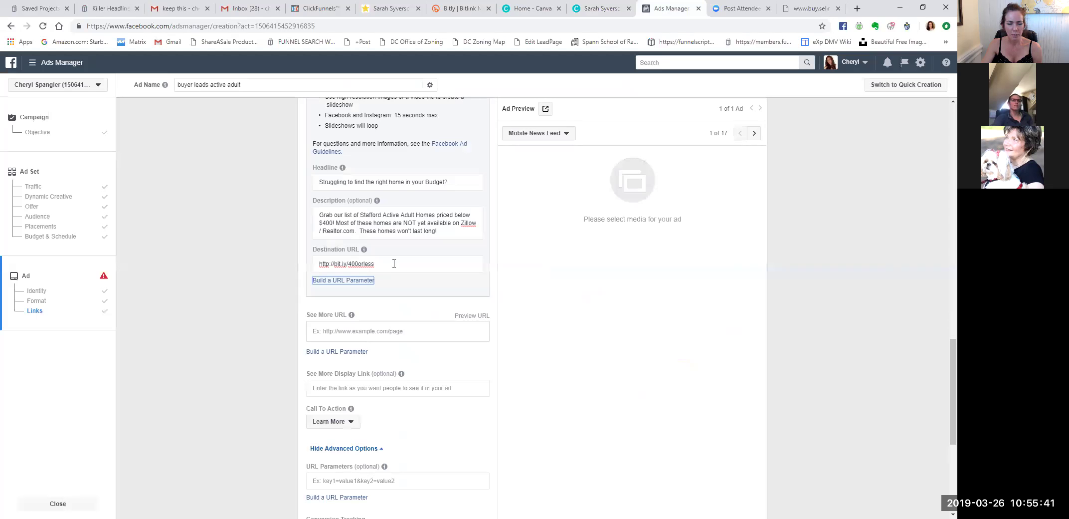
Check the bit.ly/400orless link and landing page, then cancel Build a URL Parameter.
{"action": "left_click", "coordinate": [459, 10]}
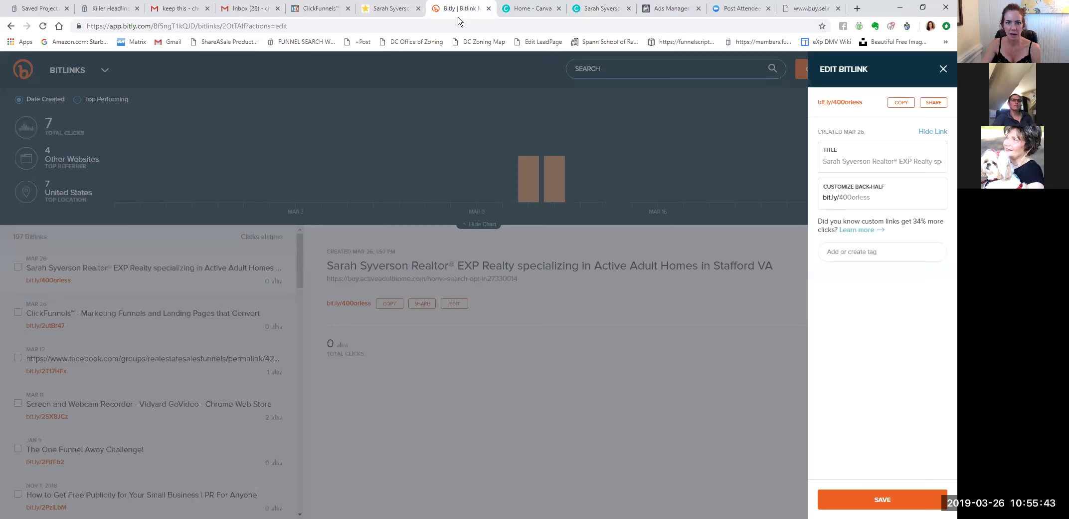
{"action": "left_click", "coordinate": [402, 14]}
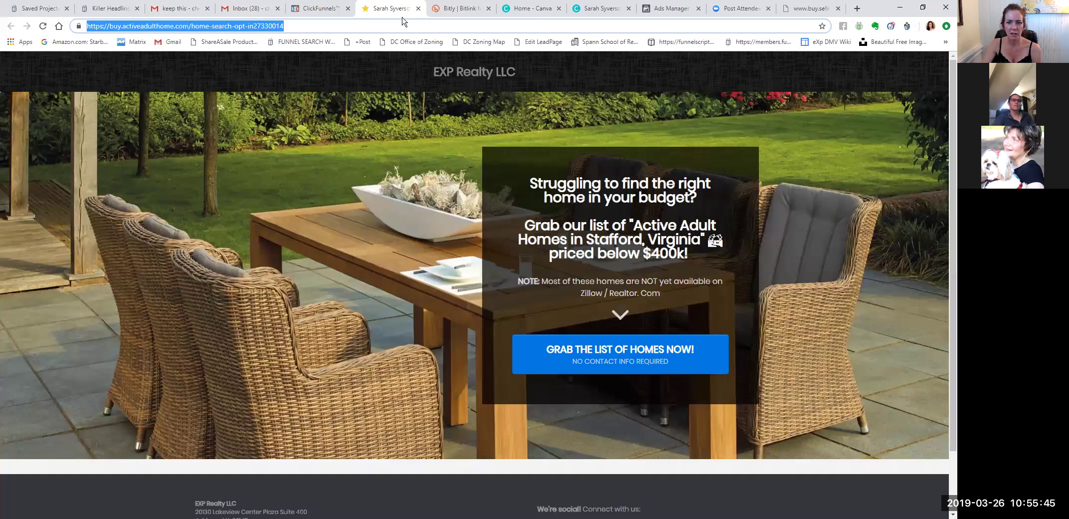
{"action": "key", "text": "ctrl+Tab"}
{"action": "key", "text": "ctrl+Tab"}
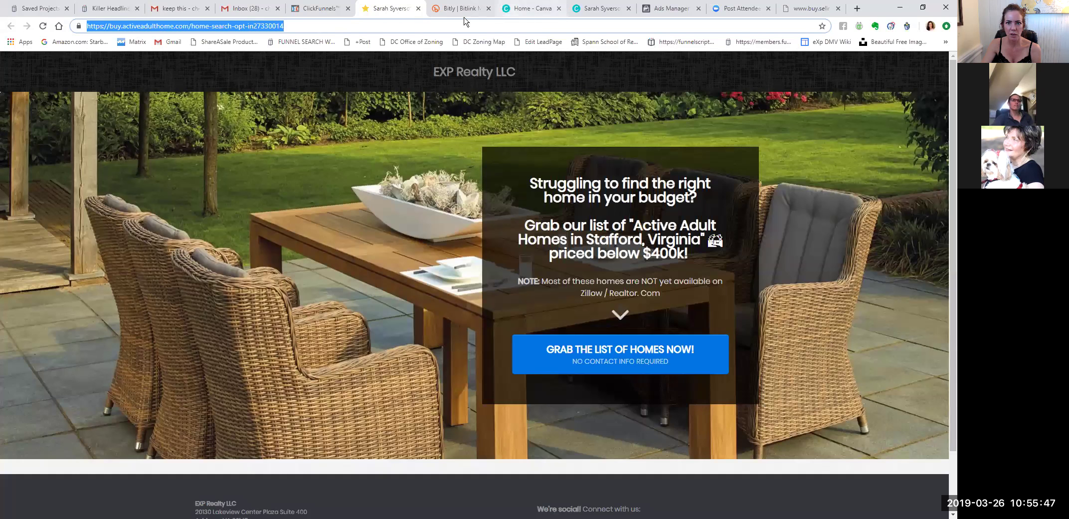
{"action": "left_click", "coordinate": [671, 9]}
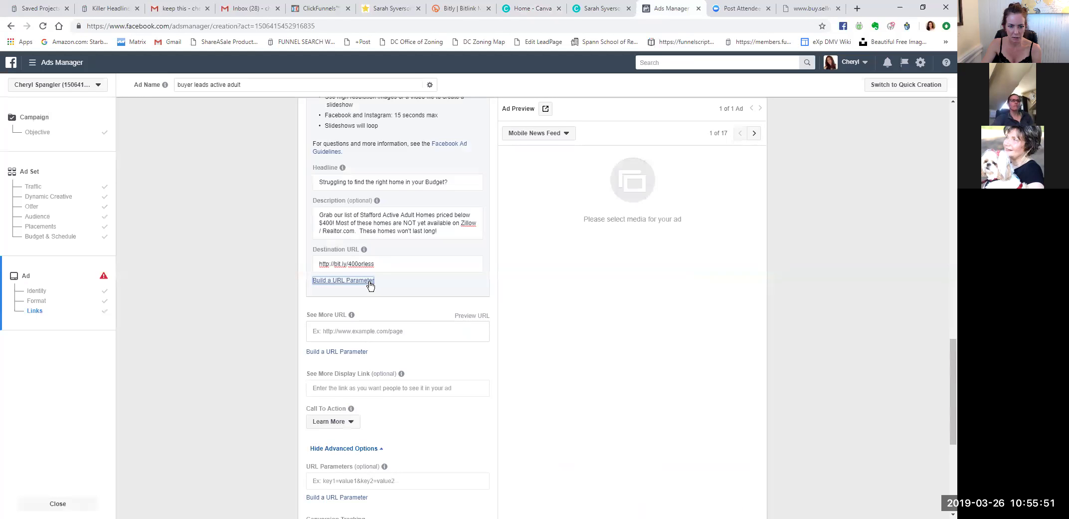
{"action": "left_click", "coordinate": [369, 283]}
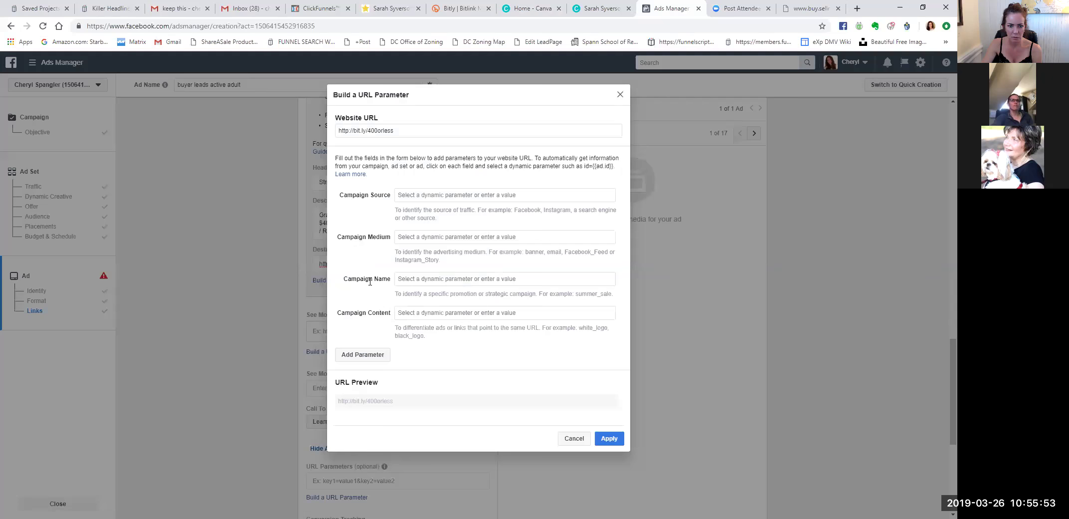
{"action": "left_click", "coordinate": [580, 443]}
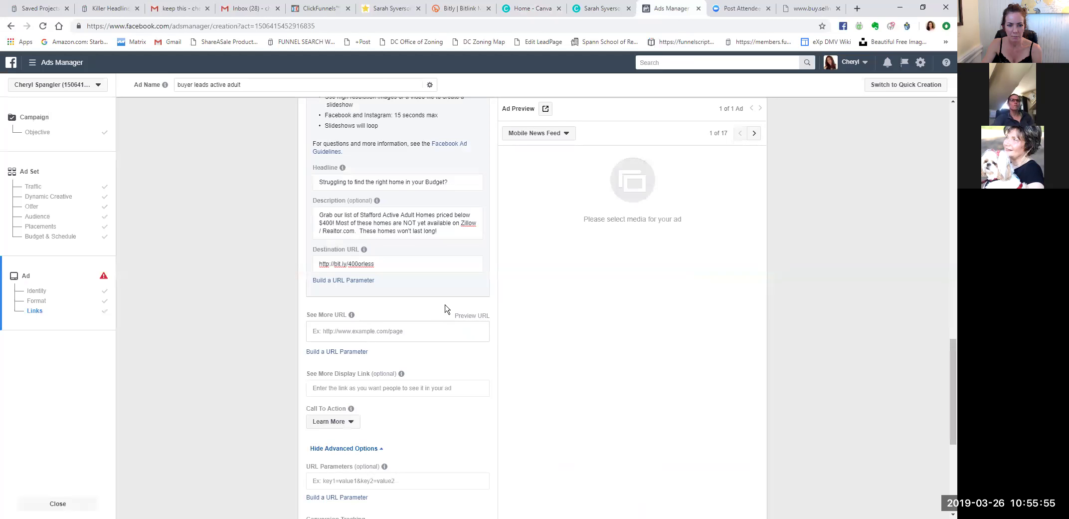
{"action": "scroll", "coordinate": [429, 307], "scroll_direction": "down", "scroll_amount": 1}
{"action": "left_click", "coordinate": [373, 282]}
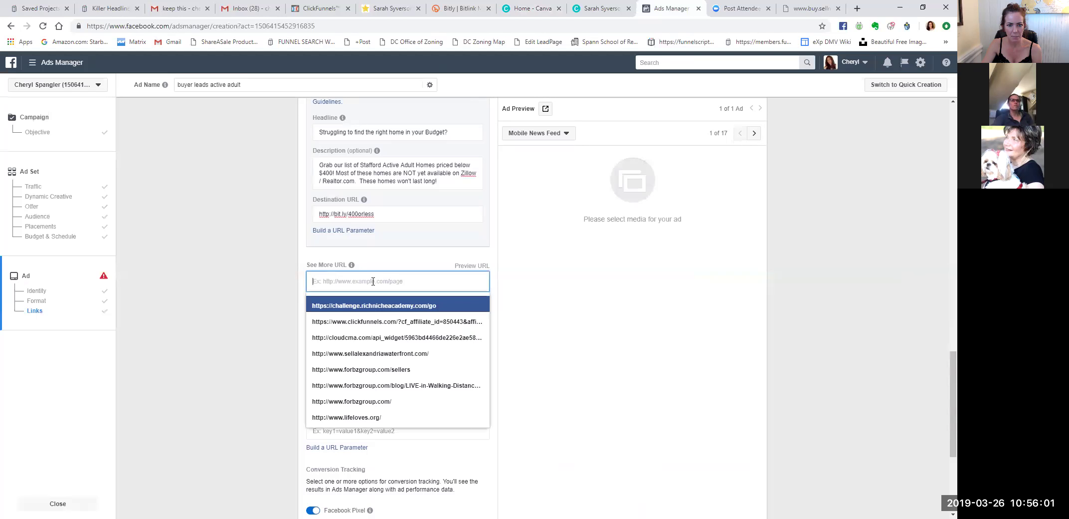
{"action": "left_click", "coordinate": [224, 257]}
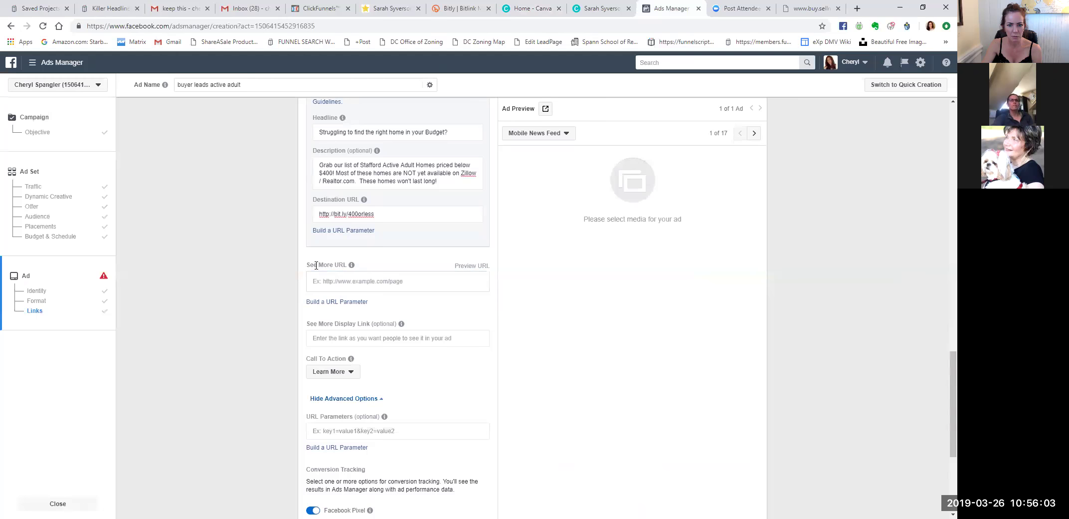
{"action": "left_click", "coordinate": [339, 279]}
{"action": "left_click", "coordinate": [390, 175]}
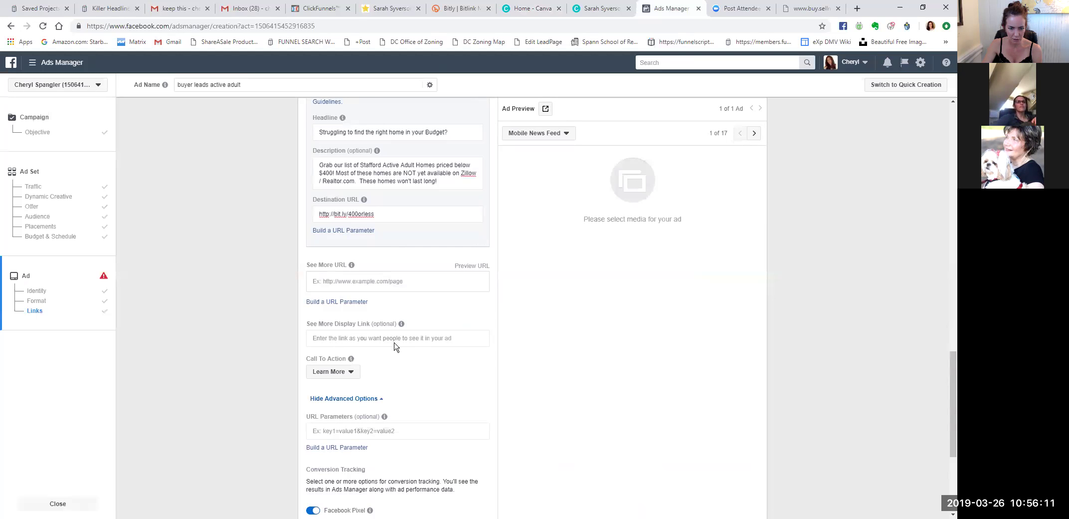
{"action": "left_click", "coordinate": [425, 281]}
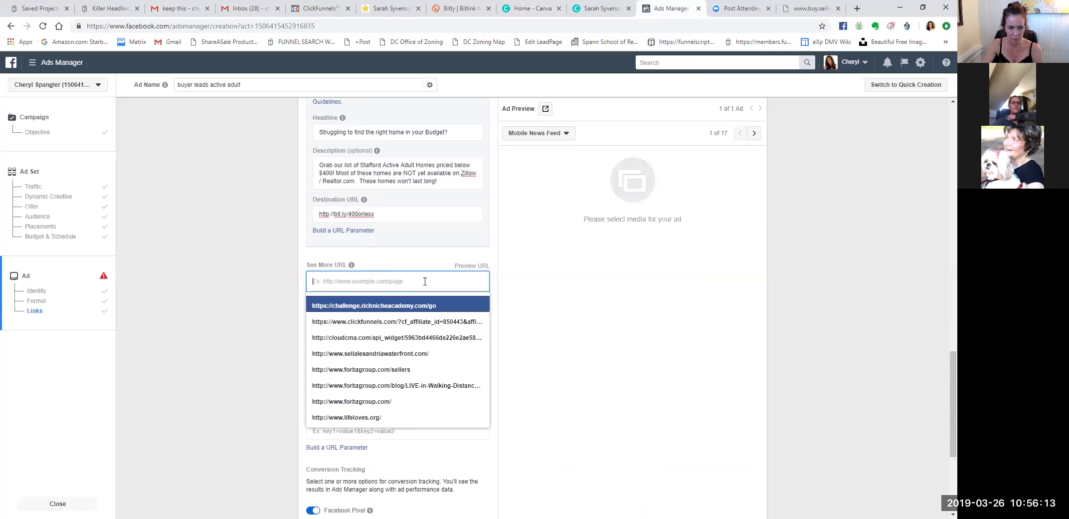
{"action": "type", "text": "http://bit.ly/400orless"}
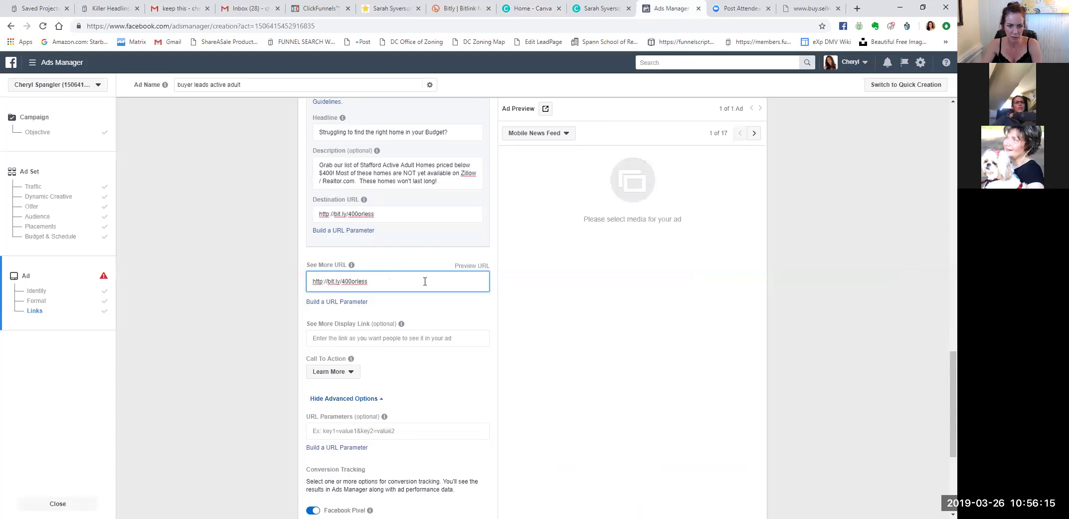
{"action": "left_click", "coordinate": [433, 316]}
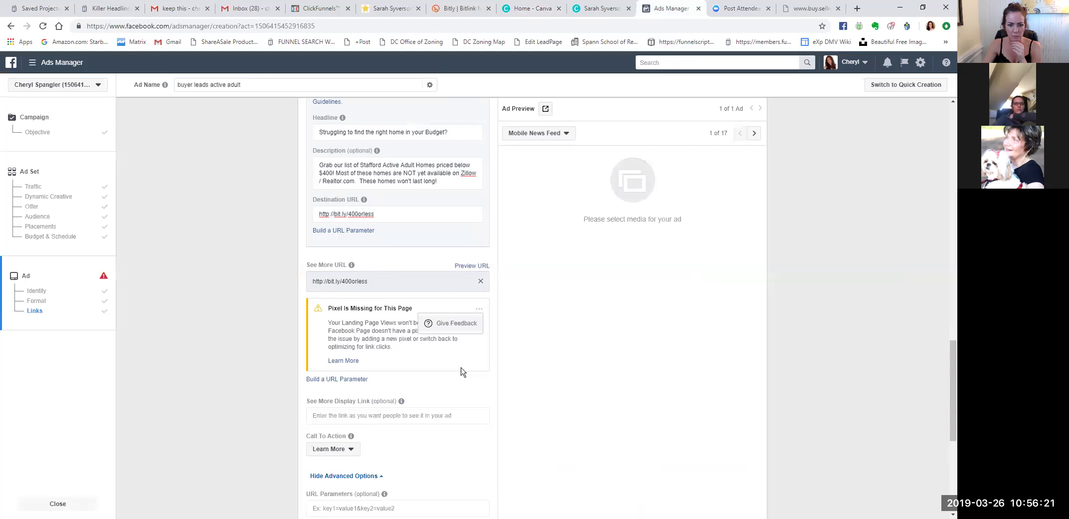
{"action": "scroll", "coordinate": [451, 382], "scroll_direction": "down", "scroll_amount": 2}
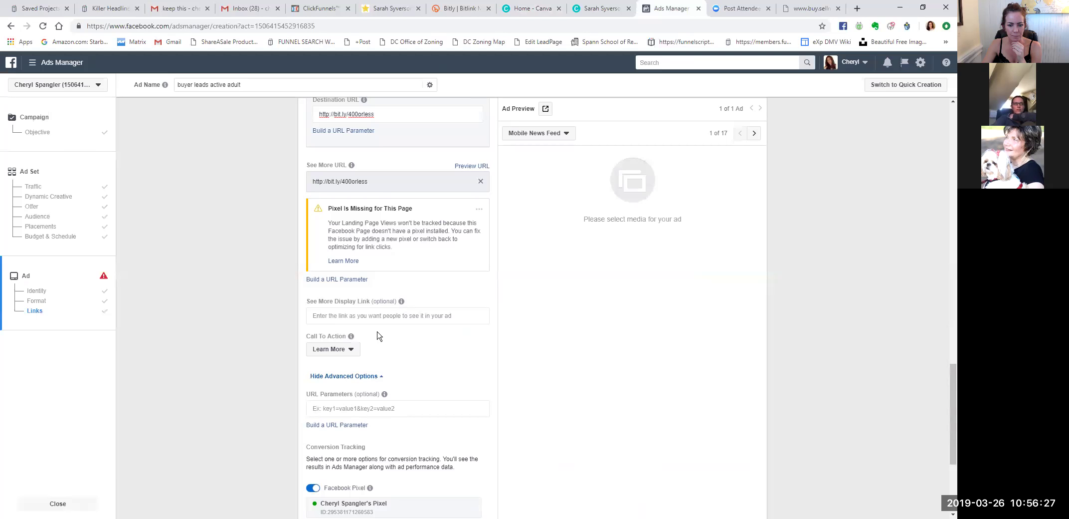
{"action": "scroll", "coordinate": [403, 315], "scroll_direction": "up", "scroll_amount": 2}
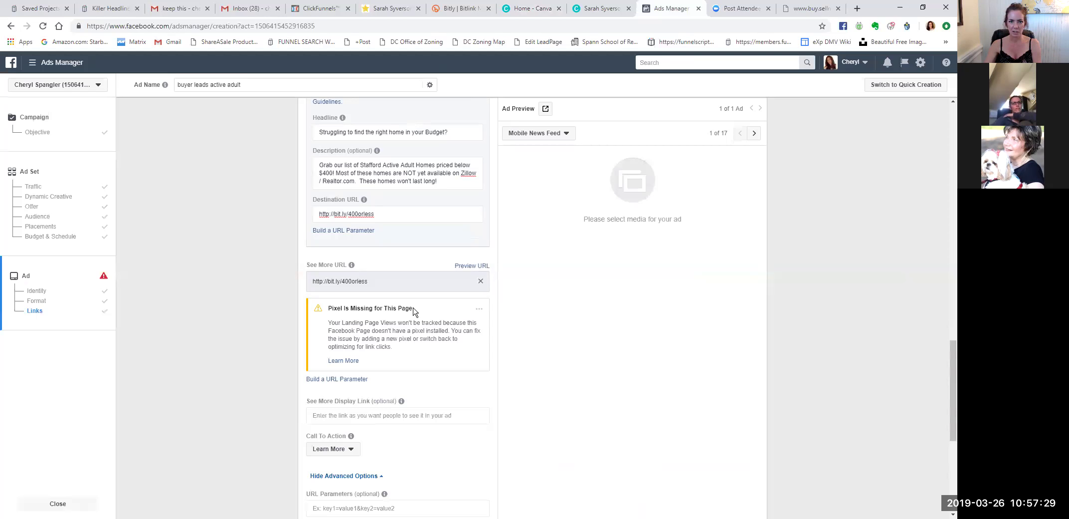
{"action": "left_click", "coordinate": [391, 9]}
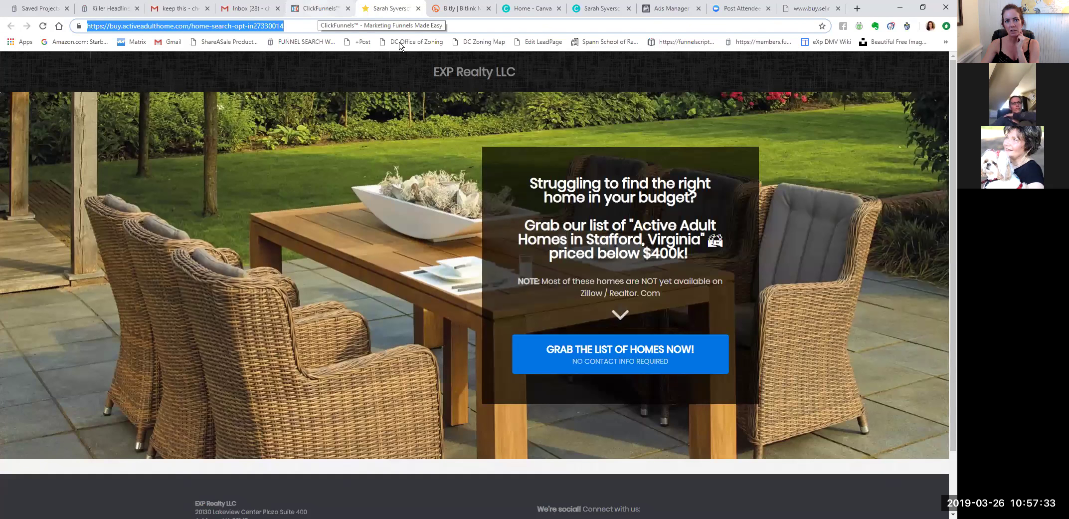
{"action": "left_click", "coordinate": [581, 9]}
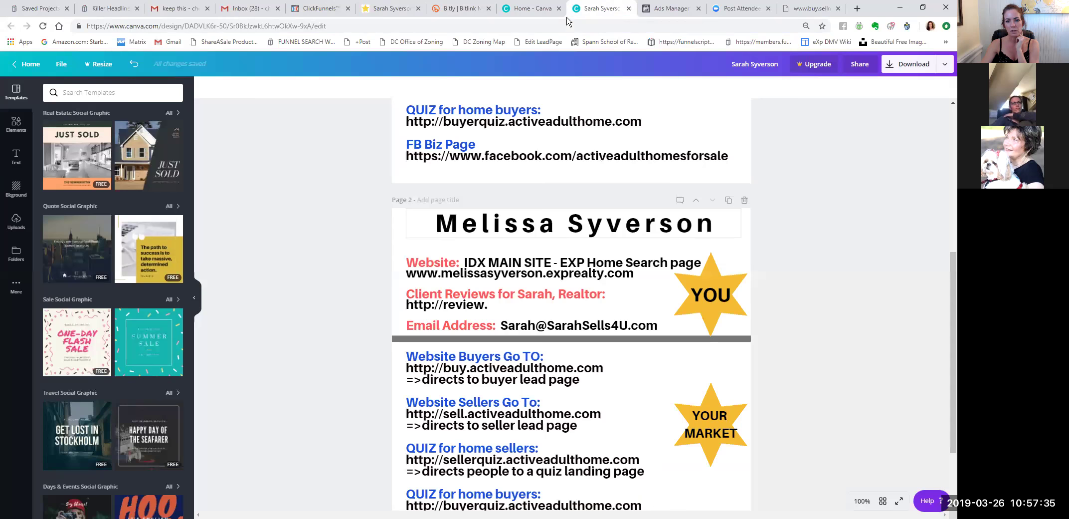
{"action": "left_click", "coordinate": [669, 8]}
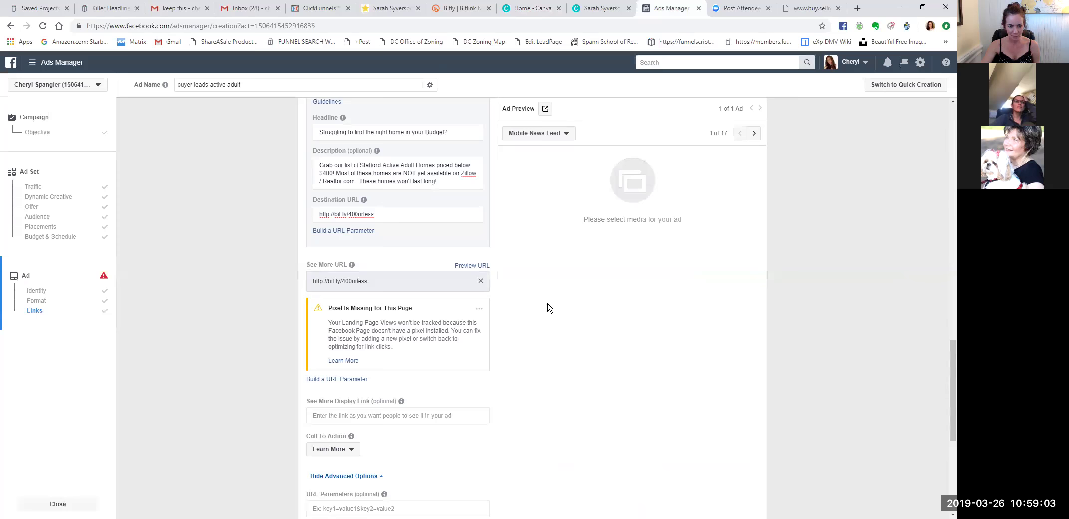
Open the landing page view optimization help article from the pixel warning.
{"action": "scroll", "coordinate": [549, 307], "scroll_direction": "down", "scroll_amount": 1}
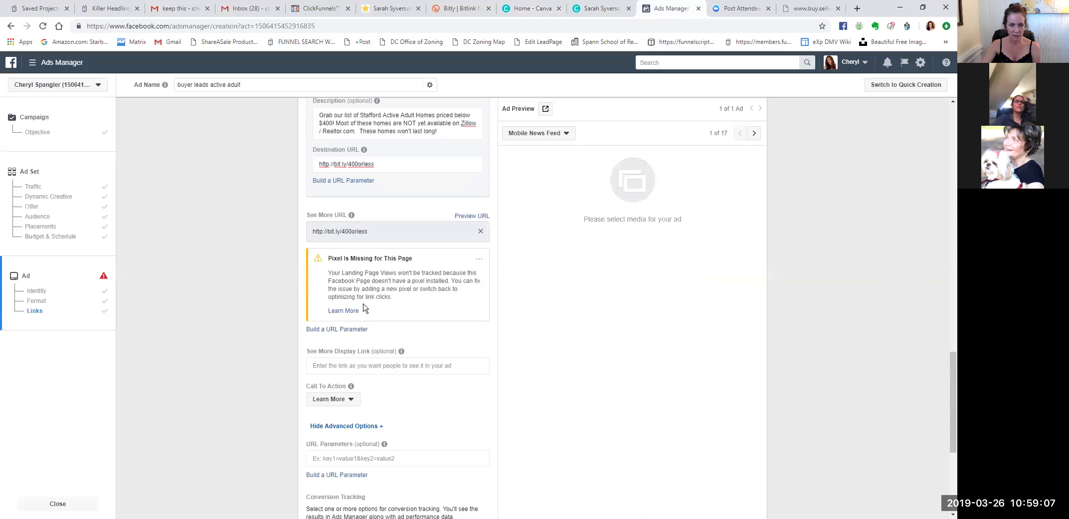
{"action": "left_click", "coordinate": [480, 260]}
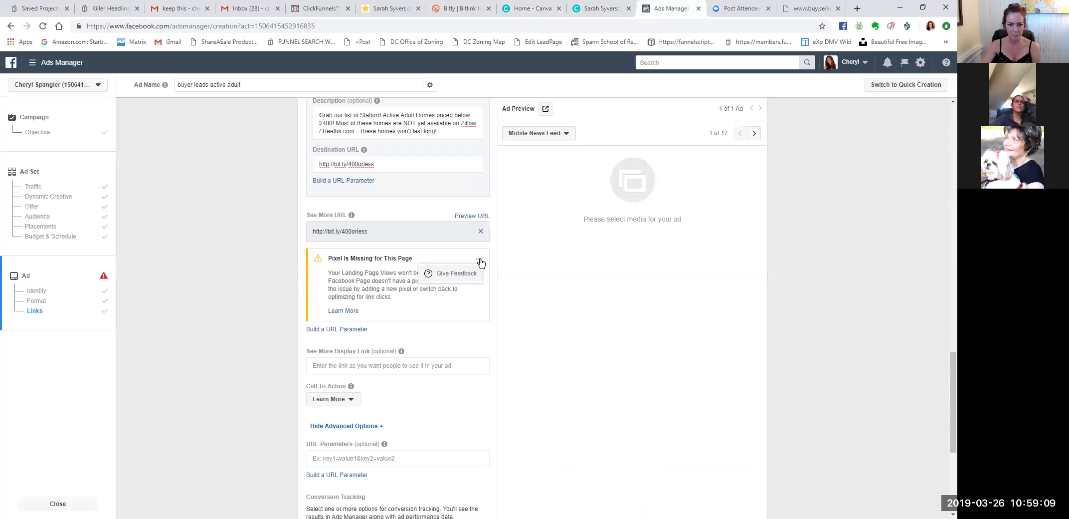
{"action": "left_click", "coordinate": [387, 302]}
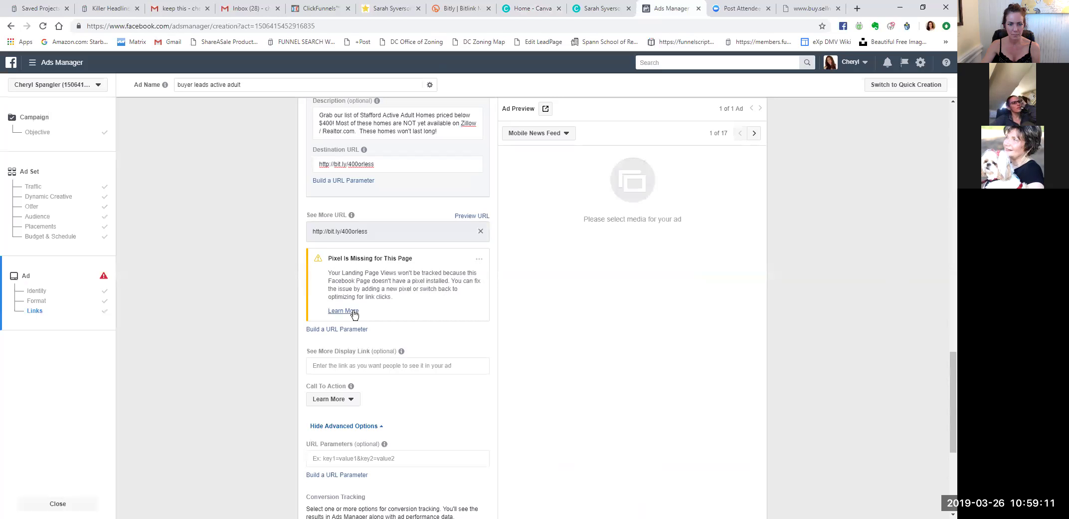
{"action": "right_click", "coordinate": [355, 314]}
{"action": "left_click", "coordinate": [374, 318]}
{"action": "left_click", "coordinate": [690, 10]}
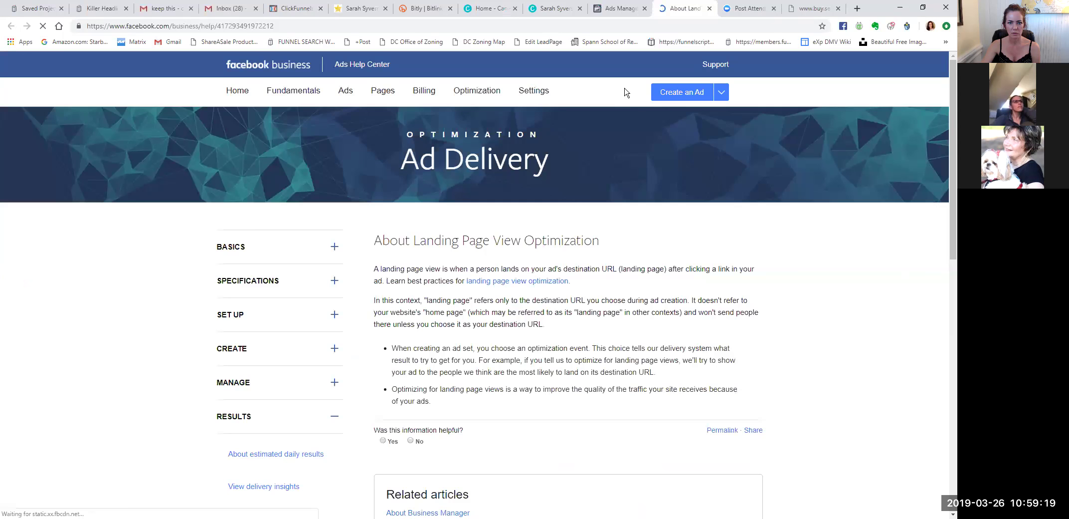
{"action": "left_click", "coordinate": [622, 9]}
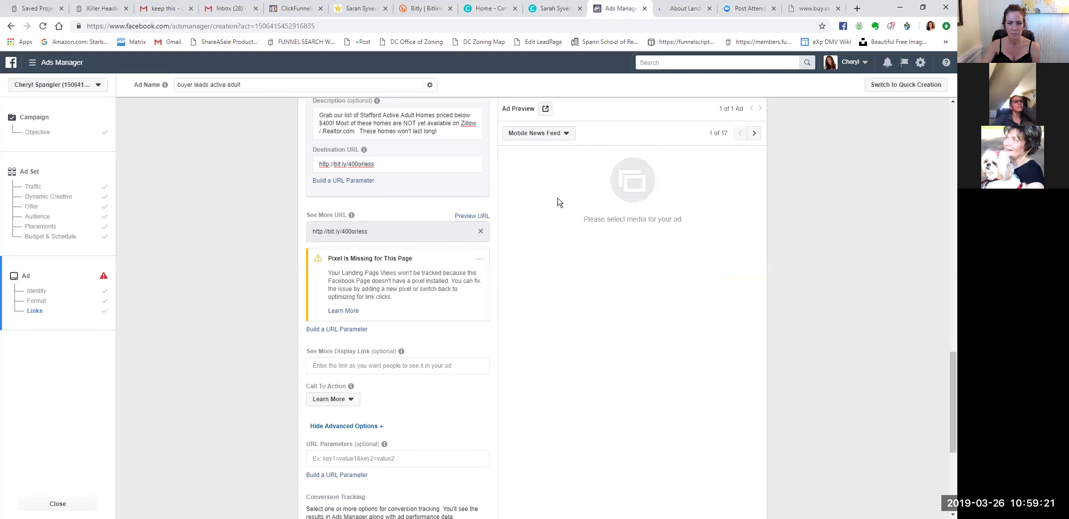
Open and read the missing-pixel help article, then return to the ad form.
{"action": "scroll", "coordinate": [518, 222], "scroll_direction": "down", "scroll_amount": 3}
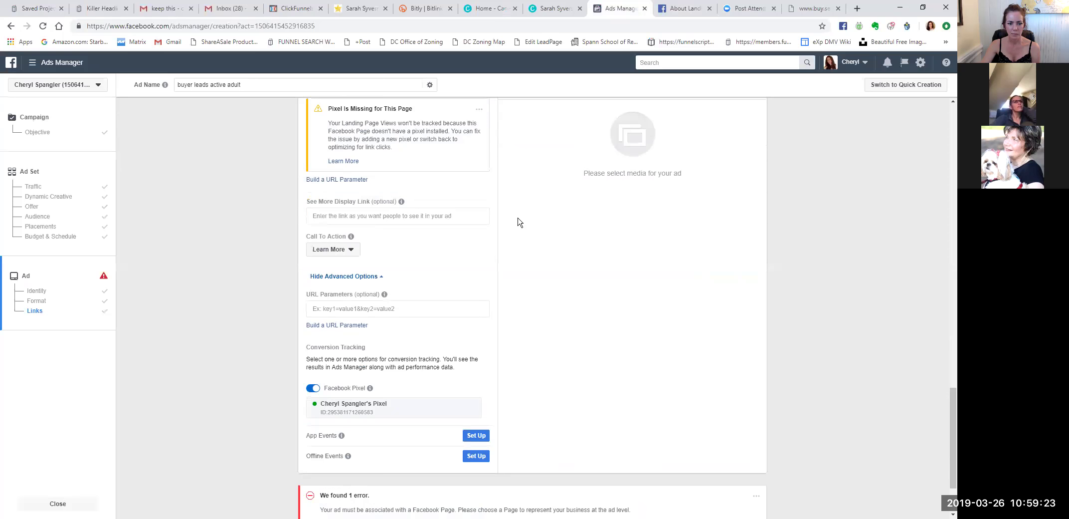
{"action": "scroll", "coordinate": [518, 222], "scroll_direction": "down", "scroll_amount": 2}
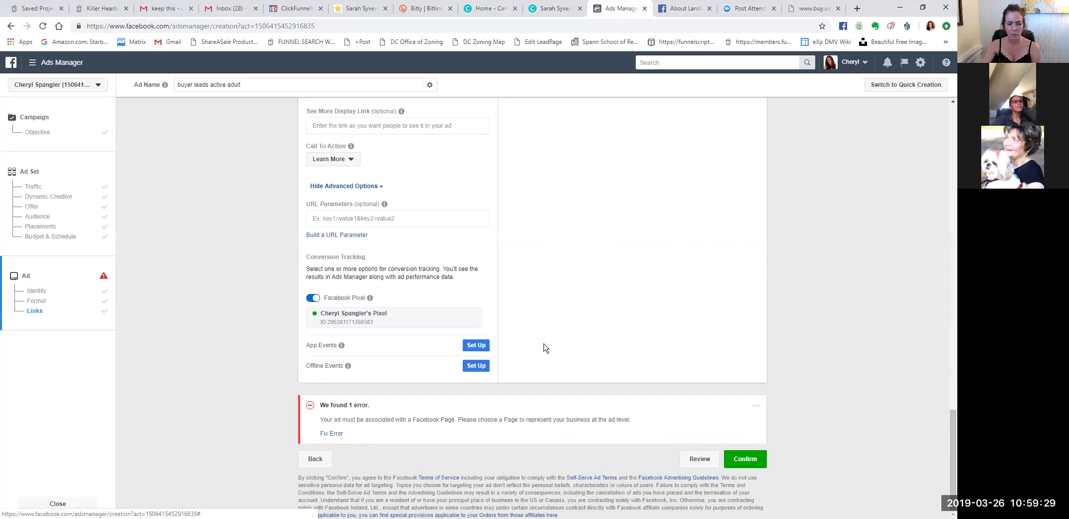
{"action": "scroll", "coordinate": [545, 347], "scroll_direction": "up", "scroll_amount": 5}
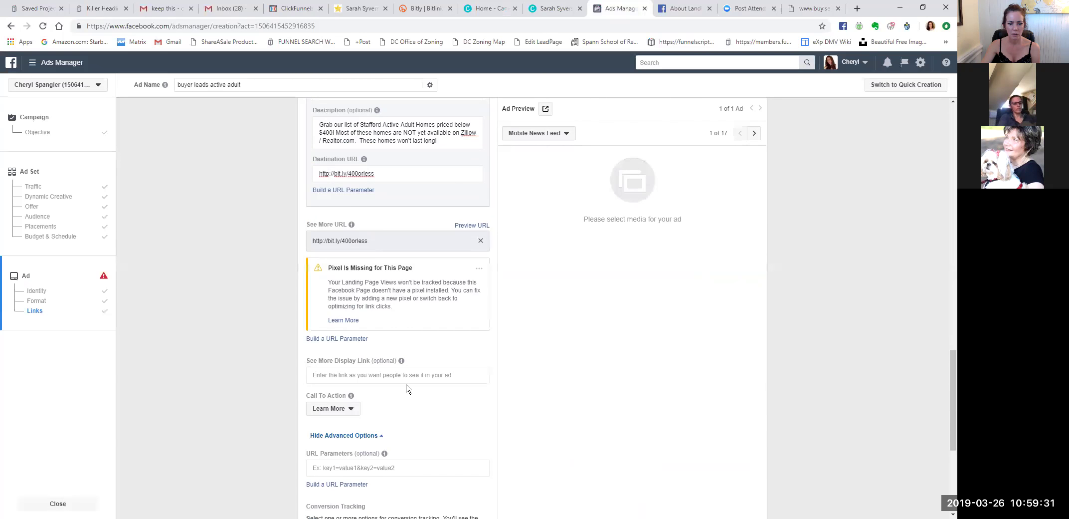
{"action": "scroll", "coordinate": [422, 380], "scroll_direction": "up", "scroll_amount": 2}
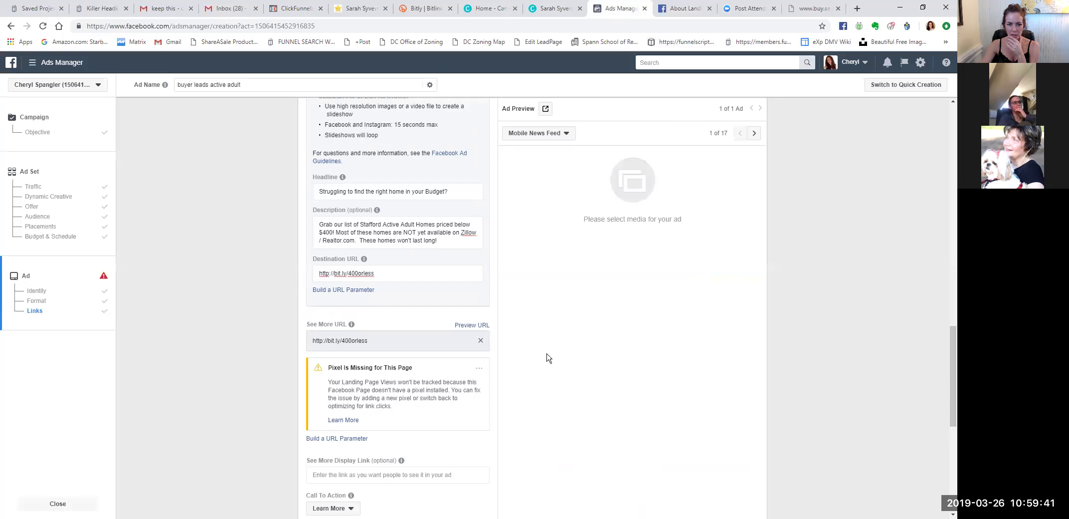
{"action": "scroll", "coordinate": [545, 337], "scroll_direction": "up", "scroll_amount": 1}
{"action": "scroll", "coordinate": [544, 317], "scroll_direction": "down", "scroll_amount": 2}
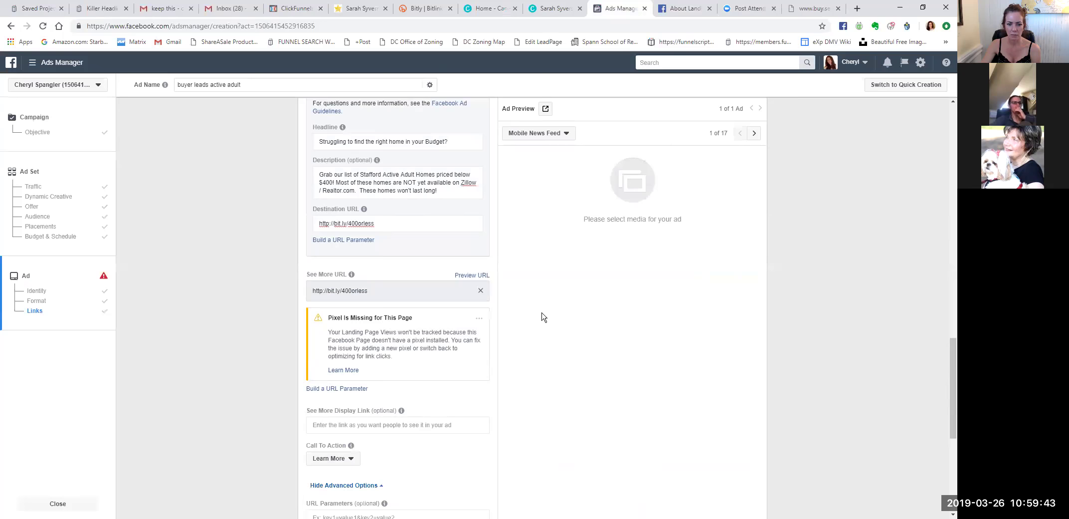
{"action": "right_click", "coordinate": [351, 372]}
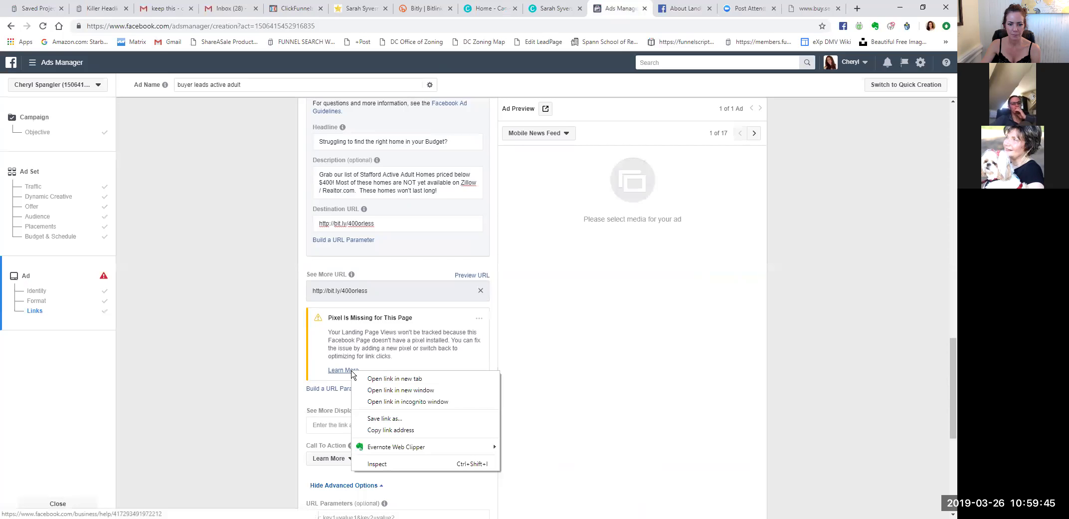
{"action": "left_click", "coordinate": [380, 380]}
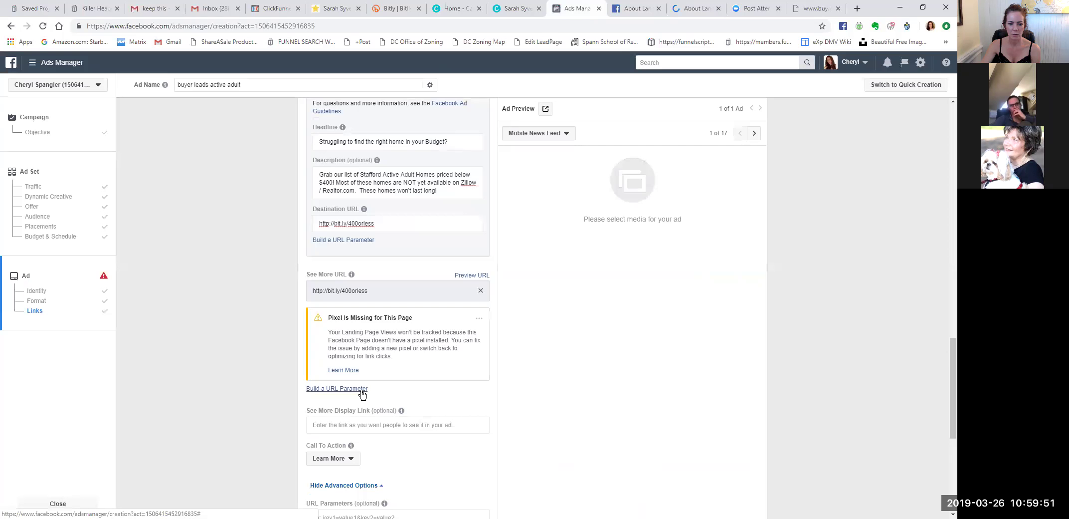
{"action": "left_click", "coordinate": [694, 8]}
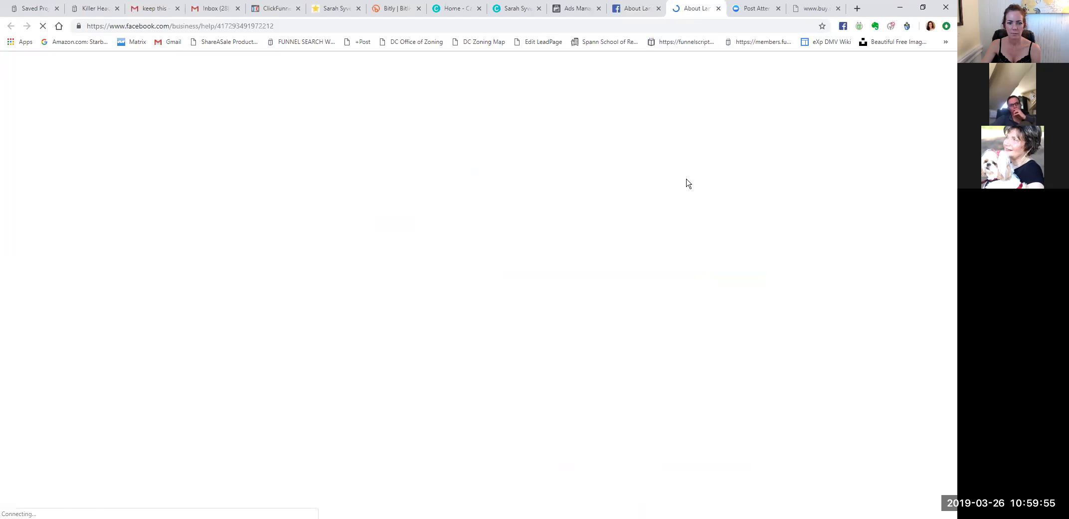
{"action": "scroll", "coordinate": [687, 182], "scroll_direction": "down", "scroll_amount": 3}
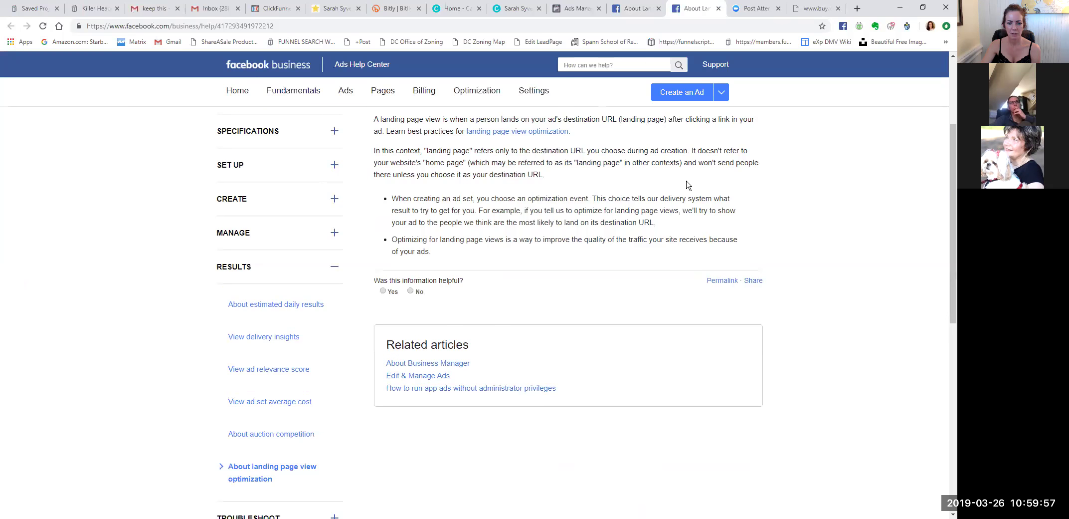
{"action": "scroll", "coordinate": [687, 185], "scroll_direction": "up", "scroll_amount": 2}
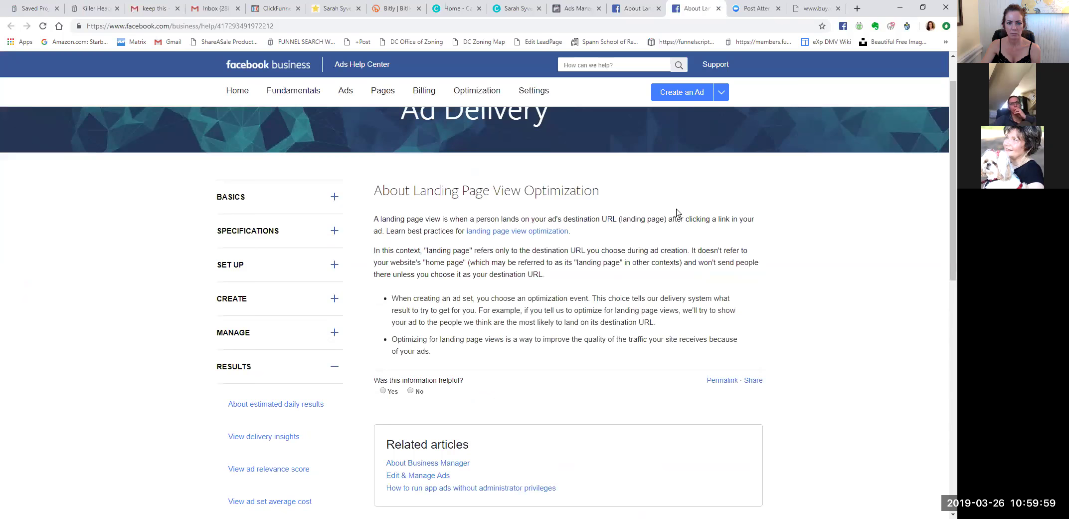
{"action": "left_click", "coordinate": [642, 10]}
{"action": "left_click", "coordinate": [576, 9]}
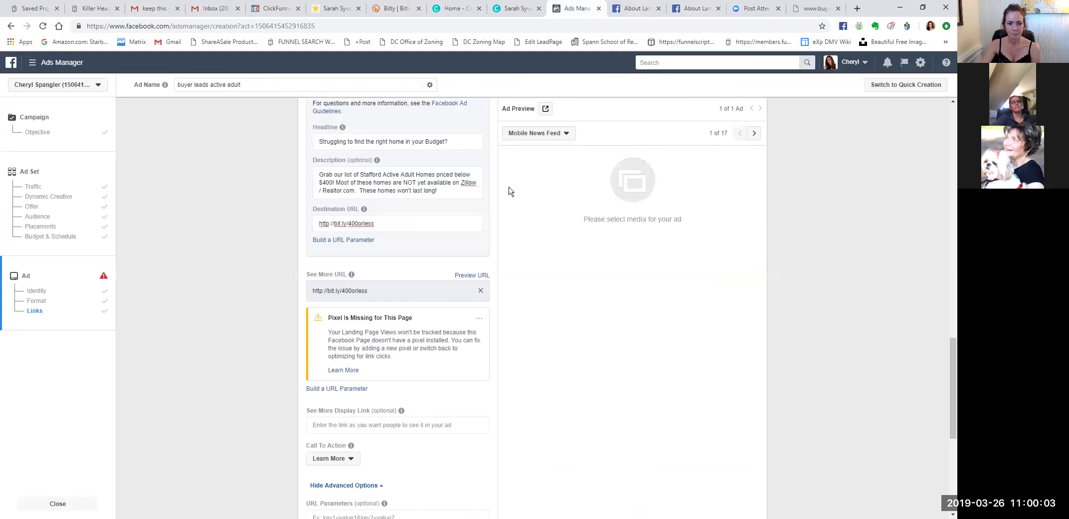
Keep Learn More as the call to action after considering a display link.
{"action": "scroll", "coordinate": [501, 196], "scroll_direction": "down", "scroll_amount": 2}
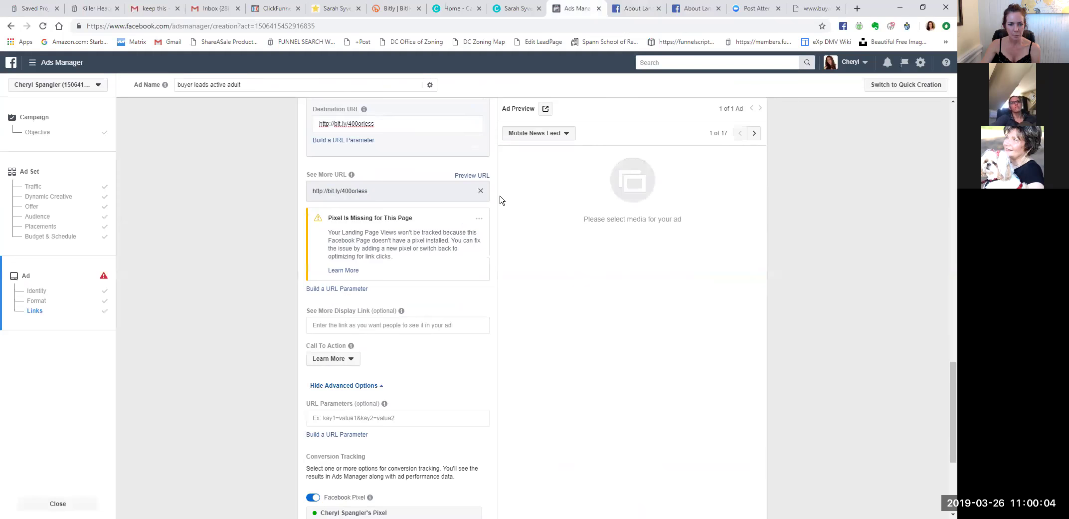
{"action": "left_click", "coordinate": [336, 324]}
{"action": "left_click", "coordinate": [541, 323]}
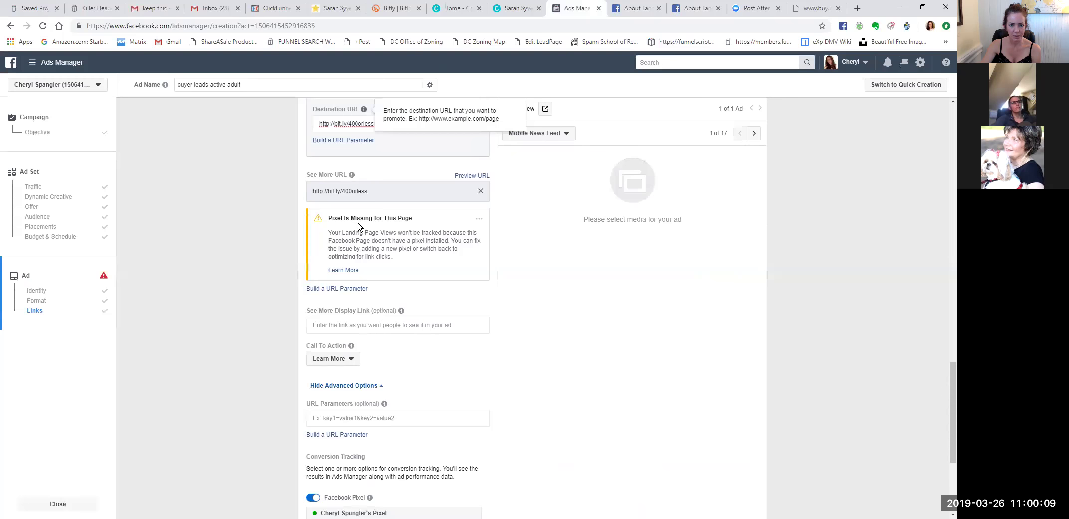
{"action": "left_click", "coordinate": [351, 360]}
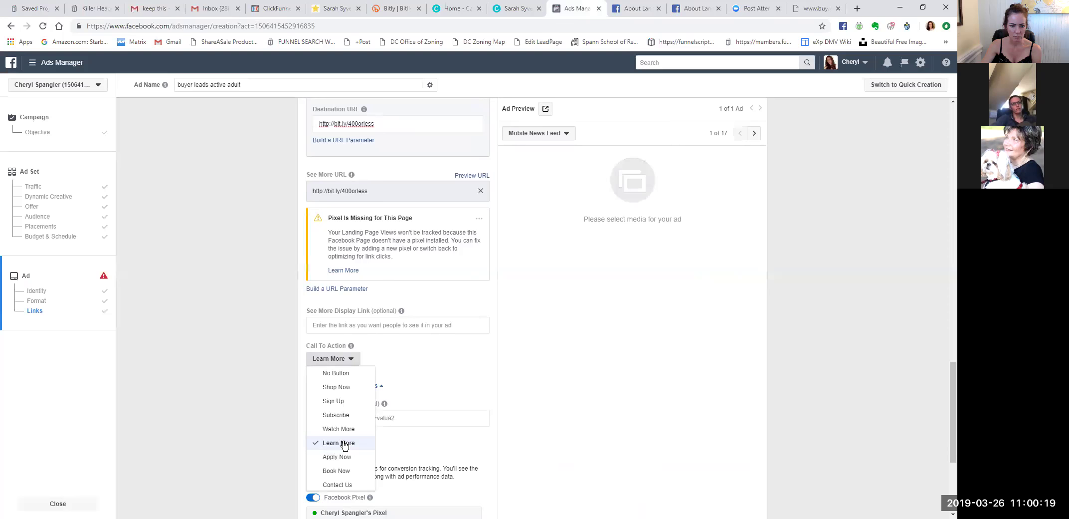
{"action": "left_click", "coordinate": [437, 408]}
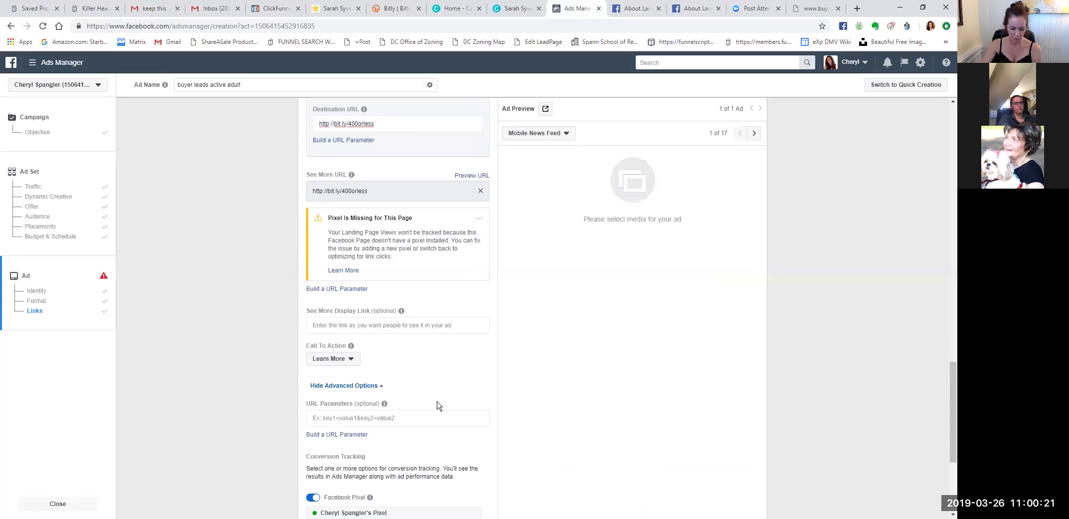
Scroll down to the error saying the ad needs a Facebook Page.
{"action": "scroll", "coordinate": [444, 379], "scroll_direction": "down", "scroll_amount": 2}
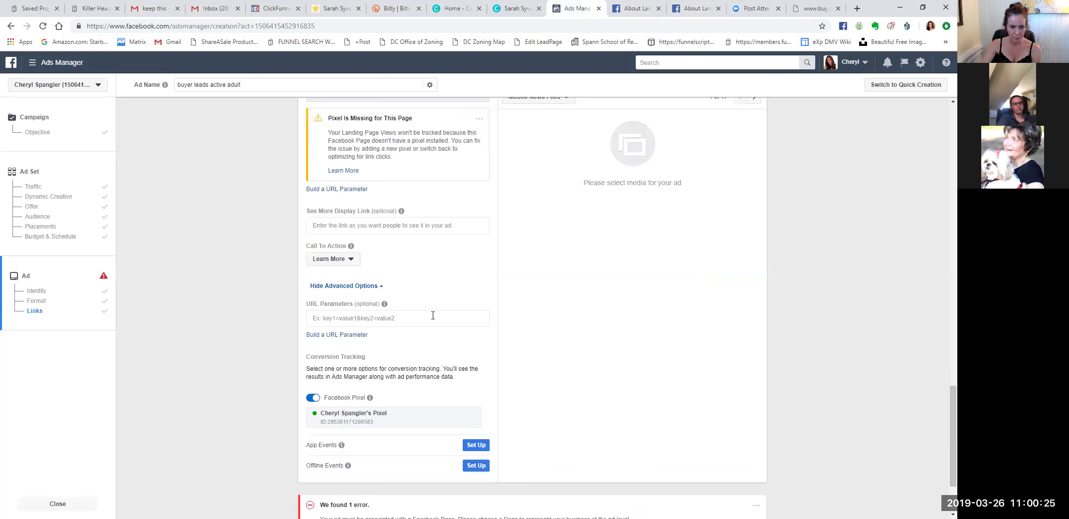
{"action": "scroll", "coordinate": [433, 315], "scroll_direction": "down", "scroll_amount": 1}
{"action": "mouse_move", "coordinate": [401, 354]}
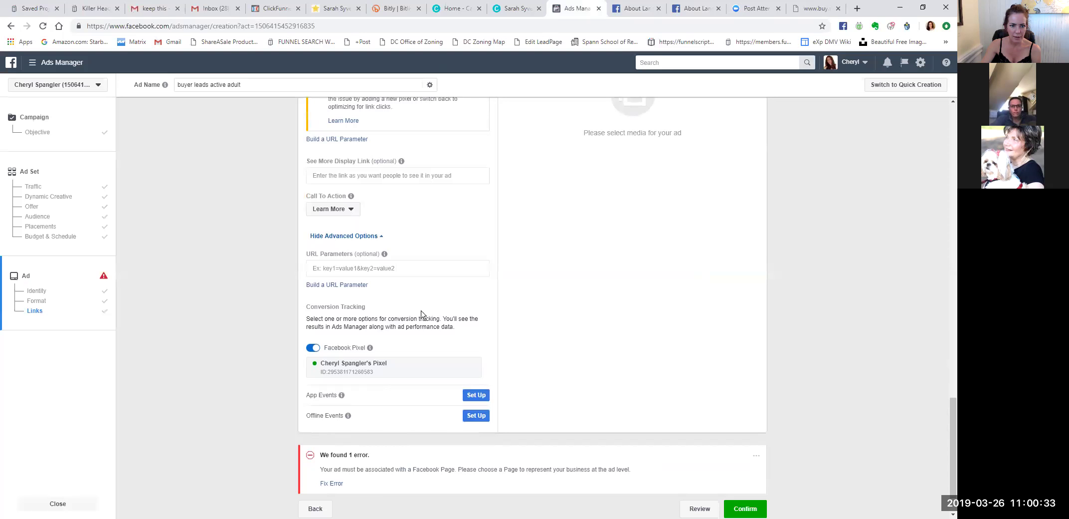
{"action": "scroll", "coordinate": [421, 313], "scroll_direction": "up", "scroll_amount": 3}
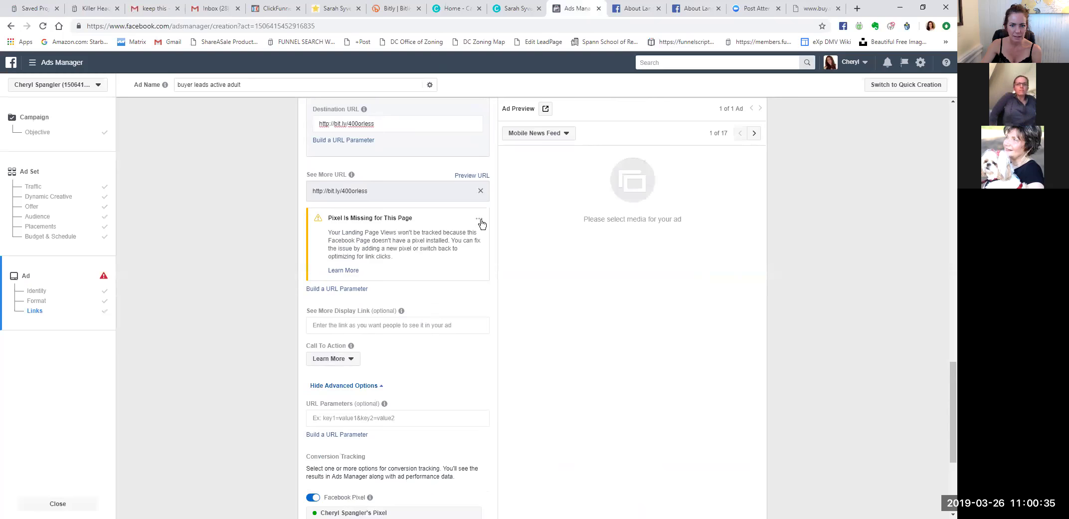
{"action": "scroll", "coordinate": [469, 335], "scroll_direction": "down", "scroll_amount": 1}
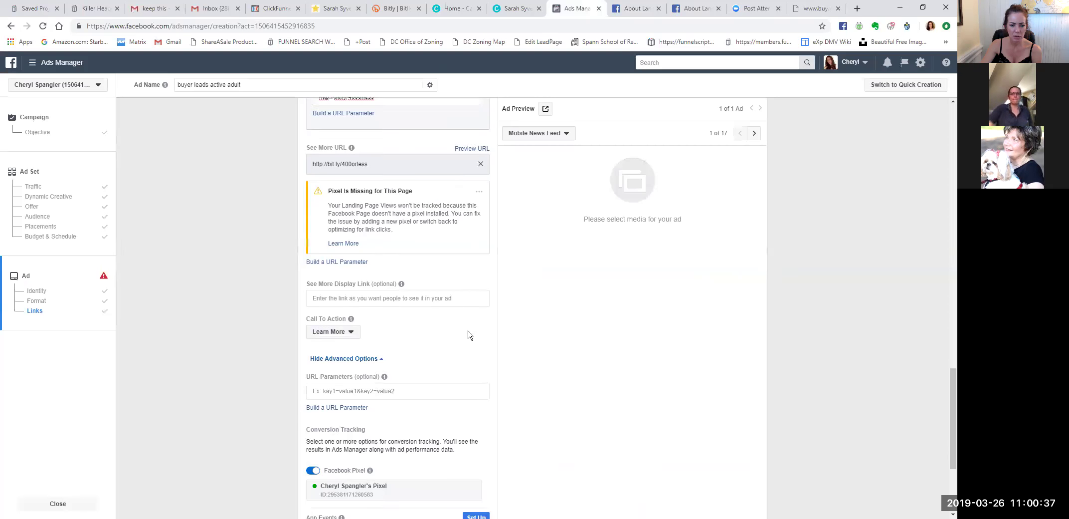
{"action": "scroll", "coordinate": [469, 335], "scroll_direction": "down", "scroll_amount": 2}
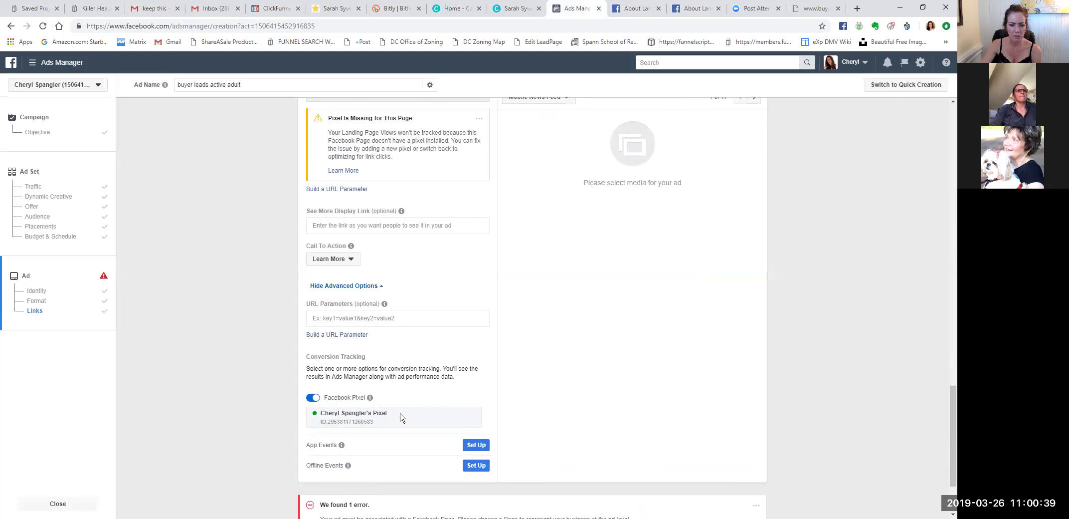
{"action": "scroll", "coordinate": [416, 417], "scroll_direction": "down", "scroll_amount": 2}
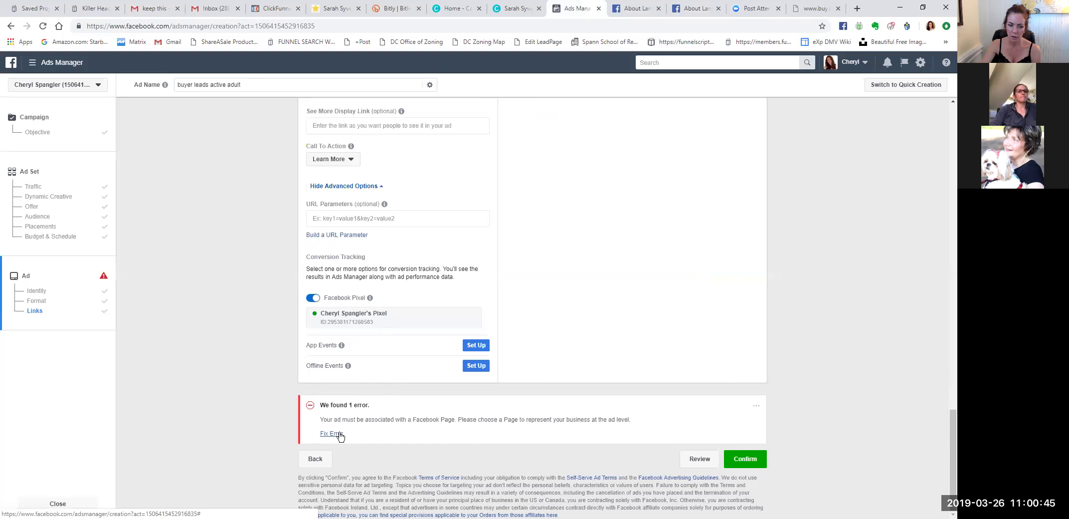
Recheck the ad and jump to the error saying carousel card 1 needs a video.
{"action": "left_click", "coordinate": [744, 460]}
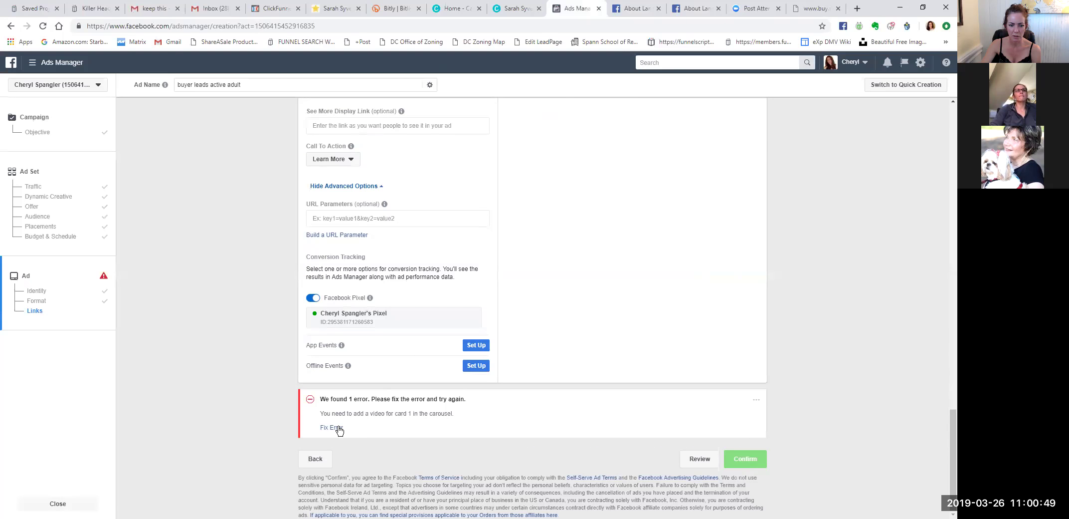
{"action": "left_click", "coordinate": [334, 428]}
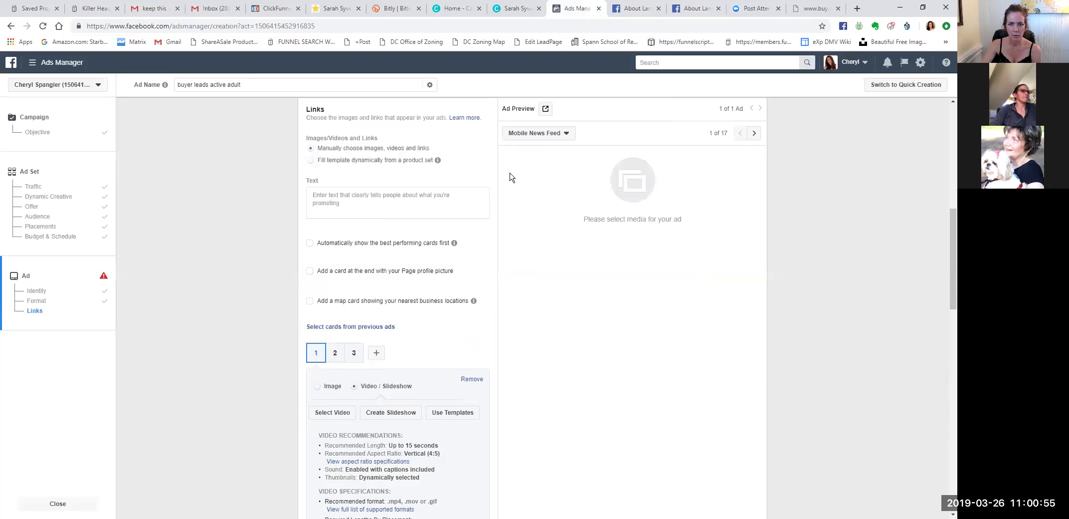
{"action": "scroll", "coordinate": [497, 200], "scroll_direction": "up", "scroll_amount": 1}
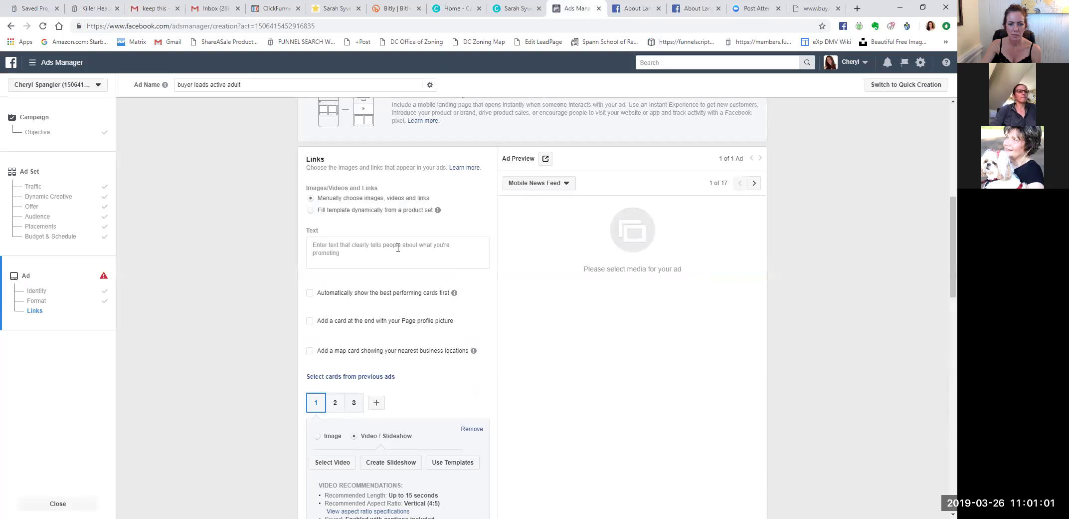
{"action": "scroll", "coordinate": [434, 255], "scroll_direction": "up", "scroll_amount": 2}
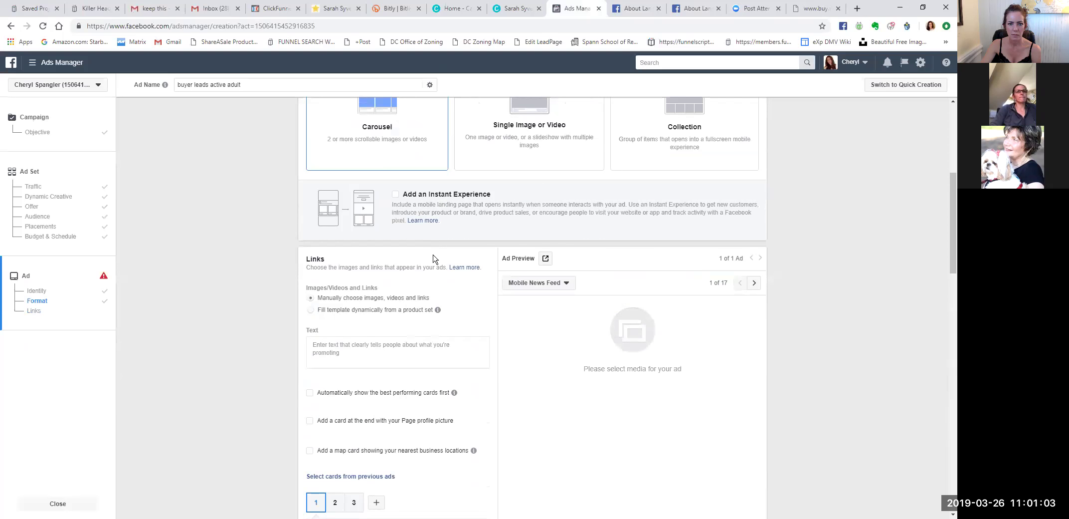
{"action": "scroll", "coordinate": [441, 259], "scroll_direction": "up", "scroll_amount": 3}
{"action": "scroll", "coordinate": [441, 259], "scroll_direction": "down", "scroll_amount": 4}
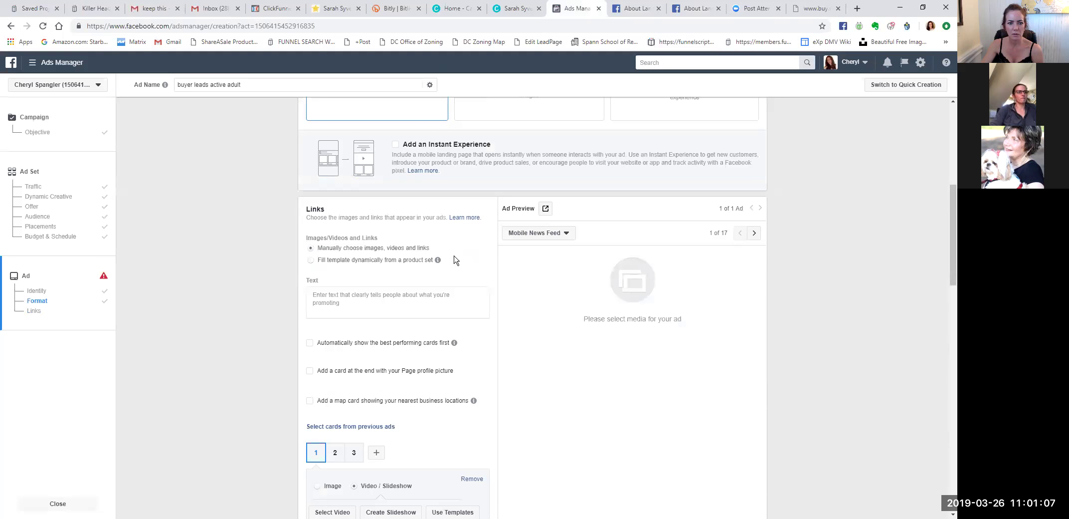
Try filling the template from a catalog product set, then revert to manual images and links.
{"action": "left_click", "coordinate": [311, 259]}
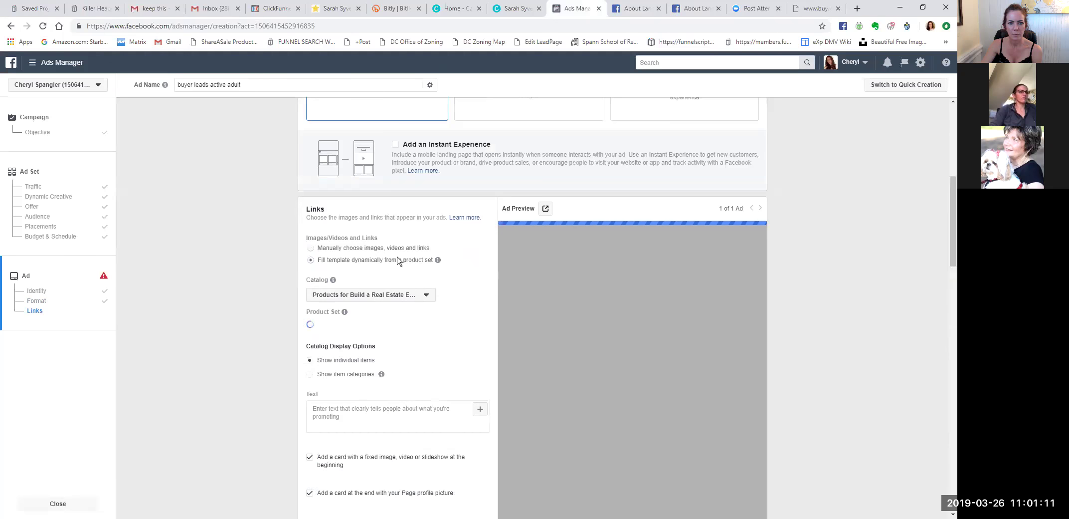
{"action": "scroll", "coordinate": [398, 261], "scroll_direction": "up", "scroll_amount": 2}
{"action": "scroll", "coordinate": [414, 265], "scroll_direction": "down", "scroll_amount": 4}
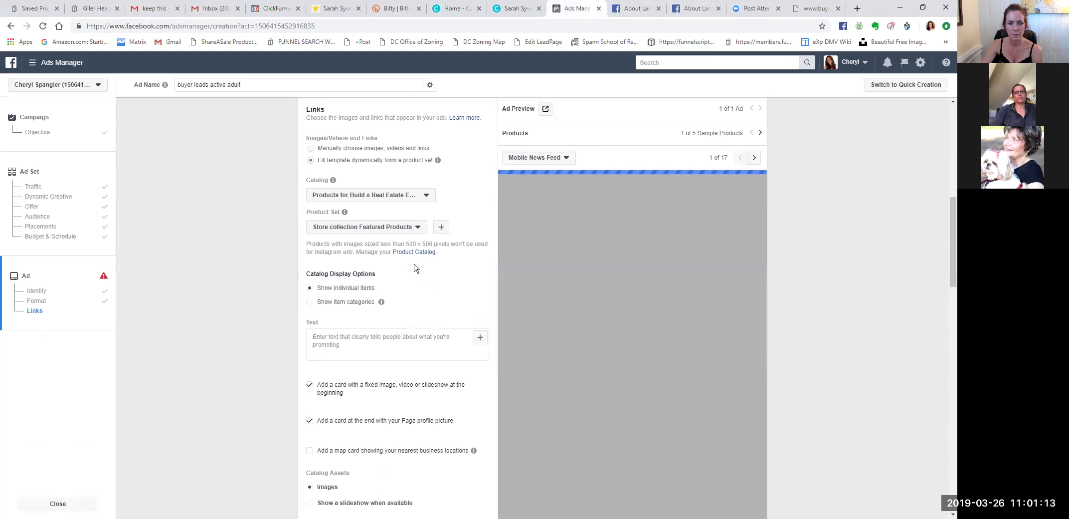
{"action": "left_click", "coordinate": [427, 197]}
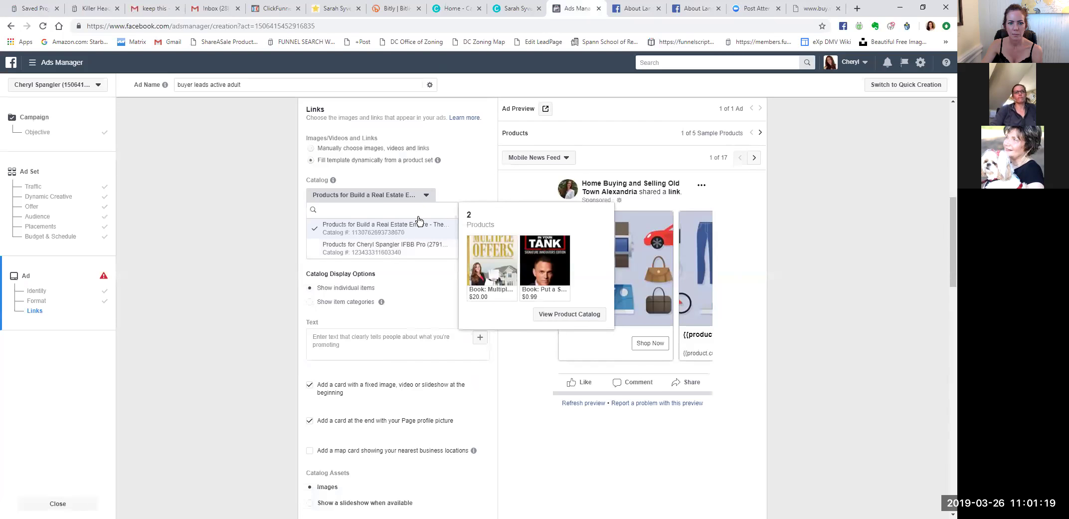
{"action": "left_click", "coordinate": [438, 189]}
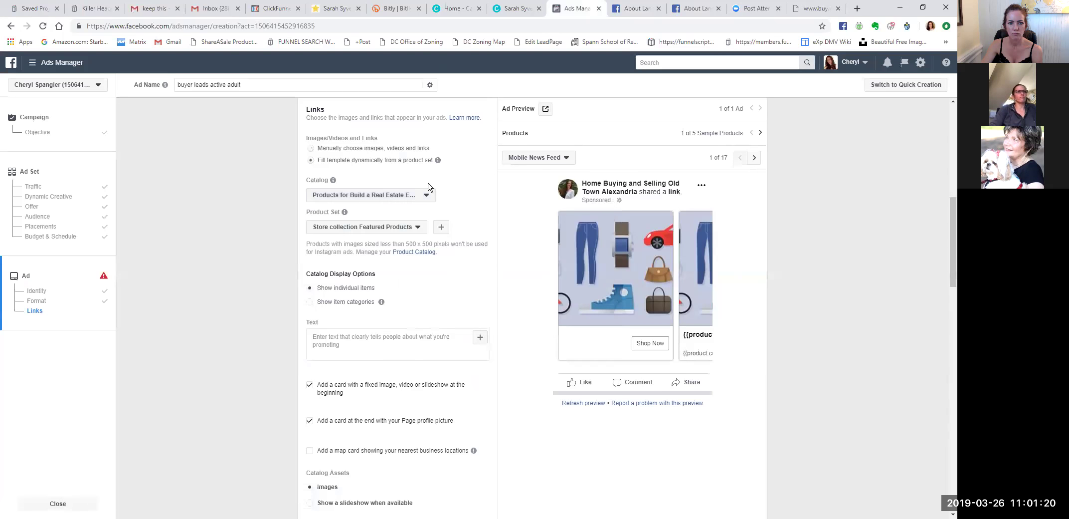
{"action": "left_click", "coordinate": [311, 149]}
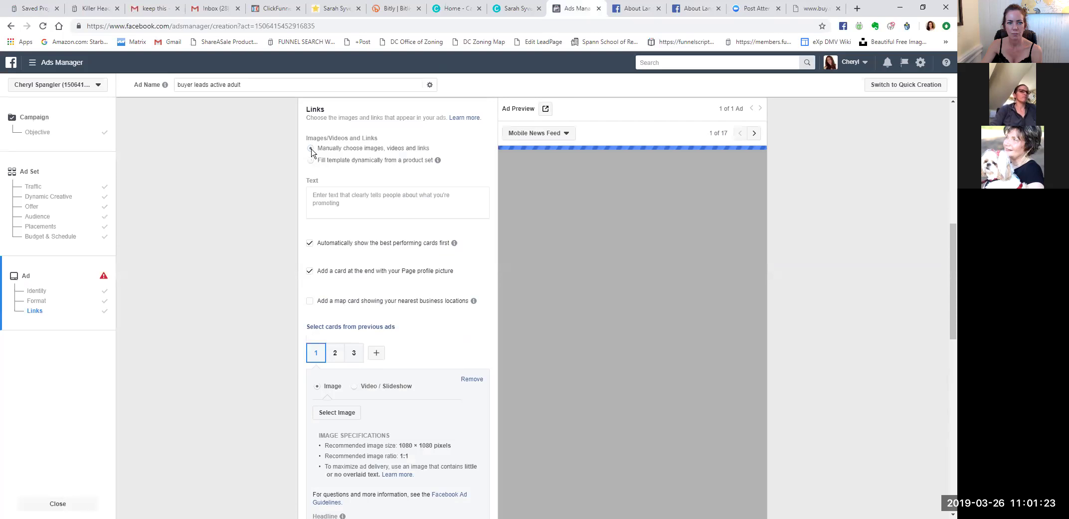
{"action": "scroll", "coordinate": [445, 192], "scroll_direction": "up", "scroll_amount": 4}
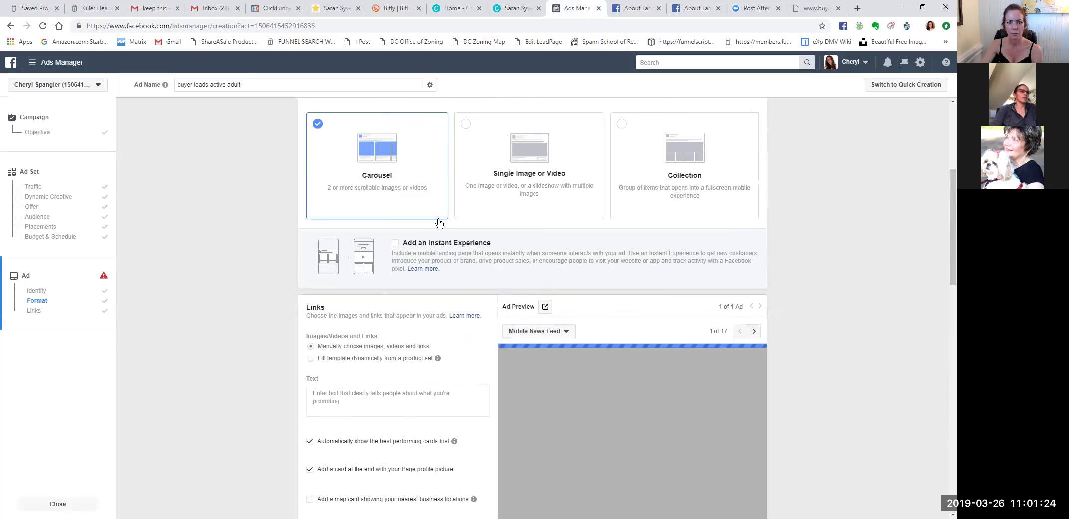
Switch the ad format from Carousel to Single Image.
{"action": "left_click", "coordinate": [533, 163]}
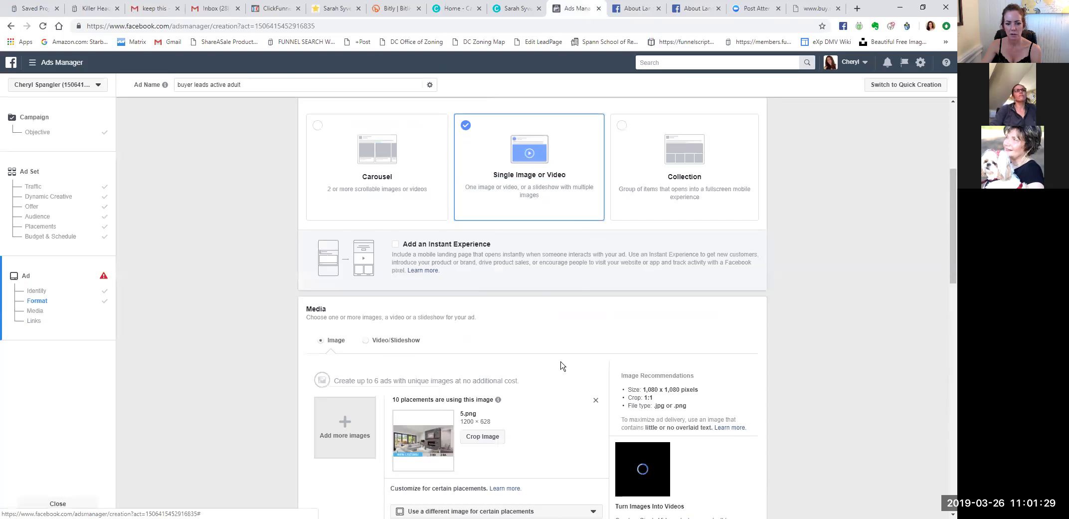
{"action": "scroll", "coordinate": [561, 365], "scroll_direction": "down", "scroll_amount": 3}
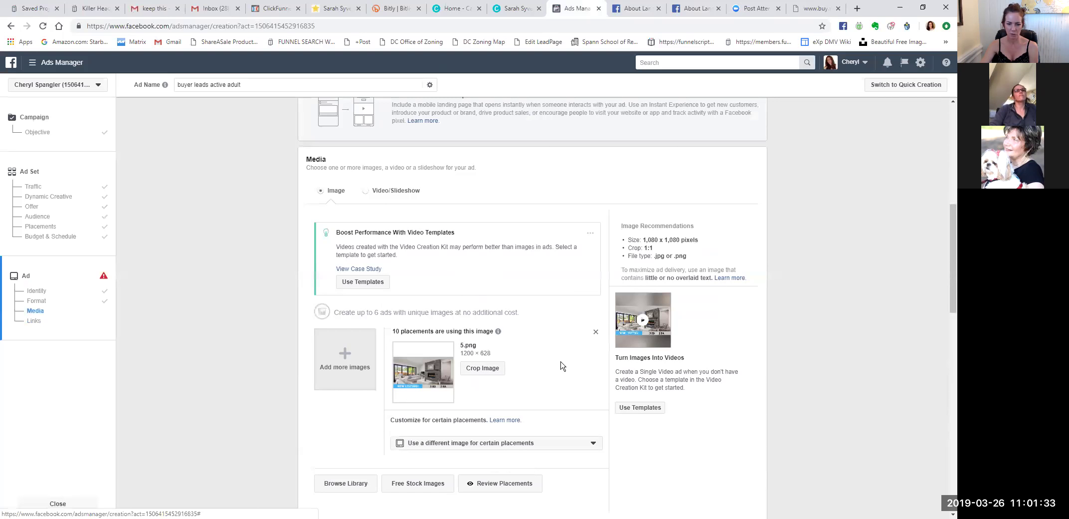
{"action": "scroll", "coordinate": [523, 311], "scroll_direction": "up", "scroll_amount": 3}
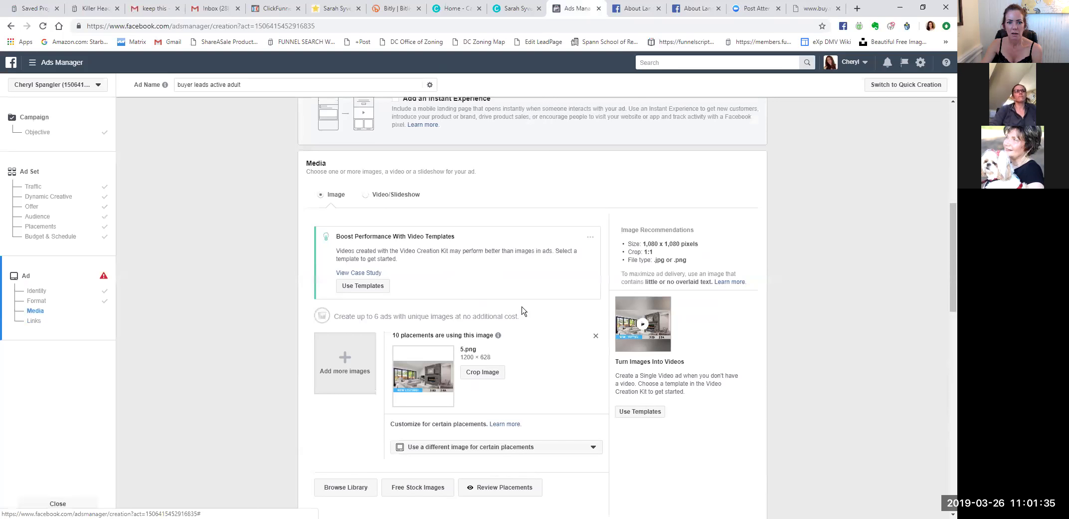
{"action": "scroll", "coordinate": [563, 289], "scroll_direction": "down", "scroll_amount": 4}
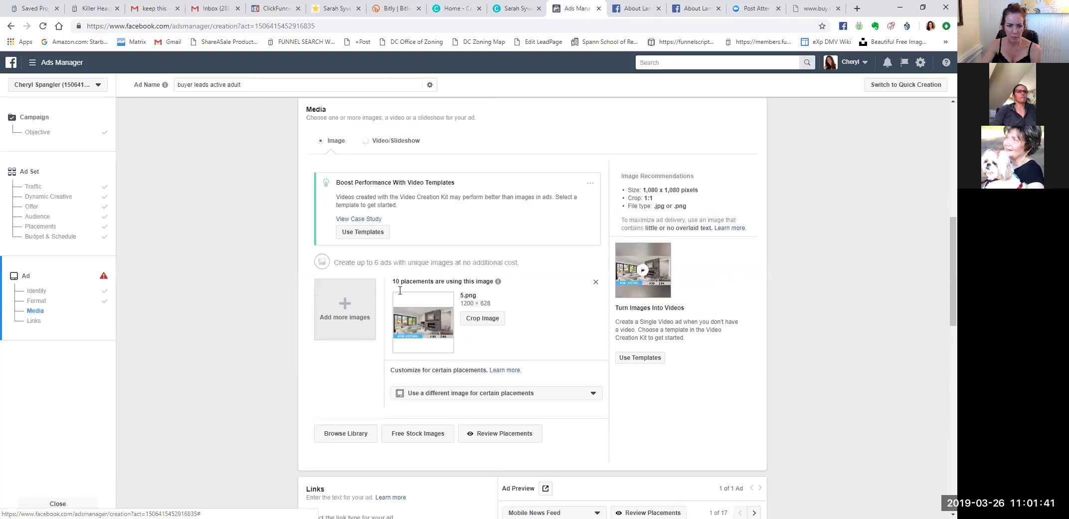
Upload 5.png from the Day 11 folder and review the placement image list.
{"action": "left_click", "coordinate": [344, 310]}
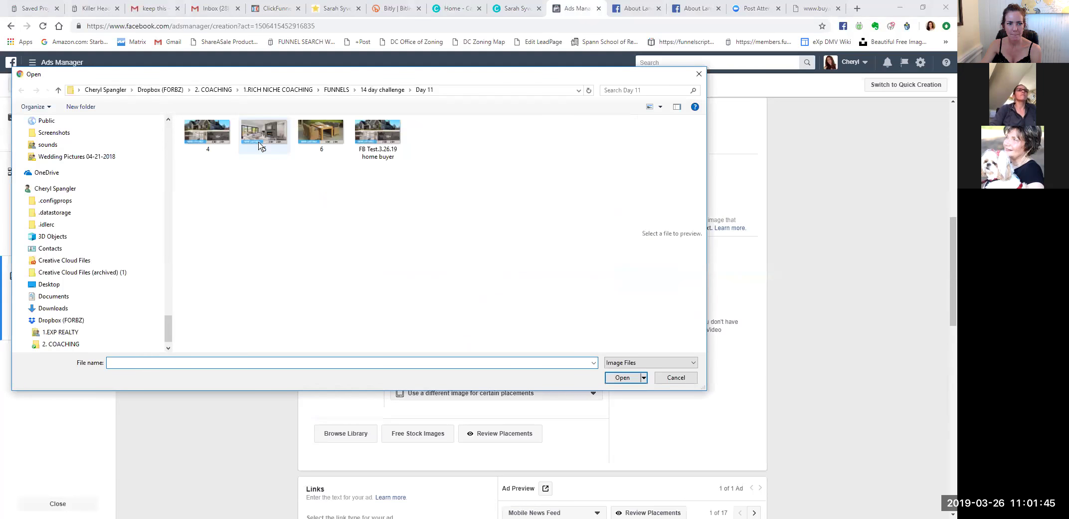
{"action": "left_click", "coordinate": [254, 142]}
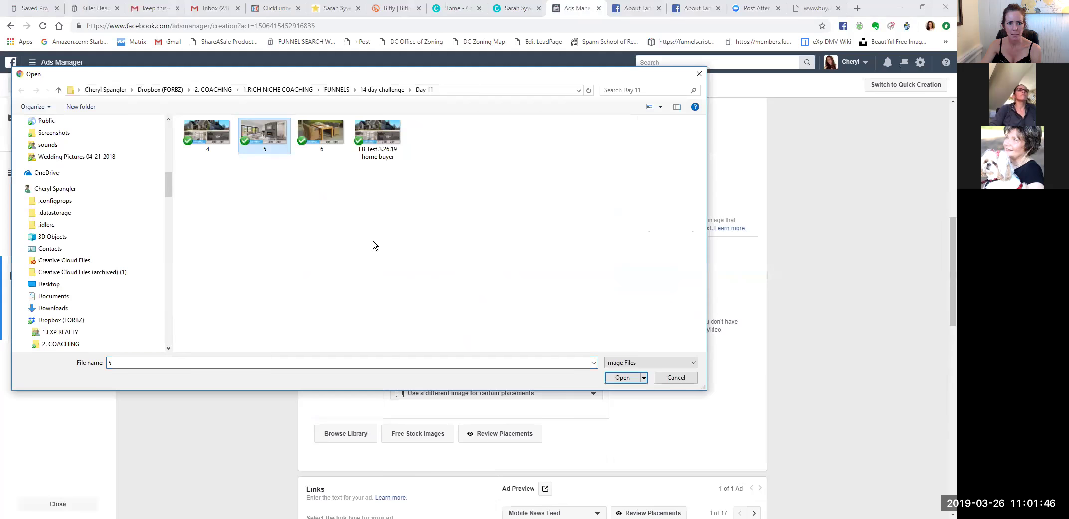
{"action": "left_click", "coordinate": [610, 379]}
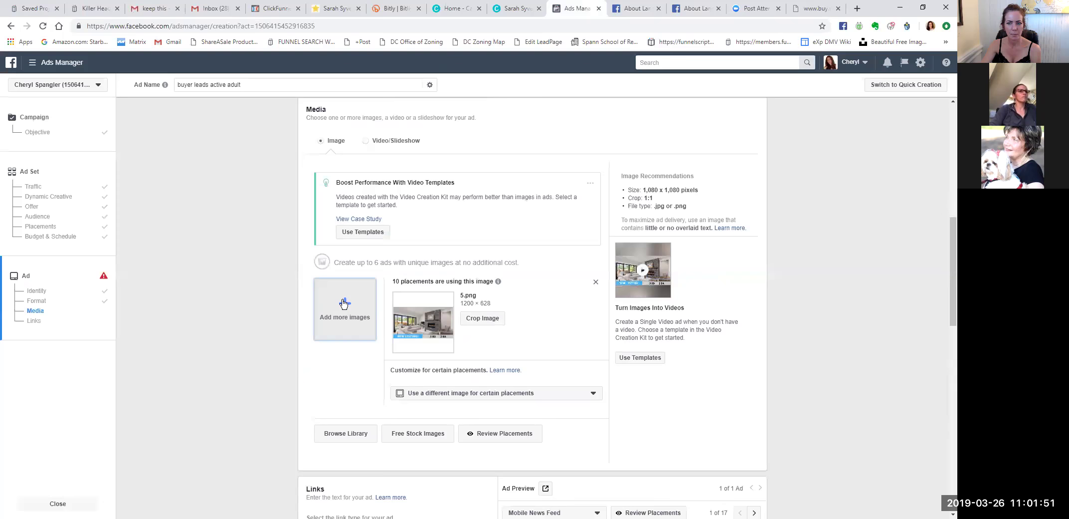
{"action": "left_click", "coordinate": [581, 399]}
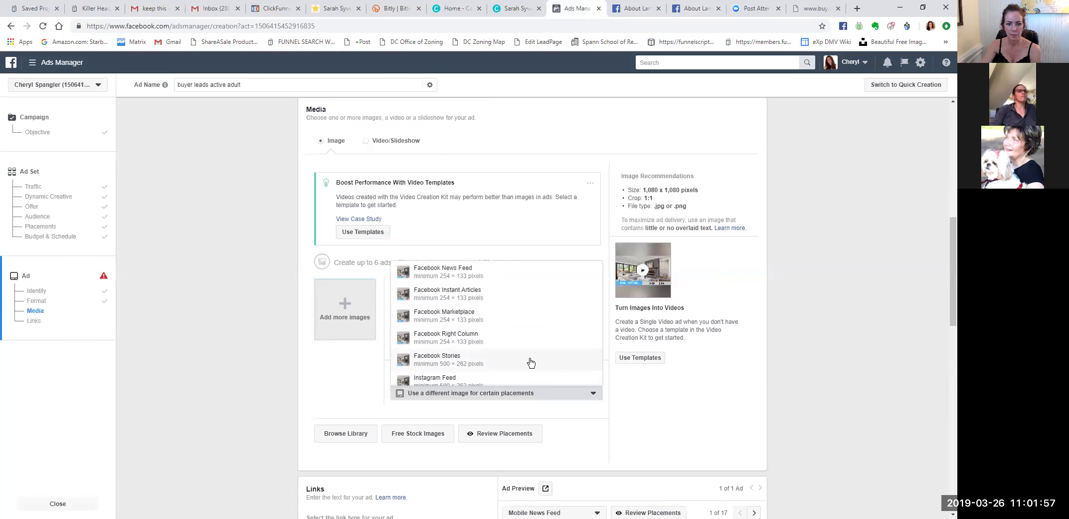
{"action": "left_click", "coordinate": [464, 404]}
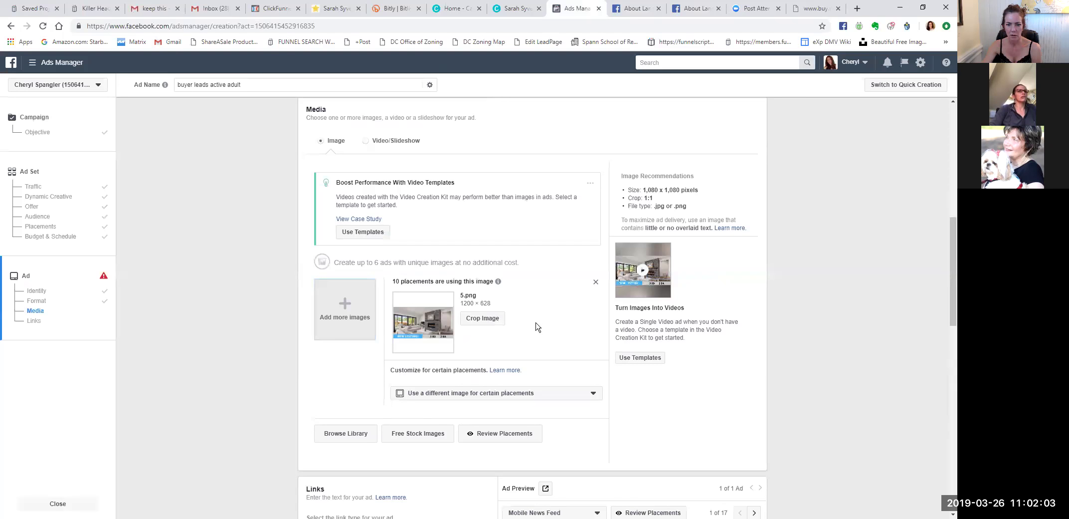
Add 4.png from Day 11 as a second ad version, compare both, and delete the 5.png version.
{"action": "left_click", "coordinate": [351, 303]}
{"action": "left_click", "coordinate": [209, 133]}
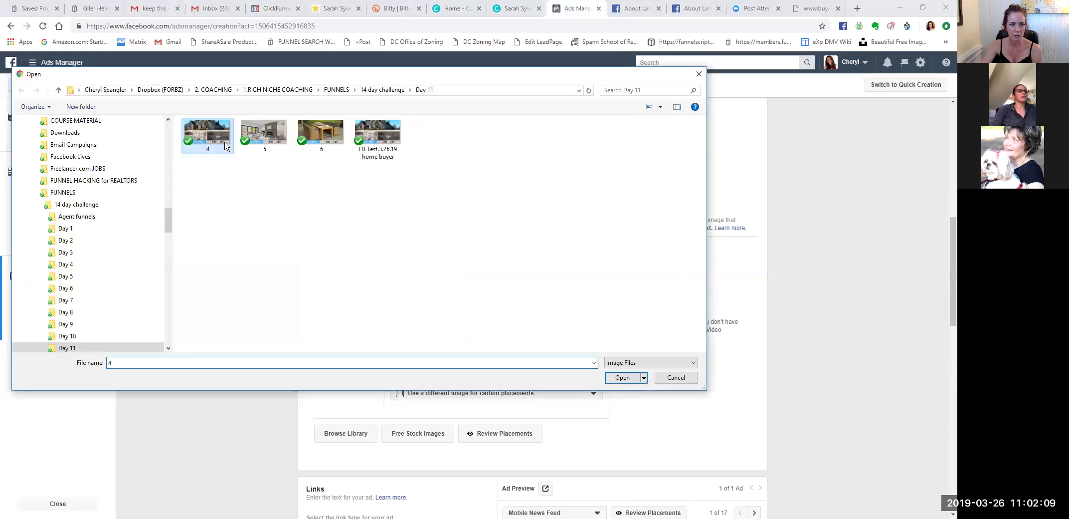
{"action": "left_click", "coordinate": [620, 378]}
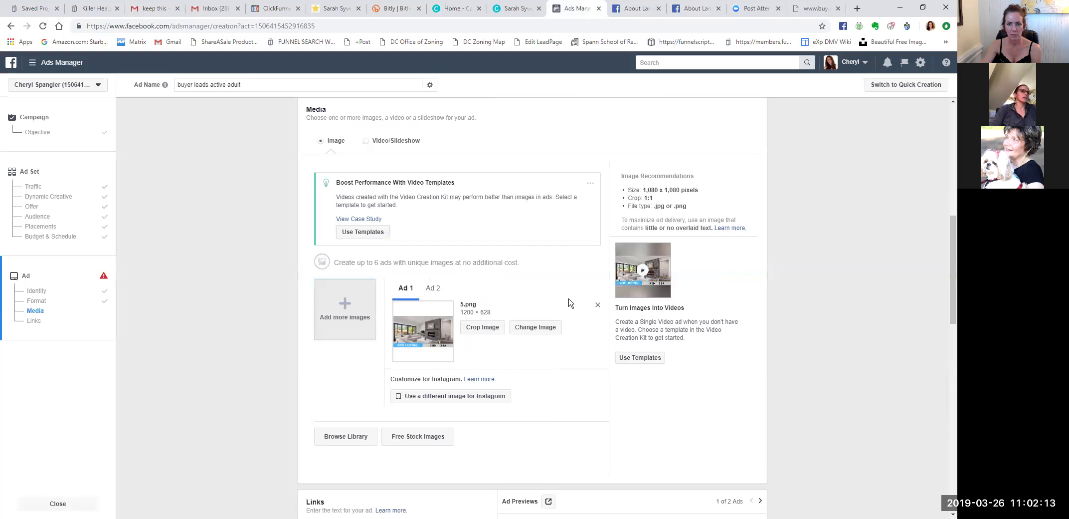
{"action": "left_click", "coordinate": [434, 290]}
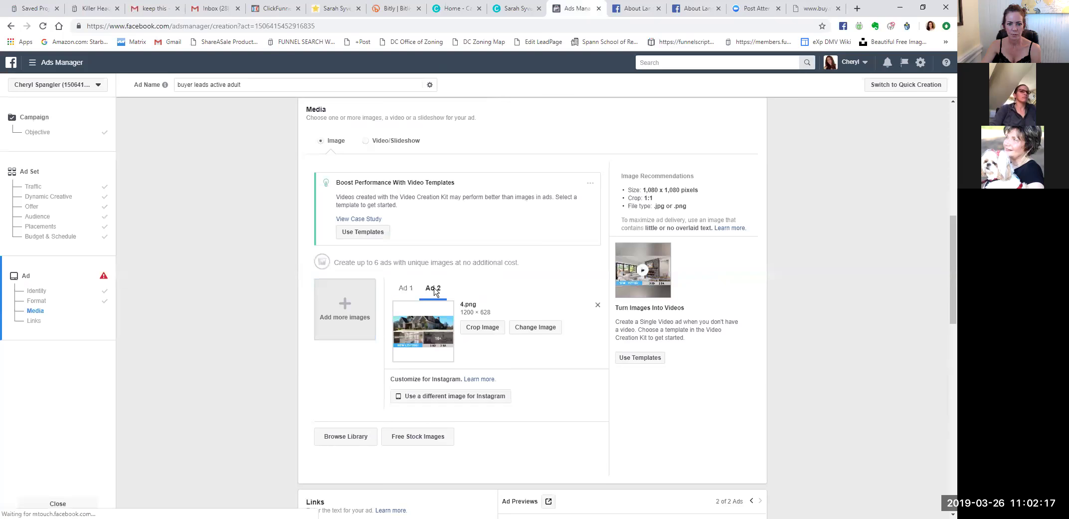
{"action": "left_click", "coordinate": [403, 289]}
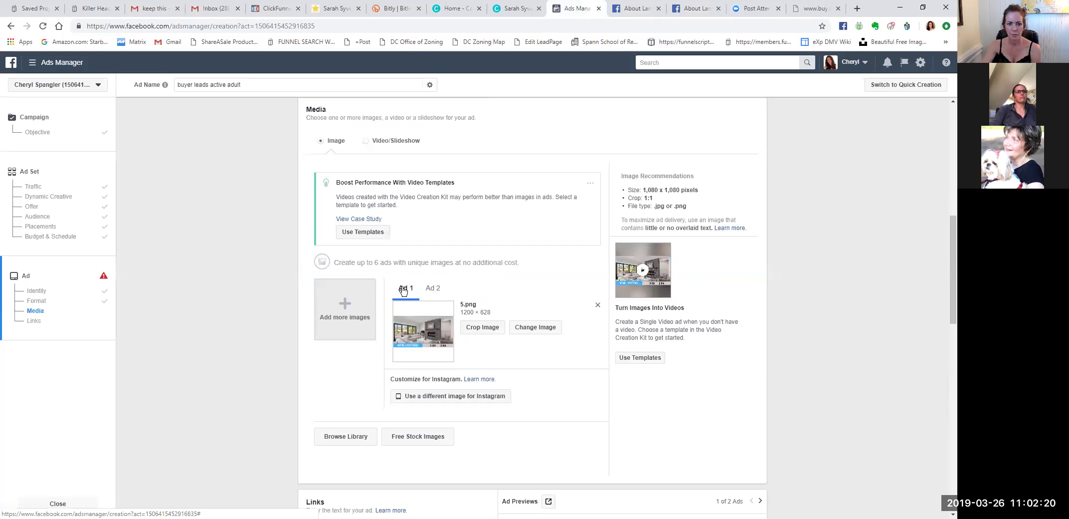
{"action": "left_click", "coordinate": [597, 305]}
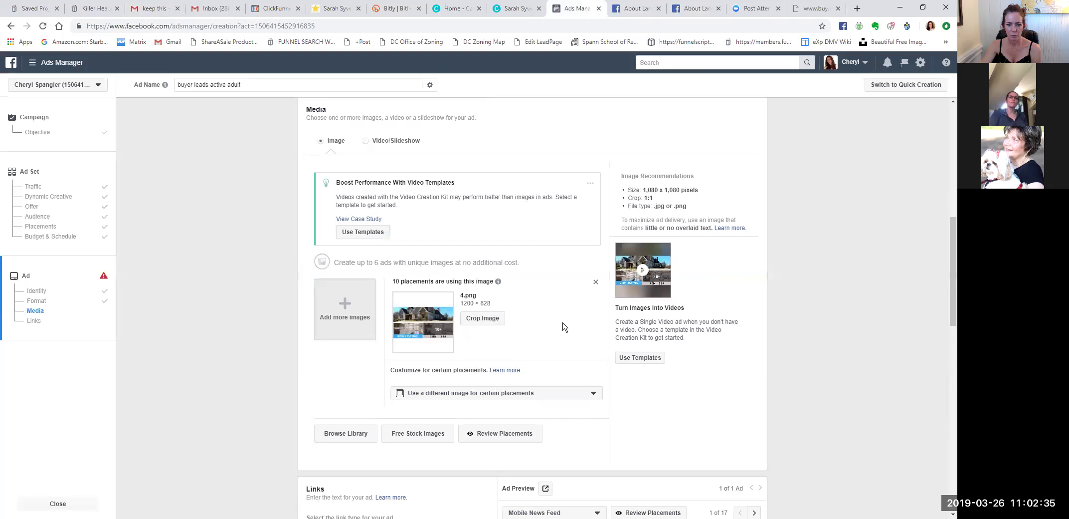
{"action": "scroll", "coordinate": [563, 327], "scroll_direction": "down", "scroll_amount": 2}
Review the placement previews, including Facebook Feeds and Messenger Inbox.
{"action": "left_click", "coordinate": [498, 339]}
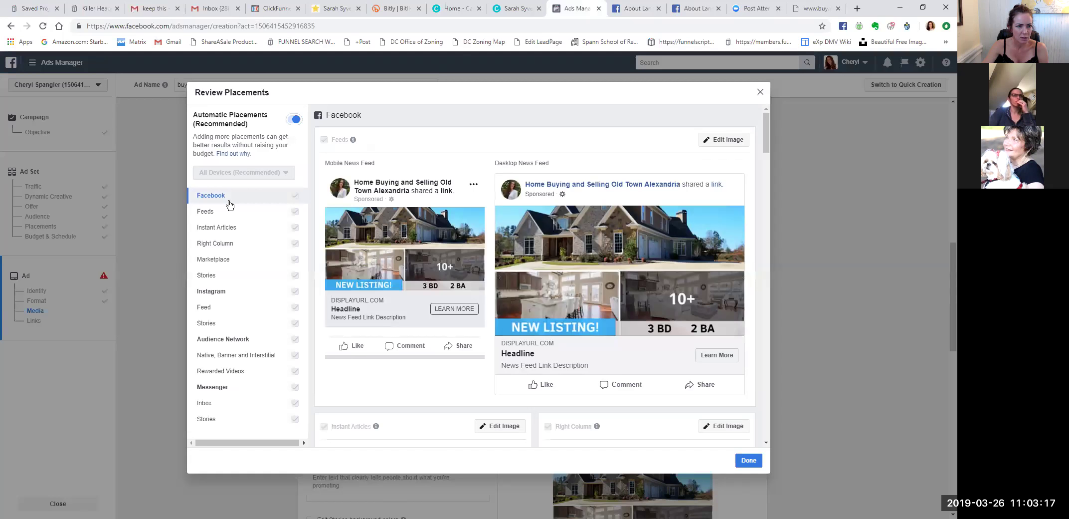
{"action": "left_click", "coordinate": [223, 214]}
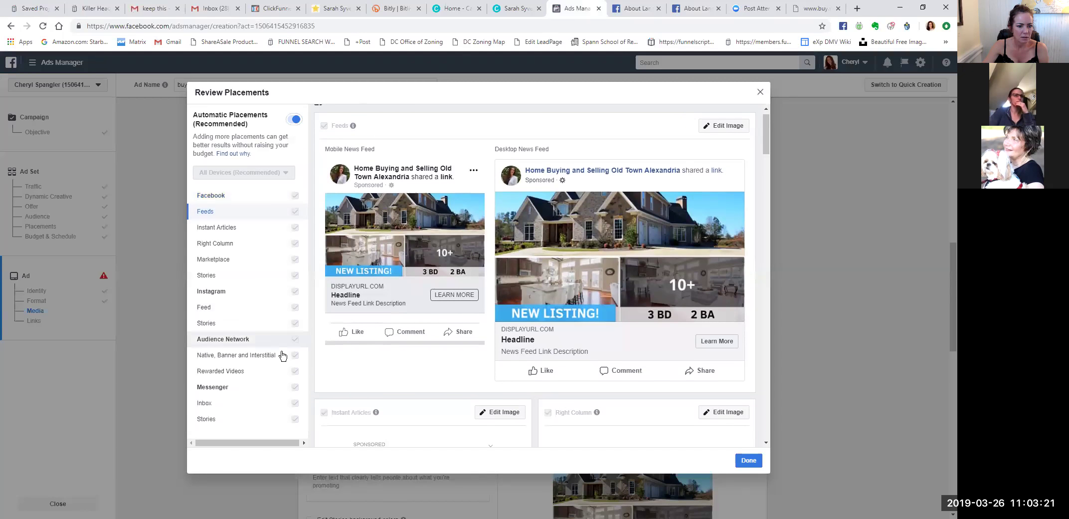
{"action": "left_click", "coordinate": [292, 403]}
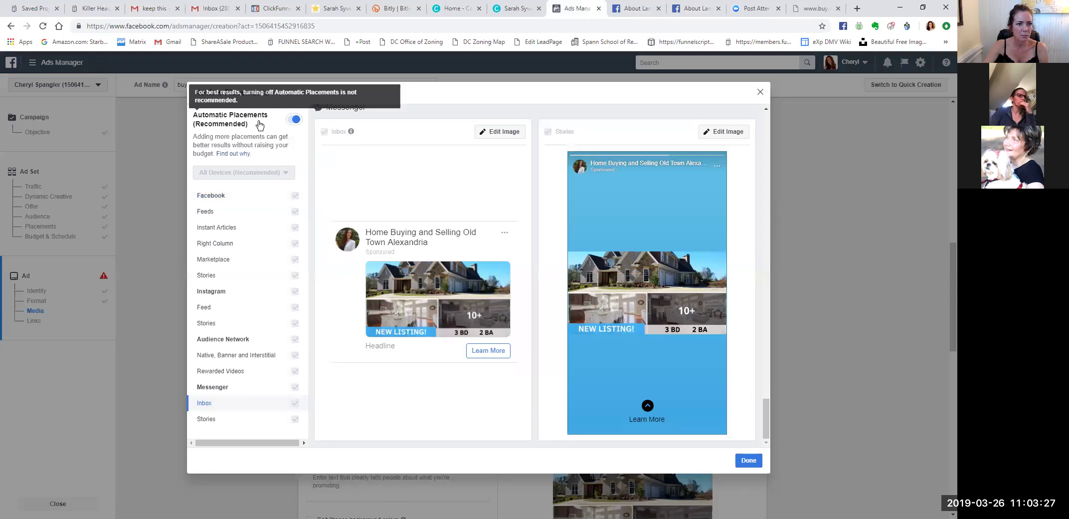
Disable automatic placements, unchecking Stories, Rewarded Videos and Messenger while keeping Facebook Feeds and Instagram Feed.
{"action": "left_click", "coordinate": [295, 121]}
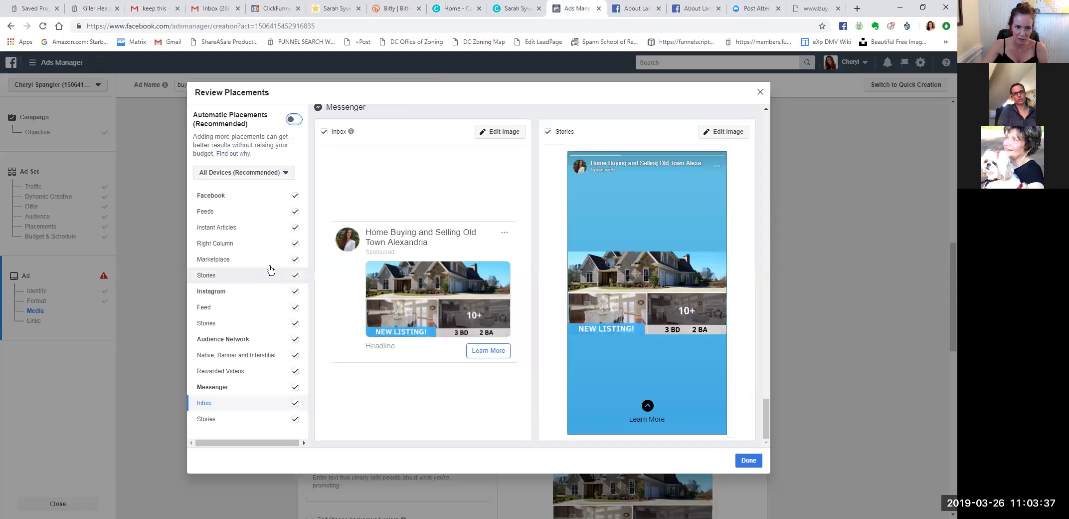
{"action": "left_click", "coordinate": [296, 225]}
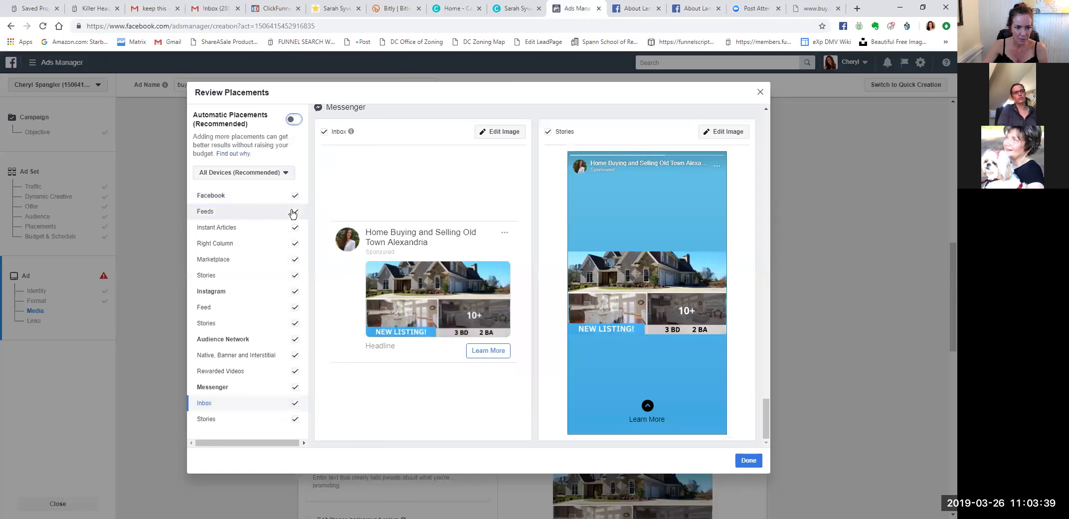
{"action": "left_click", "coordinate": [296, 229]}
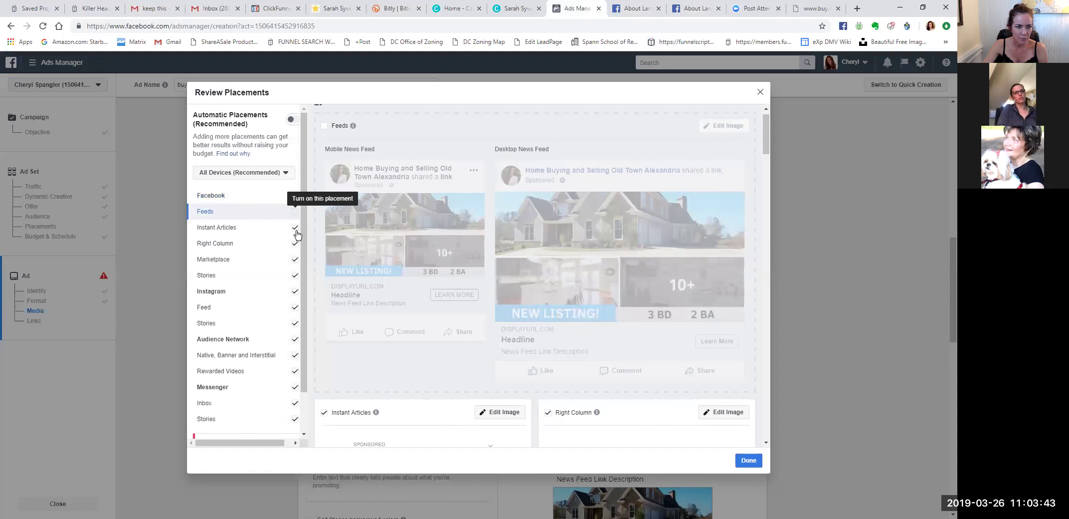
{"action": "left_click", "coordinate": [297, 231]}
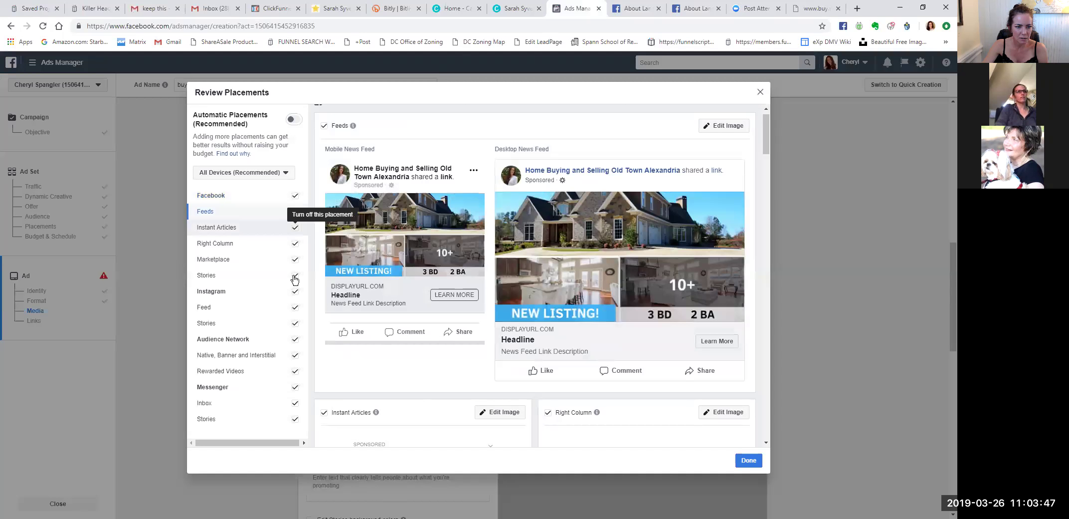
{"action": "left_click", "coordinate": [295, 278]}
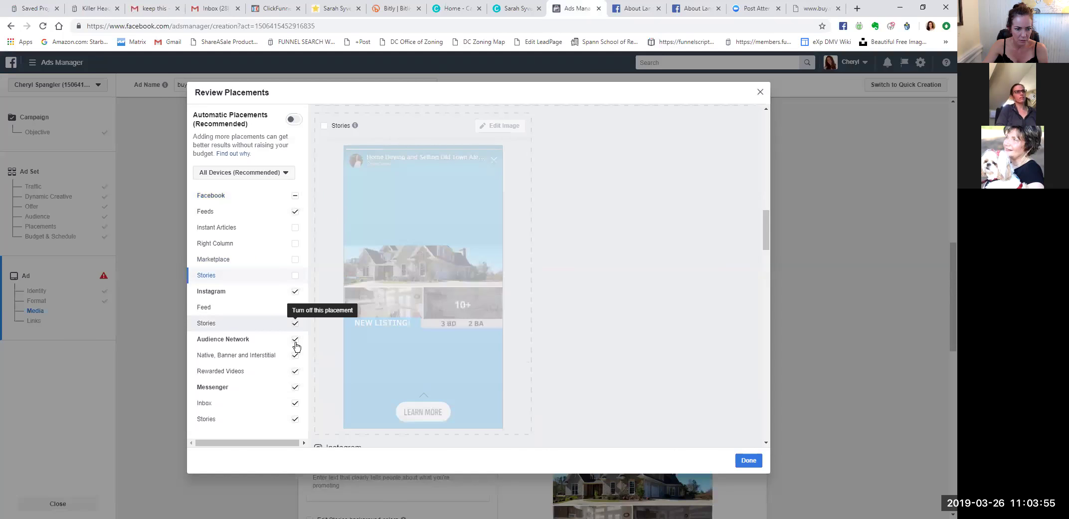
{"action": "left_click", "coordinate": [295, 322]}
{"action": "left_click", "coordinate": [296, 355]}
{"action": "left_click", "coordinate": [295, 371]}
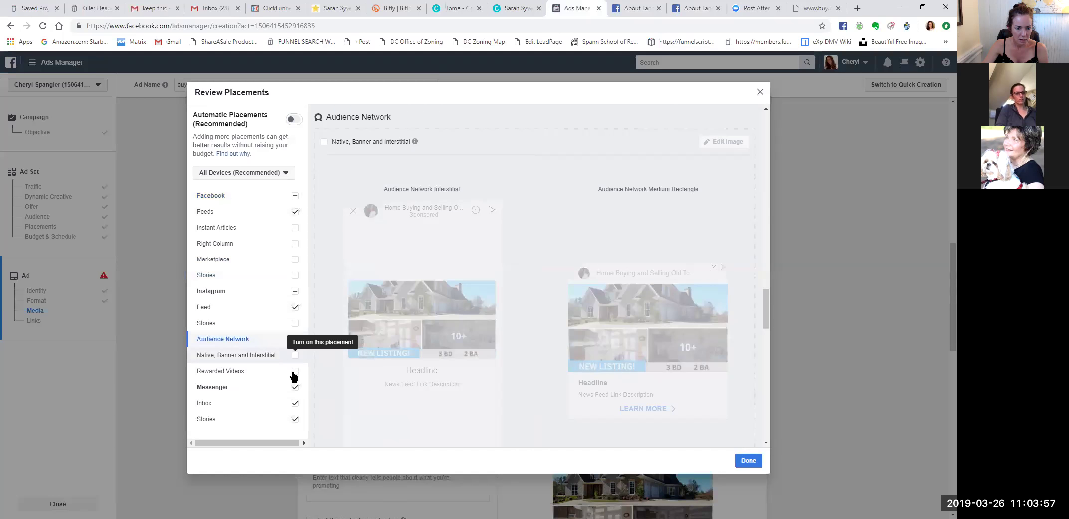
{"action": "left_click", "coordinate": [296, 405]}
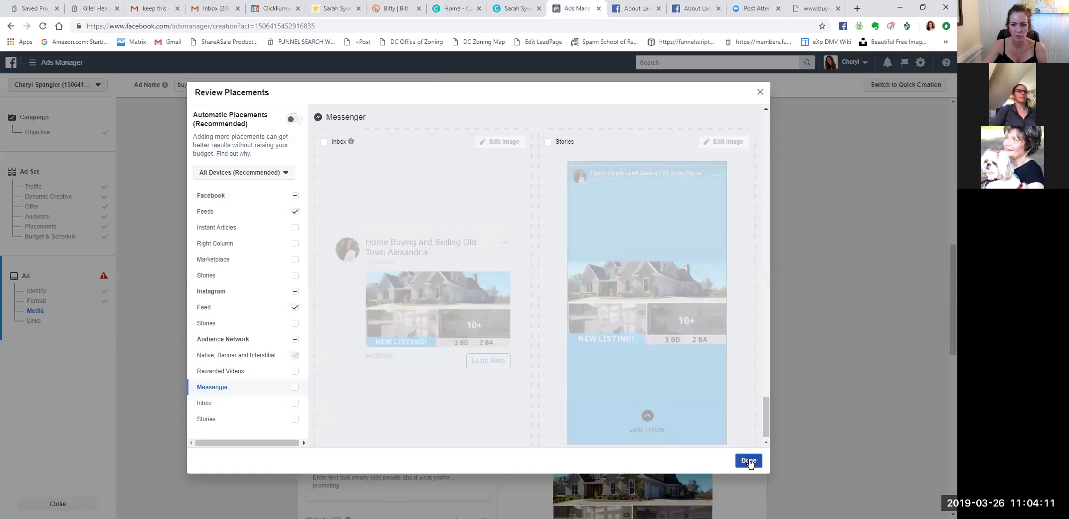
{"action": "left_click", "coordinate": [203, 212]}
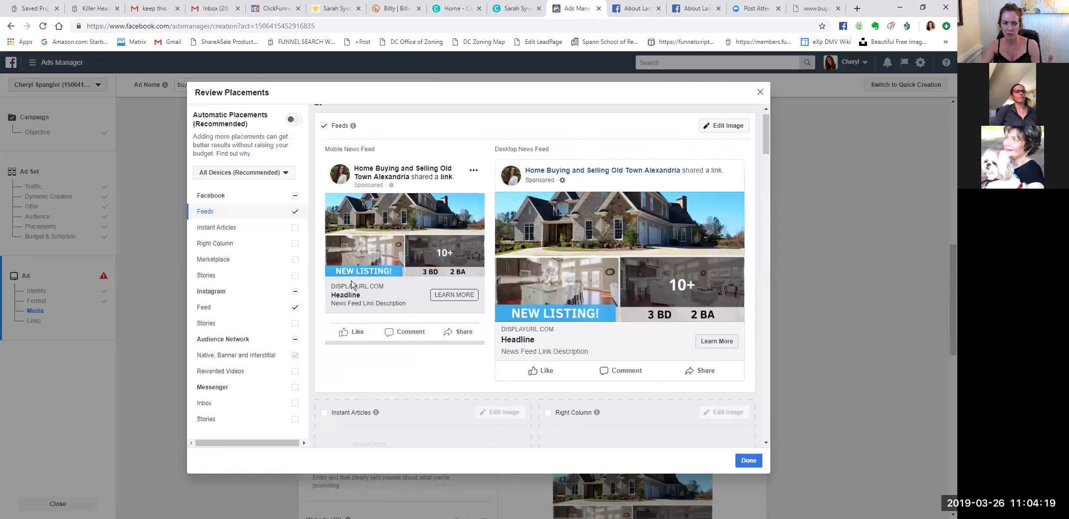
{"action": "left_click", "coordinate": [750, 459]}
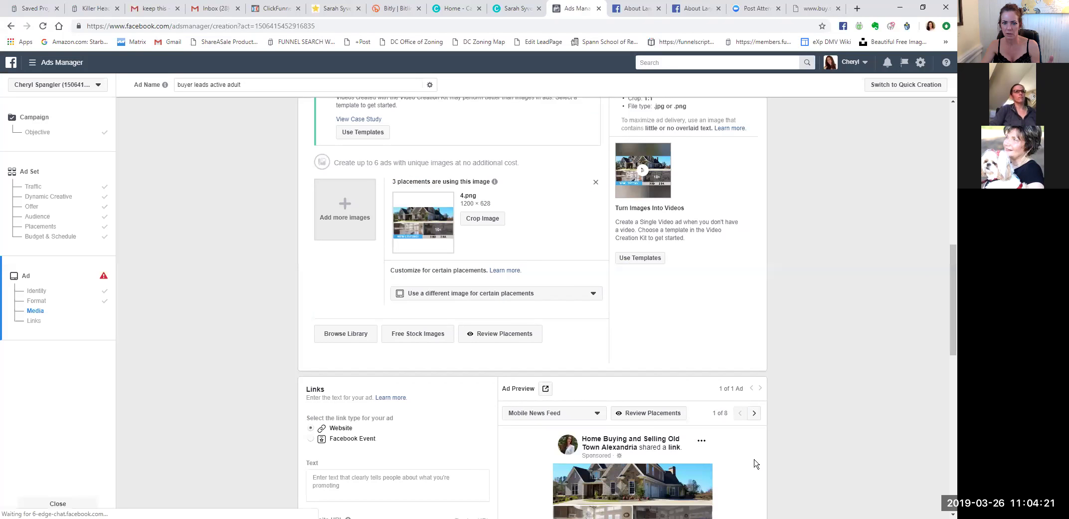
{"action": "scroll", "coordinate": [479, 319], "scroll_direction": "down", "scroll_amount": 3}
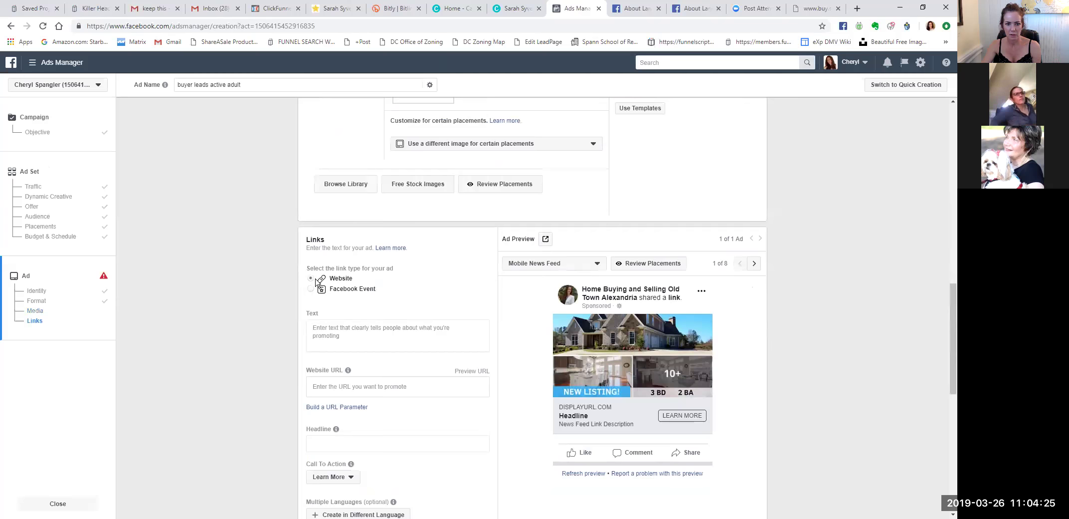
{"action": "scroll", "coordinate": [642, 182], "scroll_direction": "up", "scroll_amount": 4}
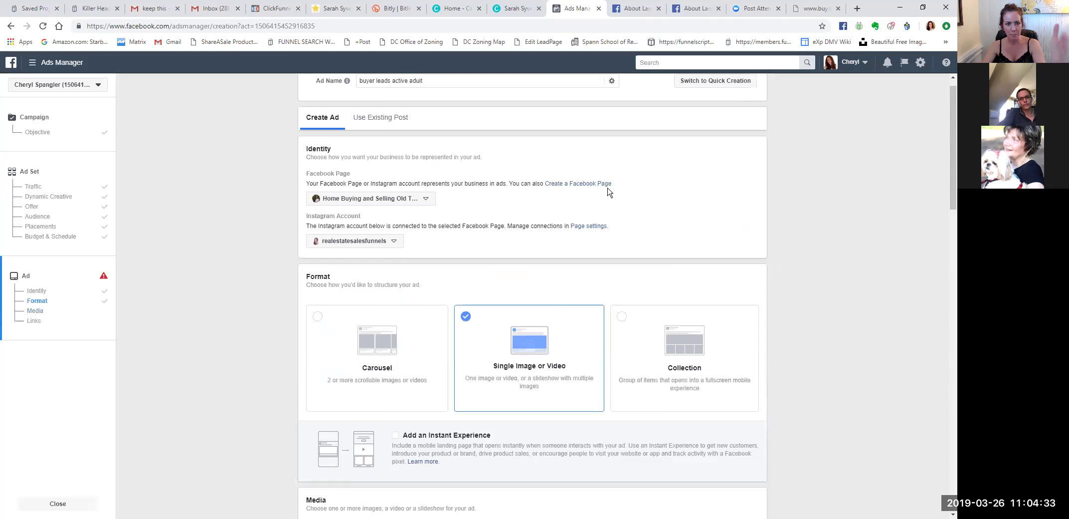
{"action": "scroll", "coordinate": [574, 328], "scroll_direction": "down", "scroll_amount": 4}
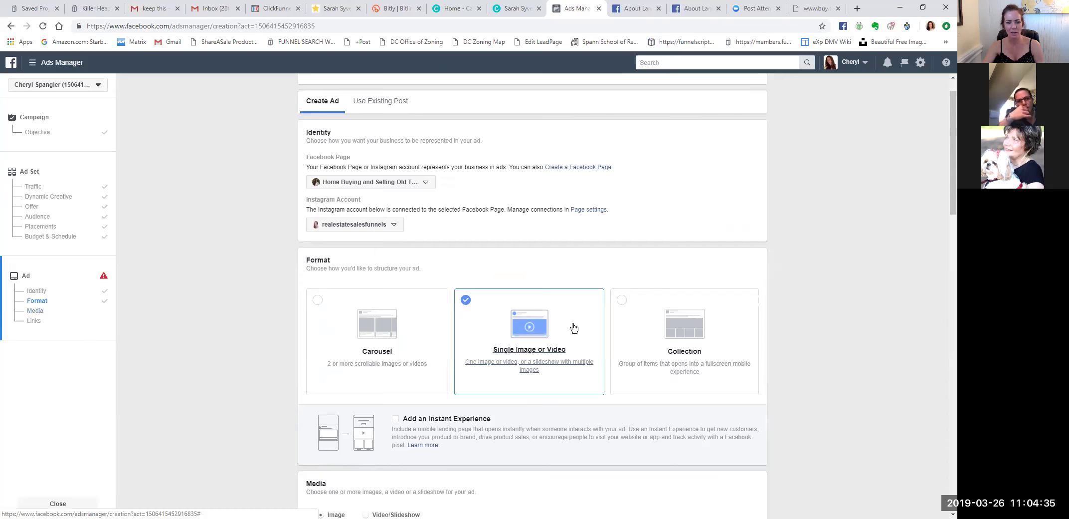
{"action": "scroll", "coordinate": [574, 327], "scroll_direction": "down", "scroll_amount": 2}
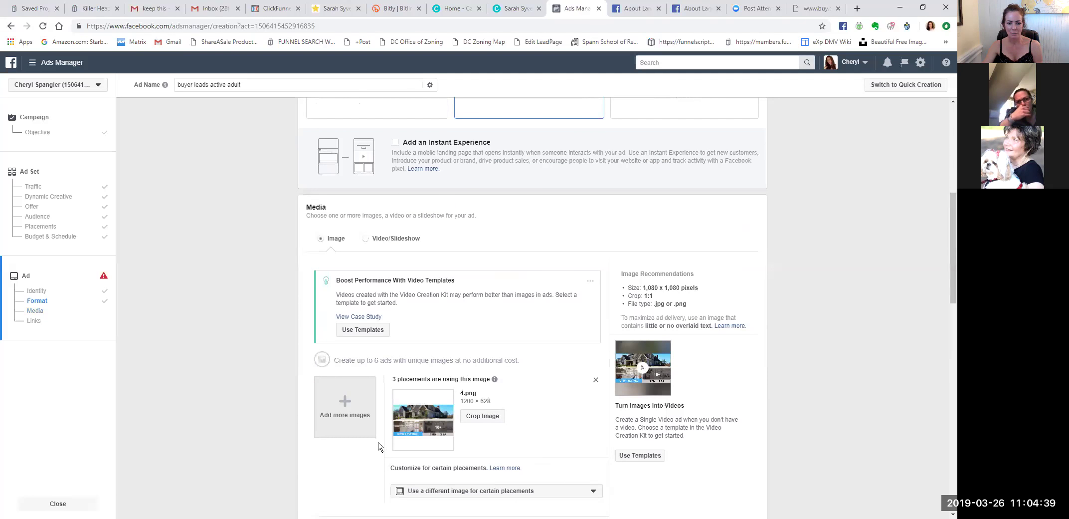
{"action": "scroll", "coordinate": [499, 464], "scroll_direction": "down", "scroll_amount": 2}
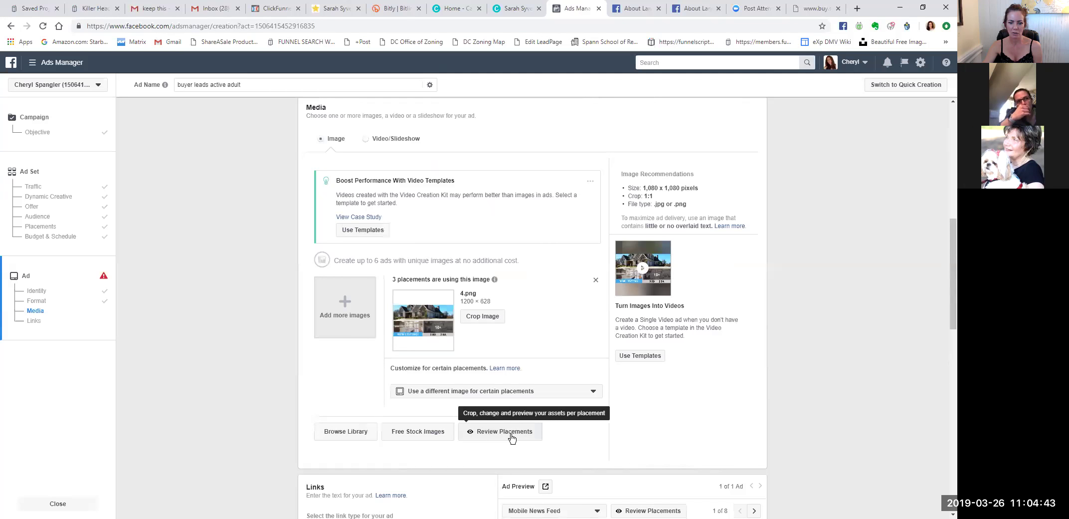
{"action": "scroll", "coordinate": [666, 401], "scroll_direction": "down", "scroll_amount": 3}
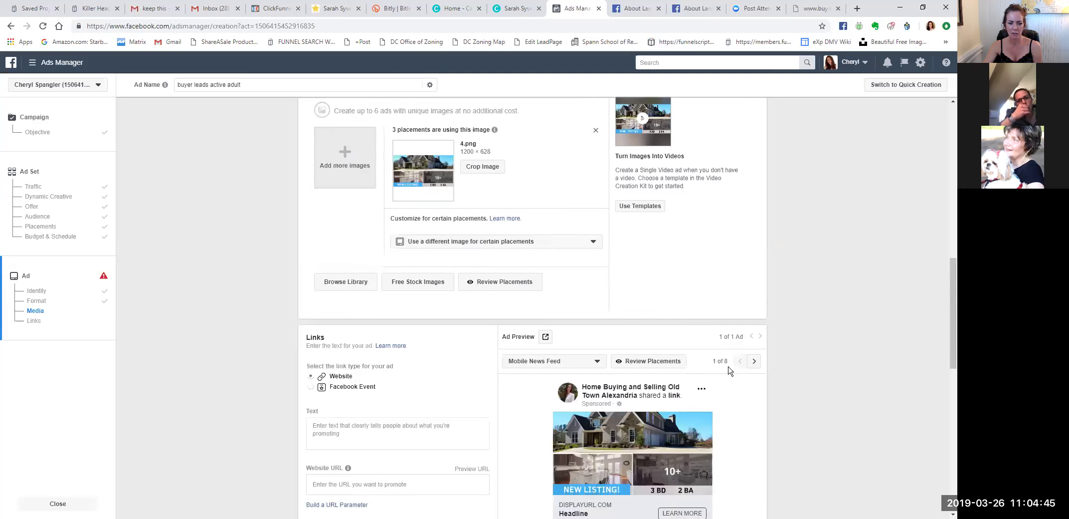
{"action": "scroll", "coordinate": [728, 369], "scroll_direction": "down", "scroll_amount": 2}
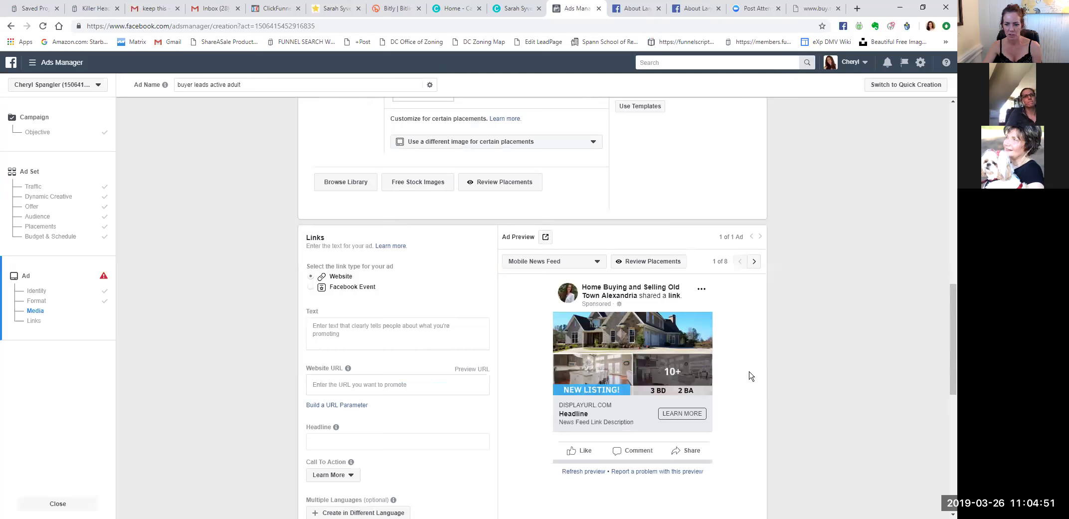
{"action": "scroll", "coordinate": [751, 375], "scroll_direction": "down", "scroll_amount": 1}
{"action": "scroll", "coordinate": [751, 375], "scroll_direction": "down", "scroll_amount": 1}
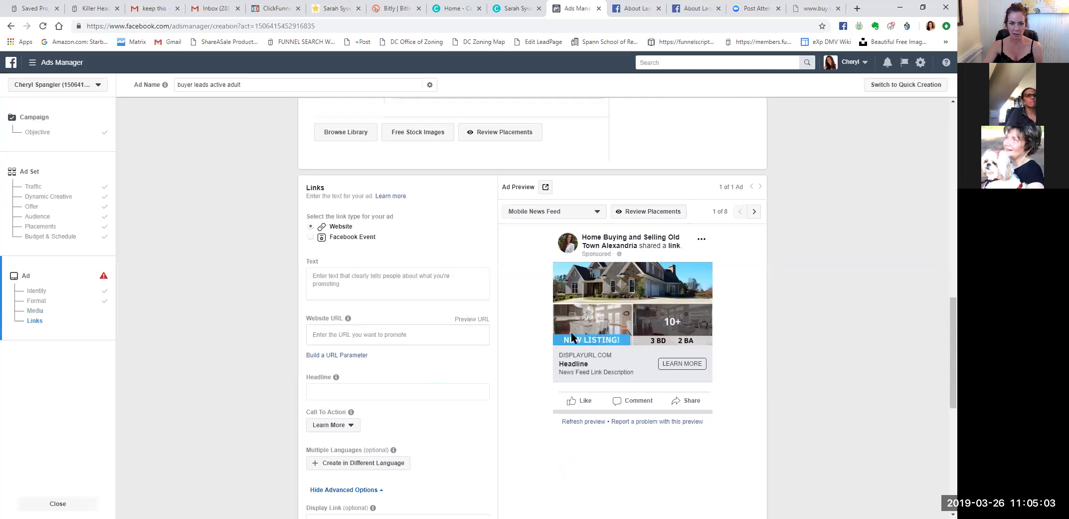
Enter the primary text 'Struggling to find the right home in your budget?' and fix its typo.
{"action": "left_click", "coordinate": [338, 283]}
{"action": "left_click", "coordinate": [435, 355]}
{"action": "left_click", "coordinate": [327, 280]}
{"action": "type", "text": "Struggli"}
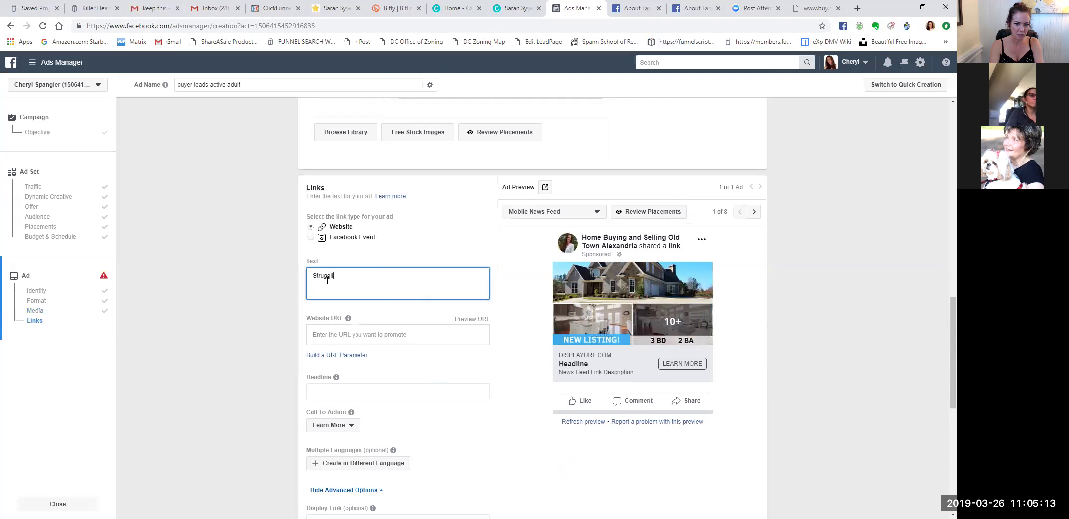
{"action": "type", "text": "ng to"}
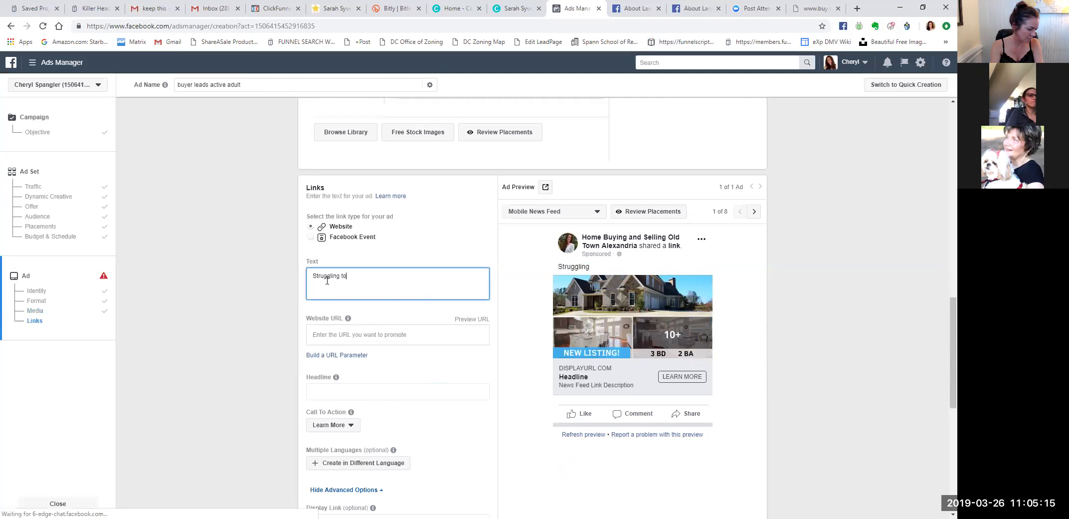
{"action": "type", "text": " find the right home"}
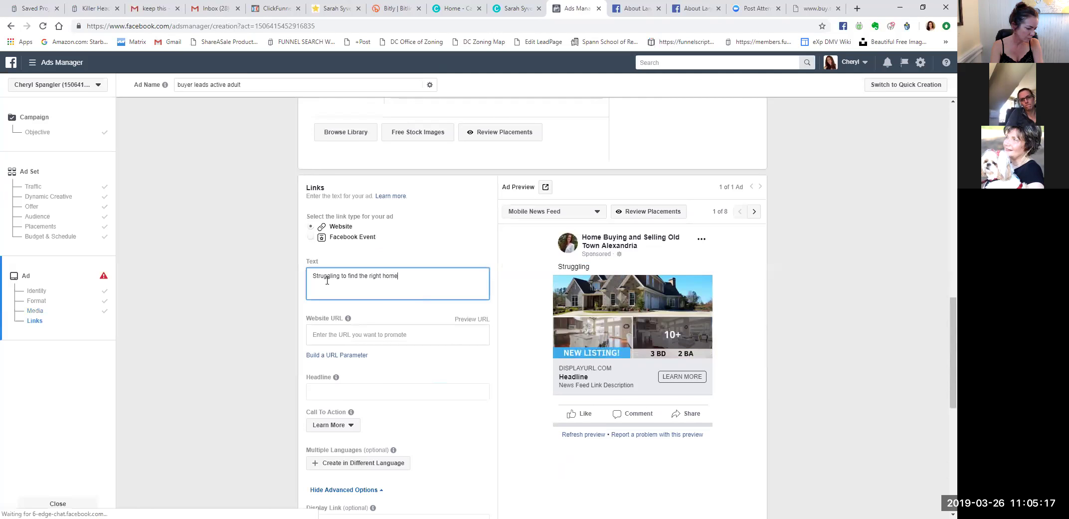
{"action": "type", "text": " in your budget?"}
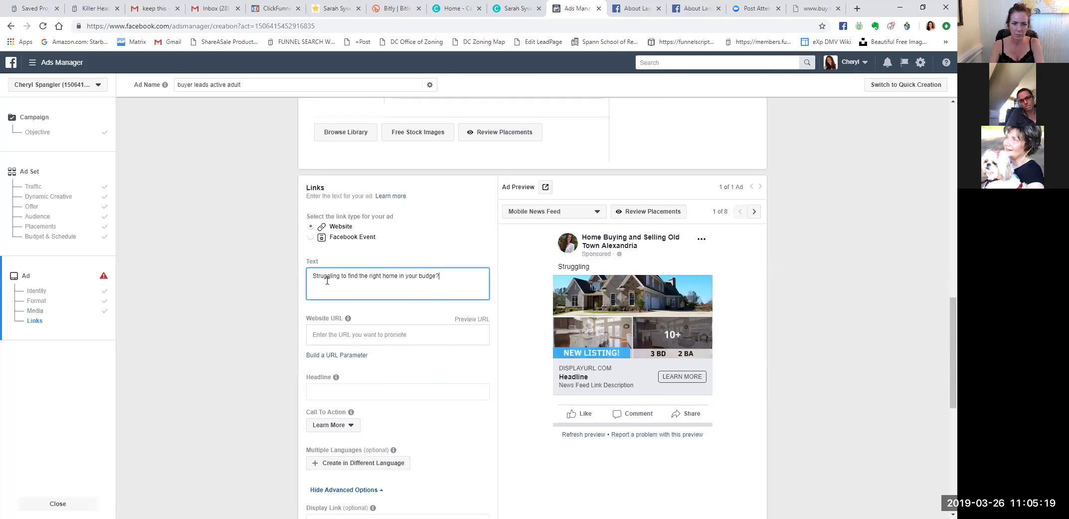
{"action": "key", "text": "BackSpace"}
{"action": "type", "text": "t?"}
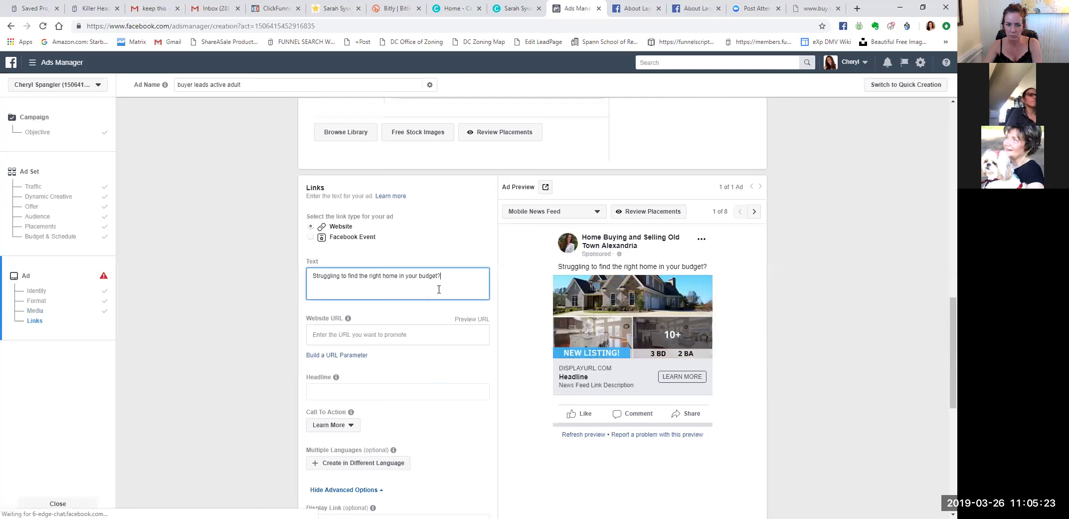
{"action": "left_click", "coordinate": [347, 337]}
{"action": "type", "text": "http://bit.ly/400orless"}
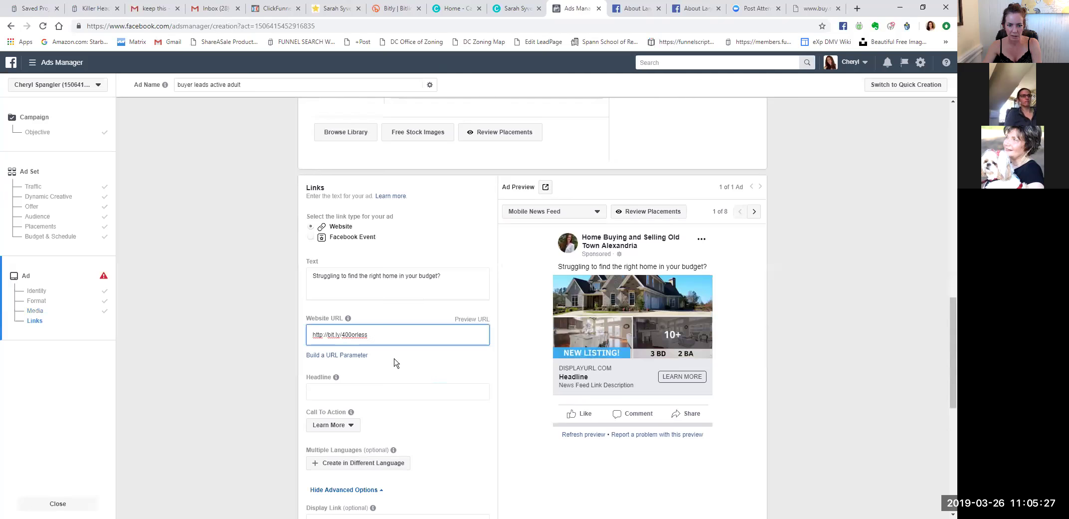
{"action": "left_click", "coordinate": [394, 363]}
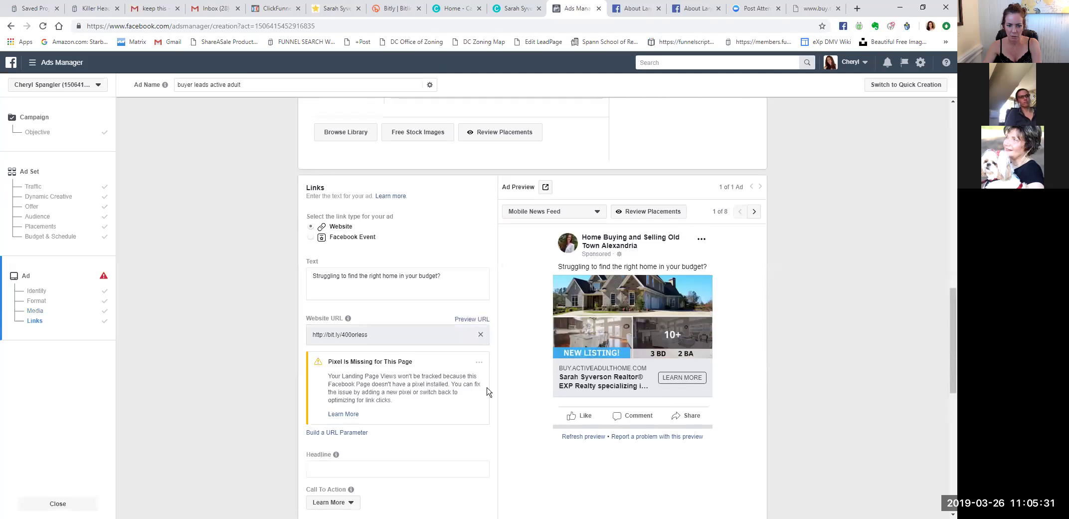
{"action": "scroll", "coordinate": [483, 392], "scroll_direction": "down", "scroll_amount": 2}
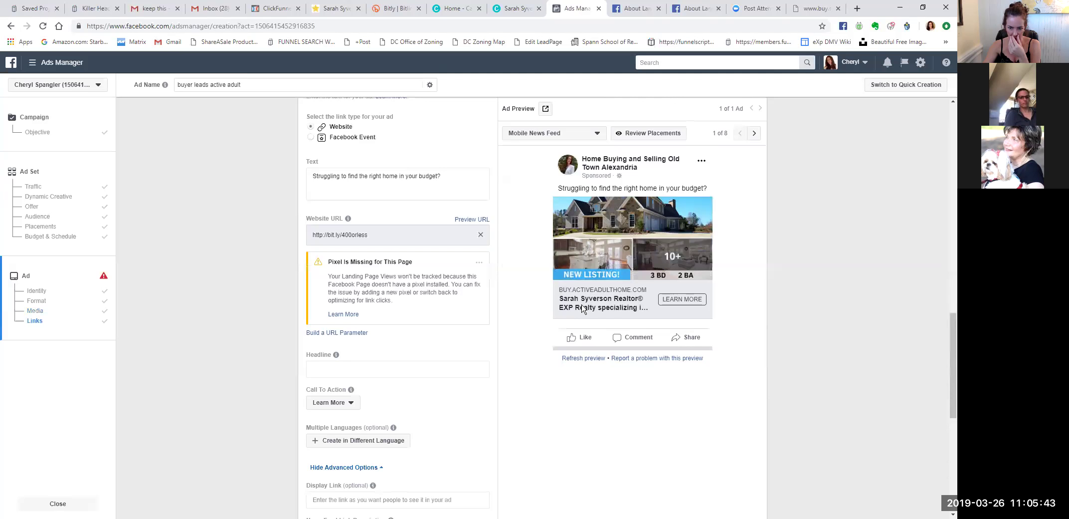
Close both About Landing Page help tabs and go back to the Ads Manager and ClickFunnels tabs.
{"action": "left_click", "coordinate": [268, 8]}
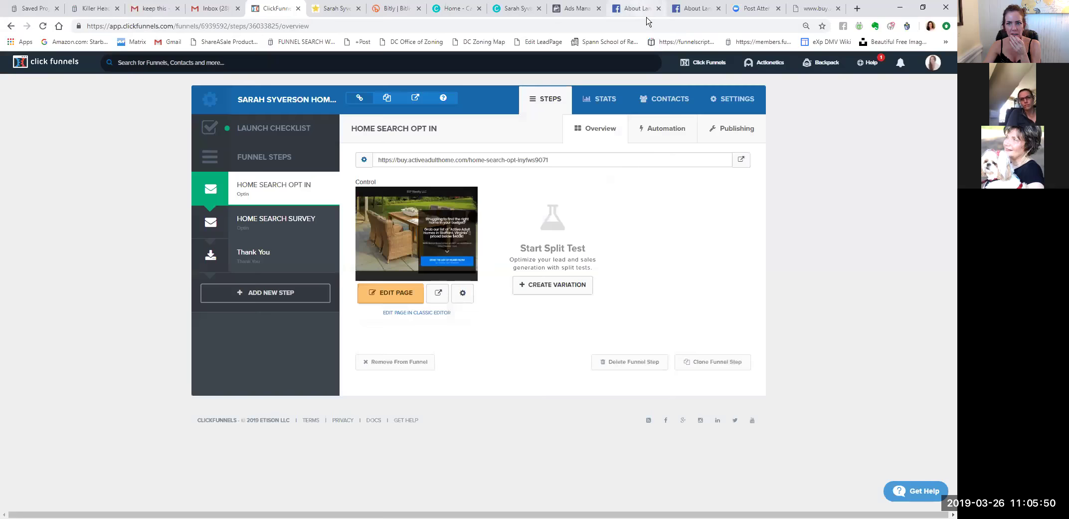
{"action": "left_click", "coordinate": [647, 17]}
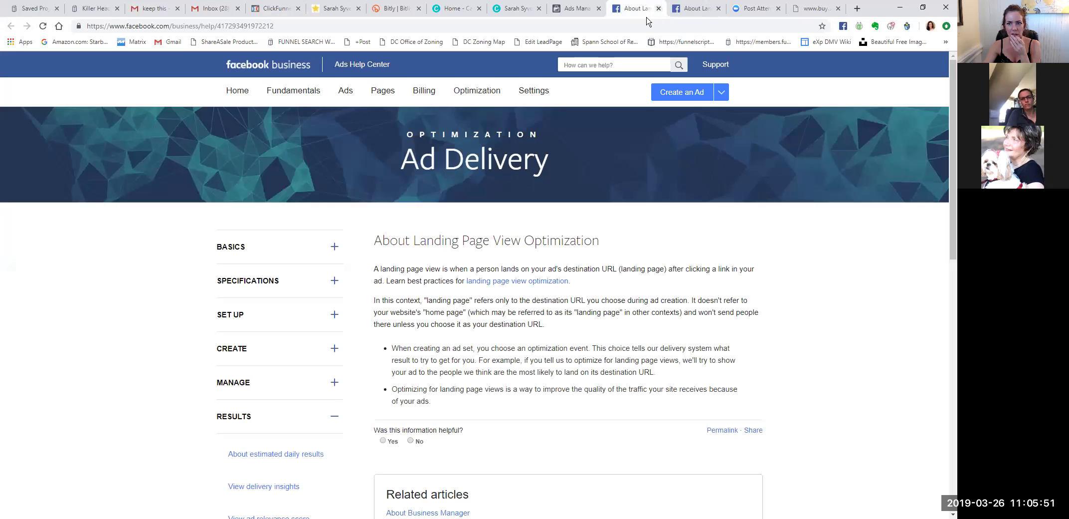
{"action": "key", "text": "ctrl+w"}
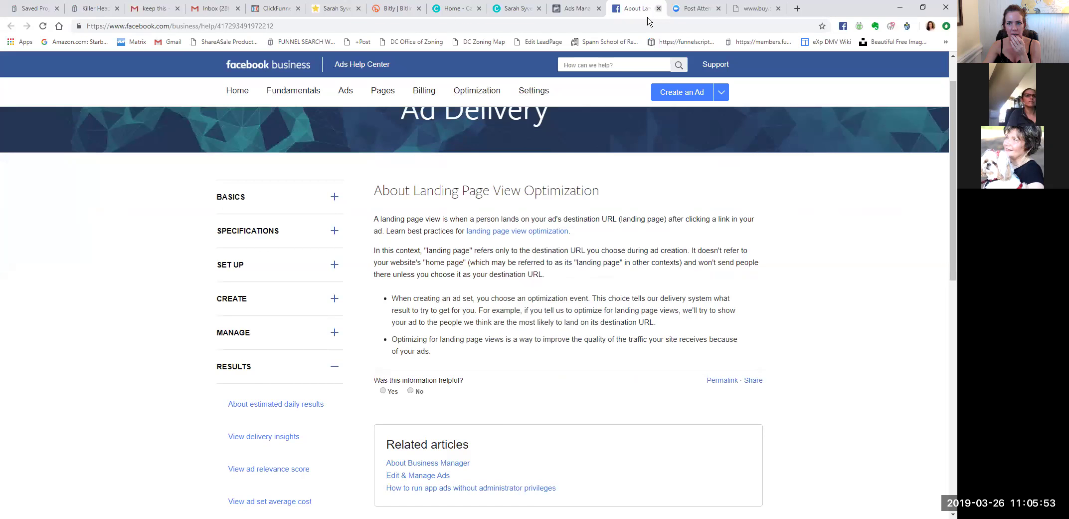
{"action": "key", "text": "ctrl+w"}
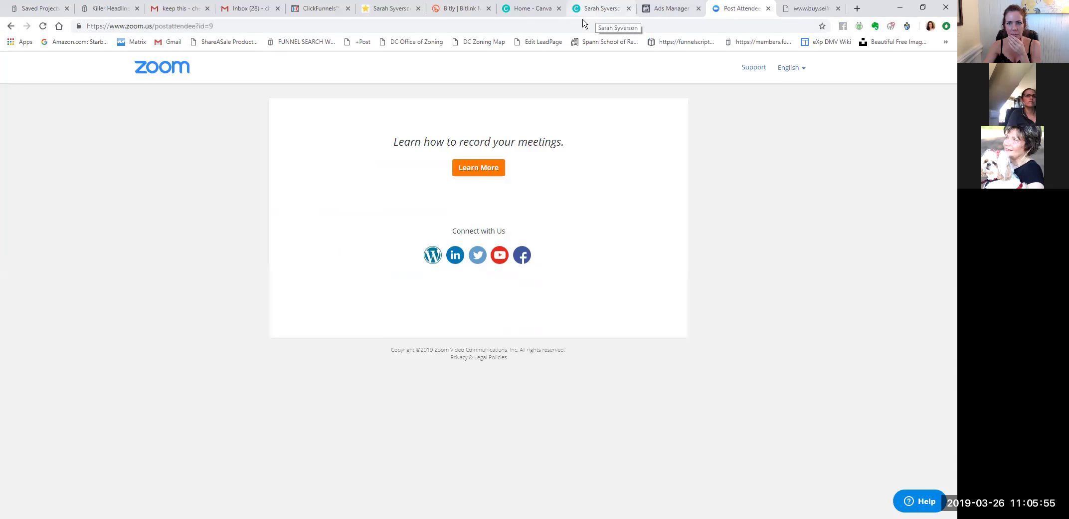
{"action": "left_click", "coordinate": [583, 14]}
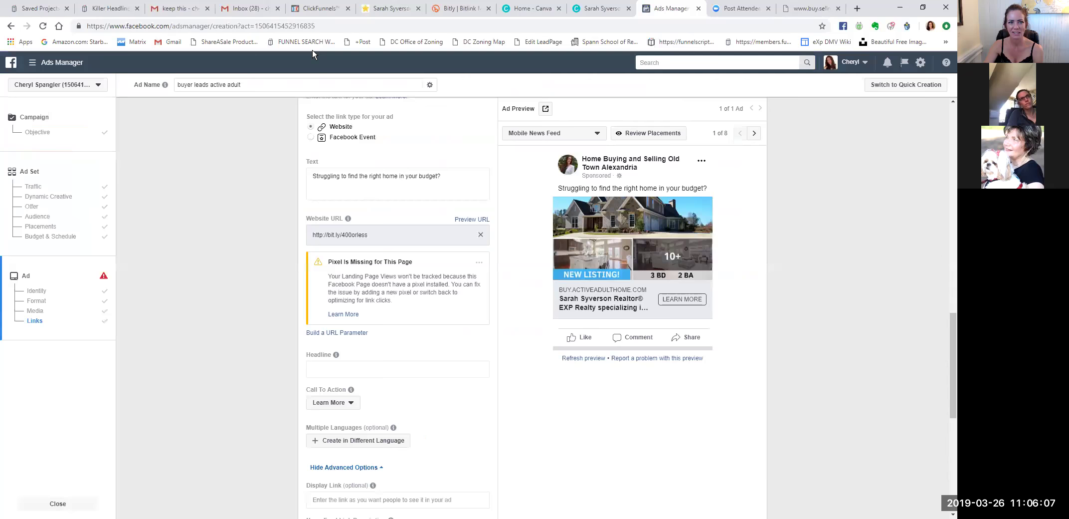
{"action": "left_click", "coordinate": [314, 9]}
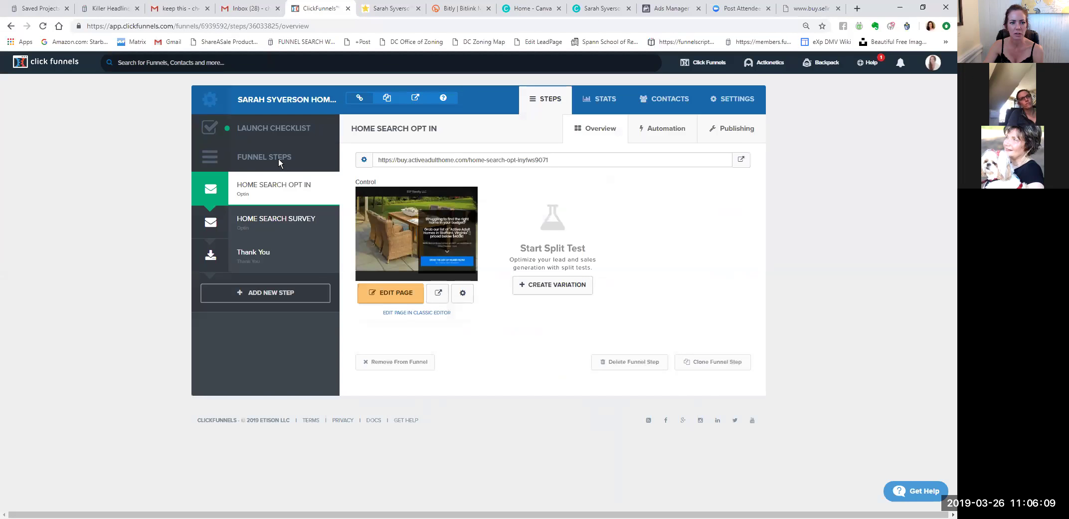
In funnel Settings, replace the Name with 'Hot list of homes under 400k active adult' and save.
{"action": "left_click", "coordinate": [743, 102]}
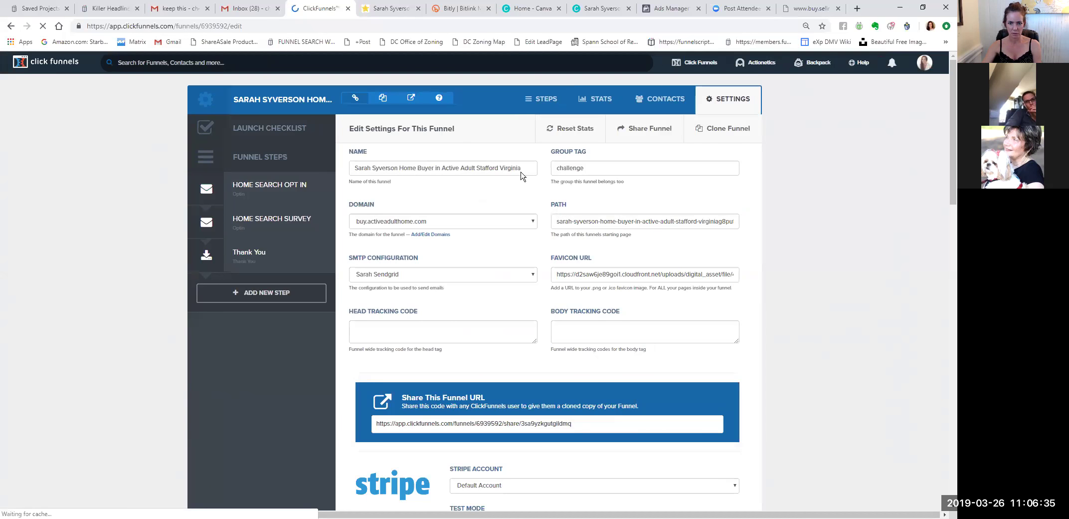
{"action": "left_click", "coordinate": [349, 167]}
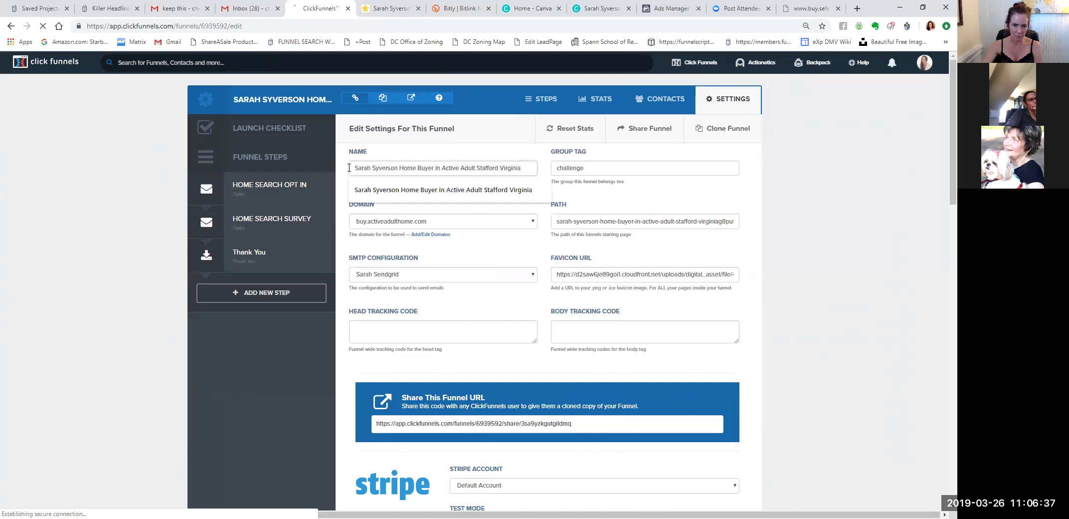
{"action": "triple_click", "coordinate": [355, 167]}
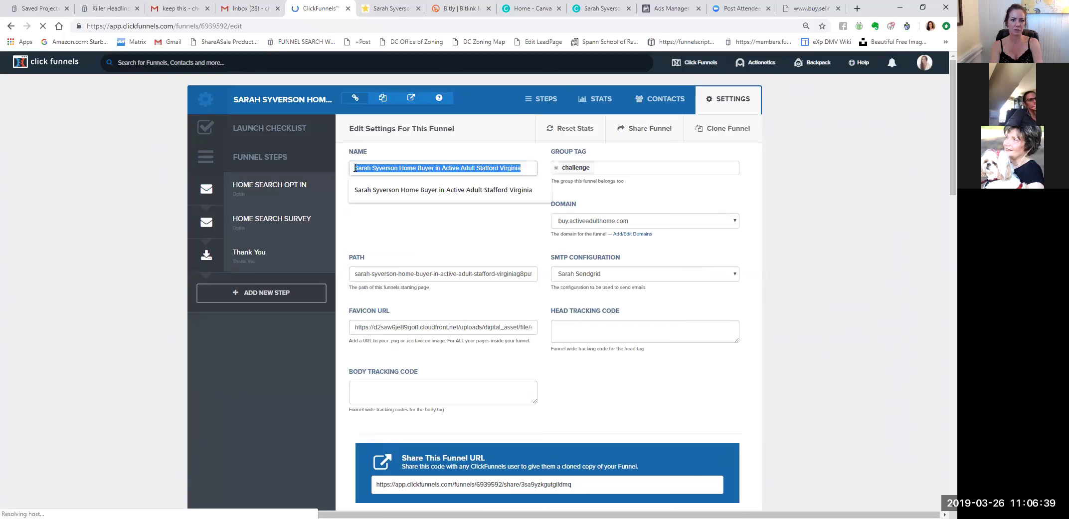
{"action": "type", "text": "Hot list "}
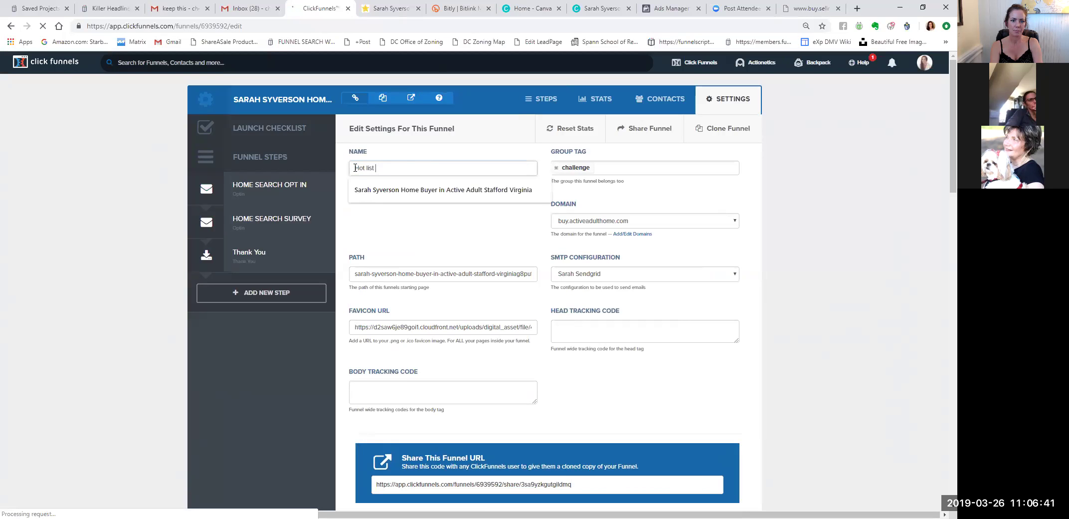
{"action": "type", "text": "of A"}
{"action": "key", "text": "BackSpace"}
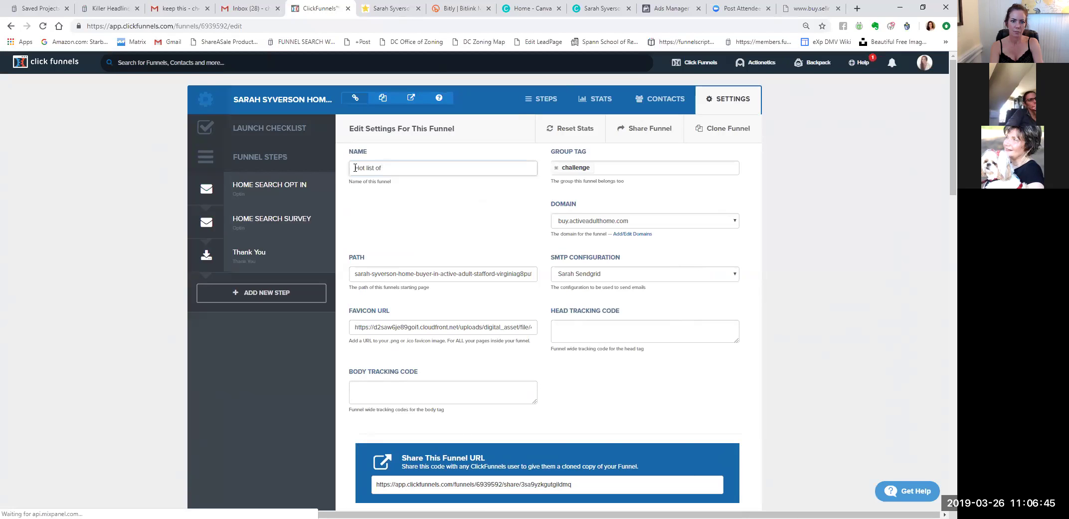
{"action": "type", "text": "4"}
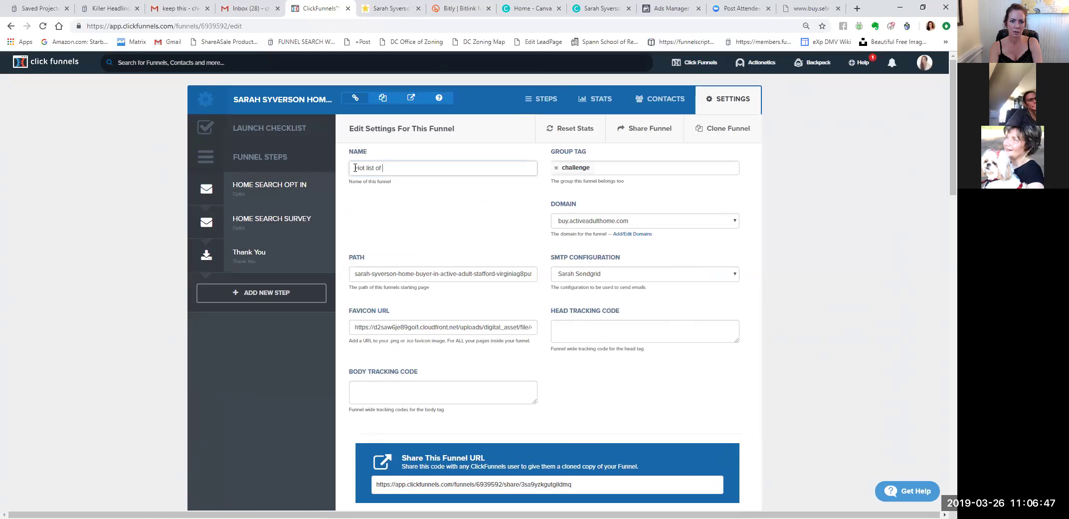
{"action": "type", "text": "homes under 400k act"}
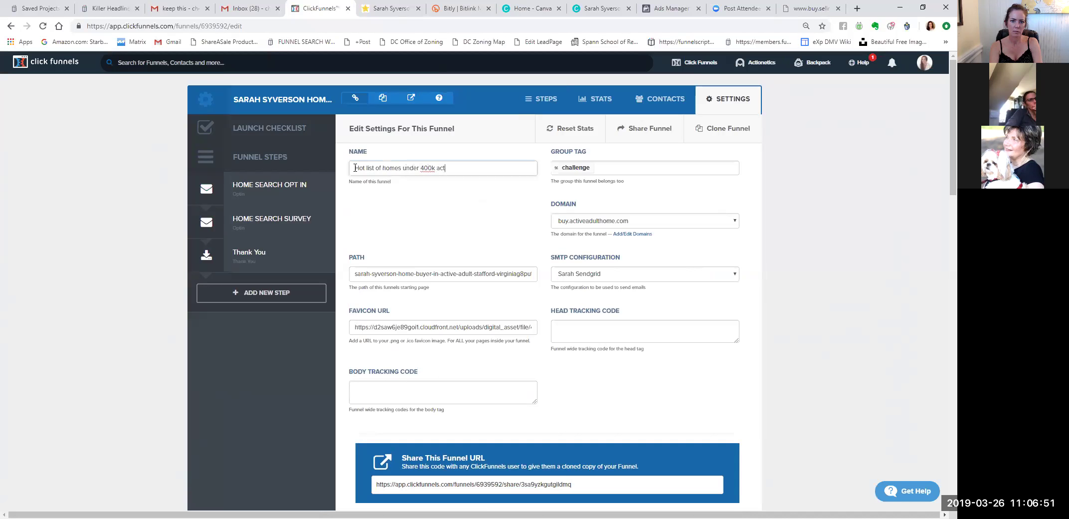
{"action": "type", "text": "ive adult"}
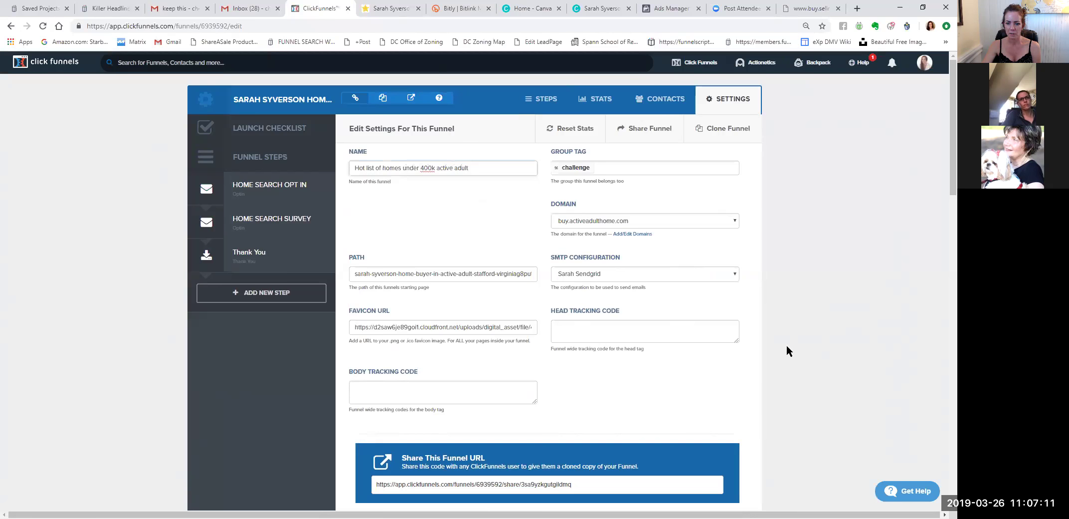
{"action": "scroll", "coordinate": [786, 345], "scroll_direction": "down", "scroll_amount": 20}
{"action": "left_click", "coordinate": [719, 437]}
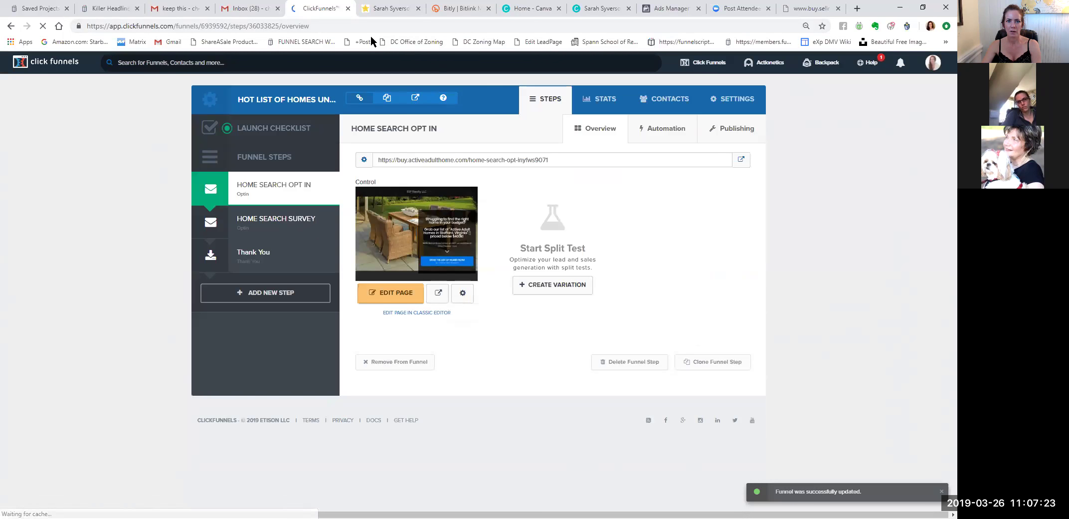
Close the old live opt-in tab and reopen the Home Search Opt In page in a new tab.
{"action": "key", "text": "ctrl+Tab"}
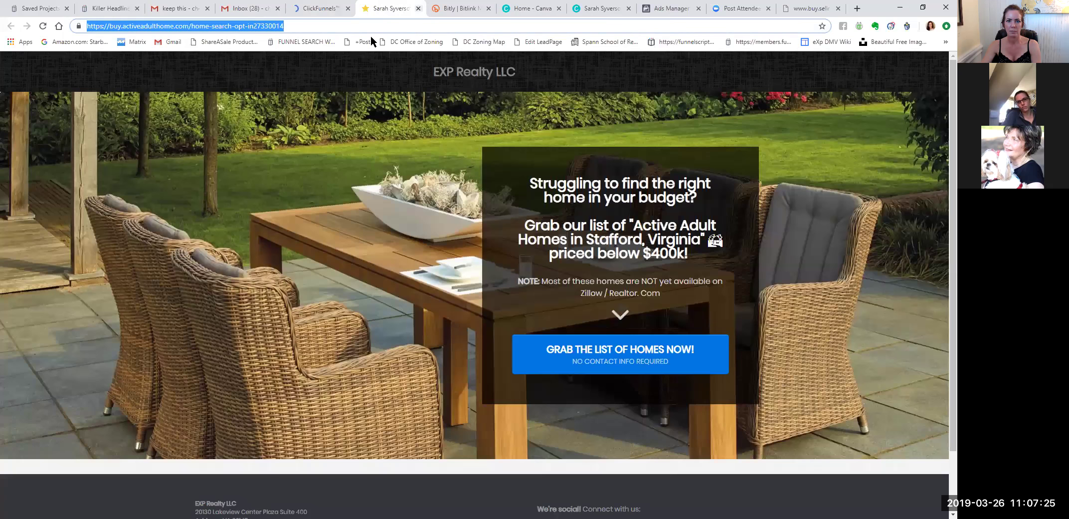
{"action": "key", "text": "ctrl+w"}
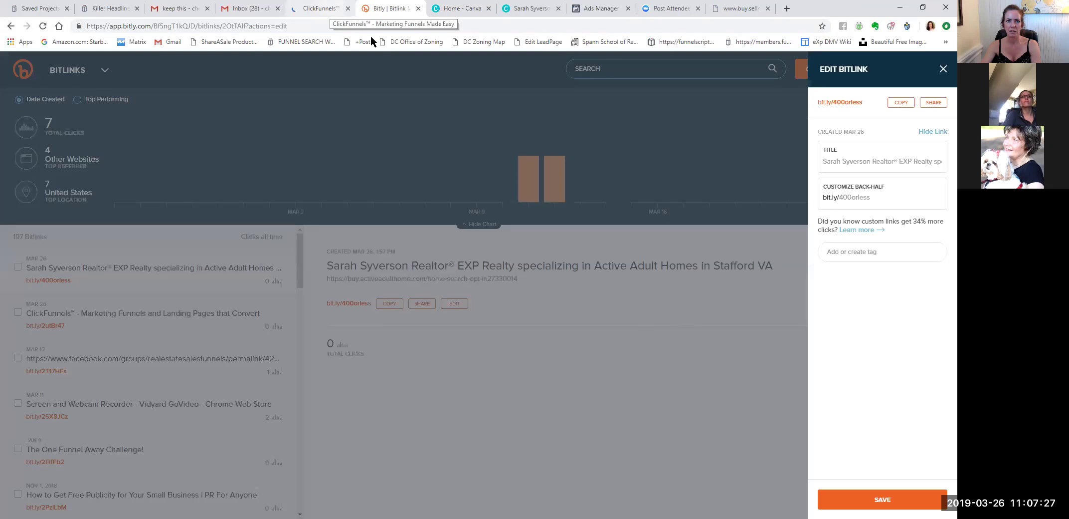
{"action": "key", "text": "ctrl+shift+Tab"}
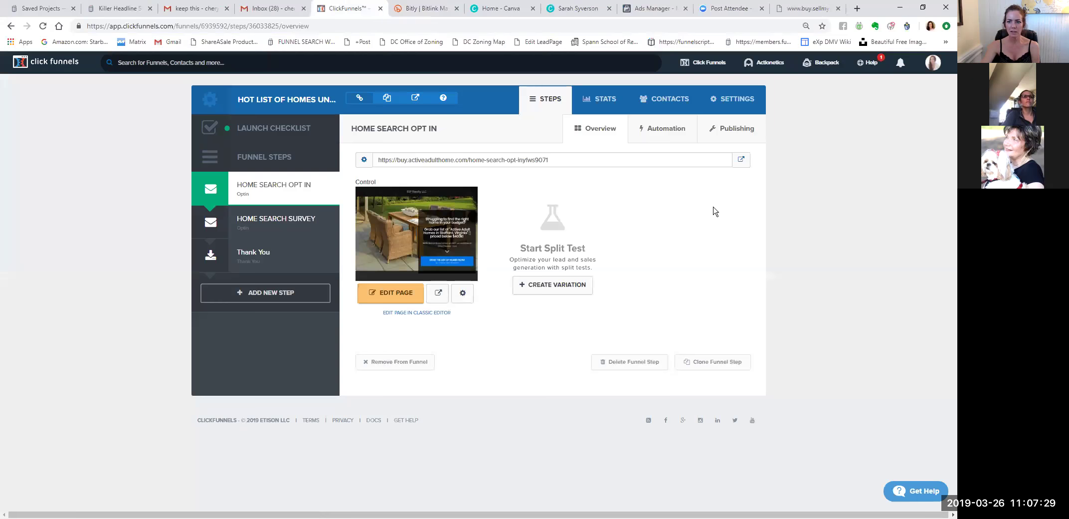
{"action": "right_click", "coordinate": [742, 162]}
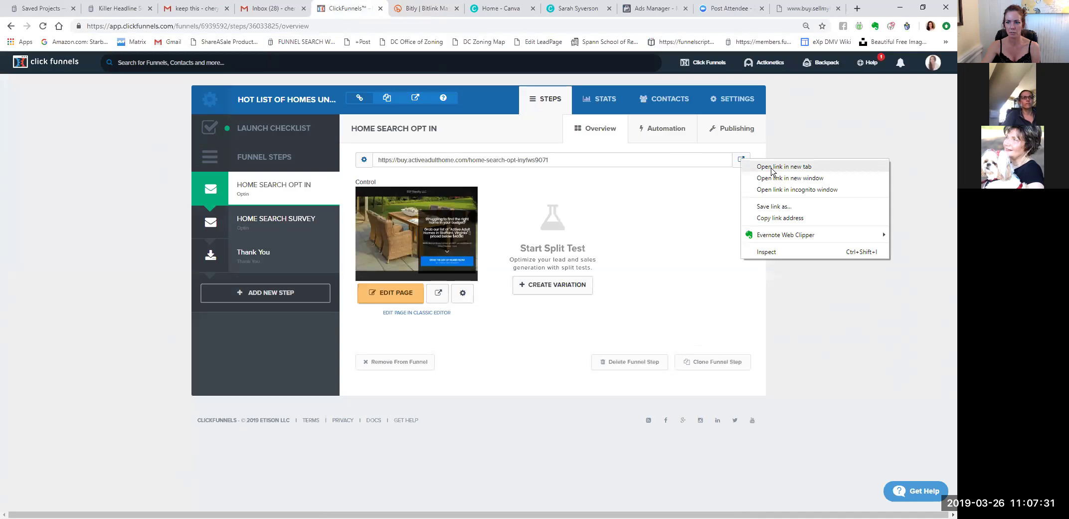
{"action": "left_click", "coordinate": [770, 166]}
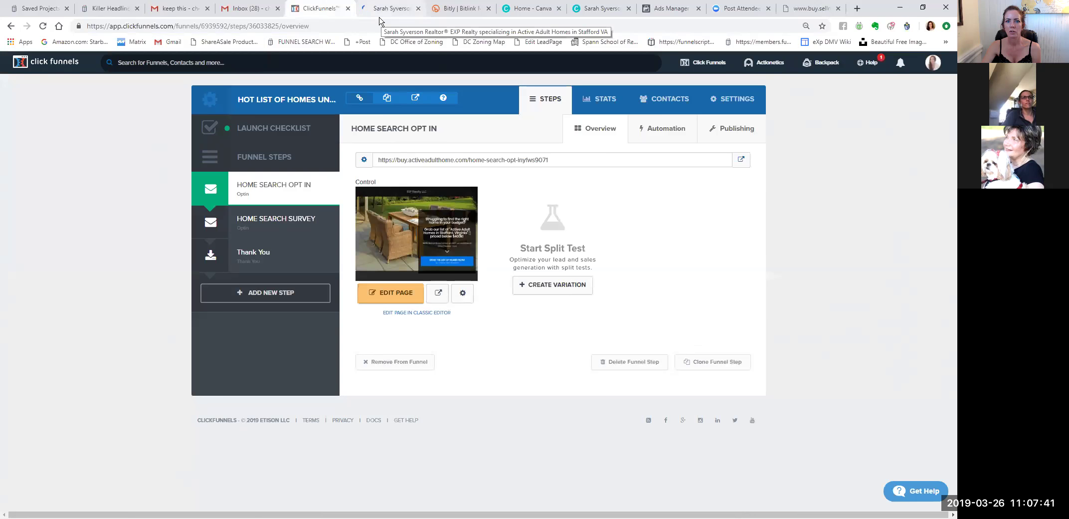
Launch the page editor for the Home Search Opt In step, checking the new tab along the way.
{"action": "left_click", "coordinate": [402, 299]}
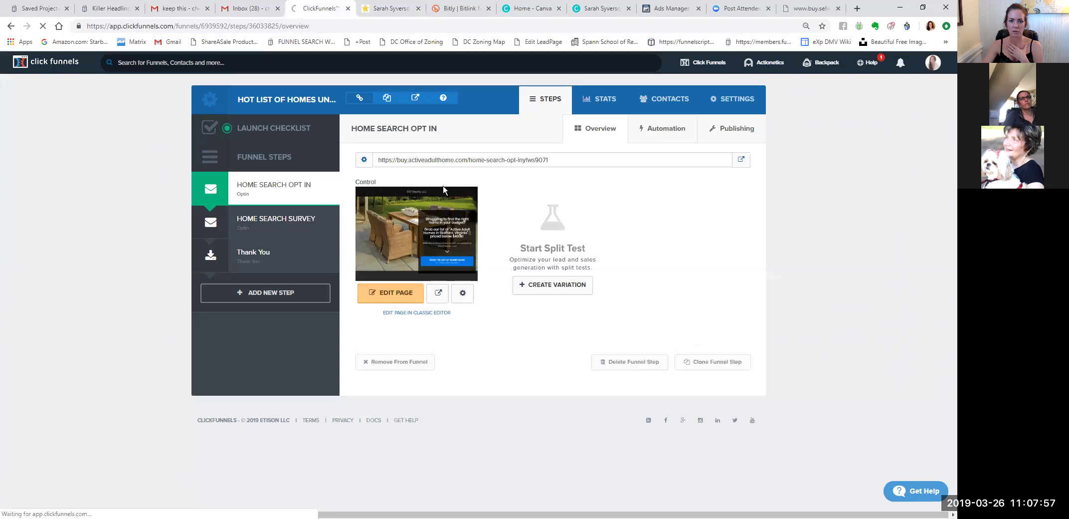
{"action": "left_click", "coordinate": [393, 10]}
{"action": "left_click", "coordinate": [324, 8]}
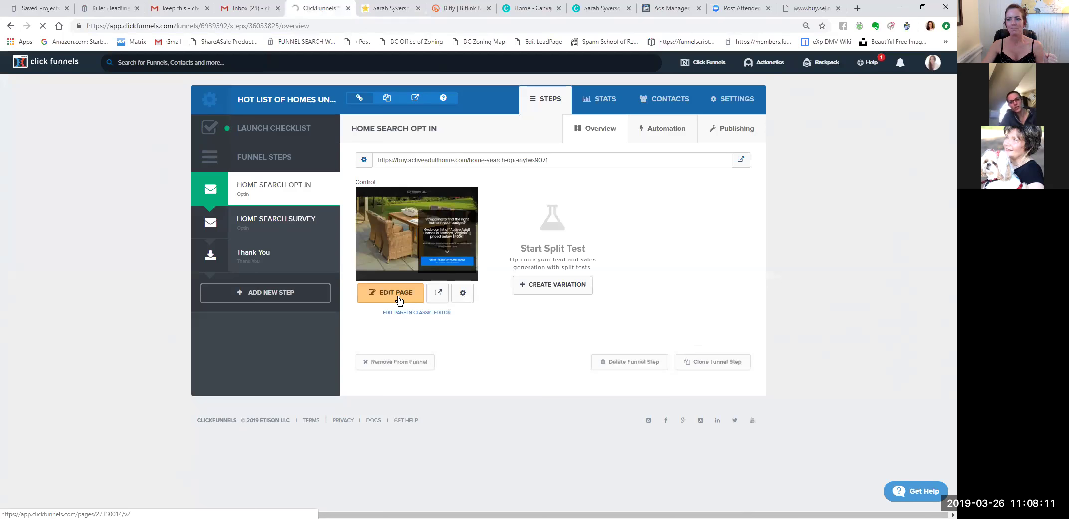
{"action": "left_click", "coordinate": [399, 299]}
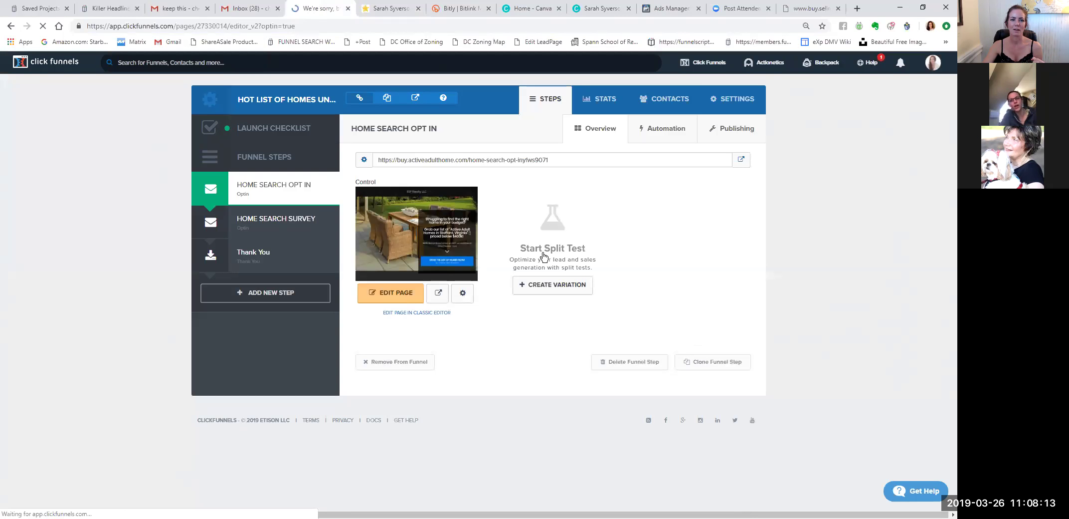
Go to clickfunnels.com, open Funnels, and select 'Hot list of homes under 400k active adult'.
{"action": "left_click", "coordinate": [330, 26]}
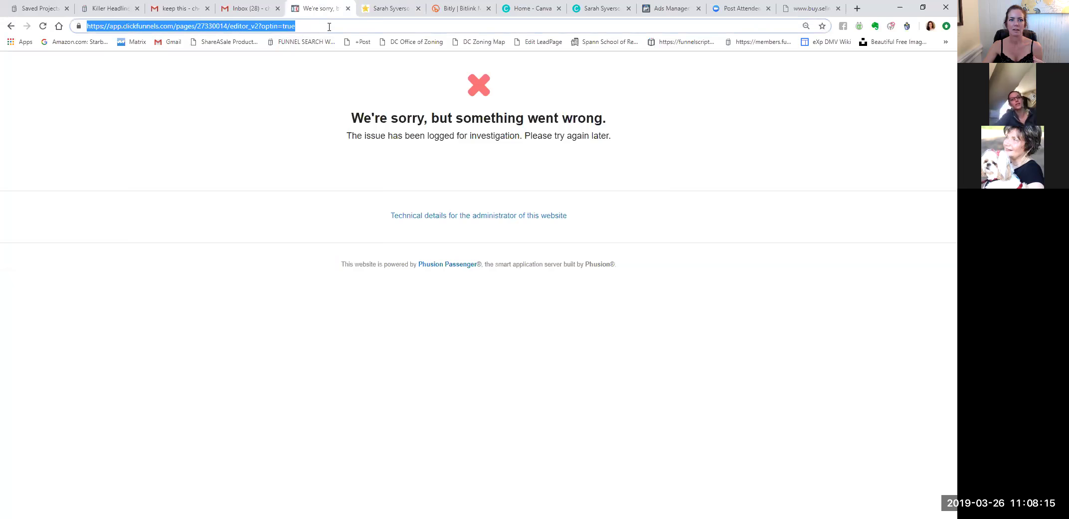
{"action": "type", "text": "www."}
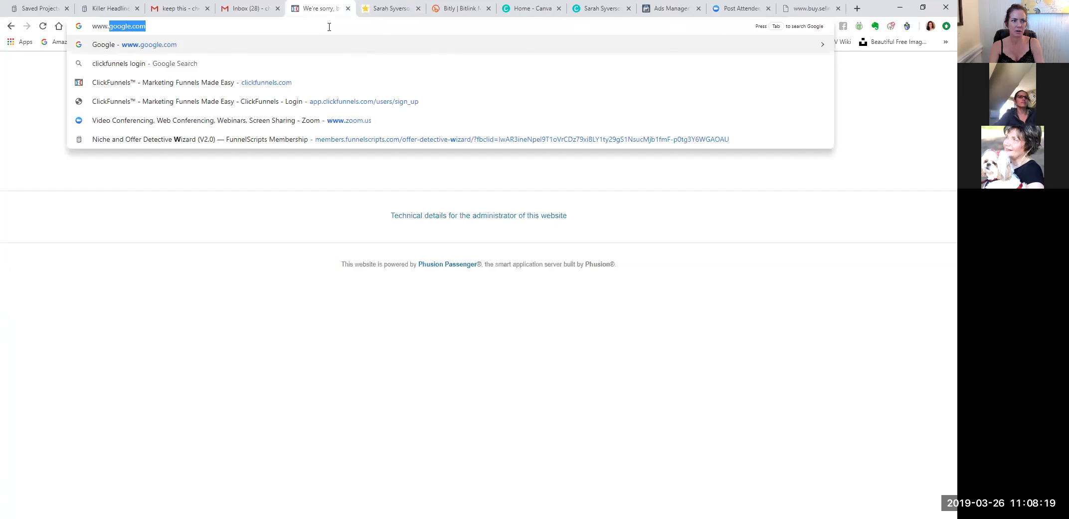
{"action": "type", "text": "clickfunnels"}
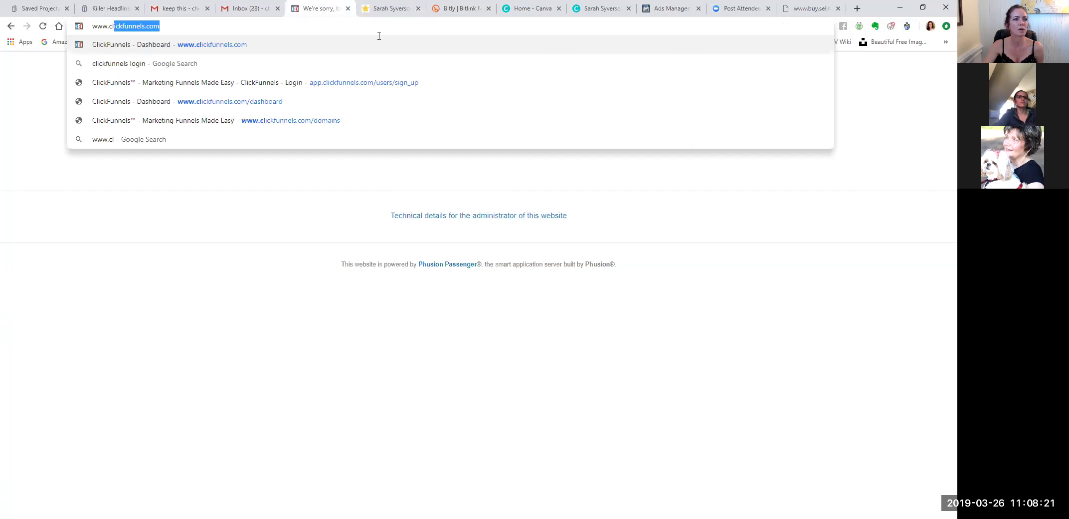
{"action": "left_click", "coordinate": [172, 45]}
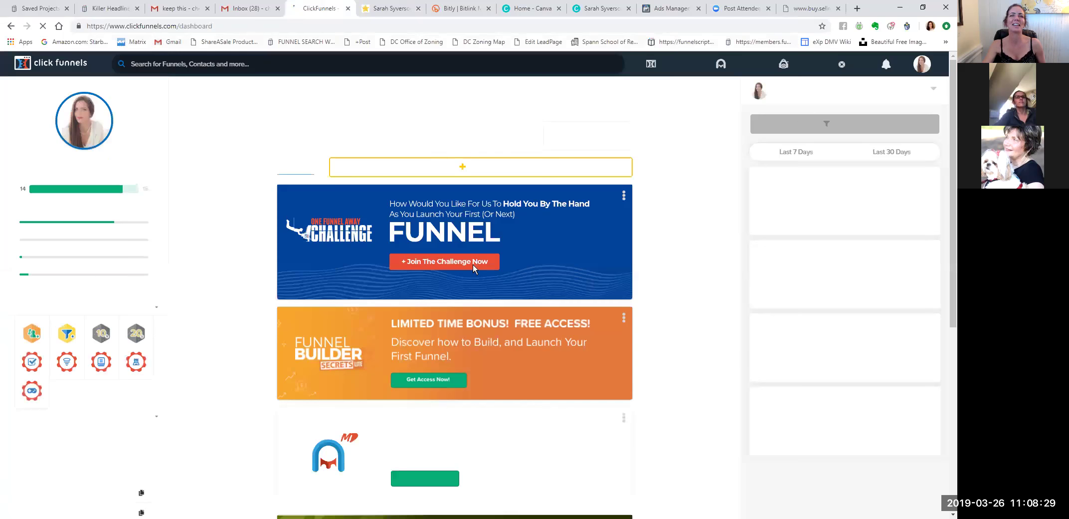
{"action": "left_click", "coordinate": [674, 65]}
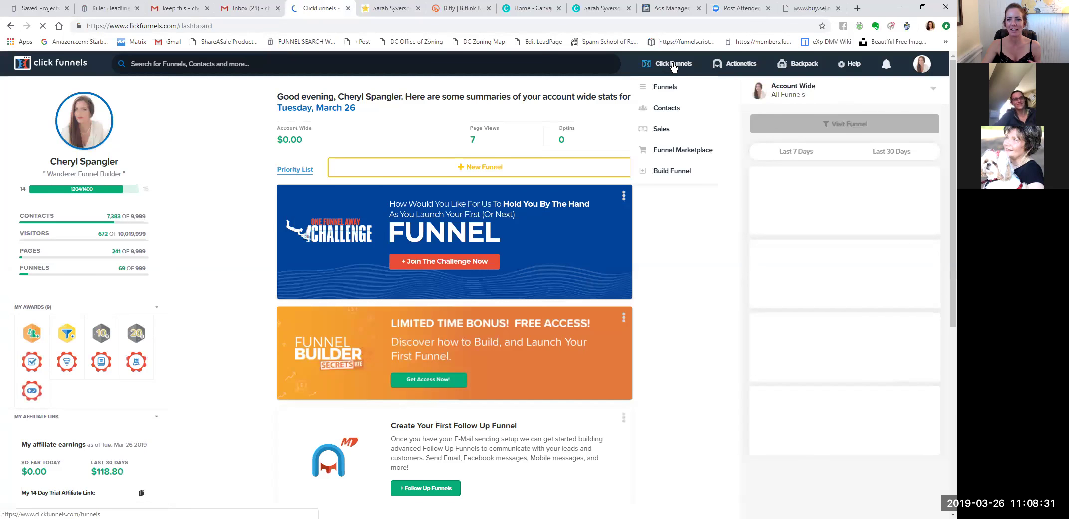
{"action": "left_click", "coordinate": [674, 88]}
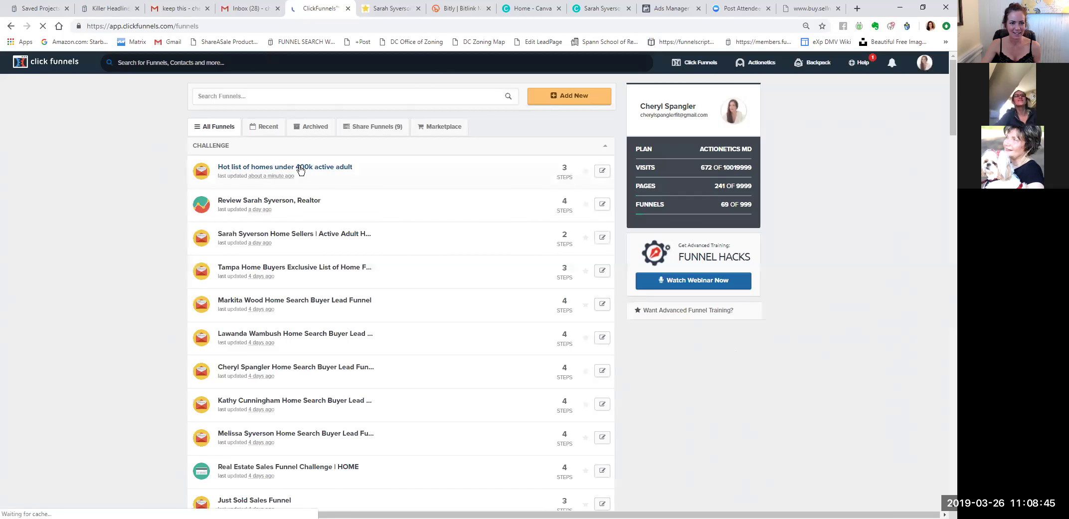
{"action": "left_click", "coordinate": [301, 168]}
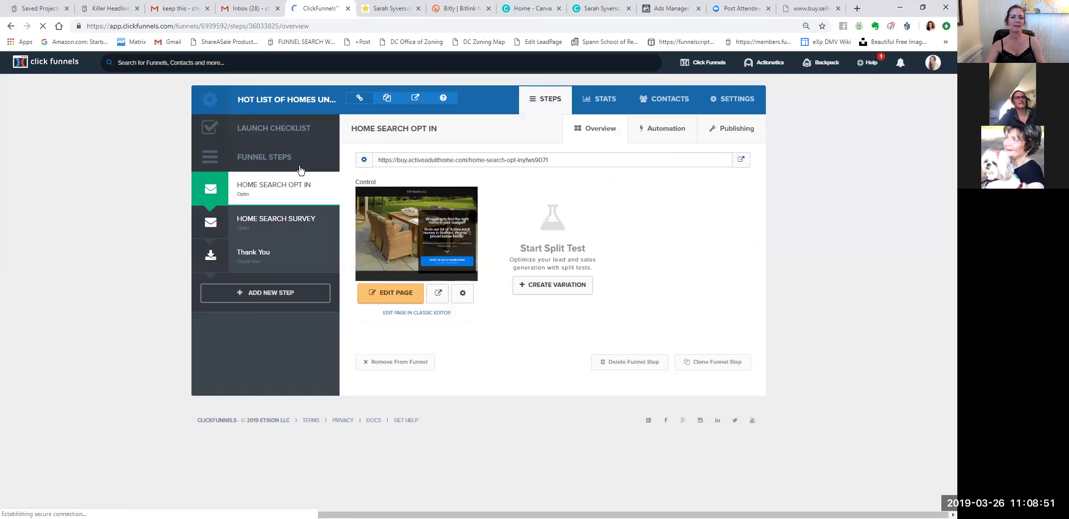
Select the funnel Name in Settings, then launch the Home Search Opt In page editor.
{"action": "left_click", "coordinate": [745, 105]}
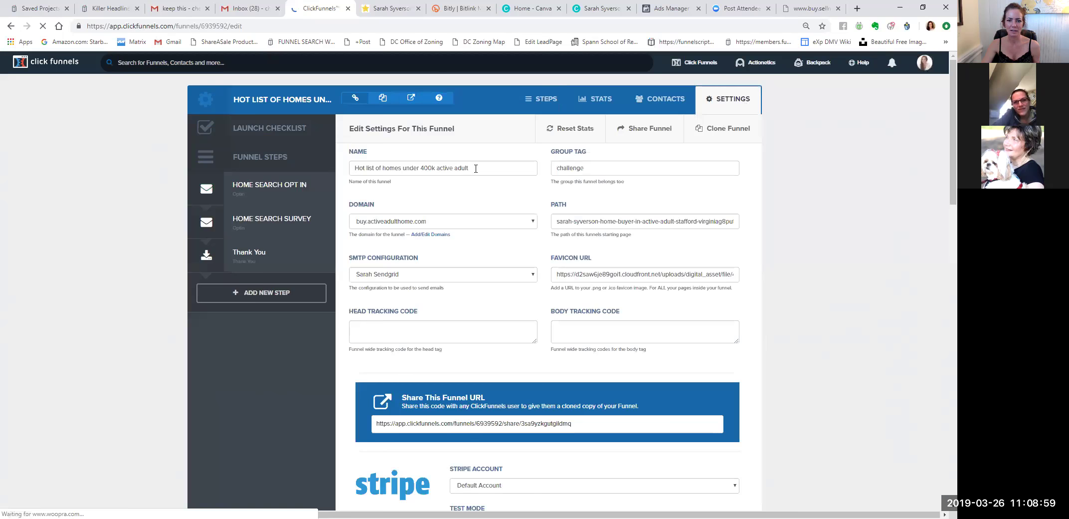
{"action": "triple_click", "coordinate": [355, 166]}
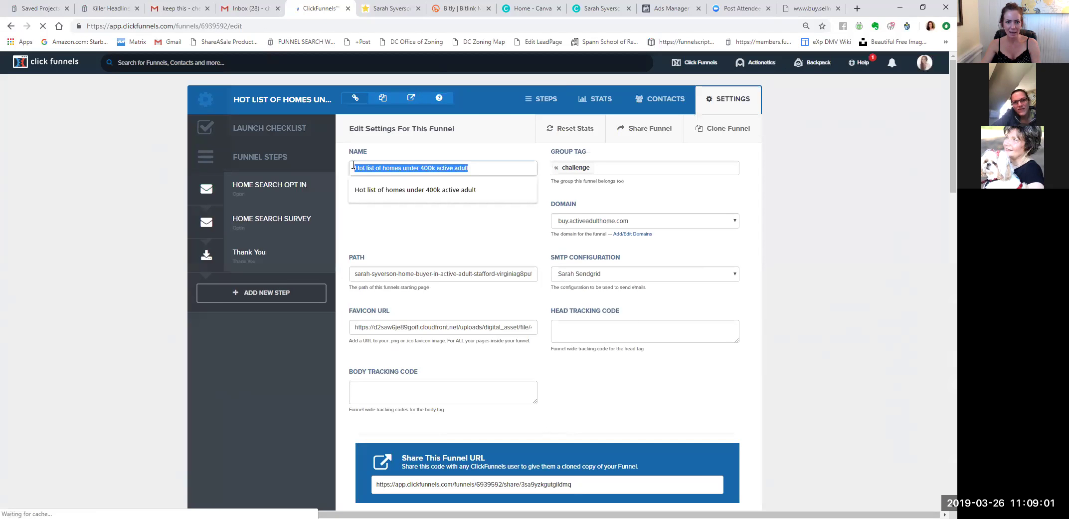
{"action": "left_click", "coordinate": [290, 190]}
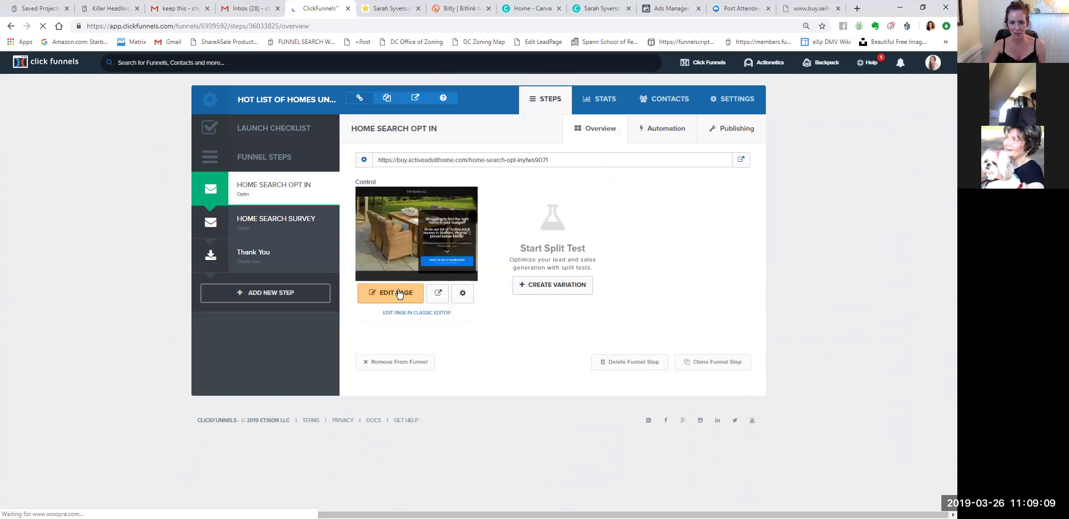
{"action": "left_click", "coordinate": [399, 294]}
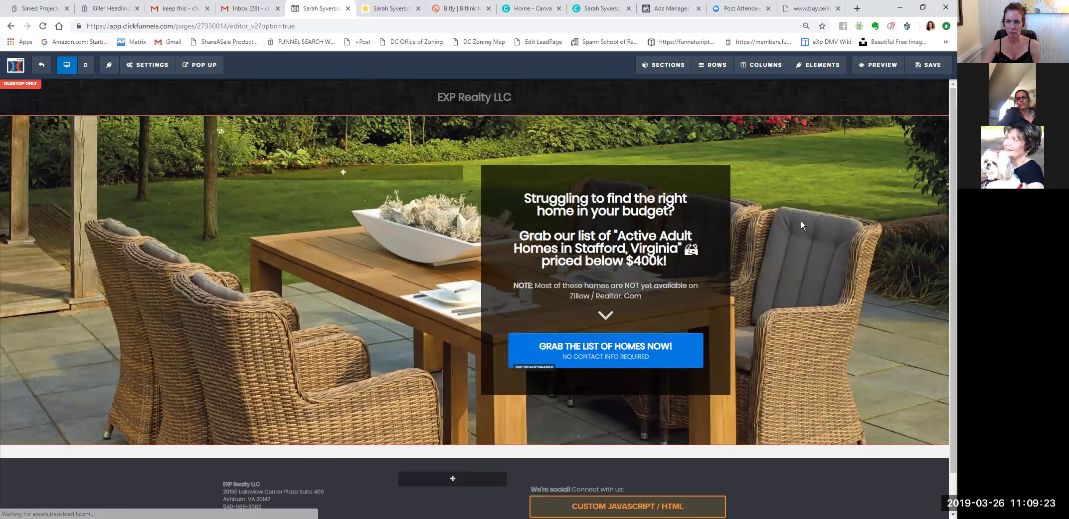
Paste 'Hot list of homes under 400k active adult' as the SEO meta title and save the page.
{"action": "left_click", "coordinate": [149, 67]}
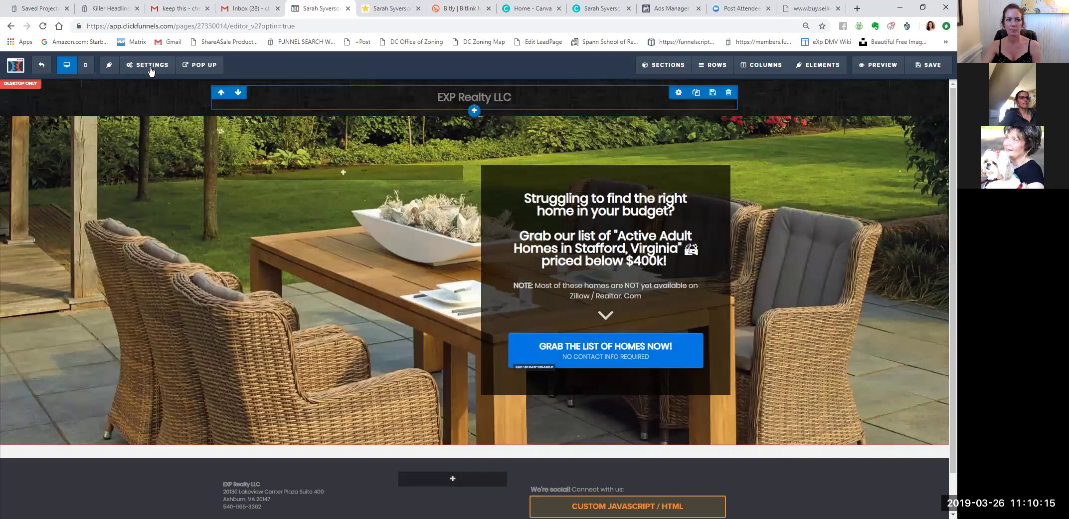
{"action": "left_click", "coordinate": [147, 65]}
{"action": "left_click", "coordinate": [150, 103]}
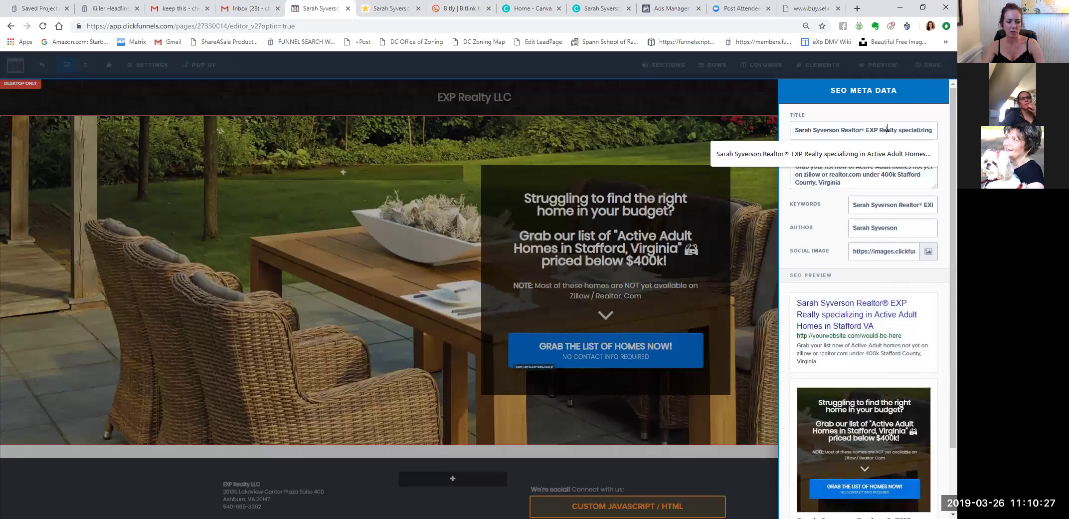
{"action": "key", "text": "ctrl+a"}
{"action": "key", "text": "ctrl+v"}
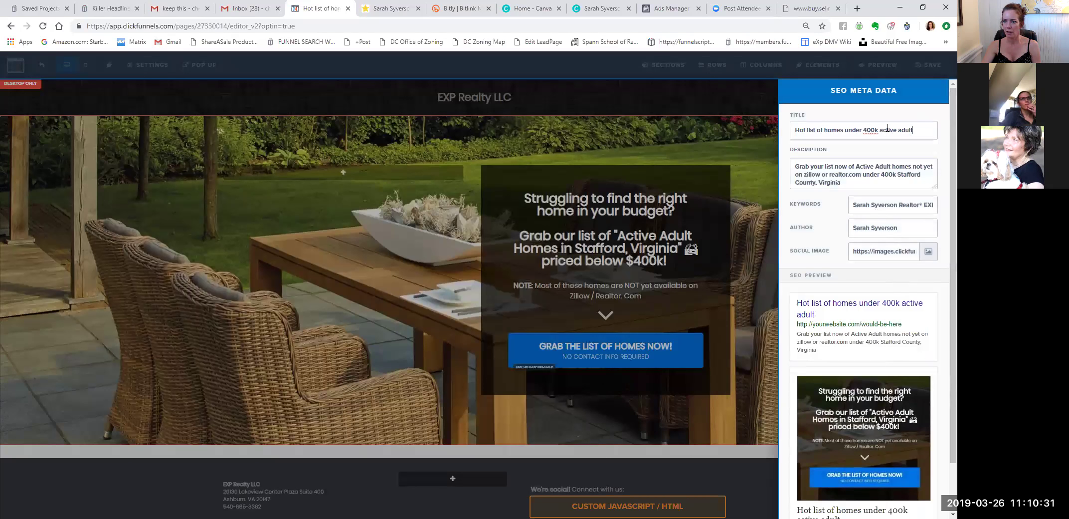
{"action": "left_click", "coordinate": [758, 141]}
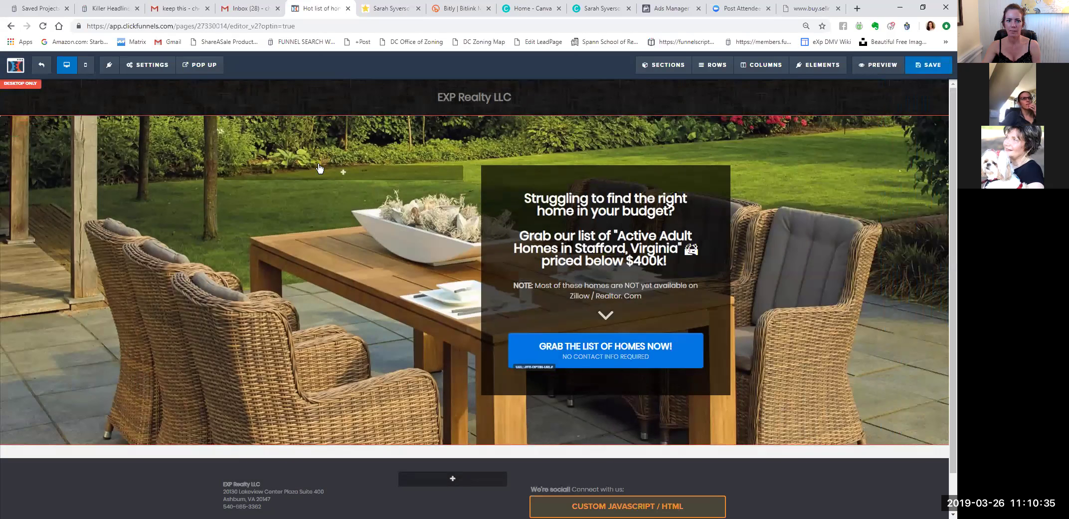
{"action": "key", "text": "ctrl+s"}
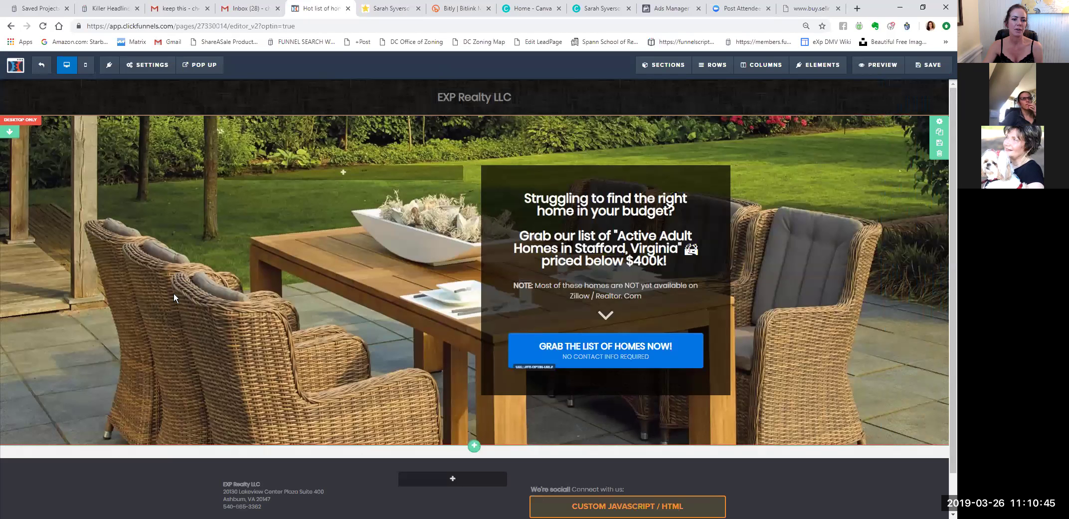
Exit the editor, close the outdated live tab, and open the opt-in step's live page in a new tab.
{"action": "left_click", "coordinate": [42, 67]}
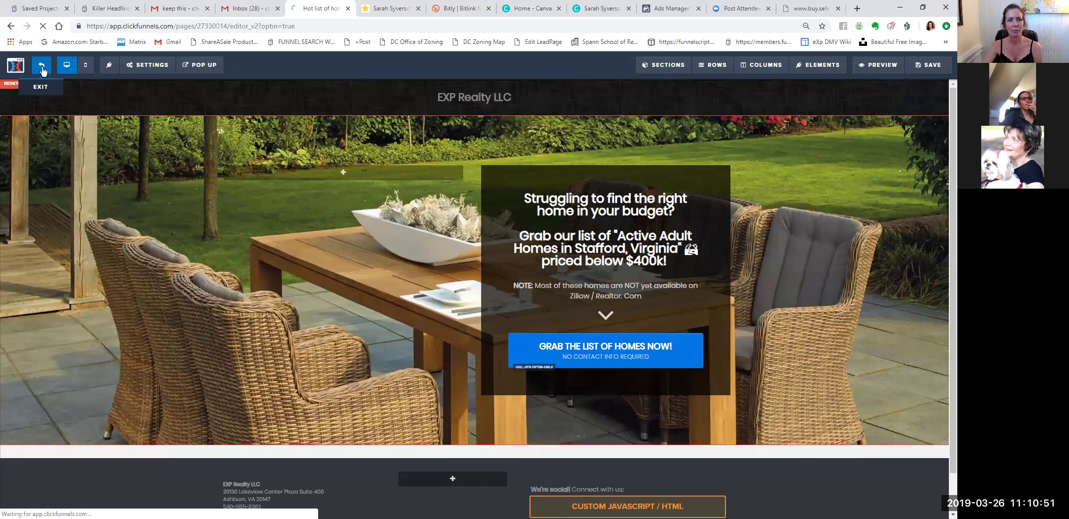
{"action": "left_click", "coordinate": [387, 9]}
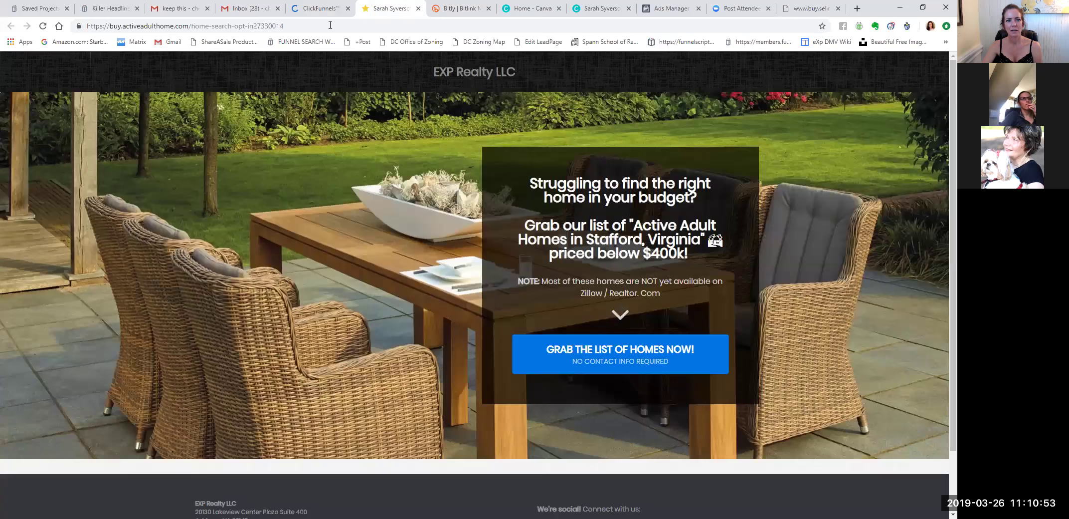
{"action": "key", "text": "ctrl+w"}
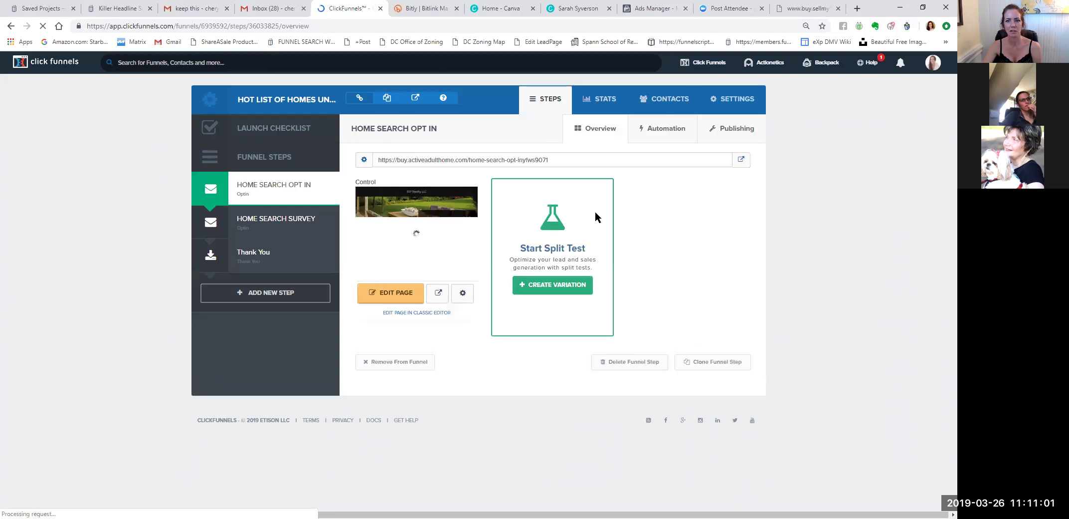
{"action": "right_click", "coordinate": [739, 163]}
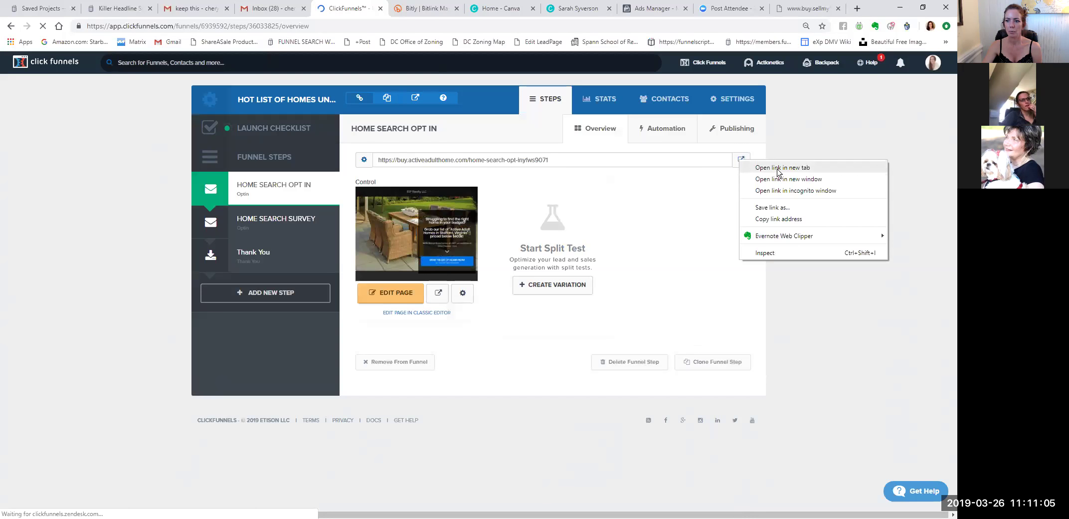
{"action": "left_click", "coordinate": [776, 169]}
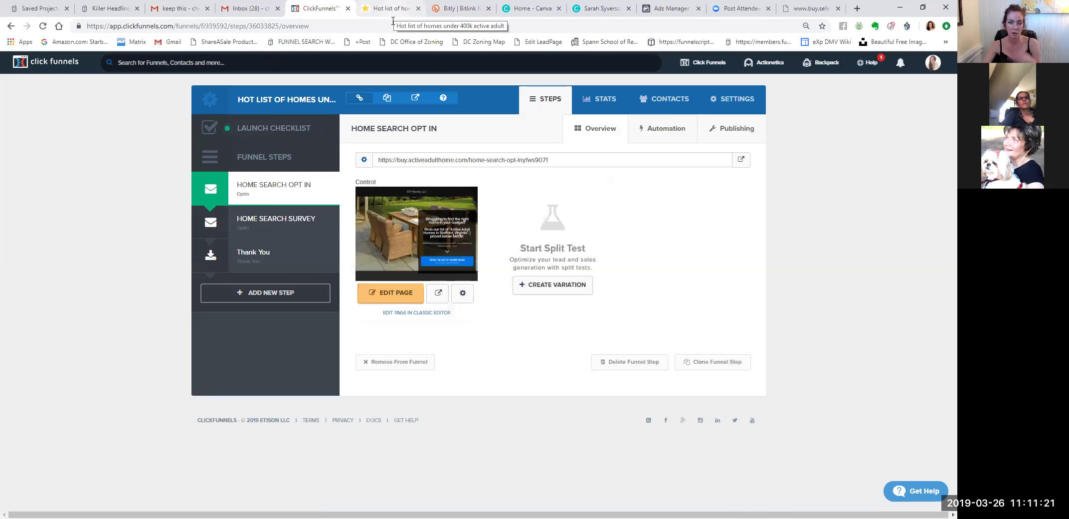
{"action": "left_click", "coordinate": [393, 21]}
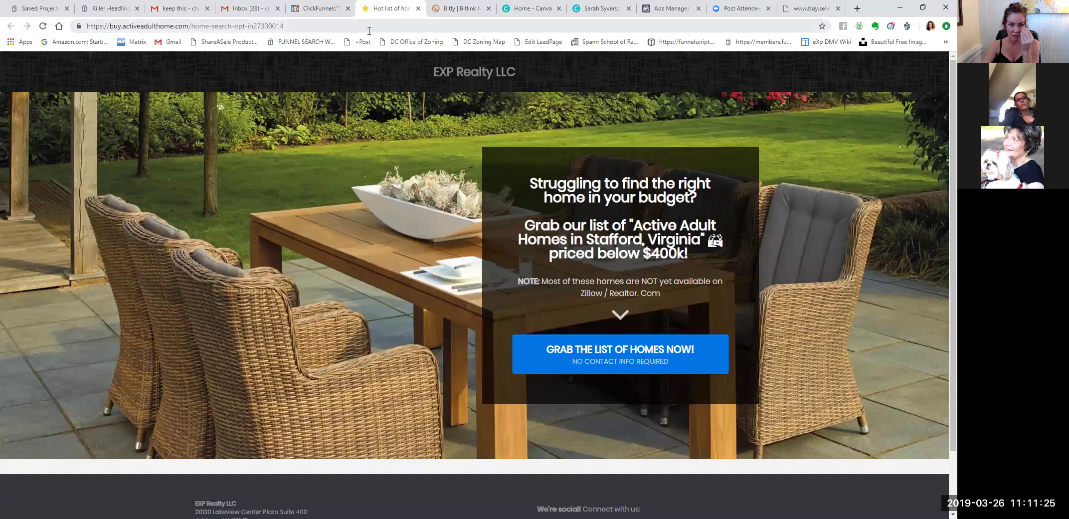
Clear the ad's website URL and copy the live opt-in page's web address.
{"action": "left_click", "coordinate": [455, 19]}
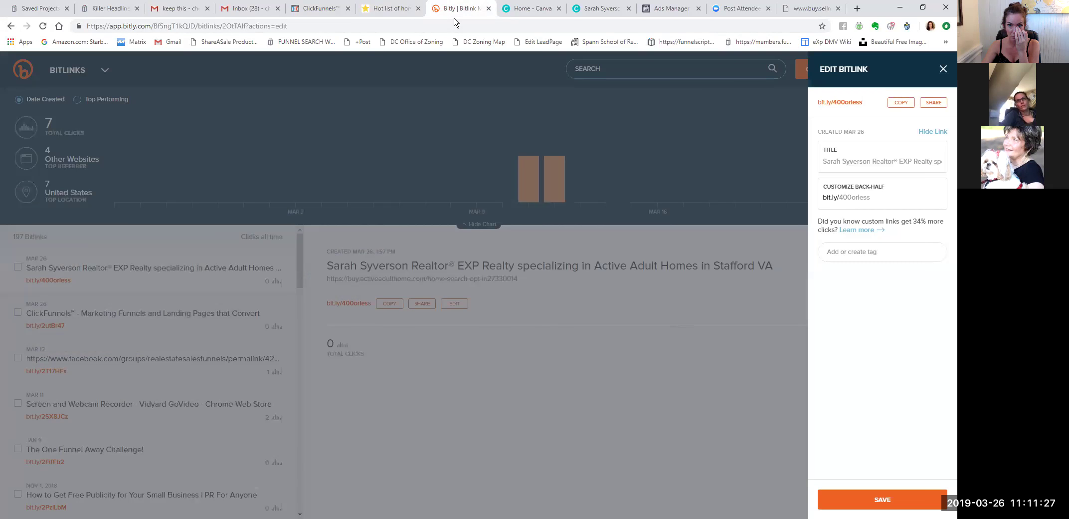
{"action": "left_click", "coordinate": [574, 15]}
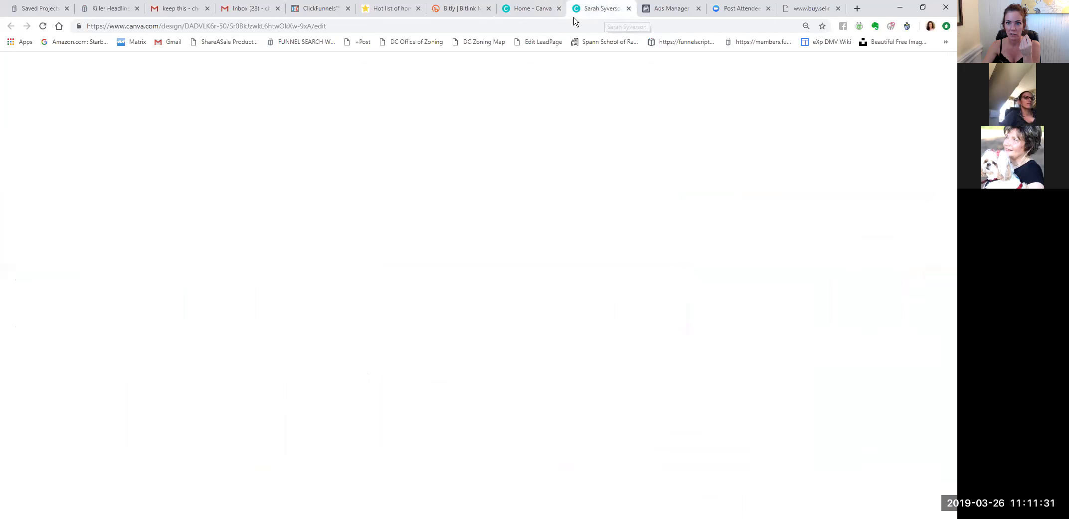
{"action": "key", "text": "ctrl+Tab"}
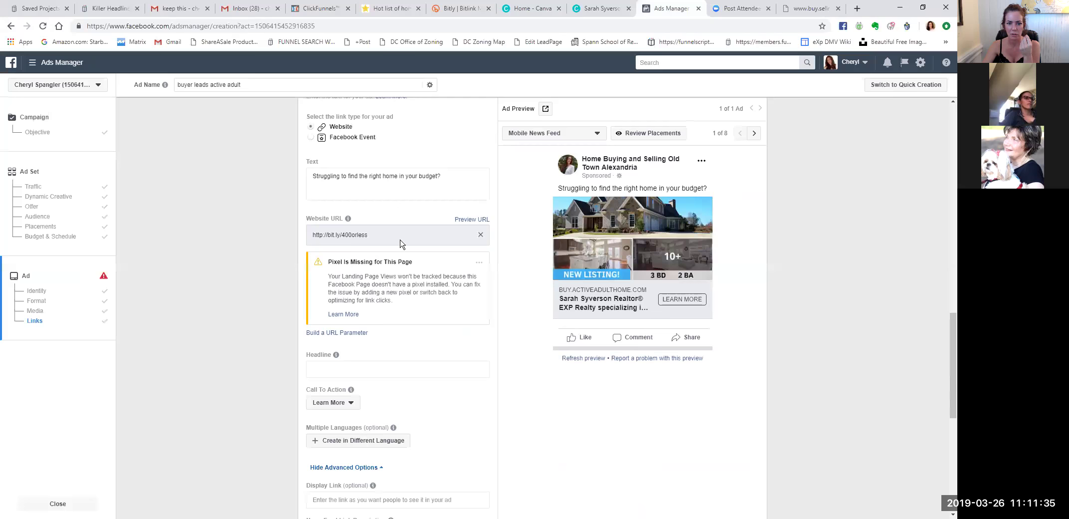
{"action": "left_click", "coordinate": [481, 234]}
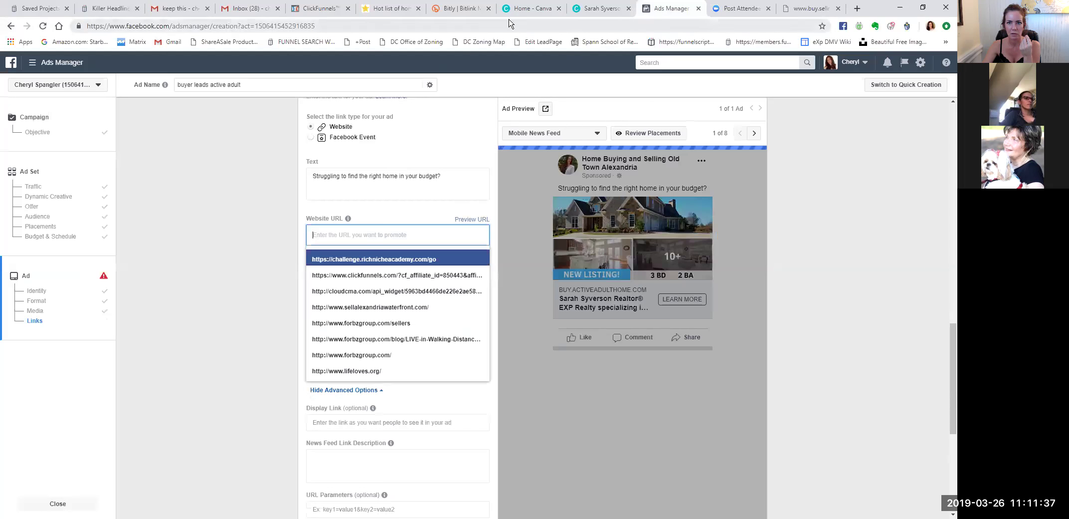
{"action": "left_click", "coordinate": [386, 8]}
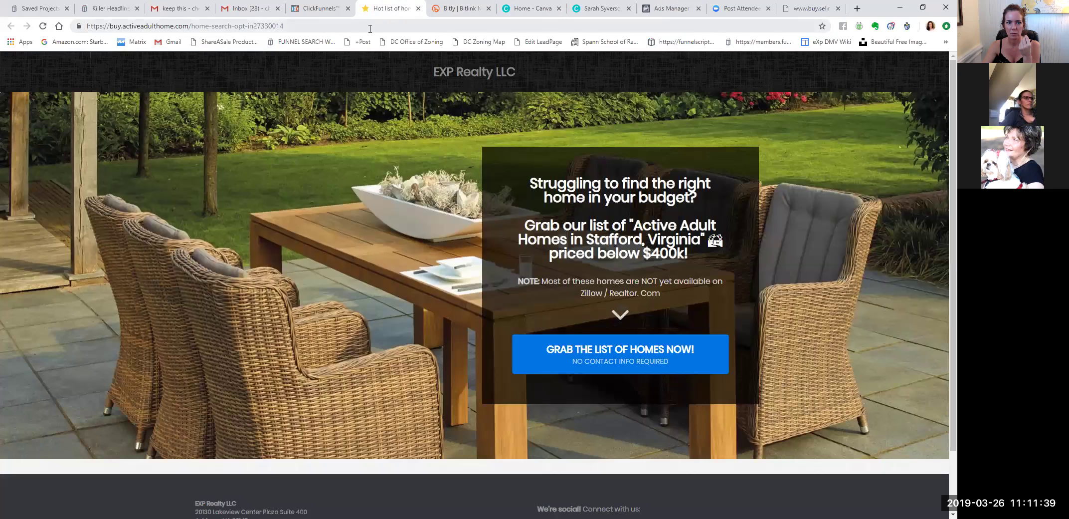
{"action": "left_click", "coordinate": [305, 27]}
{"action": "key", "text": "ctrl+c"}
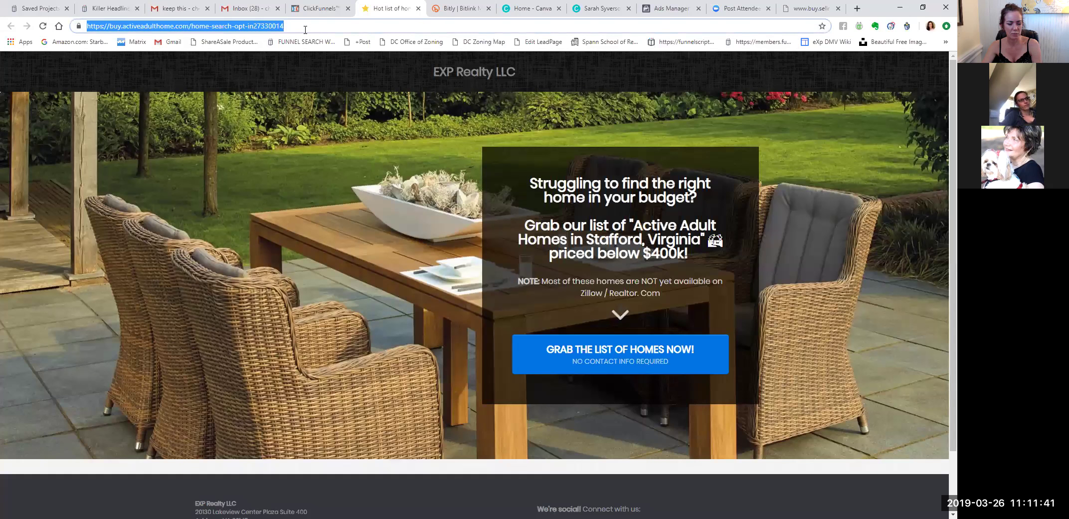
{"action": "left_click", "coordinate": [458, 8]}
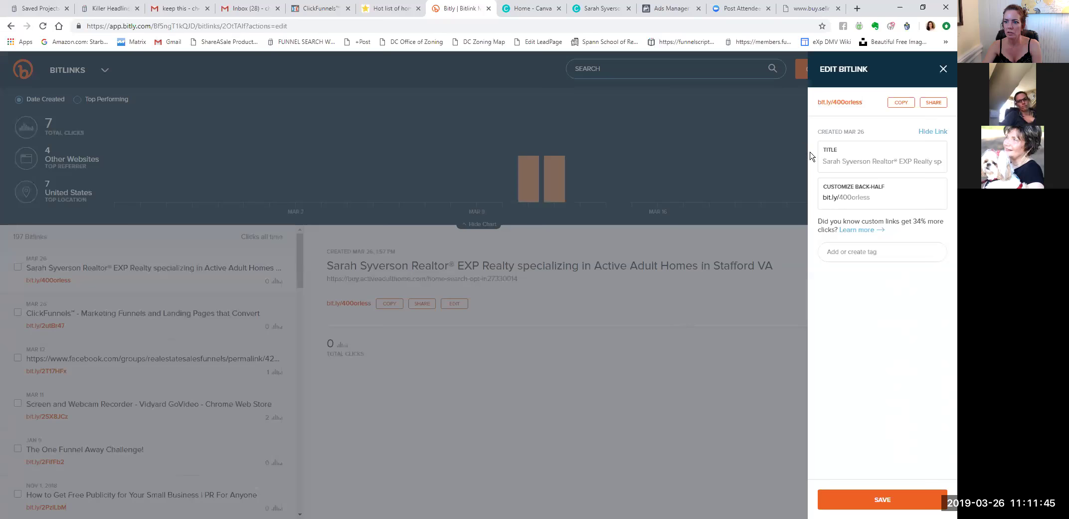
Shorten the copied funnel URL in Bitly to bit.ly/400orless.
{"action": "left_click", "coordinate": [943, 69]}
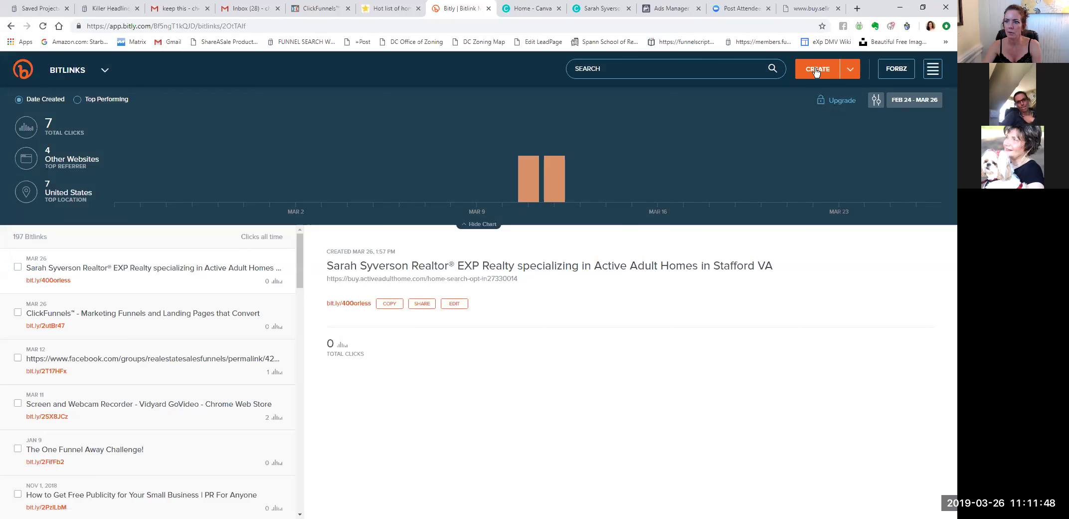
{"action": "left_click", "coordinate": [816, 71]}
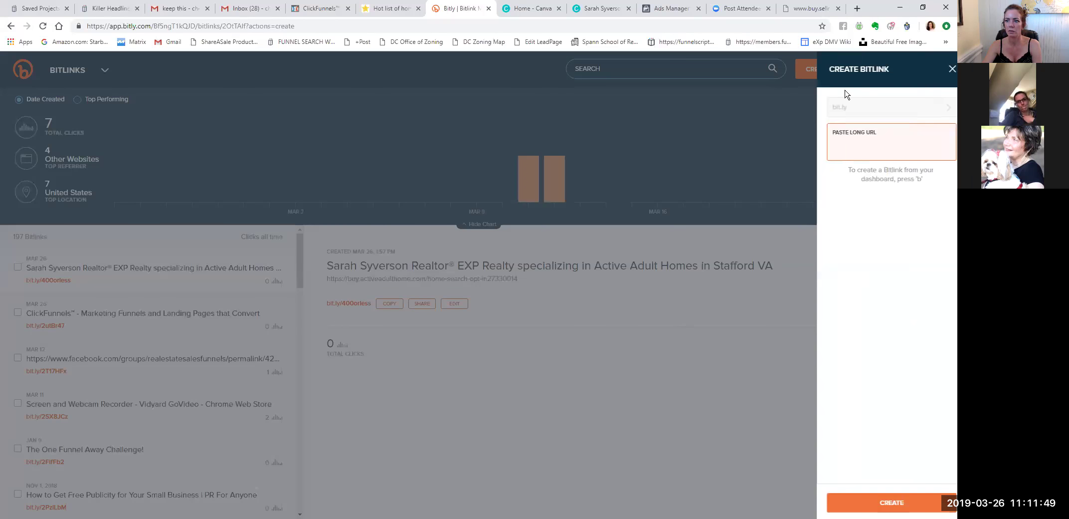
{"action": "key", "text": "ctrl+v"}
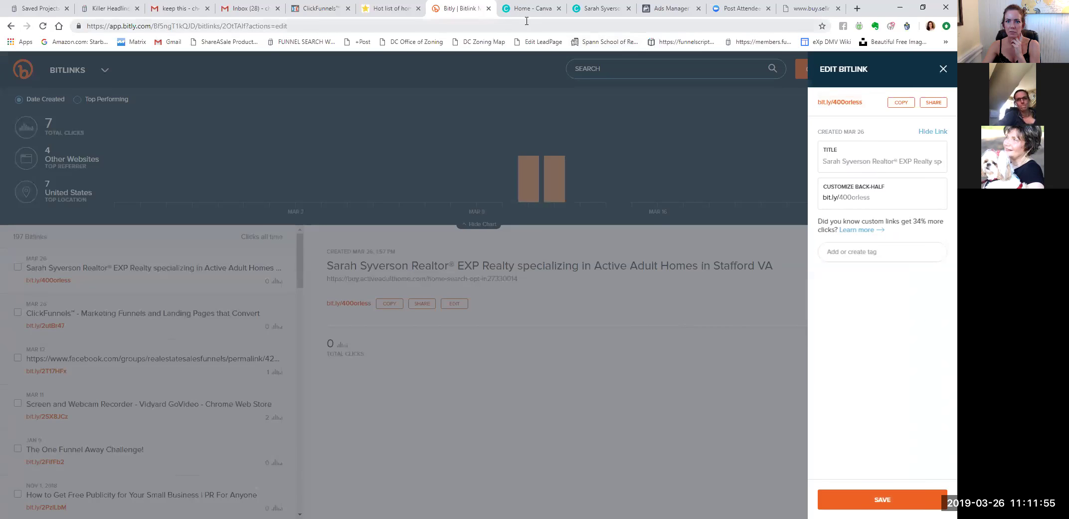
{"action": "key", "text": "ctrl+Tab"}
{"action": "key", "text": "ctrl+Tab"}
{"action": "key", "text": "ctrl+Tab"}
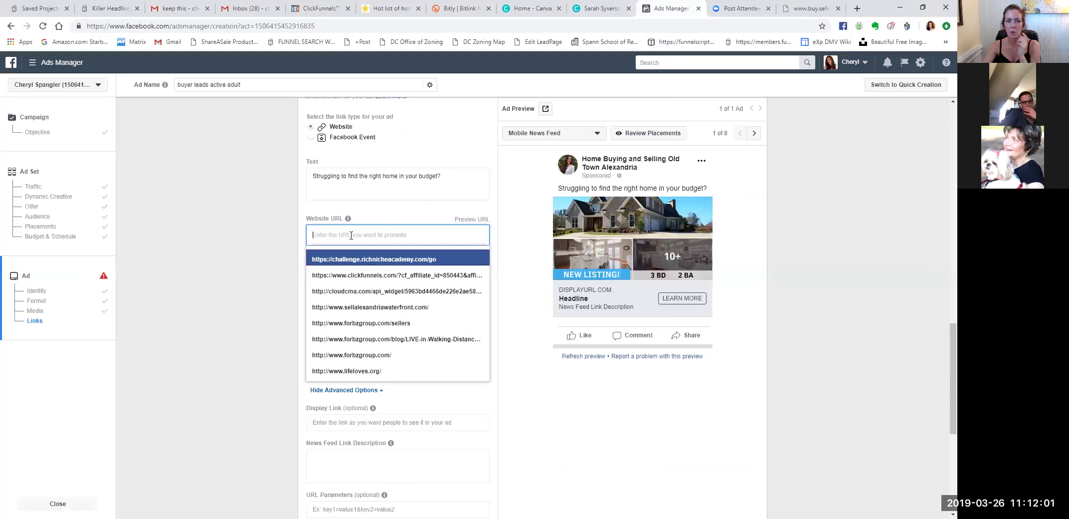
Paste the bit.ly/400orless short link as the website URL and check the landing page.
{"action": "type", "text": "http://bit.ly/400orless"}
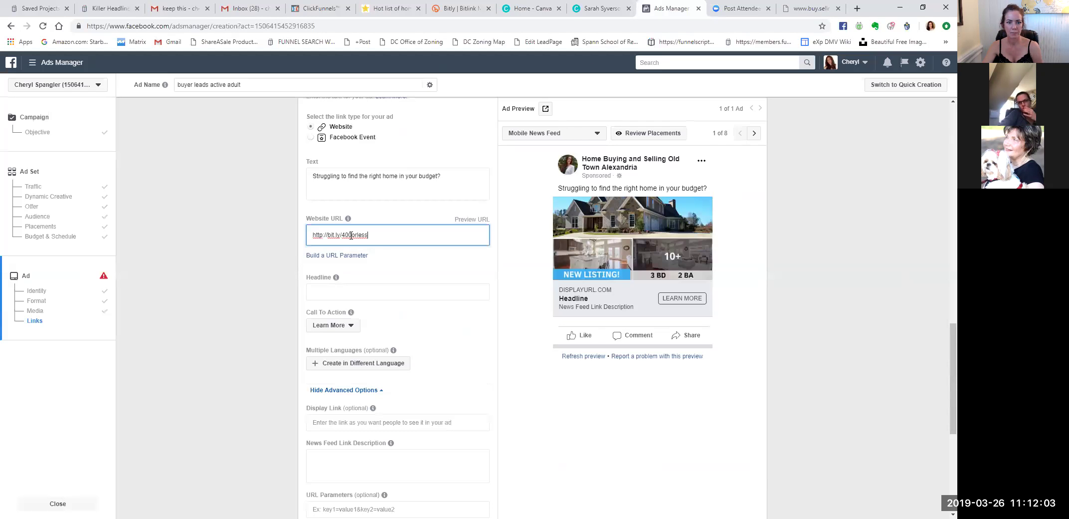
{"action": "left_click", "coordinate": [403, 264]}
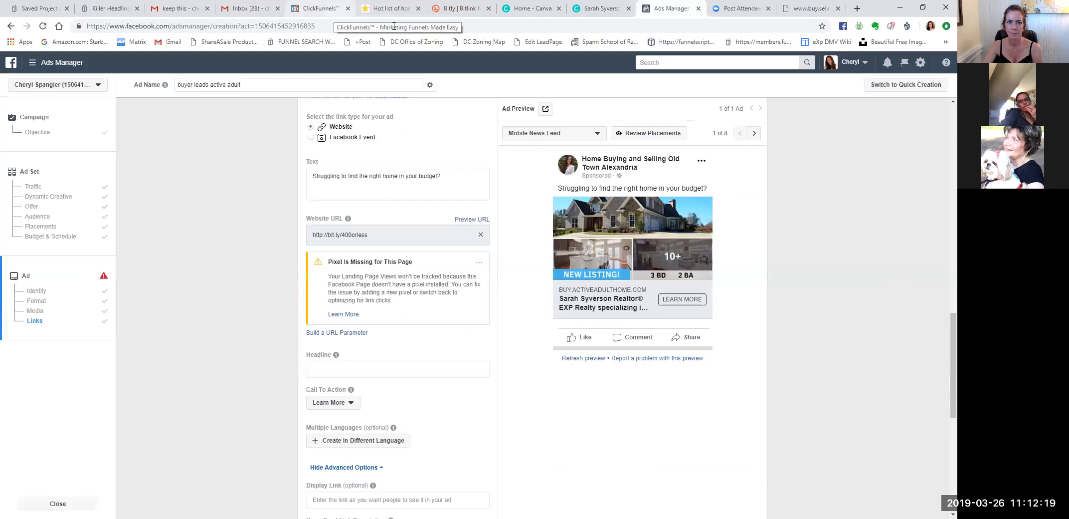
{"action": "left_click", "coordinate": [392, 10]}
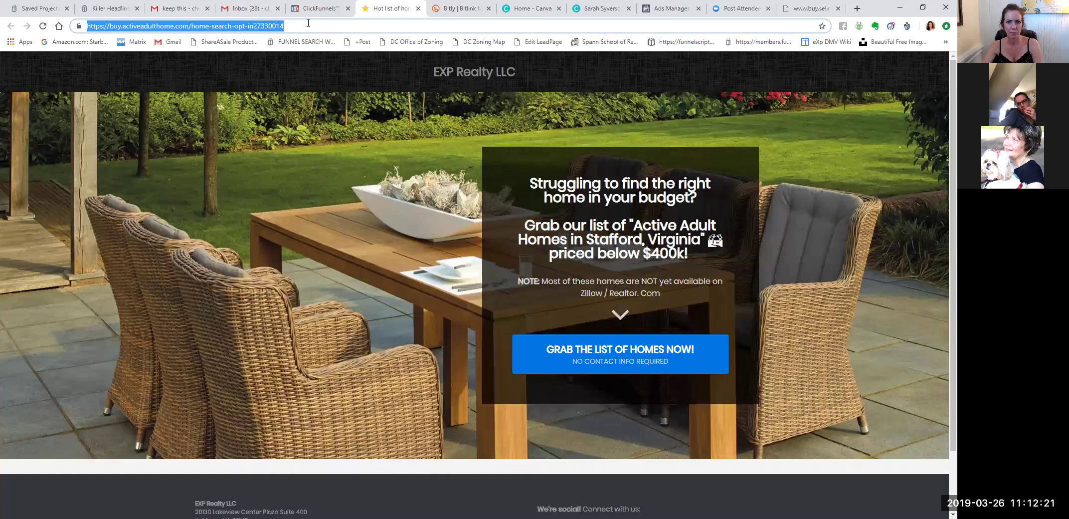
{"action": "left_click", "coordinate": [746, 10]}
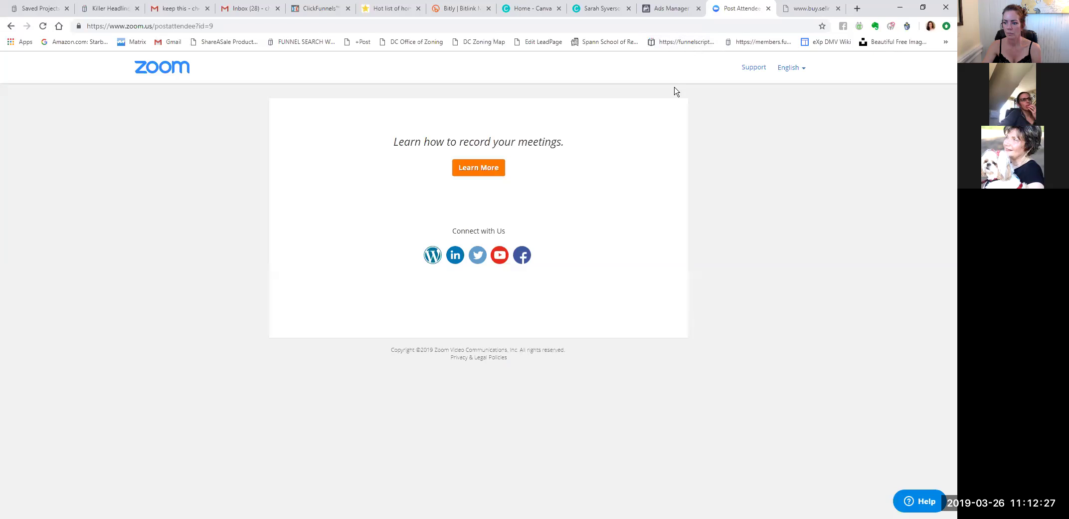
{"action": "key", "text": "ctrl+shift+Tab"}
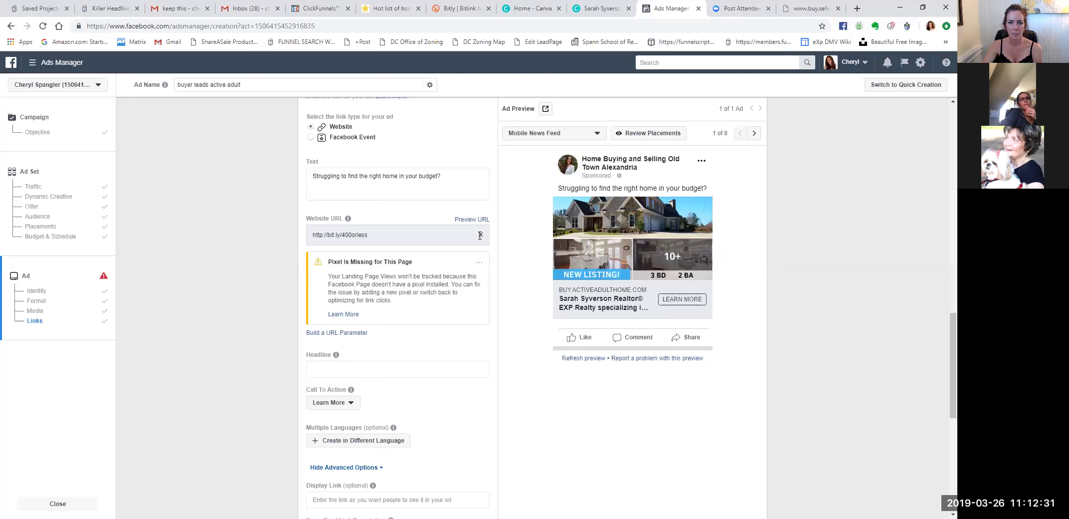
Replace the website URL with the full buy.activeadulthome.com opt-in page address.
{"action": "left_click", "coordinate": [480, 235]}
{"action": "left_click", "coordinate": [405, 216]}
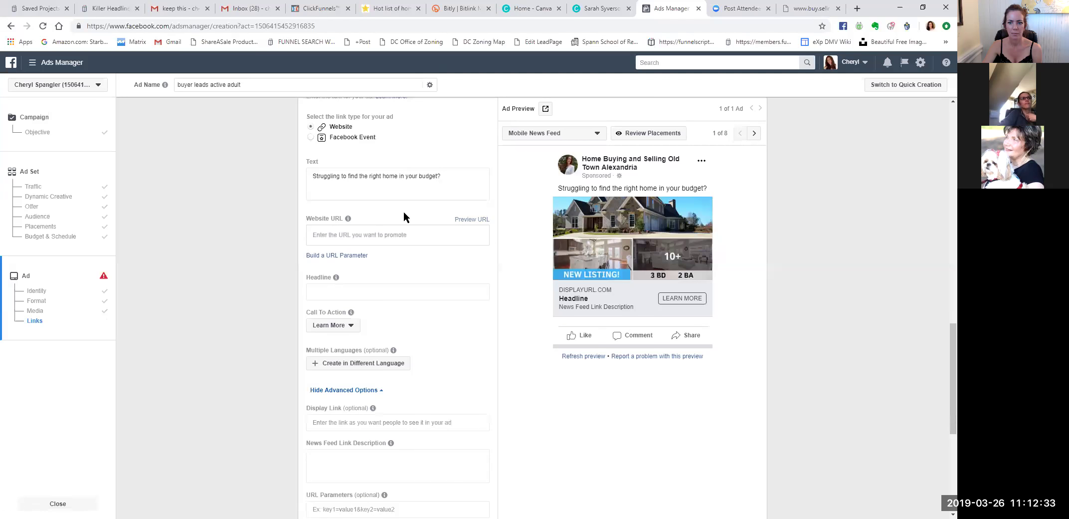
{"action": "scroll", "coordinate": [409, 220], "scroll_direction": "down", "scroll_amount": 5}
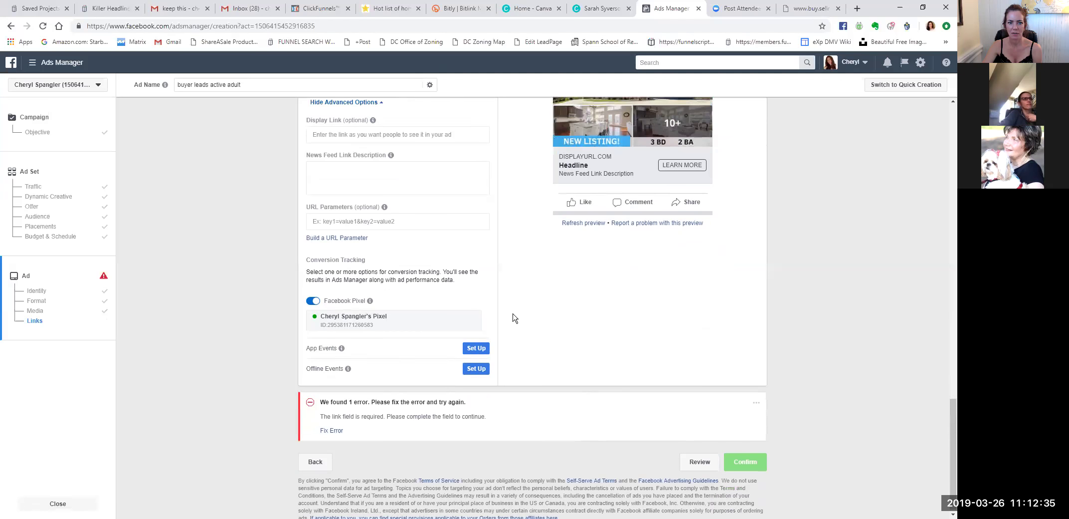
{"action": "scroll", "coordinate": [514, 317], "scroll_direction": "up", "scroll_amount": 5}
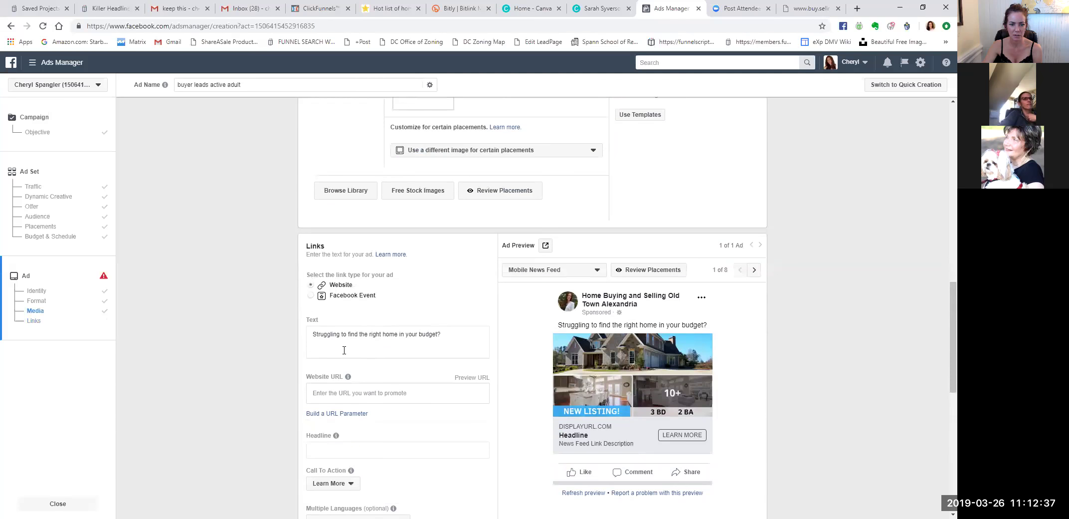
{"action": "left_click", "coordinate": [327, 395]}
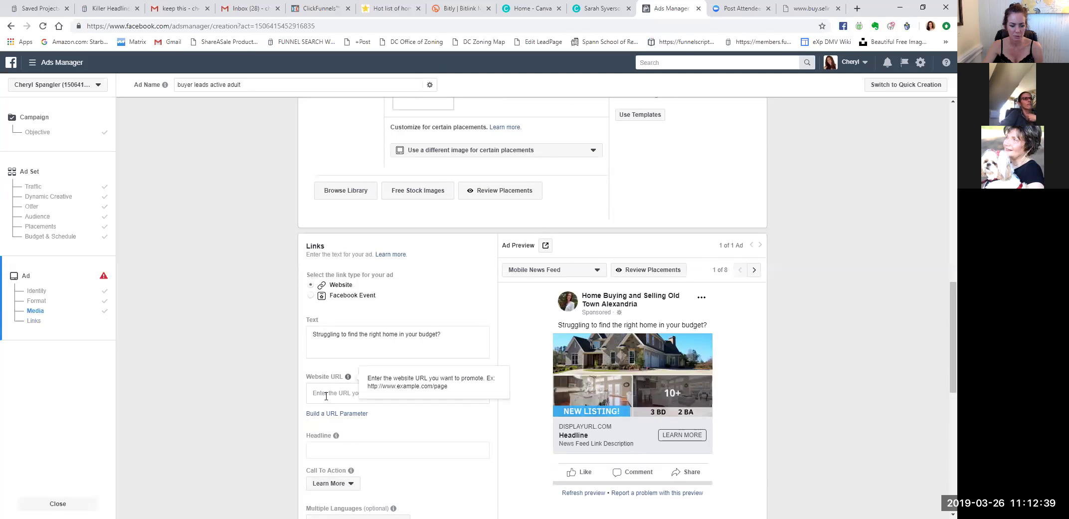
{"action": "key", "text": "ctrl+v"}
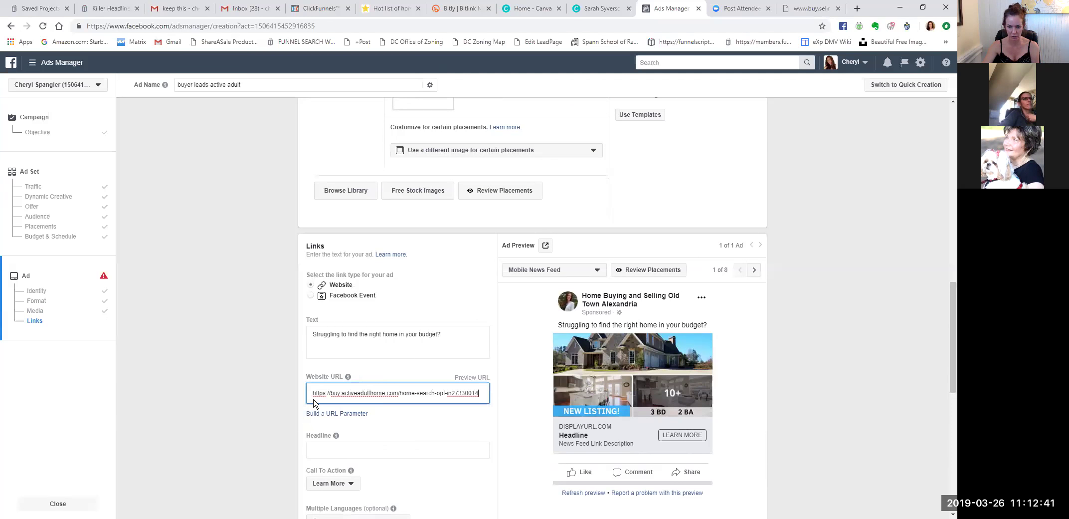
{"action": "left_click", "coordinate": [384, 432]}
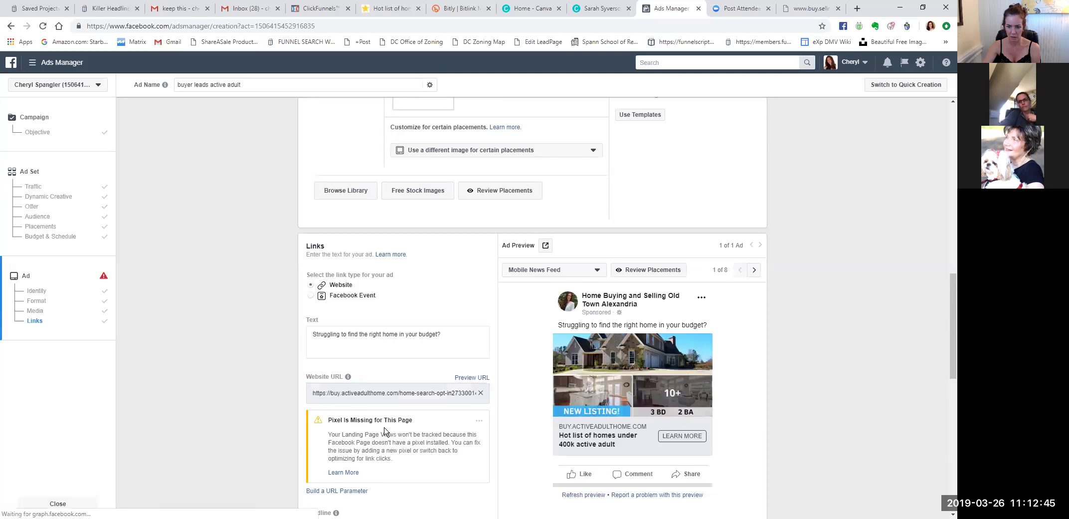
{"action": "triple_click", "coordinate": [386, 393]}
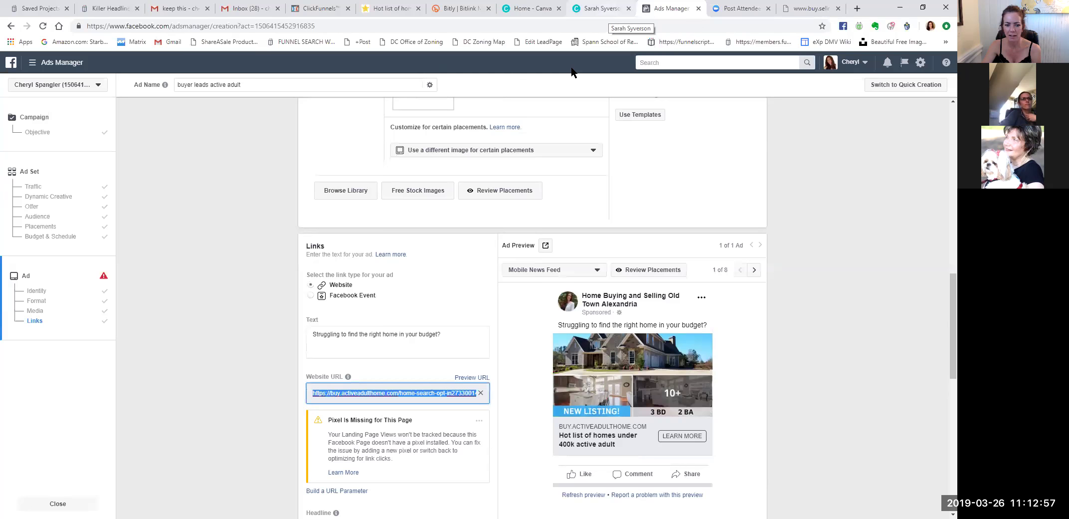
{"action": "left_click", "coordinate": [510, 435]}
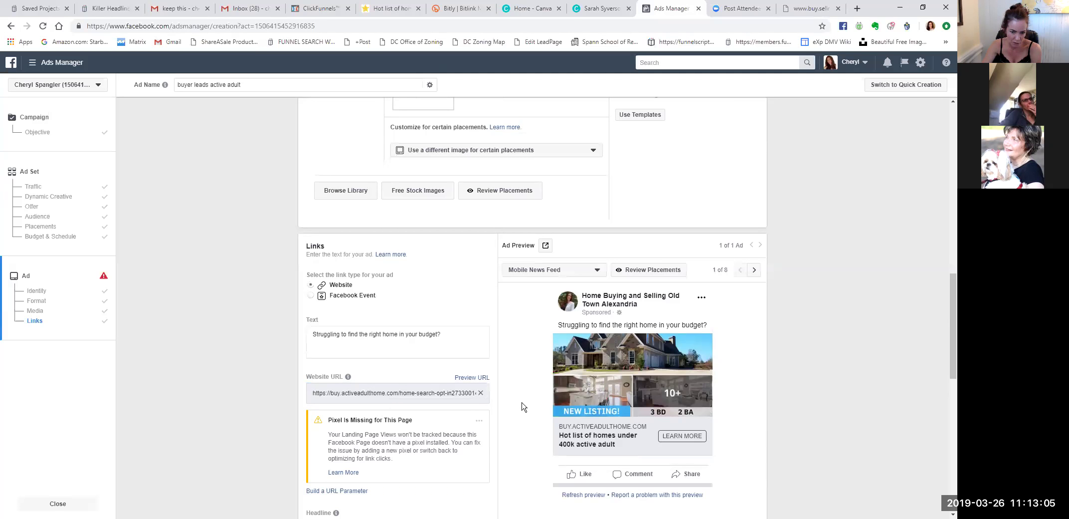
{"action": "scroll", "coordinate": [522, 406], "scroll_direction": "down", "scroll_amount": 4}
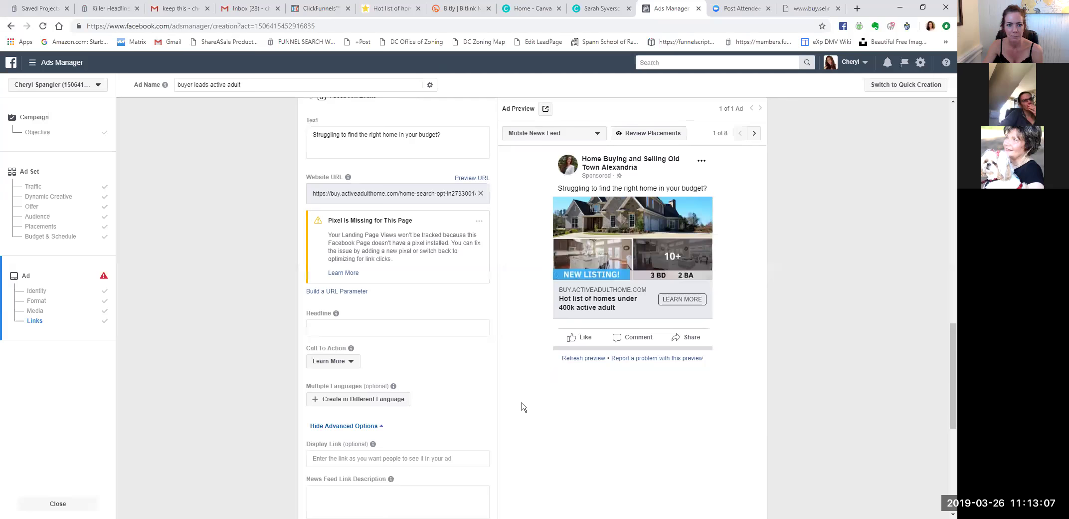
Type 'STAFFORD ACTIVE ADULT HOMES UNDER 400' into the Headline field.
{"action": "left_click", "coordinate": [325, 331]}
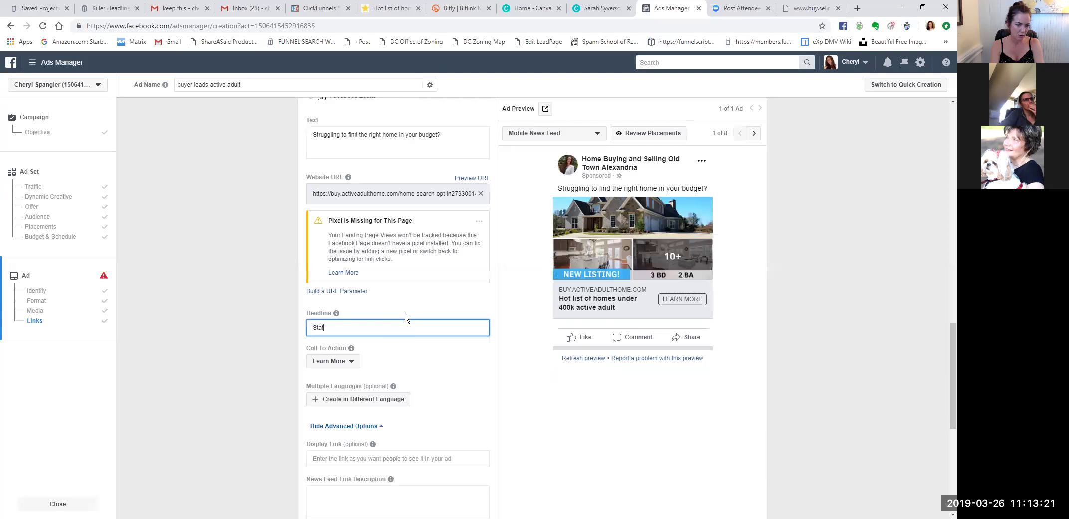
{"action": "type", "text": "TAFFORD AC"}
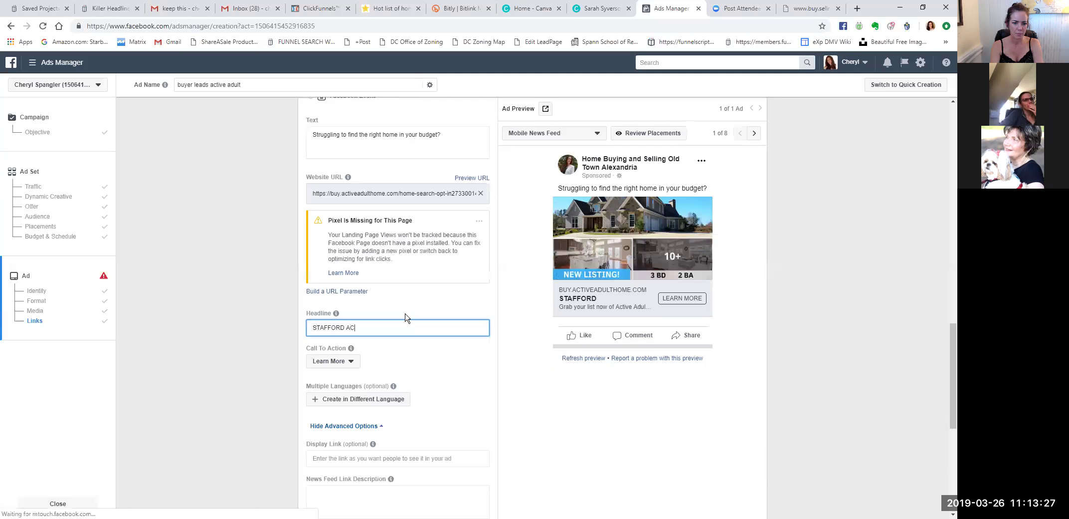
{"action": "type", "text": "TIVE ADULT HOMES"}
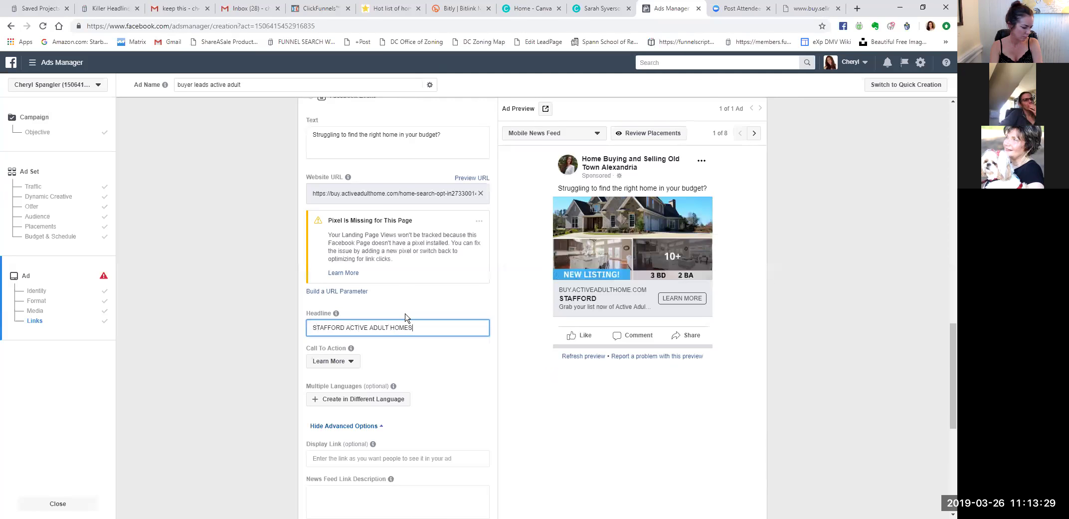
{"action": "type", "text": " UNDER 400K"}
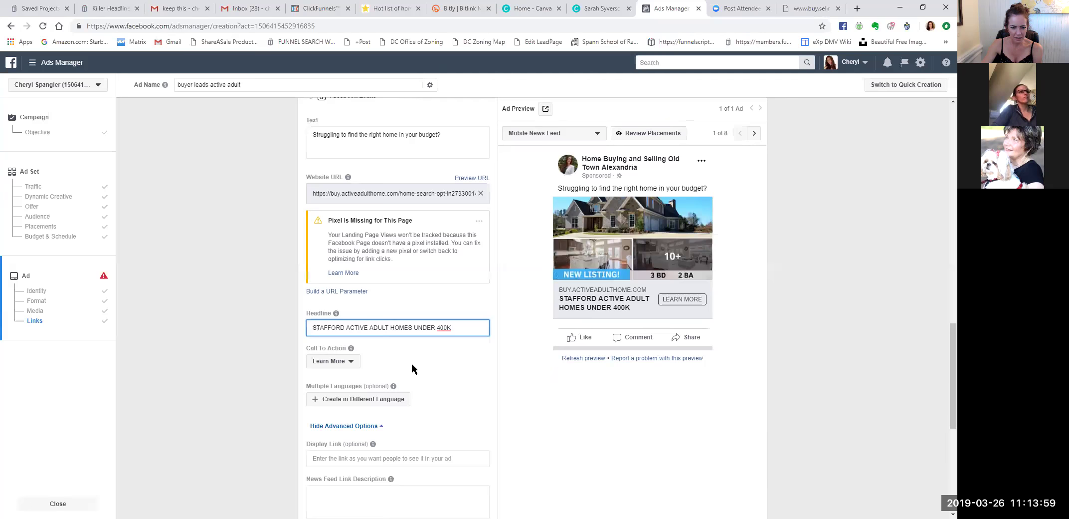
Keep the call to action as Learn More.
{"action": "left_click", "coordinate": [352, 363]}
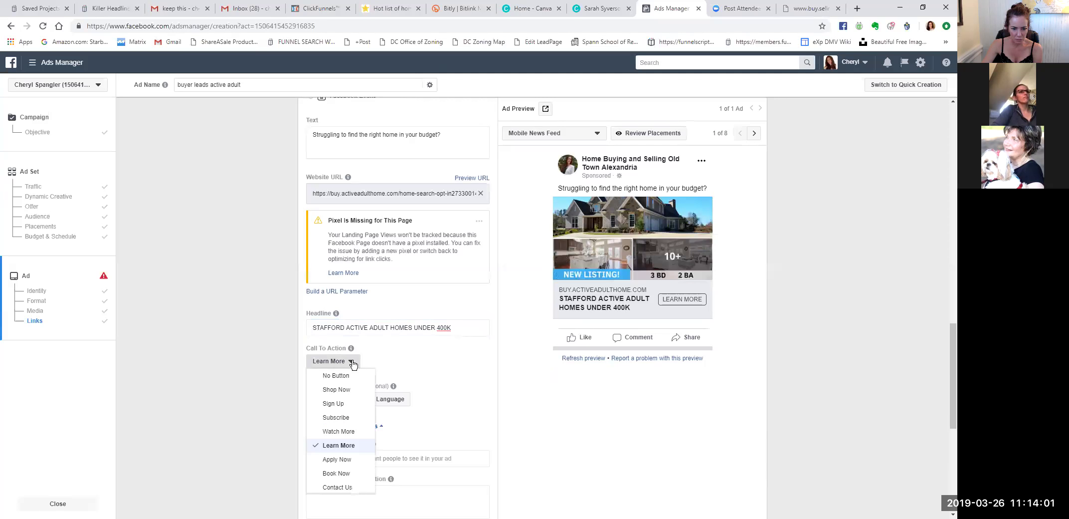
{"action": "left_click", "coordinate": [434, 363]}
{"action": "scroll", "coordinate": [491, 357], "scroll_direction": "down", "scroll_amount": 2}
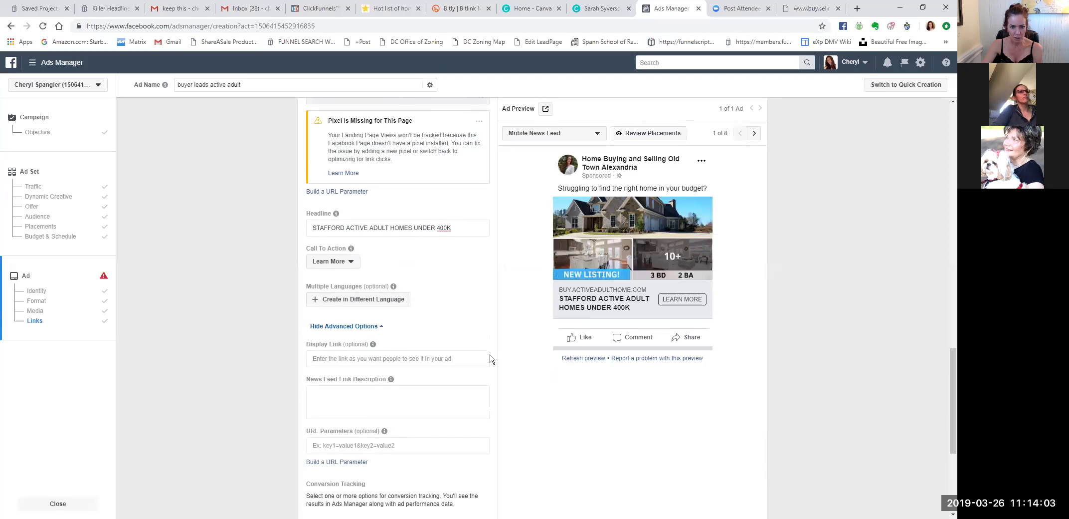
Start the News Feed link description with 'Grab our list of Stafford Active Adult Homes'.
{"action": "left_click", "coordinate": [359, 359]}
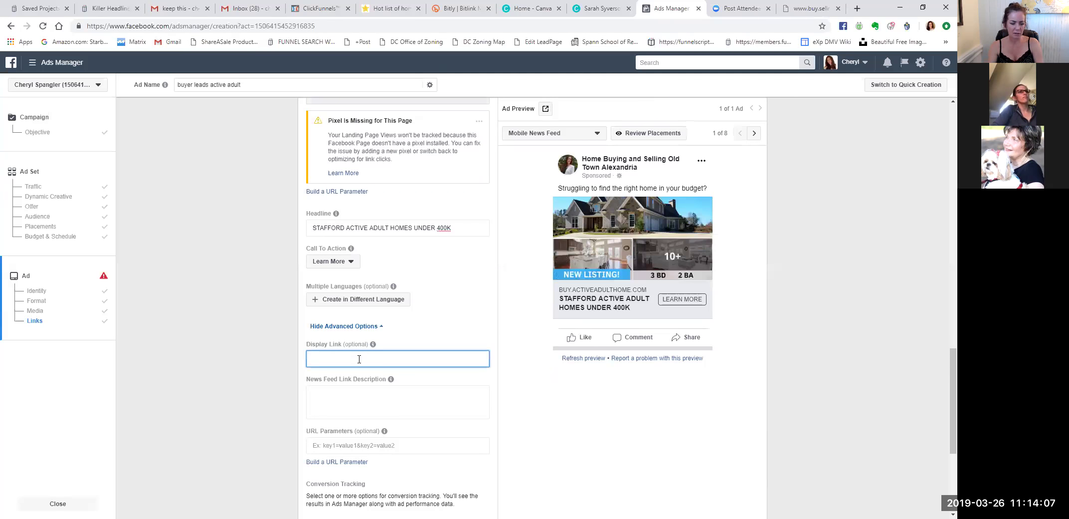
{"action": "left_click", "coordinate": [392, 400]}
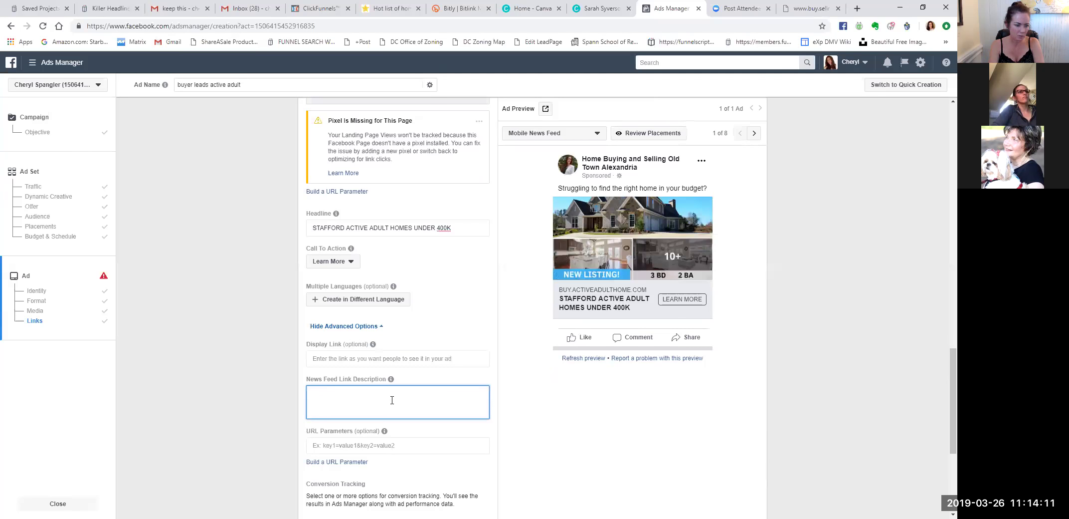
{"action": "type", "text": "gRA"}
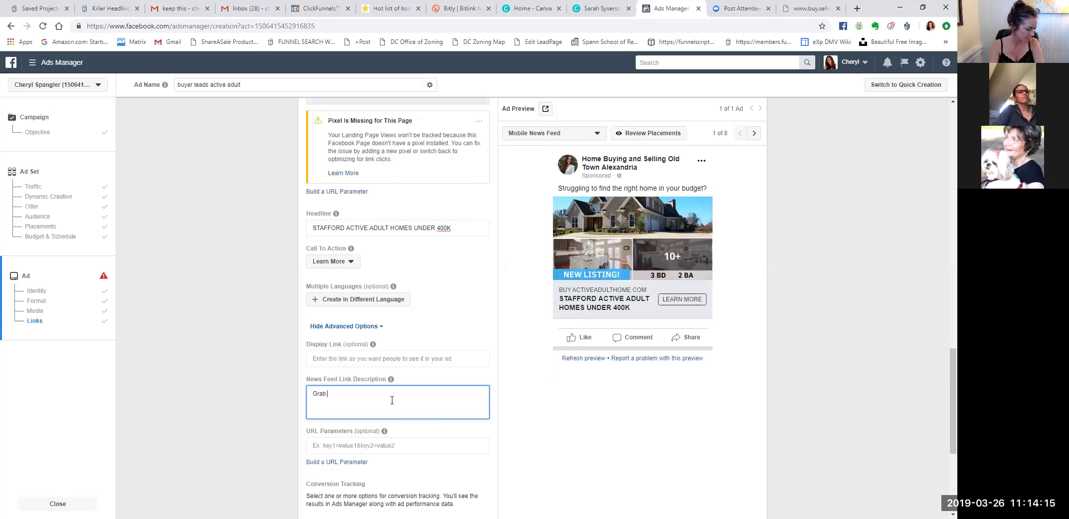
{"action": "type", "text": "b our list of"}
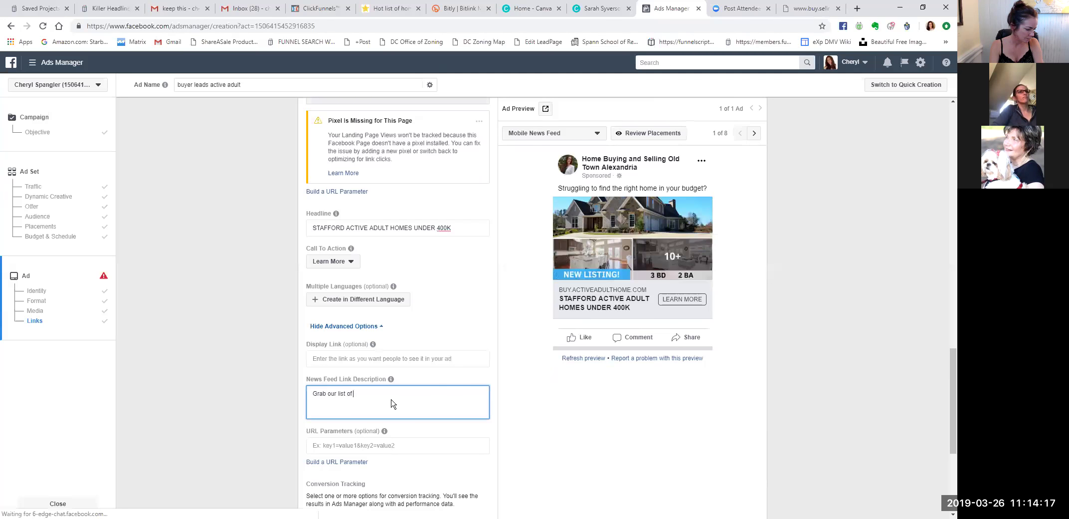
{"action": "type", "text": " Stafford Active Adult Homes"}
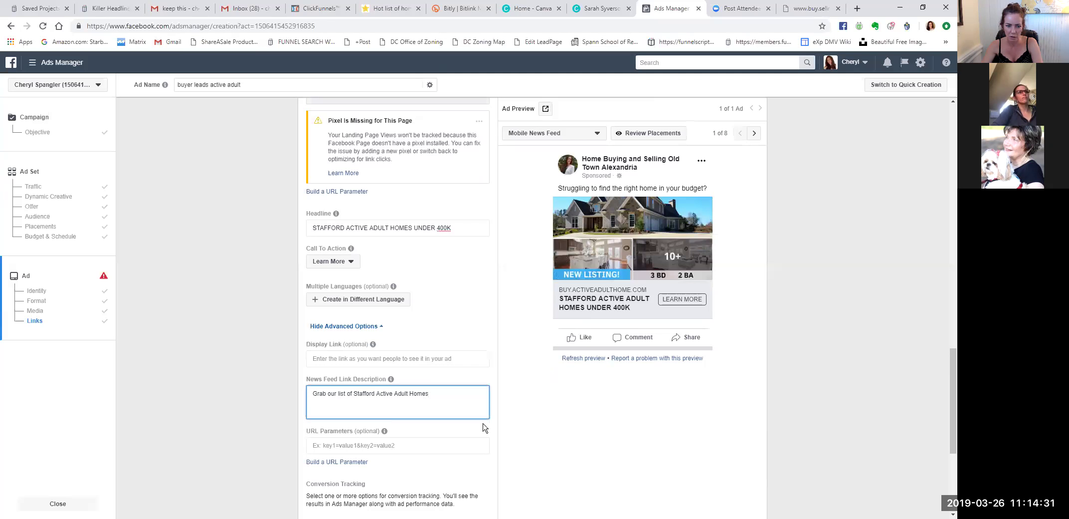
{"action": "scroll", "coordinate": [475, 324], "scroll_direction": "up", "scroll_amount": 2}
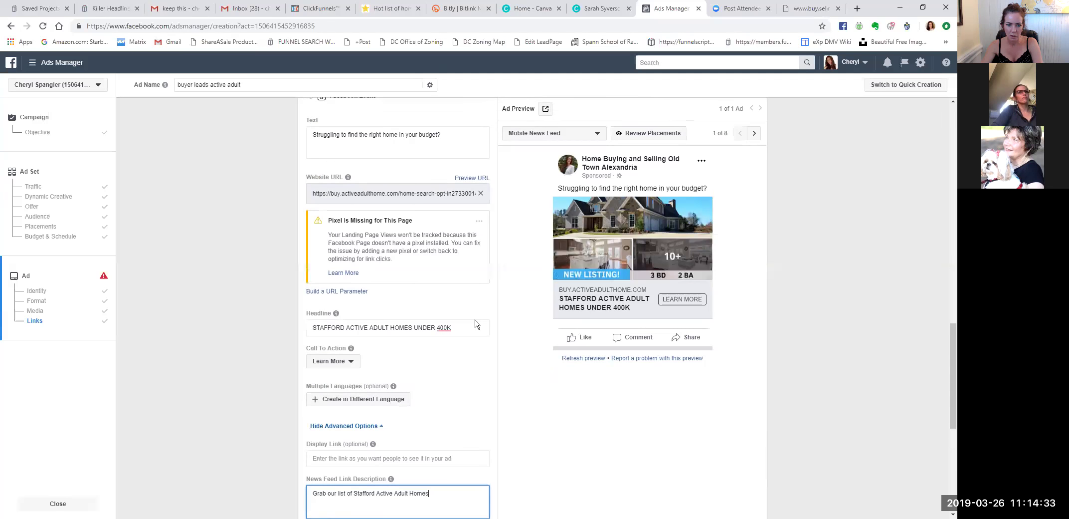
{"action": "scroll", "coordinate": [475, 324], "scroll_direction": "up", "scroll_amount": 2}
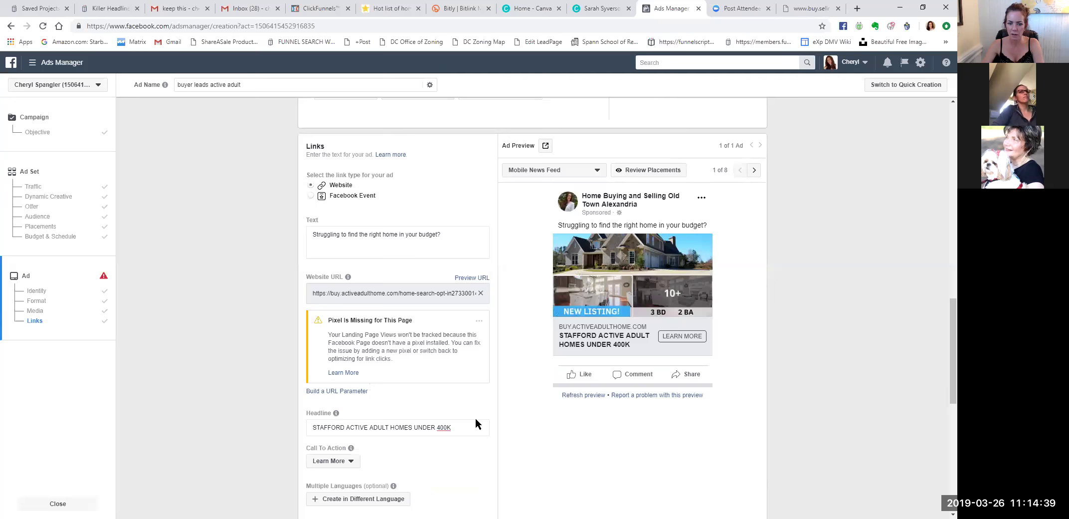
{"action": "scroll", "coordinate": [476, 417], "scroll_direction": "down", "scroll_amount": 6}
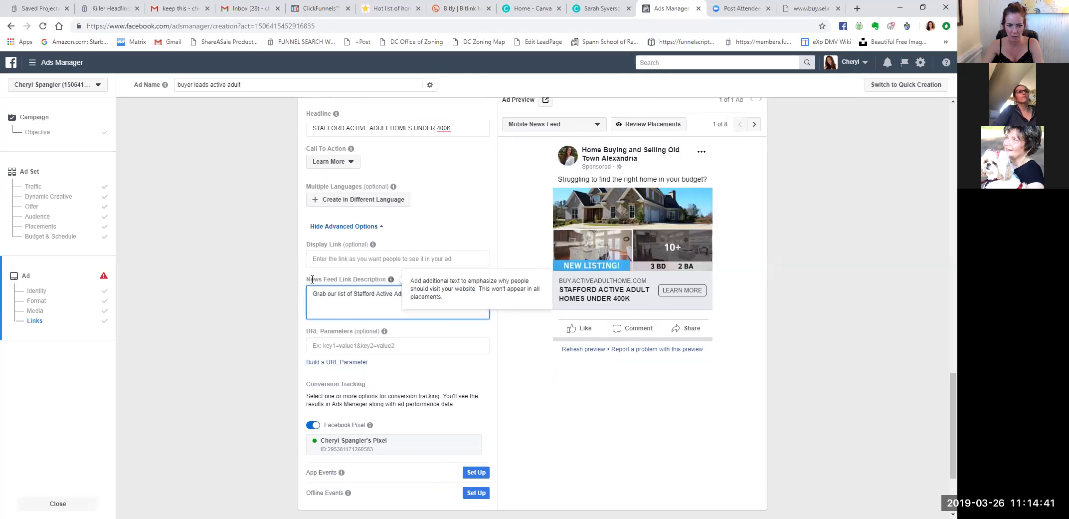
Extend the link description with 'priced below $400k!'.
{"action": "left_click_drag", "start_coordinate": [448, 296], "coordinate": [350, 293]}
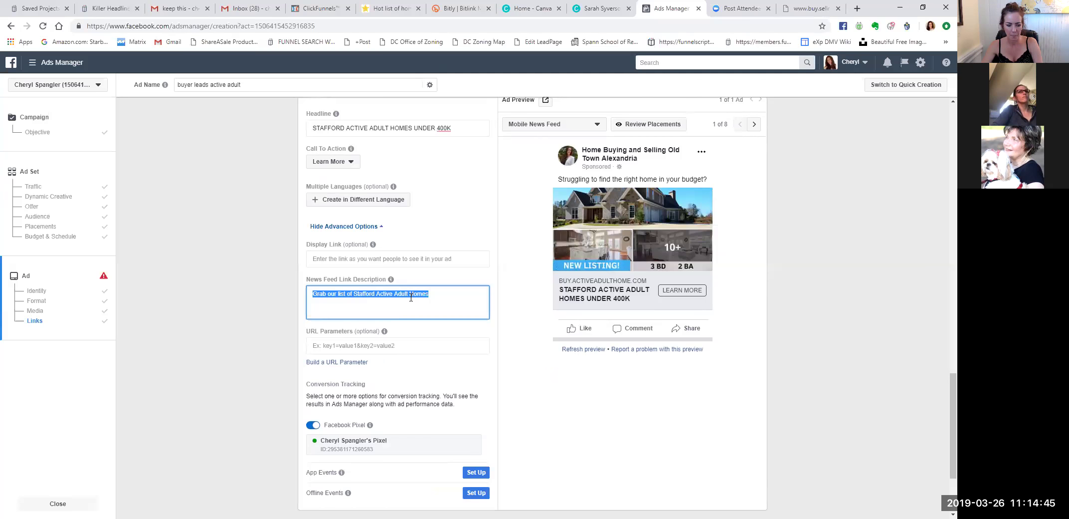
{"action": "left_click", "coordinate": [441, 297]}
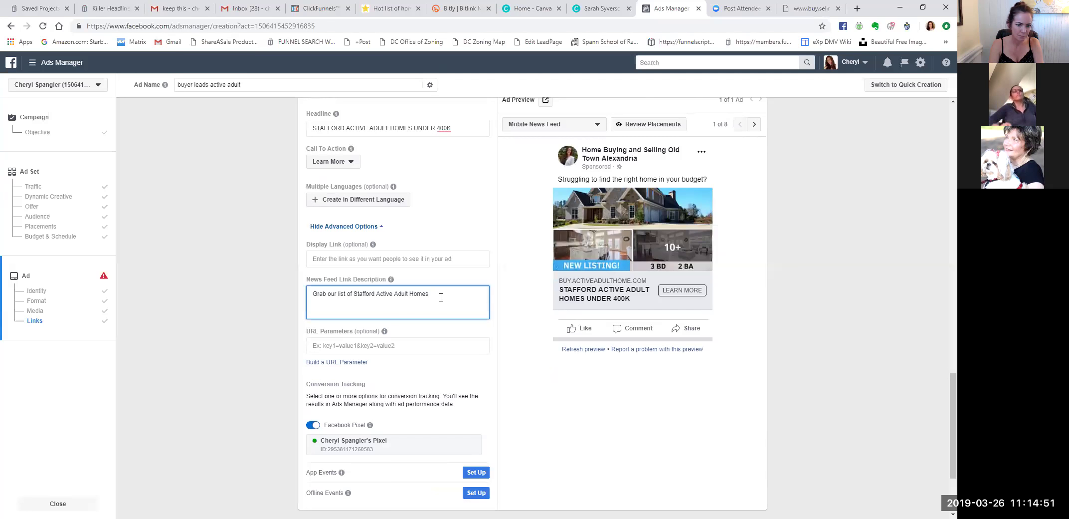
{"action": "type", "text": "riced $400"}
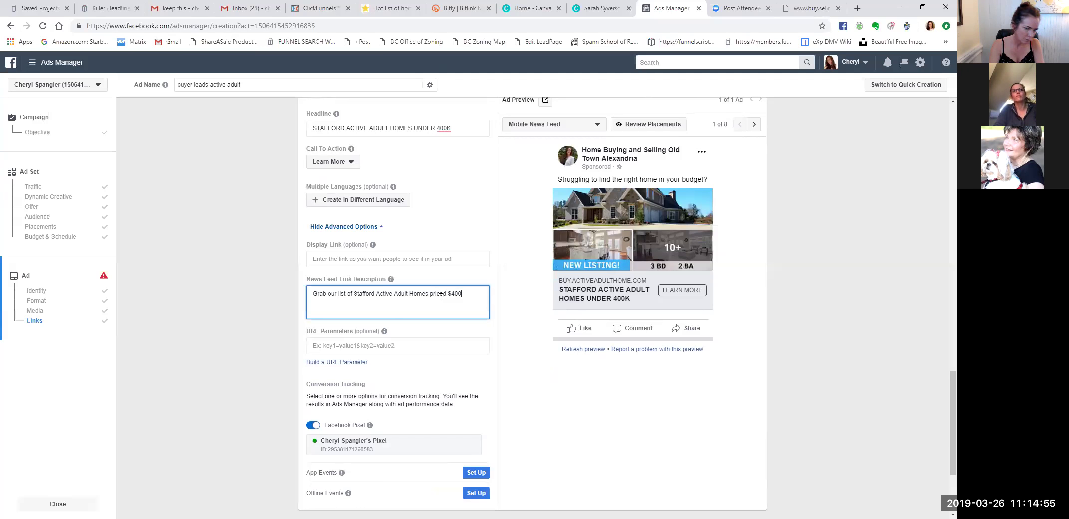
{"action": "key", "text": "BackSpace"}
{"action": "key", "text": "BackSpace"}
{"action": "key", "text": "BackSpace"}
{"action": "key", "text": "BackSpace"}
{"action": "type", "text": "belo"}
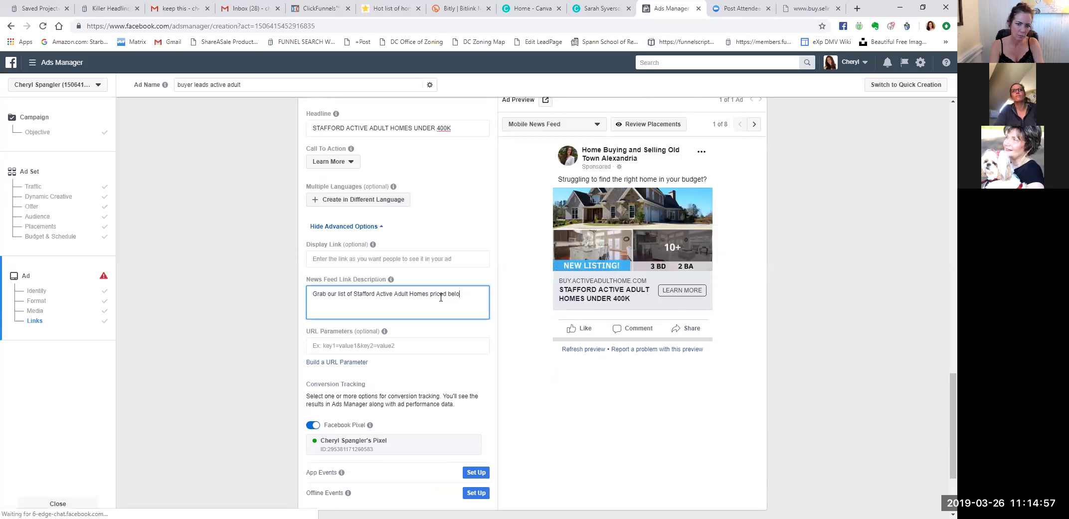
{"action": "type", "text": "w $400k"}
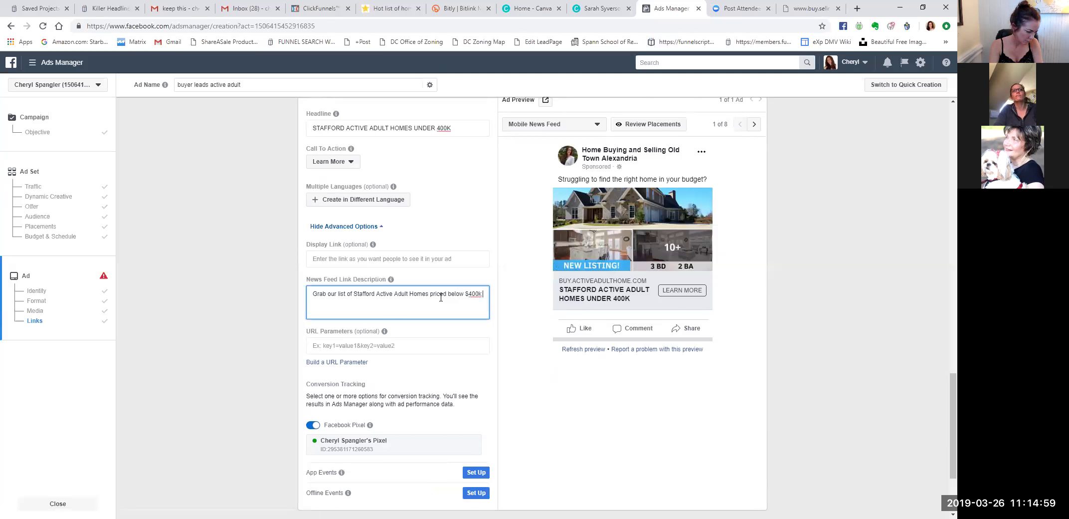
{"action": "type", "text": "! mM"}
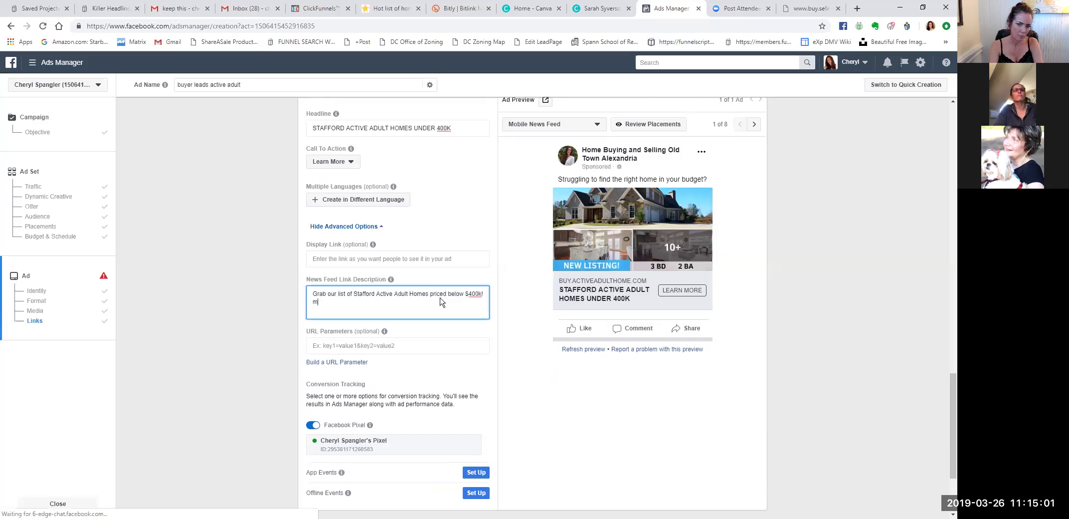
{"action": "key", "text": "BackSpace"}
{"action": "key", "text": "BackSpace"}
Add 'Most of these homes are NOT yet available on Zillow / Realtor.com' and 'These homes don't last long!', then copy the description.
{"action": "type", "text": "M"}
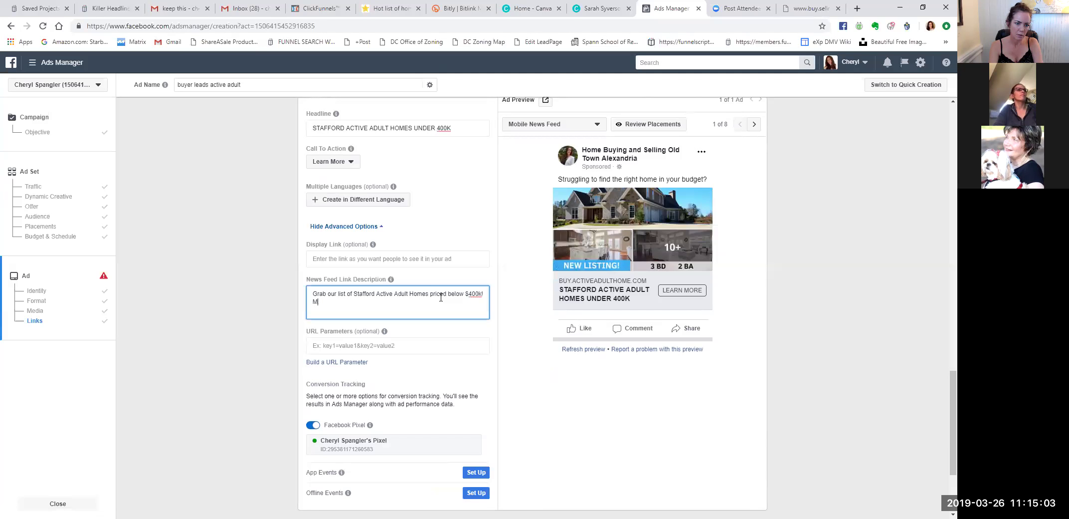
{"action": "type", "text": "ost"}
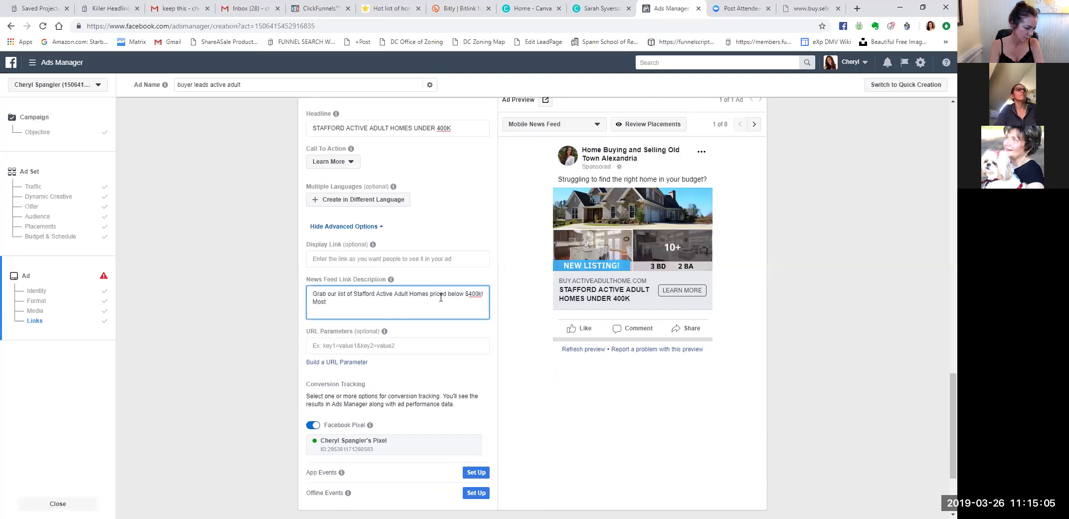
{"action": "type", "text": " of these homes"}
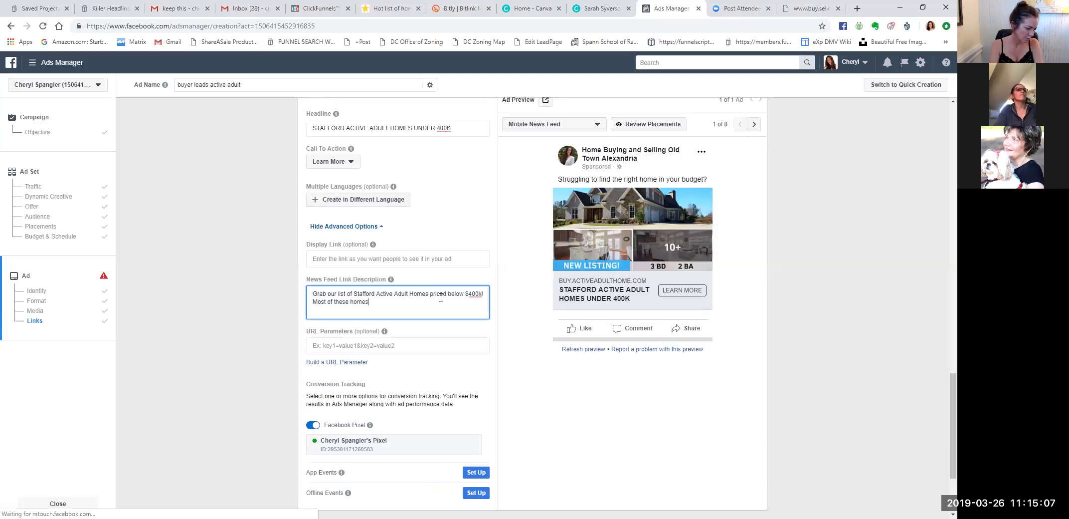
{"action": "type", "text": " are NOT yet available"}
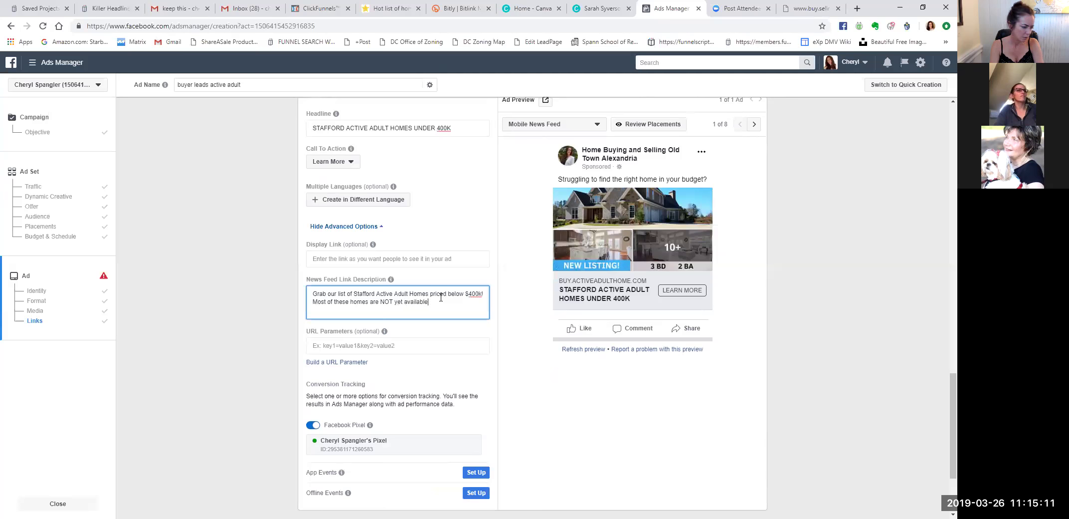
{"action": "type", "text": " on Zillow / Real"}
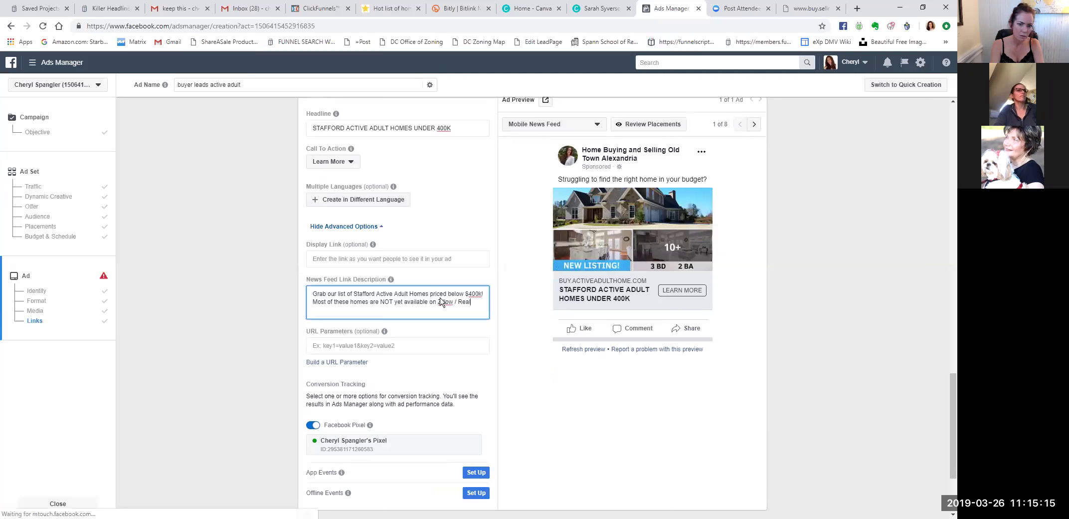
{"action": "type", "text": "tor.com"}
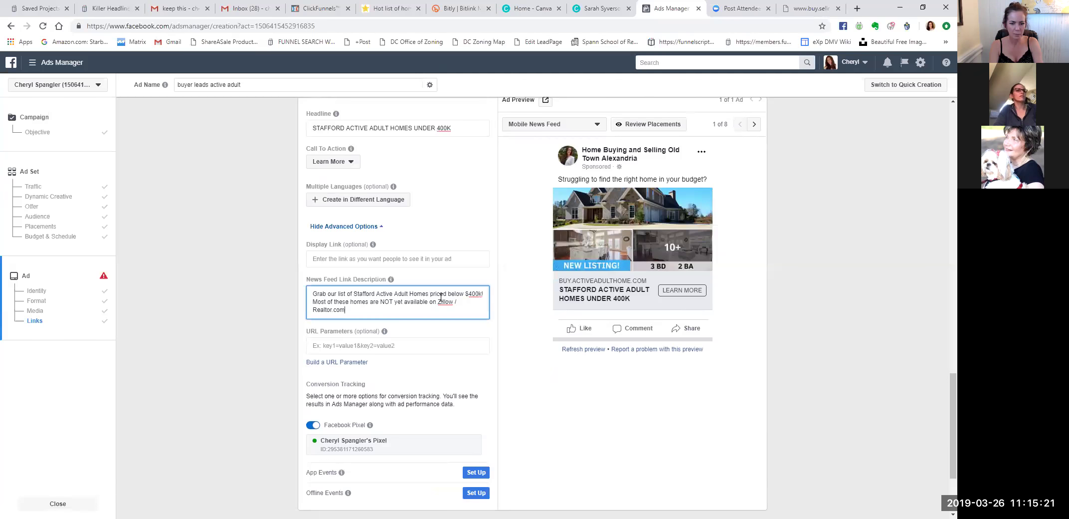
{"action": "type", "text": "These homes wi"}
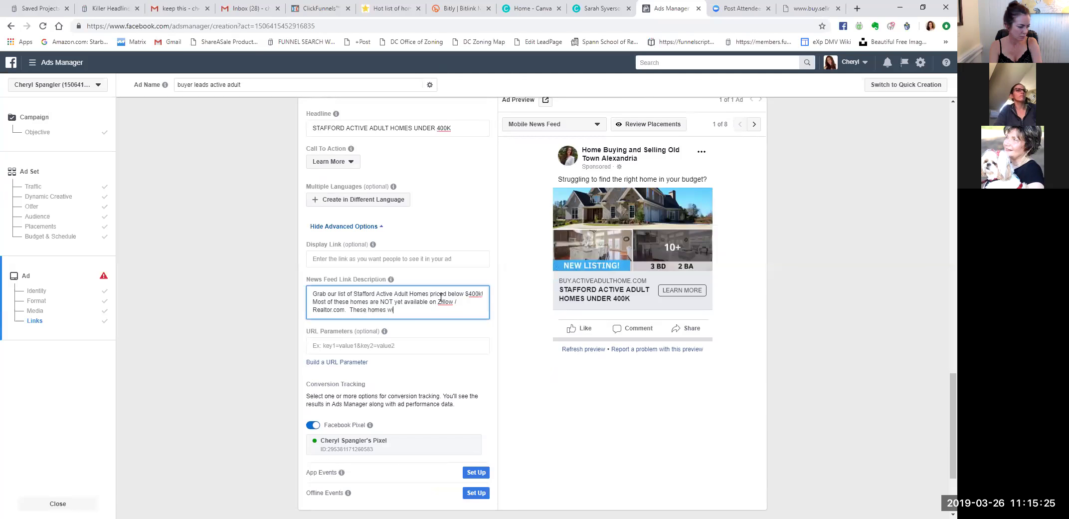
{"action": "key", "text": "BackSpace"}
{"action": "key", "text": "BackSpace"}
{"action": "key", "text": "BackSpace"}
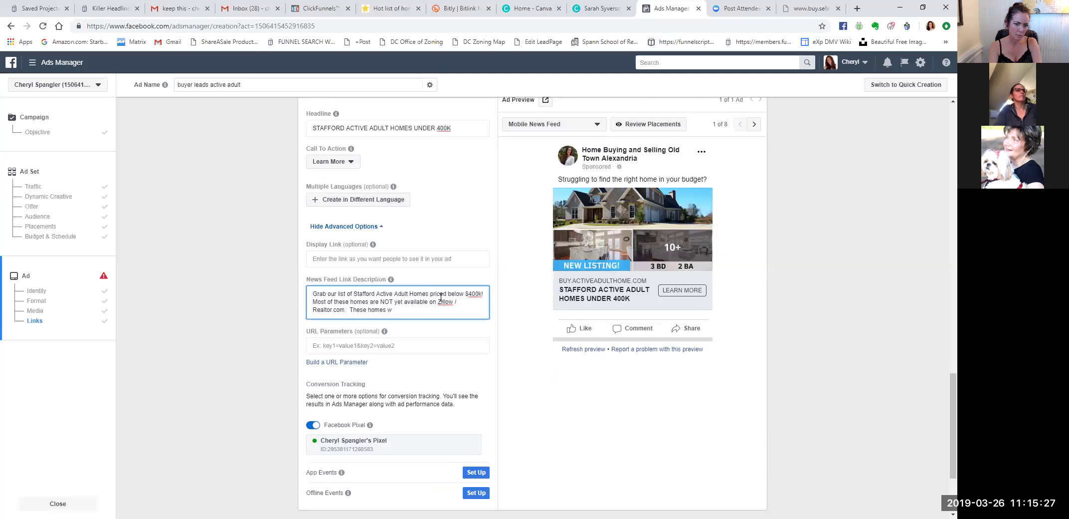
{"action": "key", "text": "BackSpace"}
{"action": "type", "text": "don't last long"}
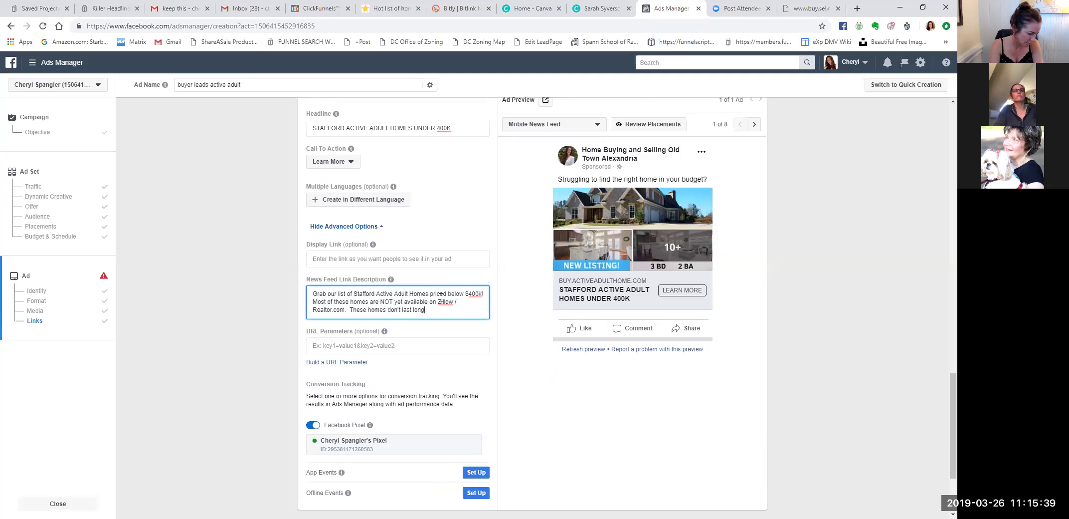
{"action": "type", "text": "!"}
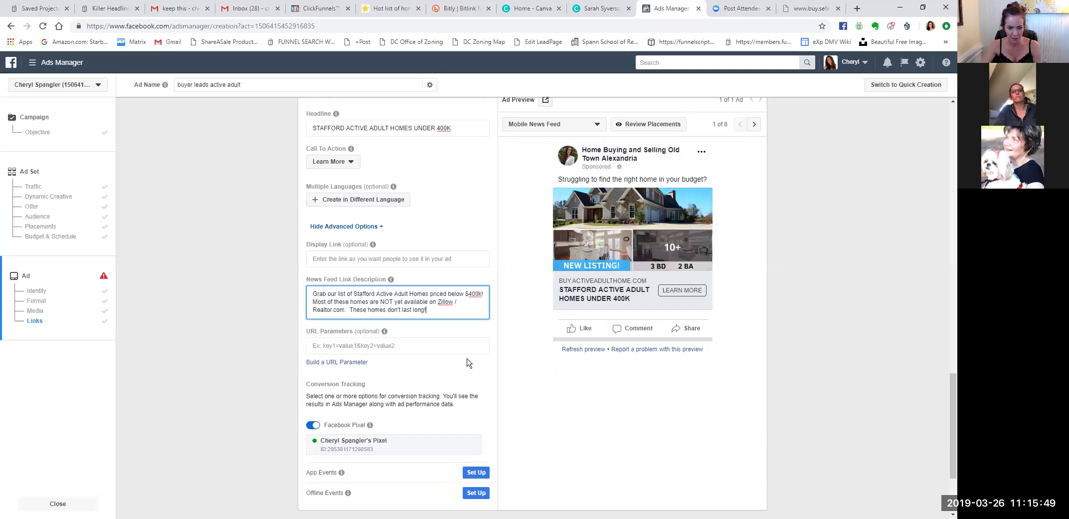
{"action": "left_click_drag", "start_coordinate": [451, 312], "coordinate": [313, 293]}
{"action": "key", "text": "ctrl+c"}
{"action": "mouse_move", "coordinate": [384, 331]}
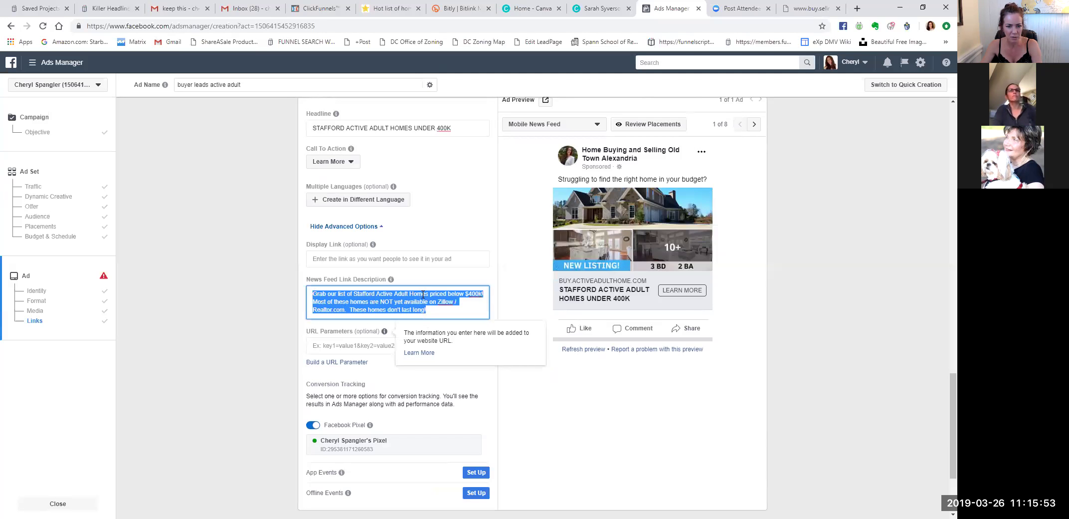
{"action": "left_click", "coordinate": [466, 244]}
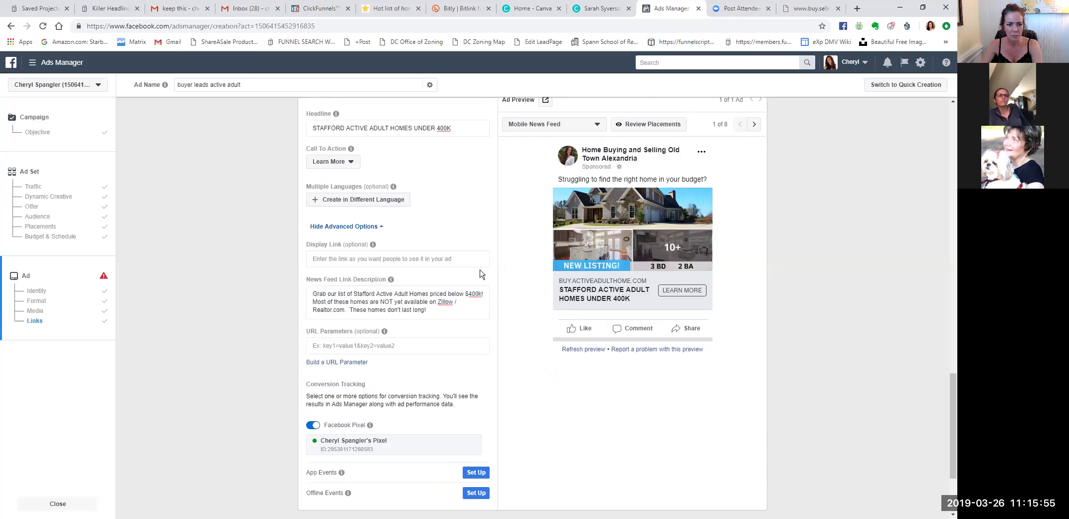
Paste the description copy into the primary text as a new paragraph after 'budget?'.
{"action": "left_click", "coordinate": [473, 230]}
{"action": "scroll", "coordinate": [463, 214], "scroll_direction": "up", "scroll_amount": 3}
{"action": "scroll", "coordinate": [457, 207], "scroll_direction": "up", "scroll_amount": 2}
{"action": "left_click", "coordinate": [463, 237]}
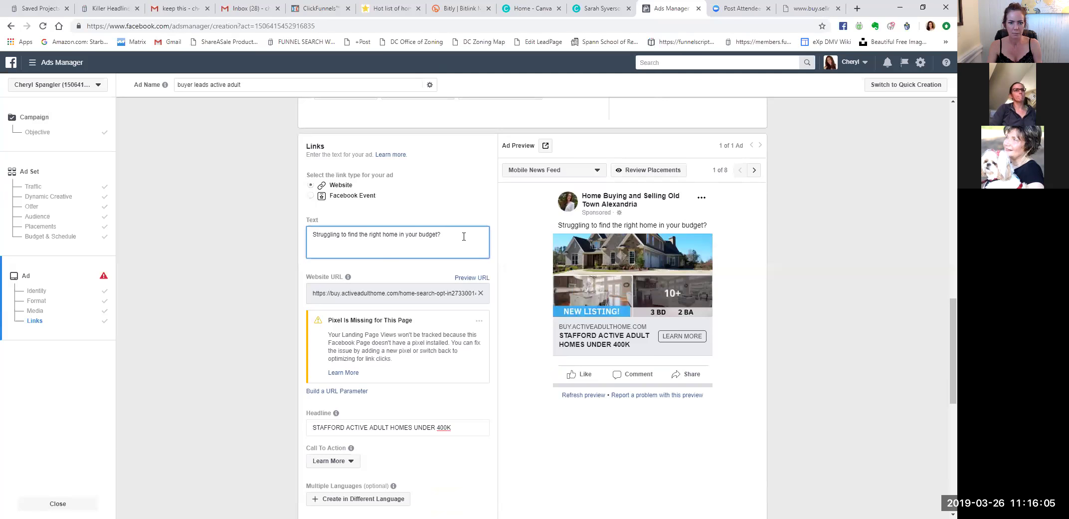
{"action": "key", "text": "ctrl+v"}
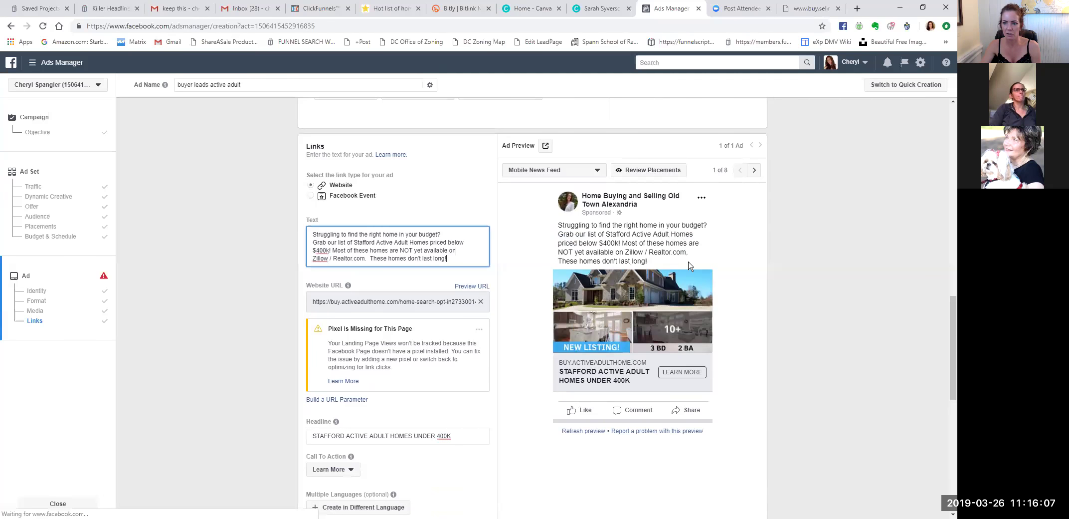
{"action": "left_click", "coordinate": [468, 238]}
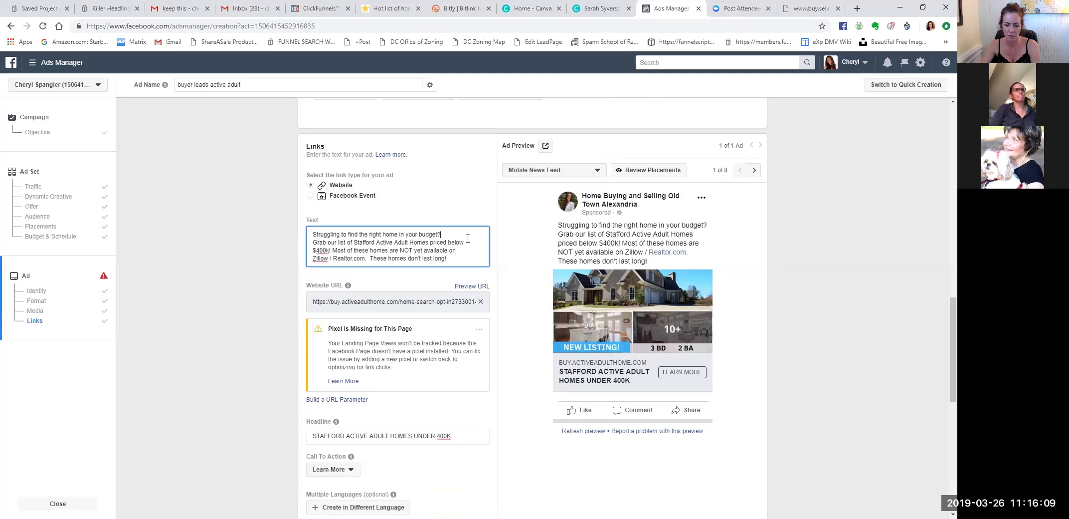
{"action": "key", "text": "Return"}
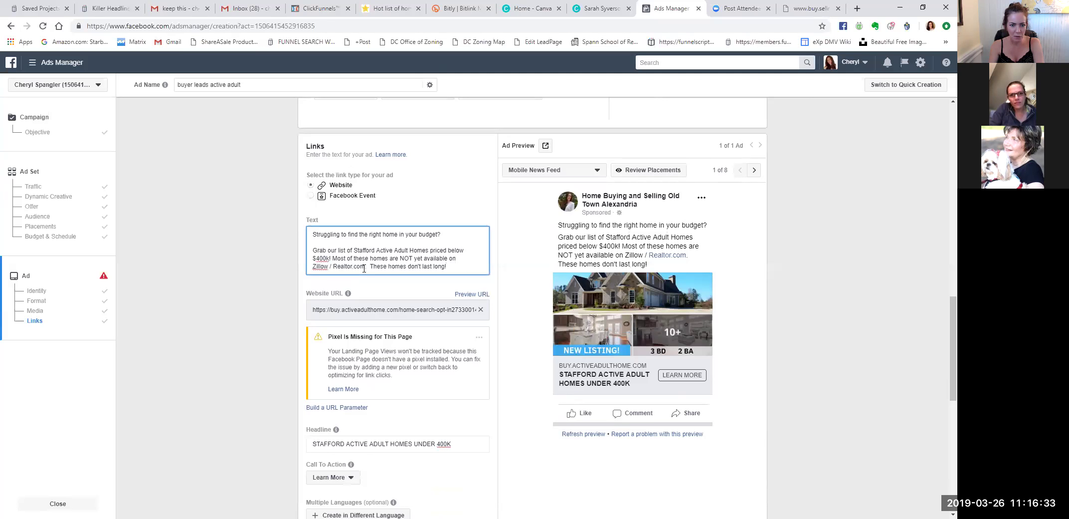
{"action": "key", "text": "Right"}
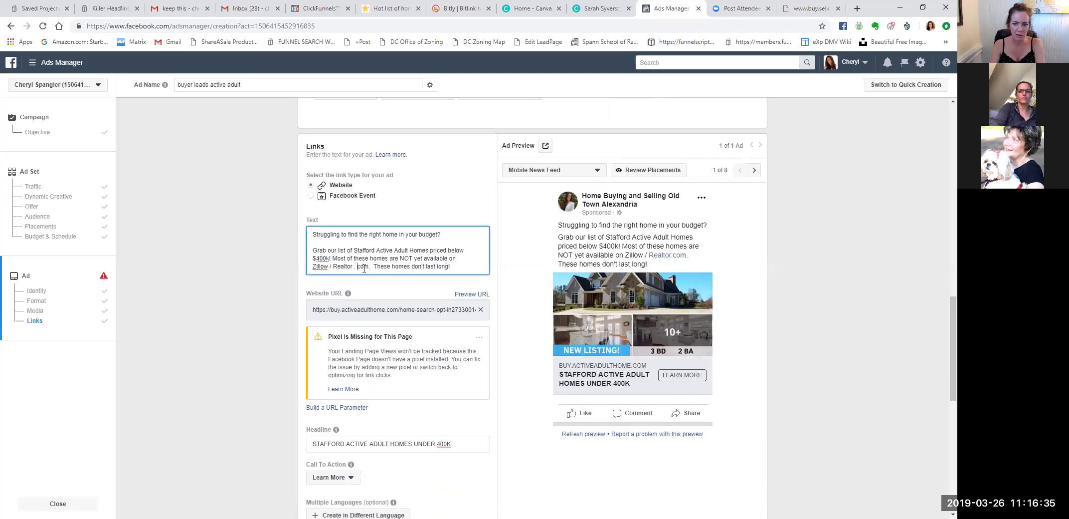
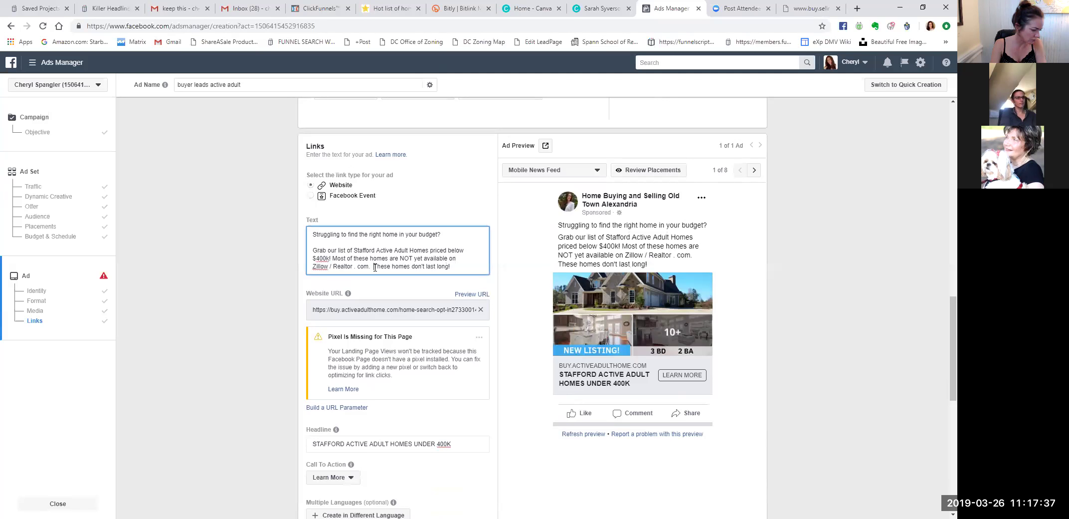
Set 'These homes don't last long!' apart in the ad text and select the Stafford landing page's address.
{"action": "key", "text": "Return"}
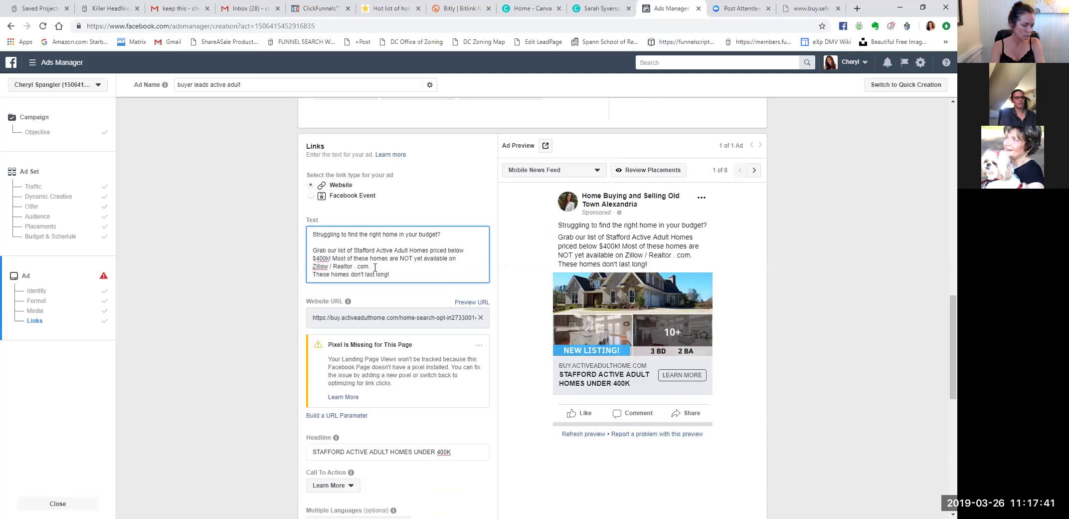
{"action": "key", "text": "Return"}
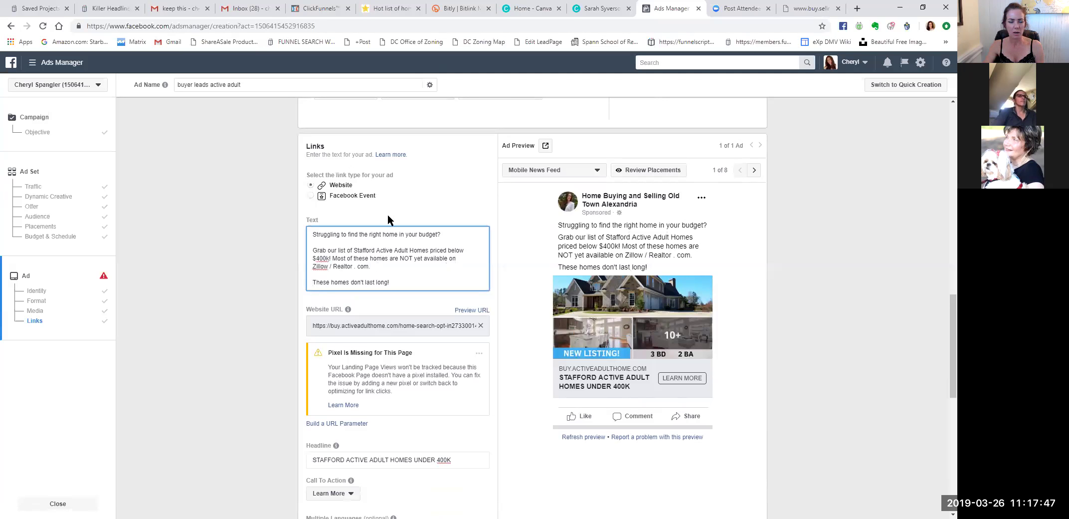
{"action": "left_click", "coordinate": [387, 9]}
{"action": "left_click_drag", "start_coordinate": [287, 27], "coordinate": [95, 30]}
{"action": "key", "text": "ctrl+c"}
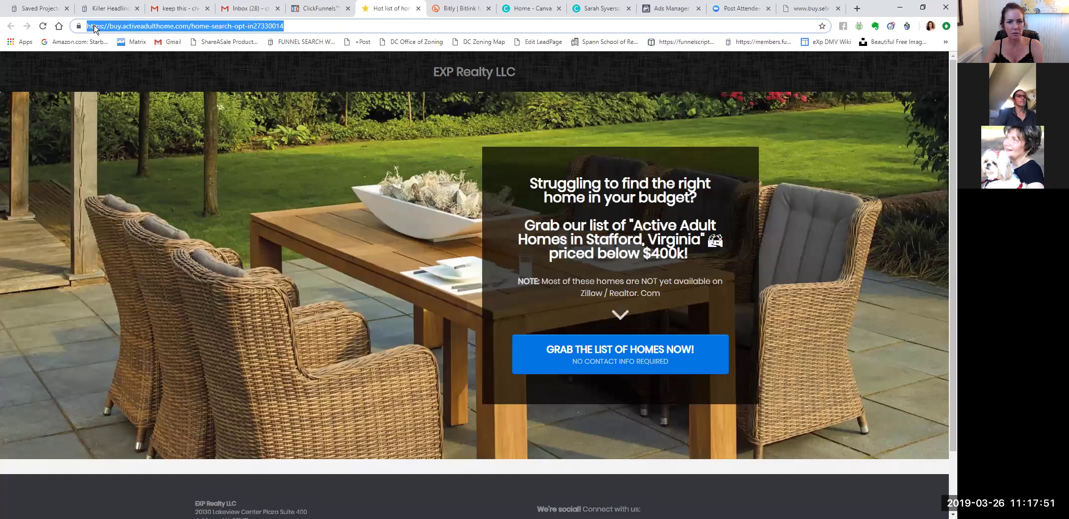
Shorten the Stafford landing page address to bit.ly/400orless in Bitly, then return to the ad.
{"action": "left_click", "coordinate": [598, 10]}
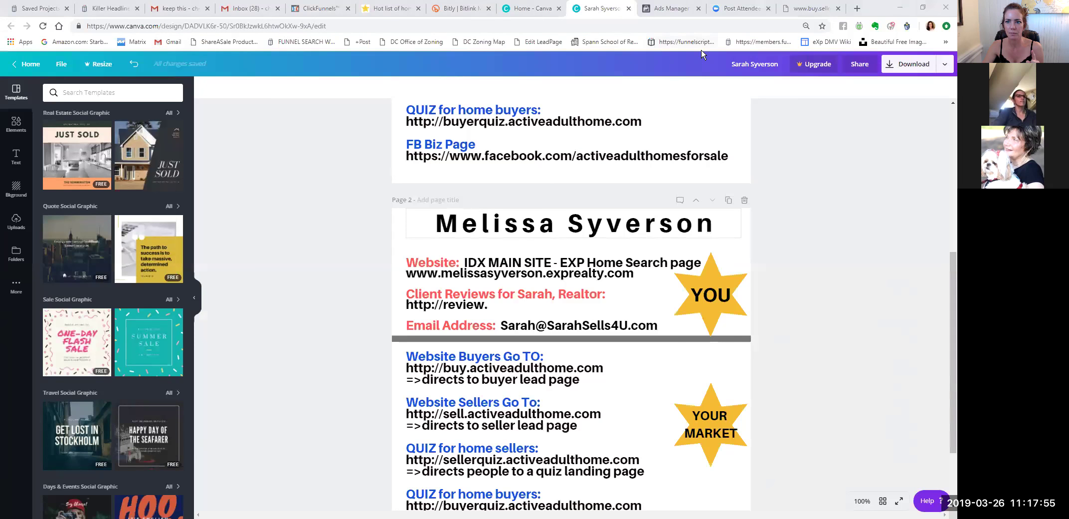
{"action": "left_click", "coordinate": [531, 9]}
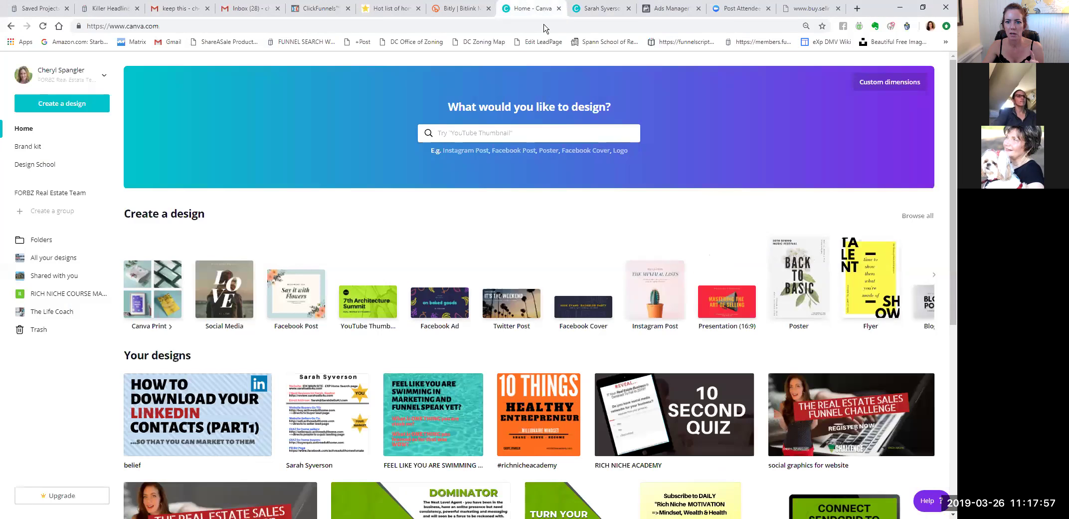
{"action": "left_click", "coordinate": [463, 8]}
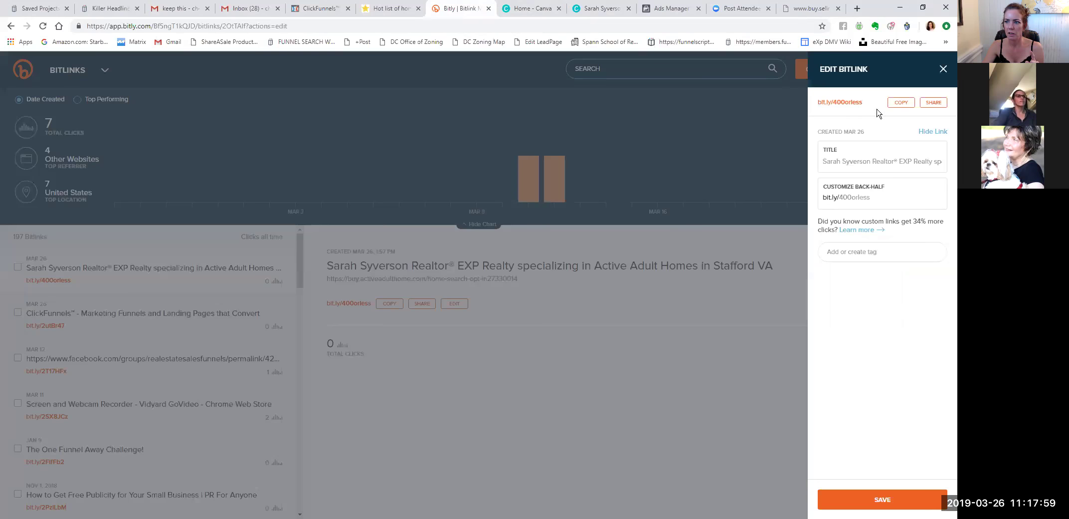
{"action": "left_click", "coordinate": [943, 70]}
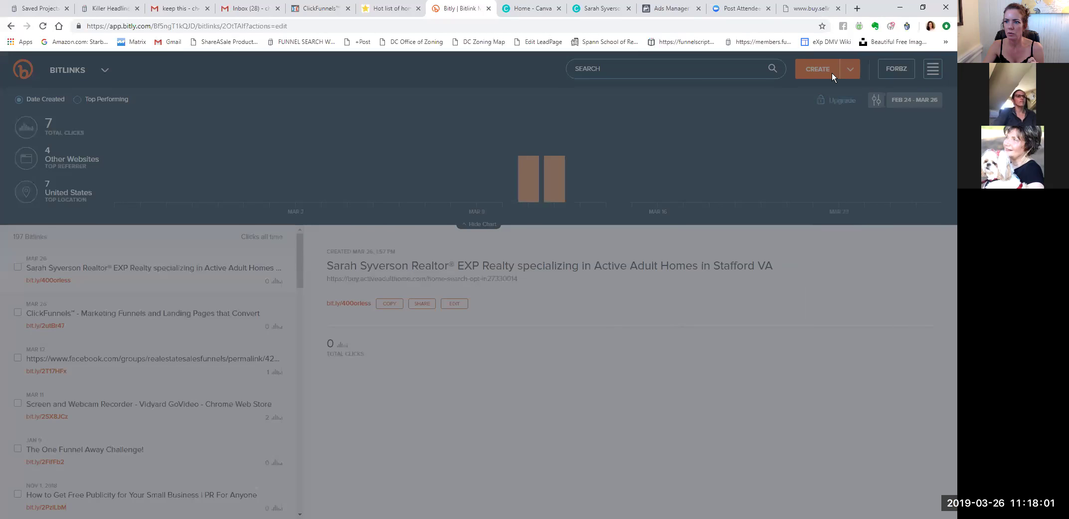
{"action": "left_click", "coordinate": [822, 71]}
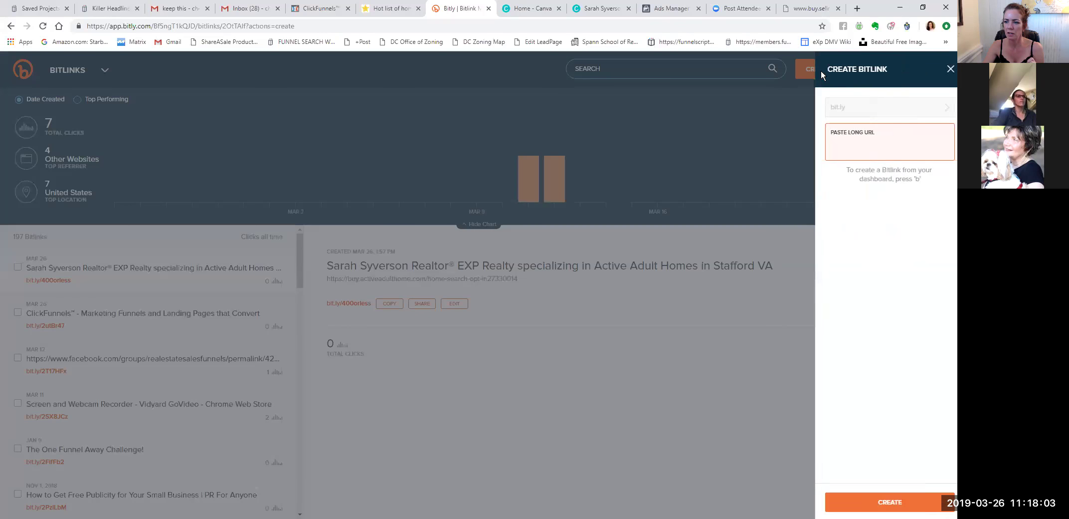
{"action": "left_click", "coordinate": [856, 135]}
{"action": "key", "text": "ctrl+v"}
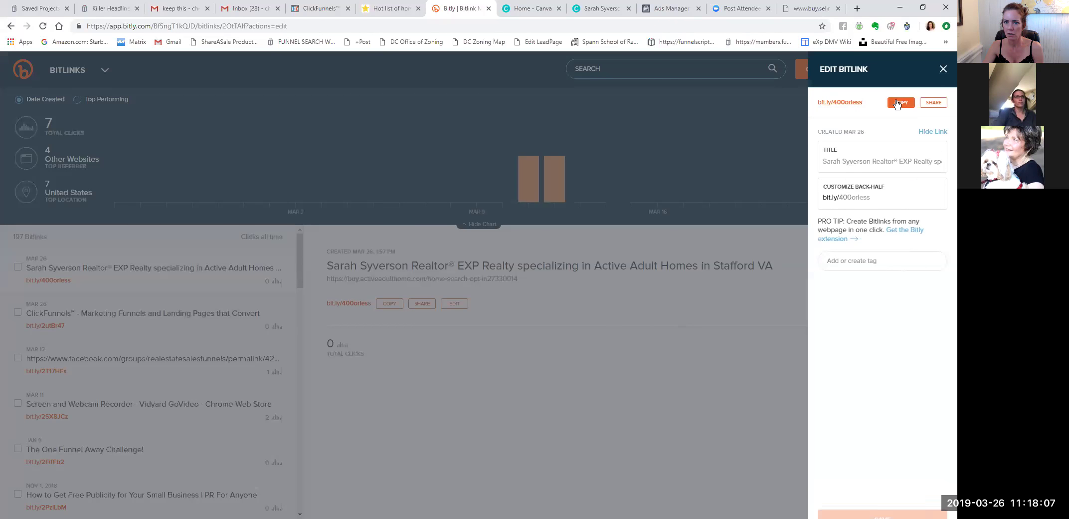
{"action": "left_click", "coordinate": [663, 8]}
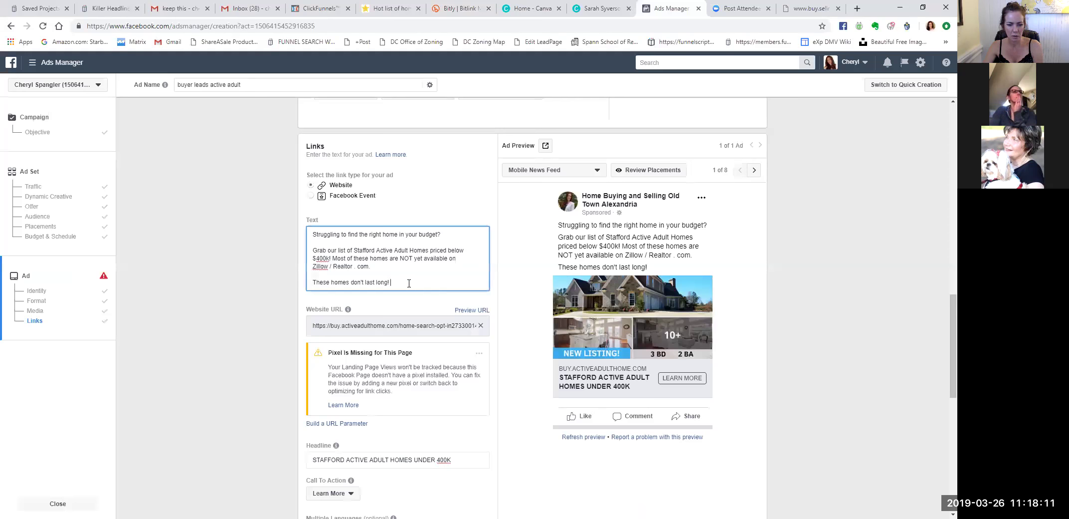
{"action": "type", "text": "http://bit.ly/400orless"}
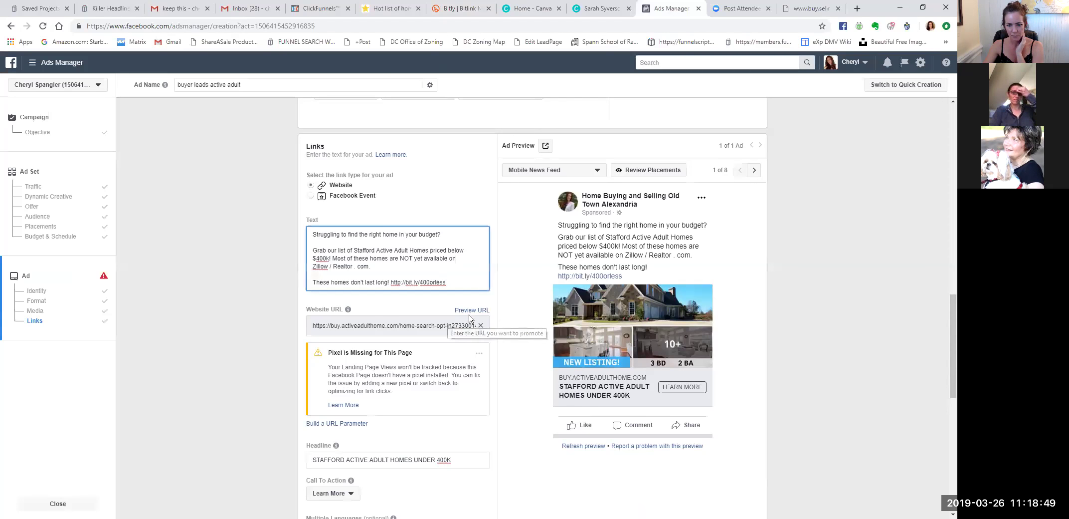
{"action": "scroll", "coordinate": [490, 352], "scroll_direction": "down", "scroll_amount": 1}
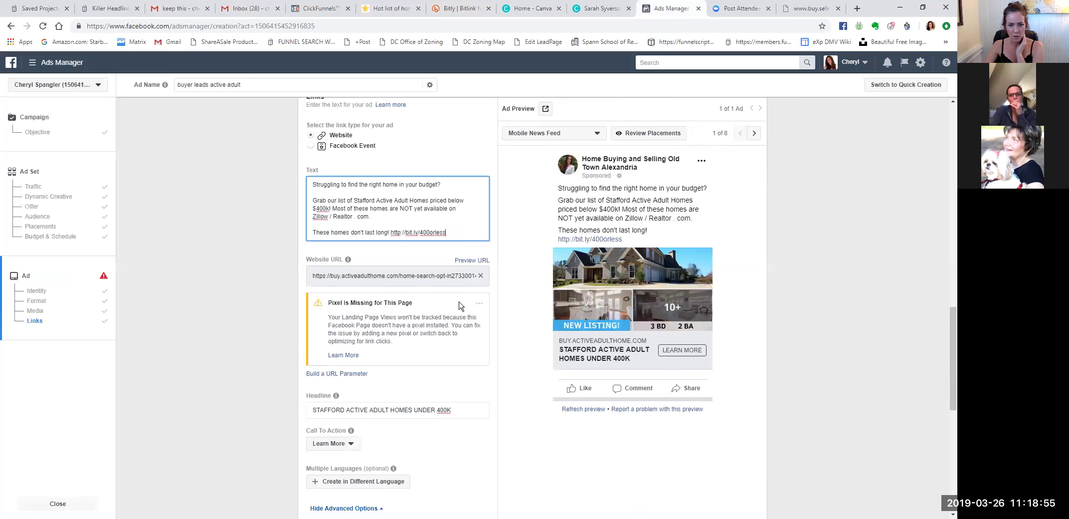
{"action": "triple_click", "coordinate": [420, 276]}
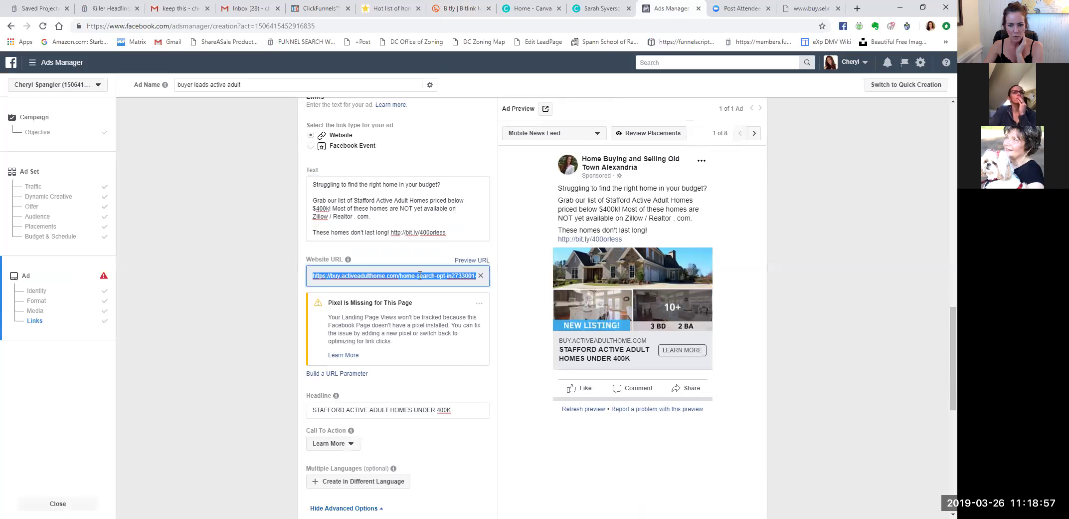
{"action": "left_click", "coordinate": [507, 338]}
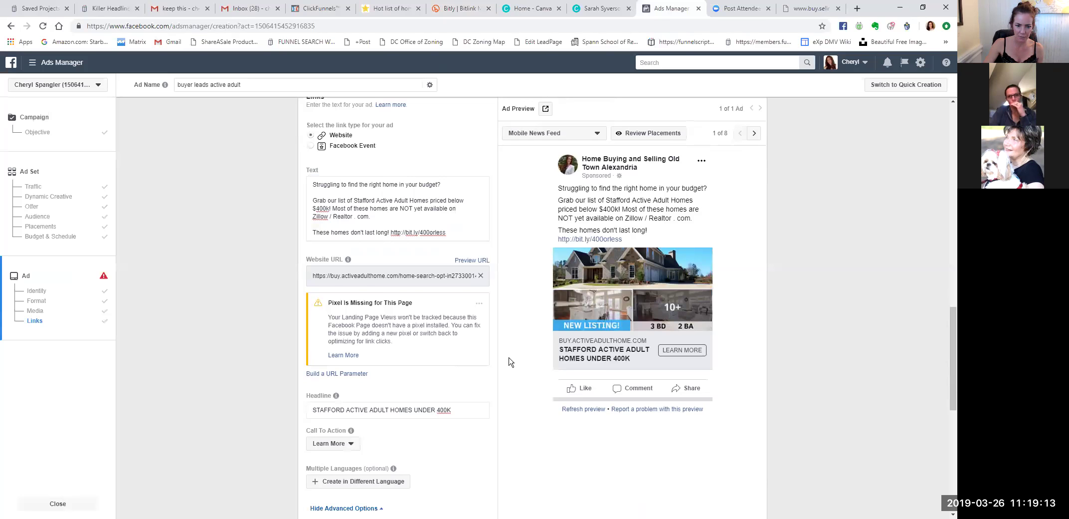
{"action": "scroll", "coordinate": [509, 362], "scroll_direction": "down", "scroll_amount": 3}
{"action": "scroll", "coordinate": [508, 362], "scroll_direction": "down", "scroll_amount": 5}
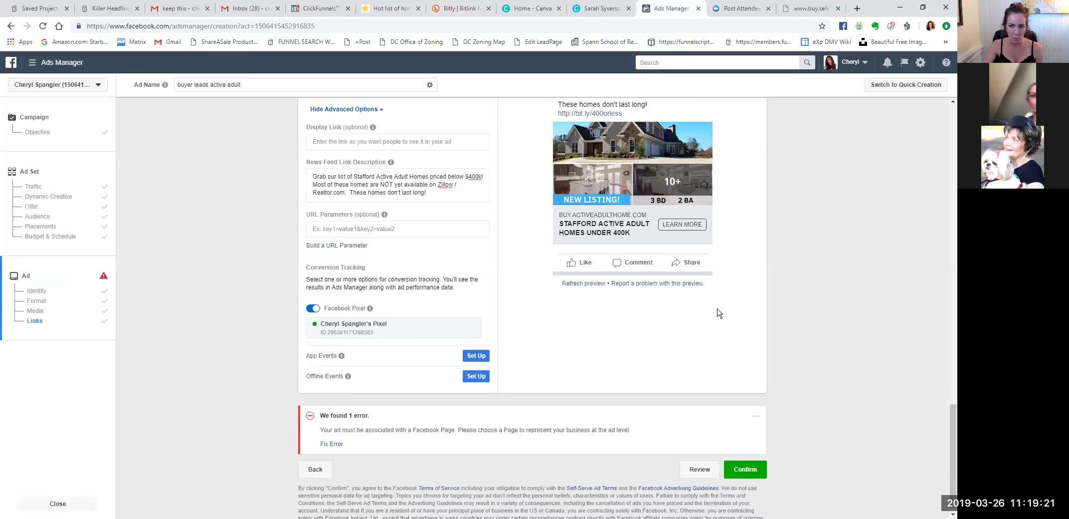
{"action": "scroll", "coordinate": [720, 312], "scroll_direction": "up", "scroll_amount": 2}
{"action": "scroll", "coordinate": [766, 263], "scroll_direction": "up", "scroll_amount": 1}
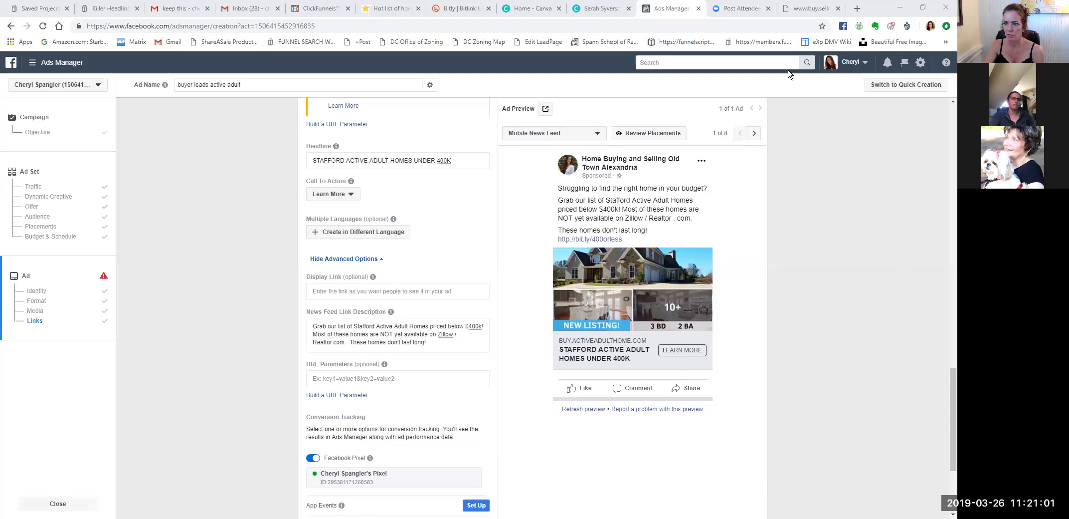
{"action": "left_click", "coordinate": [762, 167]}
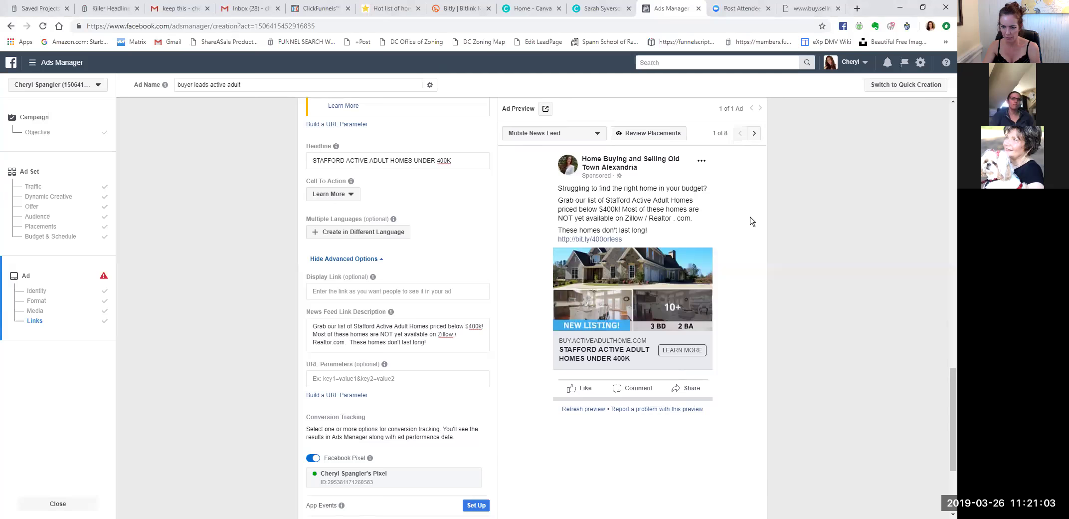
{"action": "scroll", "coordinate": [752, 221], "scroll_direction": "down", "scroll_amount": 3}
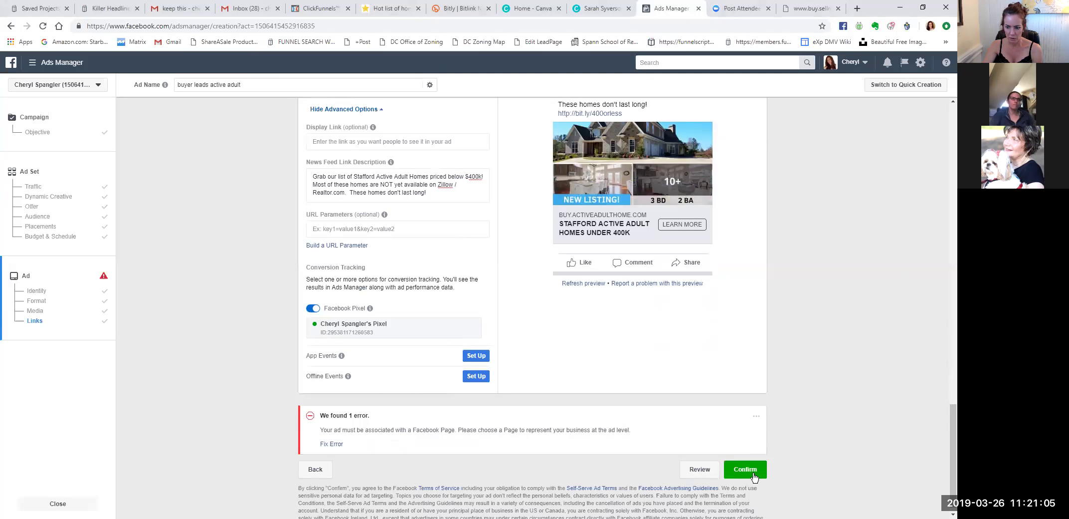
Confirm the ad so the 'New Buyer Leads active adult' campaign goes into review.
{"action": "left_click", "coordinate": [755, 477]}
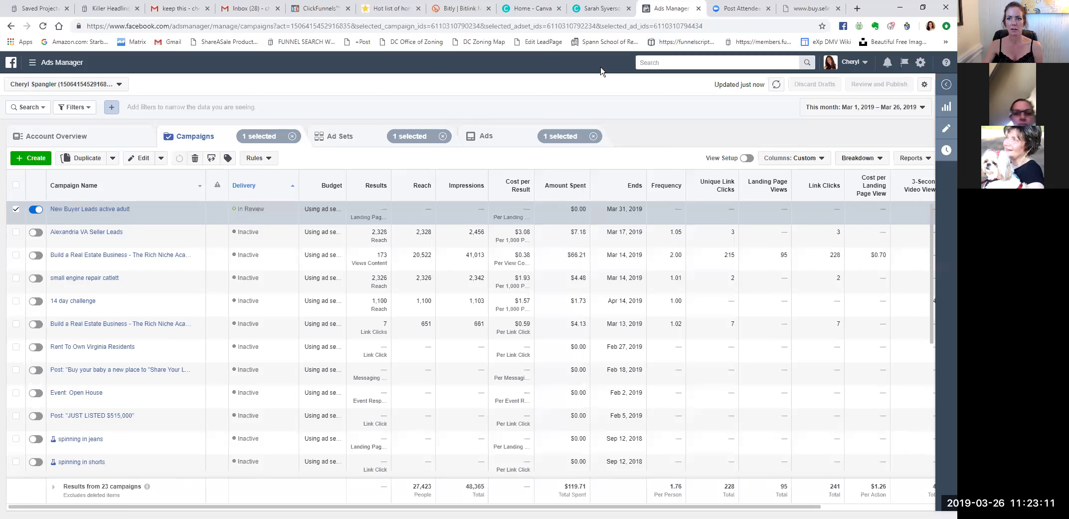
Glance at the bit.ly/400orless link in Bitly, then return to the In Review campaigns list.
{"action": "left_click", "coordinate": [529, 8]}
{"action": "key", "text": "ctrl+shift+Tab"}
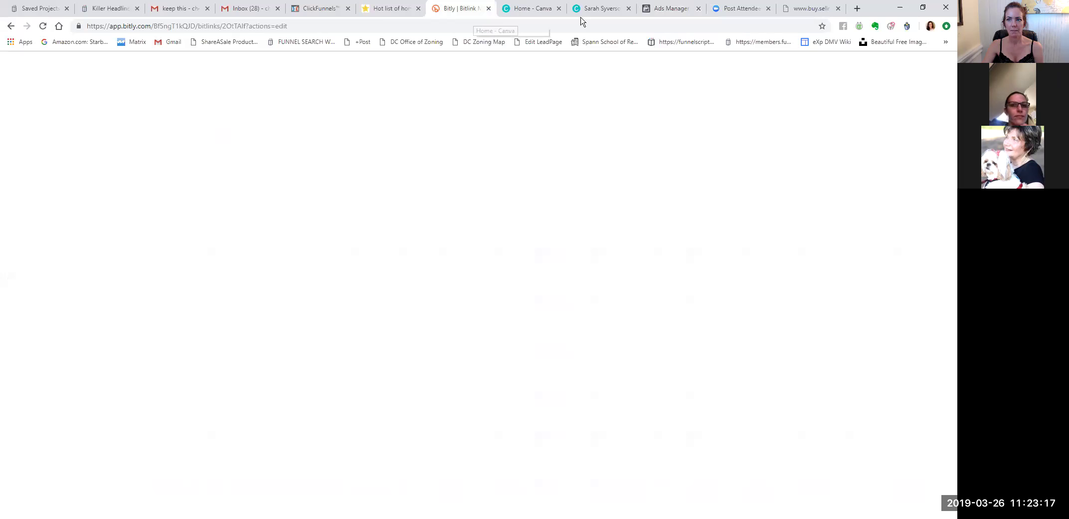
{"action": "key", "text": "ctrl+Tab"}
{"action": "key", "text": "ctrl+Tab"}
{"action": "key", "text": "ctrl+Tab"}
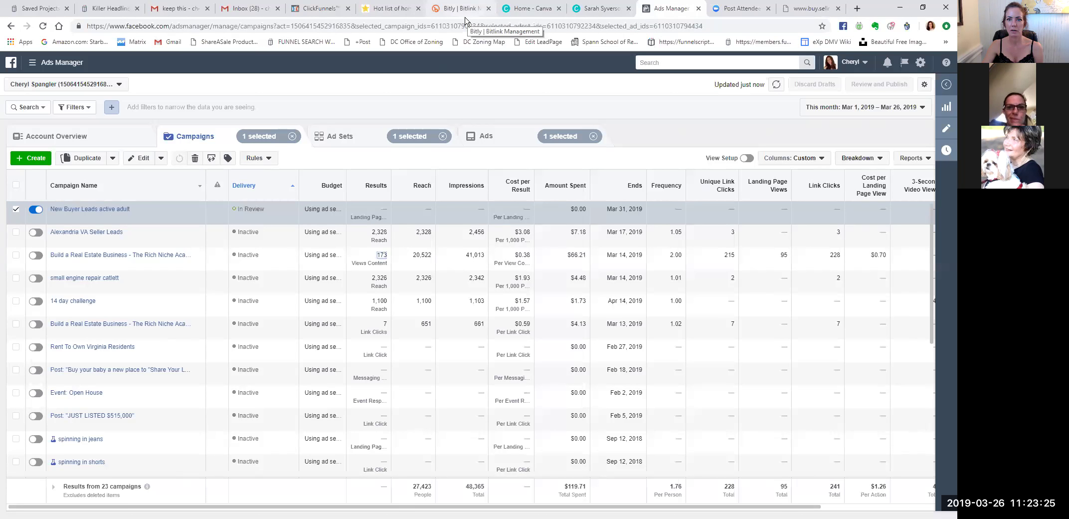
{"action": "key", "text": "ctrl+8"}
{"action": "key", "text": "ctrl+Tab"}
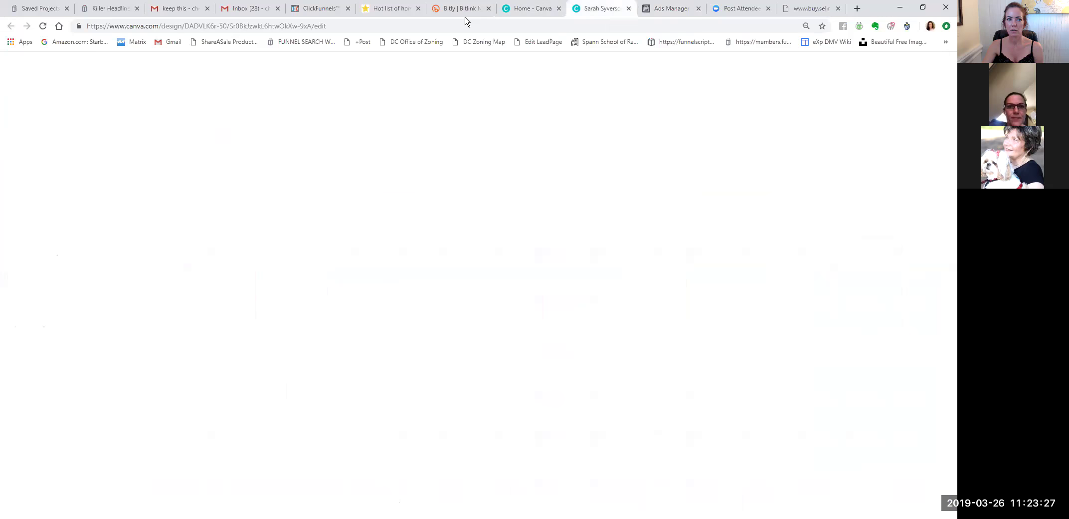
{"action": "key", "text": "ctrl+Tab"}
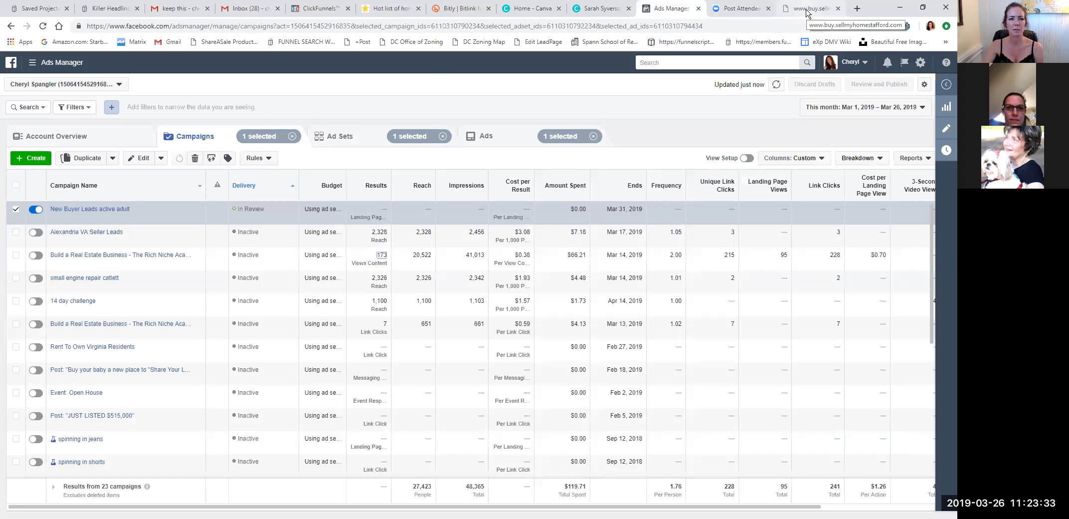
{"action": "left_click", "coordinate": [458, 8]}
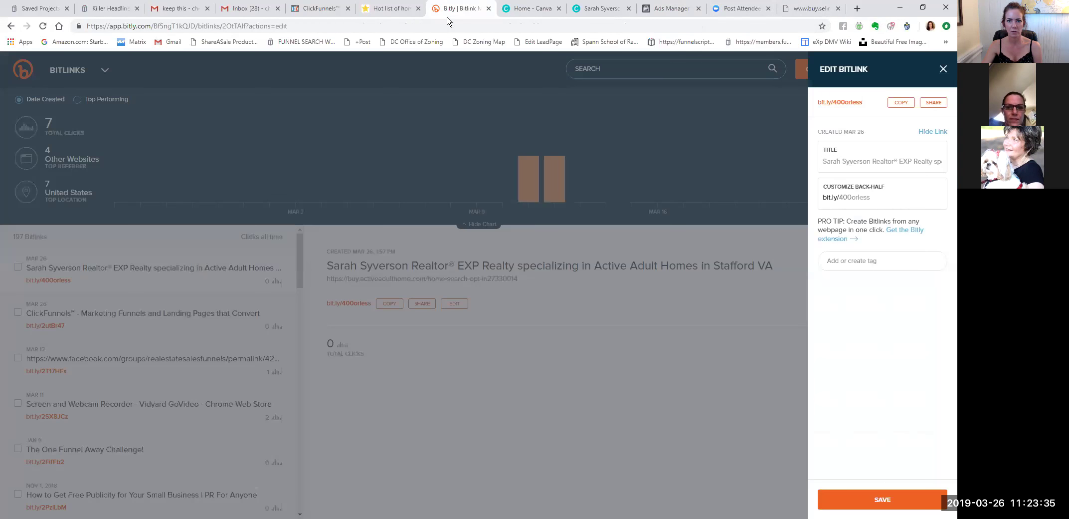
{"action": "key", "text": "ctrl+Tab"}
{"action": "key", "text": "ctrl+Tab"}
{"action": "key", "text": "ctrl+Tab"}
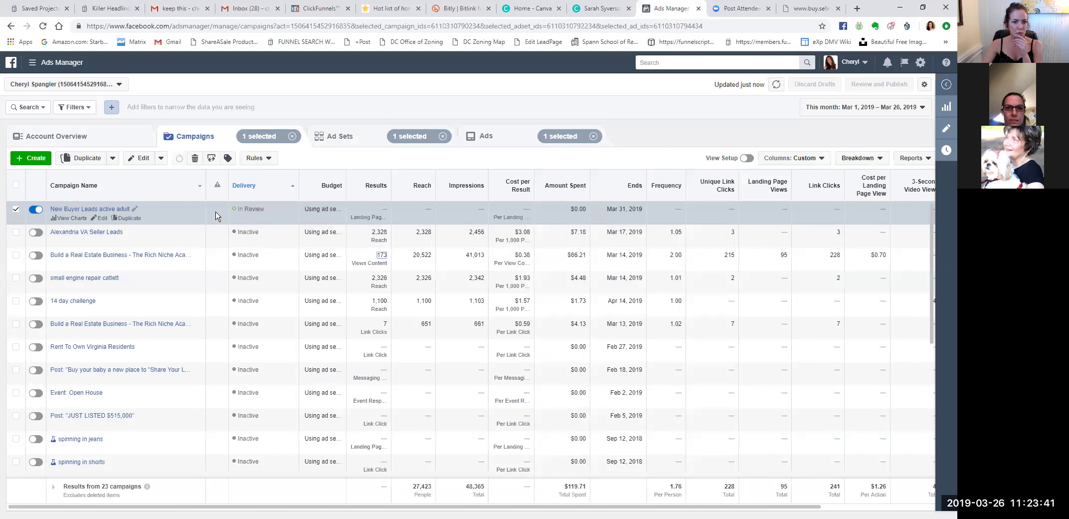
{"action": "left_click", "coordinate": [854, 63]}
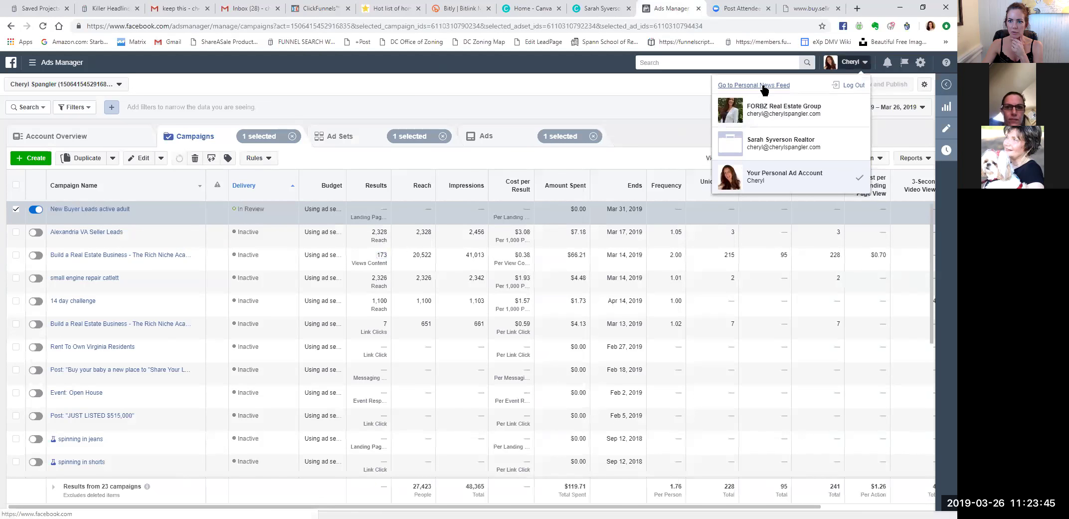
Go to the personal News Feed and show the latest notifications.
{"action": "left_click", "coordinate": [764, 87]}
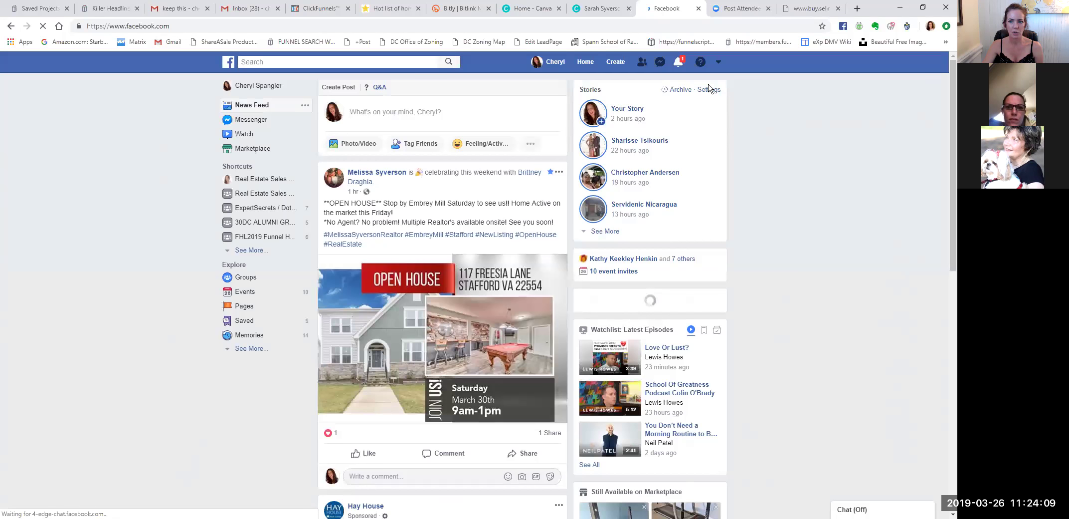
{"action": "left_click", "coordinate": [679, 62]}
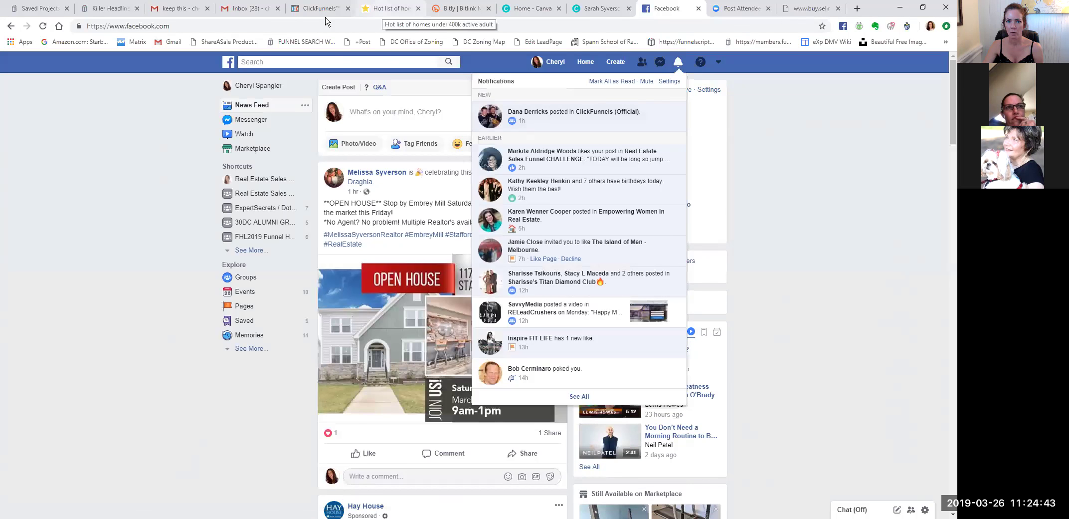
Switch to the 'Hot list of homes' opt-in page for Stafford active adult homes under $400k.
{"action": "left_click", "coordinate": [384, 9]}
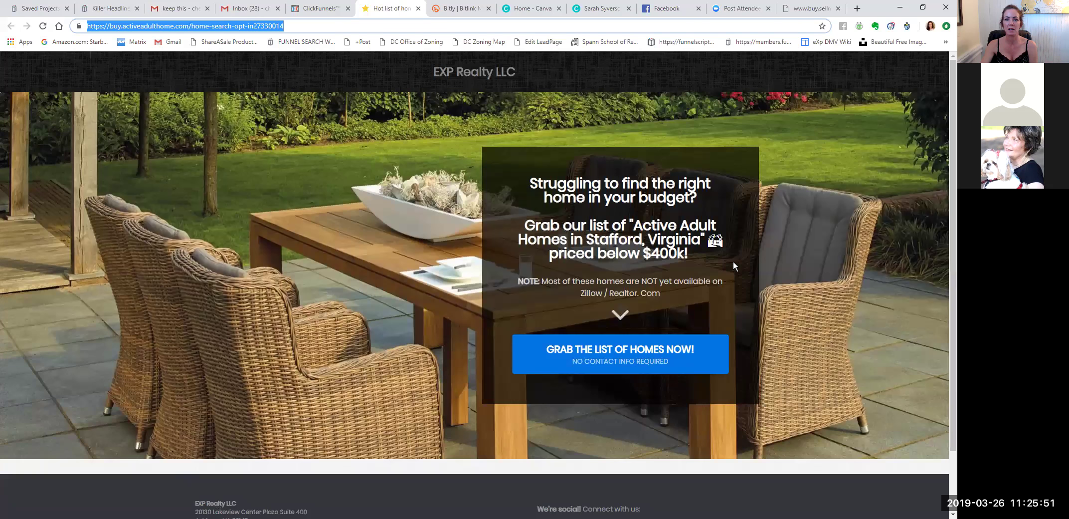
Test GRAB THE LIST OF HOMES NOW, going back once, until the bedrooms survey appears.
{"action": "left_click", "coordinate": [627, 352]}
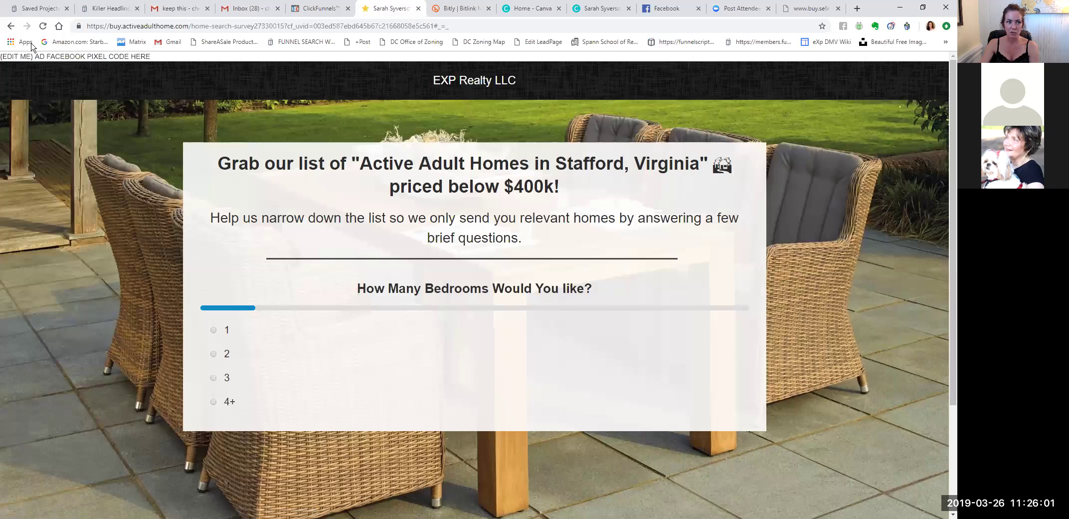
{"action": "left_click", "coordinate": [10, 26]}
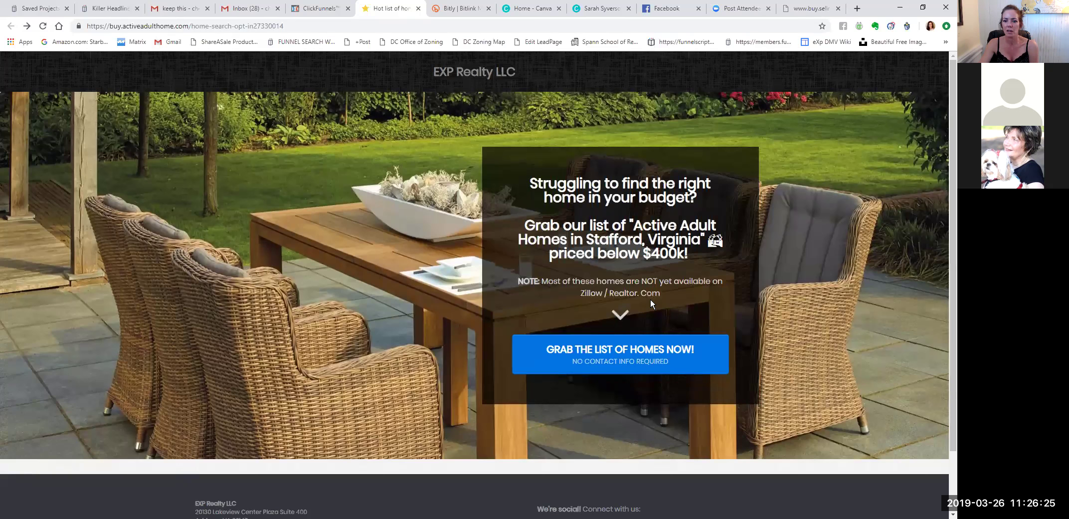
{"action": "left_click", "coordinate": [637, 356]}
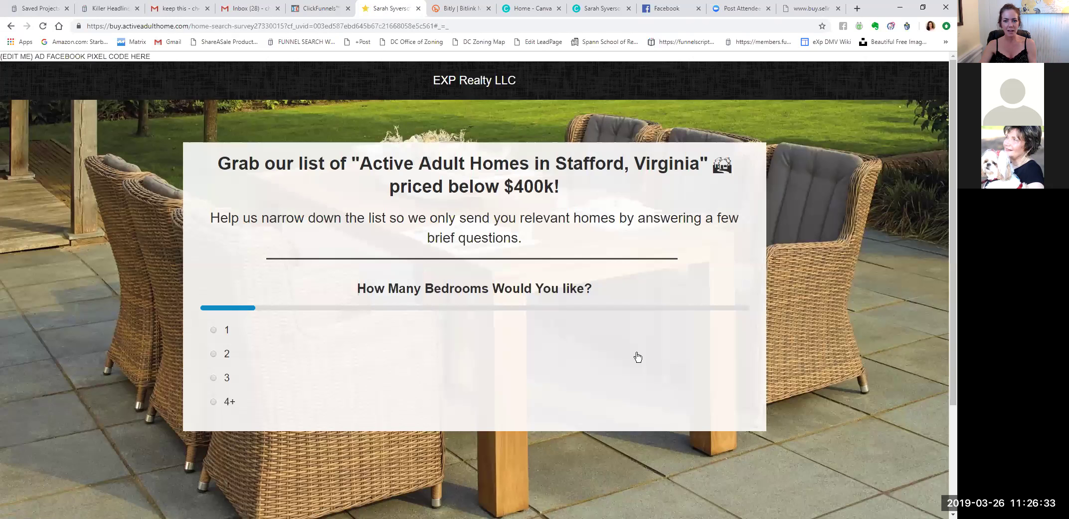
{"action": "mouse_move", "coordinate": [342, 23]}
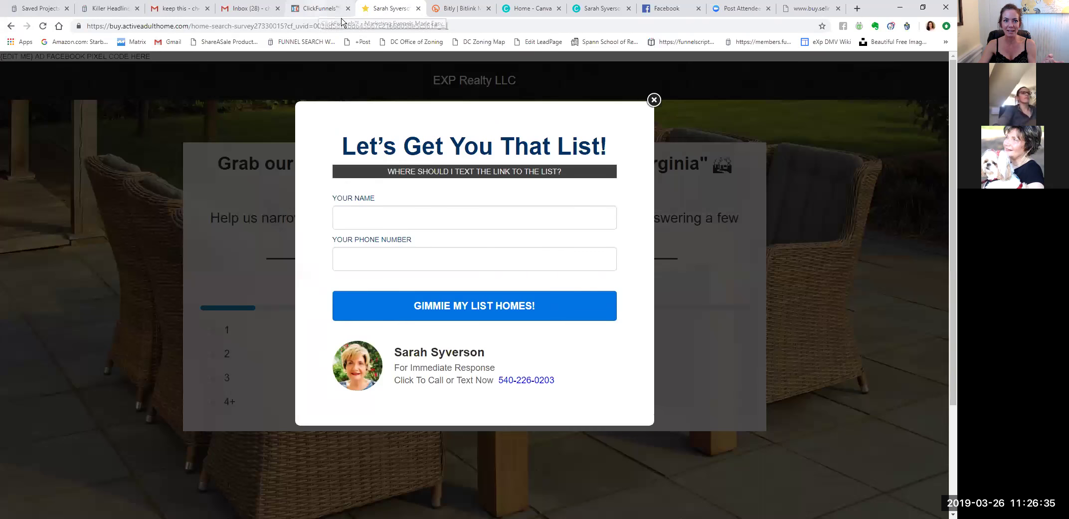
Review the funnel's last-30-days contacts, dismiss the survey's name-and-phone popup and return to the opt-in page.
{"action": "left_click", "coordinate": [342, 19]}
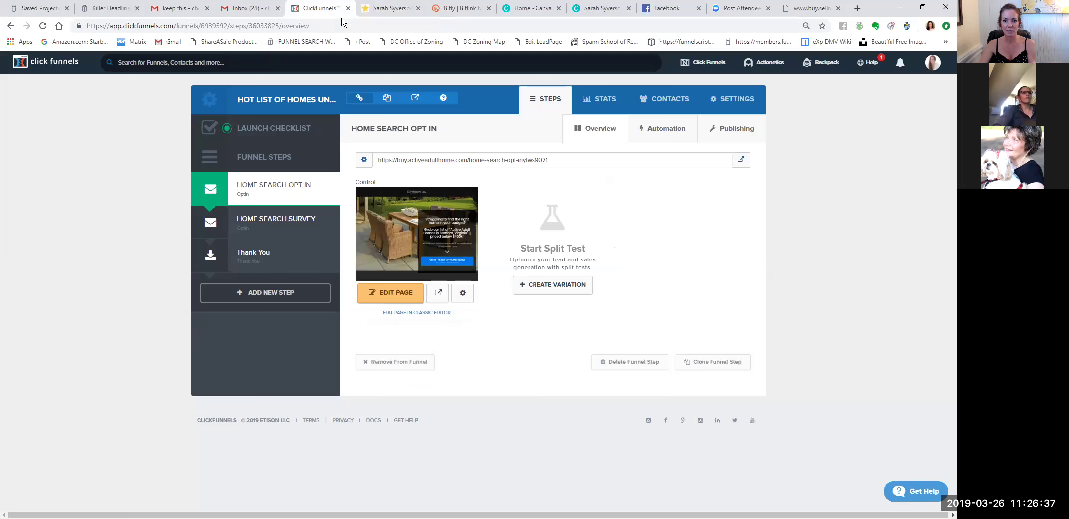
{"action": "left_click", "coordinate": [669, 100]}
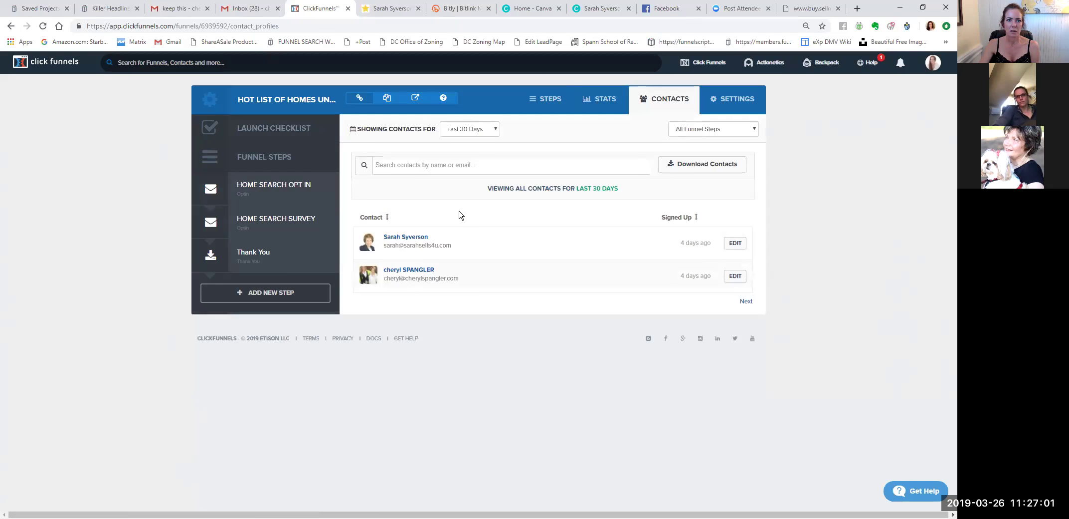
{"action": "left_click", "coordinate": [389, 19]}
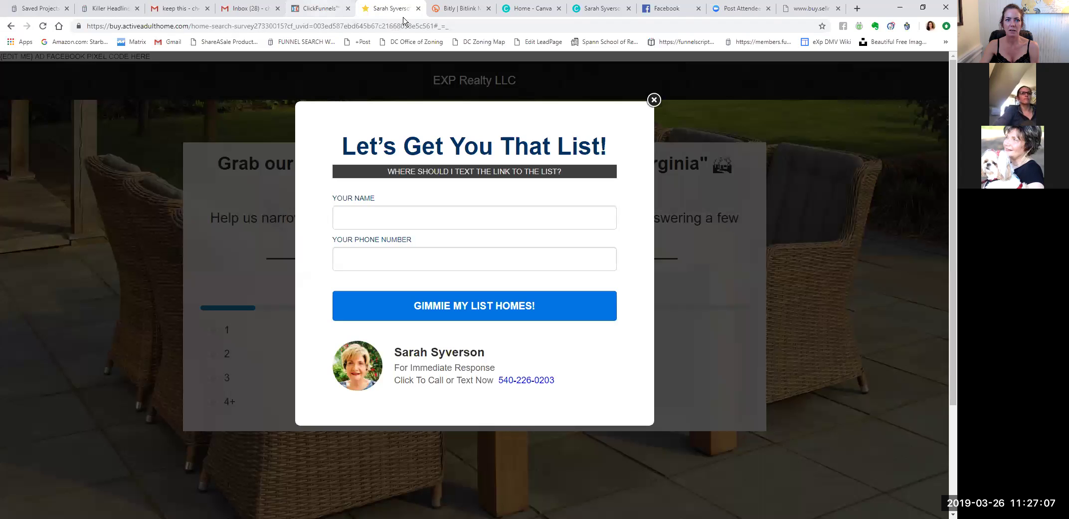
{"action": "key", "text": "ctrl+shift+Tab"}
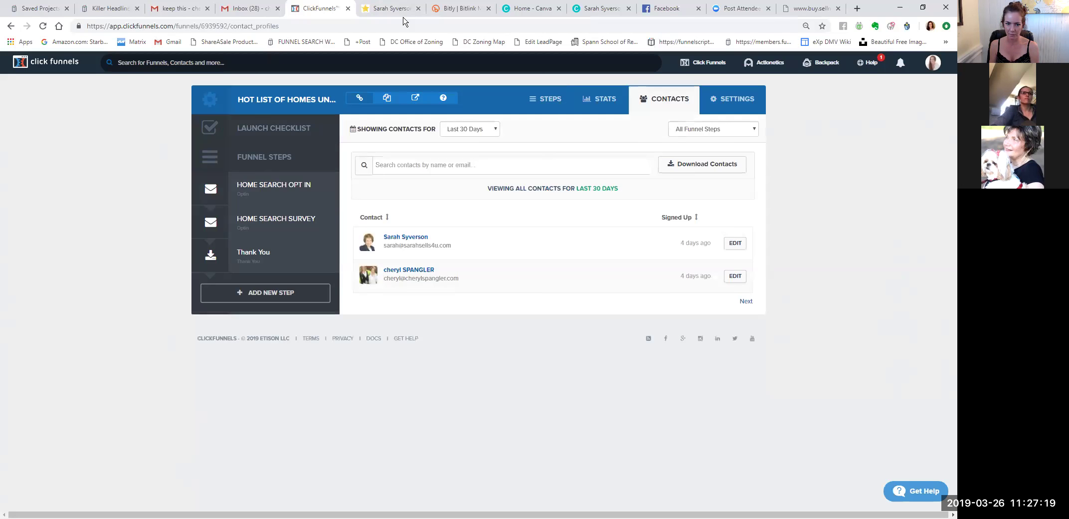
{"action": "left_click", "coordinate": [386, 15]}
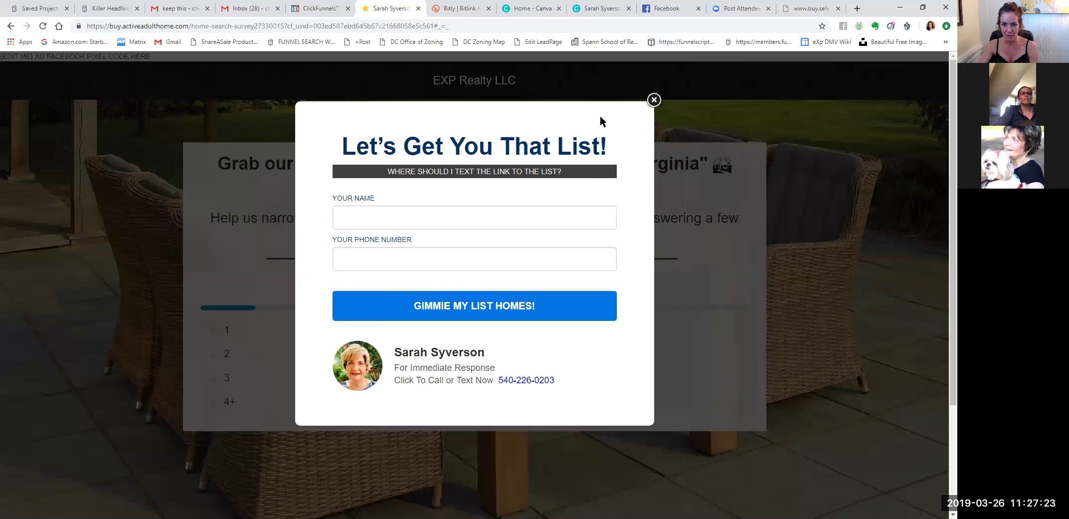
{"action": "left_click", "coordinate": [654, 100]}
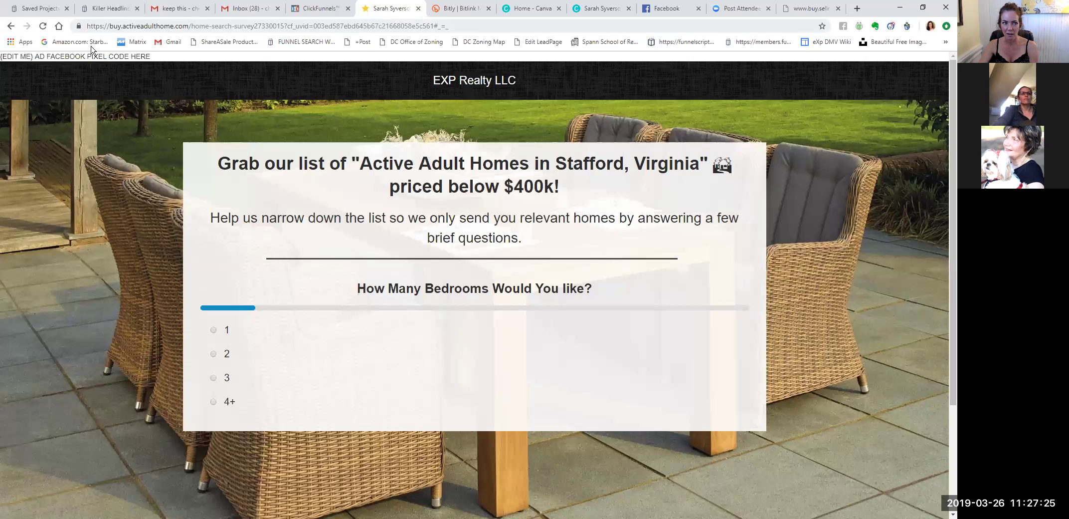
{"action": "left_click", "coordinate": [11, 26]}
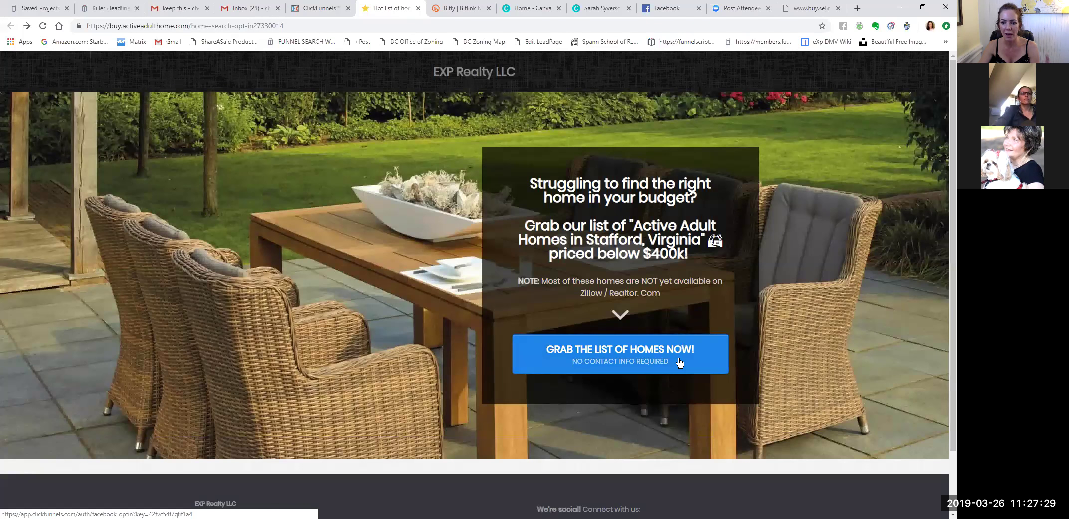
Start the survey and answer 3 bedrooms, a bathroom count, $300,000-$400,000 and ASAP.
{"action": "left_click", "coordinate": [679, 363]}
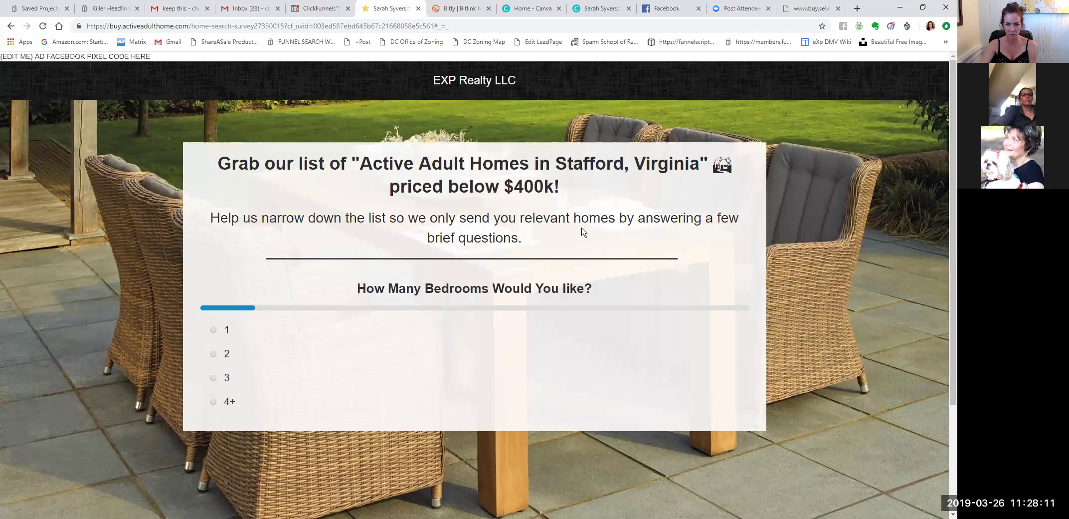
{"action": "left_click", "coordinate": [249, 354]}
{"action": "left_click", "coordinate": [232, 378]}
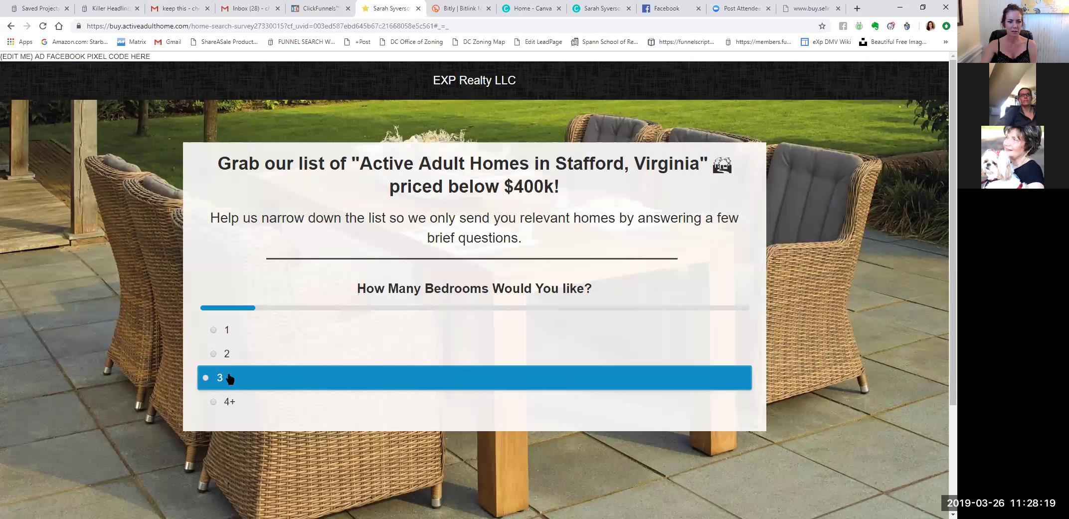
{"action": "left_click", "coordinate": [229, 379]}
{"action": "left_click", "coordinate": [223, 375]}
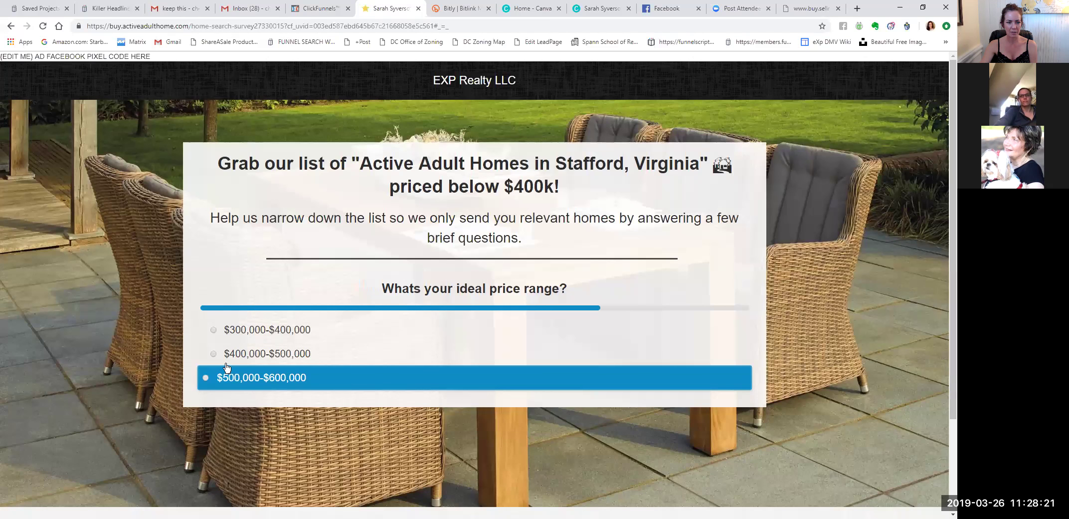
{"action": "left_click", "coordinate": [220, 331]}
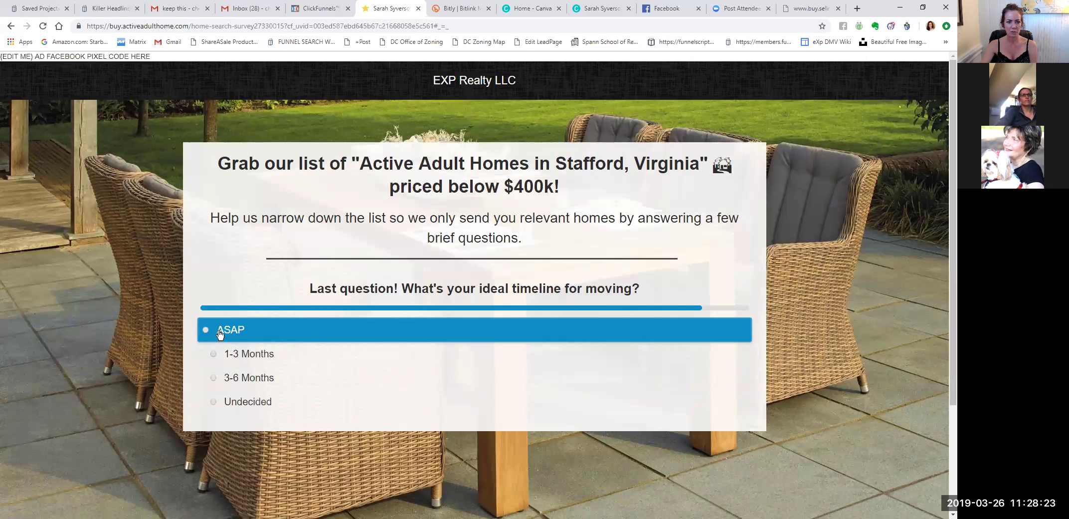
{"action": "left_click", "coordinate": [220, 332]}
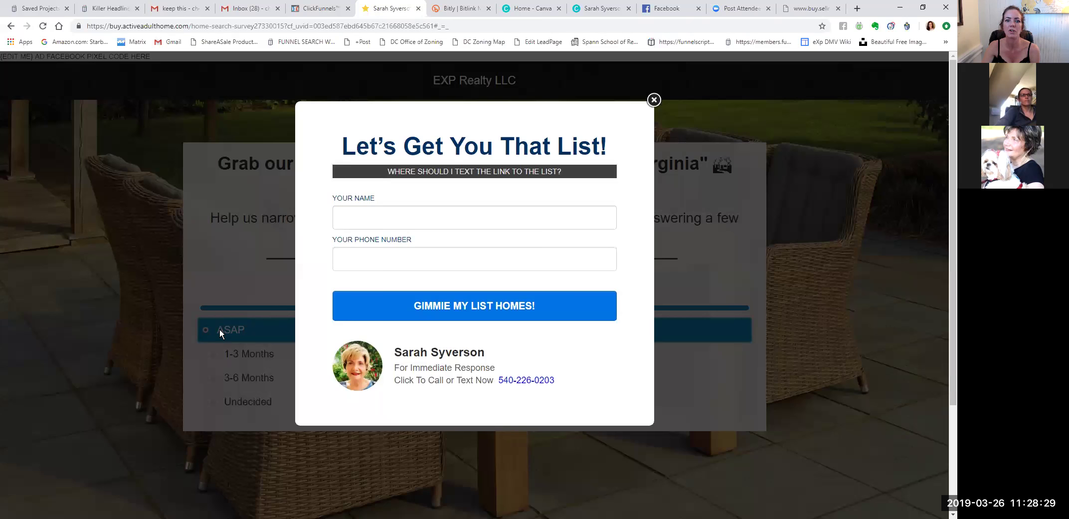
Enter a test lead's full name and phone number in the 'Let's Get You That List!' popup.
{"action": "left_click", "coordinate": [373, 224]}
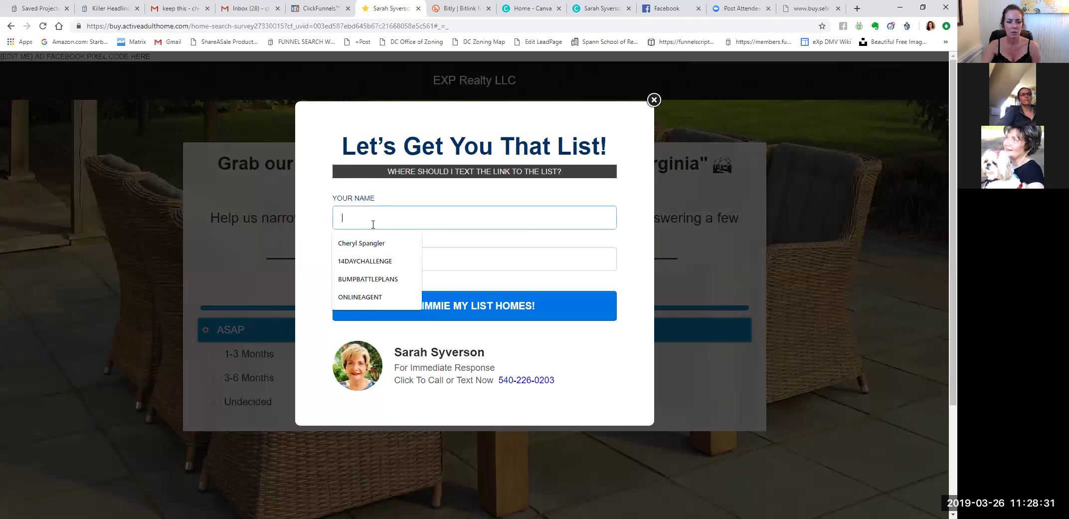
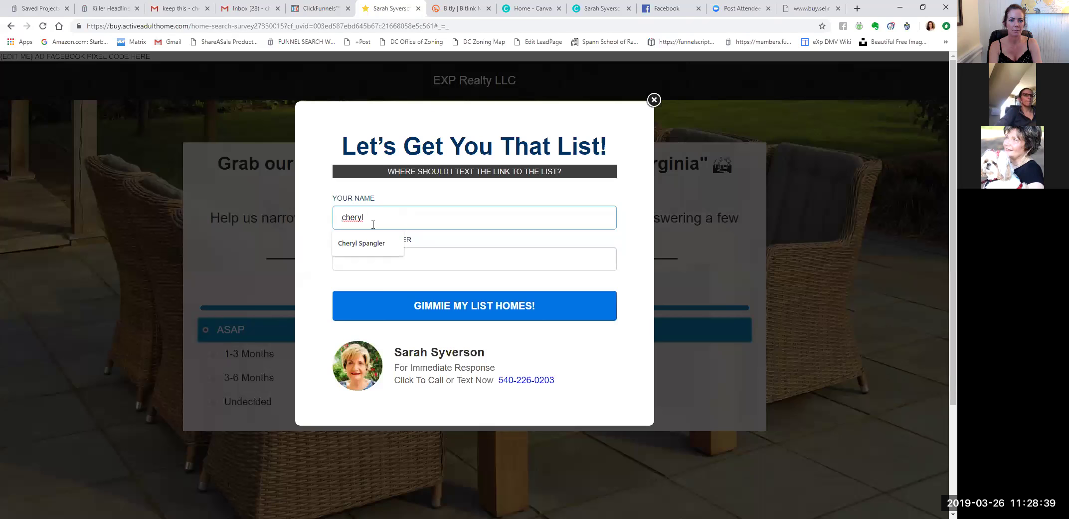
{"action": "key", "text": "Tab"}
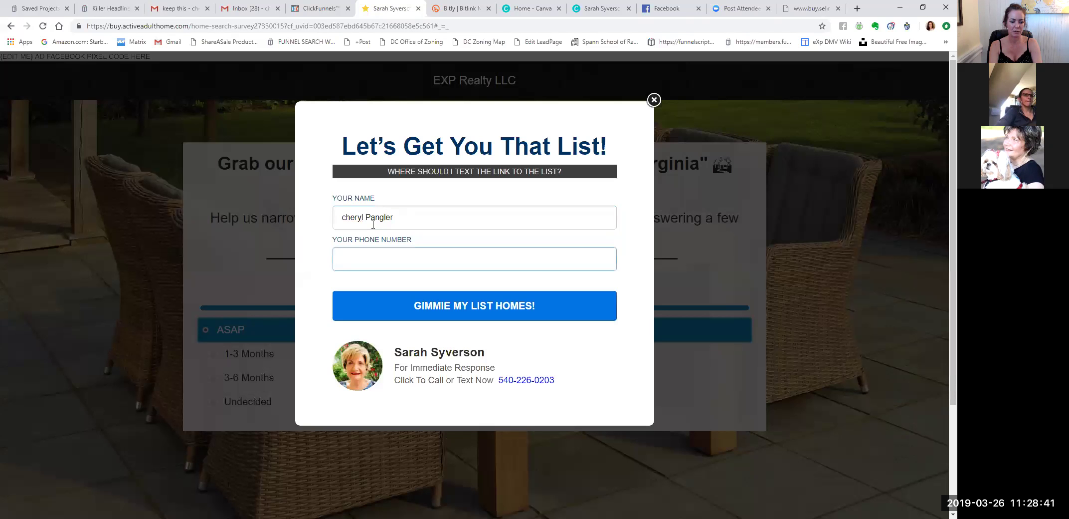
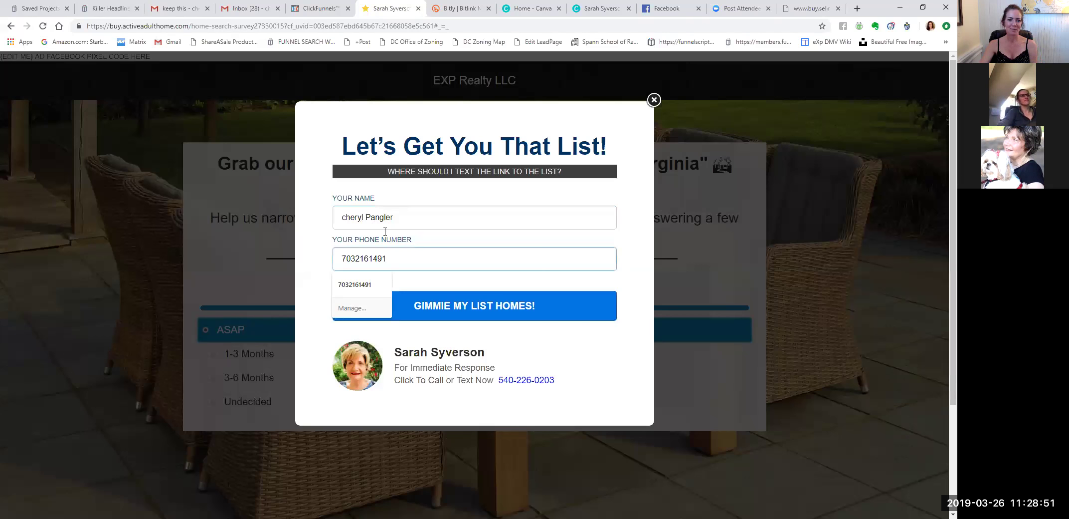
{"action": "left_click", "coordinate": [461, 285]}
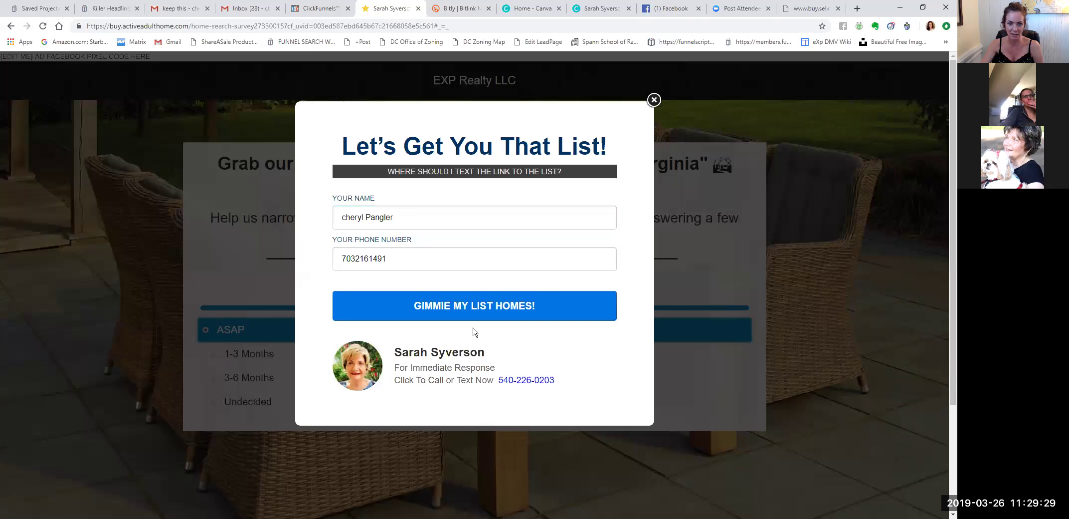
Submit the test lead via GIMMIE MY LIST HOMES! and try the 'Text Us Now For Immediate Response' link.
{"action": "left_click", "coordinate": [494, 308]}
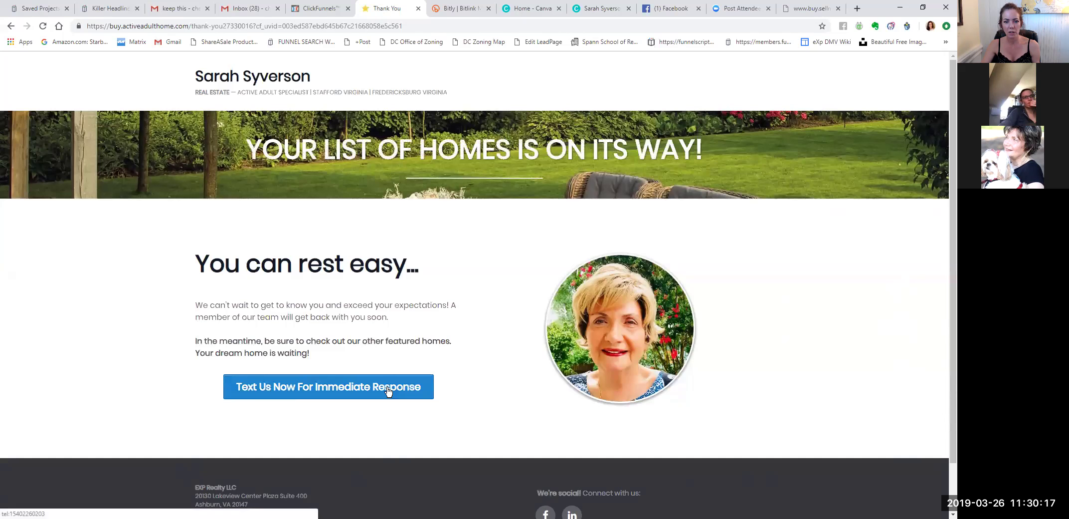
{"action": "left_click", "coordinate": [388, 390]}
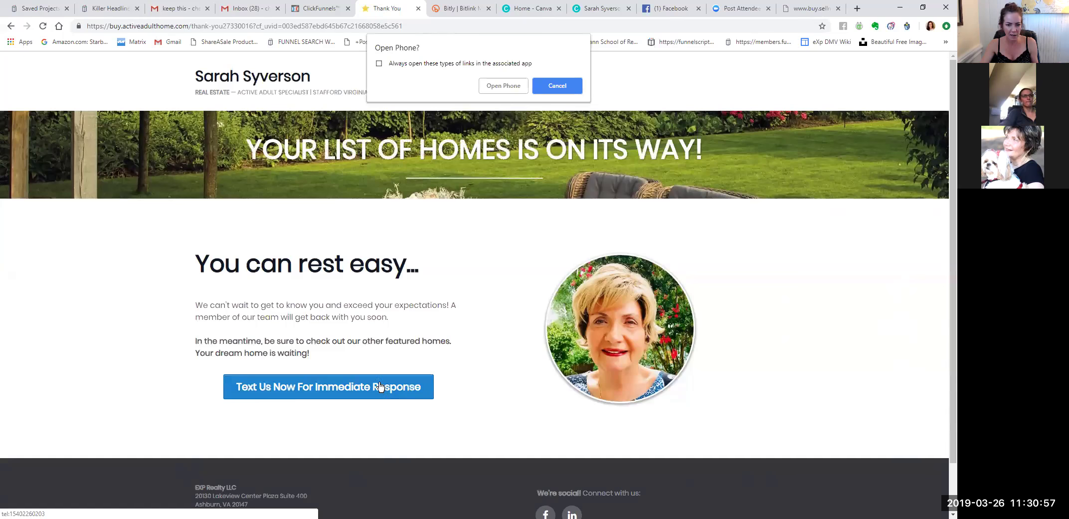
Cancel the Open Phone prompt, look over the thank-you page, and switch to the funnel's Contacts tab.
{"action": "left_click", "coordinate": [563, 85]}
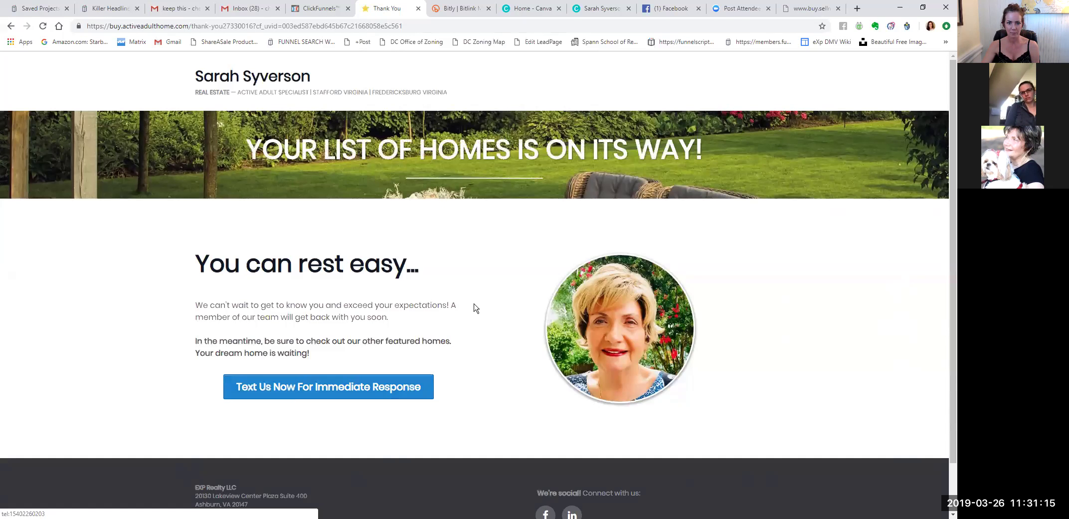
{"action": "scroll", "coordinate": [475, 300], "scroll_direction": "down", "scroll_amount": 1}
{"action": "scroll", "coordinate": [475, 305], "scroll_direction": "up", "scroll_amount": 1}
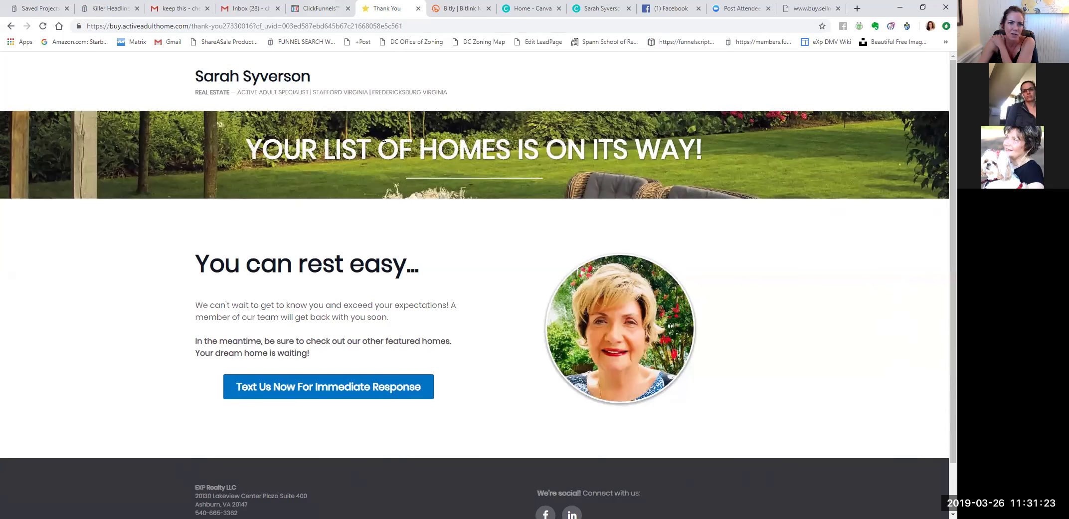
{"action": "key", "text": "ctrl+shift+Tab"}
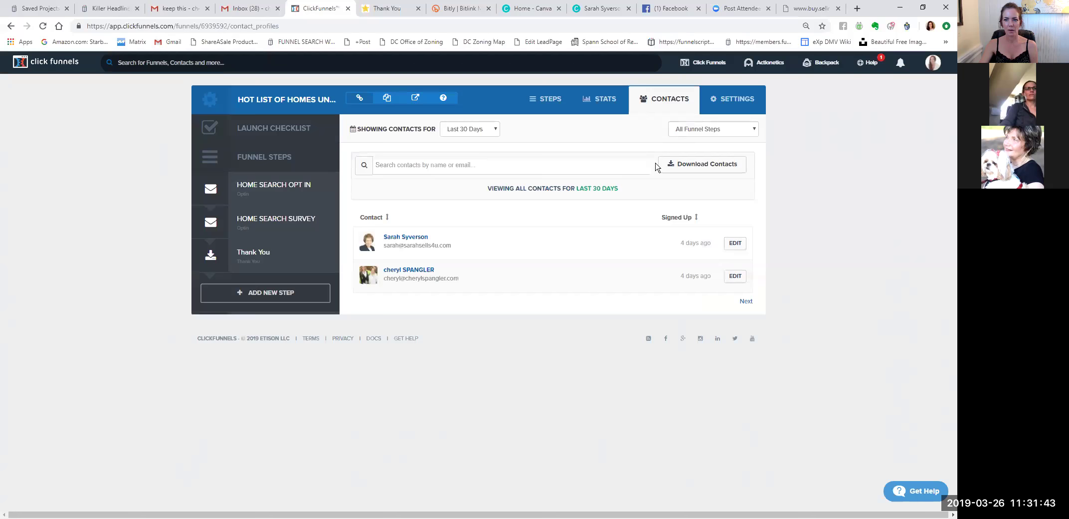
Review the automations on the Home Search Opt In and Home Search Survey steps.
{"action": "left_click", "coordinate": [264, 184]}
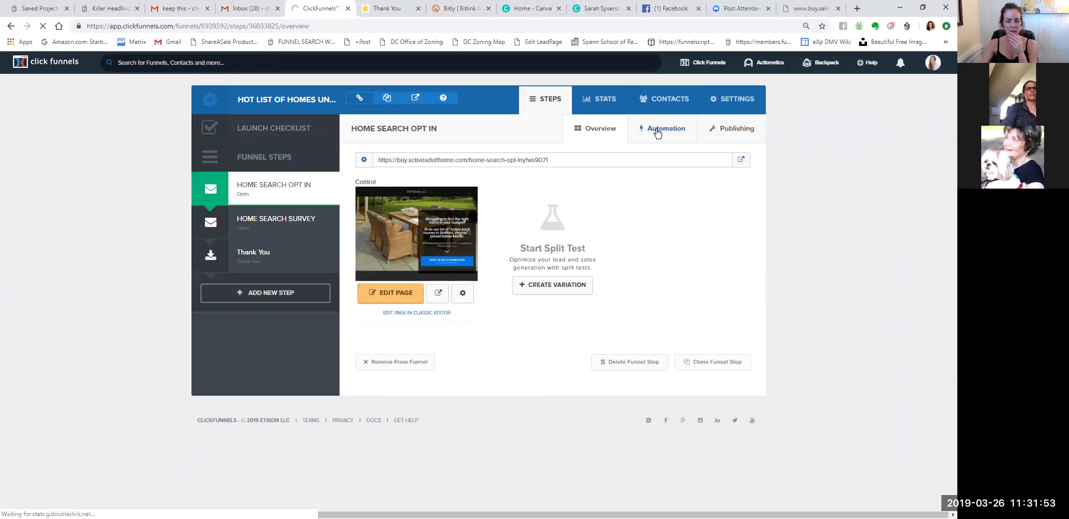
{"action": "left_click", "coordinate": [657, 130]}
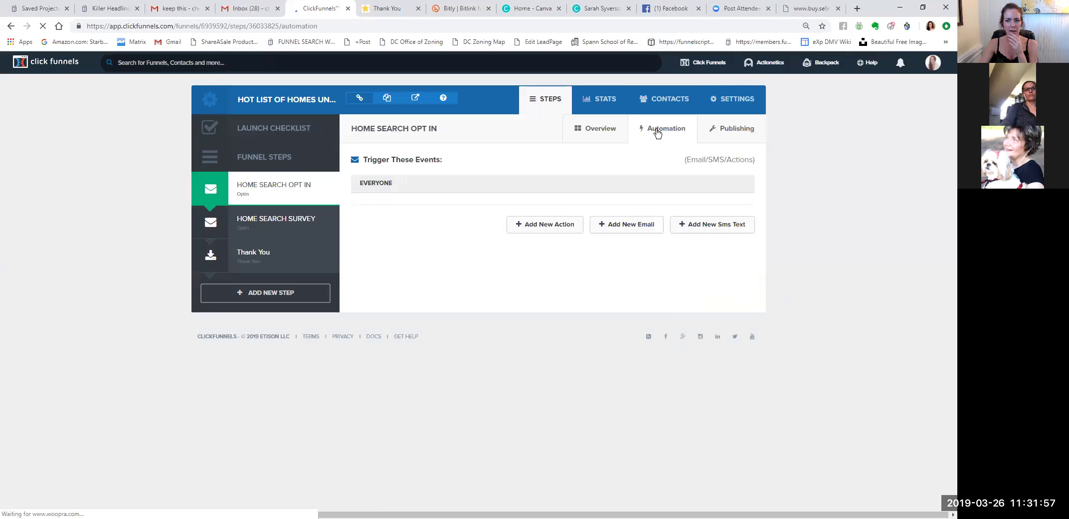
{"action": "left_click", "coordinate": [283, 223]}
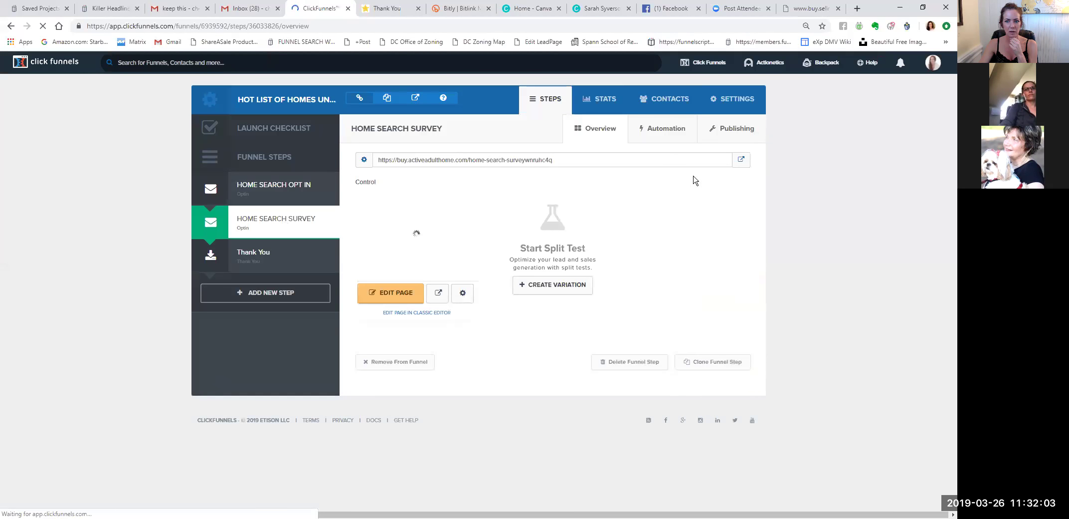
{"action": "left_click", "coordinate": [667, 129]}
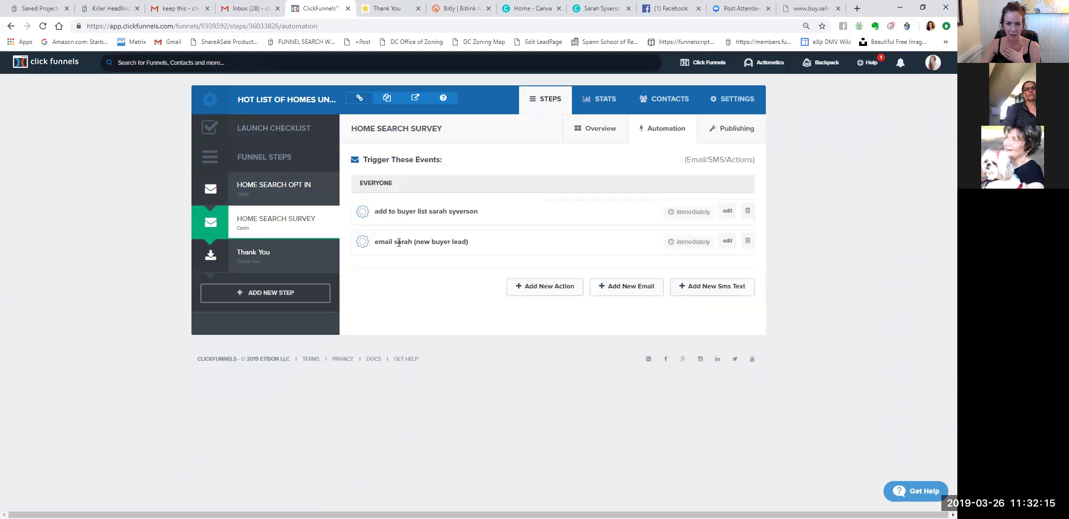
Re-save the survey step's new-buyer-lead email notification, then open the Thank You step.
{"action": "left_click", "coordinate": [727, 242]}
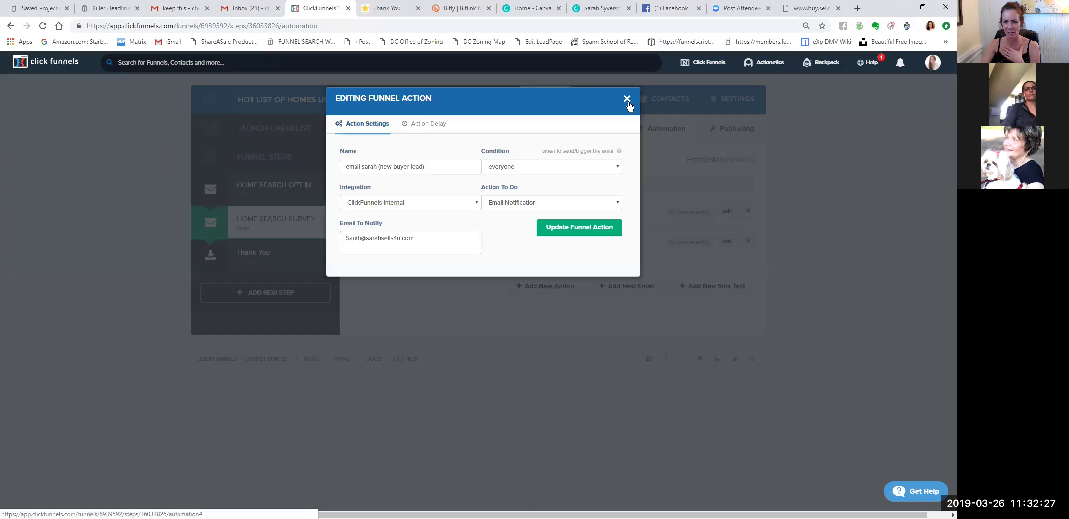
{"action": "left_click", "coordinate": [583, 239]}
{"action": "left_click", "coordinate": [255, 252]}
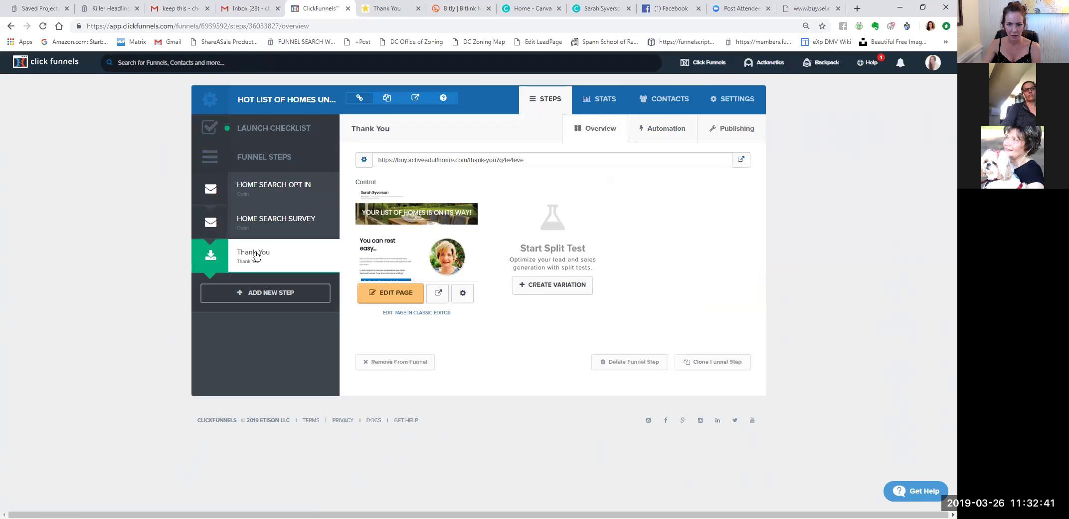
Confirm Thank You has no automations, then reopen the Home Search Survey automation list.
{"action": "left_click", "coordinate": [676, 131]}
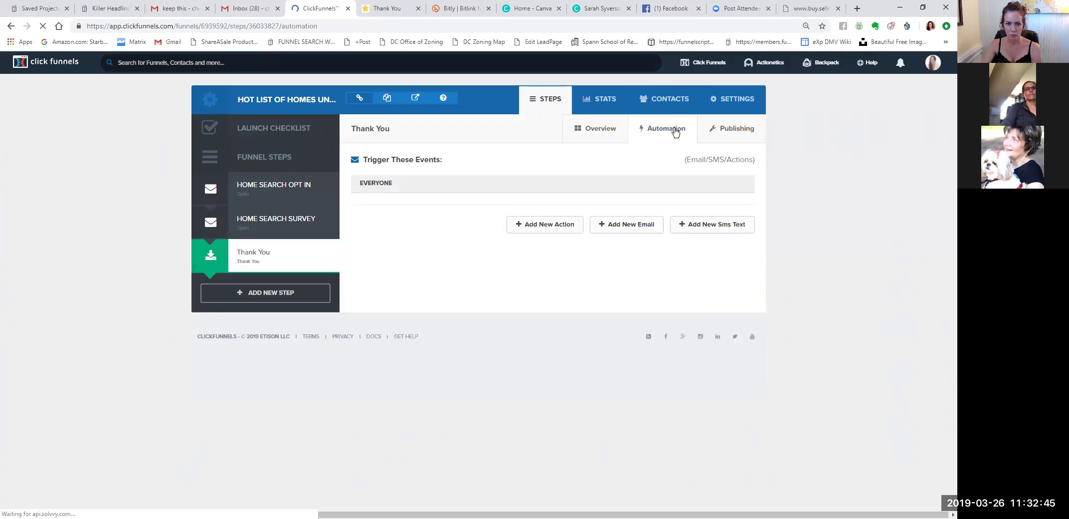
{"action": "left_click", "coordinate": [320, 189]}
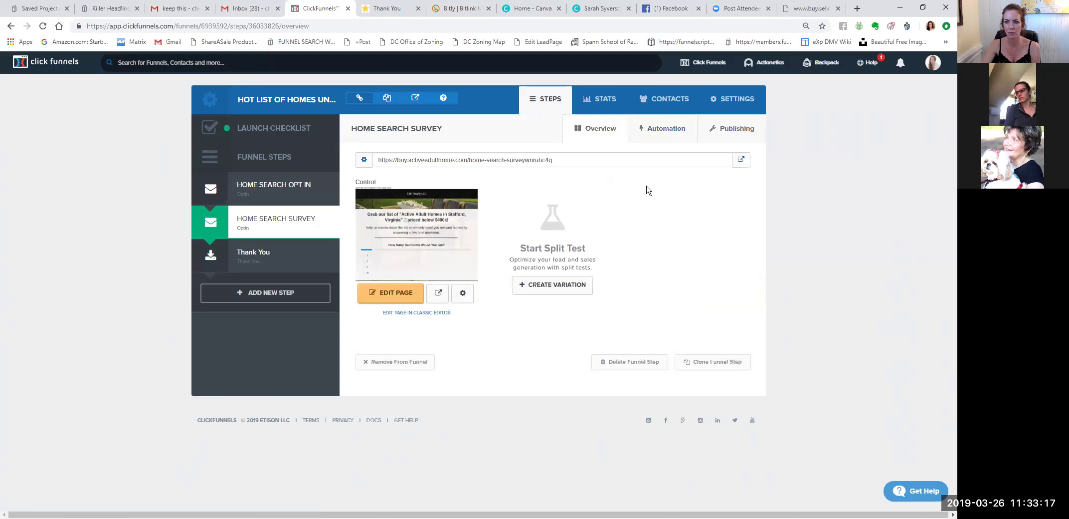
{"action": "left_click", "coordinate": [666, 132]}
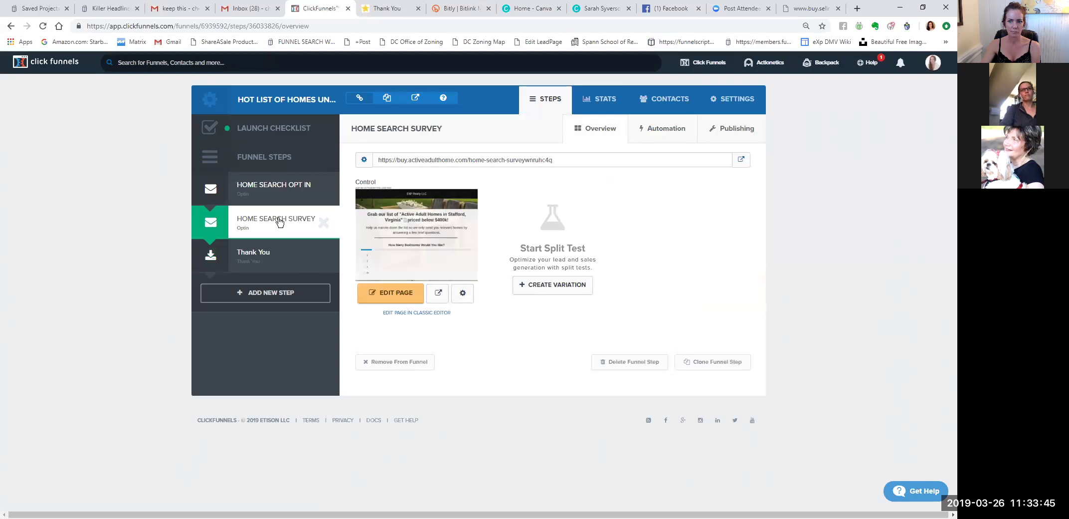
{"action": "left_click", "coordinate": [666, 131]}
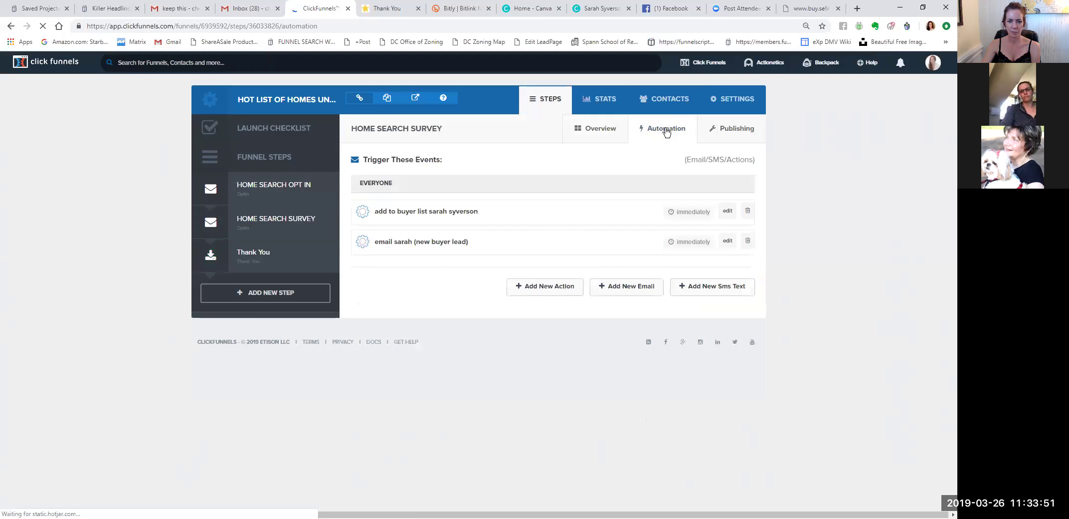
Draft a new-lead Email Notification action for everyone, then close it without creating it.
{"action": "left_click", "coordinate": [567, 292]}
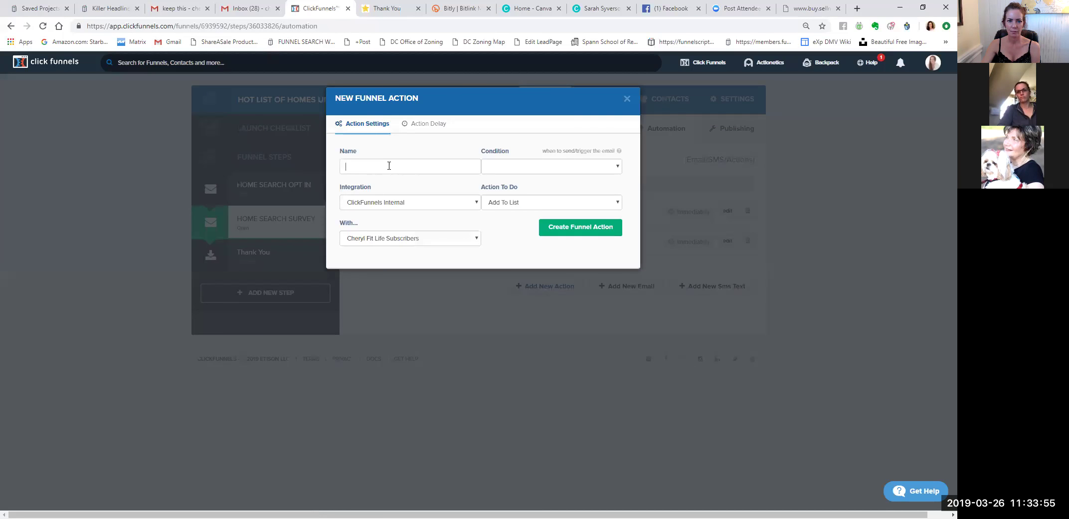
{"action": "left_click", "coordinate": [389, 166]}
{"action": "type", "text": "ema"}
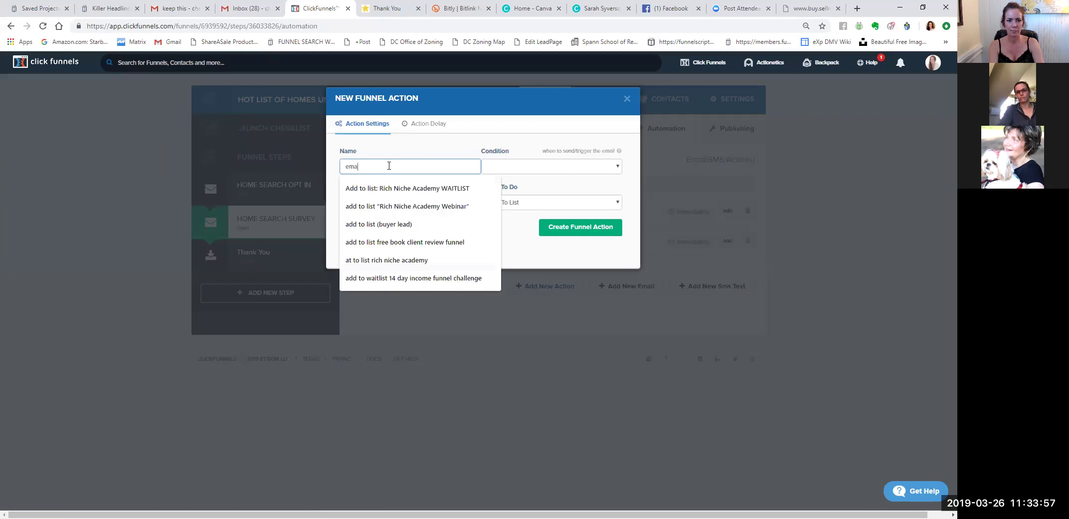
{"action": "type", "text": "il cheryl new lead"}
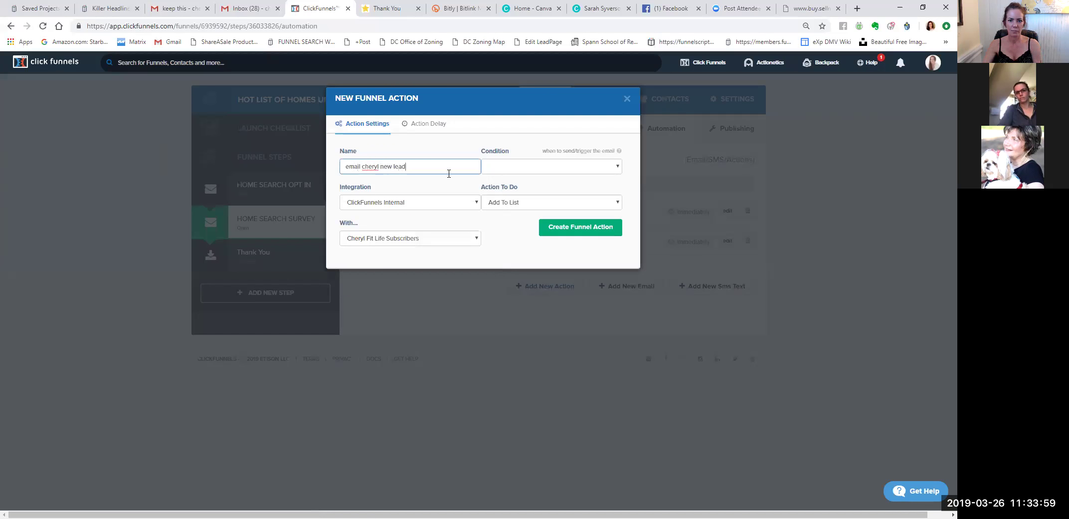
{"action": "left_click", "coordinate": [504, 172]}
{"action": "left_click", "coordinate": [513, 185]}
{"action": "left_click", "coordinate": [522, 204]}
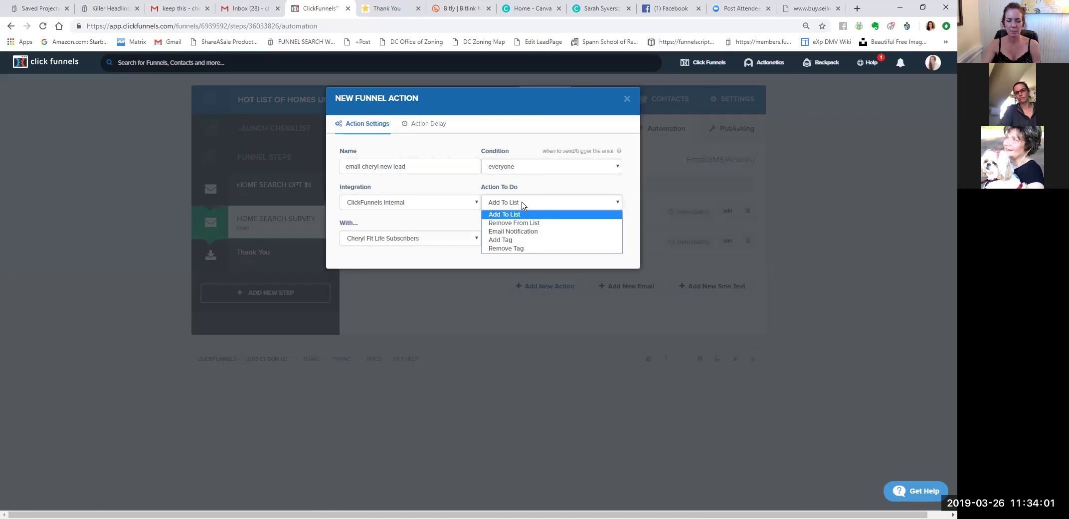
{"action": "left_click", "coordinate": [523, 232]}
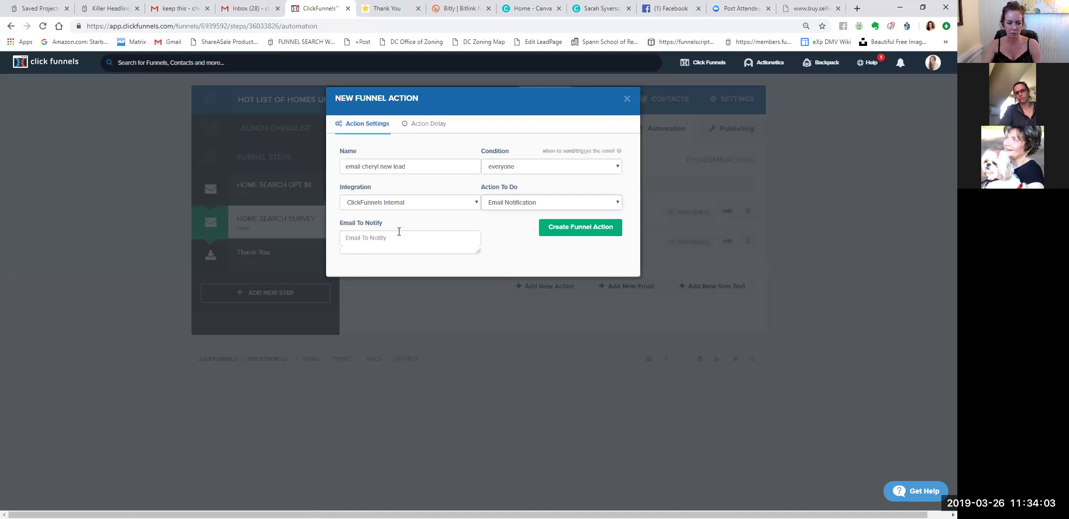
{"action": "left_click", "coordinate": [398, 235]}
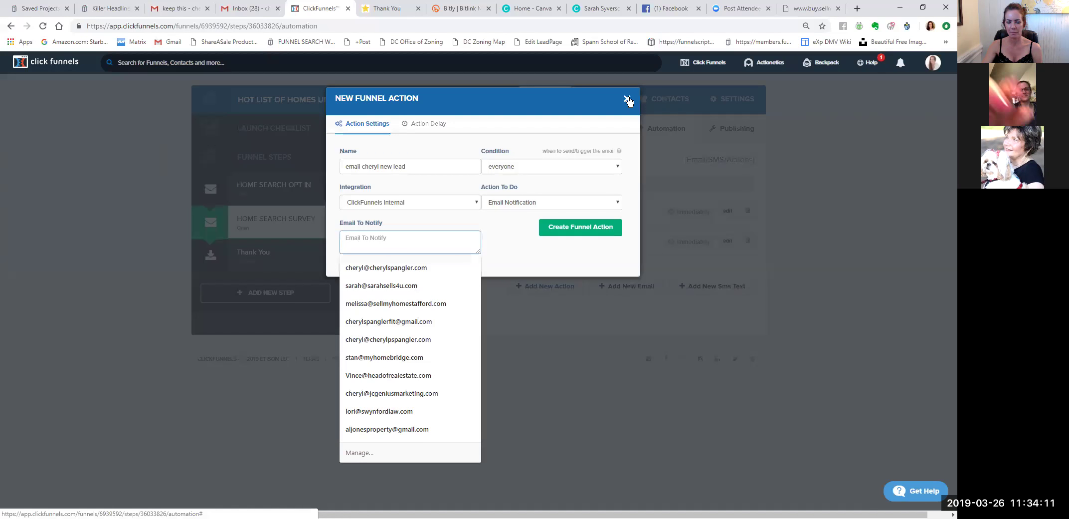
{"action": "left_click", "coordinate": [627, 99]}
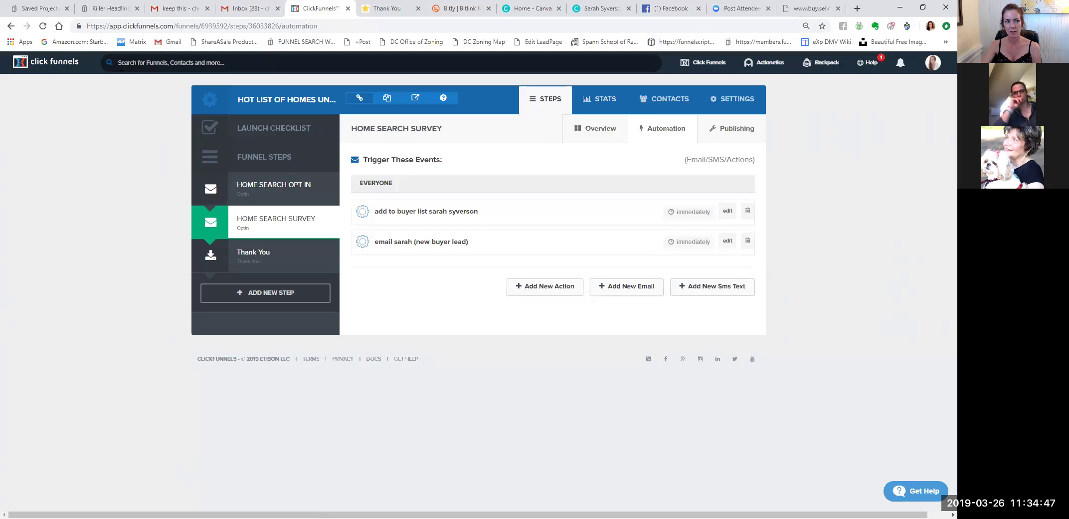
Switch to the other Gmail account and open its Spam folder from the expanded More list.
{"action": "left_click", "coordinate": [248, 11]}
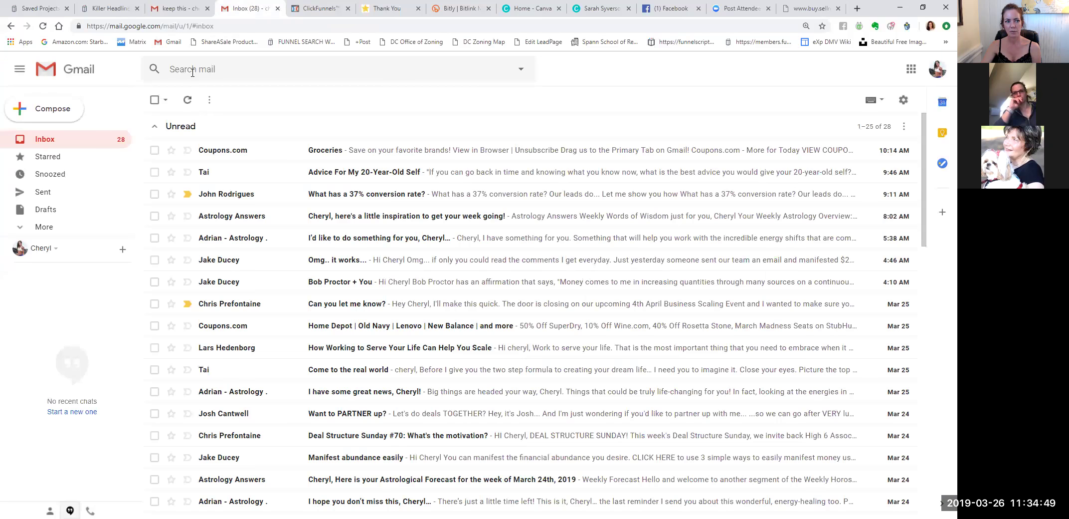
{"action": "left_click", "coordinate": [171, 15]}
{"action": "mouse_move", "coordinate": [25, 205]}
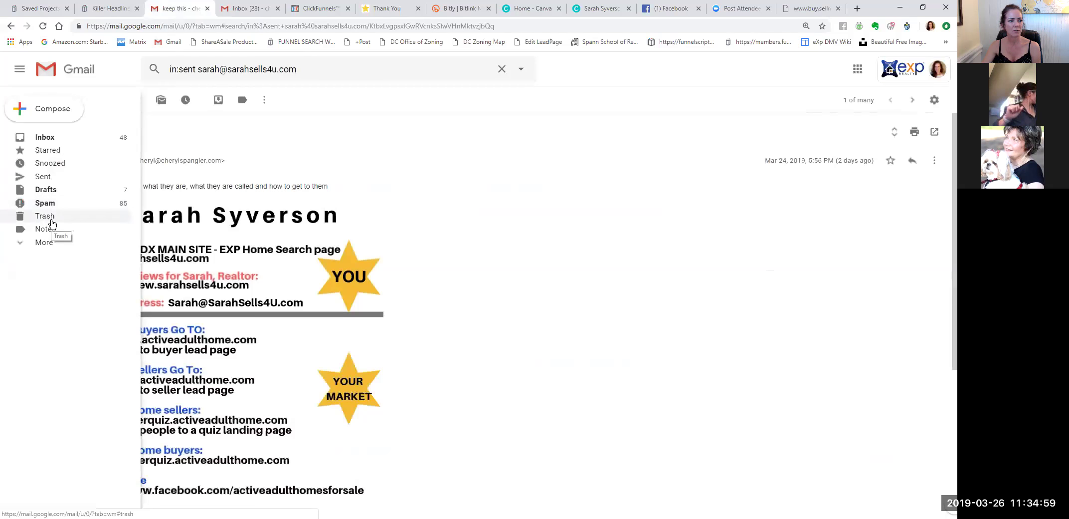
{"action": "left_click", "coordinate": [38, 244]}
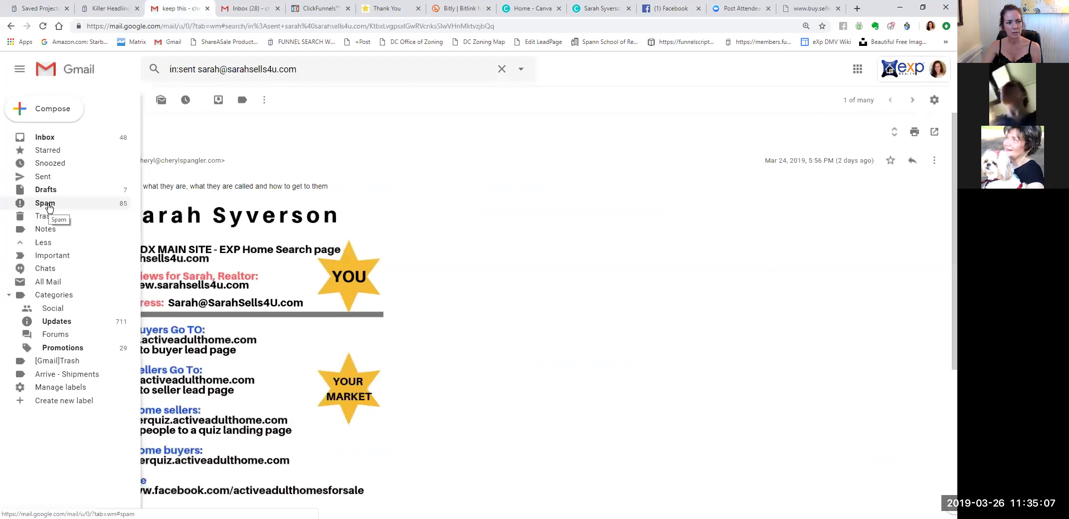
{"action": "left_click", "coordinate": [48, 207]}
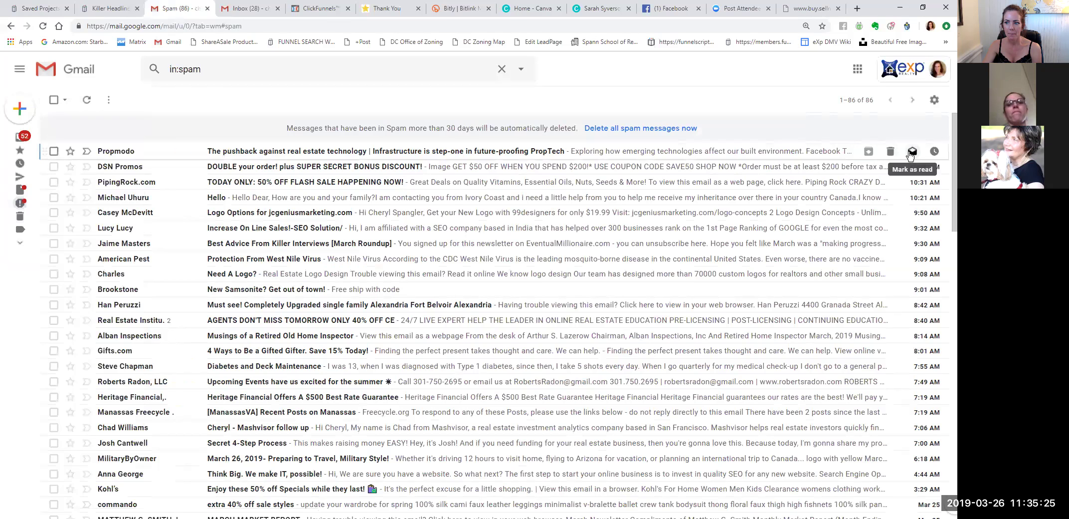
Inspect the Propmodo PropTech email in Spam and remove its Spam label to move it to the inbox.
{"action": "left_click", "coordinate": [407, 155]}
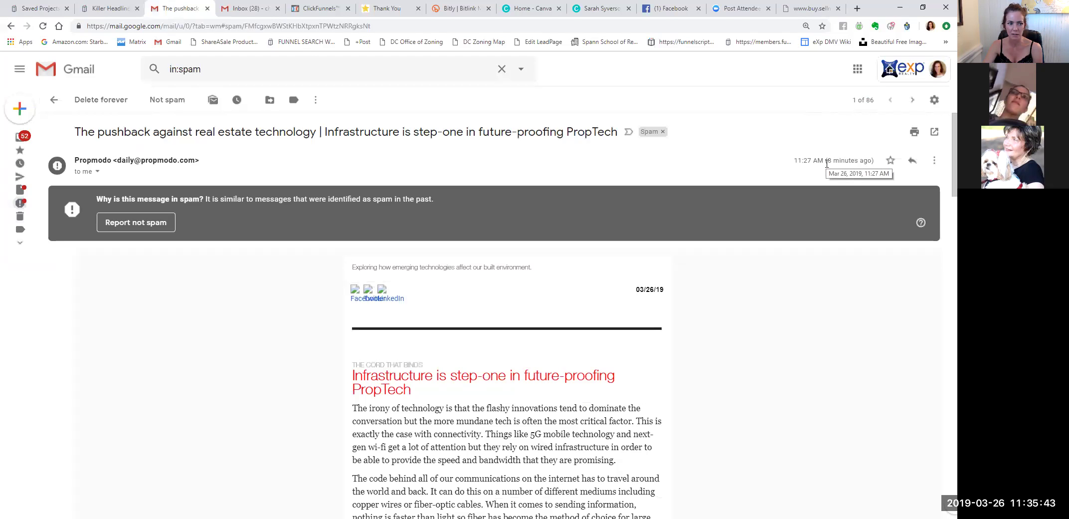
{"action": "left_click", "coordinate": [935, 161]}
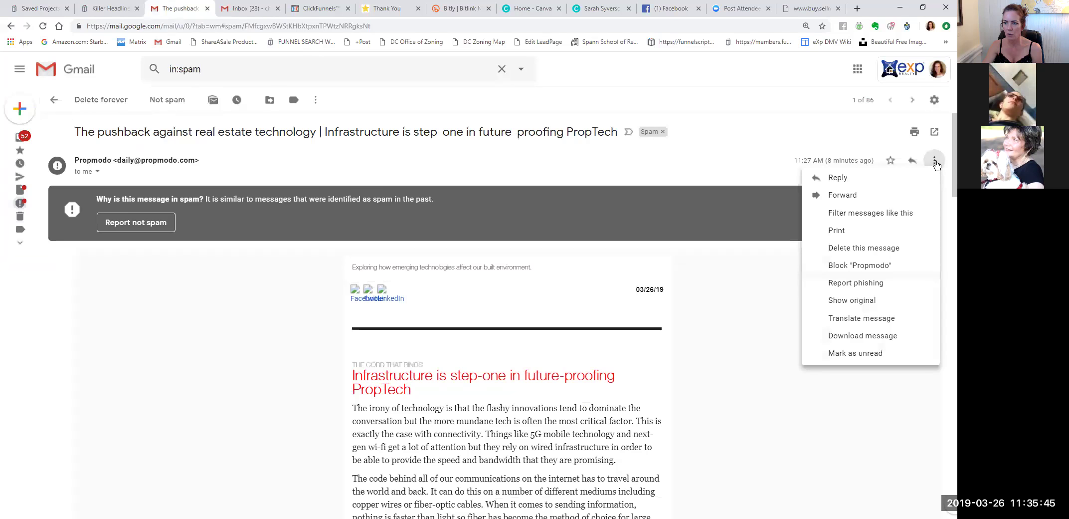
{"action": "left_click", "coordinate": [736, 255]}
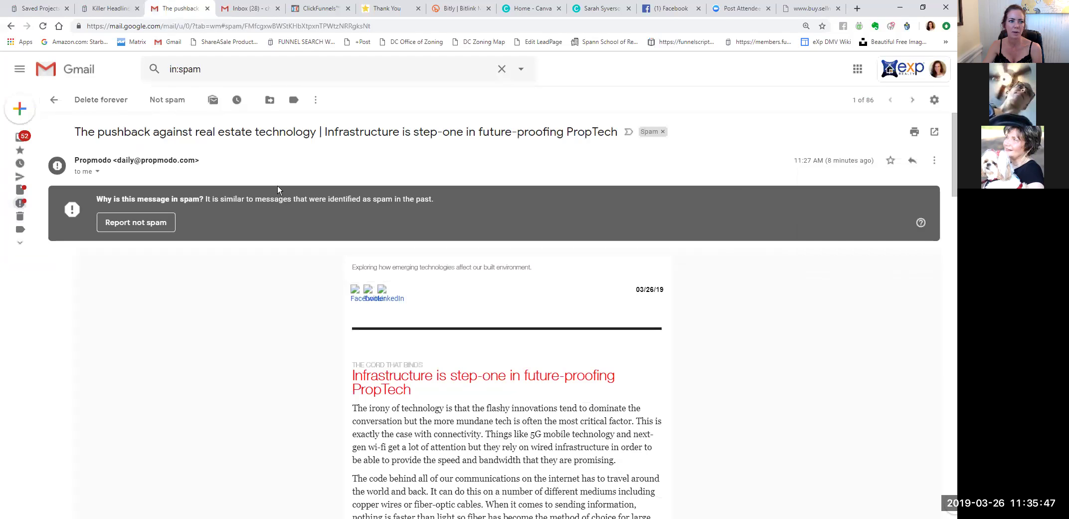
{"action": "left_click", "coordinate": [97, 173]}
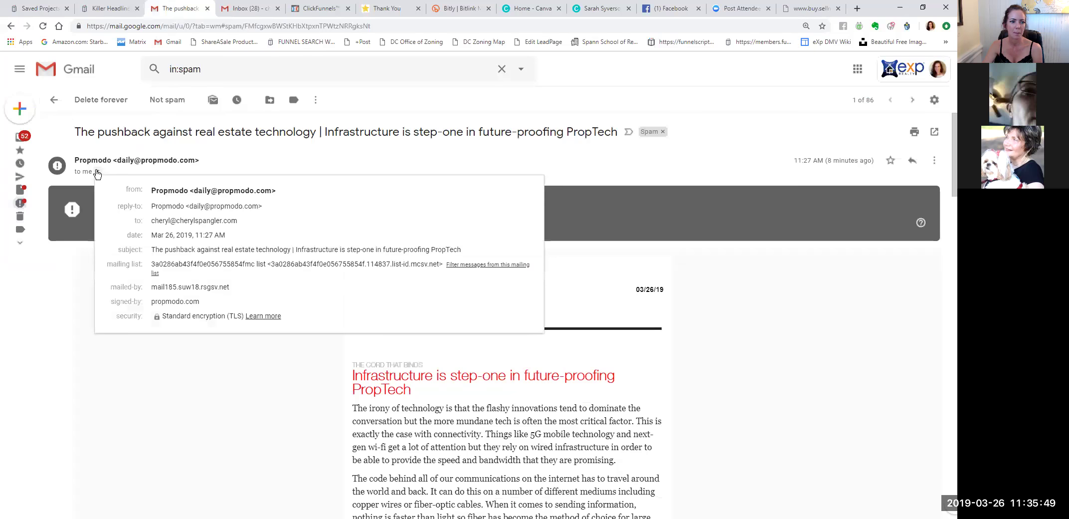
{"action": "left_click", "coordinate": [238, 424]}
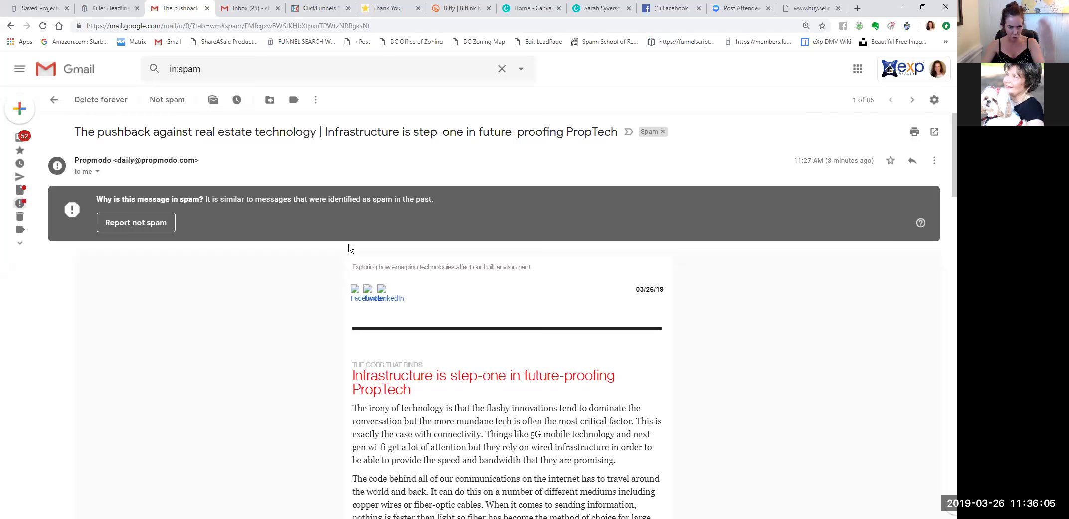
{"action": "left_click", "coordinate": [662, 131]}
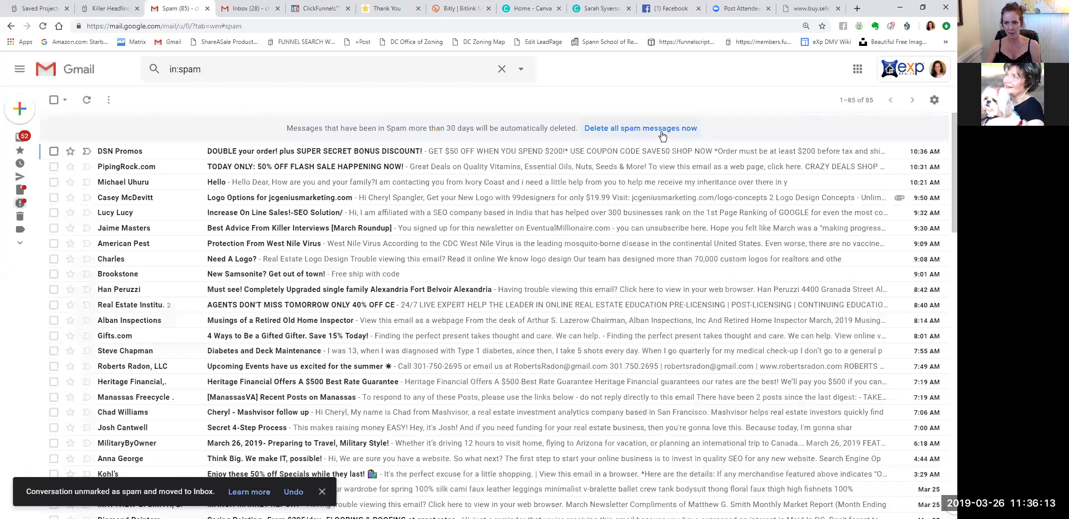
Open the Inbox, then cycle browser tabs back to the funnel's thank-you page.
{"action": "mouse_move", "coordinate": [31, 136]}
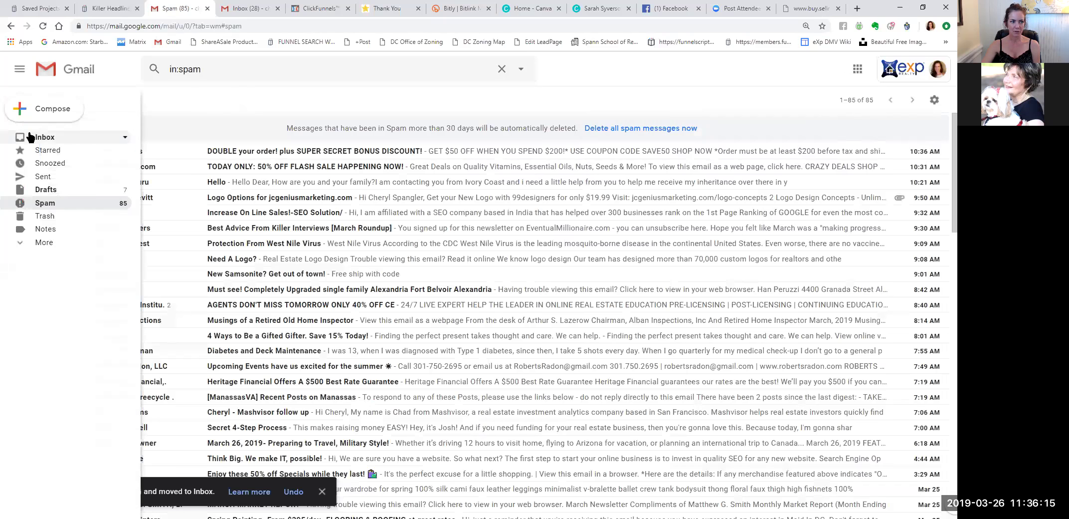
{"action": "left_click", "coordinate": [32, 136]}
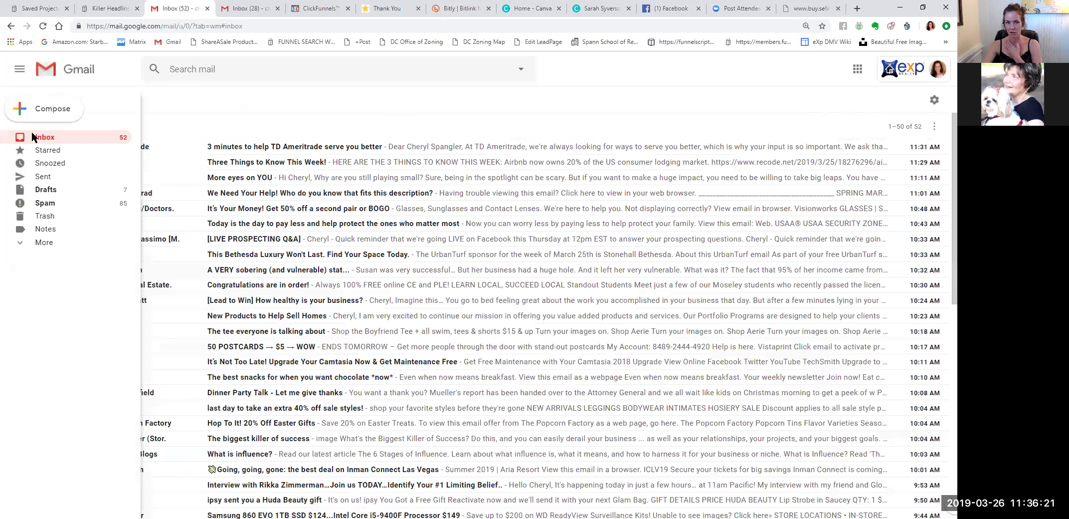
{"action": "left_click", "coordinate": [246, 12]}
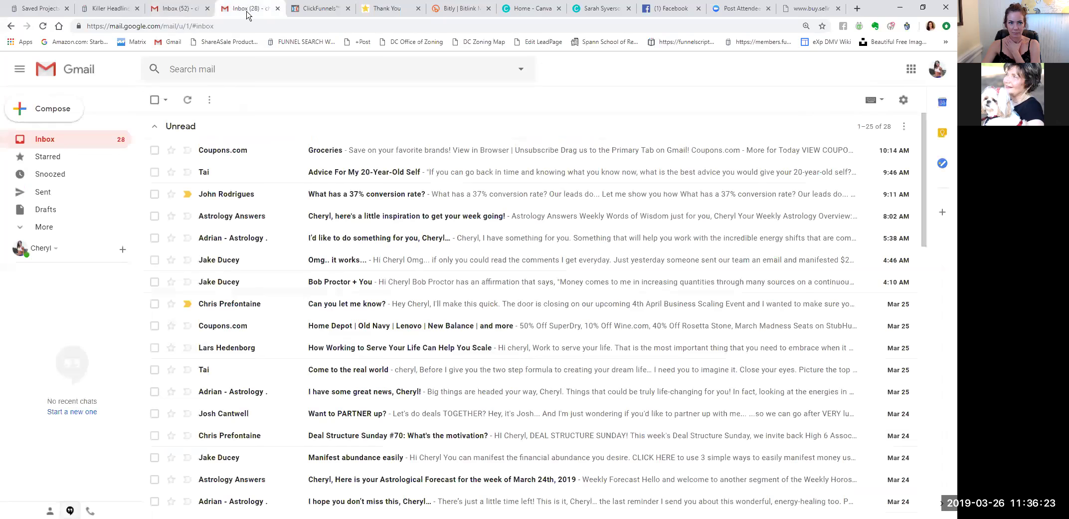
{"action": "key", "text": "ctrl+Tab"}
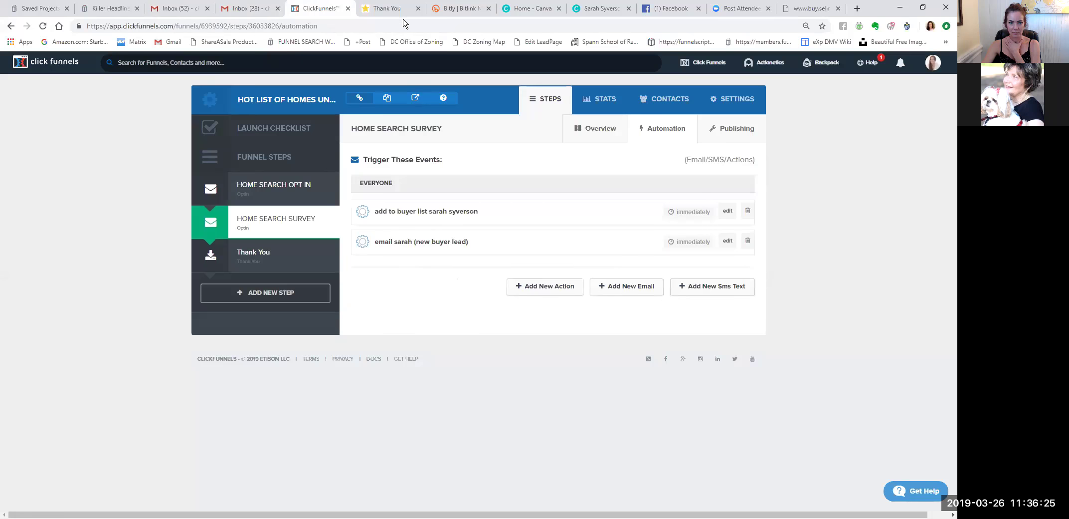
{"action": "key", "text": "ctrl+Tab"}
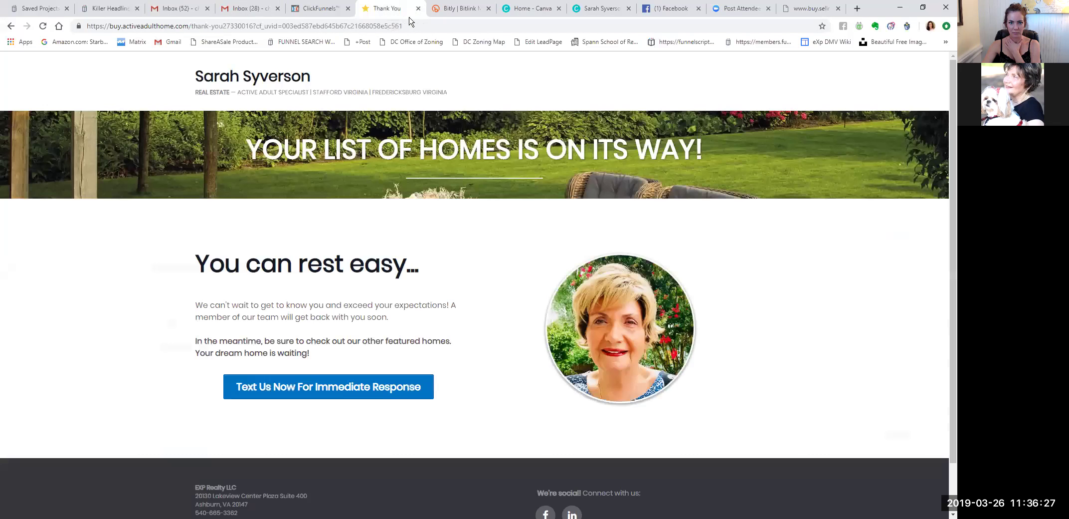
Close the thank-you tab, check the new Facebook notification, then return to the ClickFunnels tab.
{"action": "key", "text": "ctrl+w"}
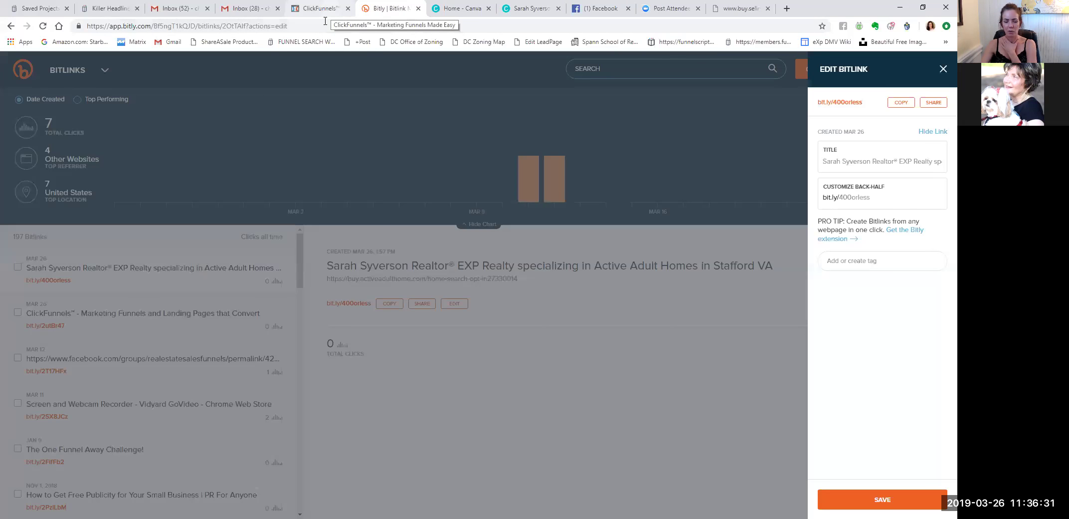
{"action": "left_click", "coordinate": [352, 9]}
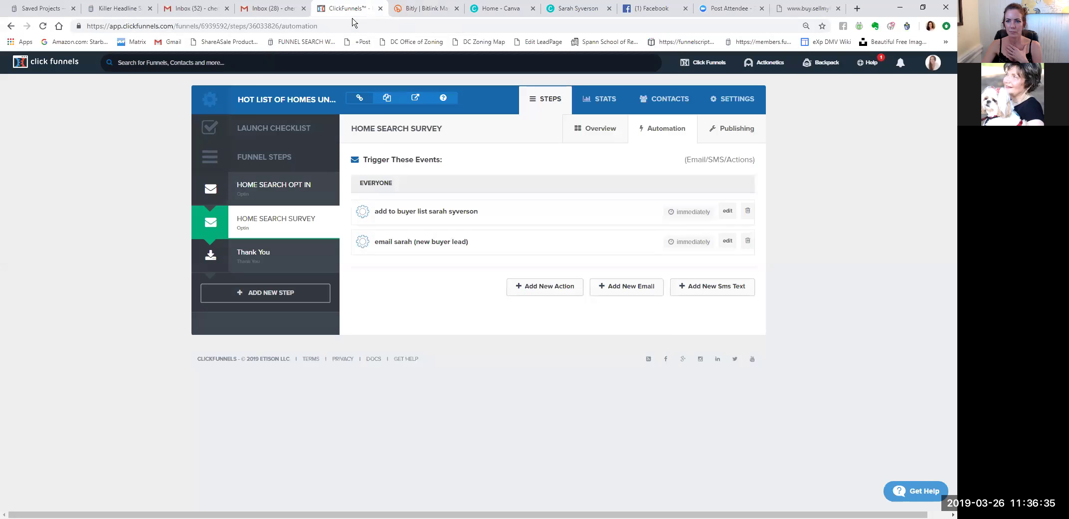
{"action": "key", "text": "ctrl+Tab"}
{"action": "key", "text": "ctrl+Tab"}
{"action": "key", "text": "ctrl+Tab"}
{"action": "key", "text": "ctrl+Tab"}
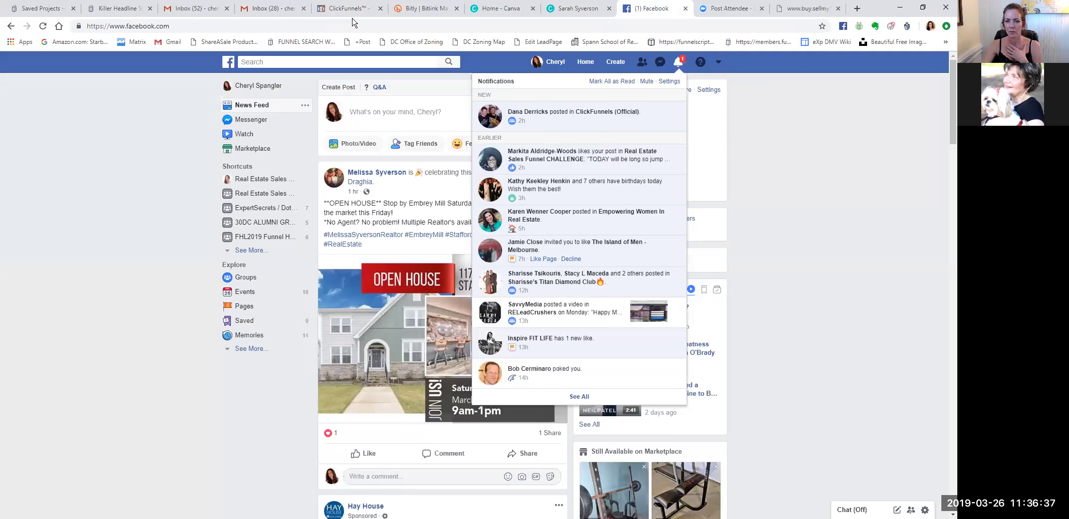
{"action": "left_click", "coordinate": [680, 67]}
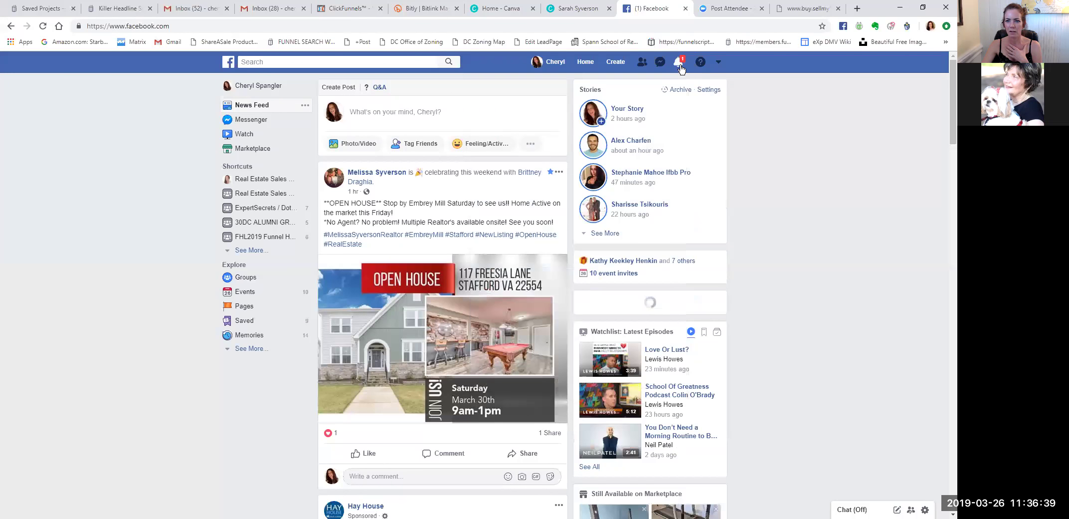
{"action": "left_click", "coordinate": [680, 65]}
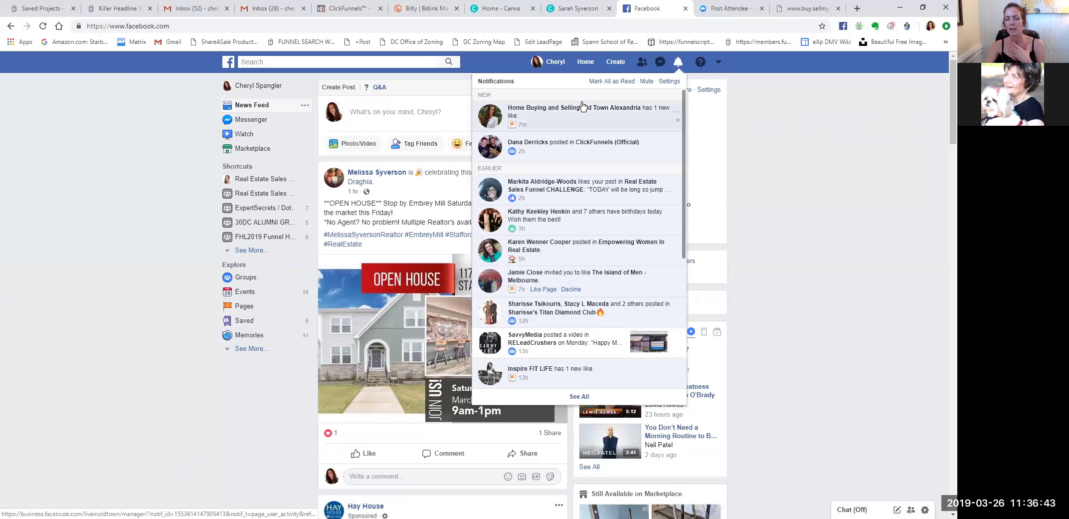
{"action": "left_click", "coordinate": [782, 118]}
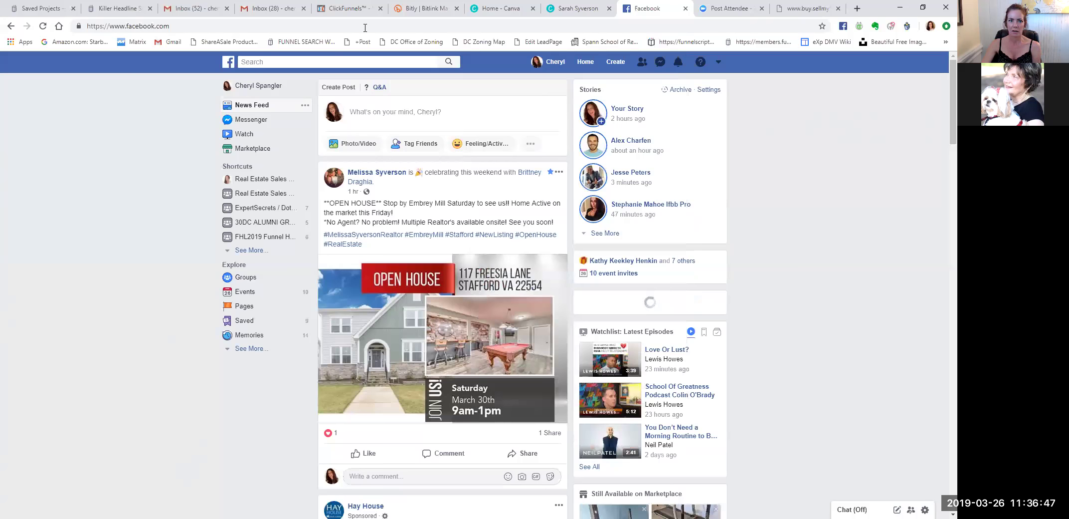
{"action": "left_click", "coordinate": [356, 9]}
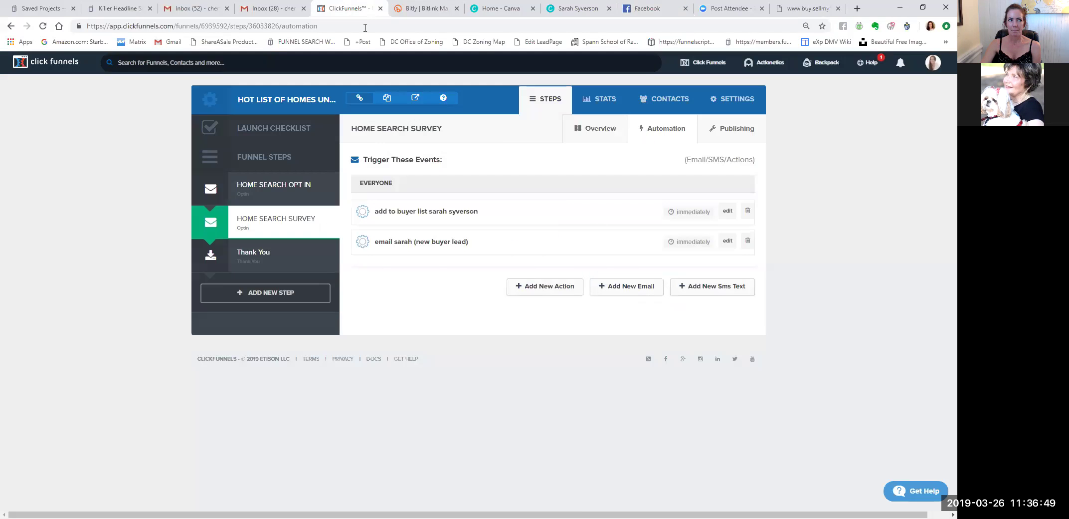
Open and close the TD Ameritrade email in the 52-unread inbox, then check the other account's folders.
{"action": "left_click", "coordinate": [192, 8]}
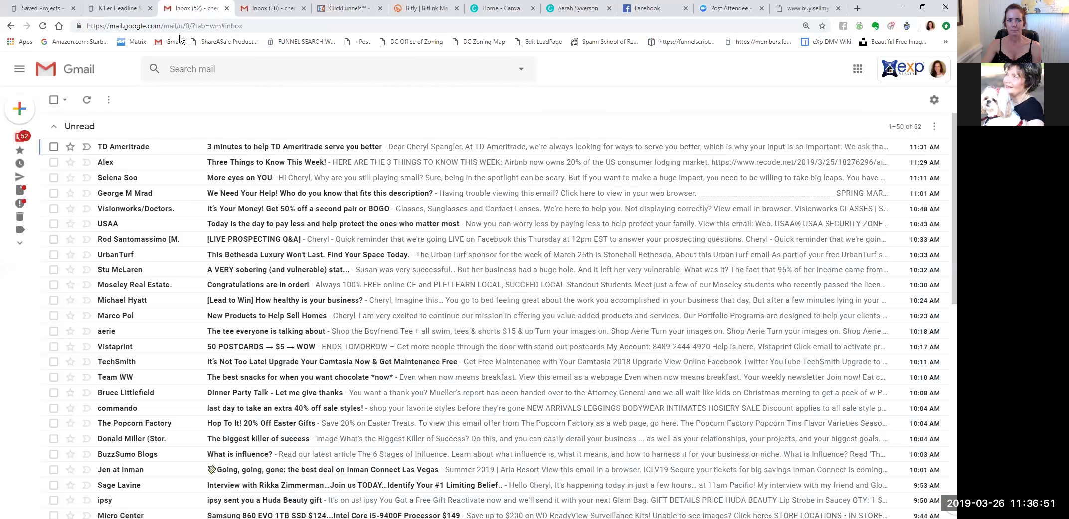
{"action": "left_click", "coordinate": [236, 147]}
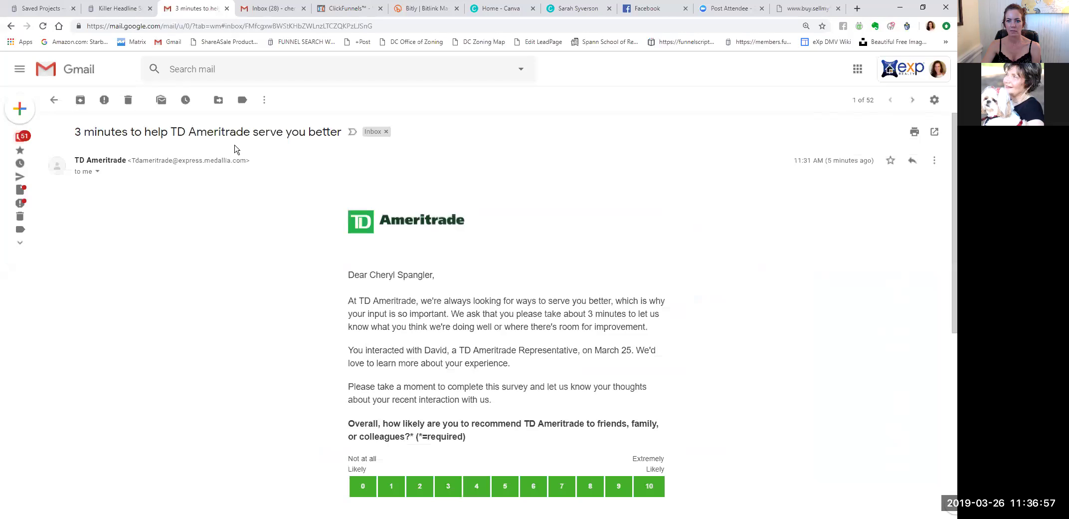
{"action": "left_click", "coordinate": [54, 100]}
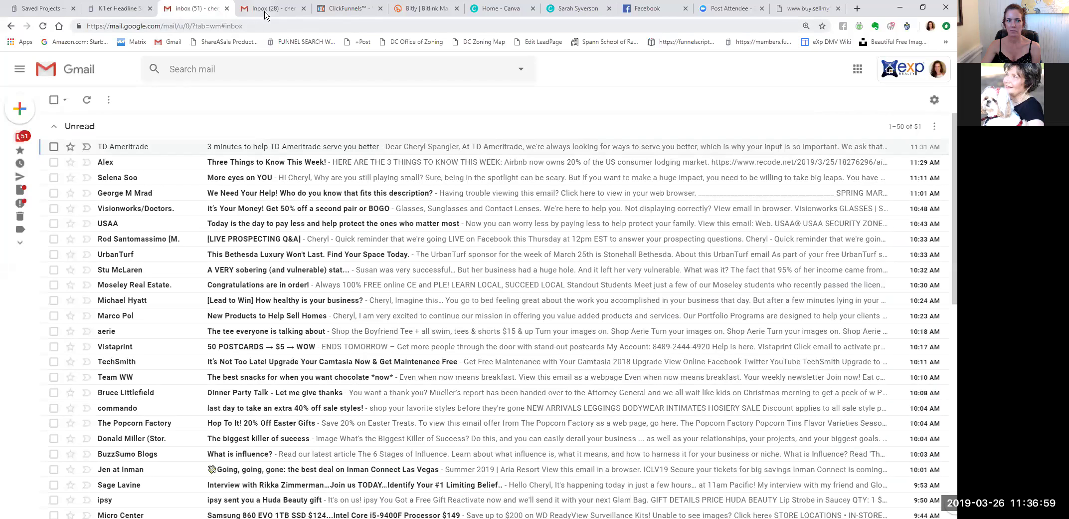
{"action": "left_click", "coordinate": [265, 14]}
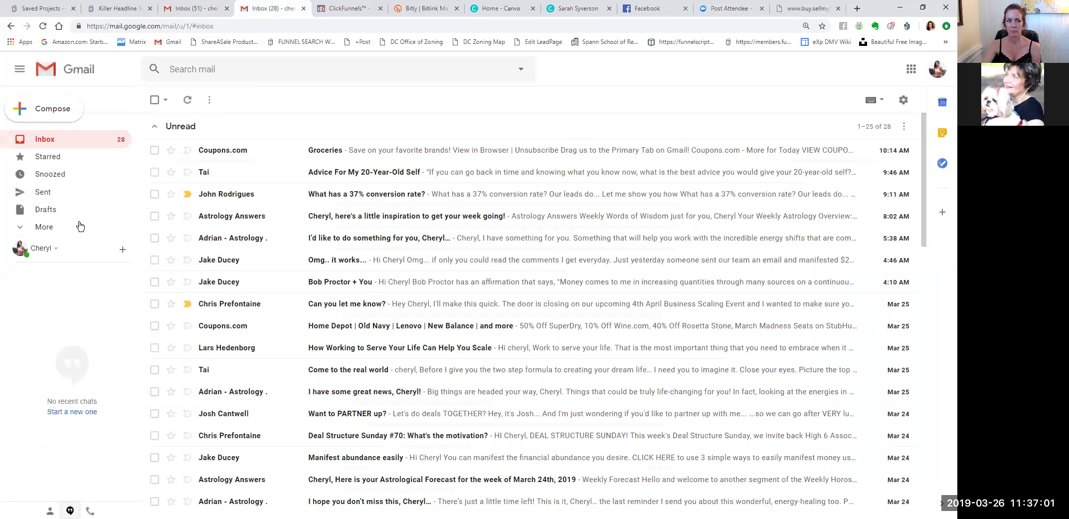
{"action": "left_click", "coordinate": [23, 228]}
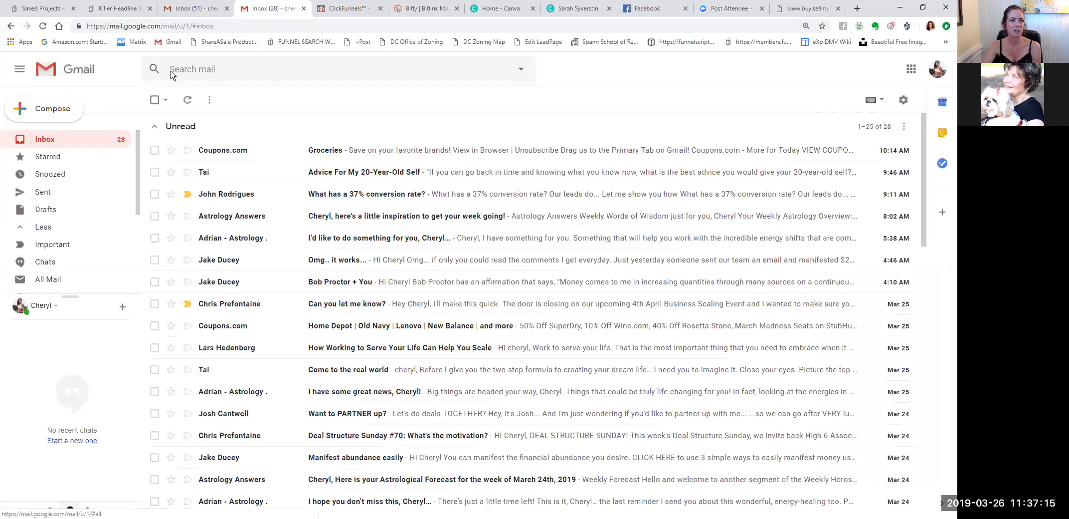
Open the newest email in the first account's Trash, then return to the ClickFunnels automations.
{"action": "left_click", "coordinate": [193, 11]}
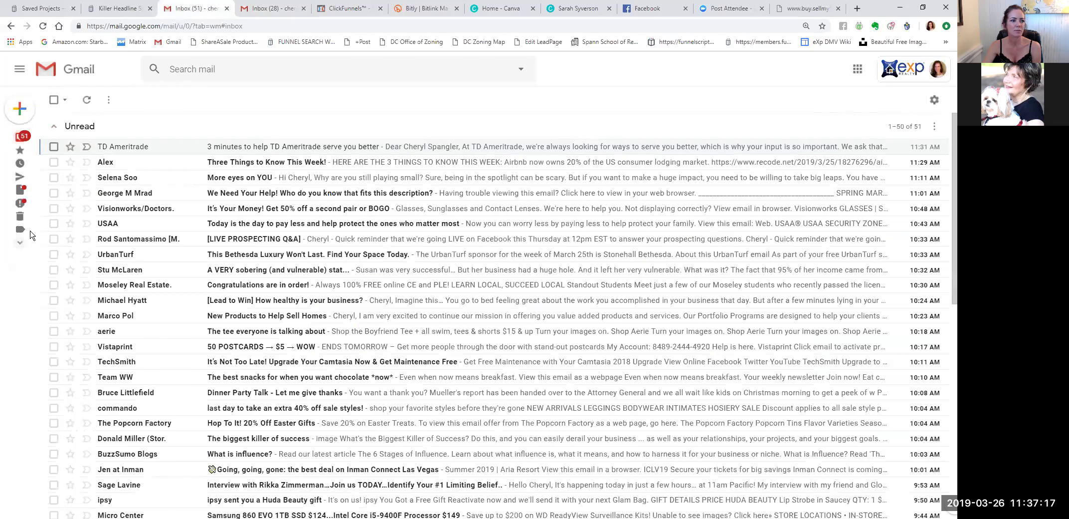
{"action": "left_click", "coordinate": [49, 217]}
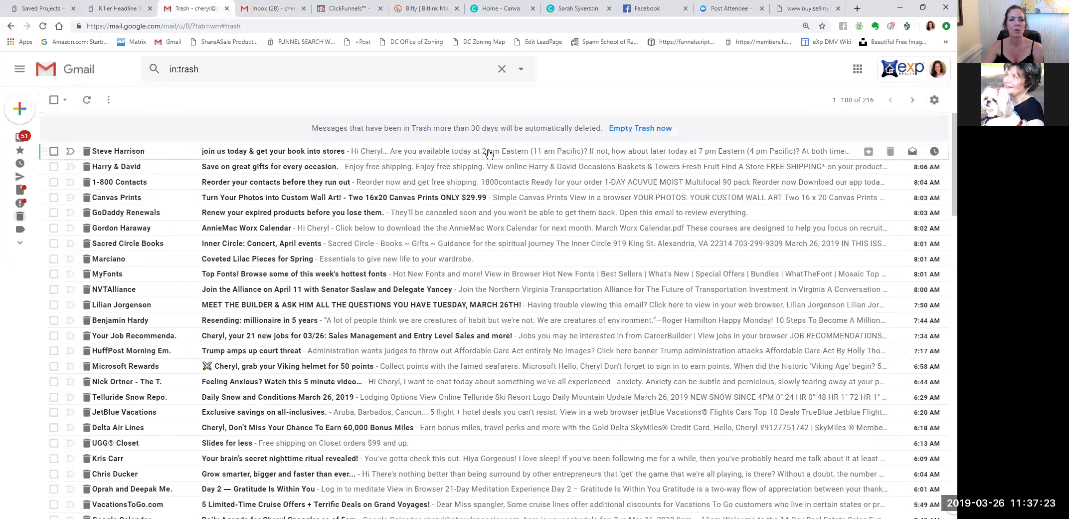
{"action": "left_click", "coordinate": [489, 154]}
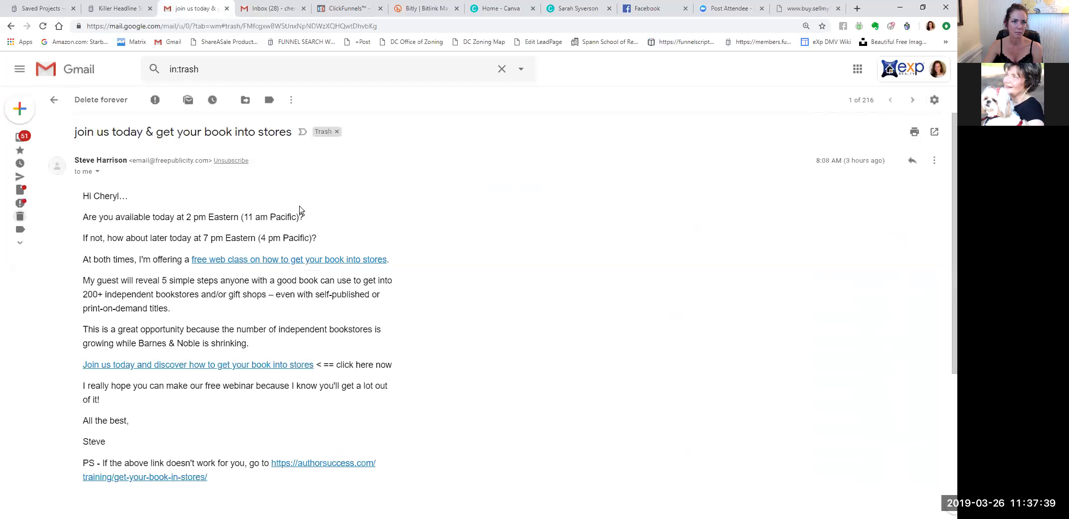
{"action": "left_click", "coordinate": [377, 14]}
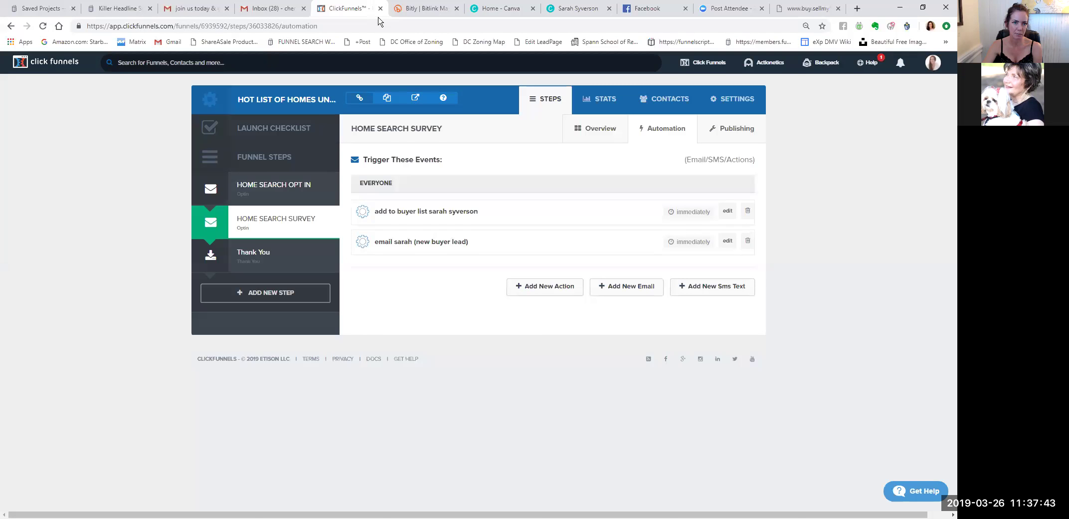
Look over the second Gmail inbox, the Facebook page and the Canva website-list design.
{"action": "left_click", "coordinate": [276, 14]}
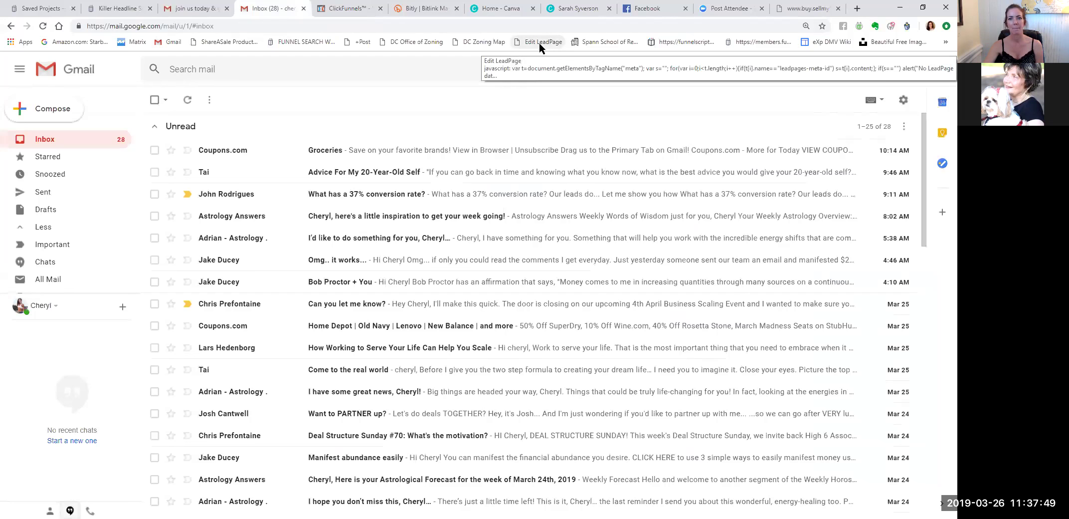
{"action": "left_click", "coordinate": [651, 15]}
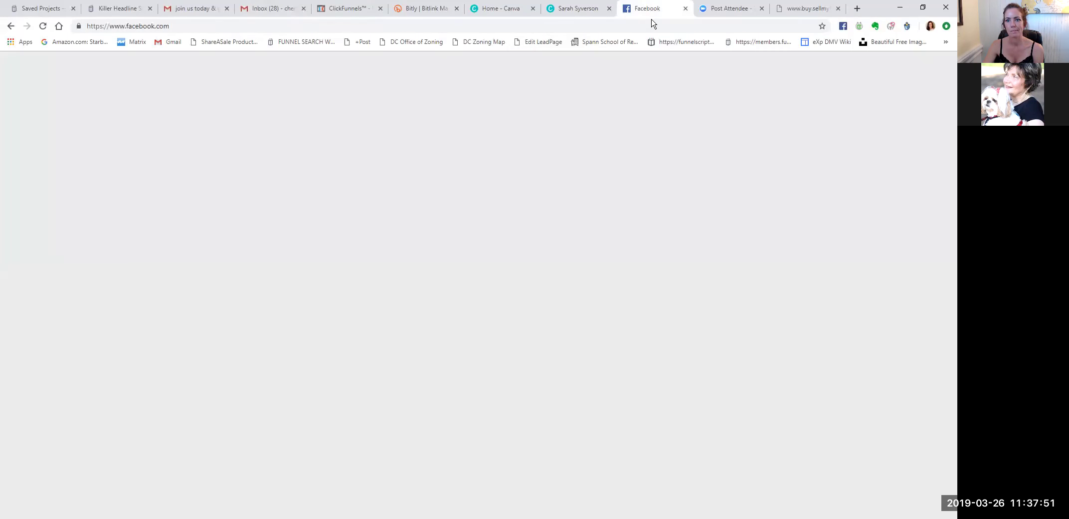
{"action": "left_click", "coordinate": [596, 15]}
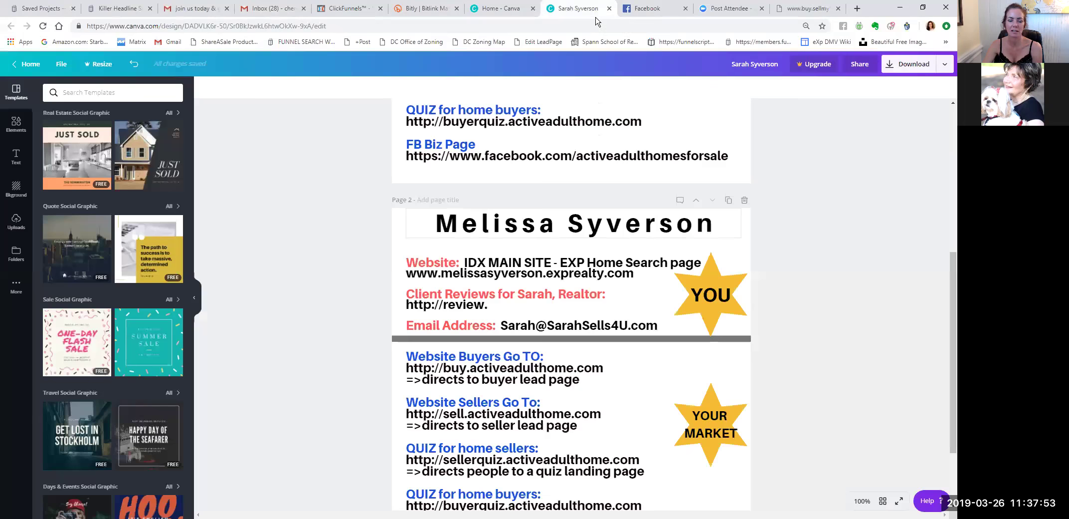
{"action": "left_click", "coordinate": [518, 13]}
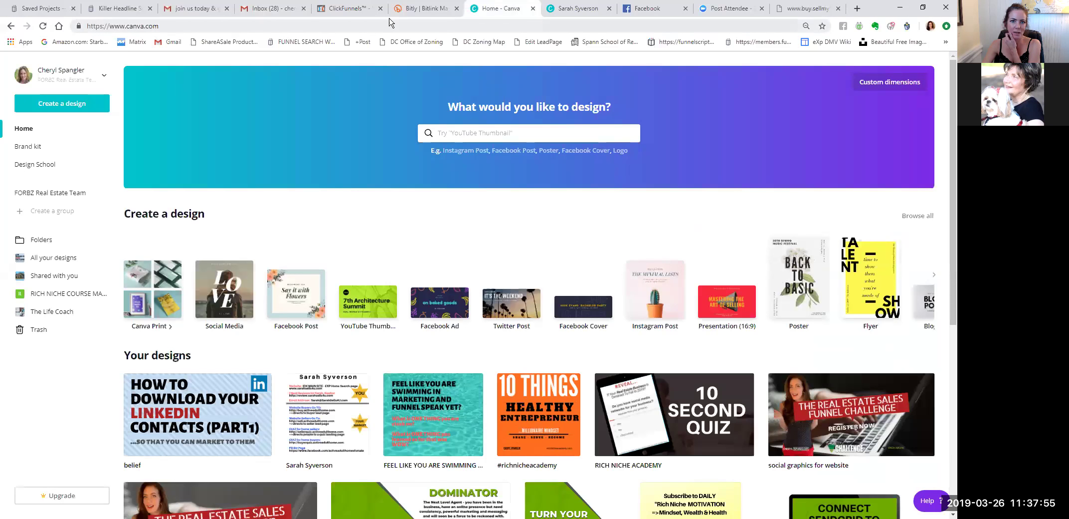
Go back to the ClickFunnels automation page, recheck the second Gmail inbox, then return to it.
{"action": "left_click", "coordinate": [340, 13]}
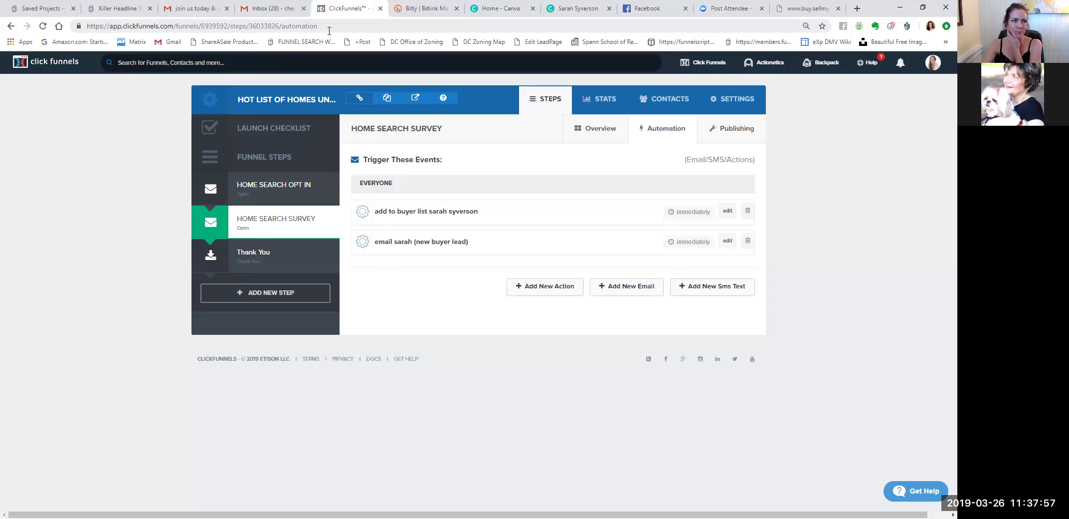
{"action": "left_click", "coordinate": [284, 19]}
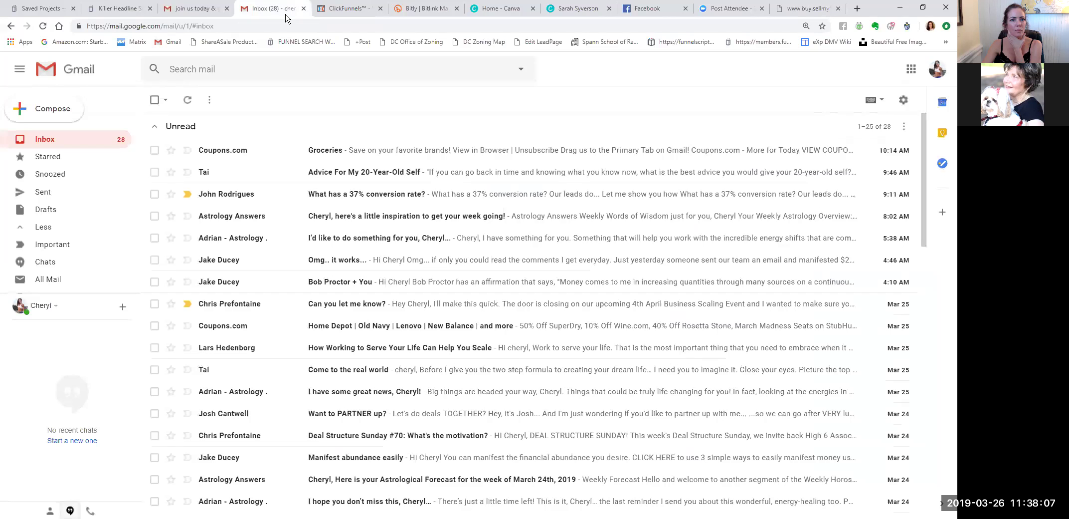
{"action": "left_click", "coordinate": [330, 11]}
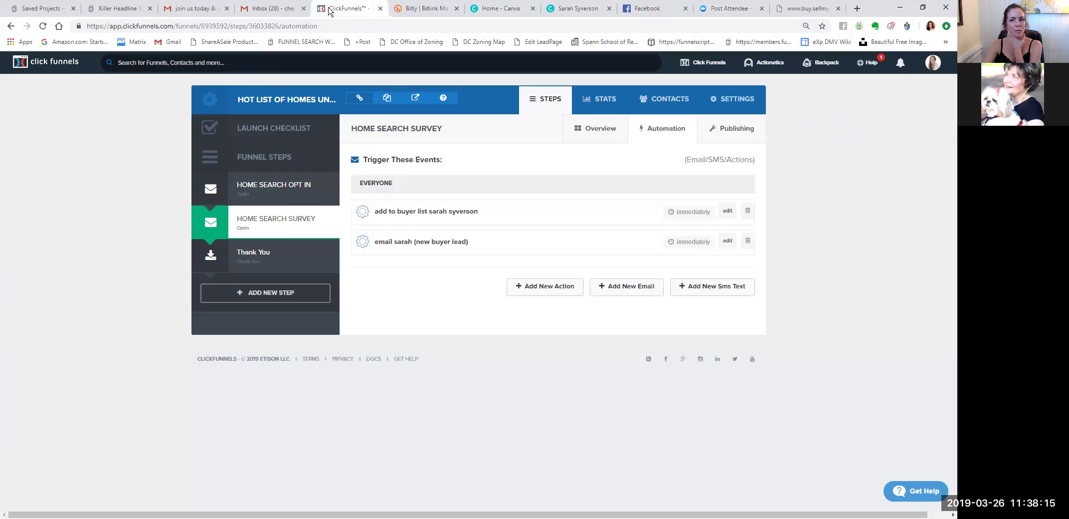
{"action": "left_click", "coordinate": [811, 9]}
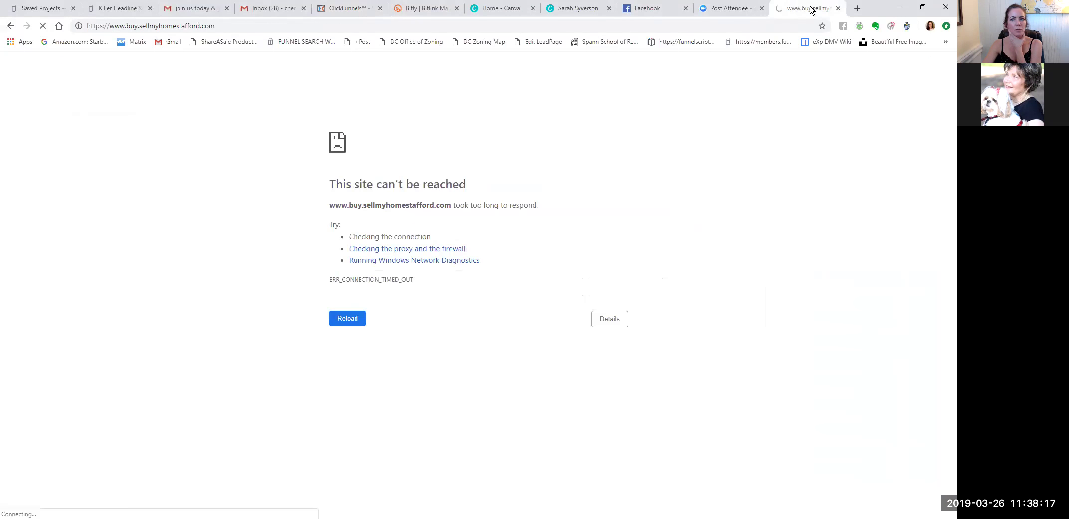
{"action": "left_click", "coordinate": [782, 28]}
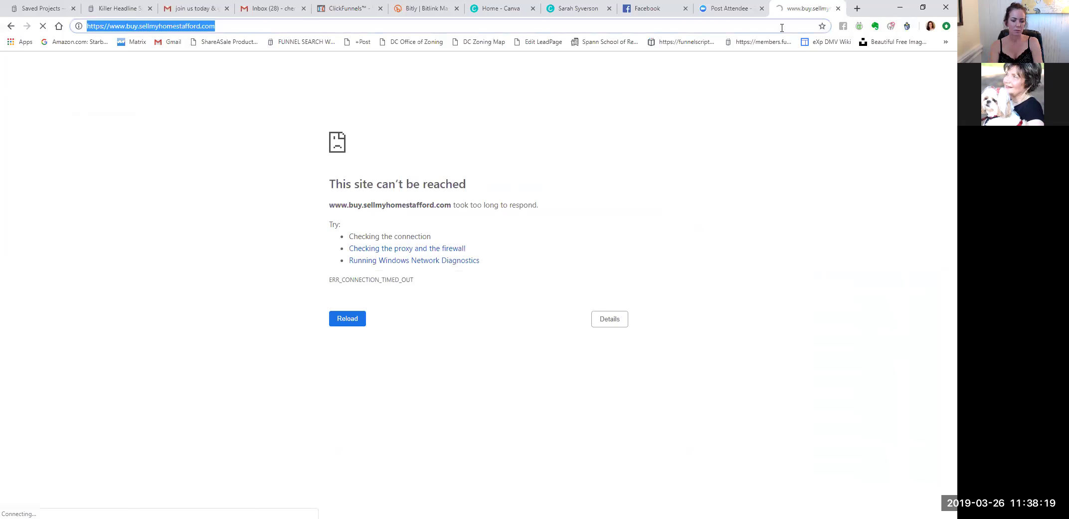
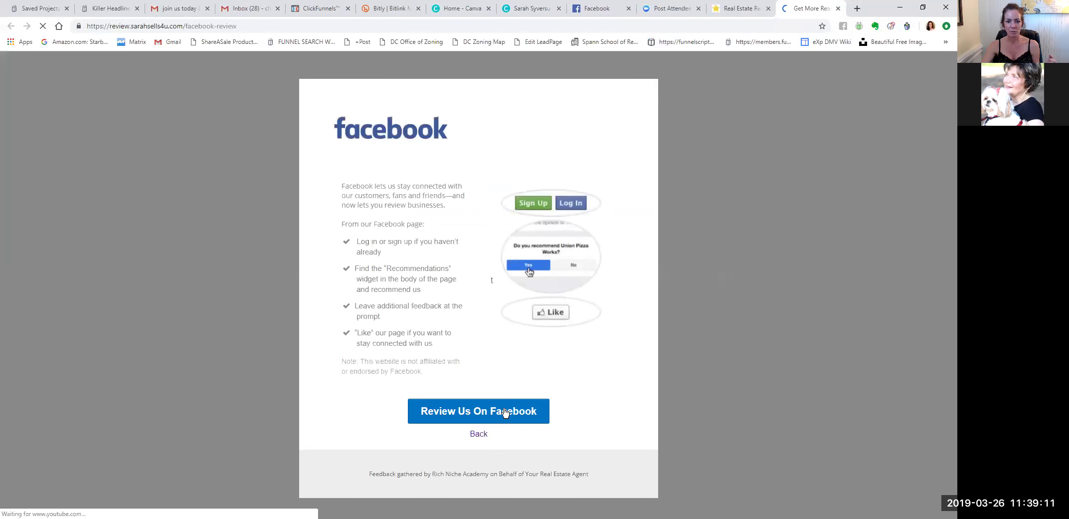
Follow the realtor's Facebook reviews link, which leads to a 'This page isn't available' error.
{"action": "left_click", "coordinate": [503, 413]}
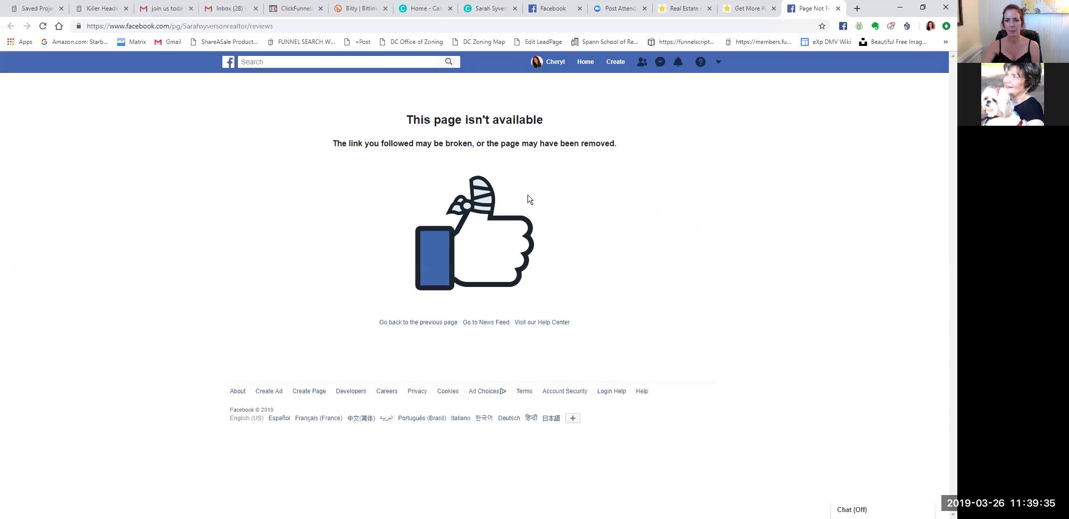
Leave the broken reviews page for the Facebook Home News Feed.
{"action": "left_click", "coordinate": [588, 63]}
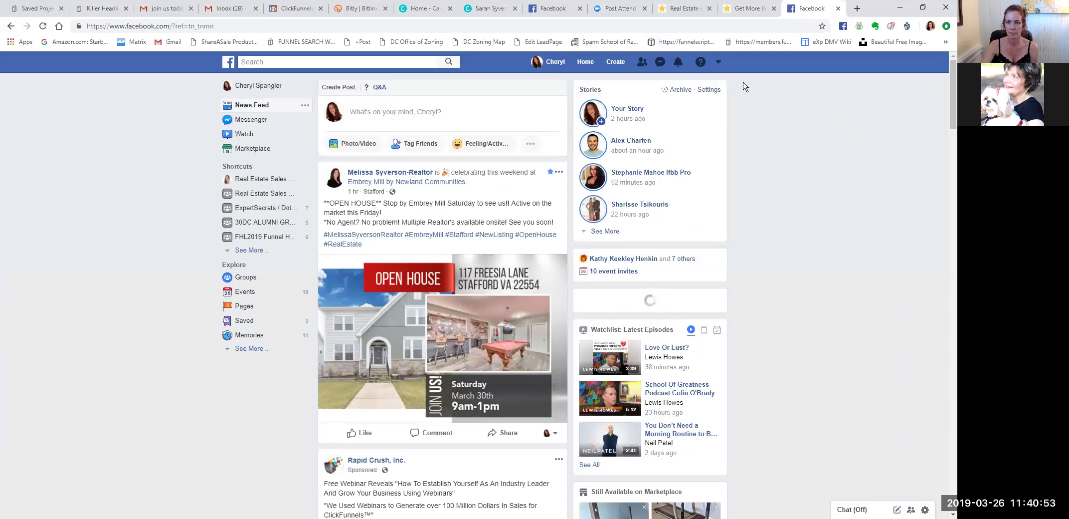
Open 'Home Buying and Selling Old Town Alexandria' from Your Pages in the account menu.
{"action": "left_click", "coordinate": [718, 63]}
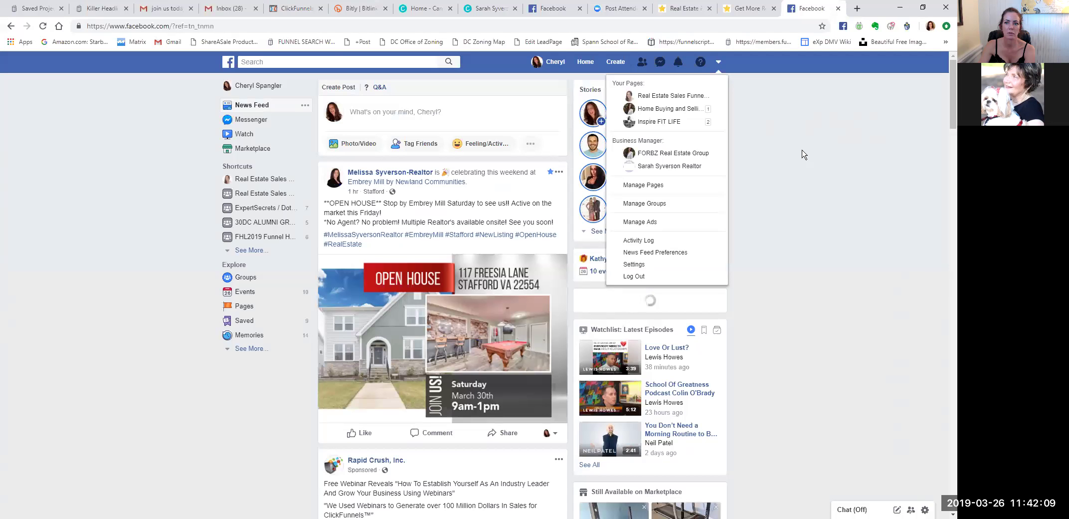
{"action": "left_click", "coordinate": [714, 66]}
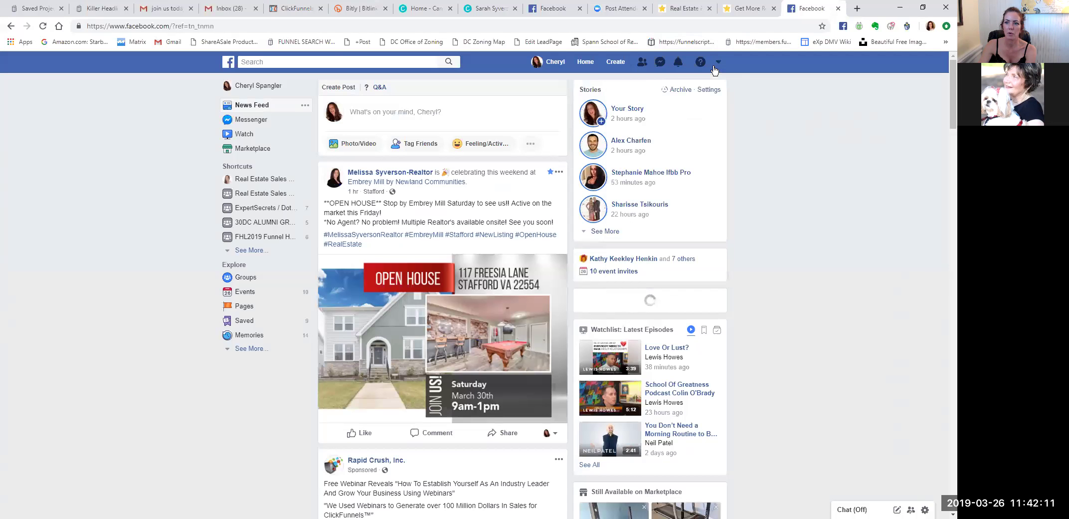
{"action": "left_click", "coordinate": [717, 63]}
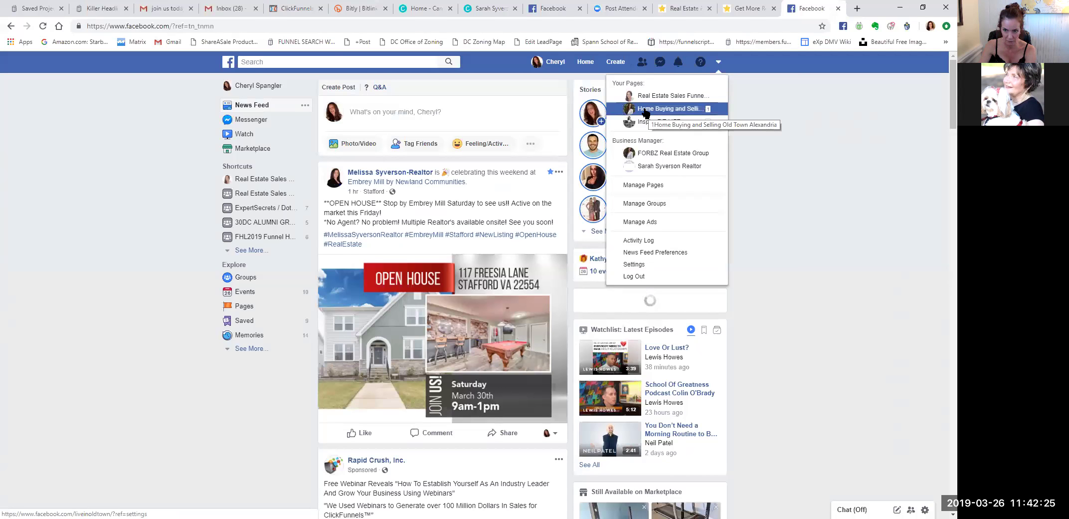
{"action": "left_click", "coordinate": [646, 110]}
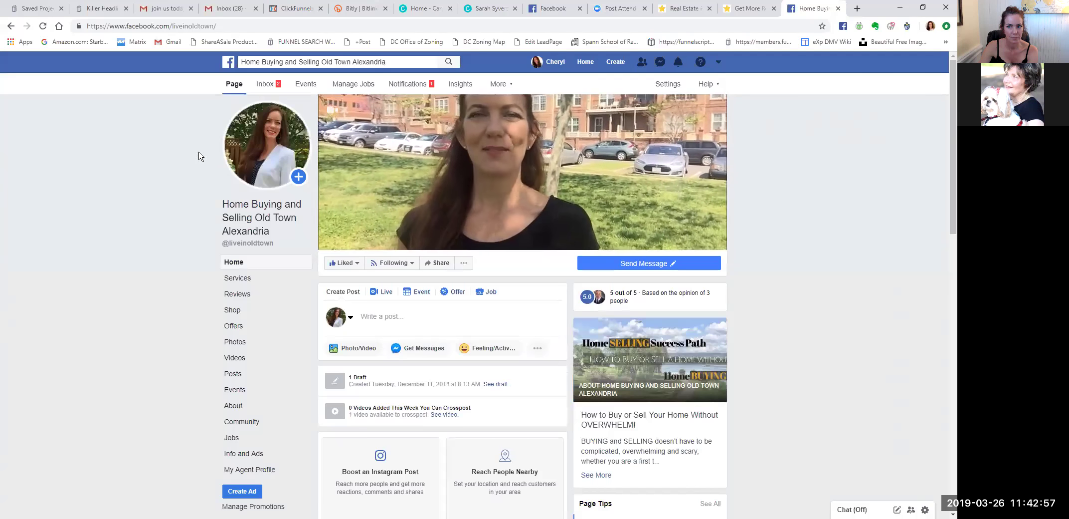
Reload the Old Town Alexandria page from the account menu and show its '...' page actions.
{"action": "left_click", "coordinate": [720, 63]}
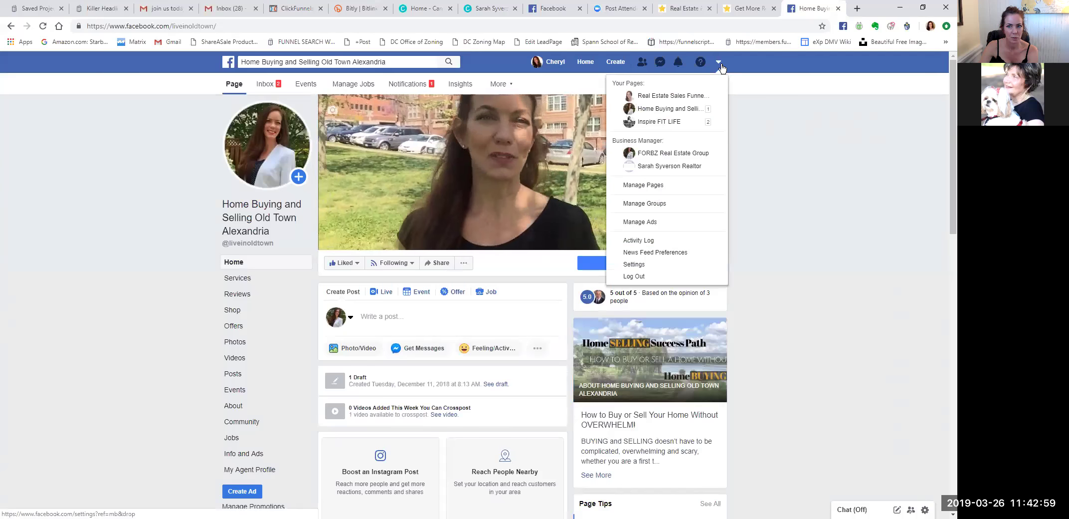
{"action": "left_click", "coordinate": [754, 123]}
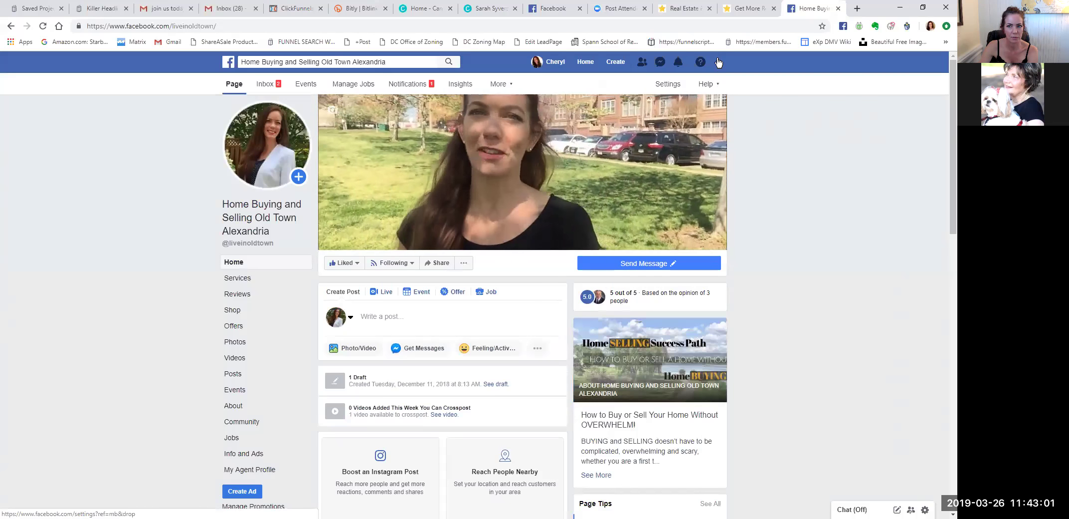
{"action": "left_click", "coordinate": [718, 62]}
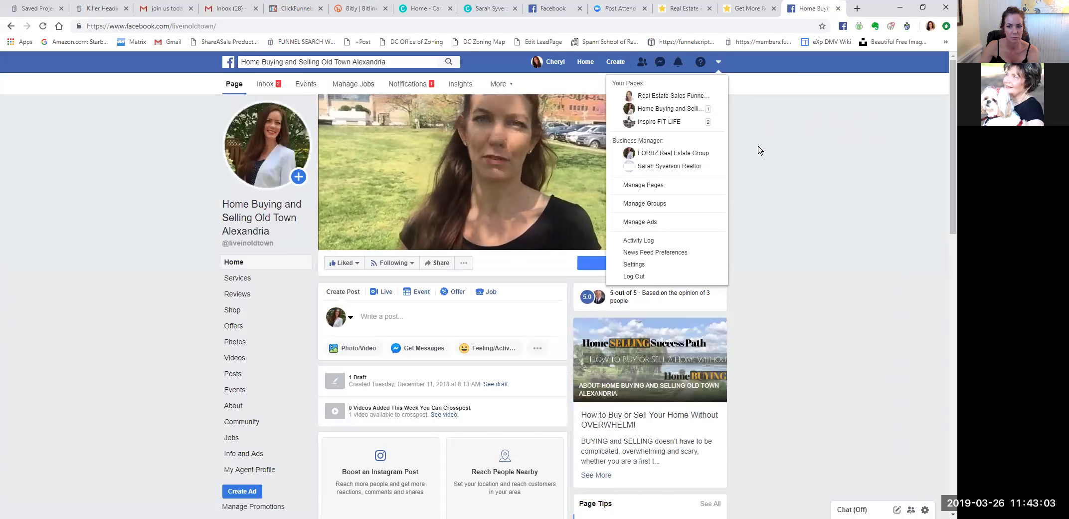
{"action": "left_click", "coordinate": [759, 150]}
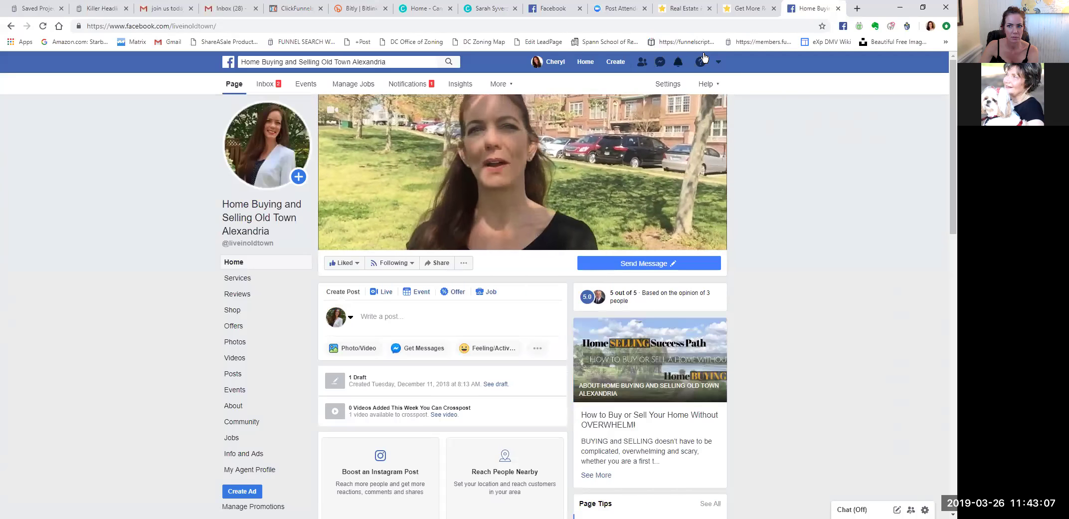
{"action": "left_click", "coordinate": [720, 62]}
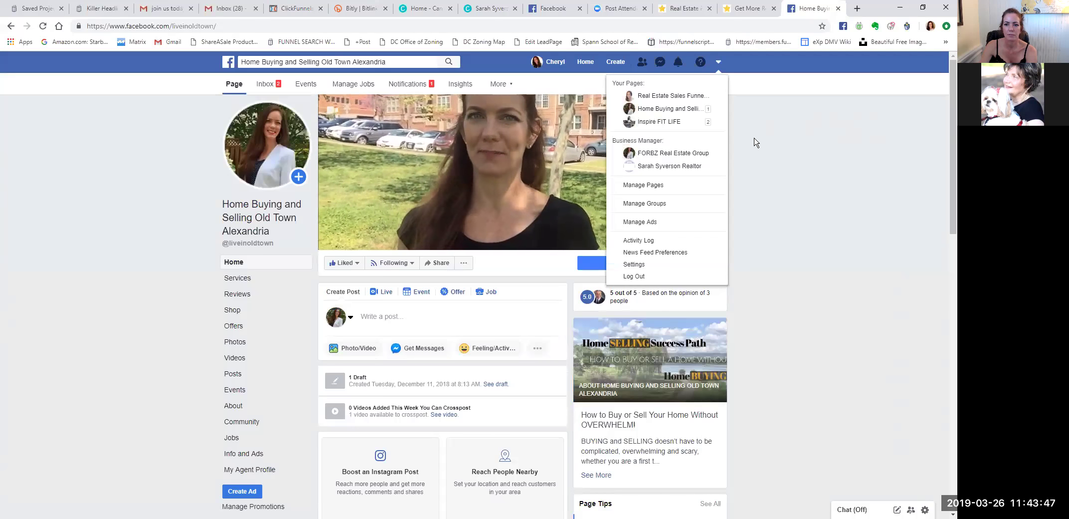
{"action": "left_click", "coordinate": [719, 60]}
{"action": "left_click", "coordinate": [719, 62]}
{"action": "left_click", "coordinate": [801, 194]}
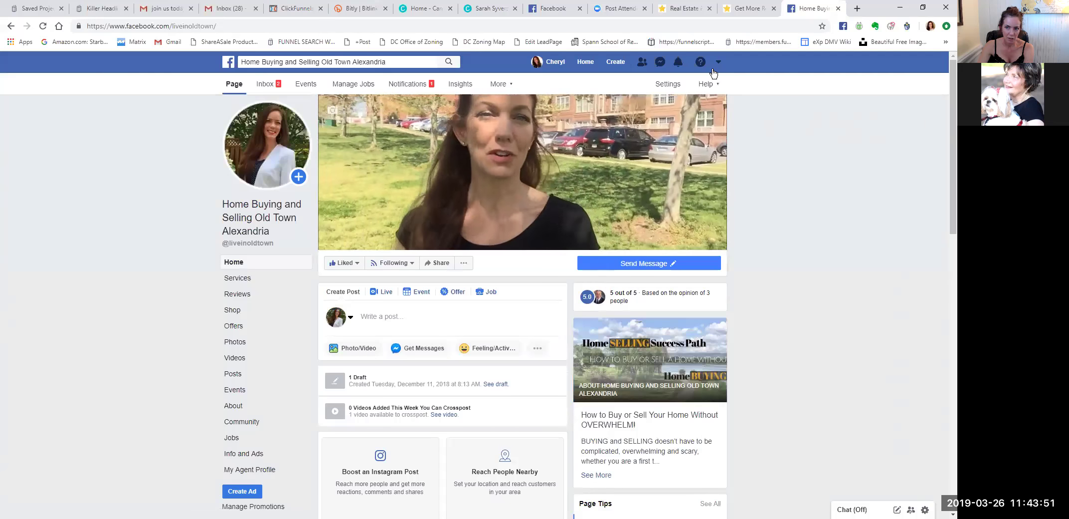
{"action": "left_click", "coordinate": [718, 61]}
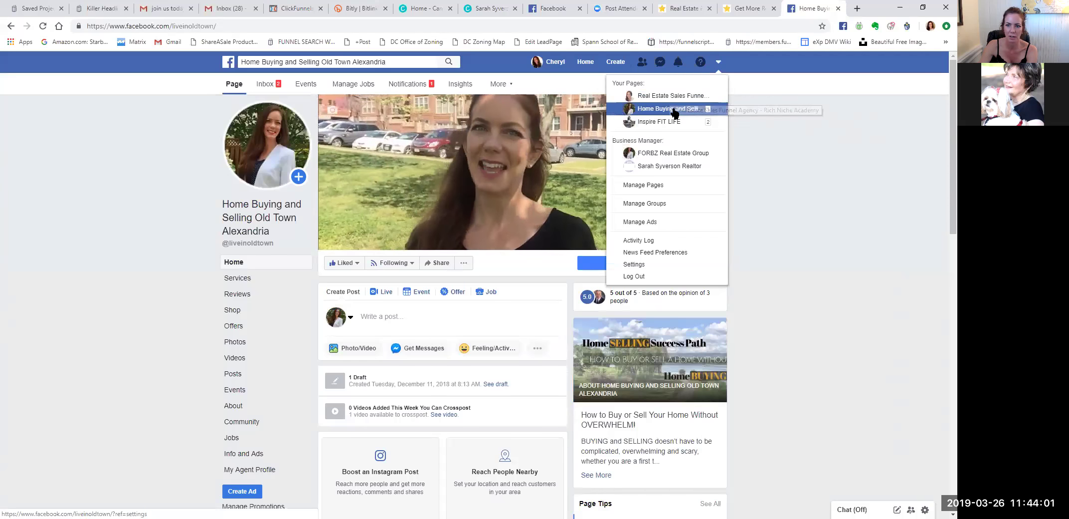
{"action": "left_click", "coordinate": [668, 109]}
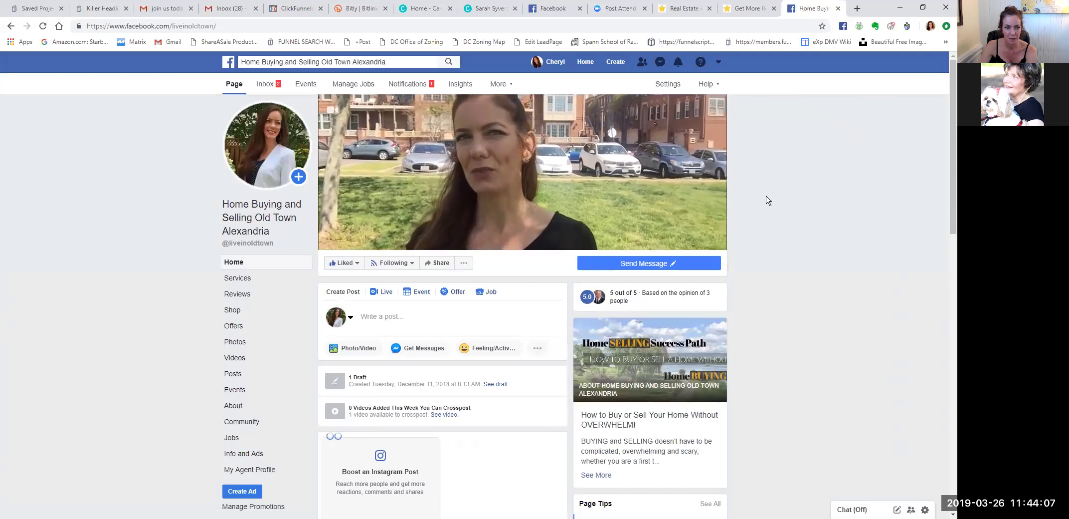
{"action": "left_click", "coordinate": [464, 264]}
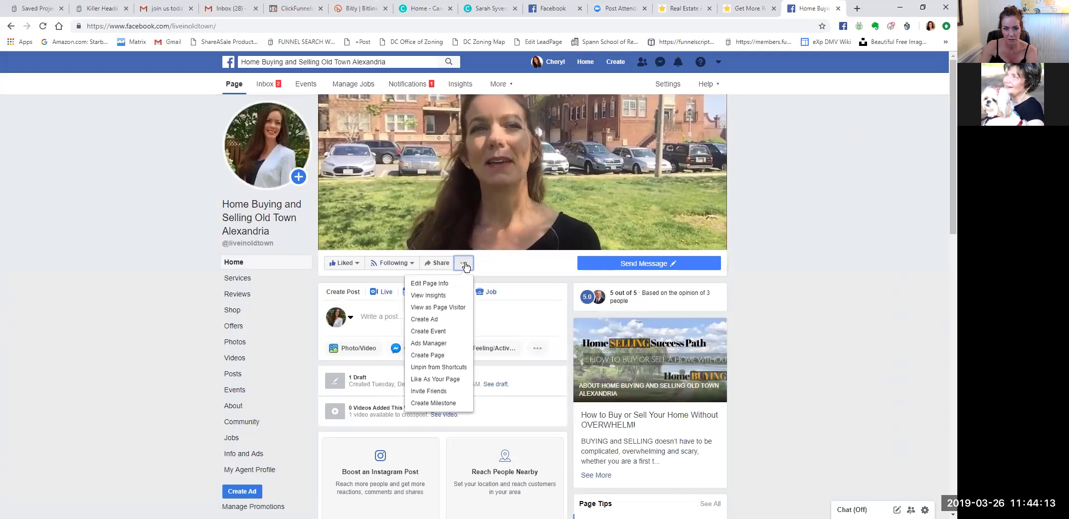
Open Edit Page Info and scroll down the Edit your details dialog.
{"action": "left_click", "coordinate": [432, 284]}
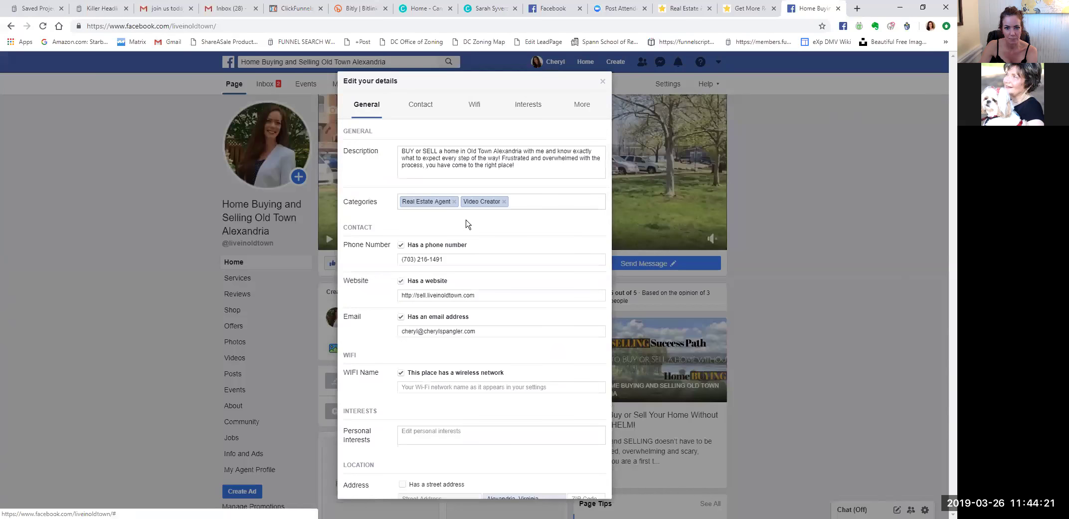
{"action": "scroll", "coordinate": [468, 192], "scroll_direction": "down", "scroll_amount": 15}
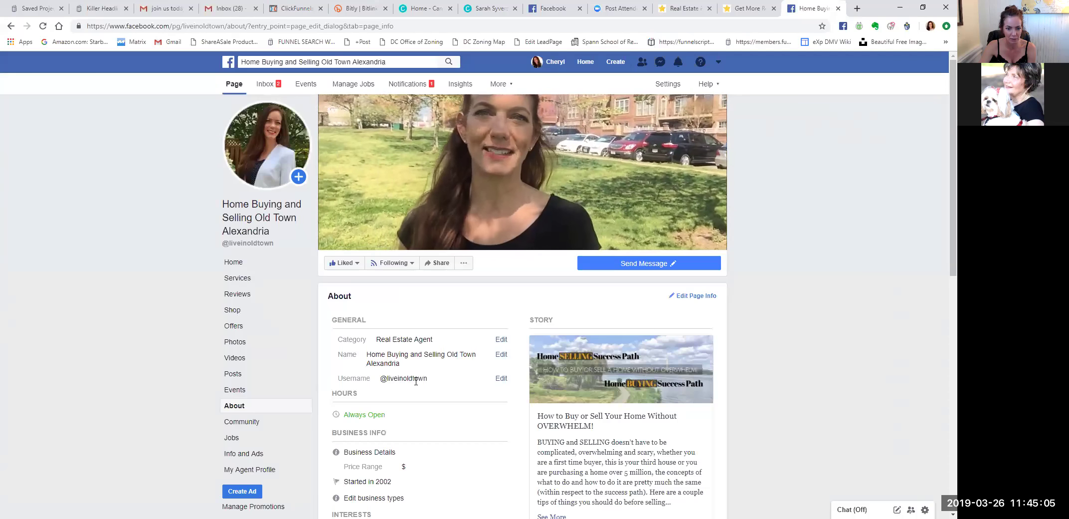
{"action": "left_click_drag", "start_coordinate": [108, 26], "coordinate": [227, 30]}
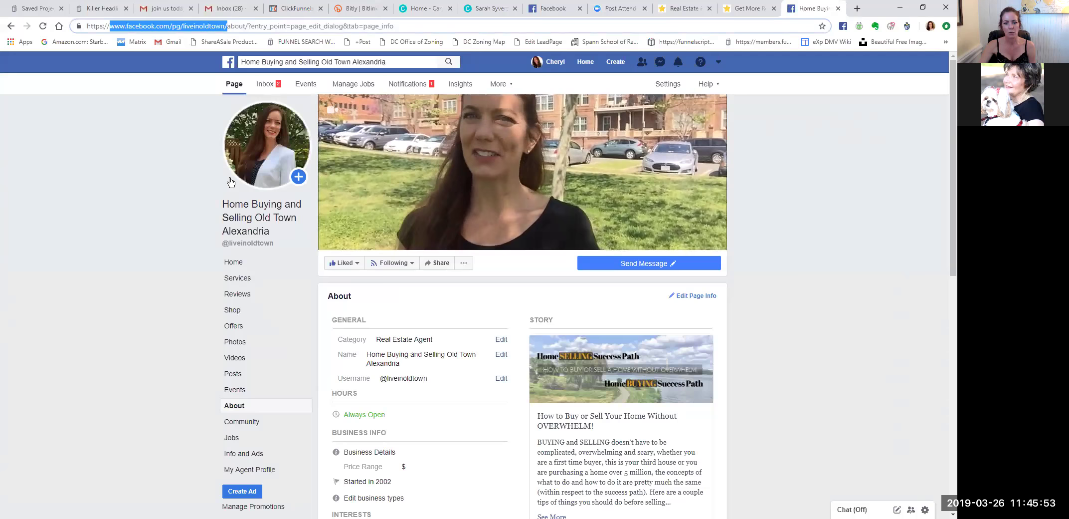
{"action": "left_click", "coordinate": [502, 380]}
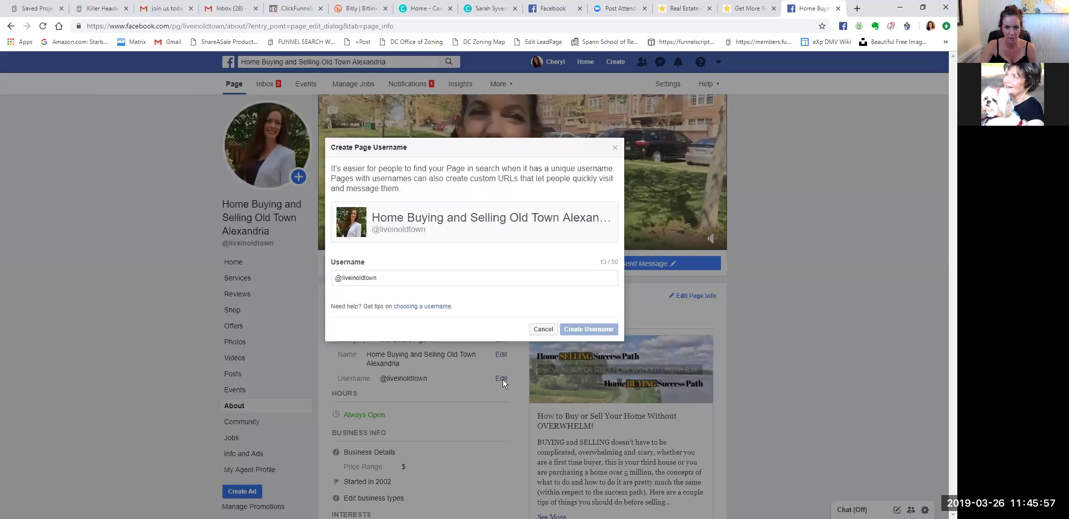
{"action": "left_click_drag", "start_coordinate": [396, 280], "coordinate": [276, 279]}
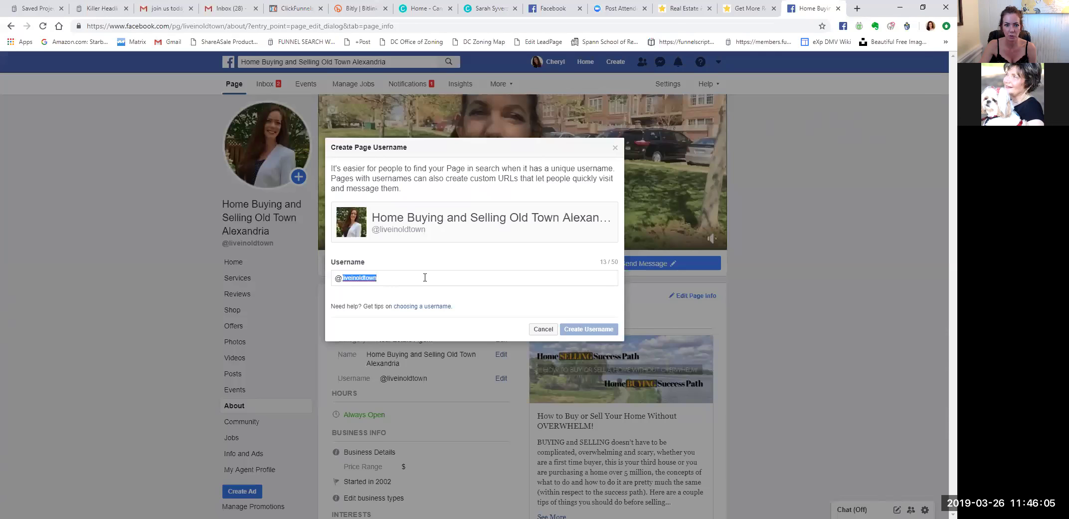
{"action": "left_click", "coordinate": [542, 331]}
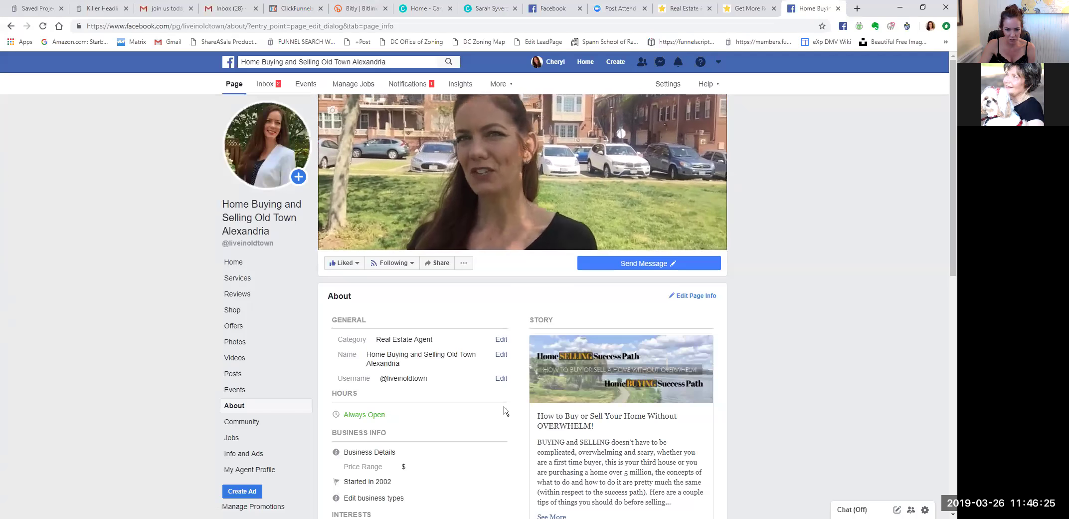
{"action": "left_click_drag", "start_coordinate": [428, 378], "coordinate": [389, 379]}
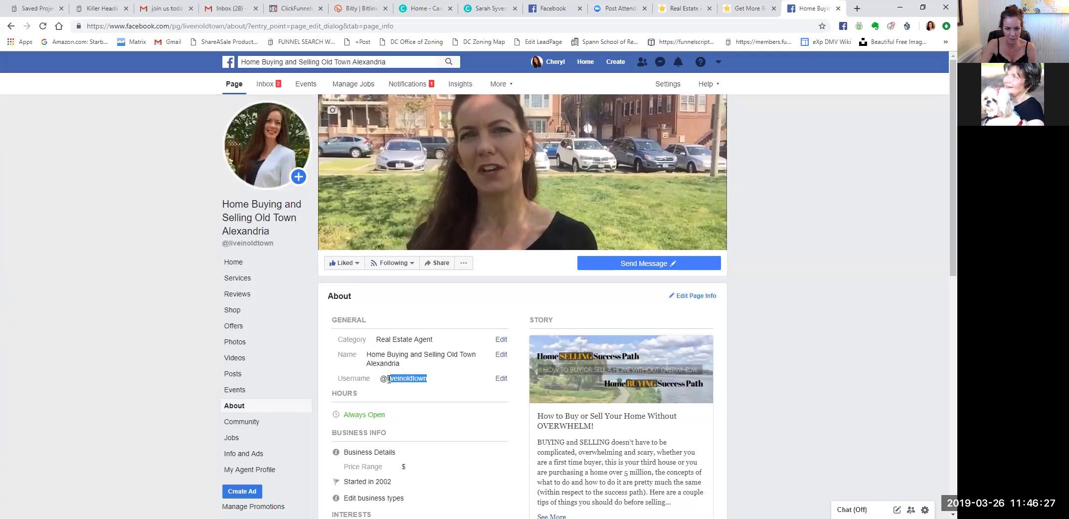
{"action": "left_click", "coordinate": [446, 378]}
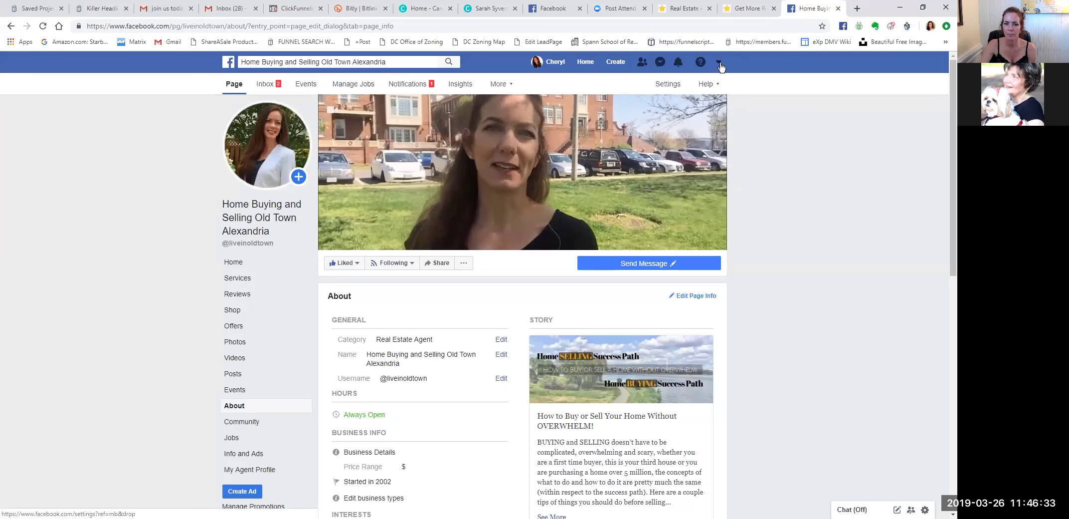
{"action": "left_click", "coordinate": [586, 64]}
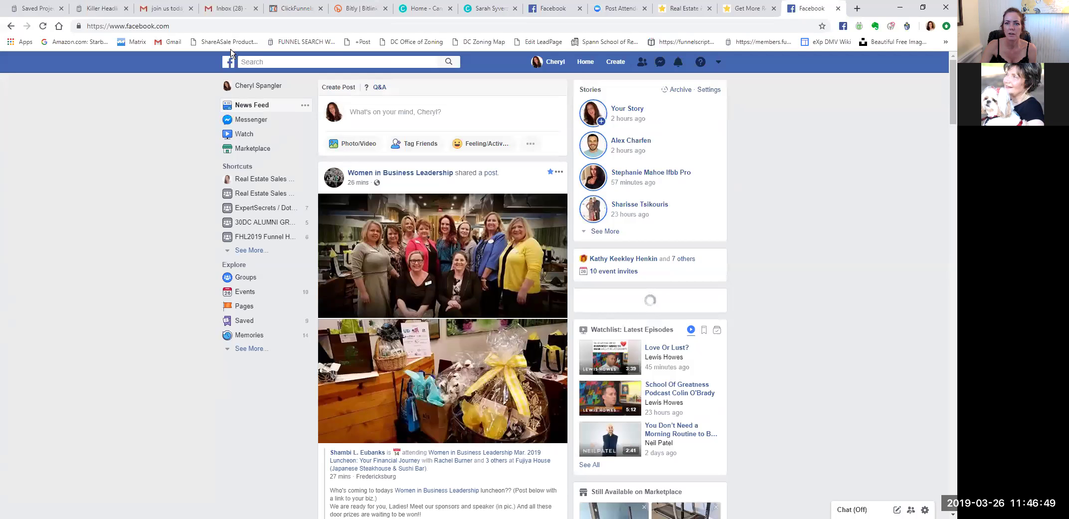
From the News Feed, open the Real Estate Sales Funnel CHALLENGE group via the sidebar shortcut.
{"action": "left_click", "coordinate": [586, 62]}
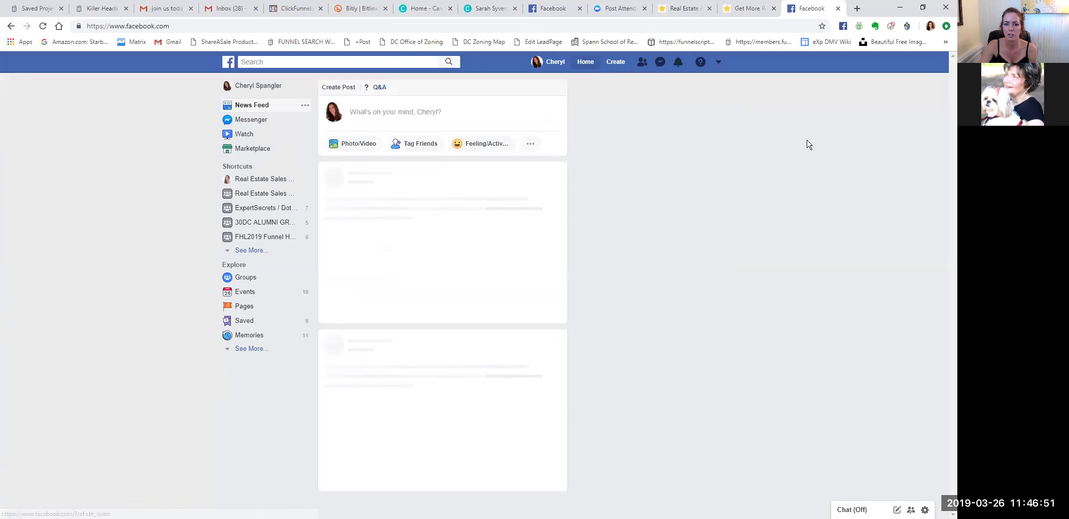
{"action": "left_click", "coordinate": [263, 197]}
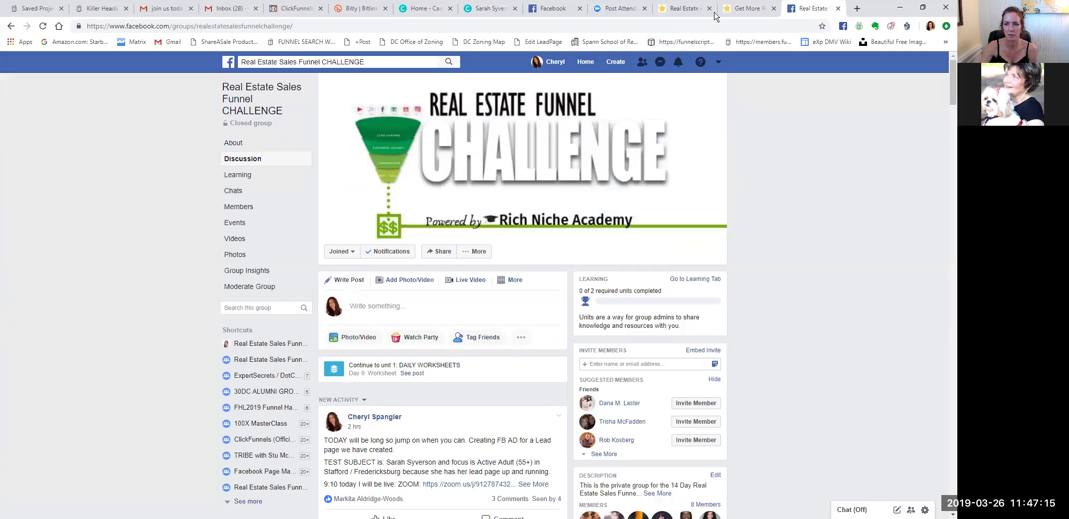
Close the Get More Reviews tab and switch to the ClickFunnels Home Search Survey automation tab.
{"action": "left_click", "coordinate": [755, 10]}
{"action": "left_click", "coordinate": [774, 8]}
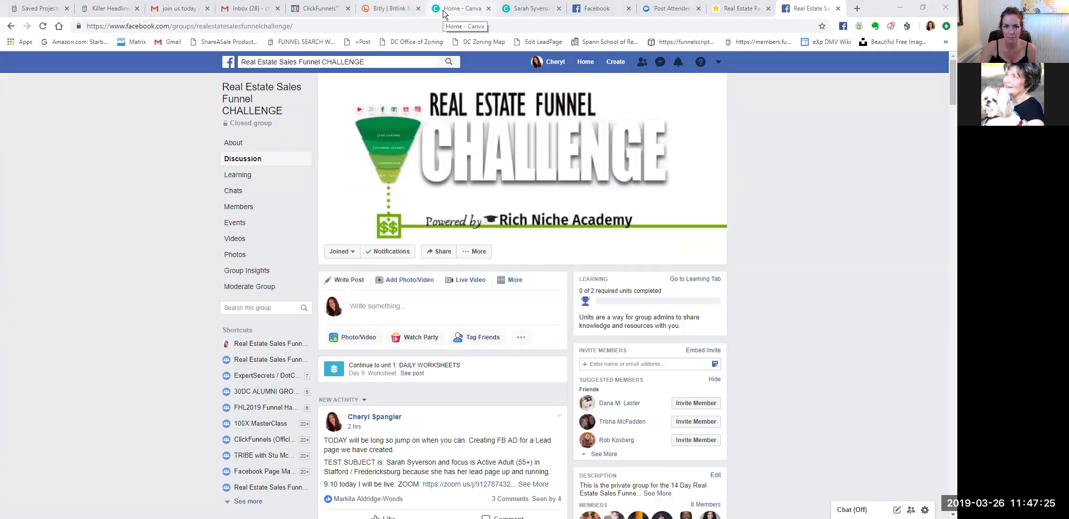
{"action": "left_click", "coordinate": [595, 8]}
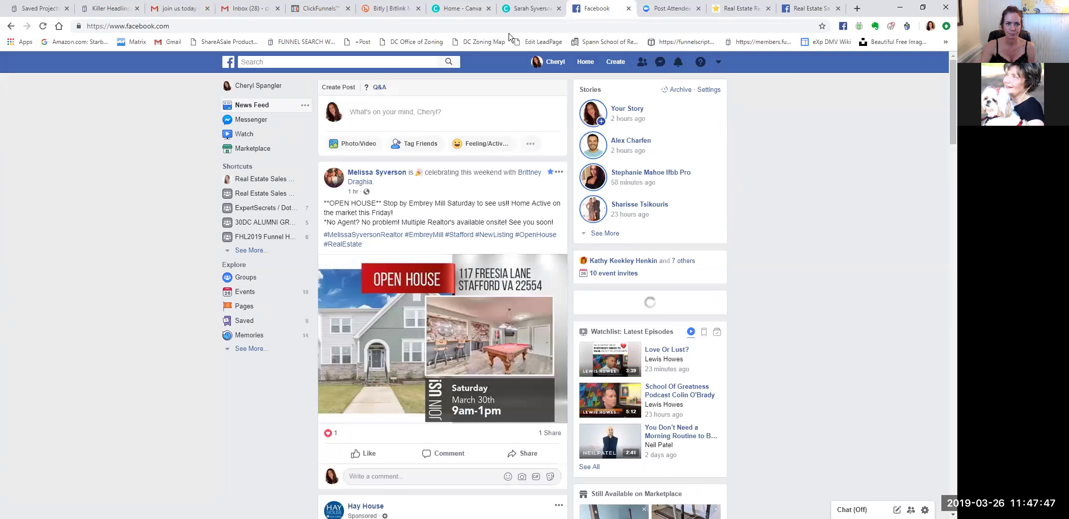
{"action": "left_click", "coordinate": [234, 9]}
{"action": "left_click", "coordinate": [321, 12]}
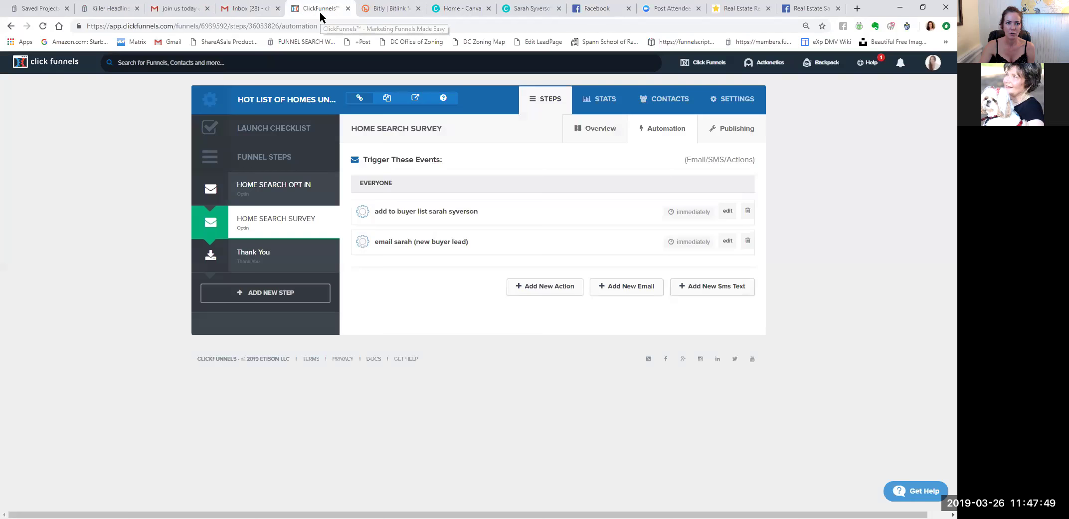